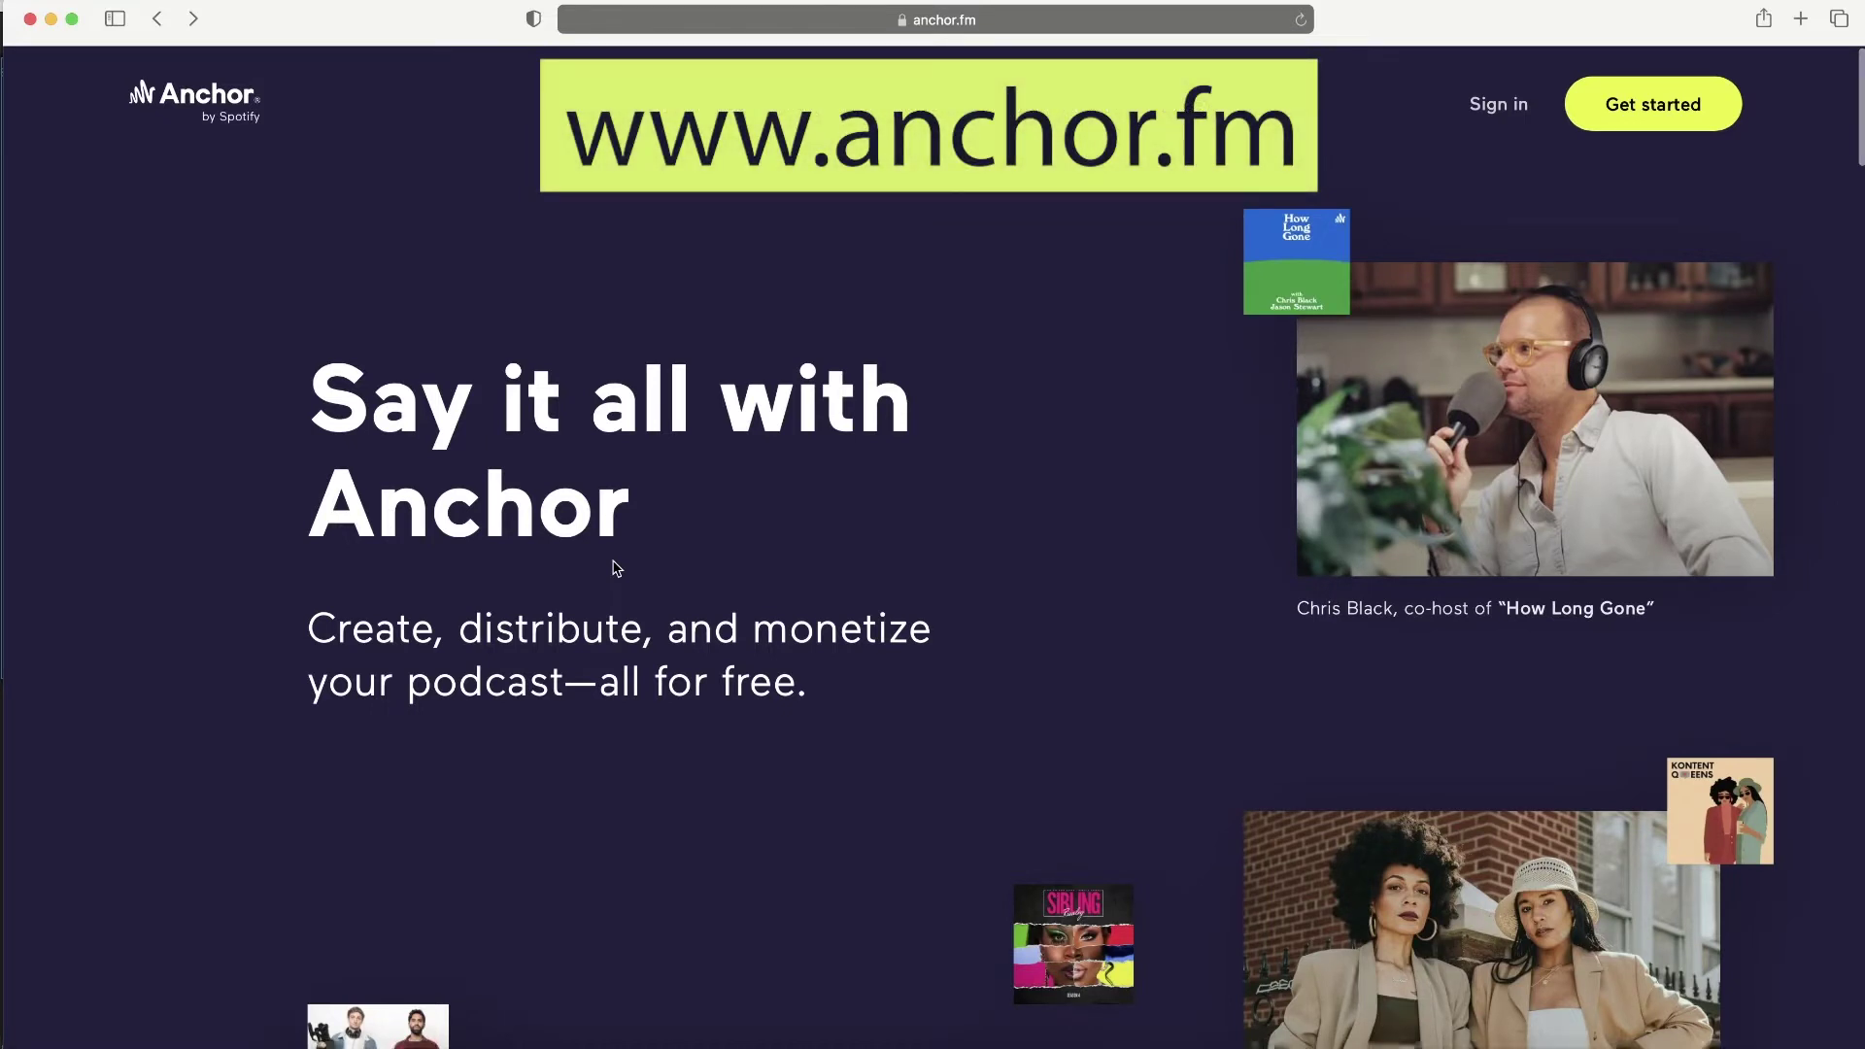
# - Start a new Anchor account and enter the full name, e-mail address and password
pyautogui.click(1650, 114)
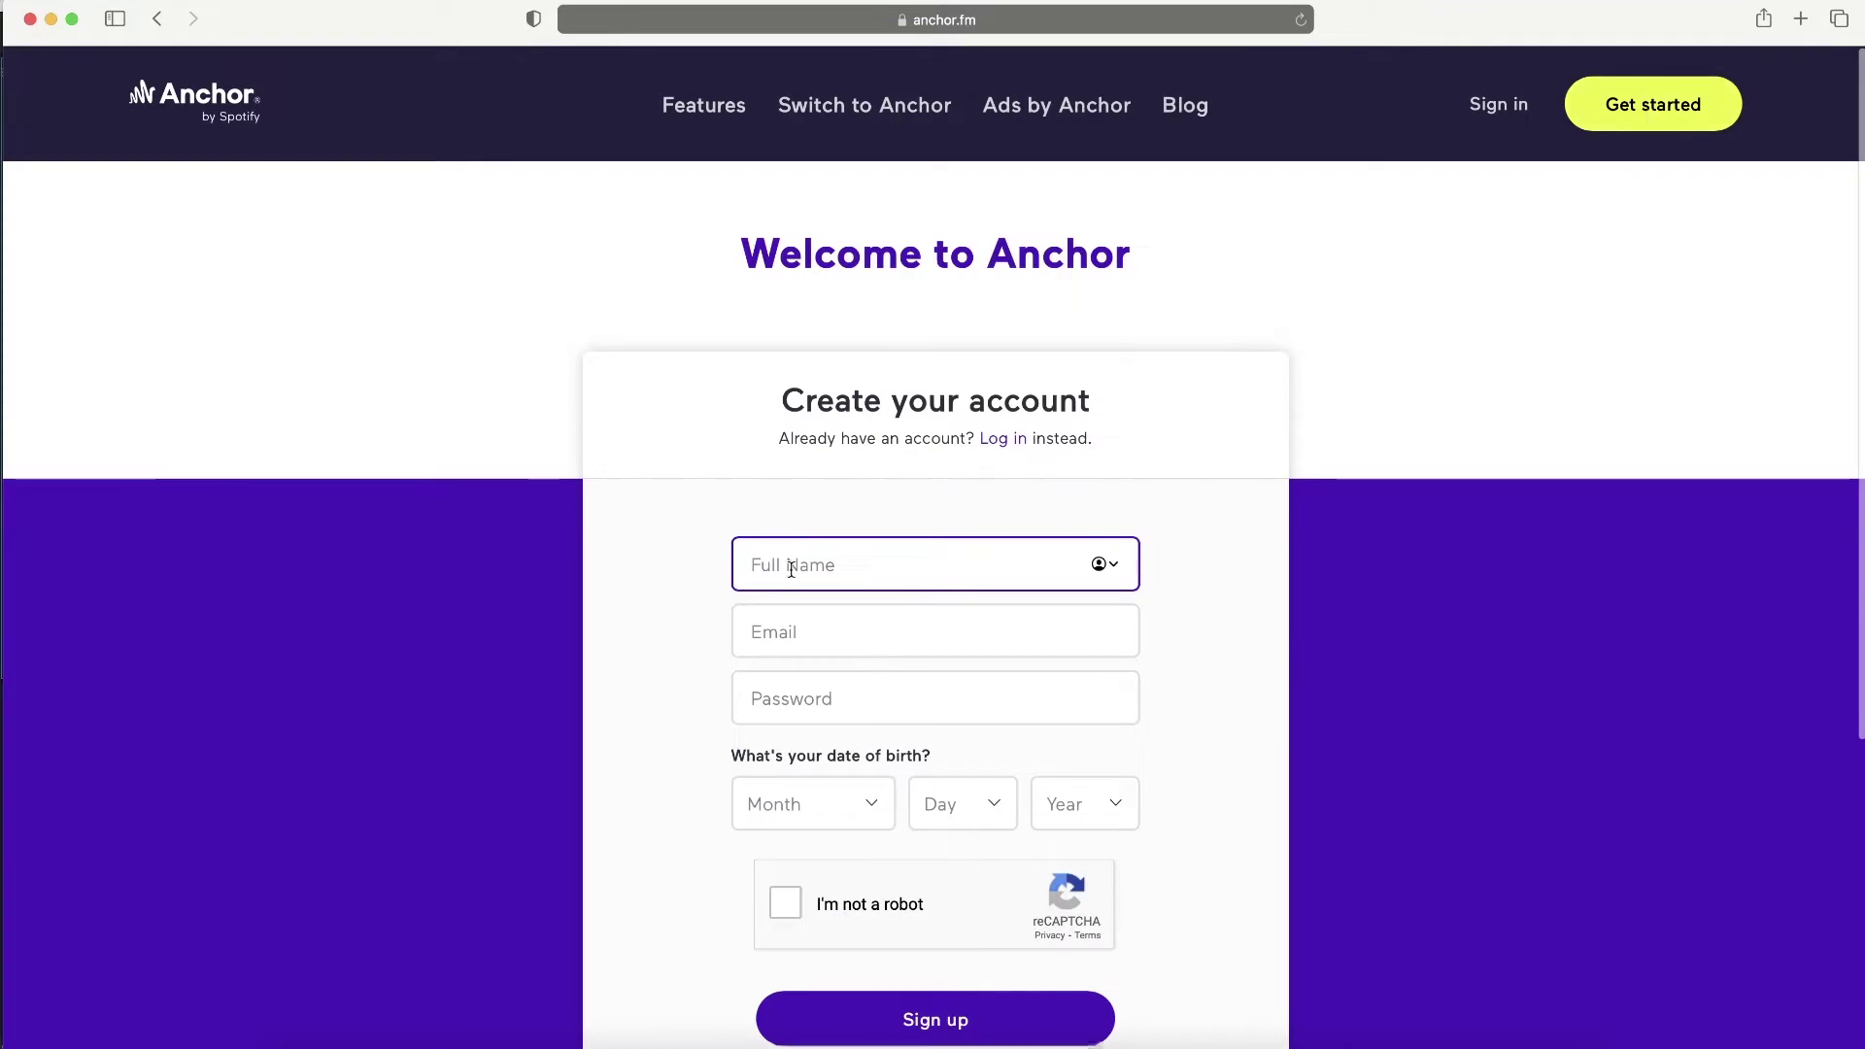
pyautogui.click(777, 638)
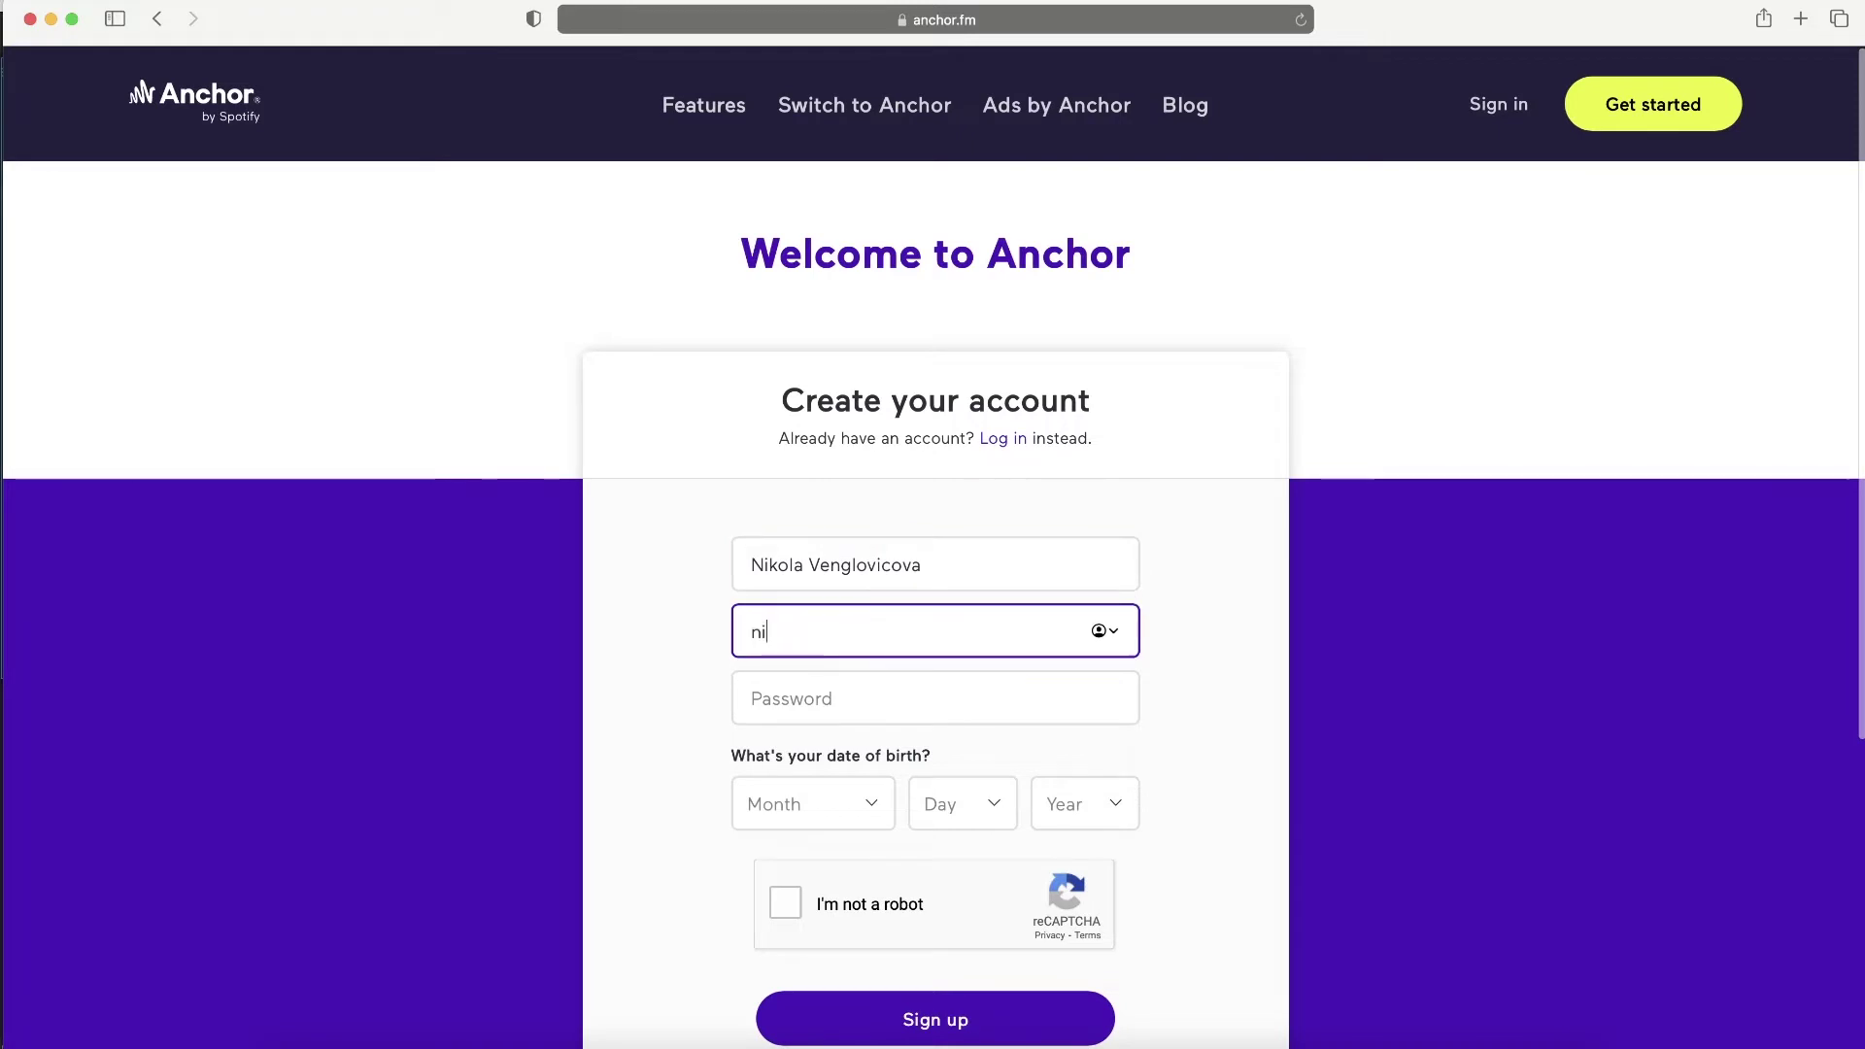
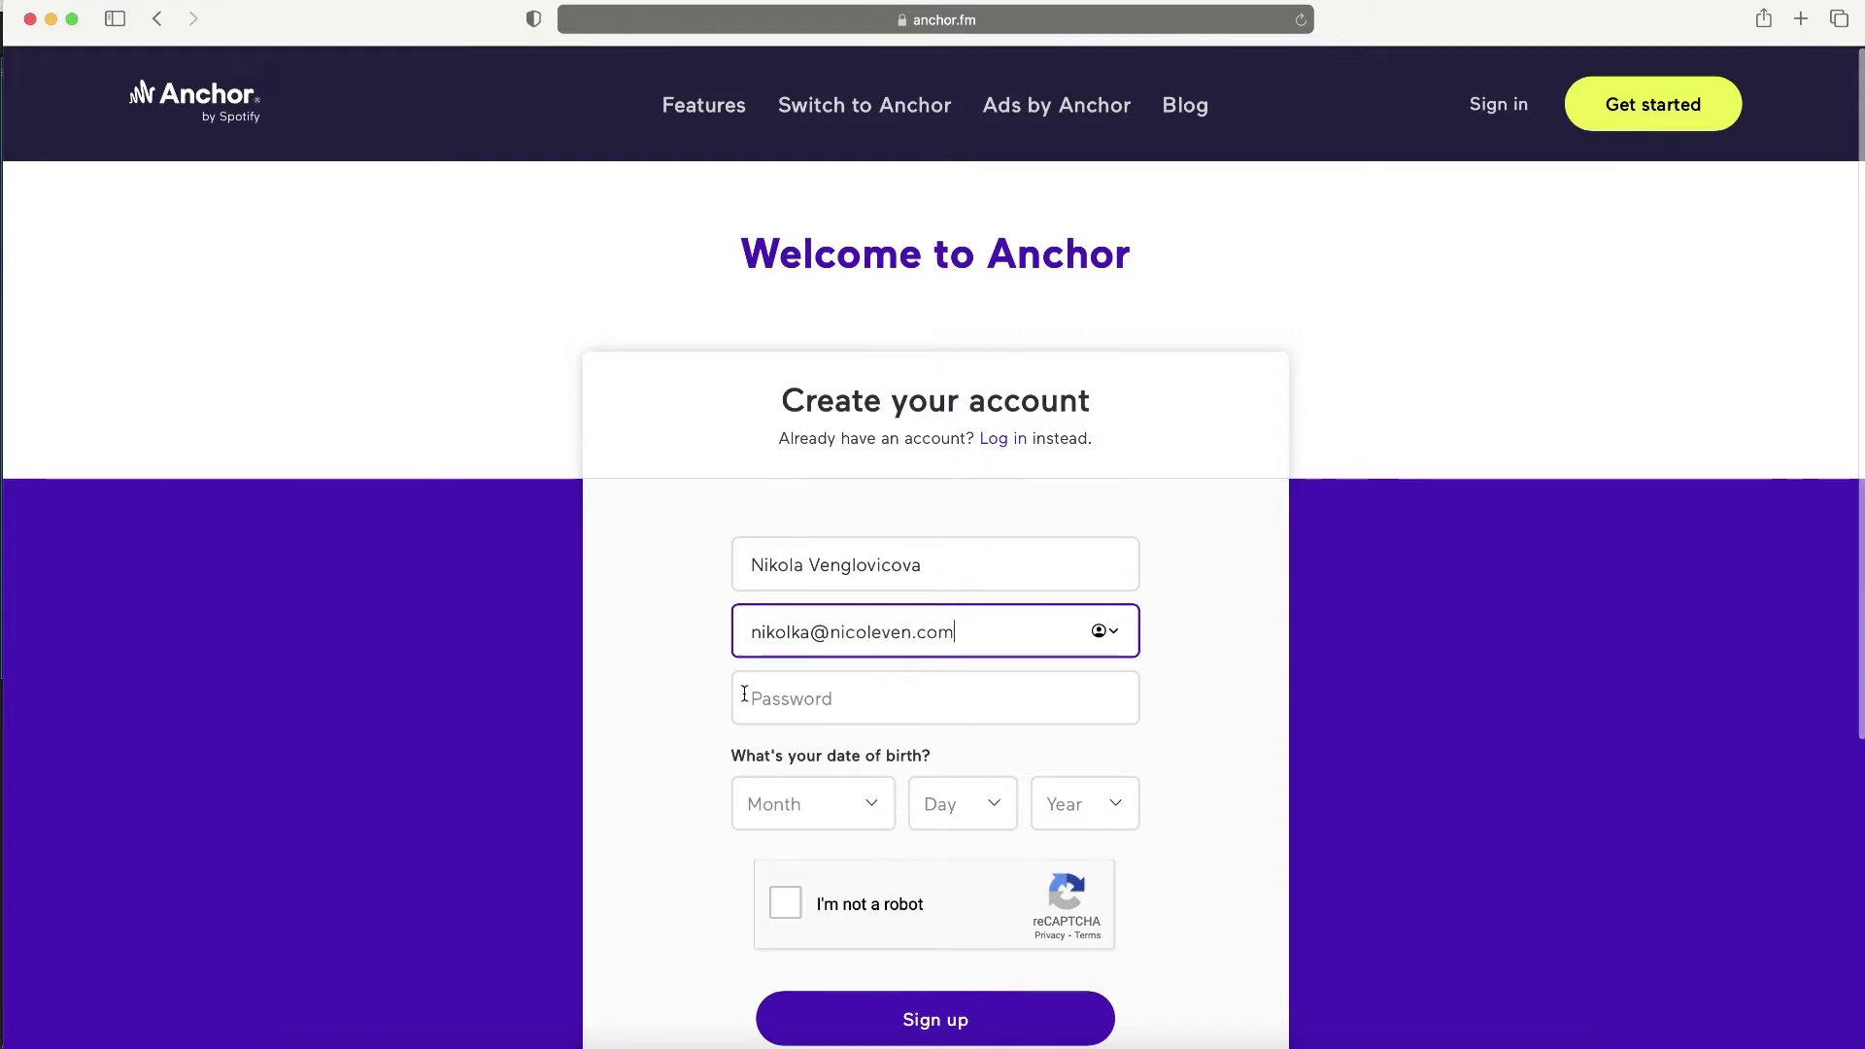
pyautogui.click(779, 697)
pyautogui.write('•••')
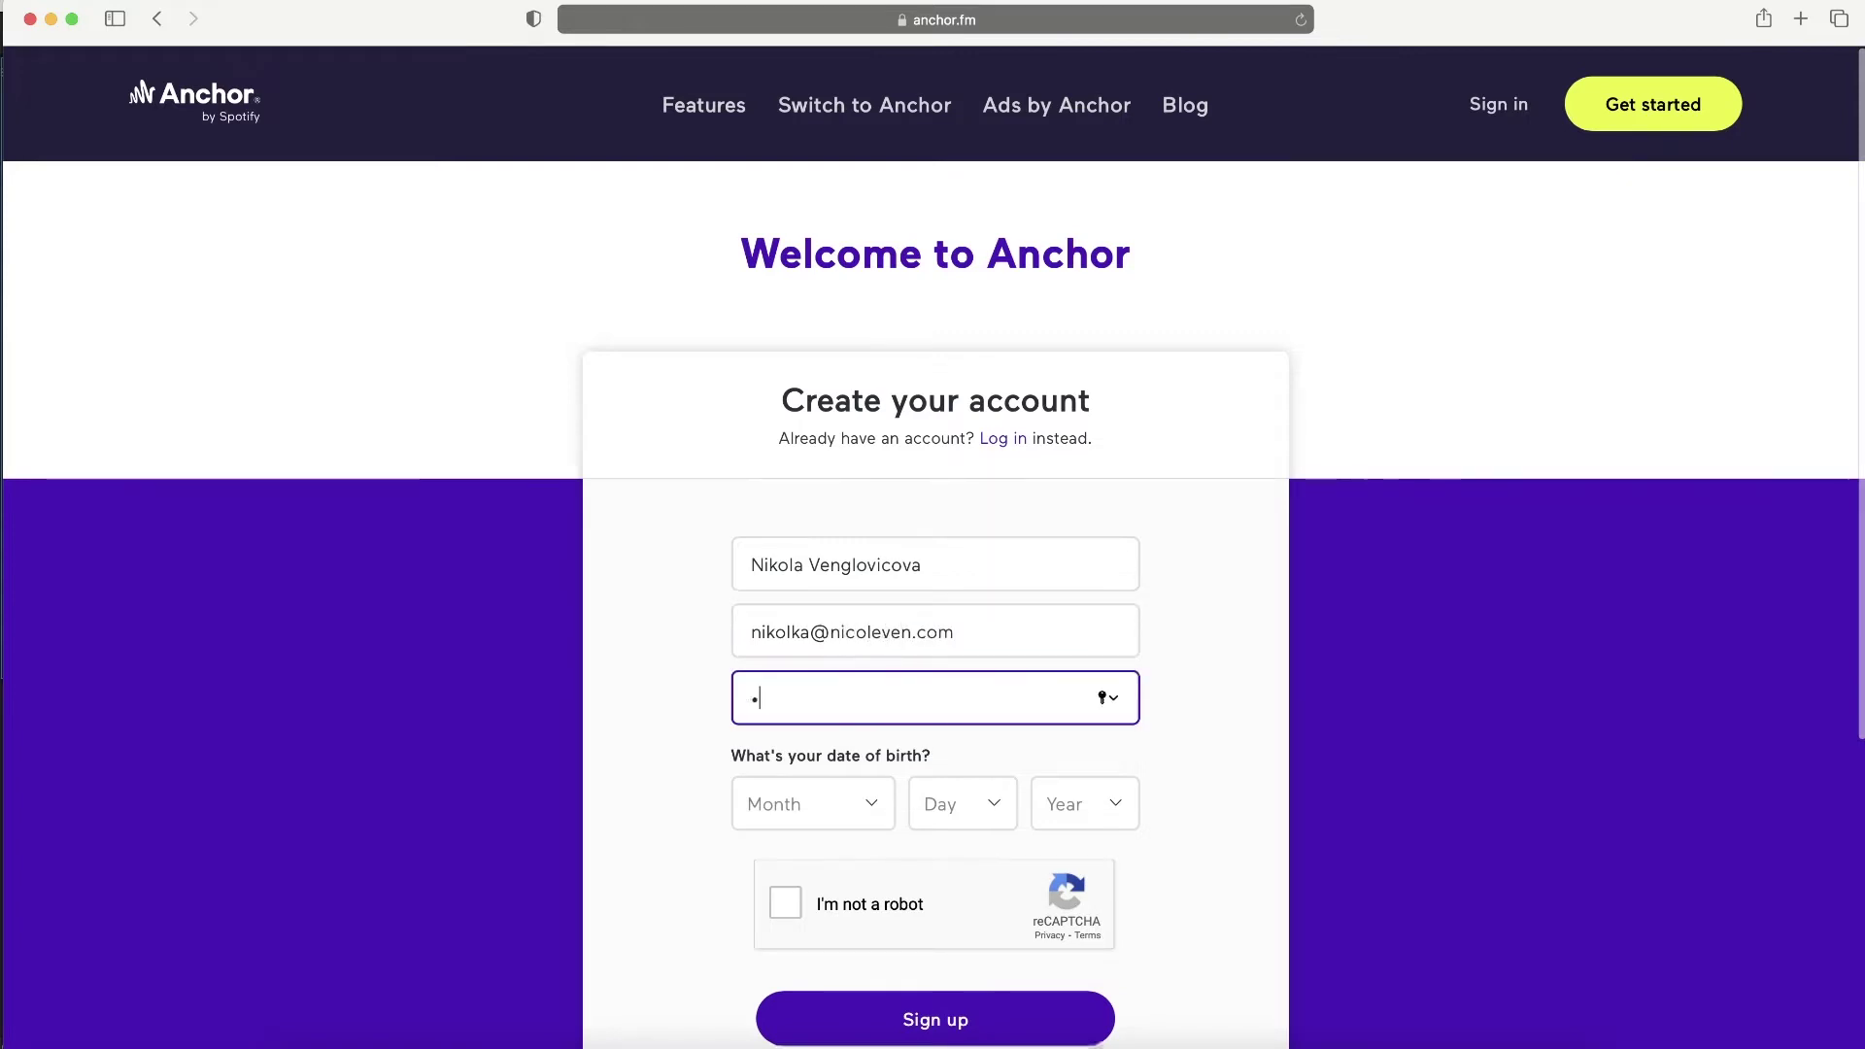
pyautogui.write('•••••')
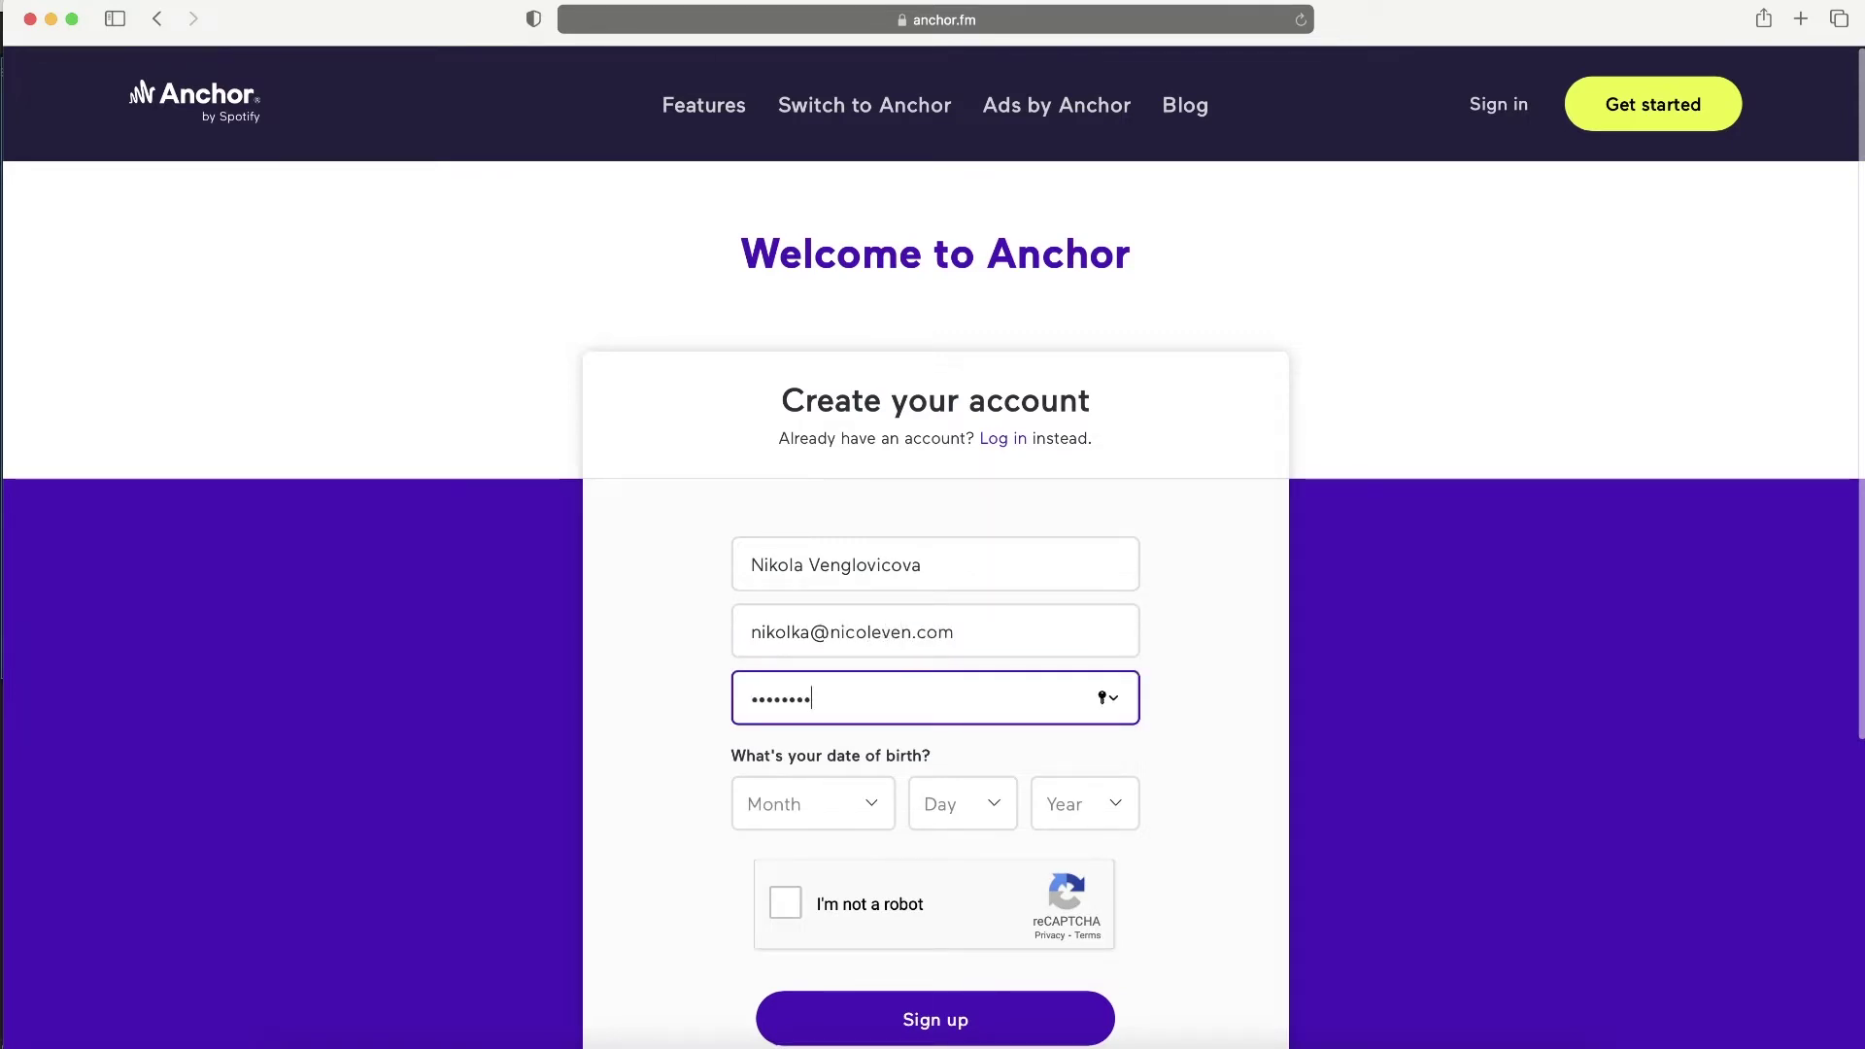
pyautogui.click(781, 800)
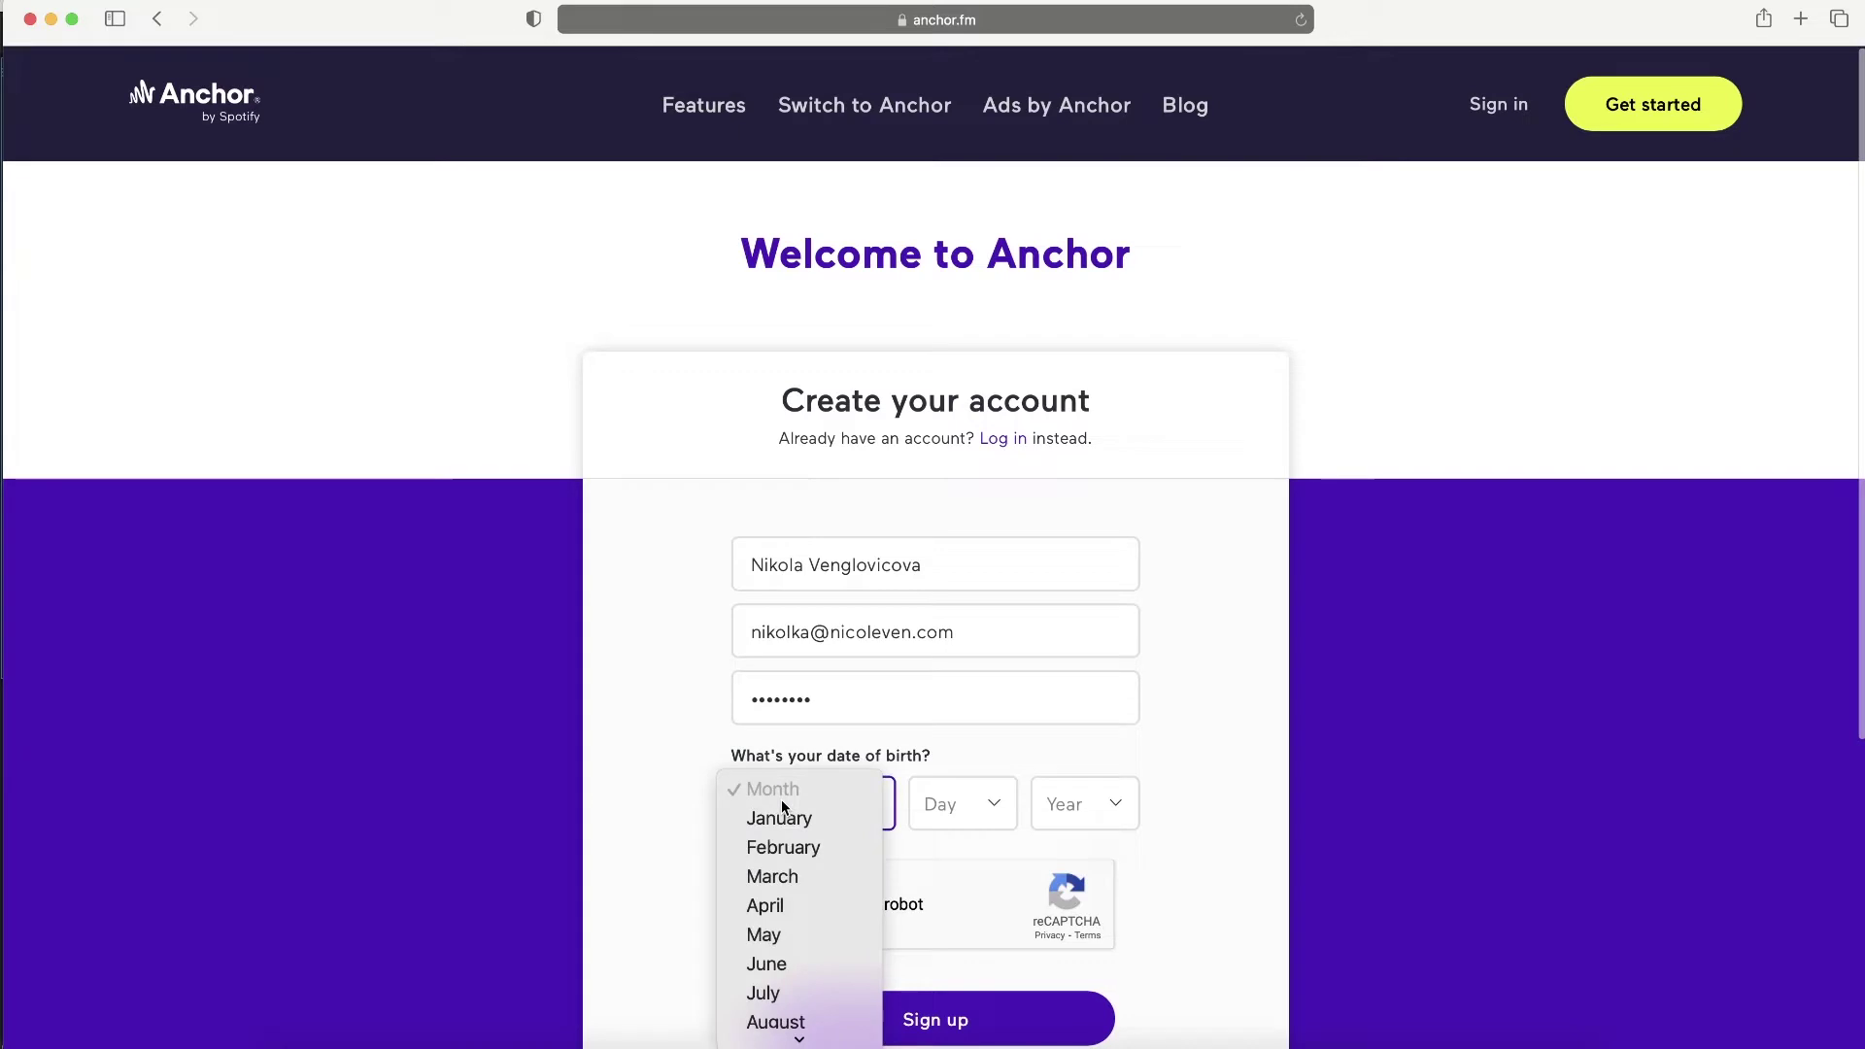
pyautogui.click(782, 875)
pyautogui.click(947, 809)
pyautogui.click(954, 897)
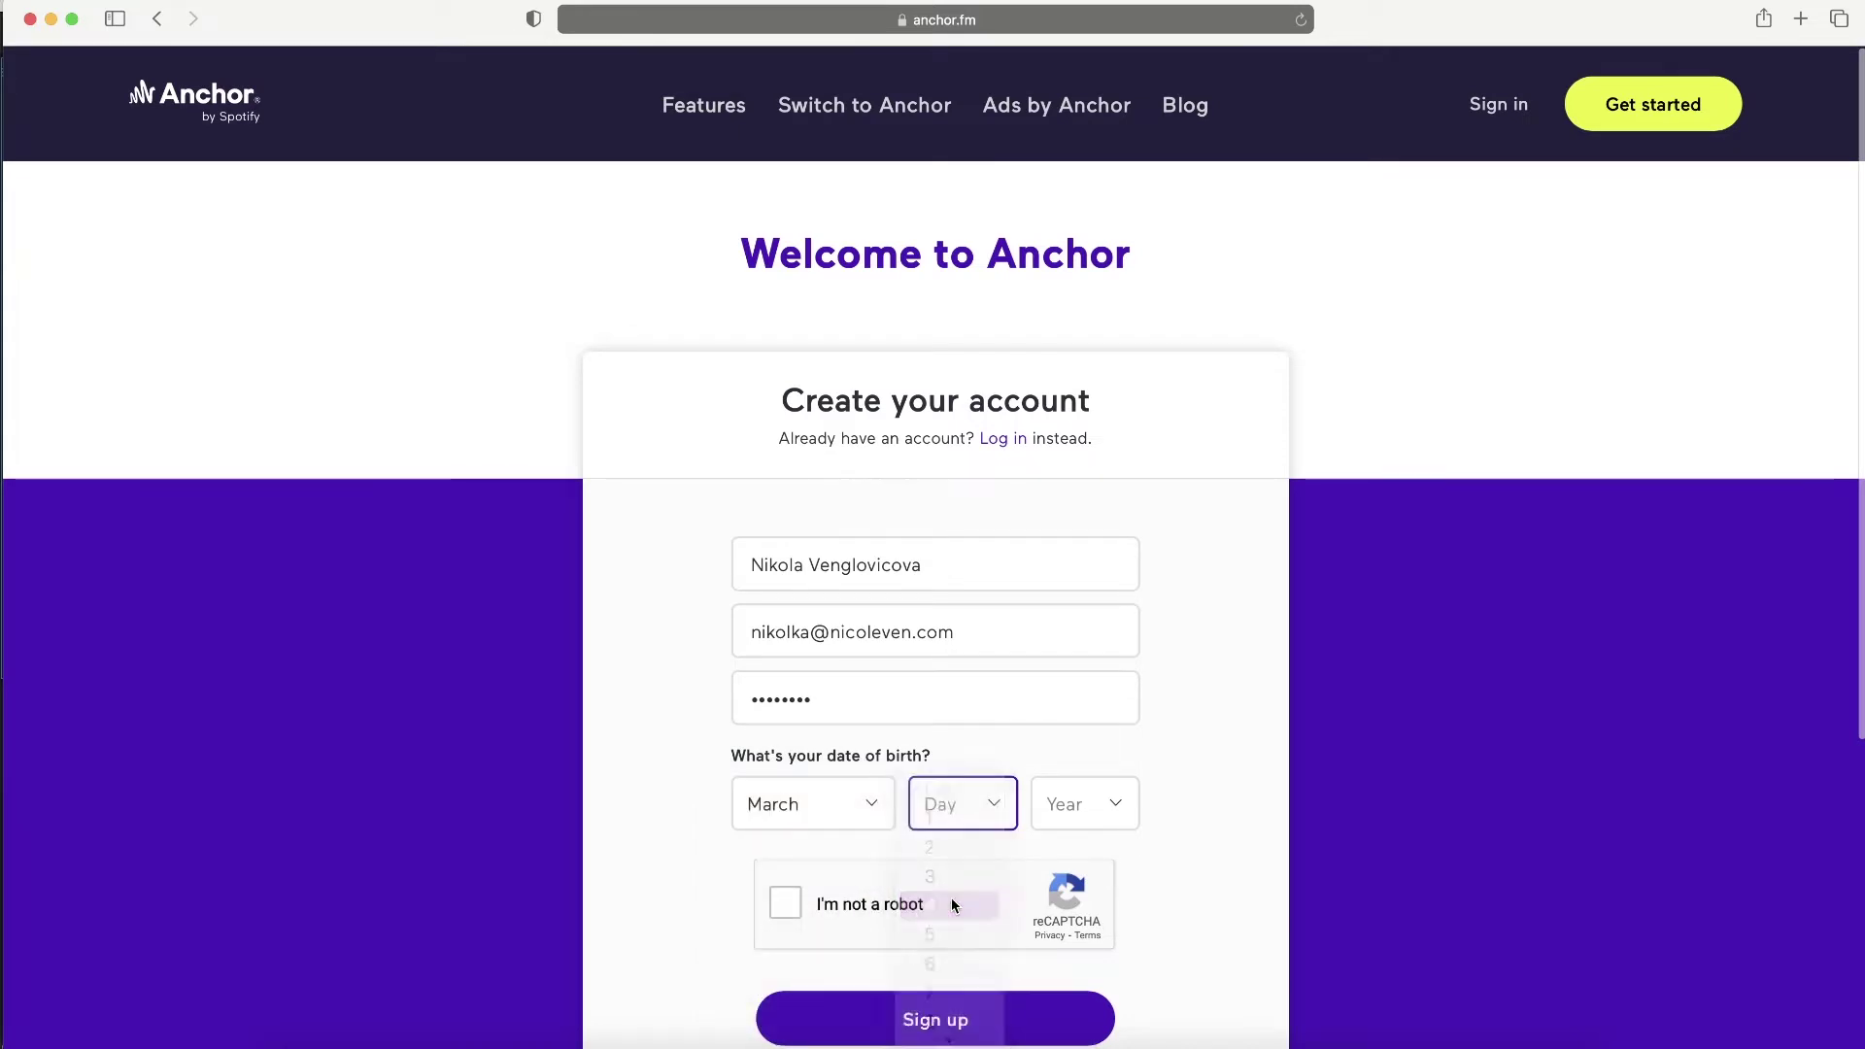
pyautogui.click(1082, 813)
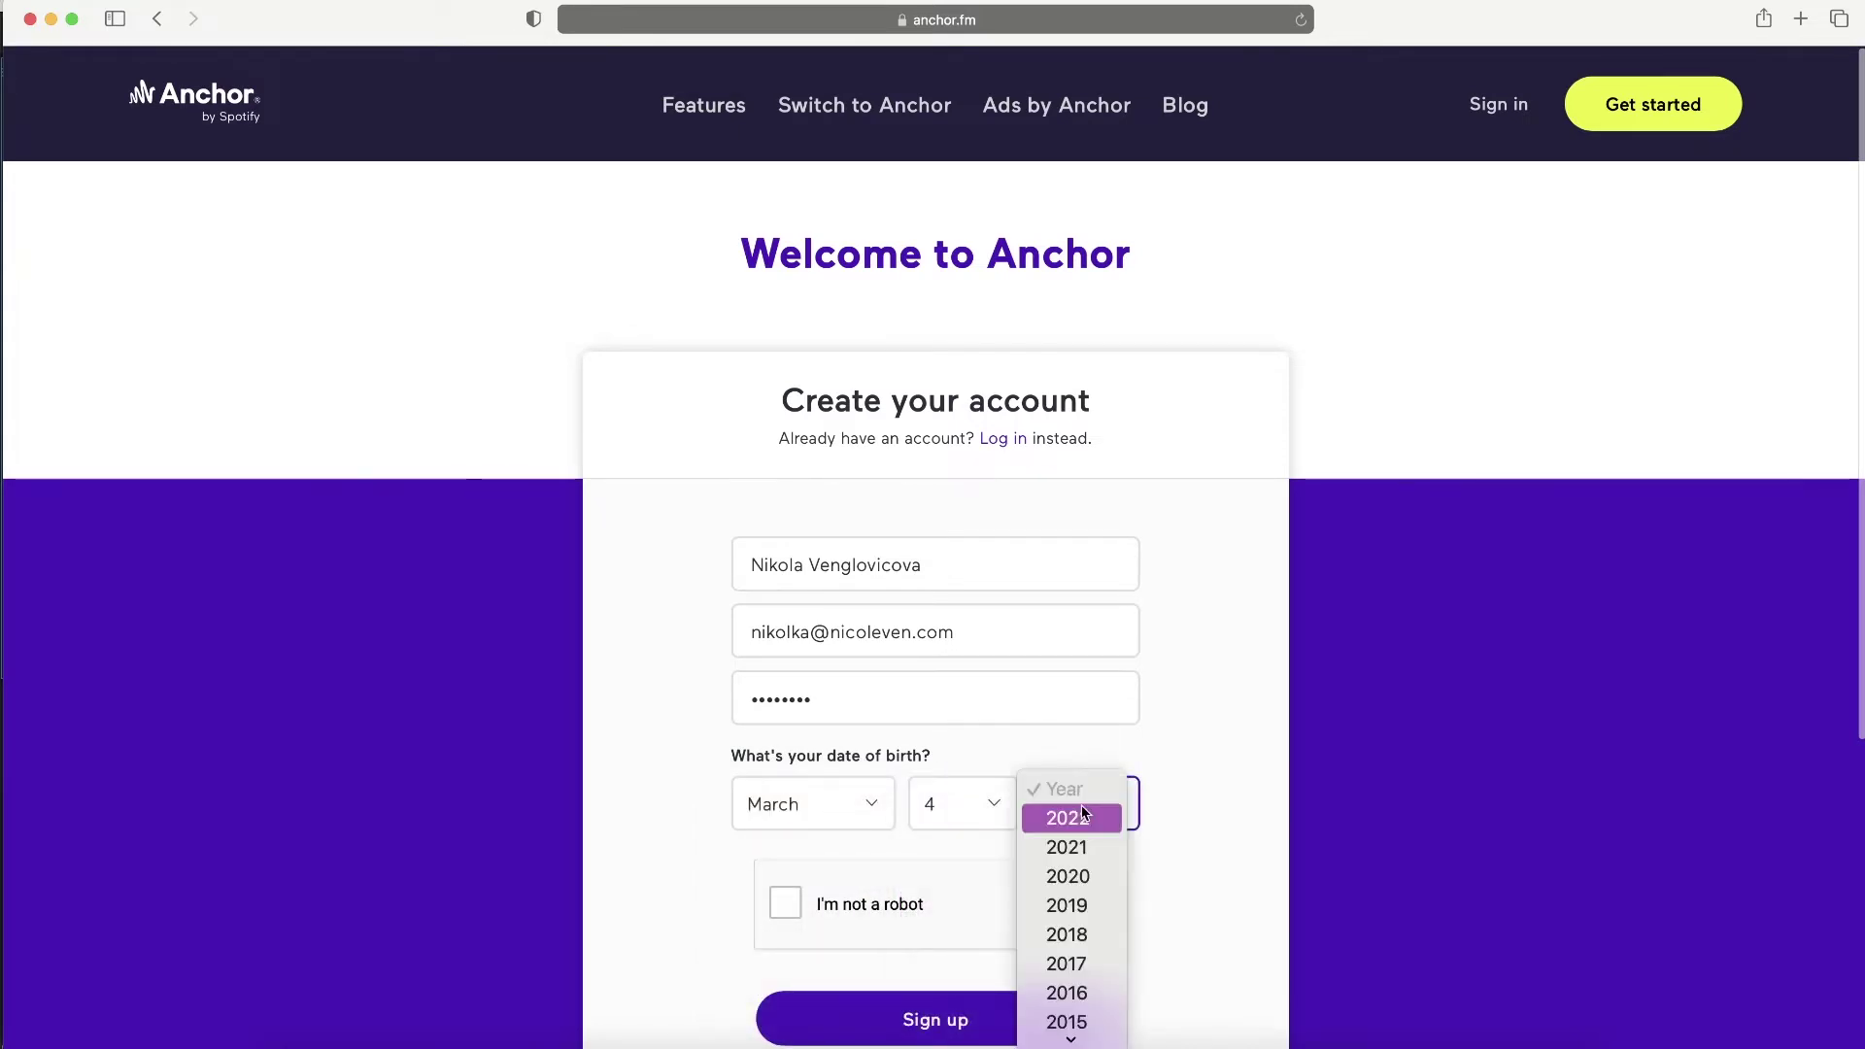
pyautogui.scroll(-10, 1084, 812)
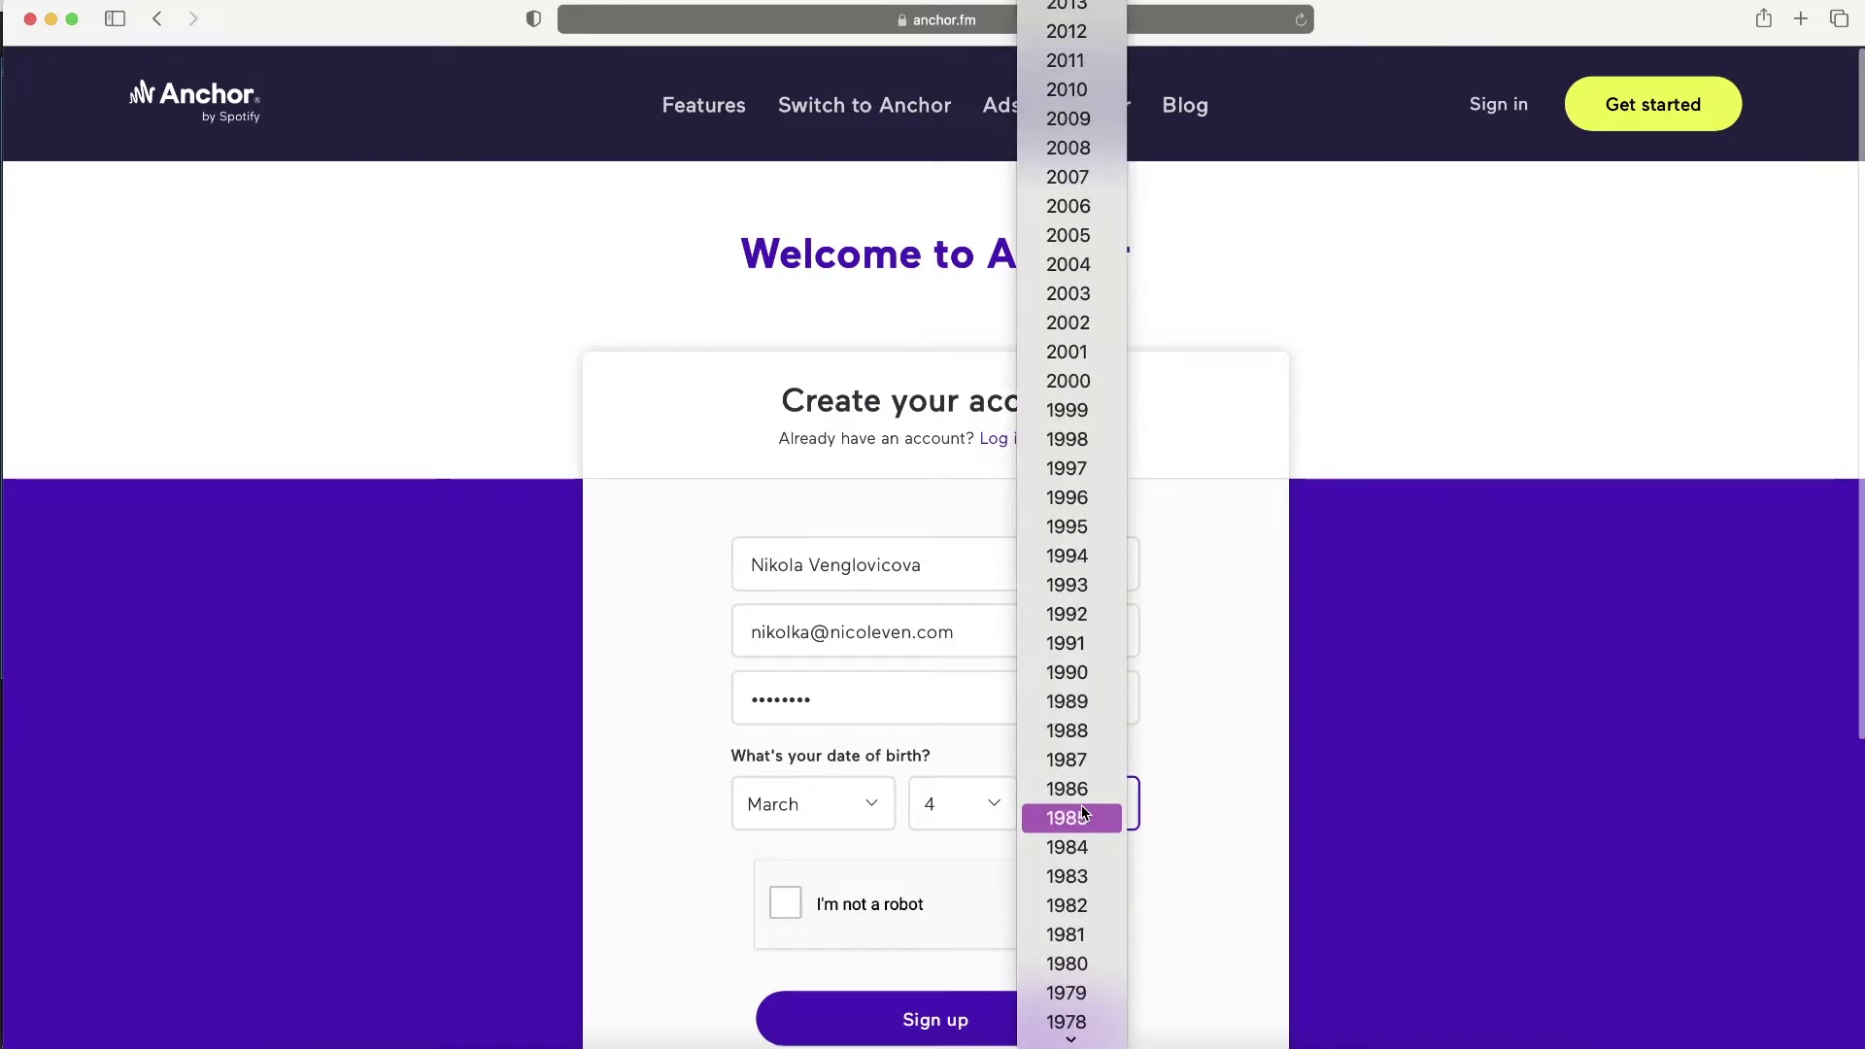
pyautogui.click(1073, 645)
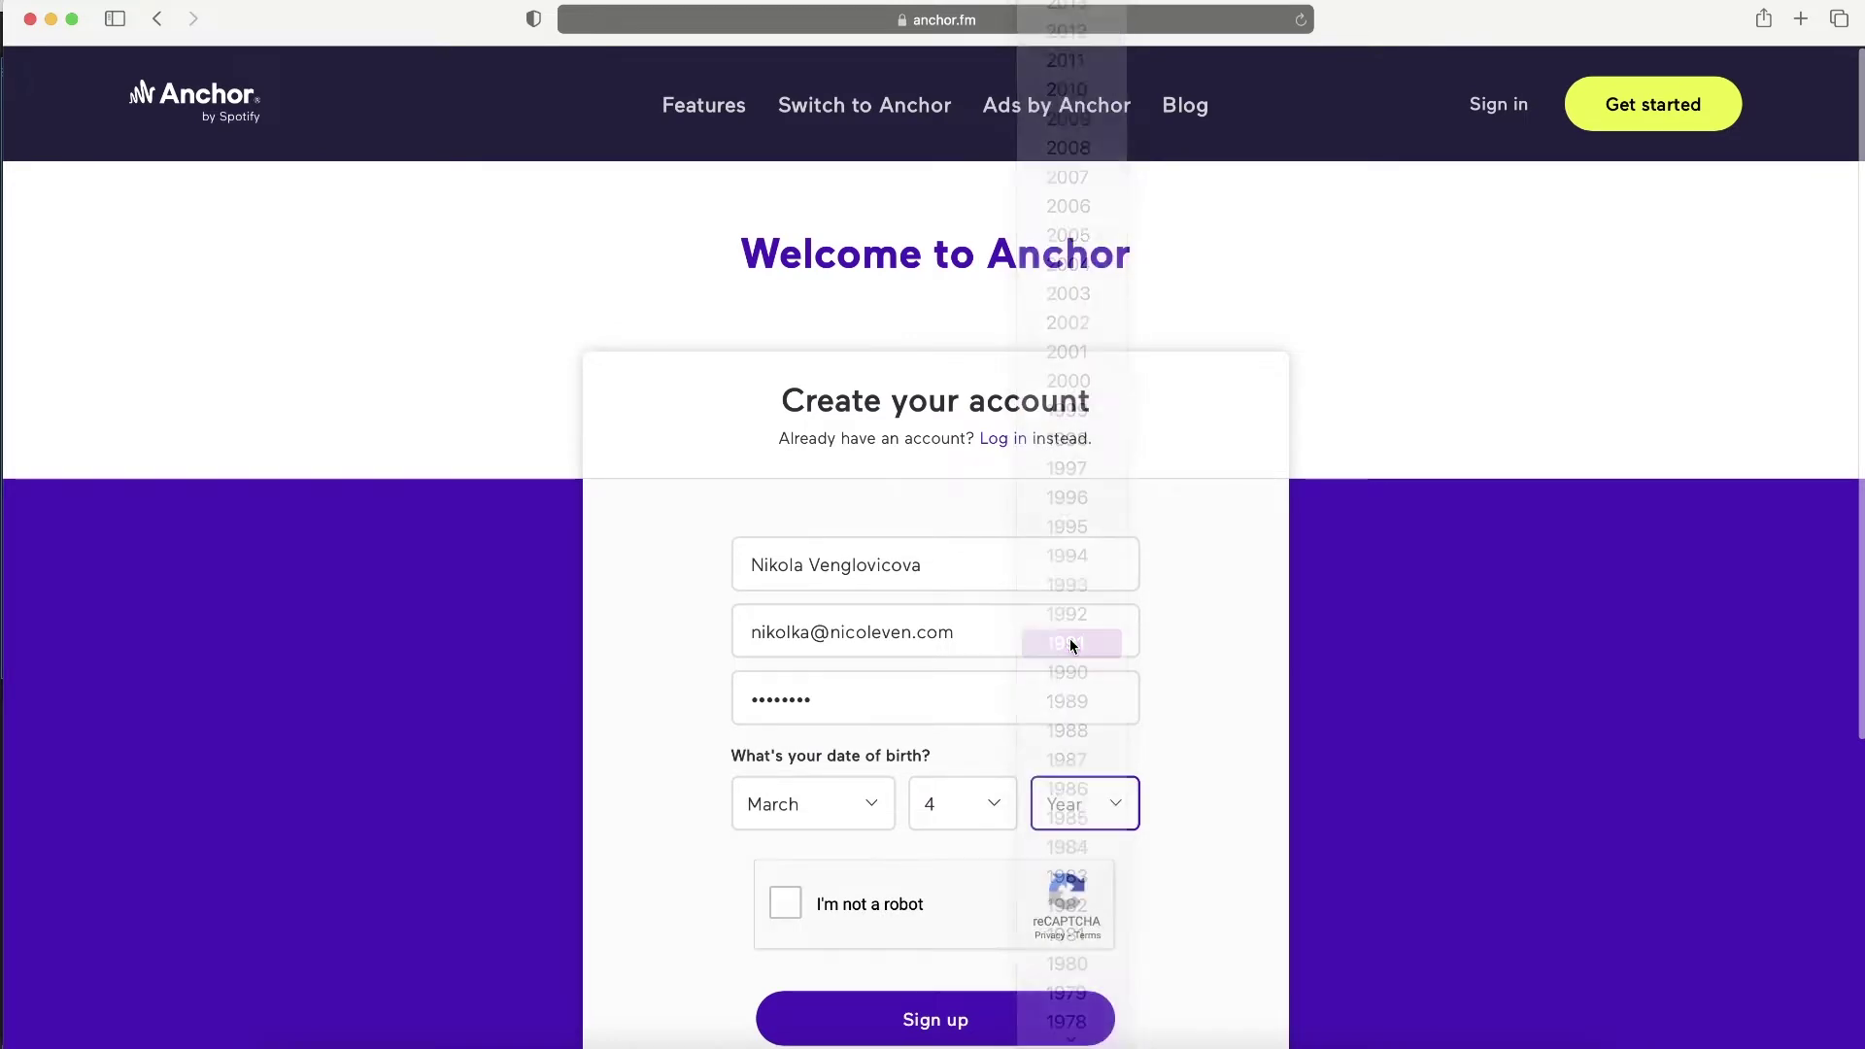
pyautogui.click(785, 903)
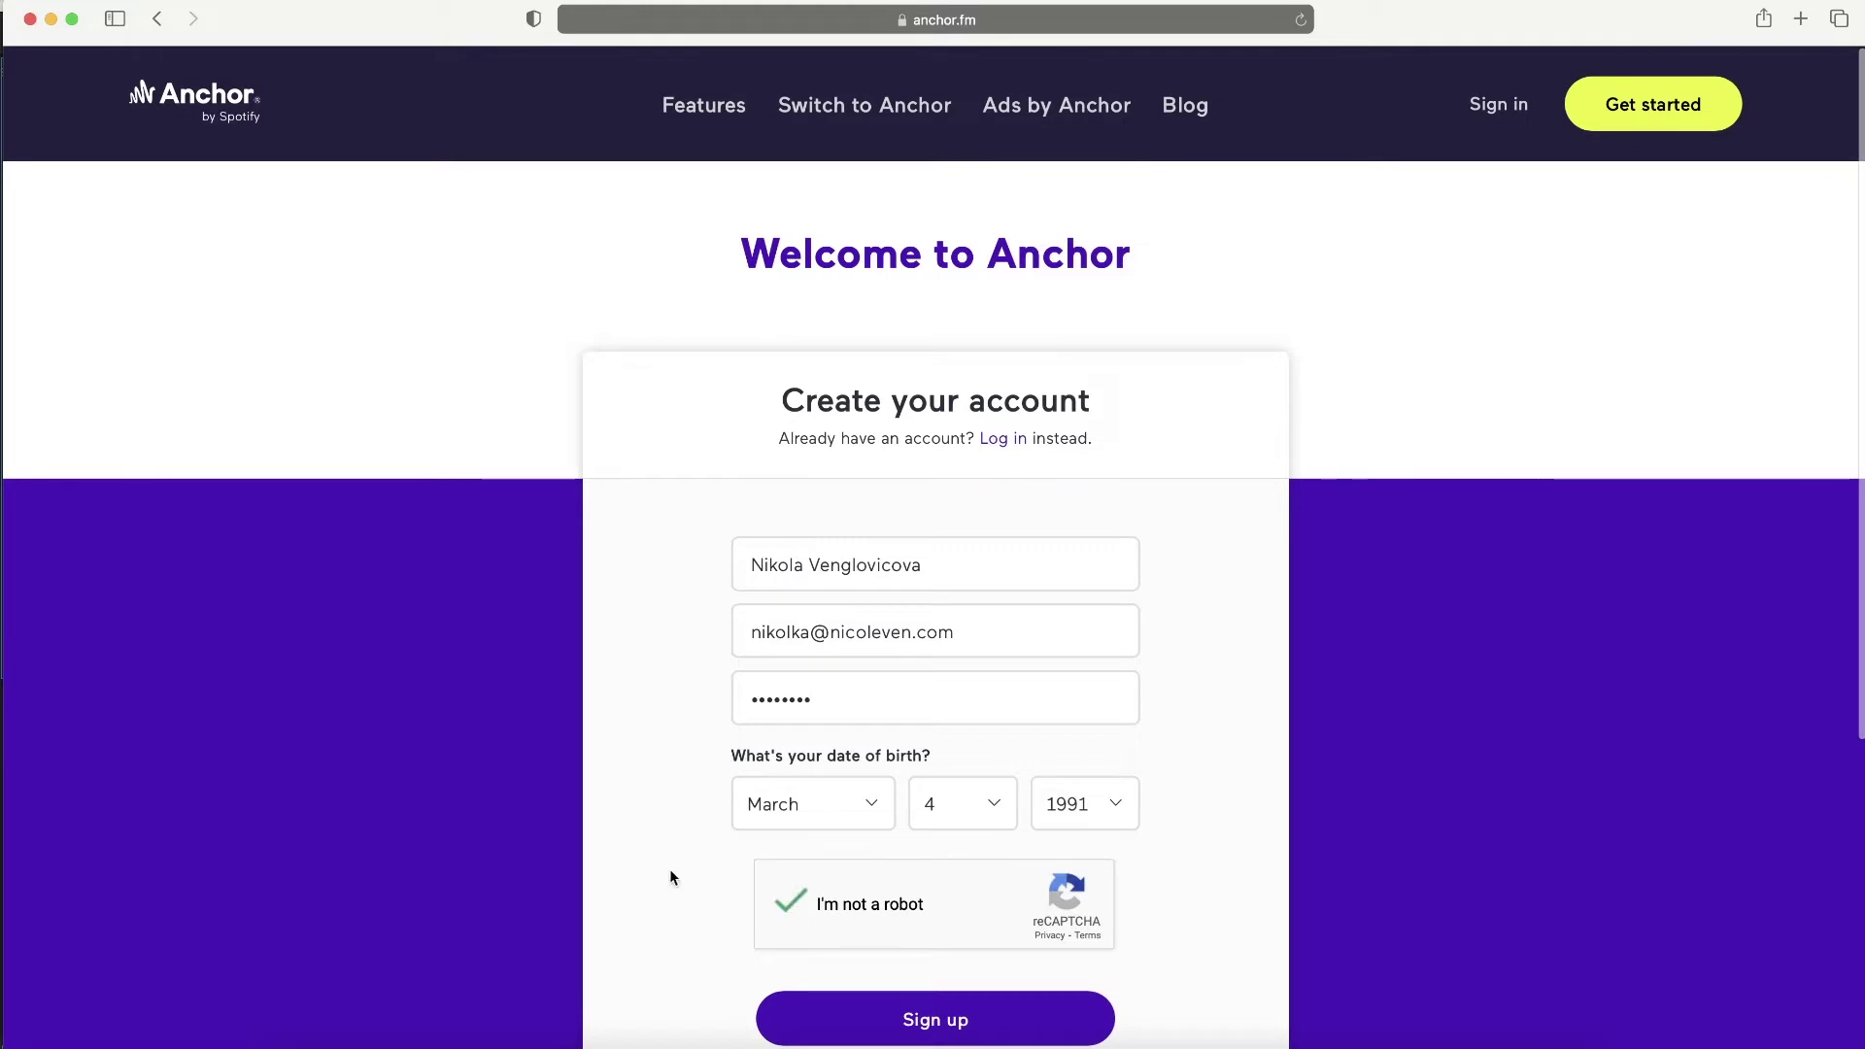
pyautogui.scroll(-5, 671, 877)
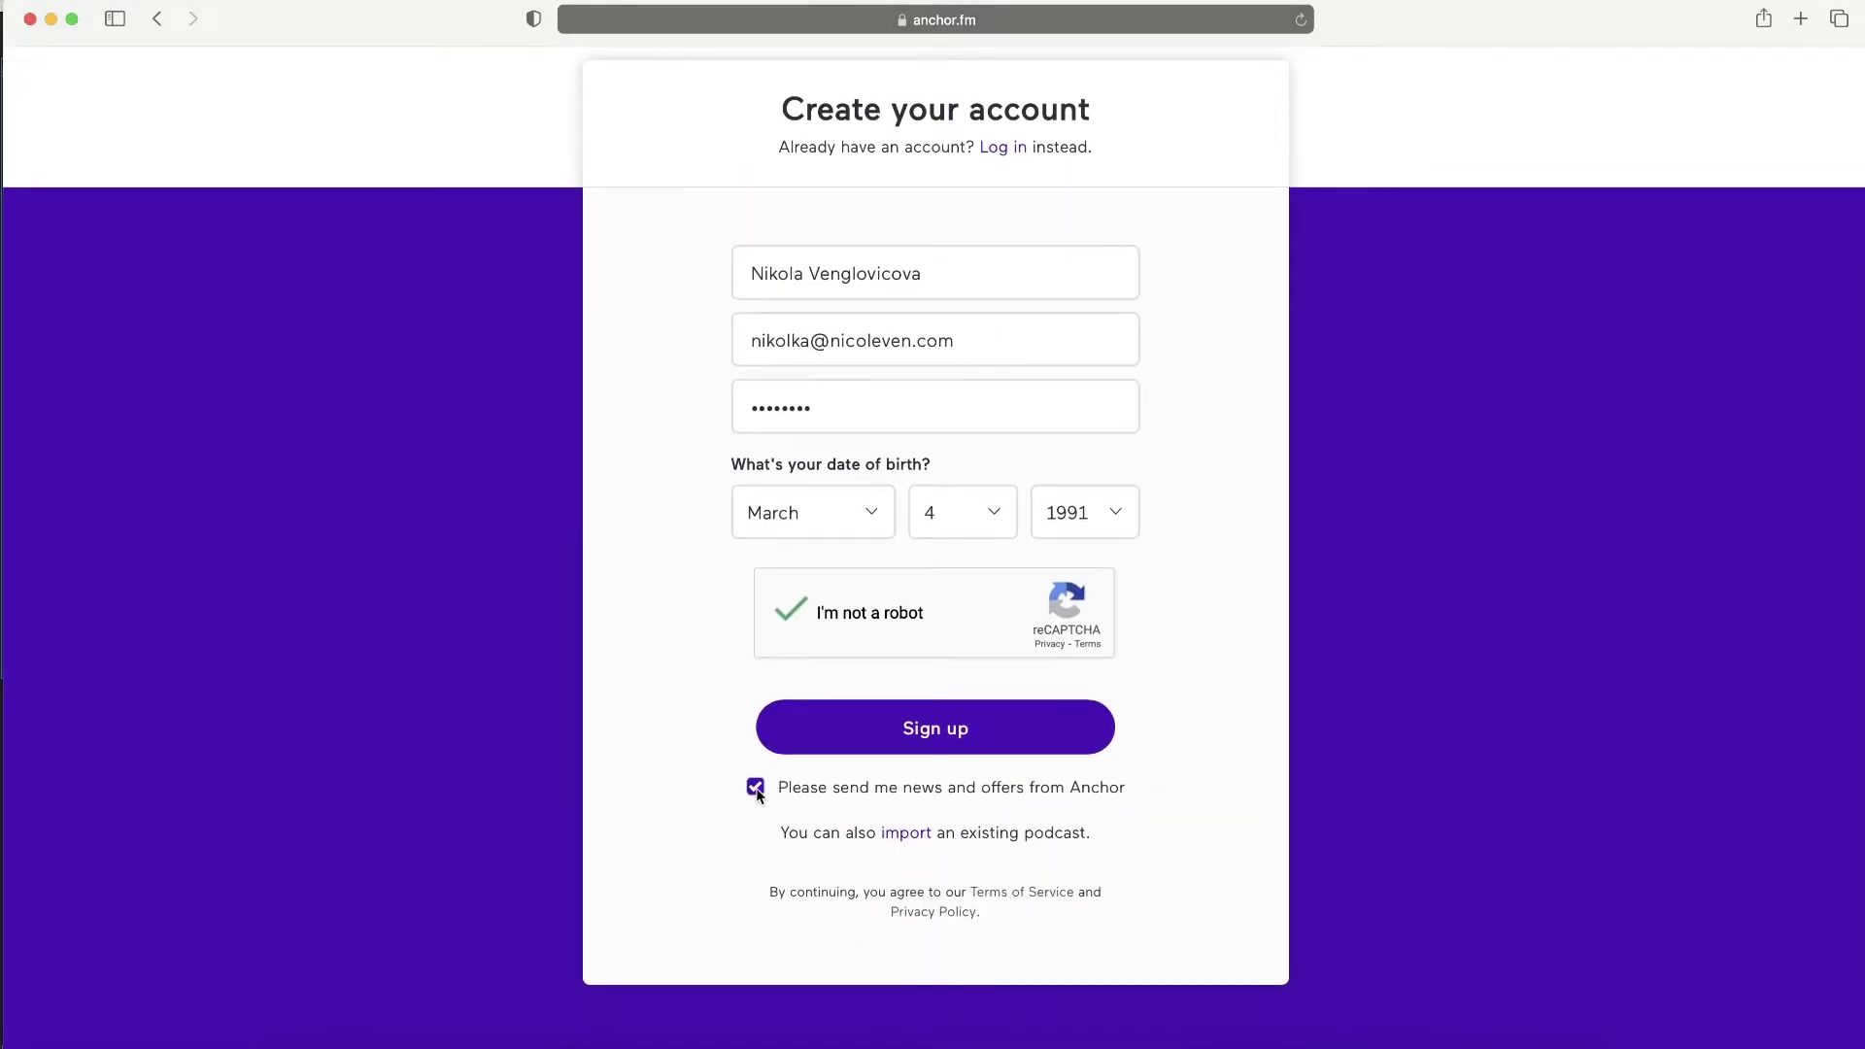
pyautogui.click(910, 735)
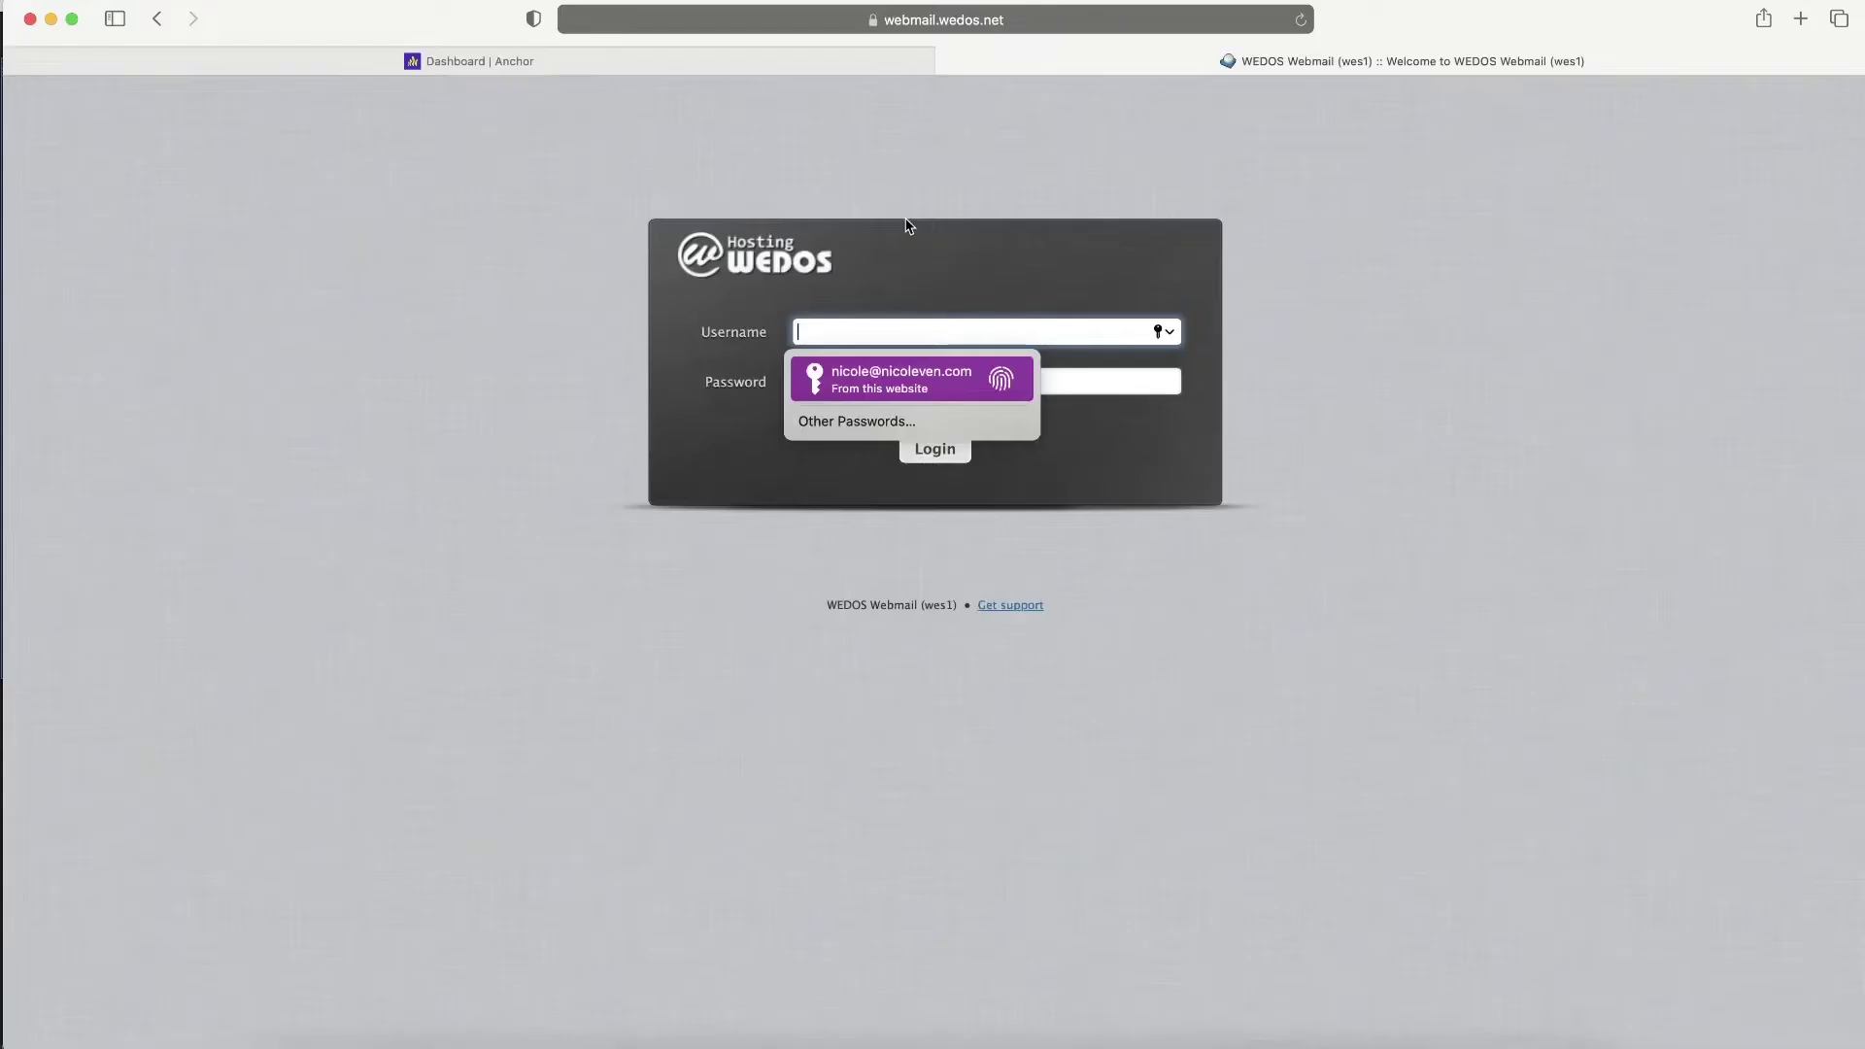
# - Enter the account's e-mail address as the WEDOS webmail username
pyautogui.press('Tab')
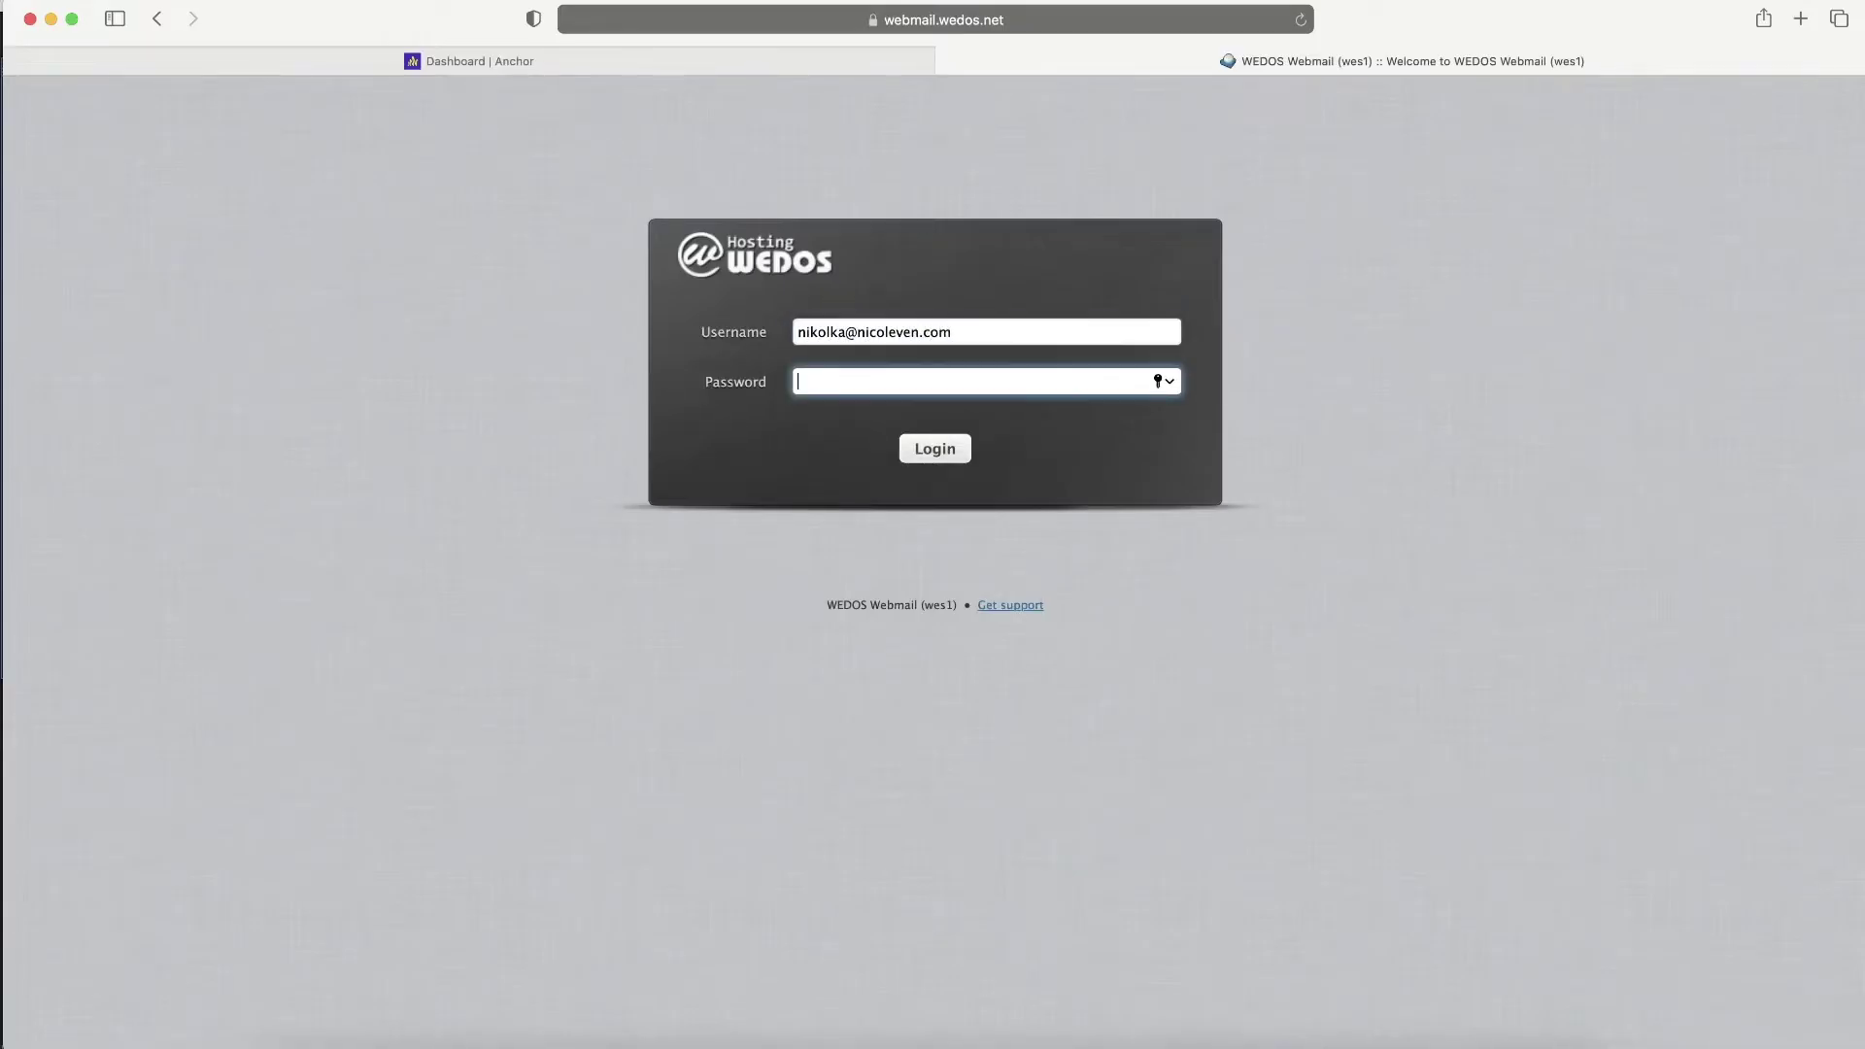
# - Log in to webmail, open Anchor's confirmation e-mail and follow its verification link
pyautogui.press('Return')
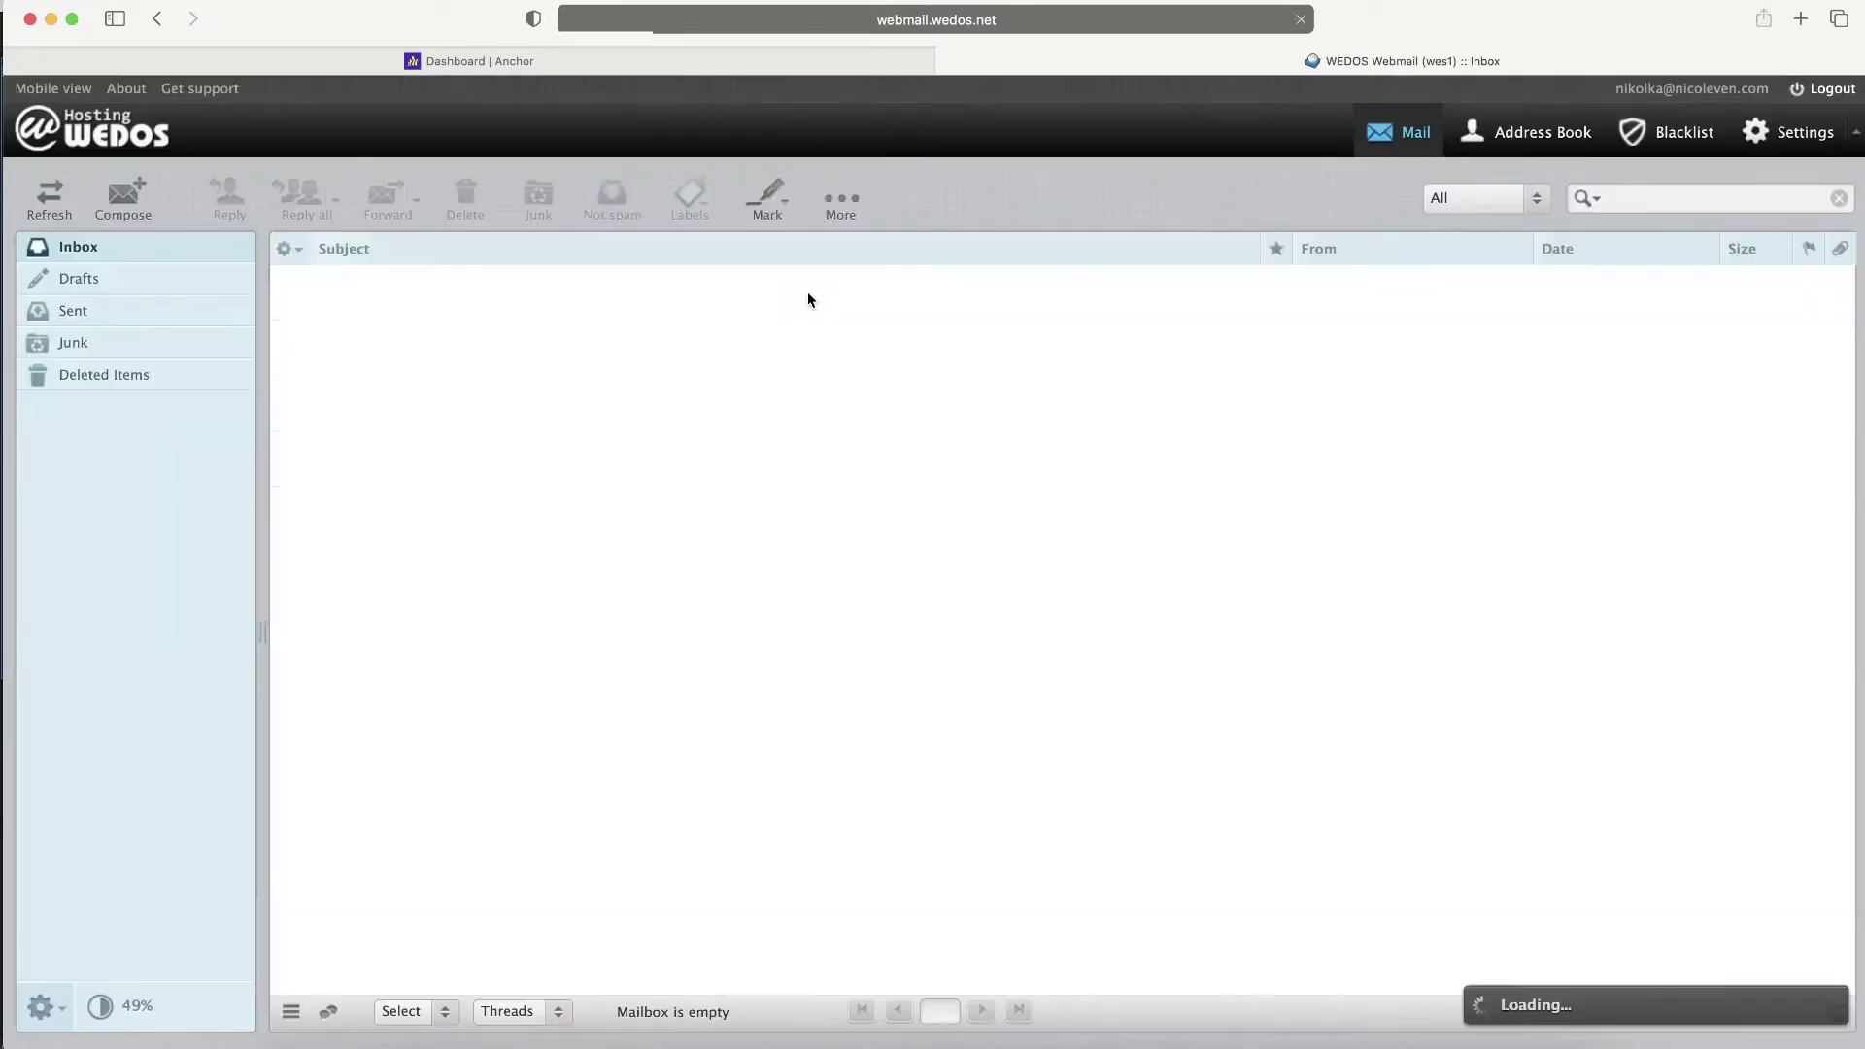
pyautogui.doubleClick(806, 291)
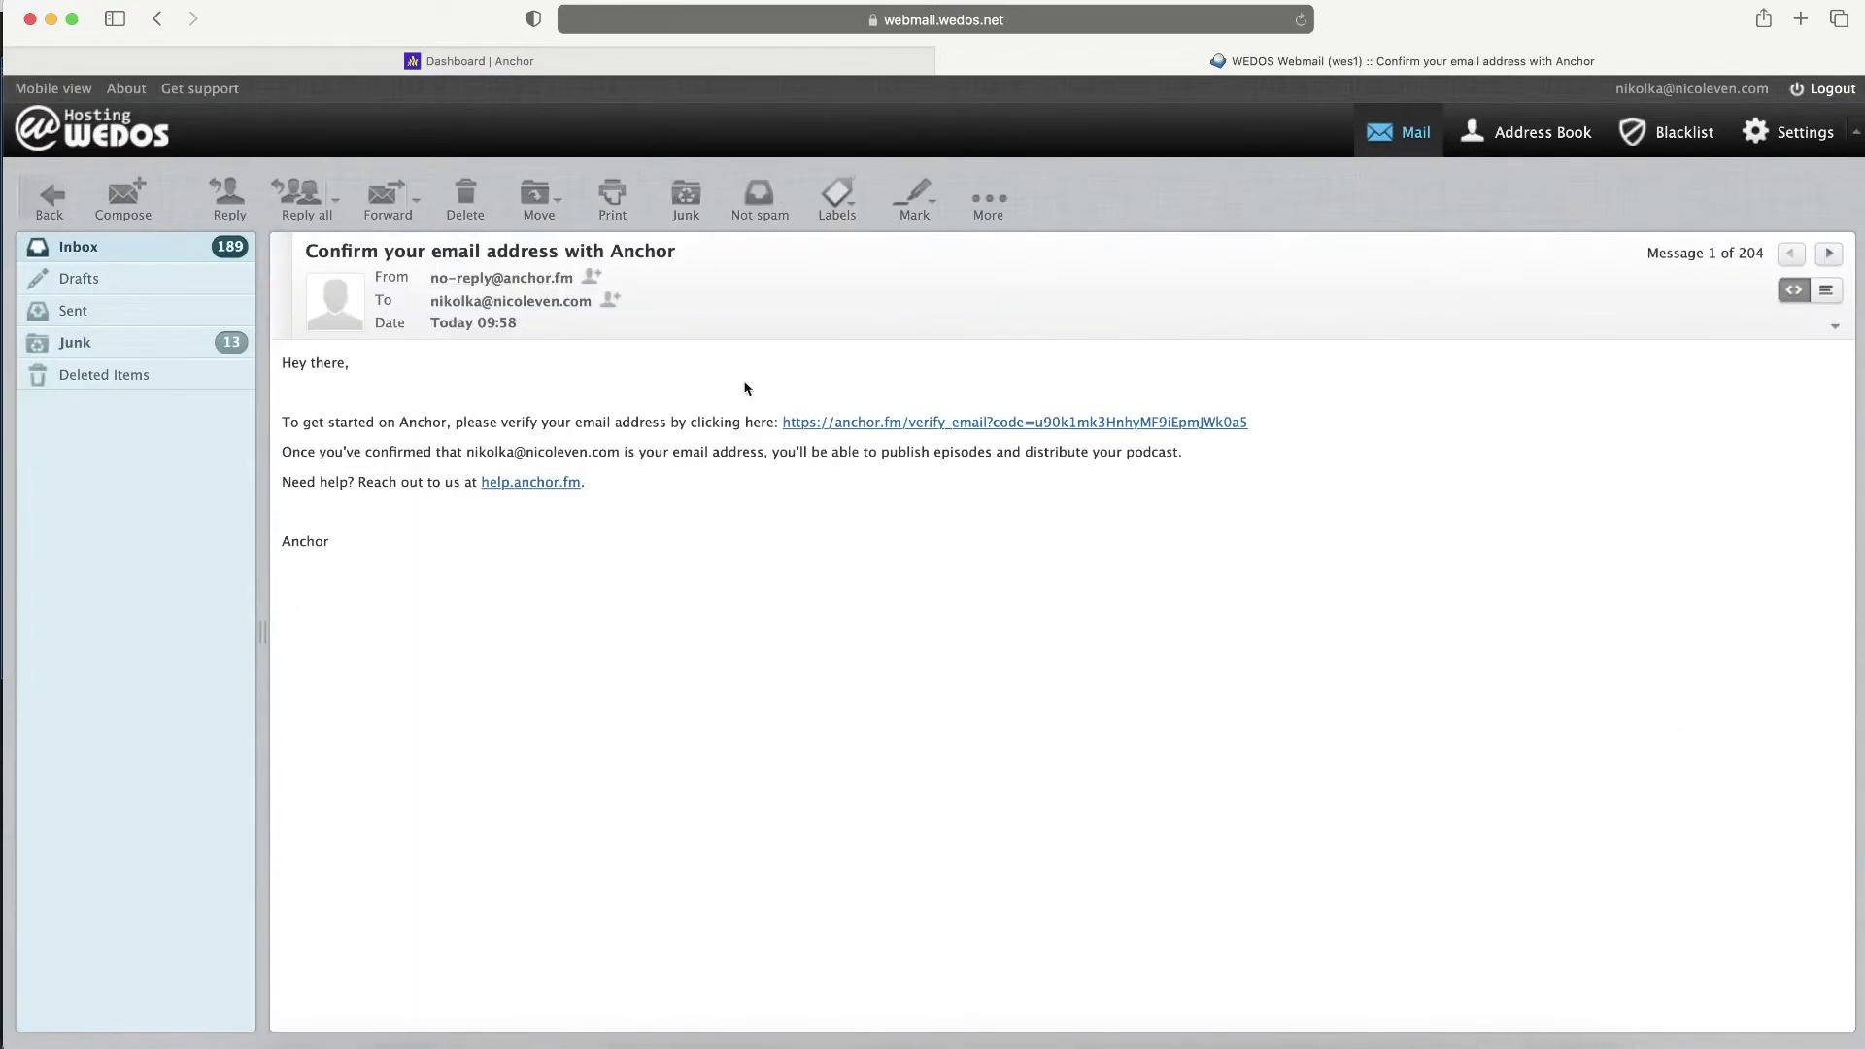
pyautogui.click(947, 425)
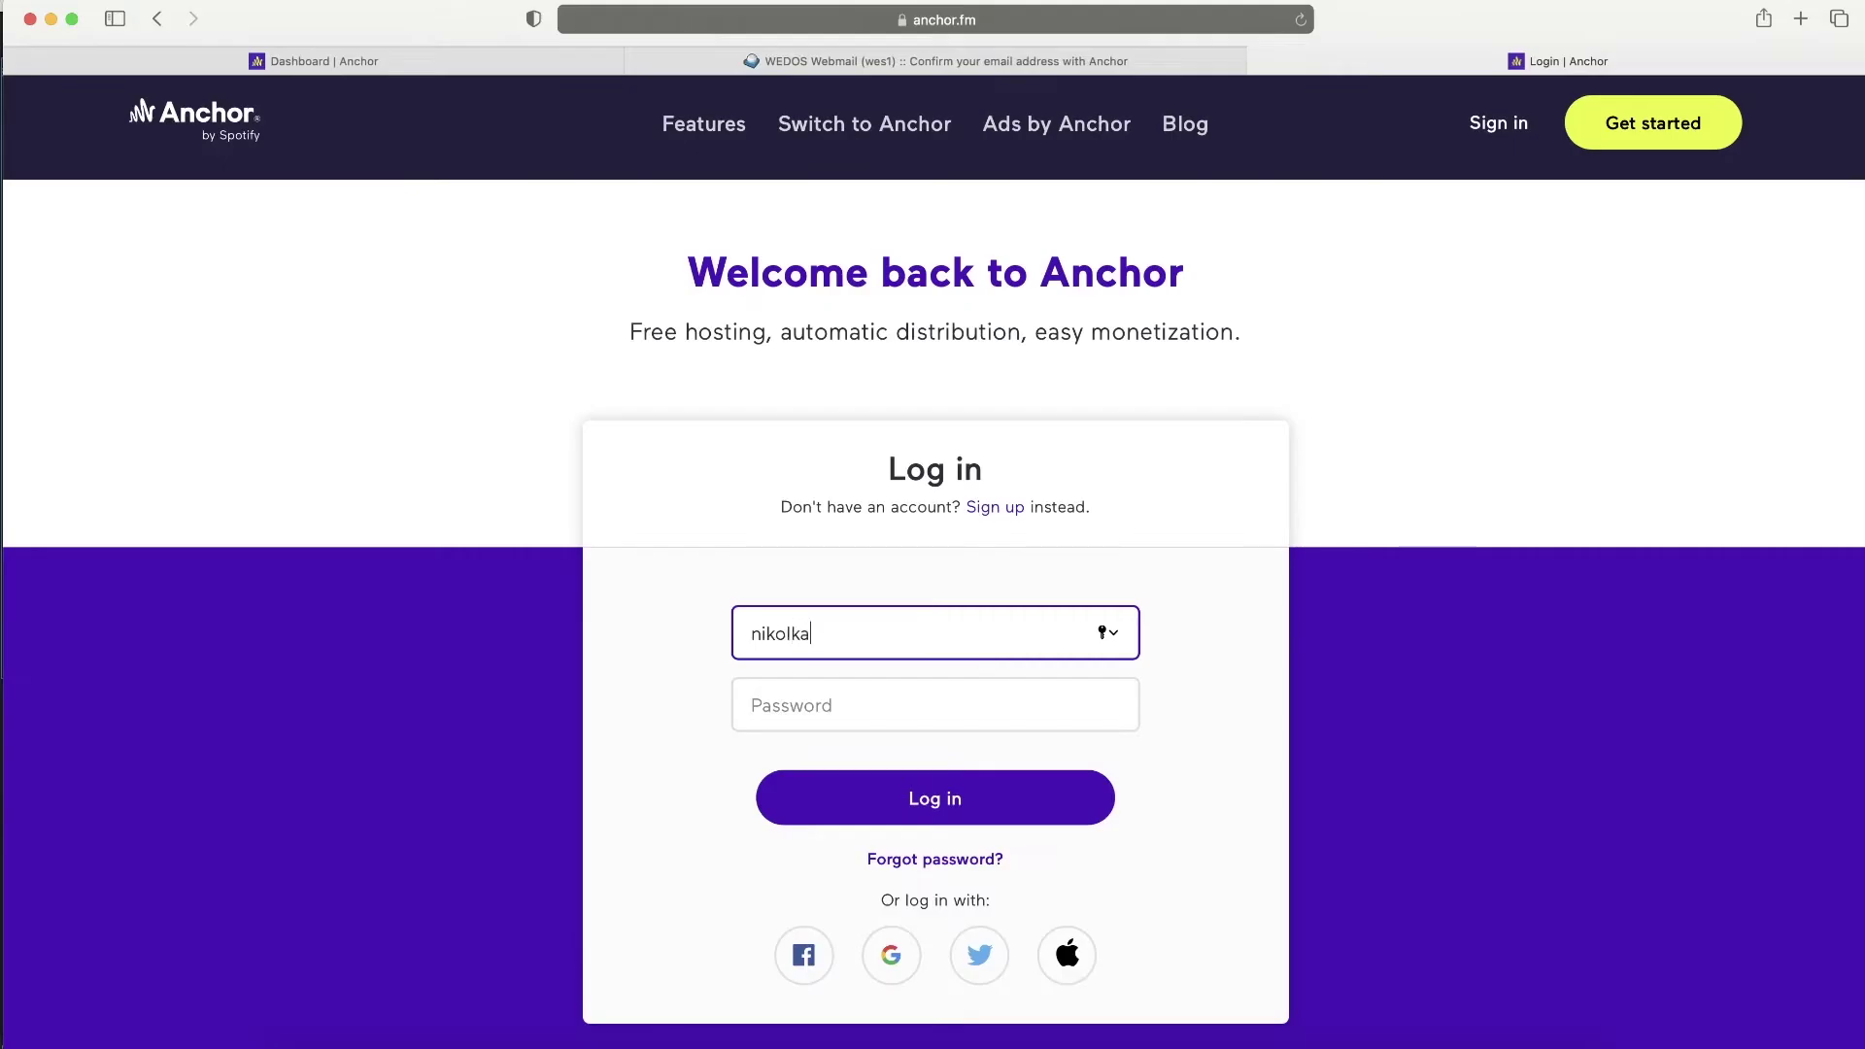
# - Log in to Anchor with the suggested account e-mail and saved password
pyautogui.press('Down')
pyautogui.press('Return')
pyautogui.click(854, 795)
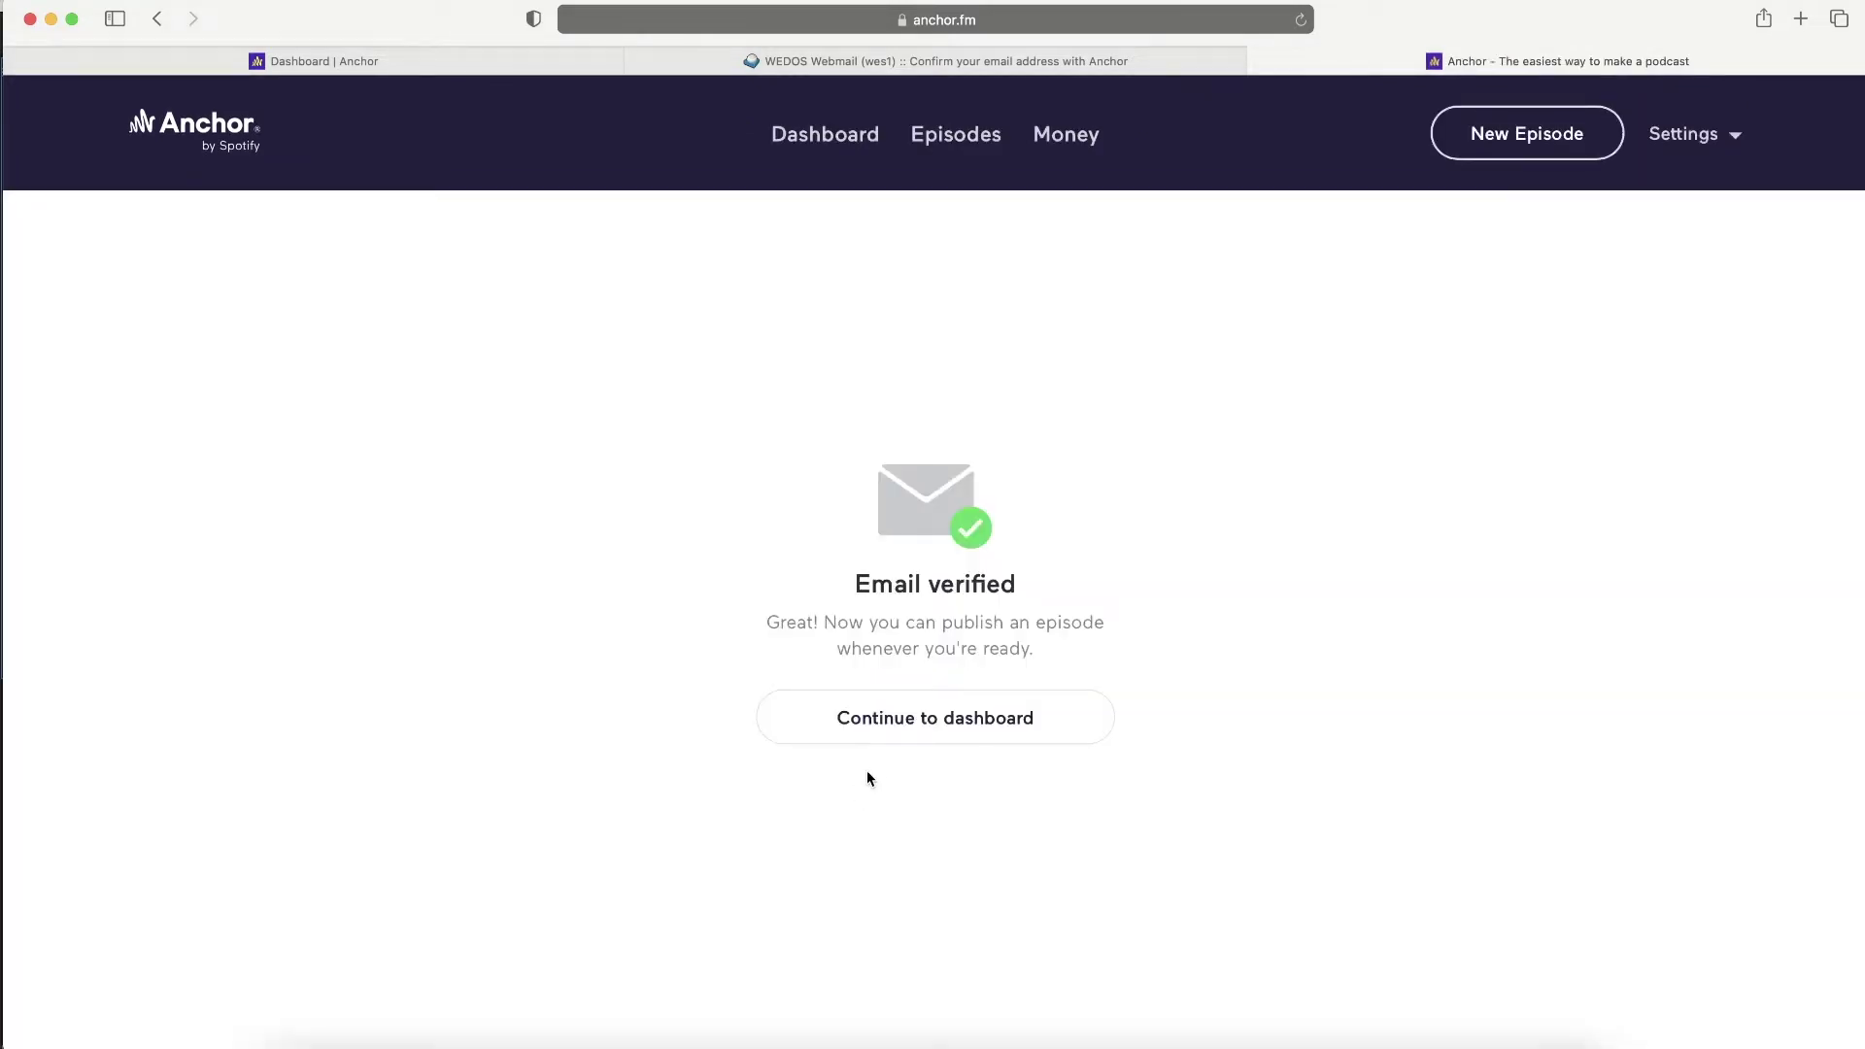
# - Continue to the dashboard, browse the Welcome to Anchor checklist, and begin podcast setup
pyautogui.click(924, 735)
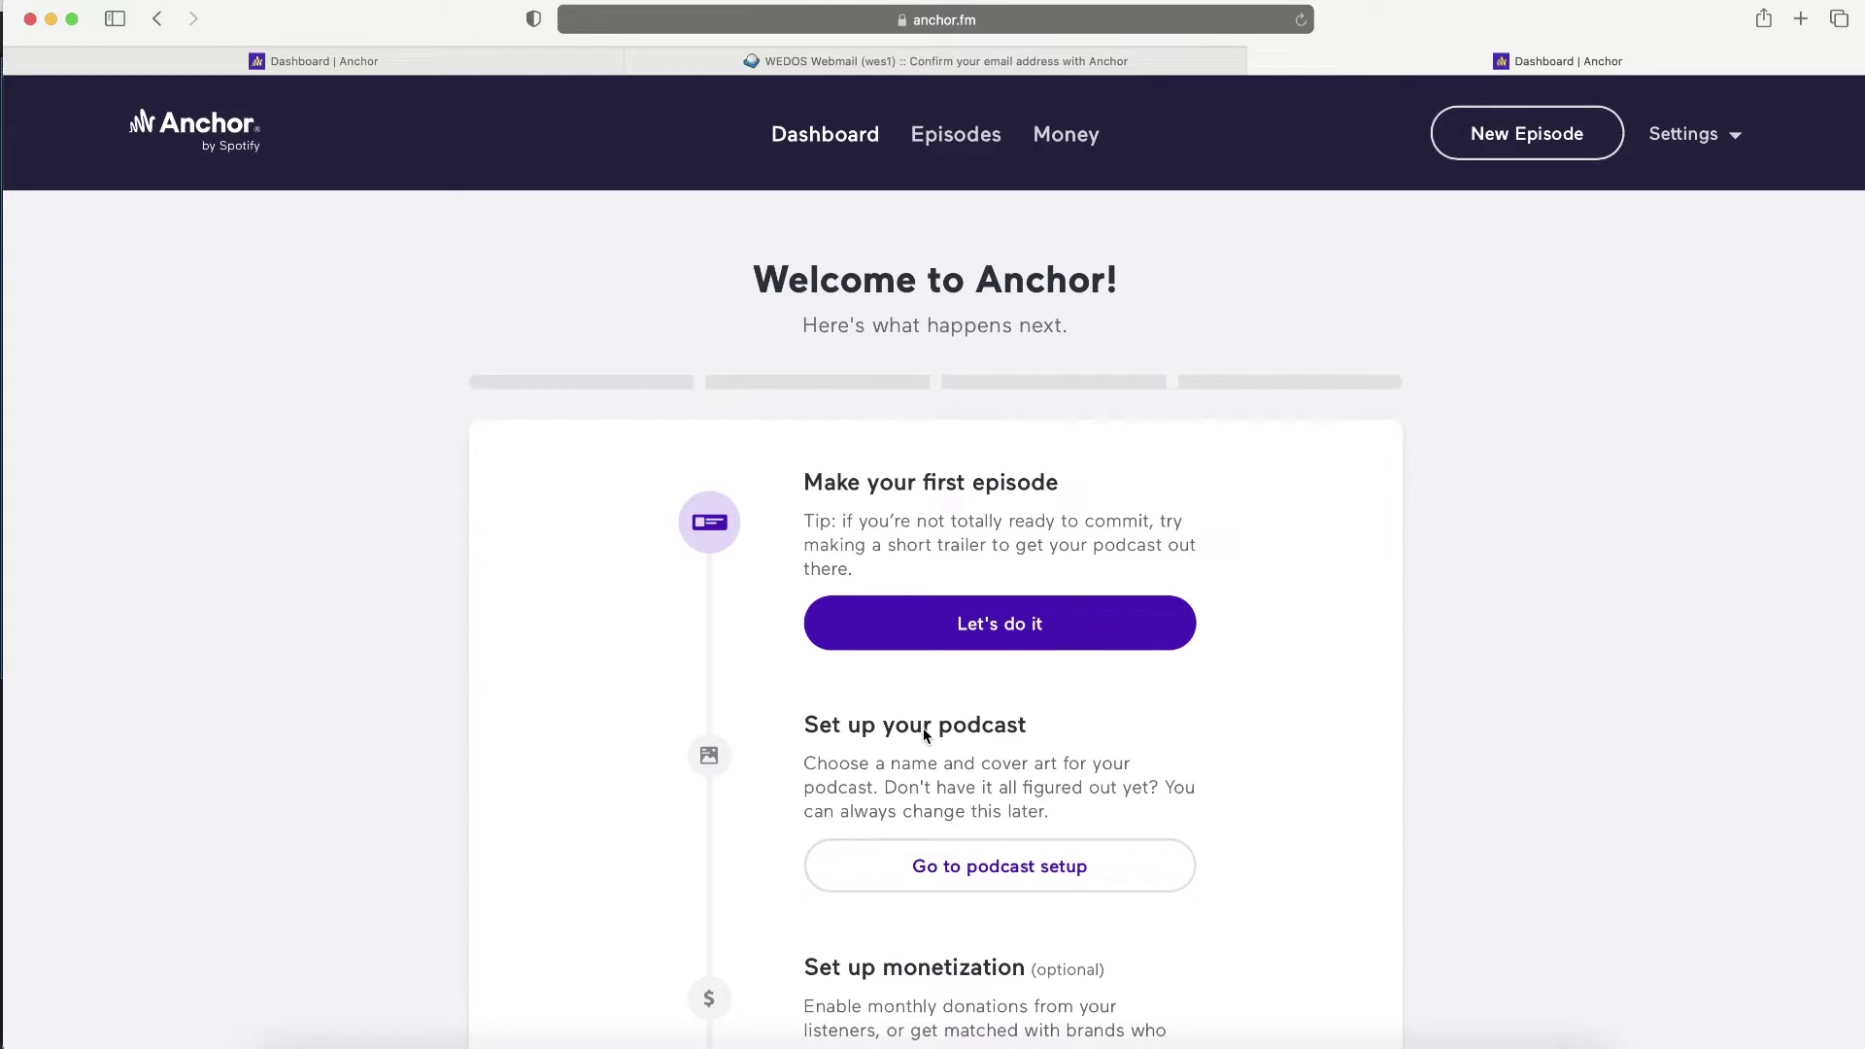
pyautogui.scroll(-3, 1201, 641)
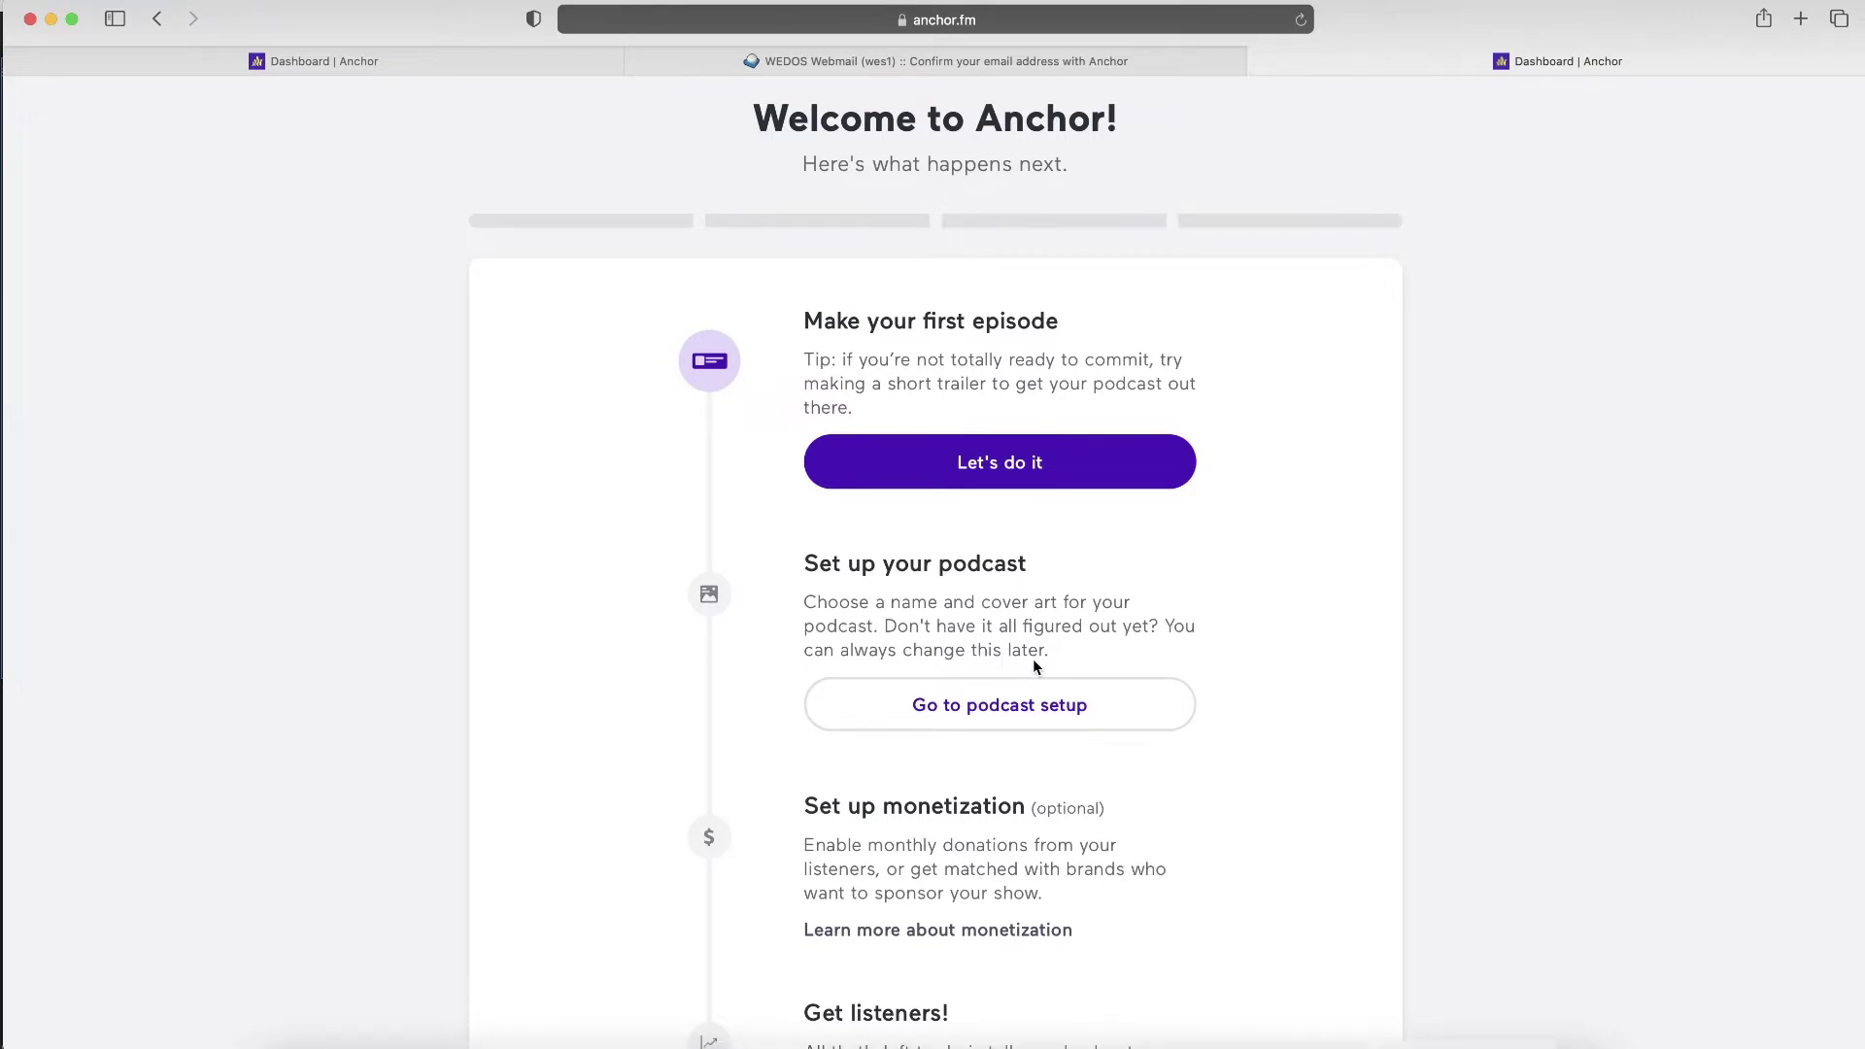
pyautogui.scroll(-5, 1034, 660)
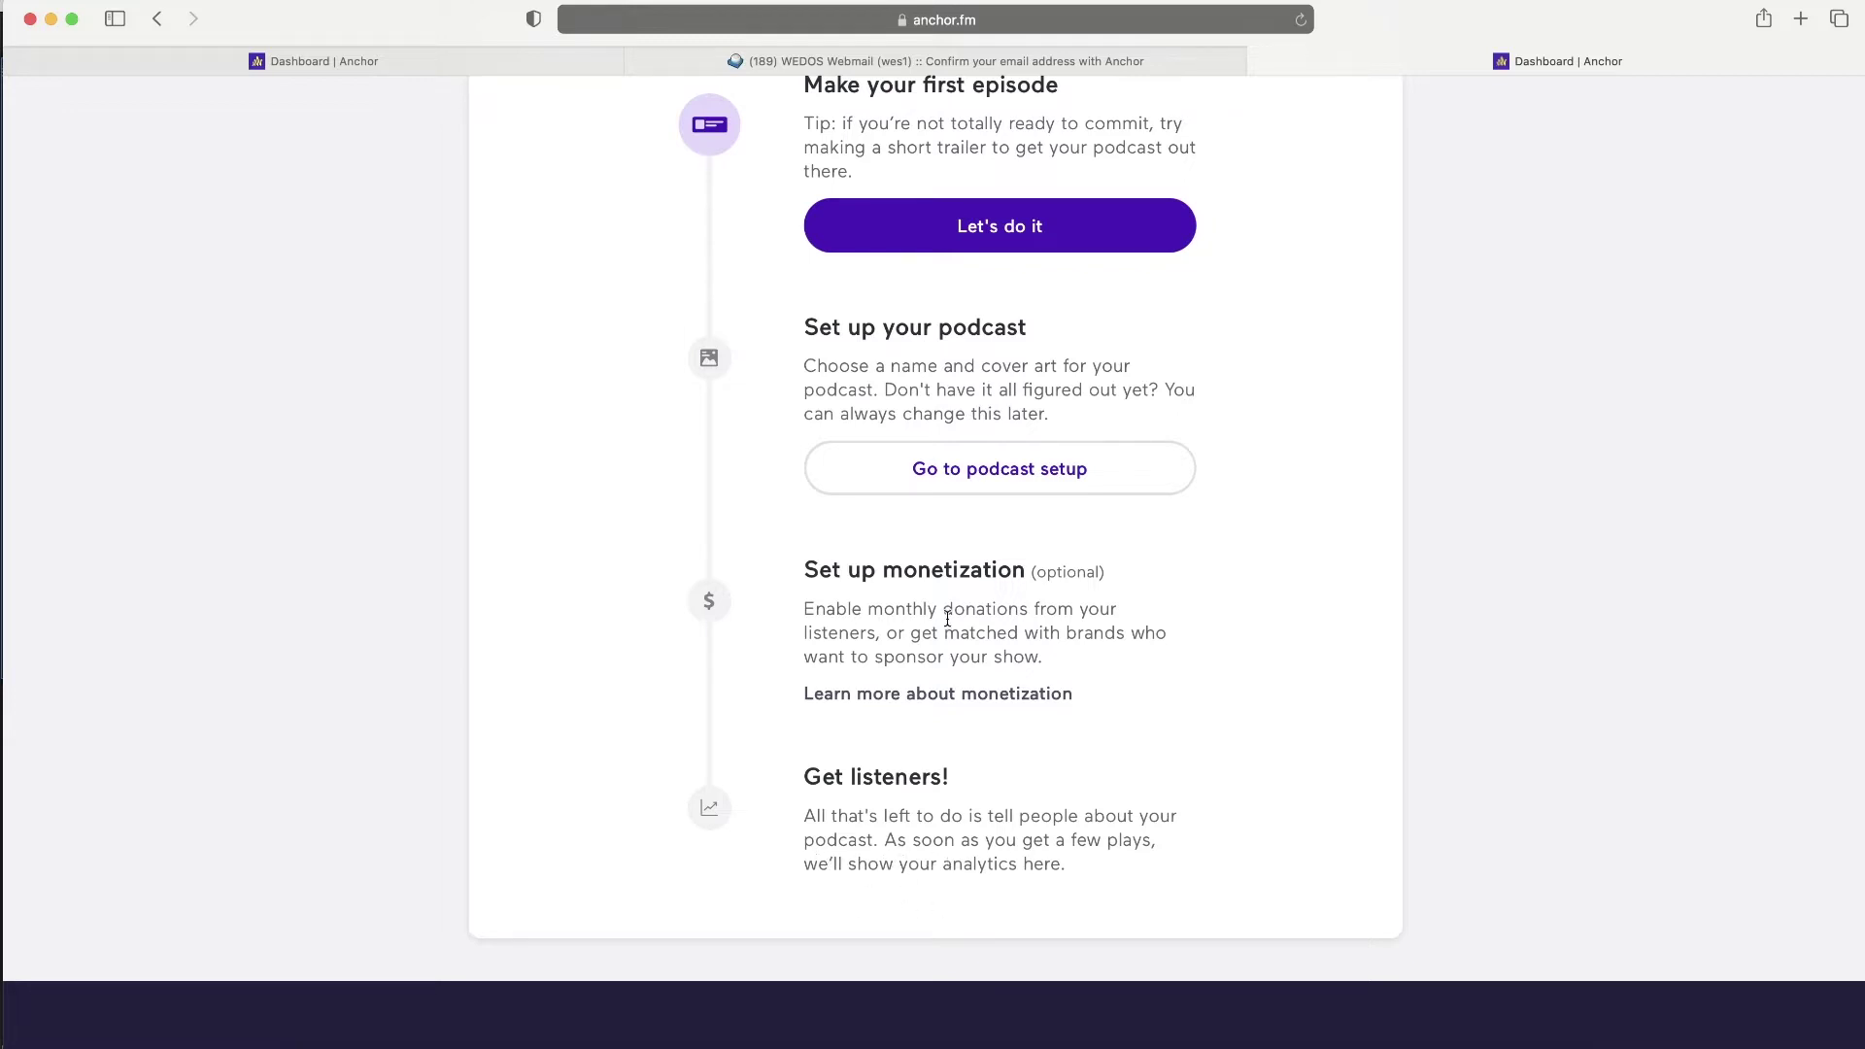
pyautogui.scroll(3, 948, 618)
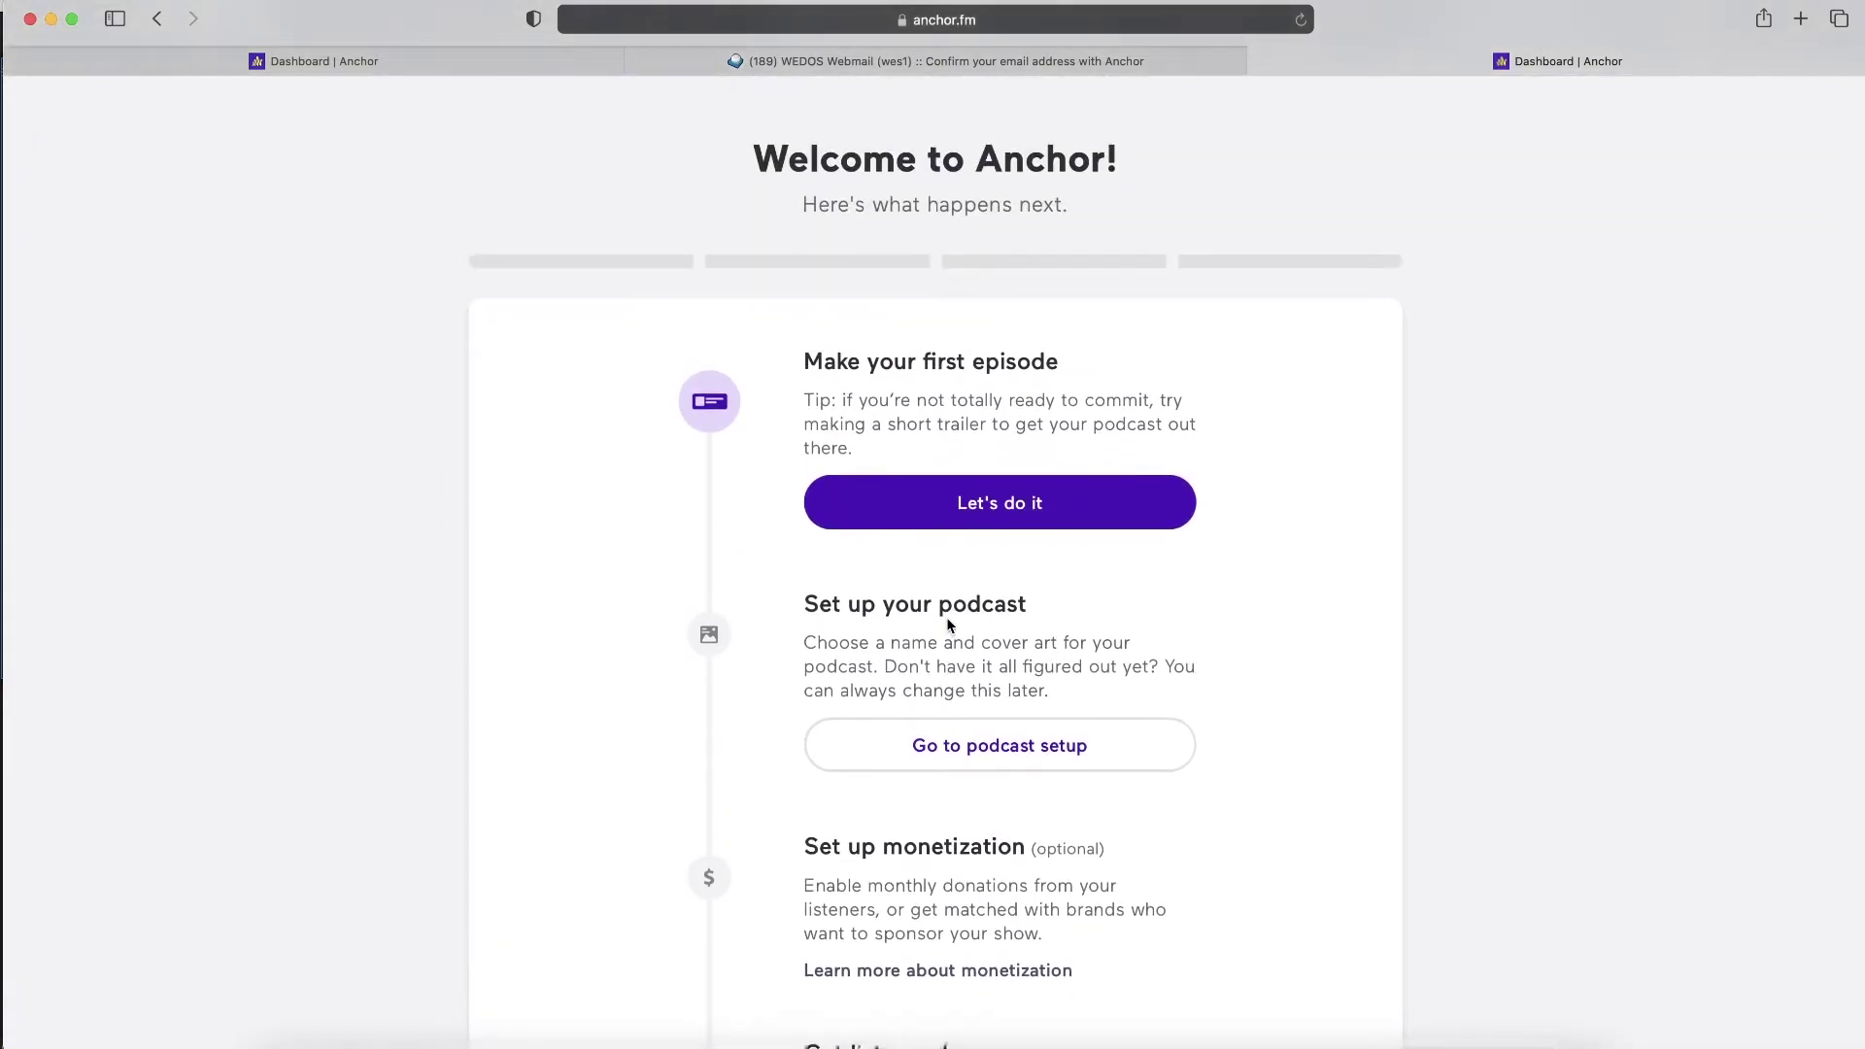
pyautogui.scroll(-1, 950, 631)
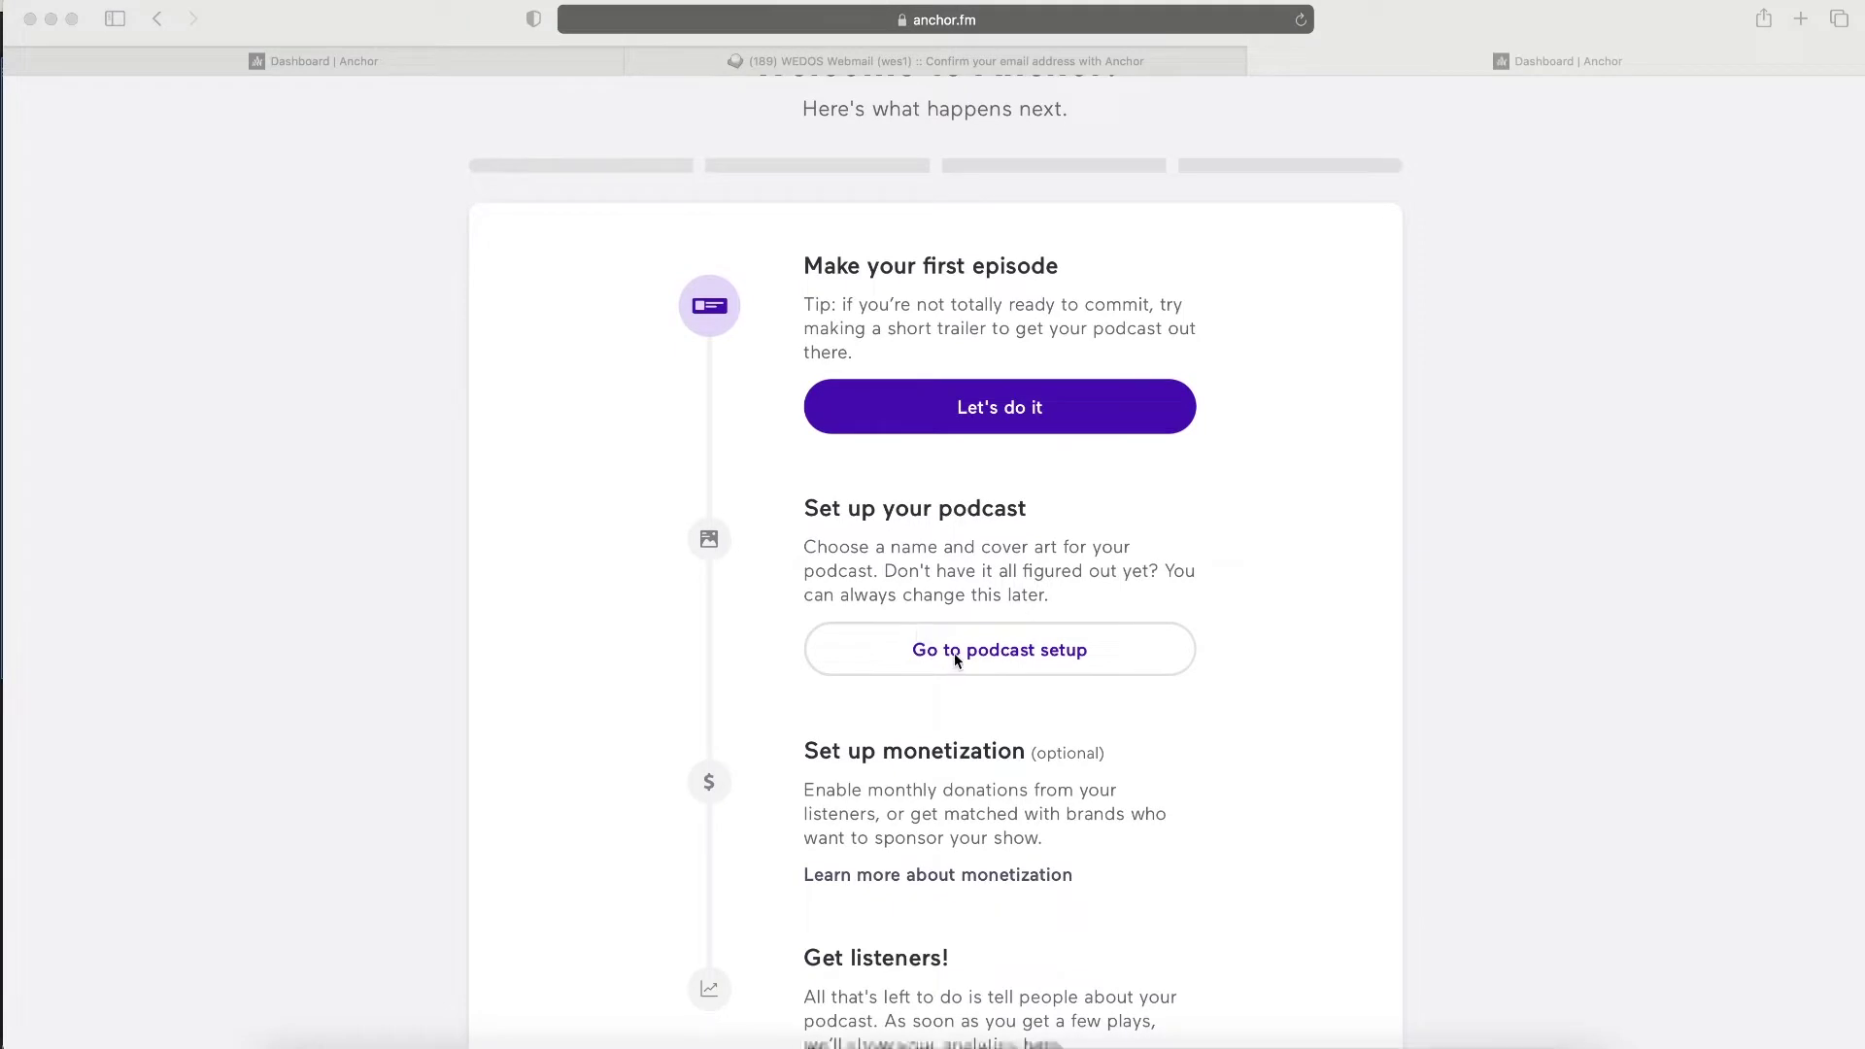
pyautogui.click(972, 651)
# - Name the podcast 'Life with Nicole' and add its self-centred description
pyautogui.click(650, 393)
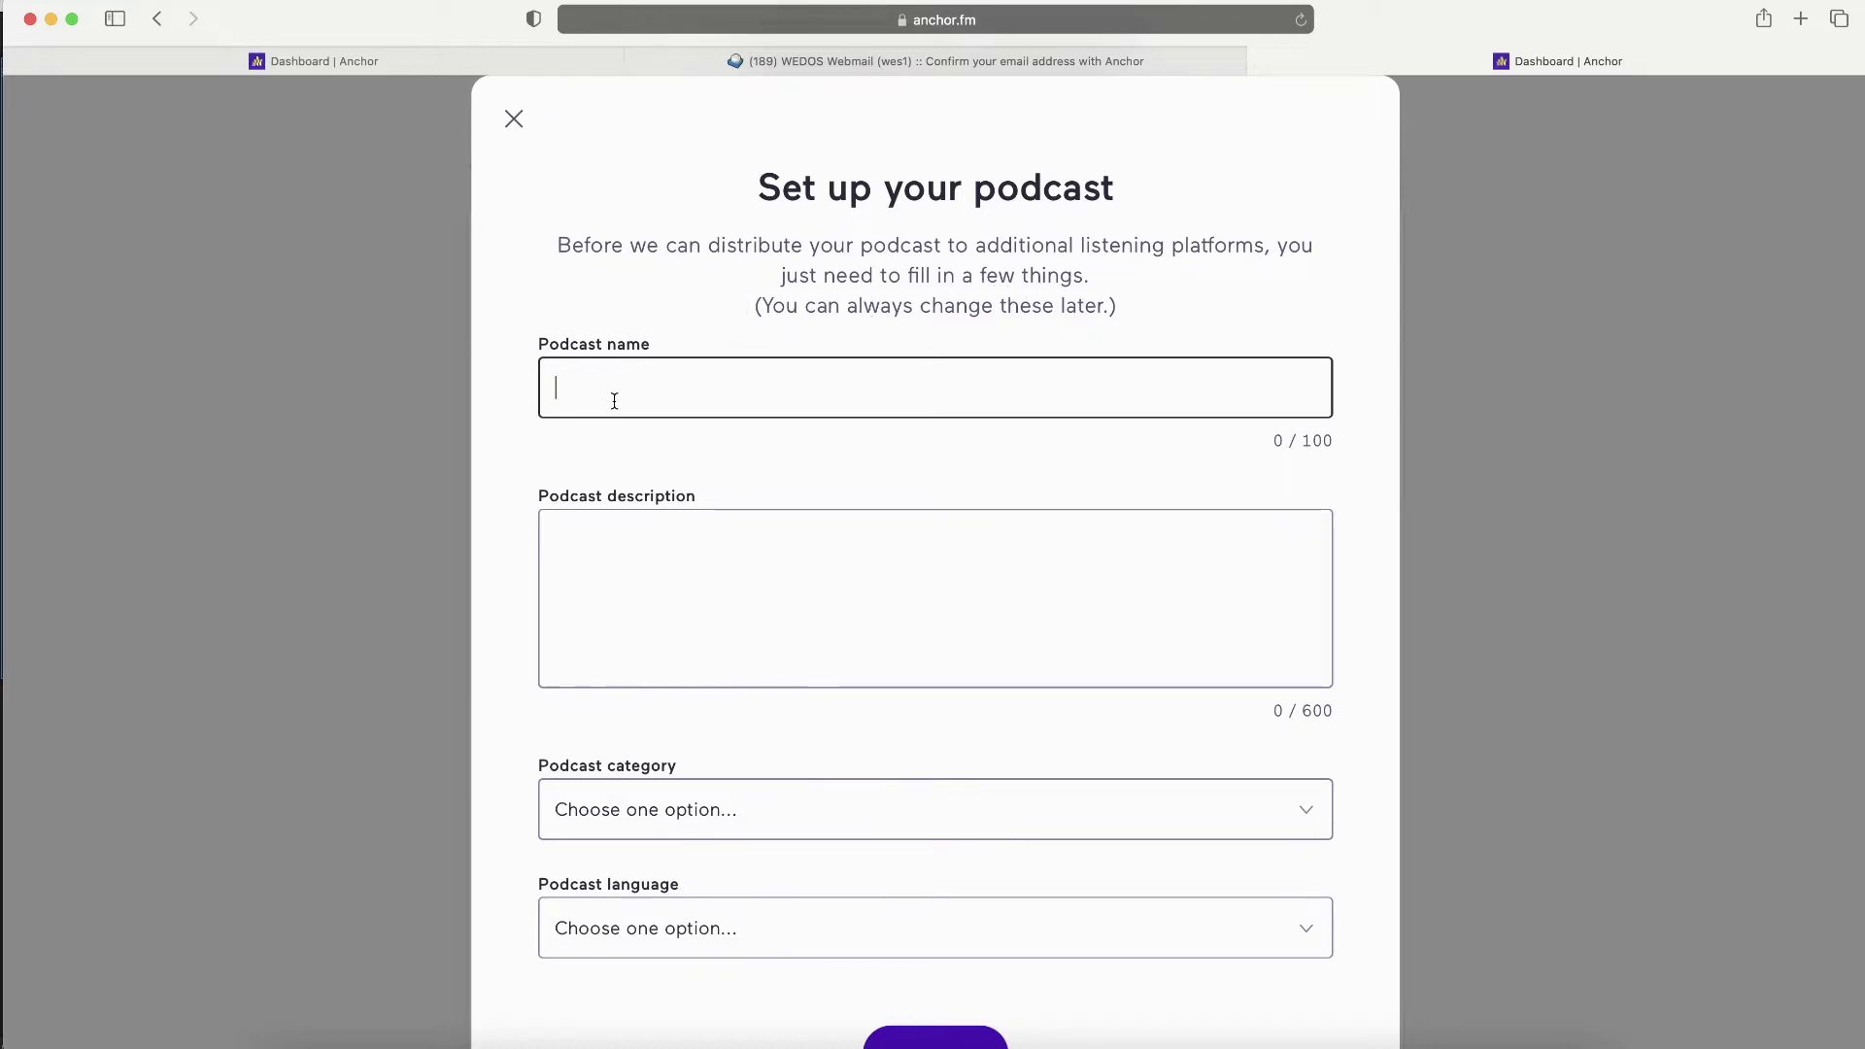
pyautogui.write('Life with Nicole')
pyautogui.click(602, 548)
pyautogui.write('Every')
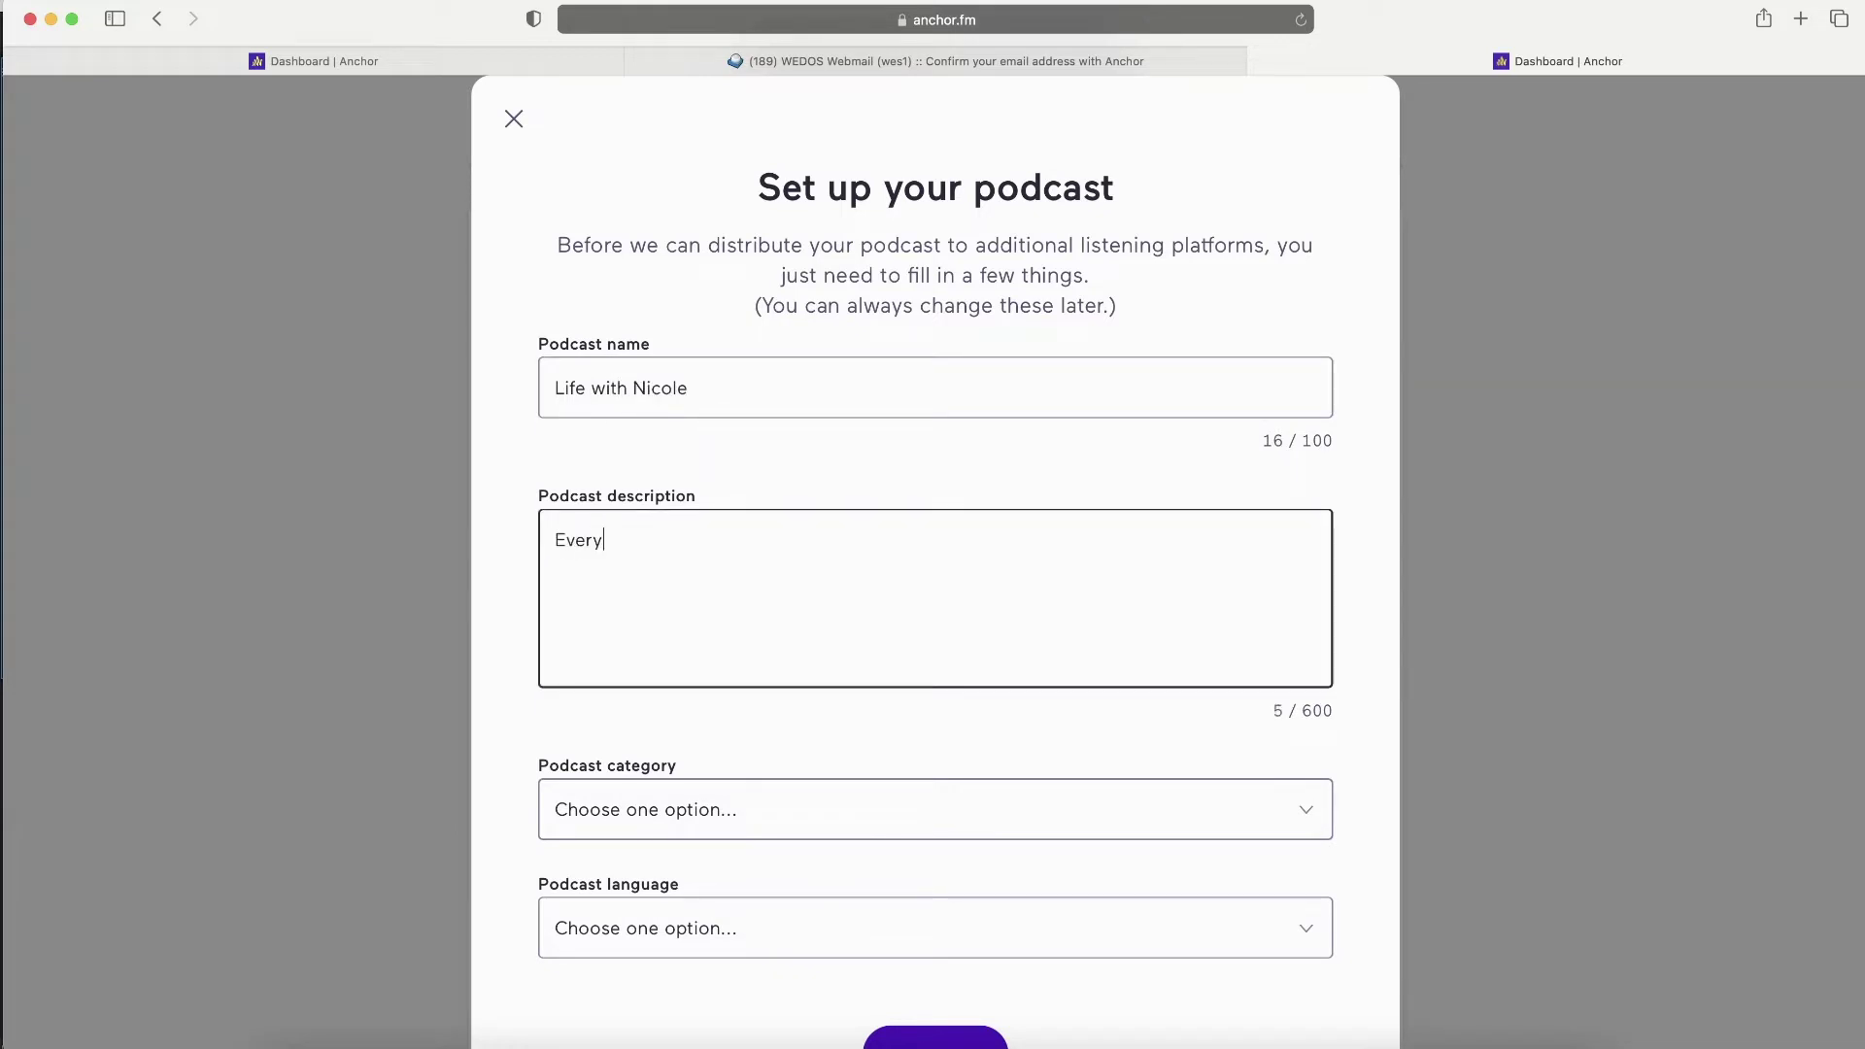
pyautogui.write('thing about my life. But who cares? This is a self-centred pod')
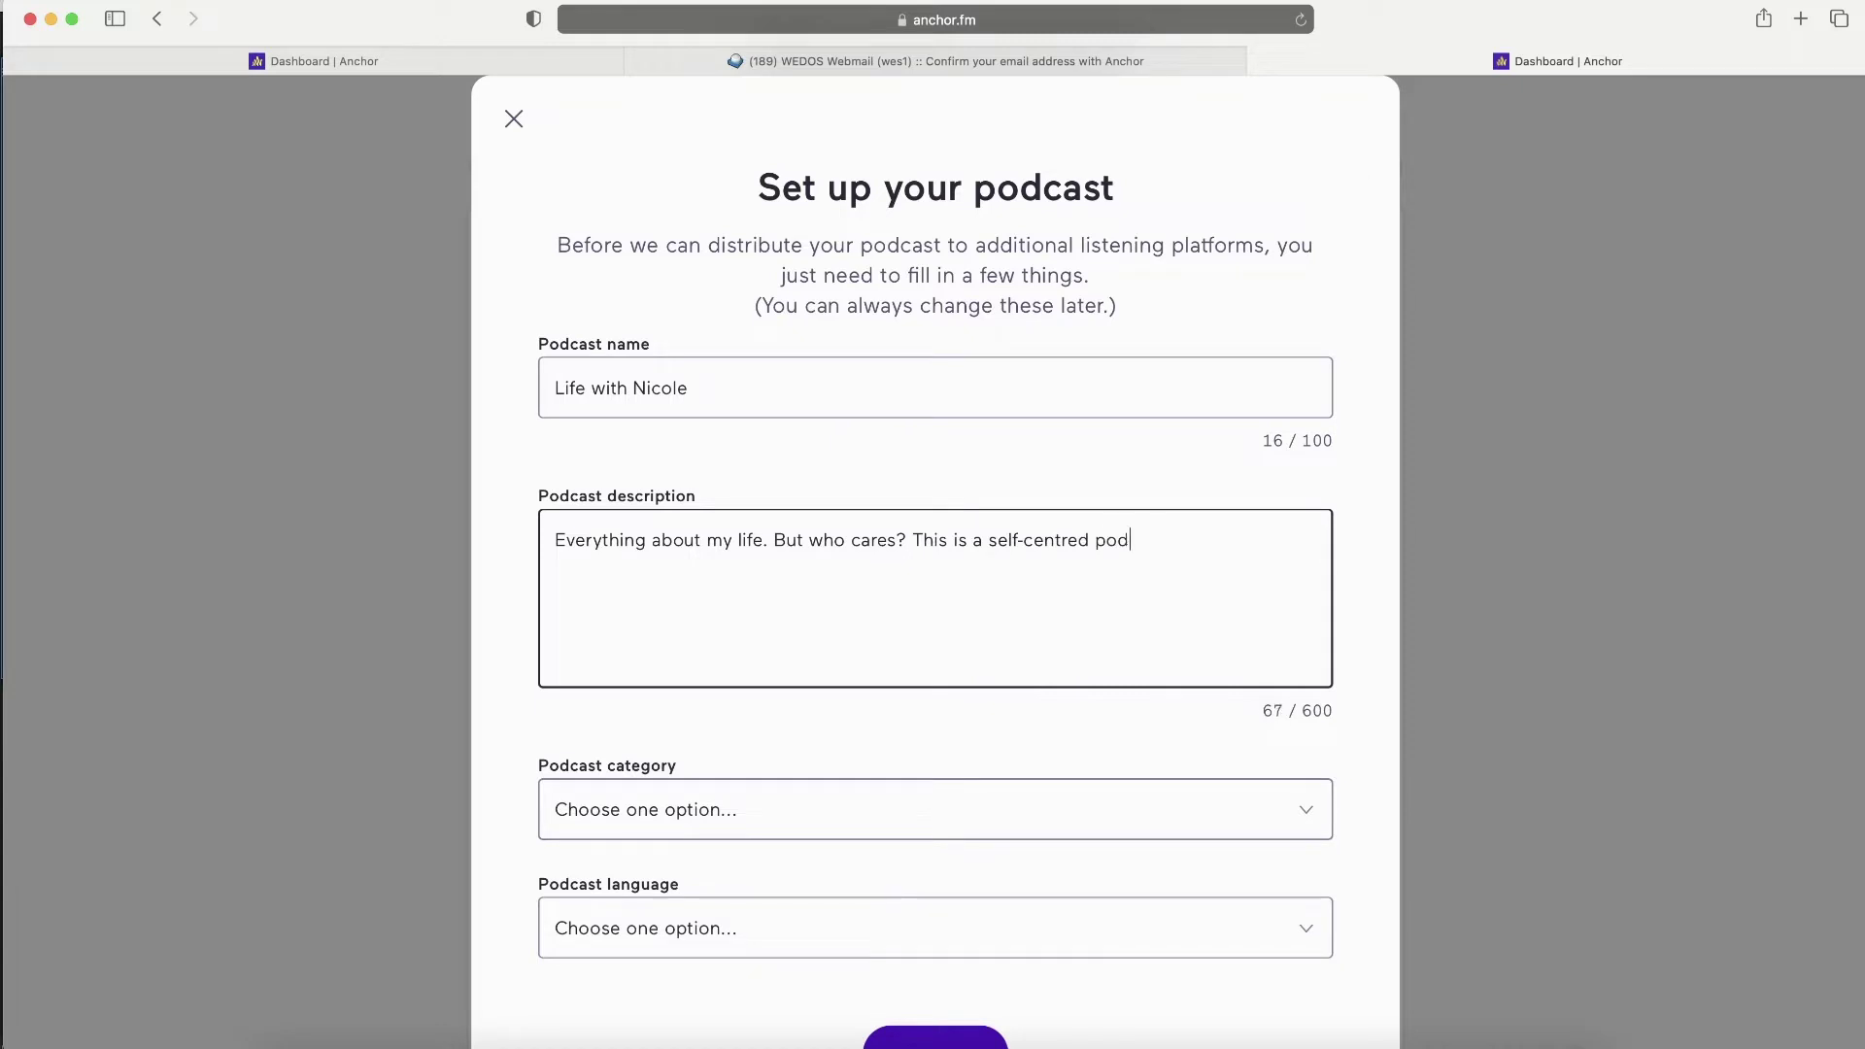
pyautogui.write('cast about ME.')
pyautogui.scroll(-2, 774, 720)
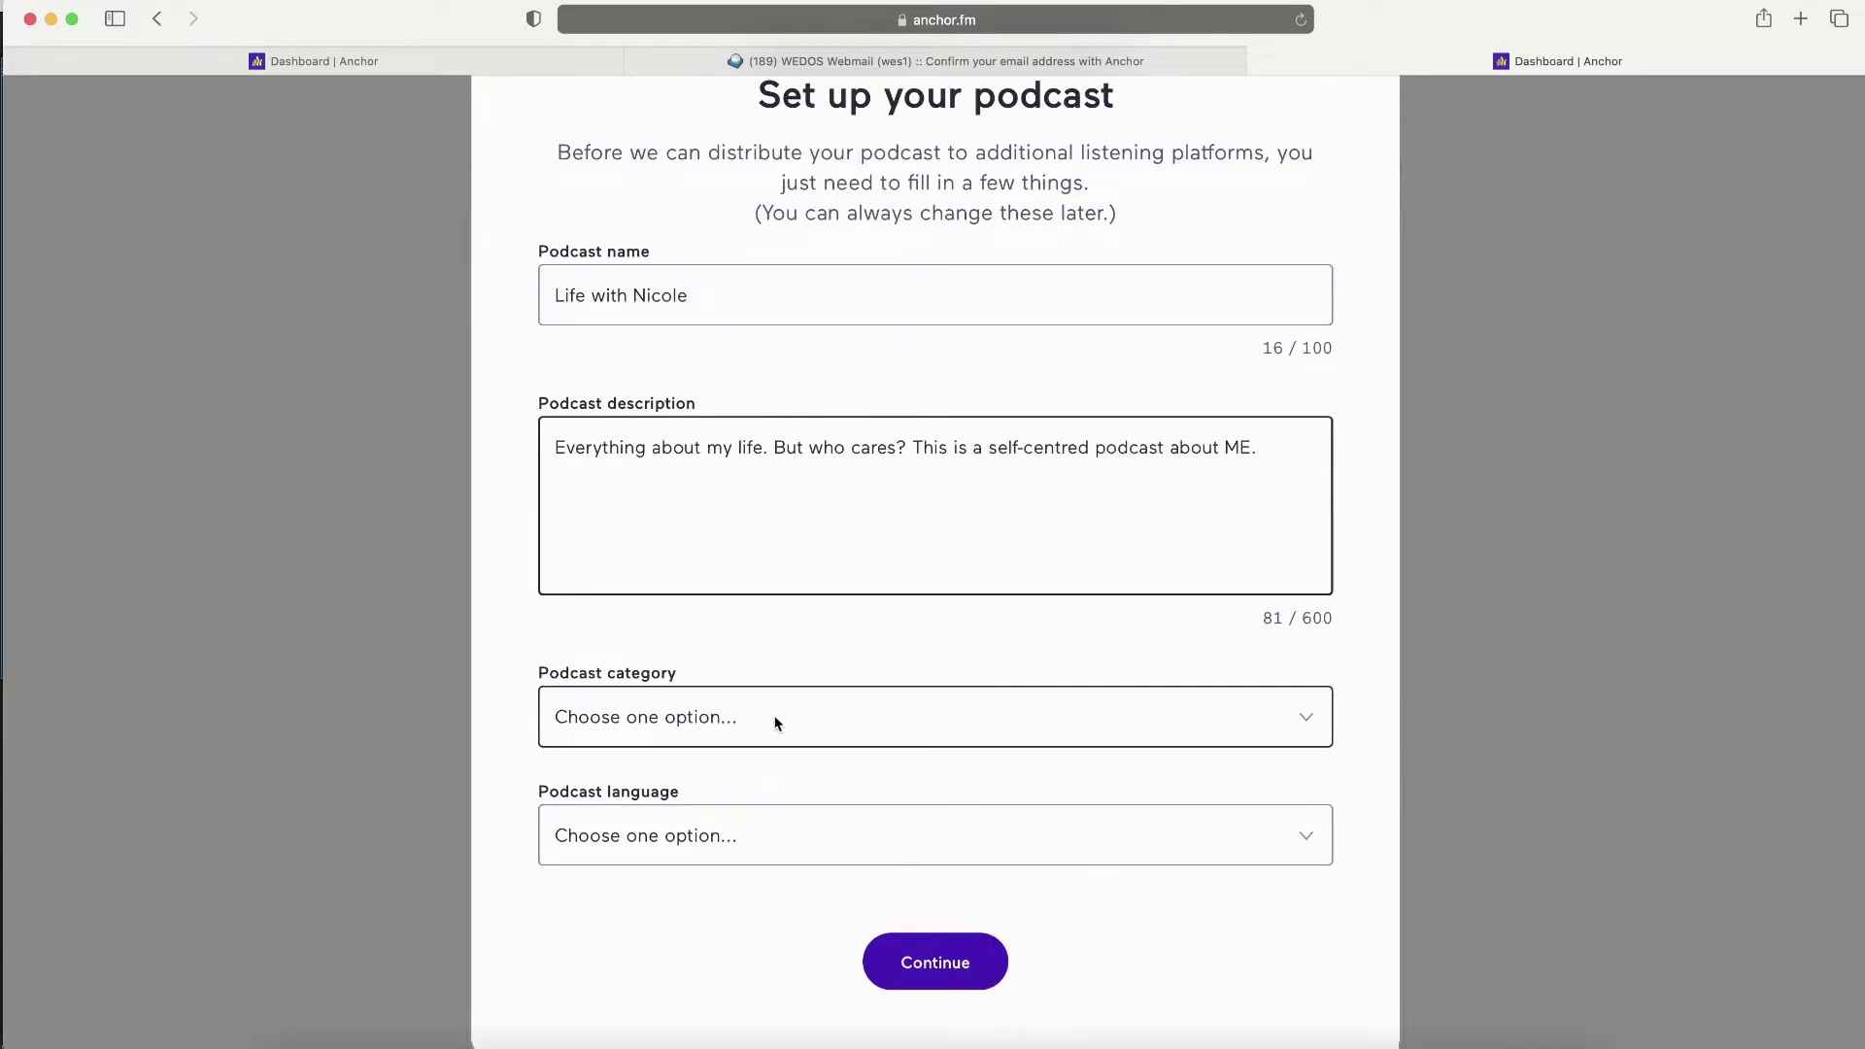
# - Choose Improv as category and English as language, then submit the setup details
pyautogui.click(778, 723)
pyautogui.scroll(-10, 778, 723)
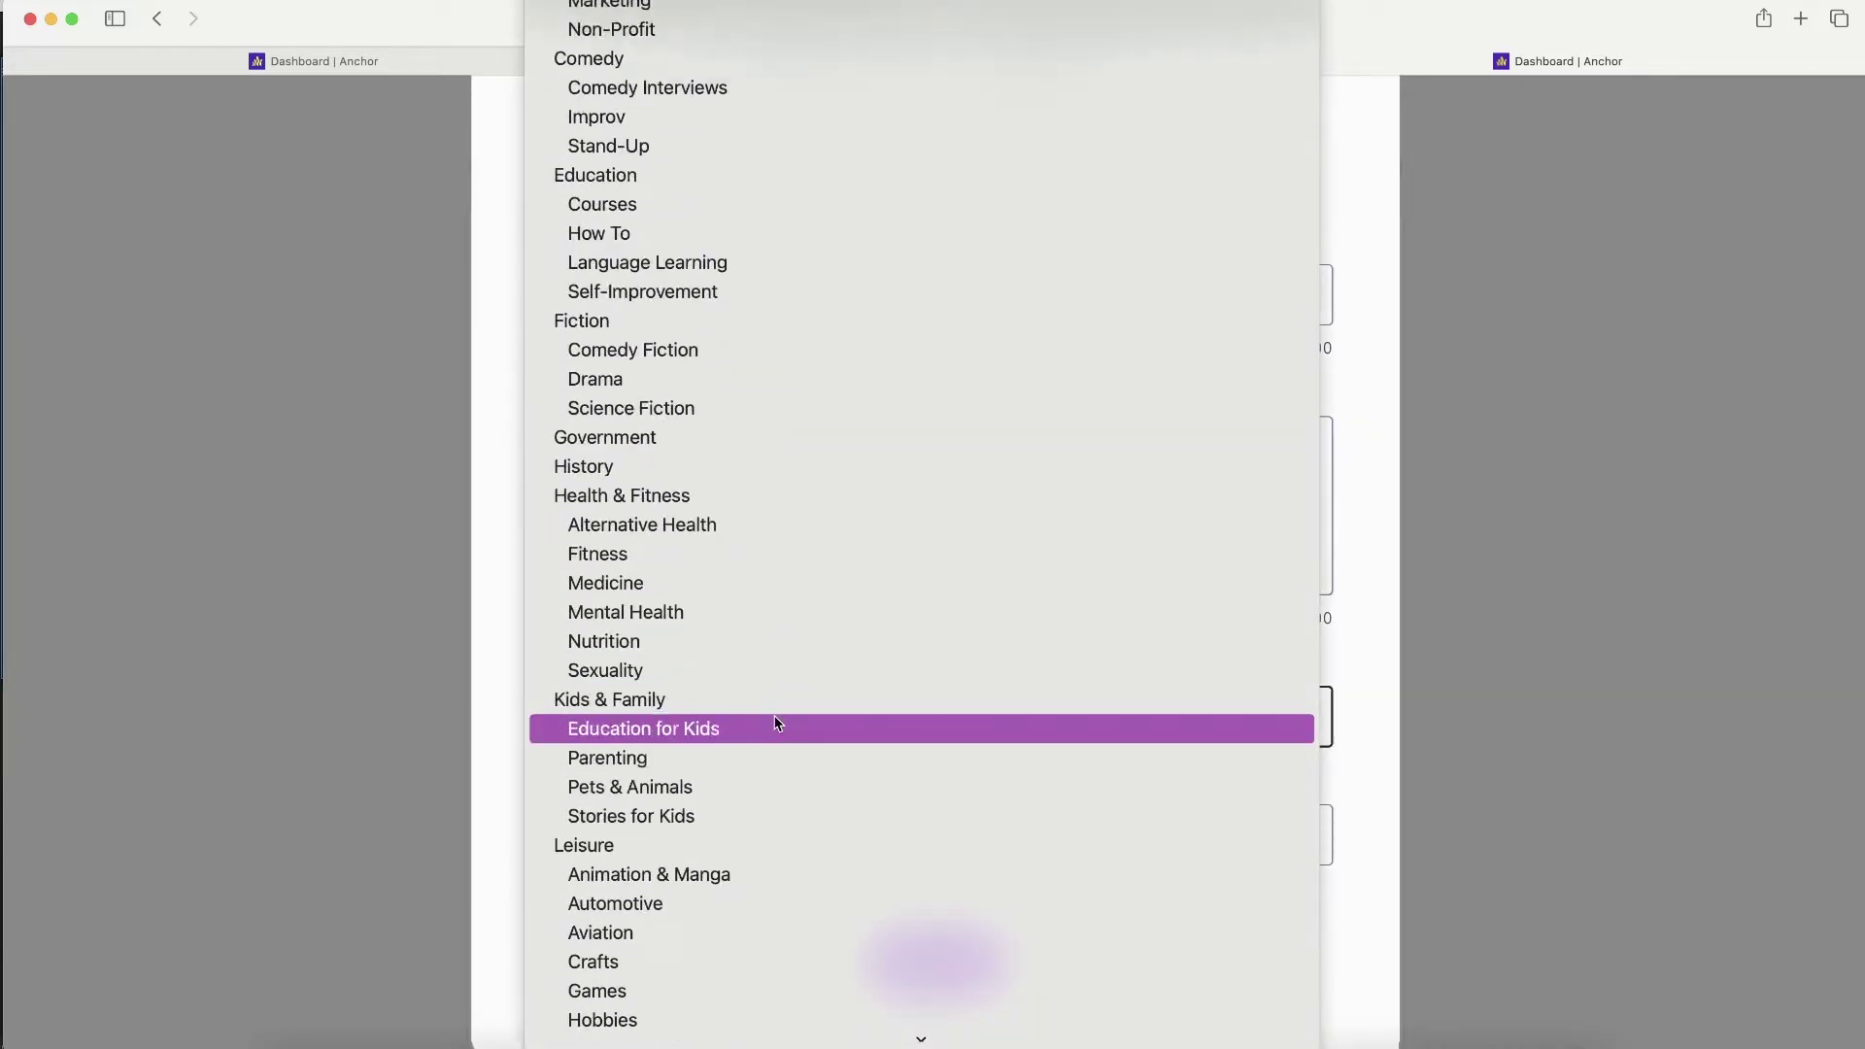
pyautogui.scroll(4, 779, 722)
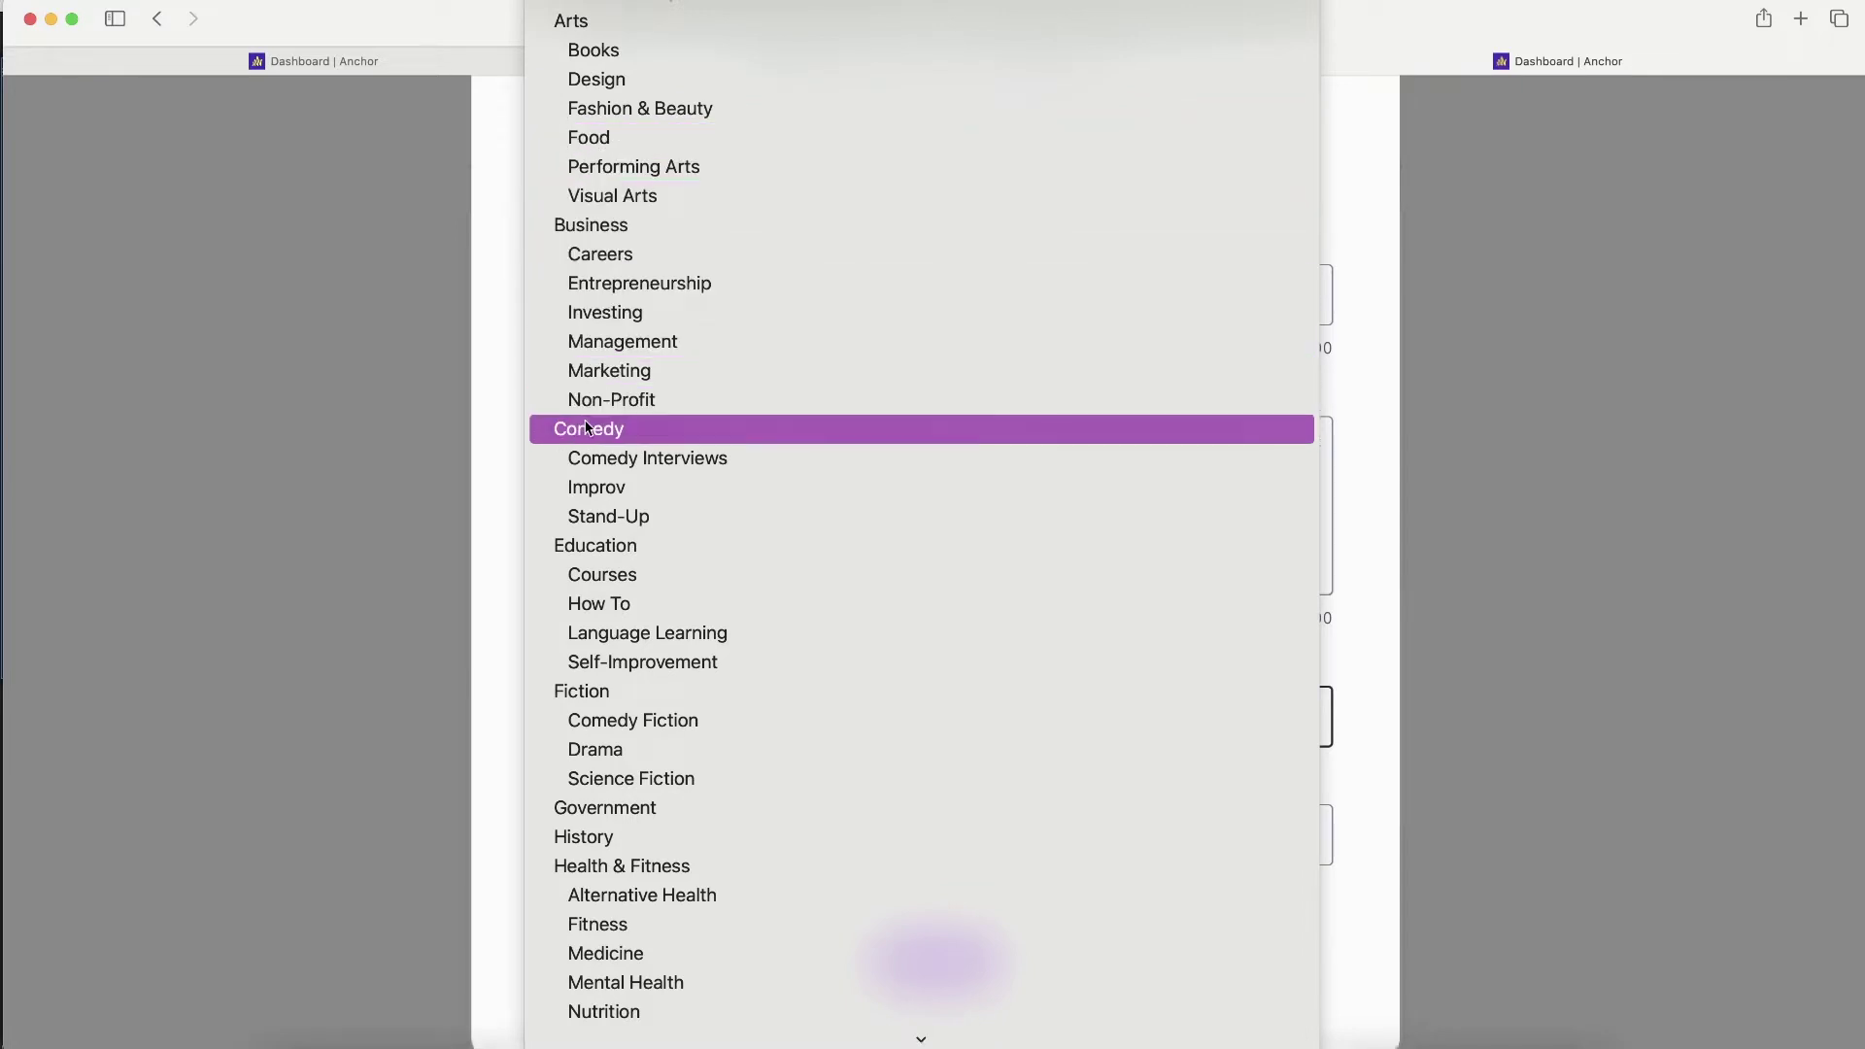
pyautogui.click(633, 490)
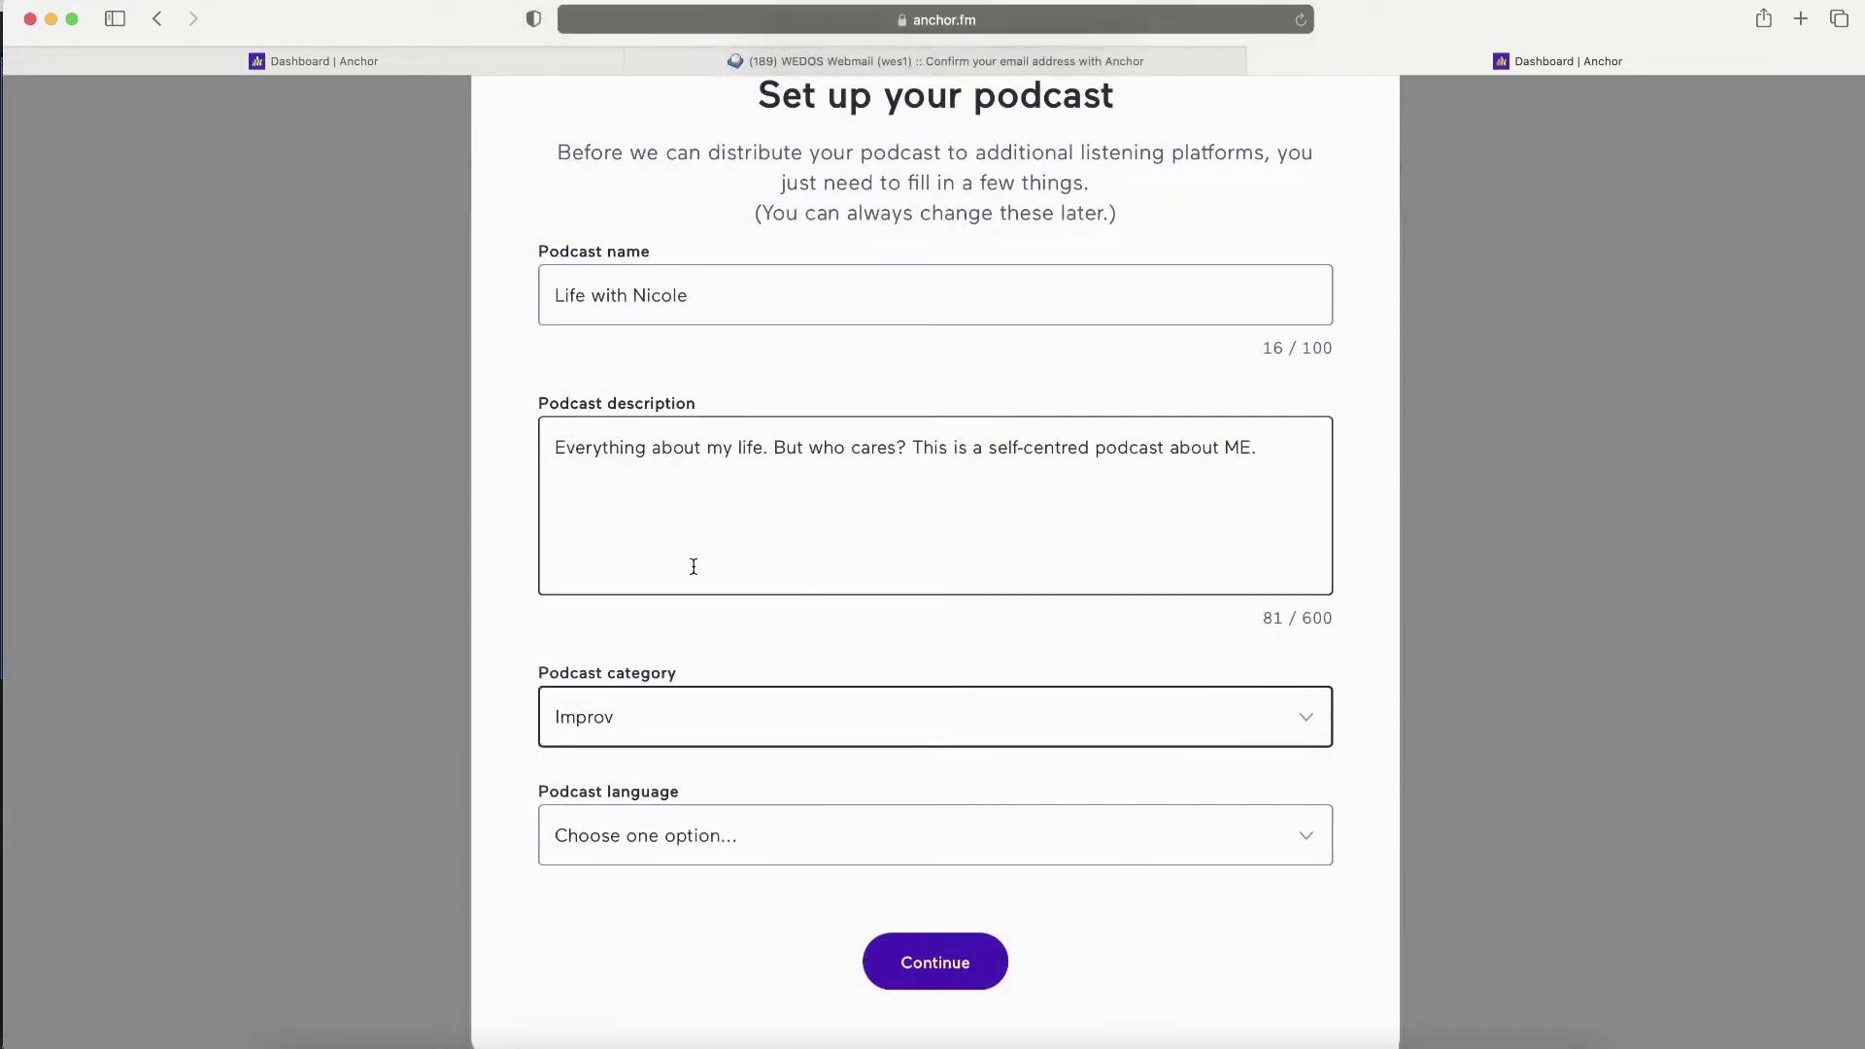
pyautogui.click(746, 701)
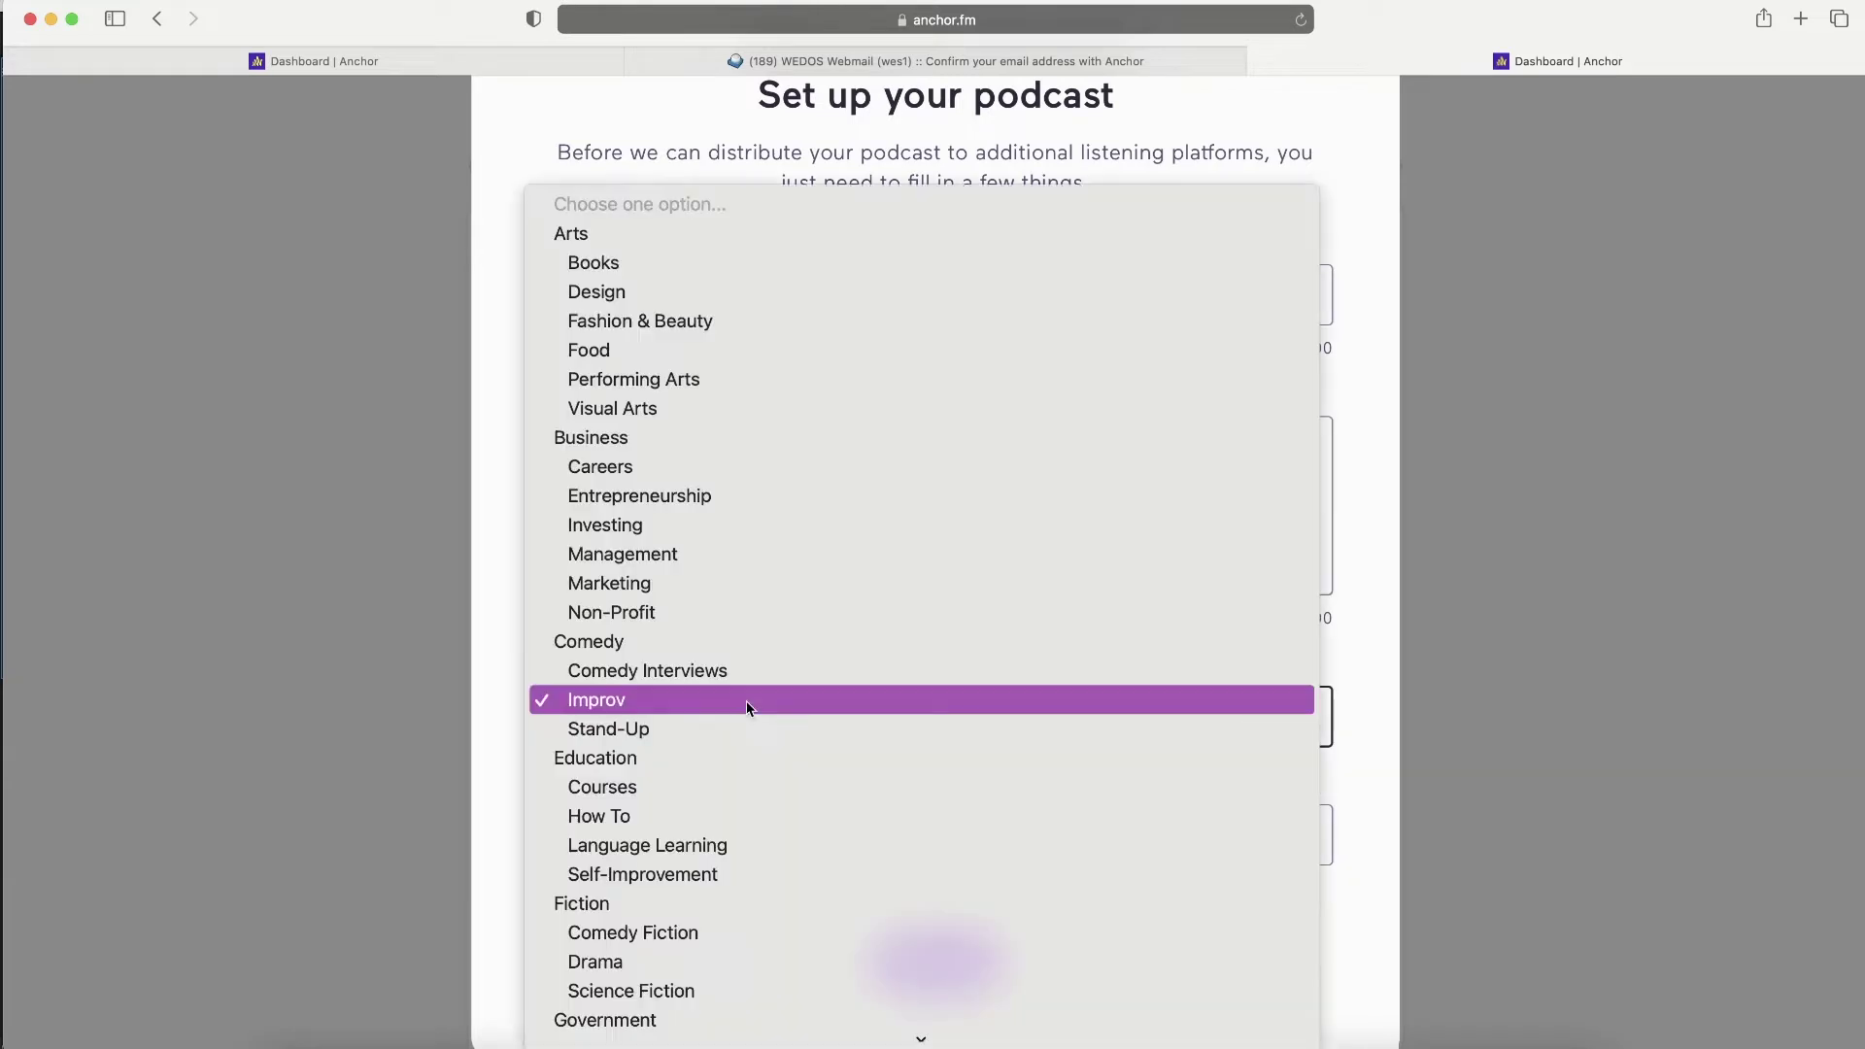
pyautogui.scroll(-15, 748, 736)
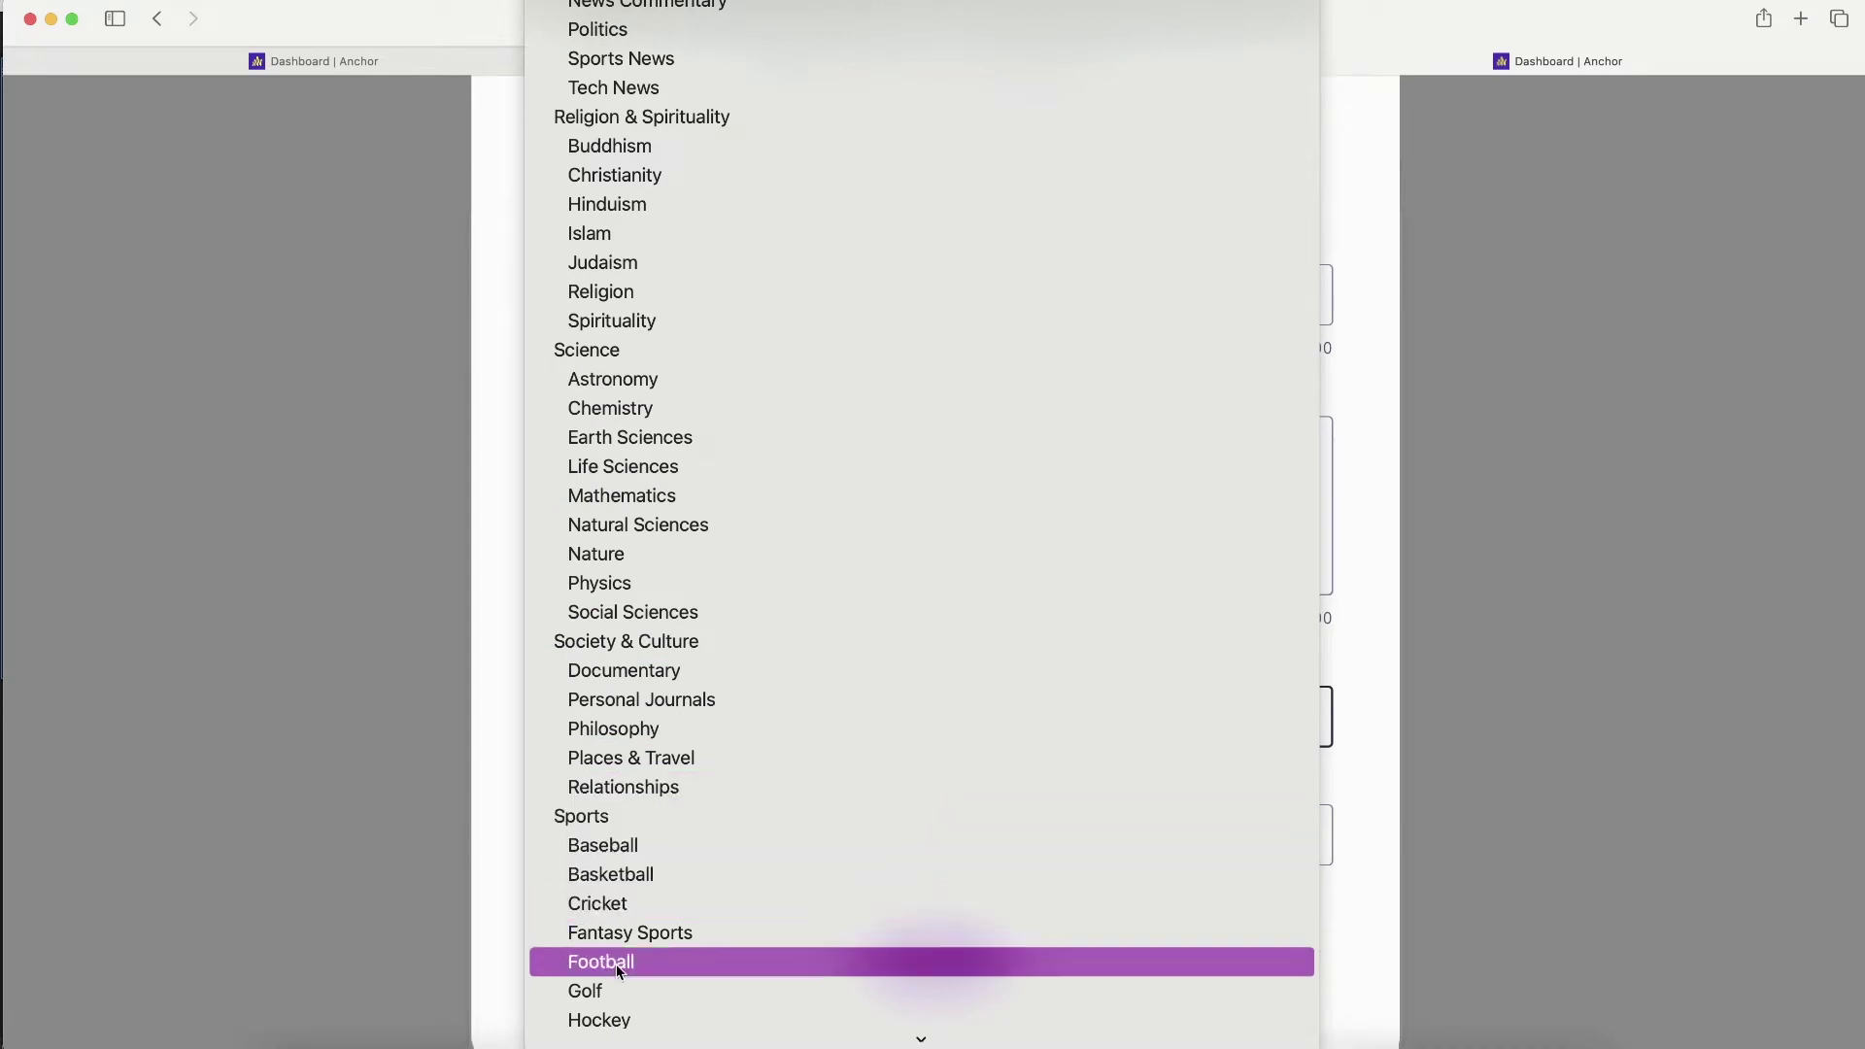
pyautogui.scroll(20, 587, 505)
pyautogui.click(583, 487)
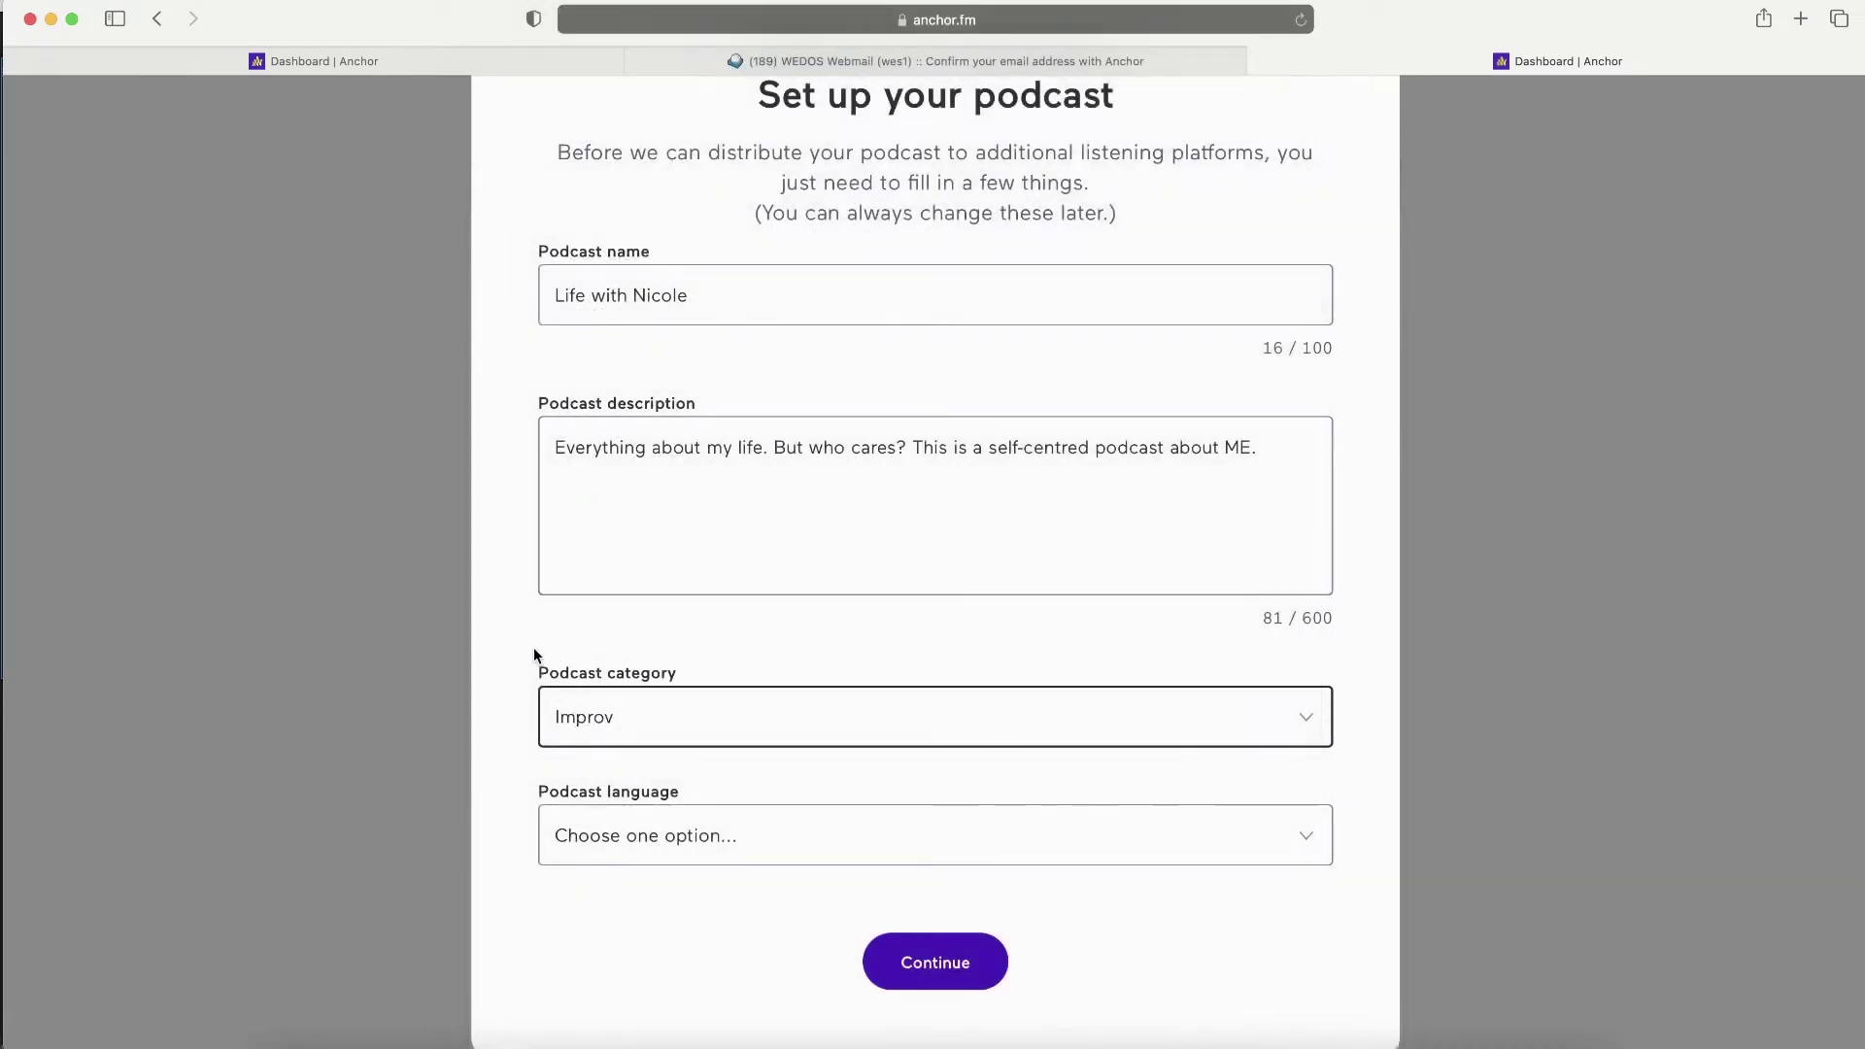
pyautogui.click(637, 827)
pyautogui.scroll(-10, 636, 828)
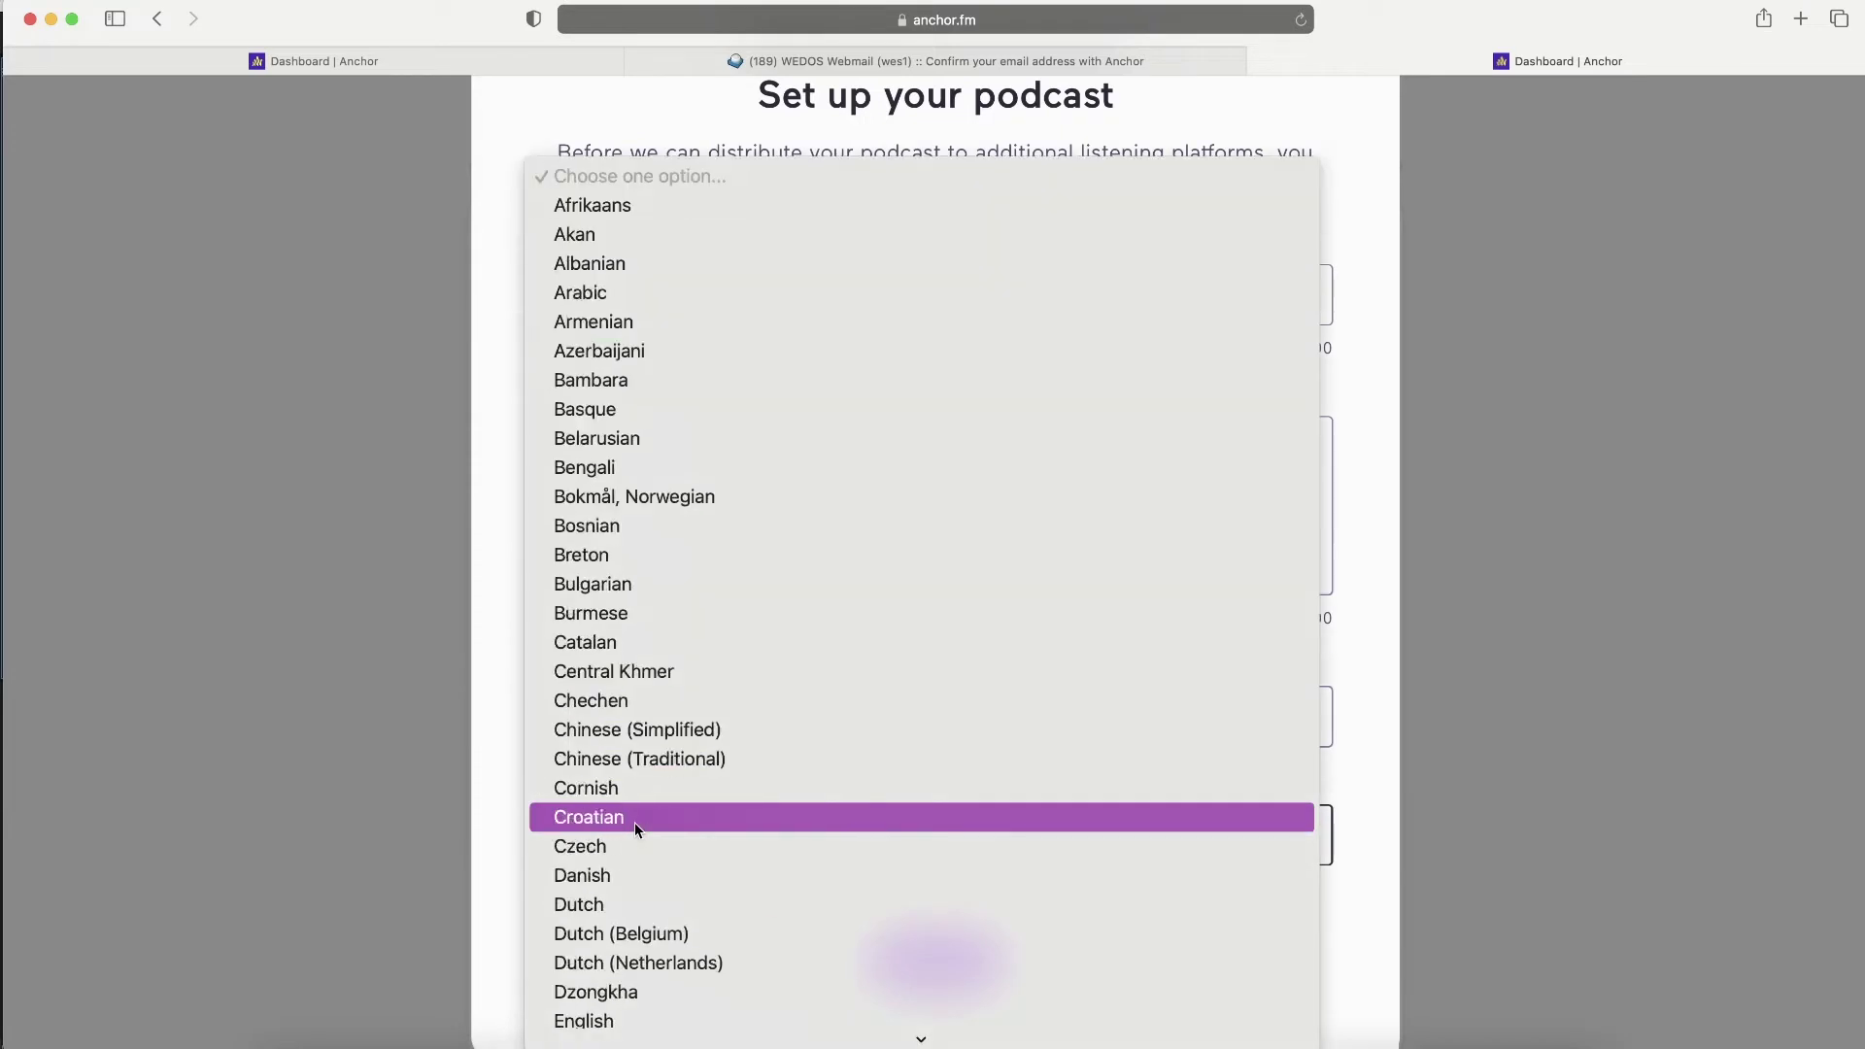
pyautogui.scroll(-2, 639, 829)
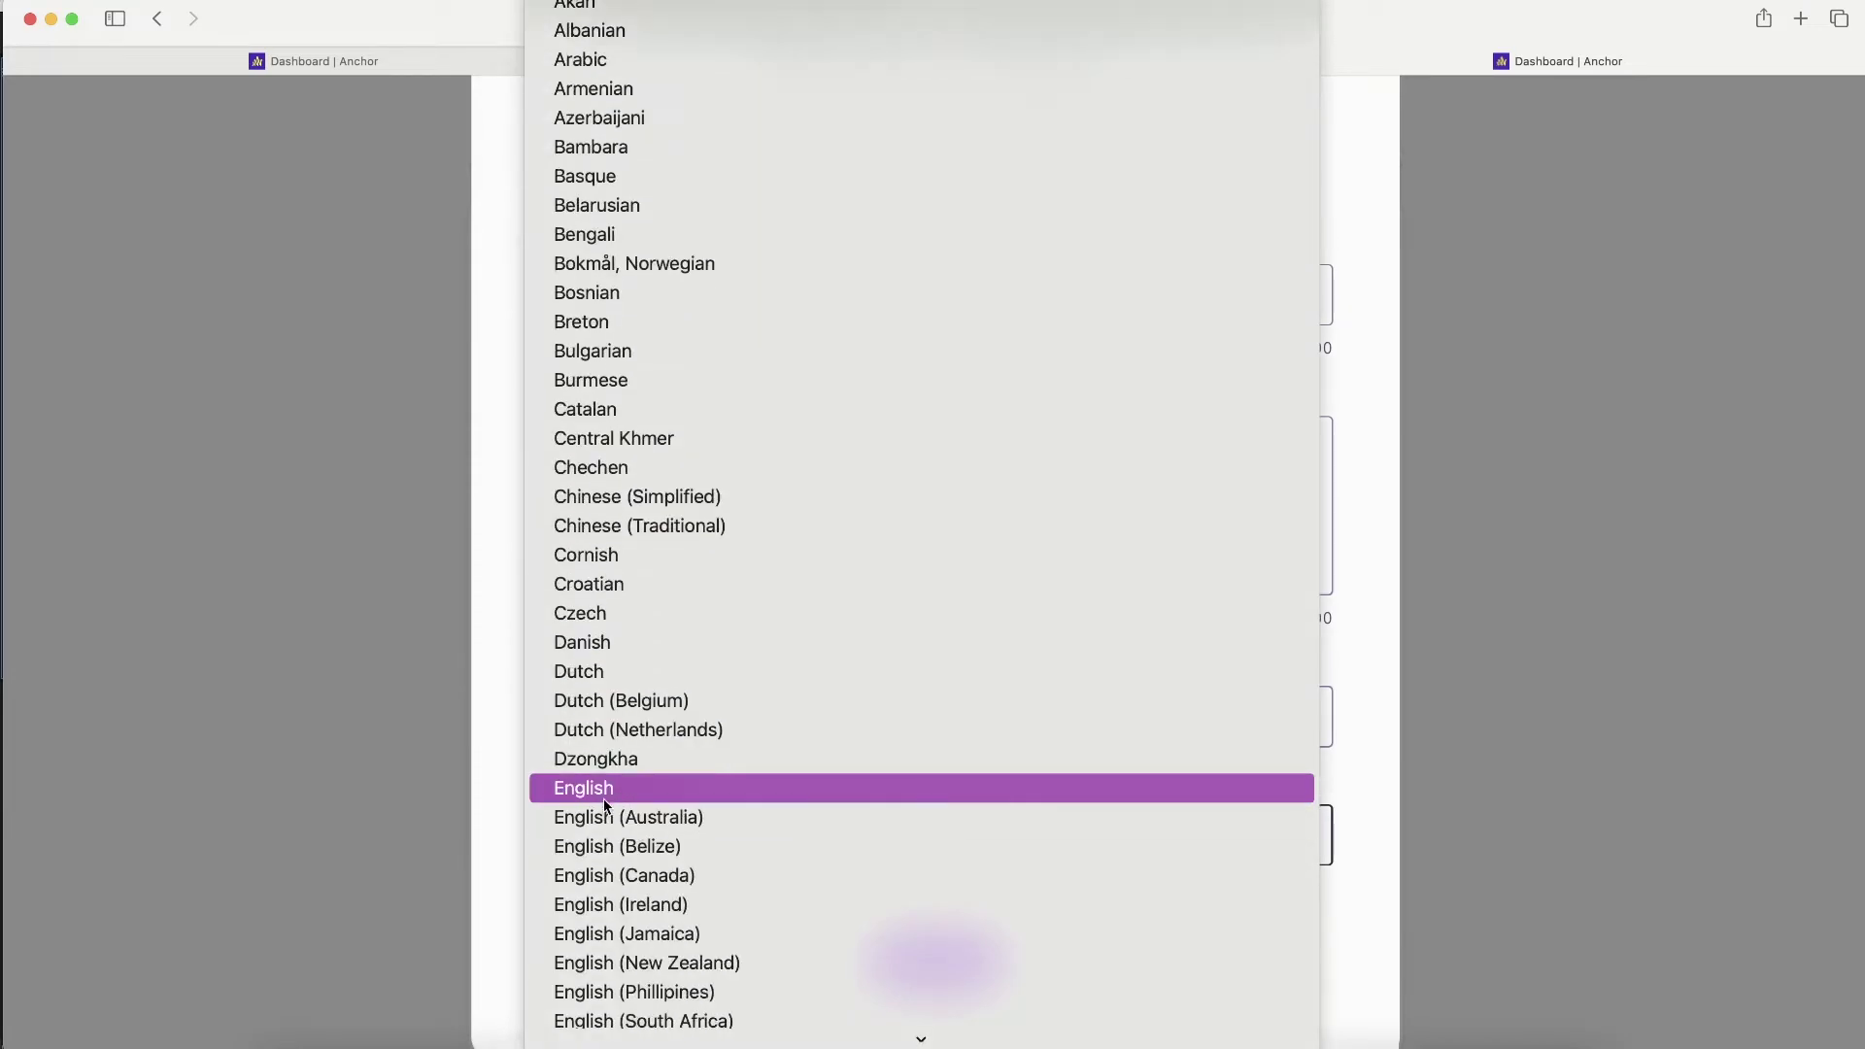
pyautogui.click(602, 799)
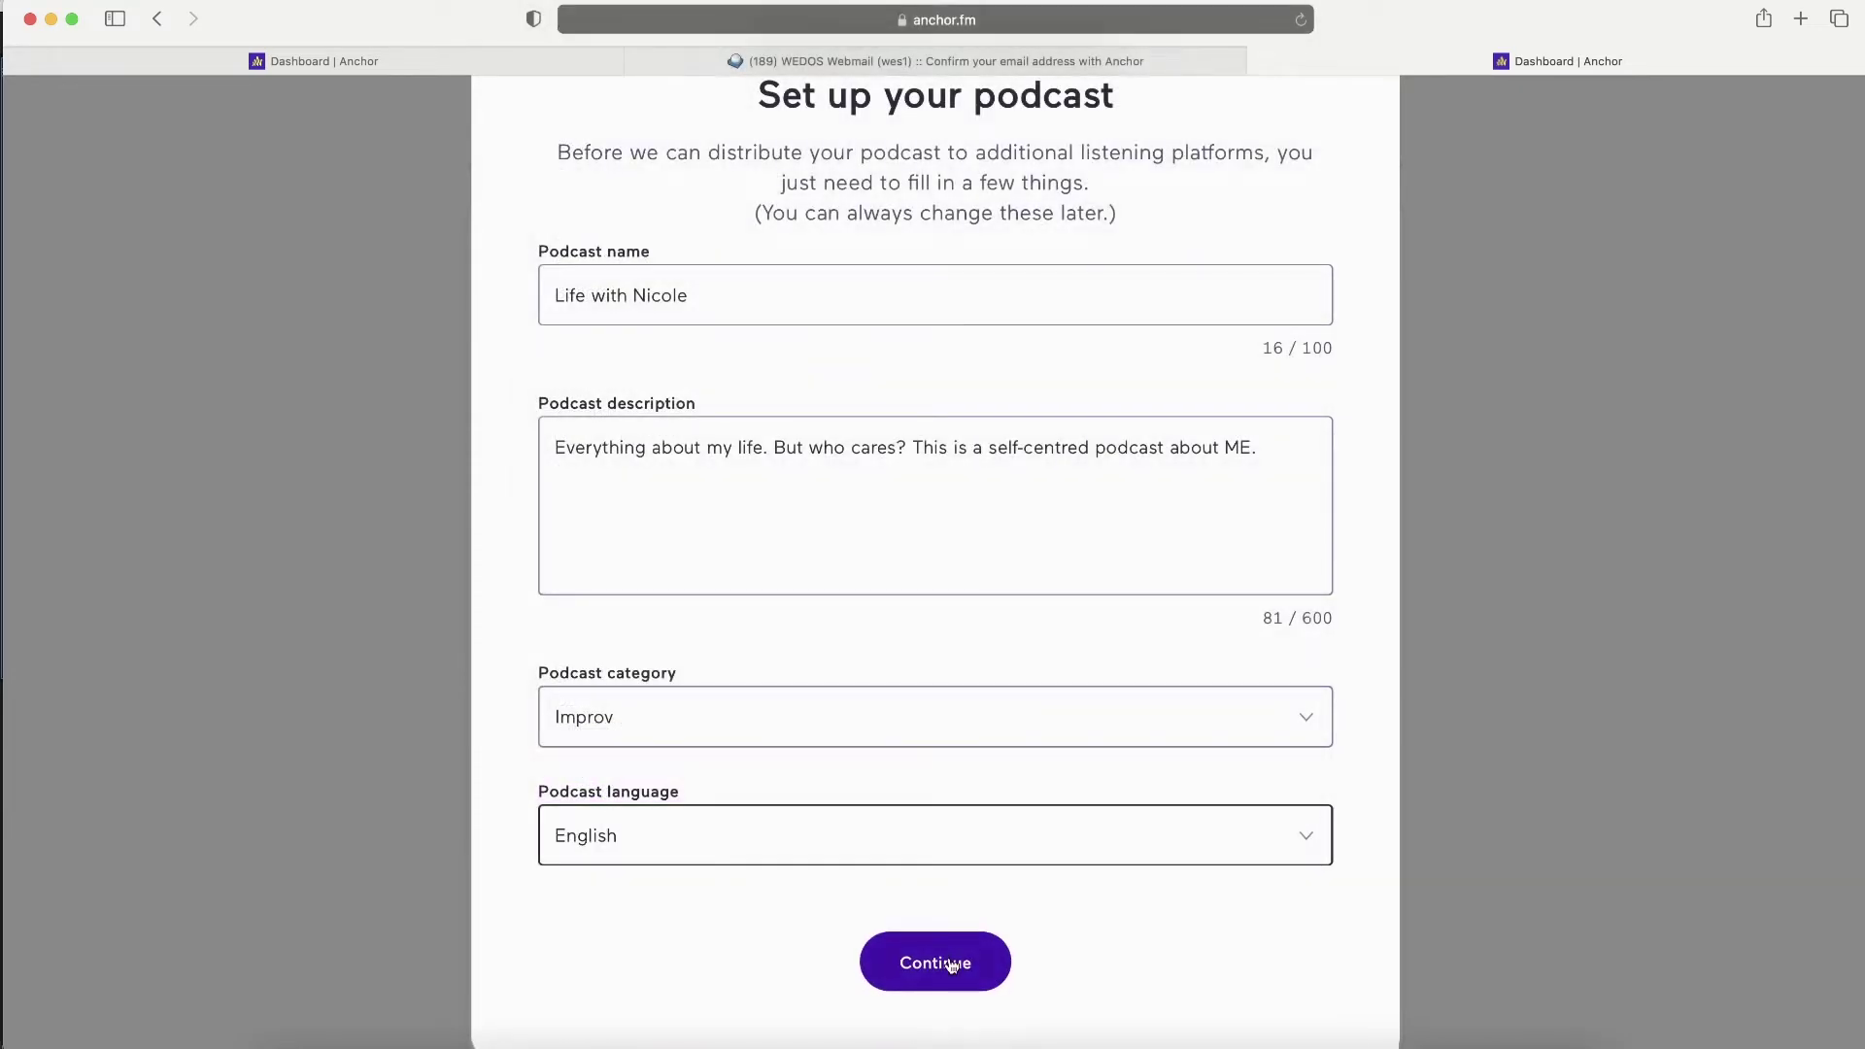
pyautogui.click(952, 965)
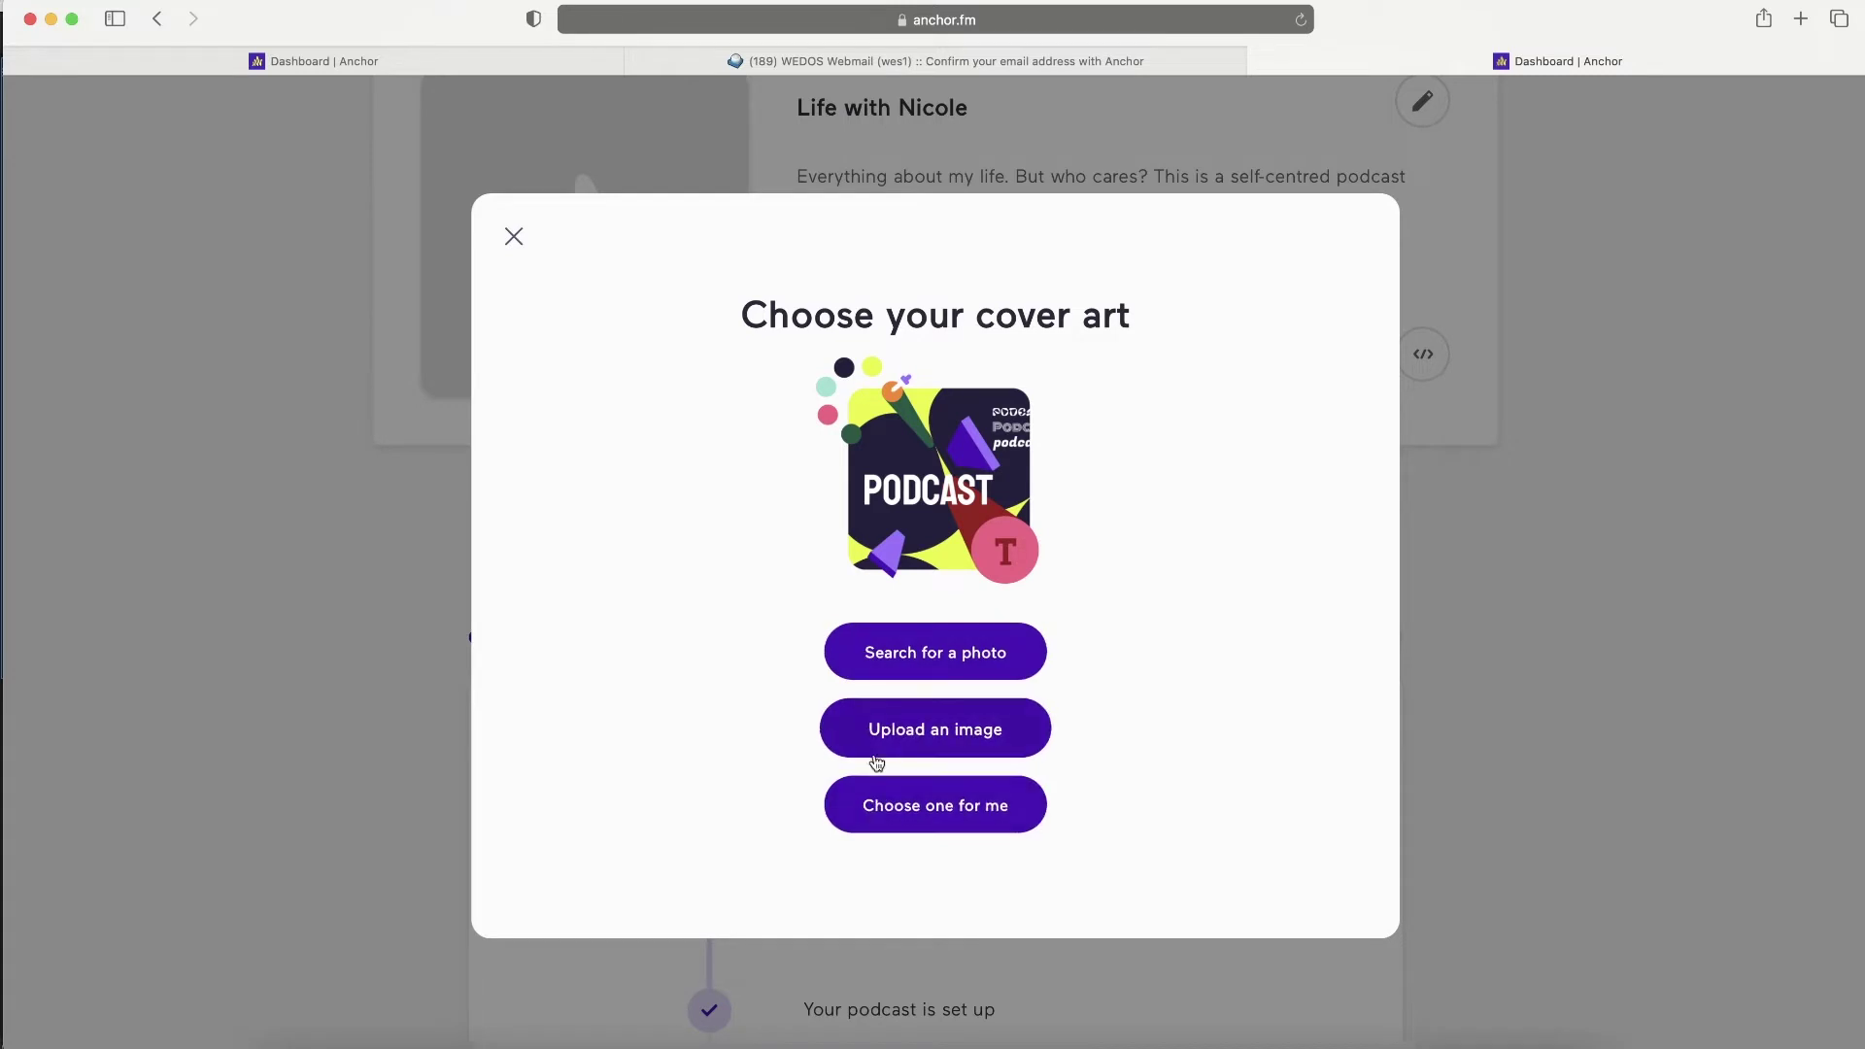
# - Browse free stock photos, previewing the colourful bricks, flowers and pink glitter images
pyautogui.click(898, 672)
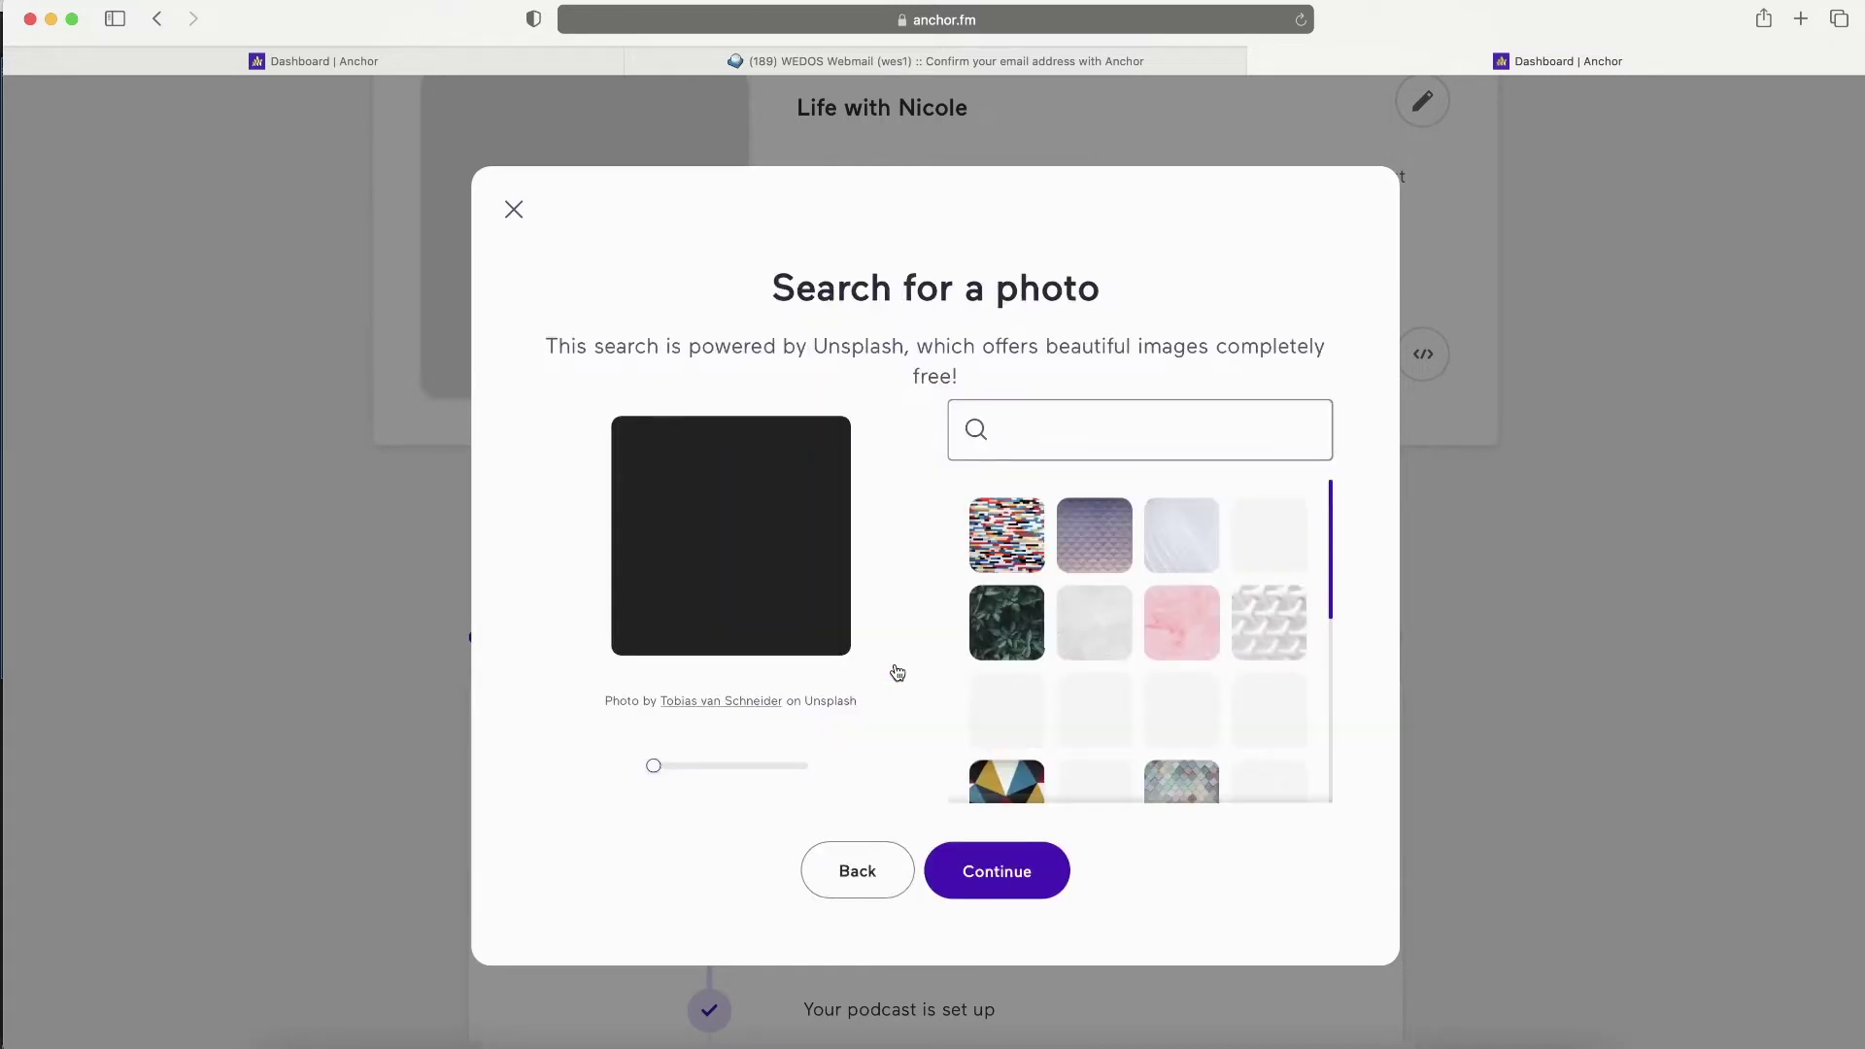
pyautogui.click(1005, 530)
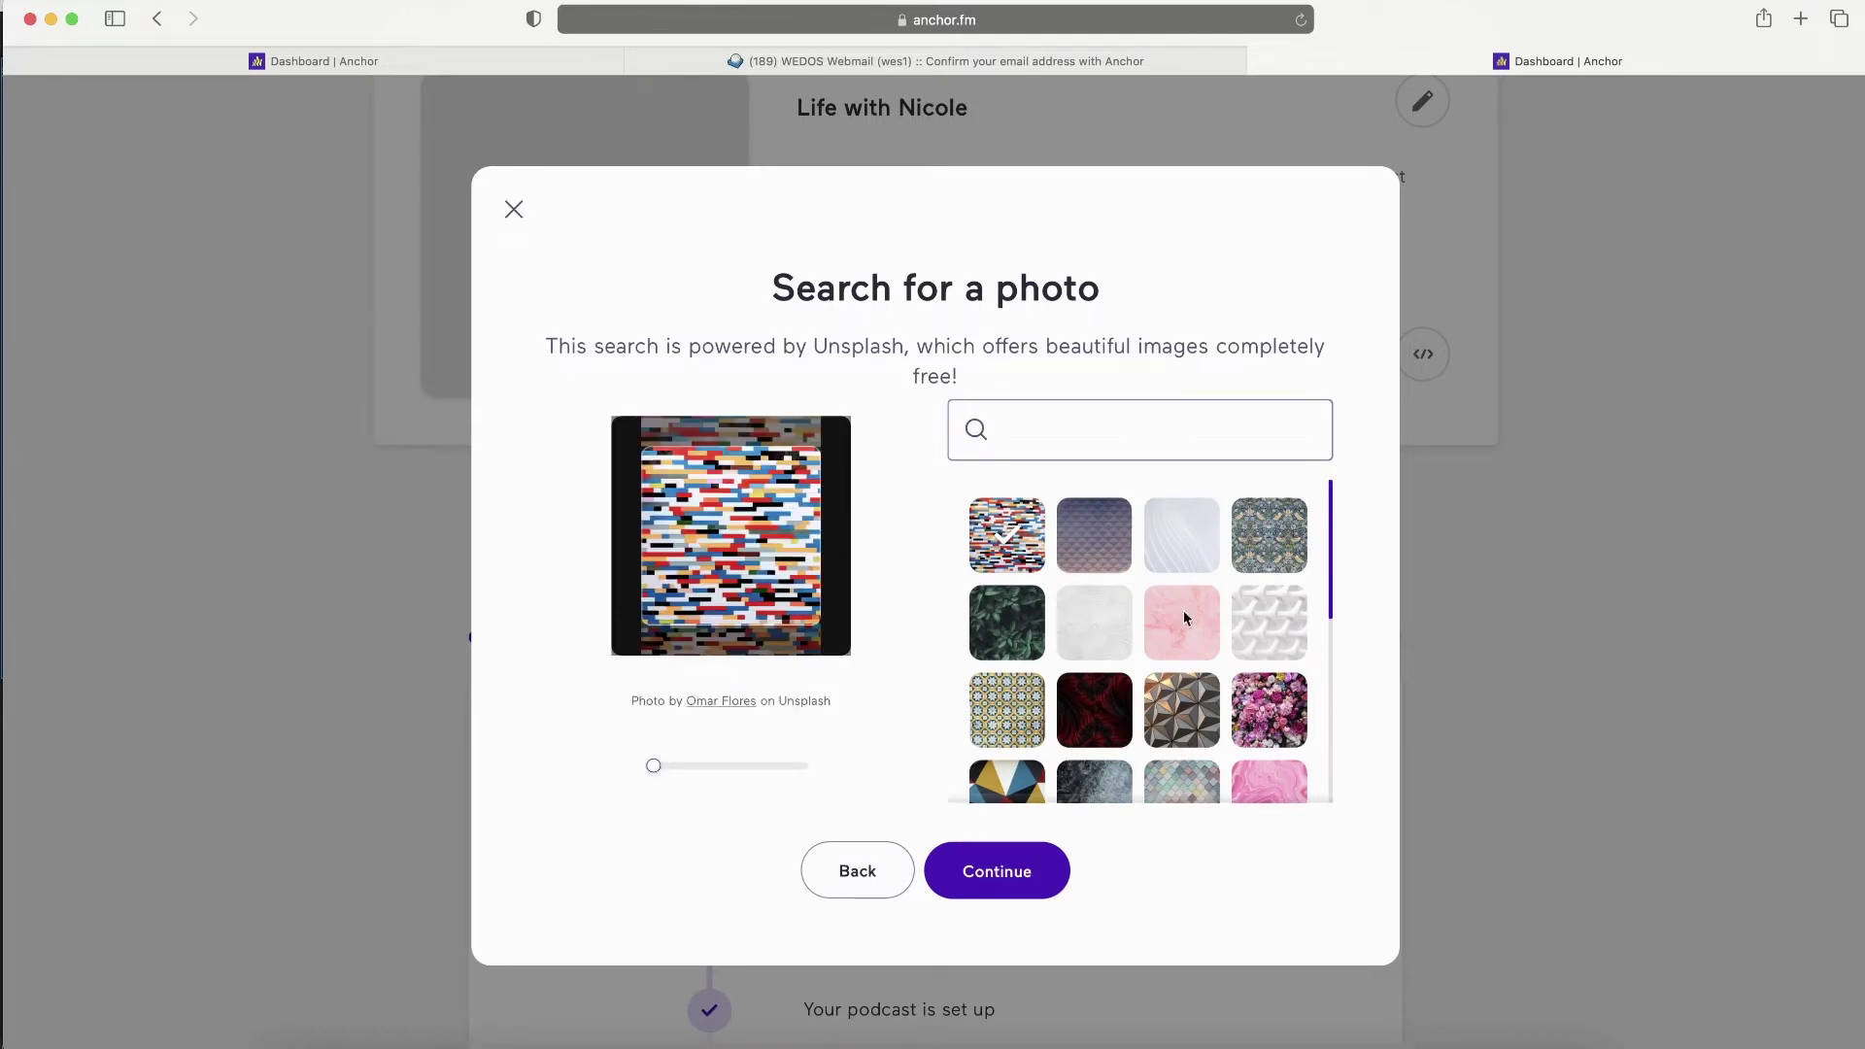
pyautogui.scroll(-1, 1185, 622)
pyautogui.click(1270, 660)
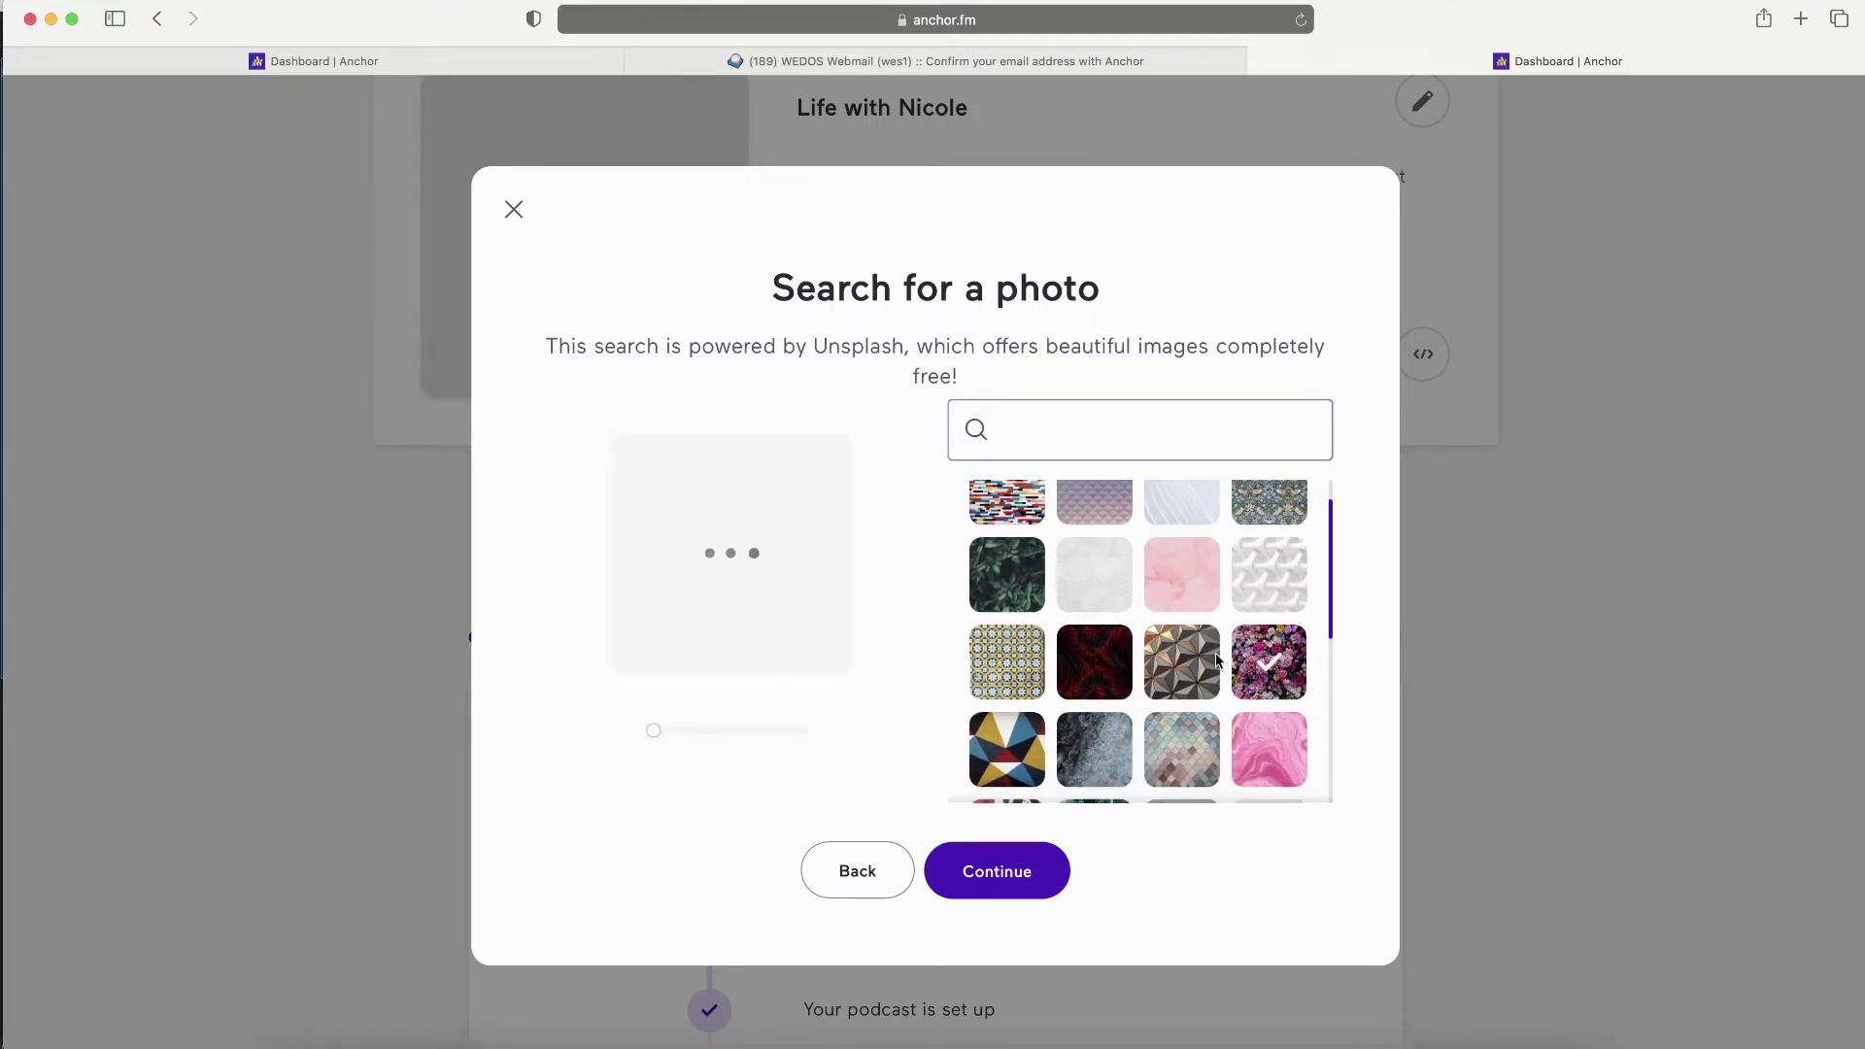
pyautogui.scroll(-5, 1205, 661)
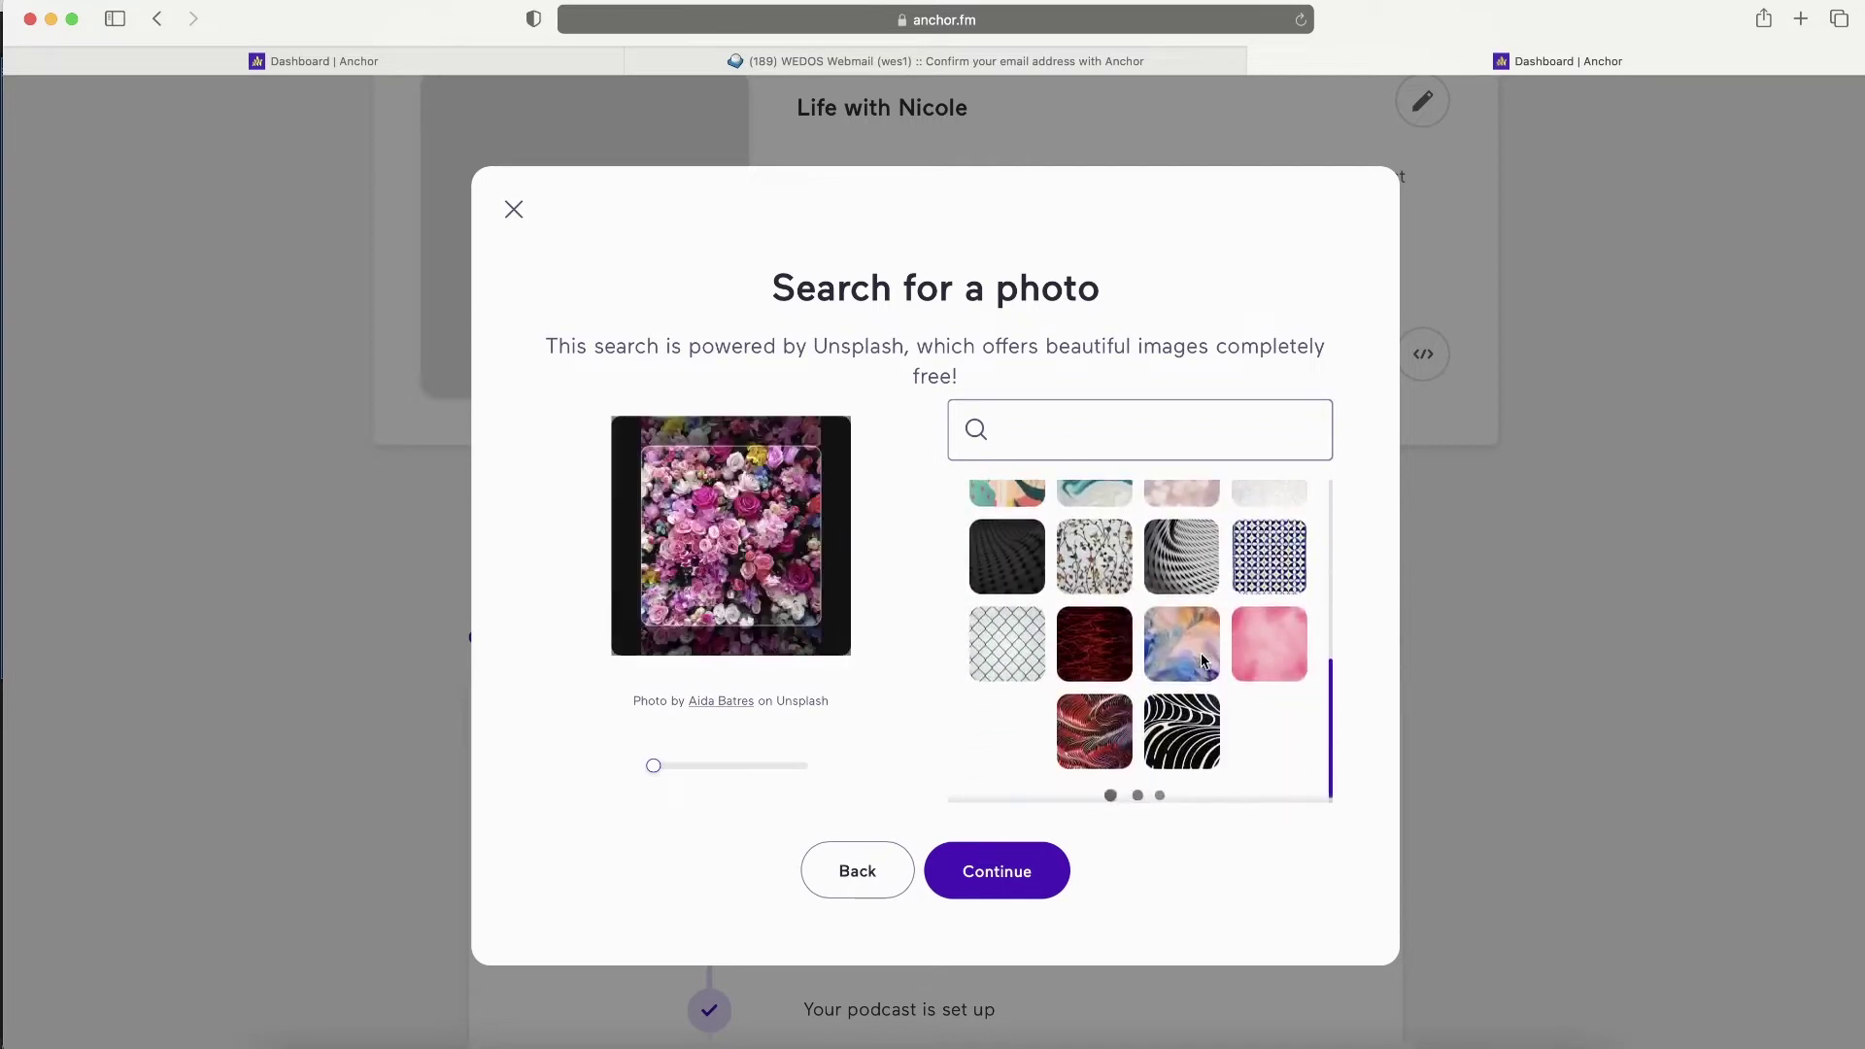
pyautogui.click(1205, 660)
# - Search photos for 'heart' and preview the sparkler-heart image
pyautogui.click(1062, 427)
pyautogui.write('heart')
pyautogui.scroll(-3, 1030, 603)
pyautogui.click(1004, 634)
pyautogui.scroll(-4, 1149, 674)
# - Search 'comedy', preview several results, and accept the ferris-wheel photo as cover art
pyautogui.doubleClick(1014, 429)
pyautogui.write('comedy')
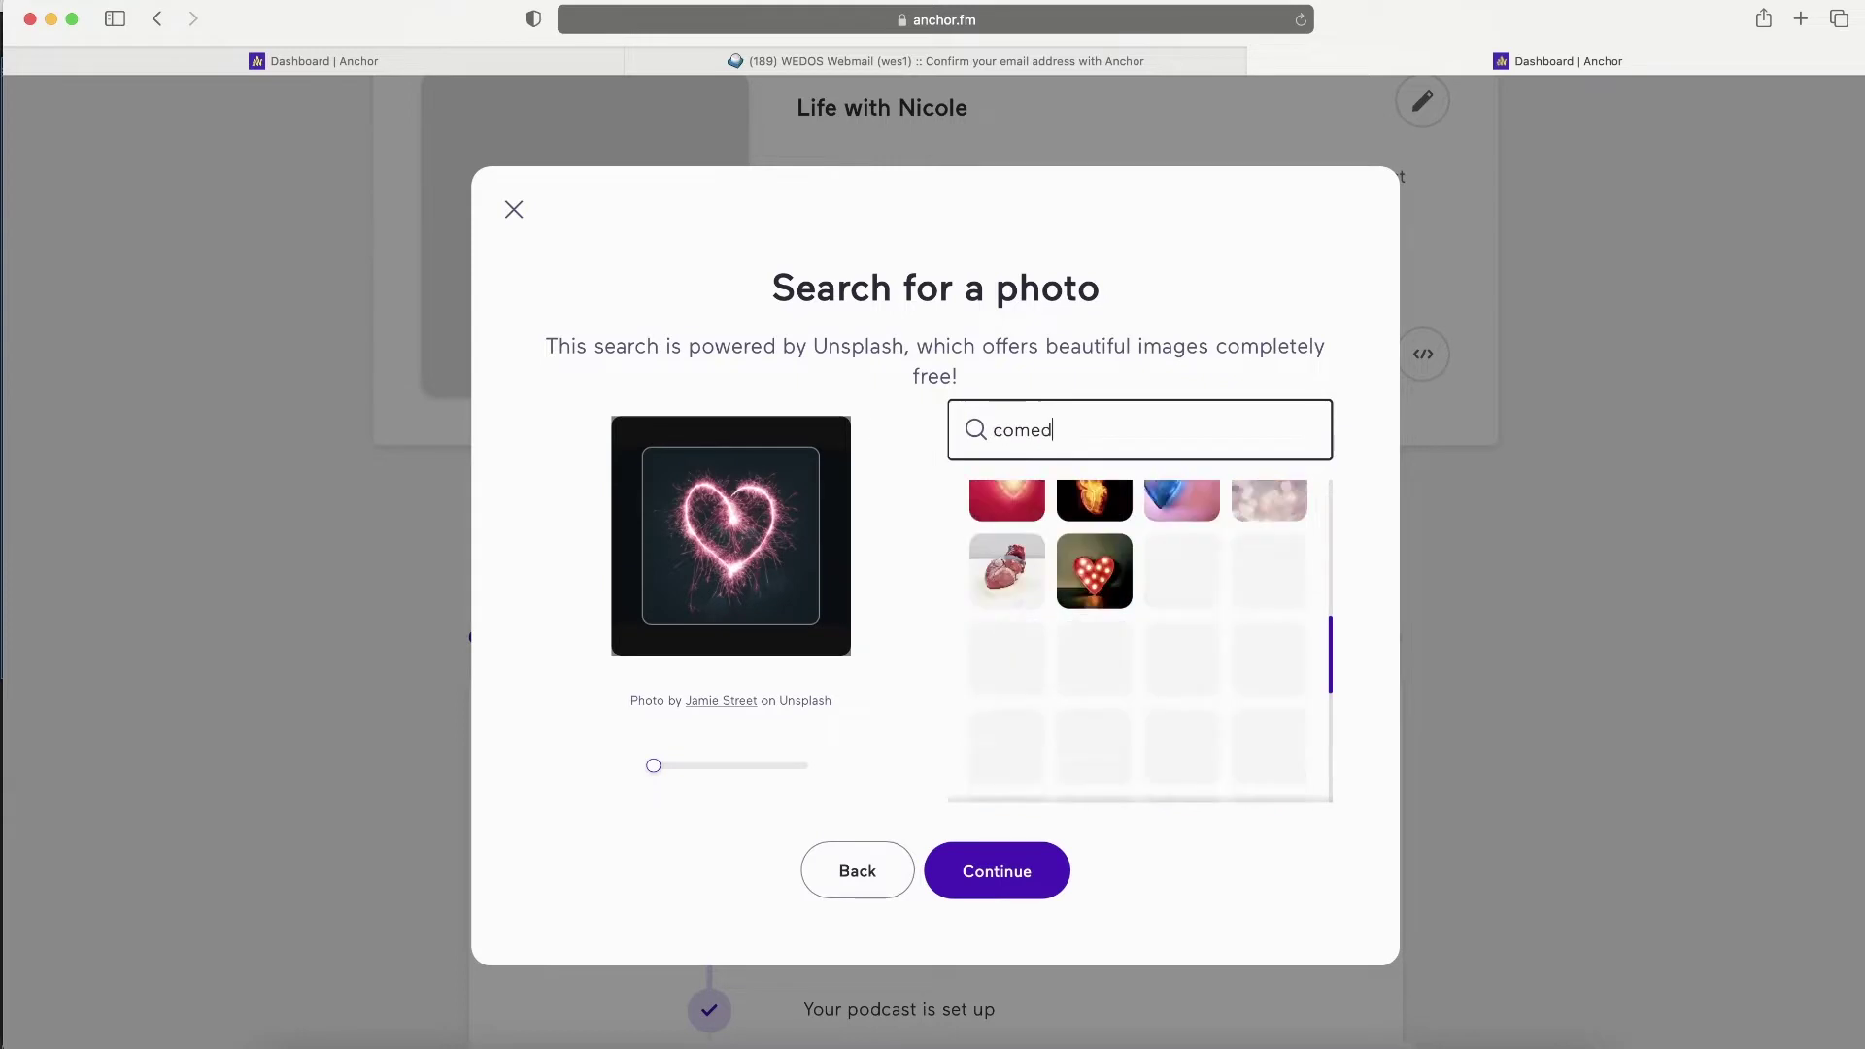
pyautogui.scroll(-5, 1058, 622)
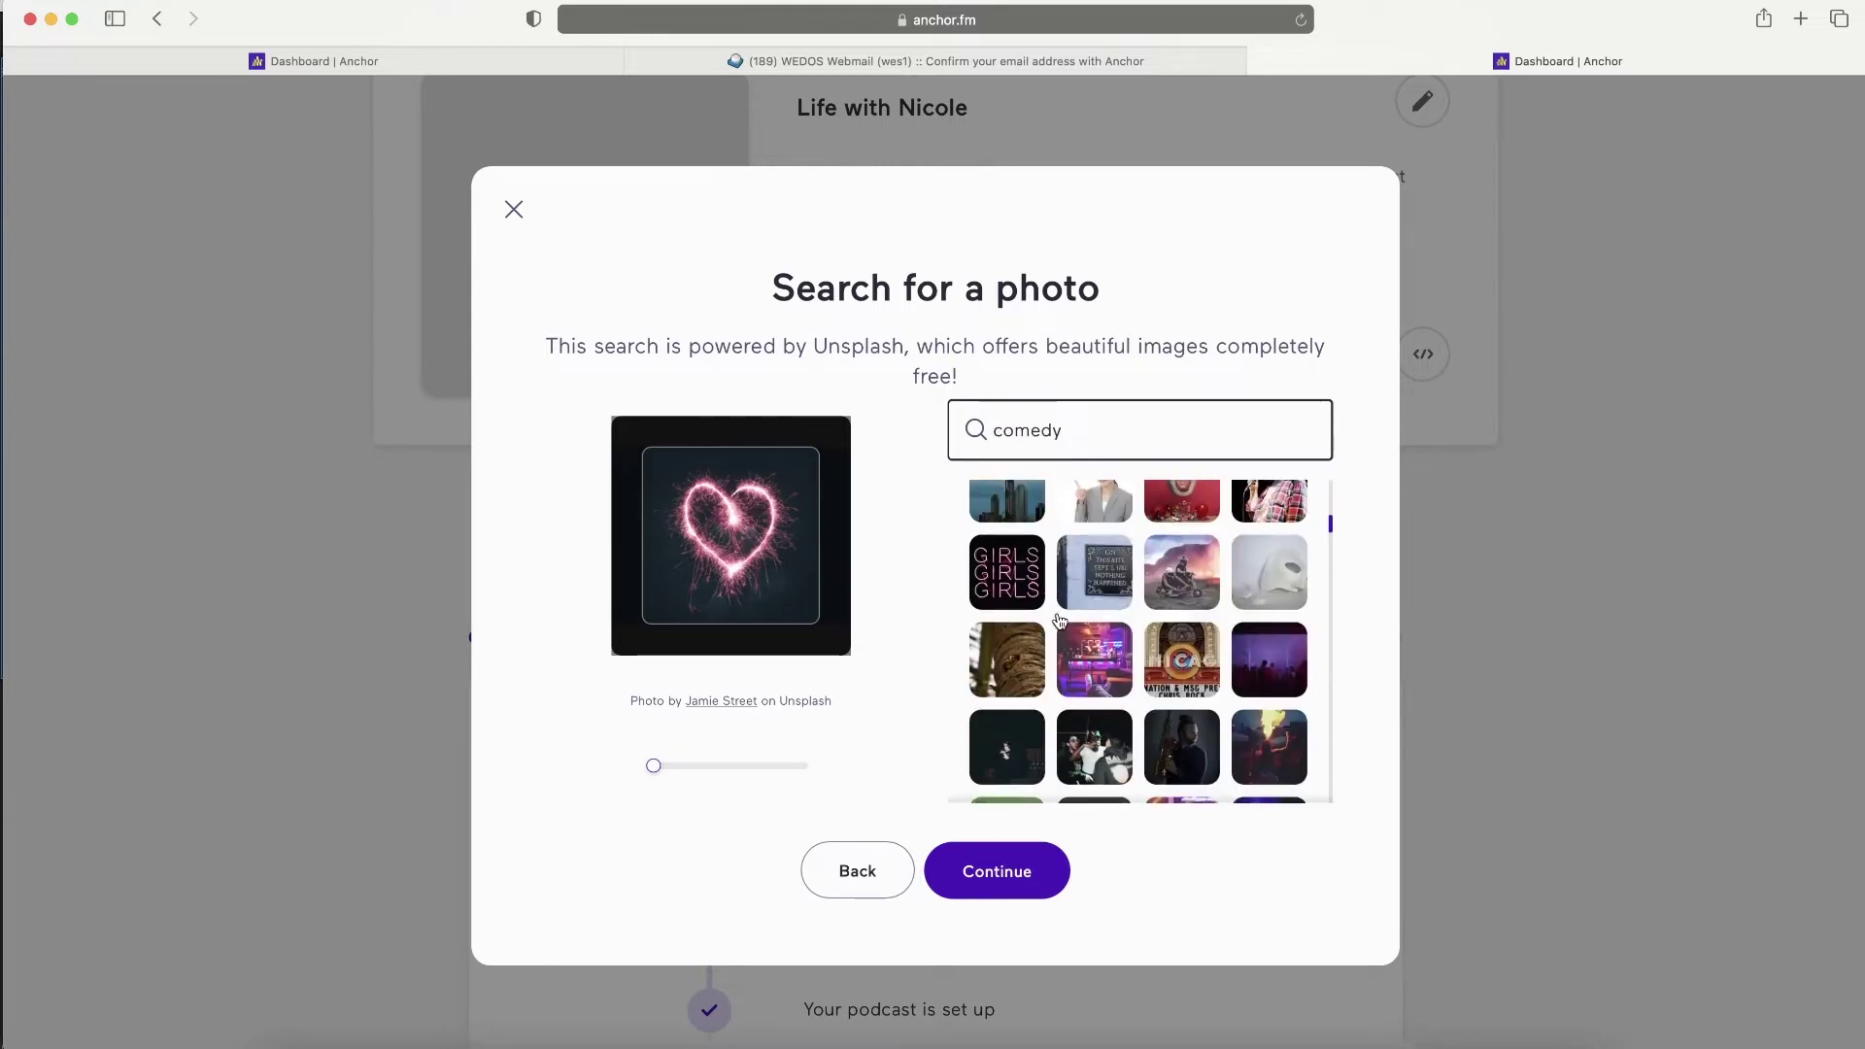
pyautogui.click(1095, 636)
pyautogui.scroll(-1, 1099, 671)
pyautogui.click(1100, 673)
pyautogui.scroll(-2, 1069, 651)
pyautogui.click(984, 644)
pyautogui.scroll(-1, 1134, 643)
pyautogui.click(1088, 651)
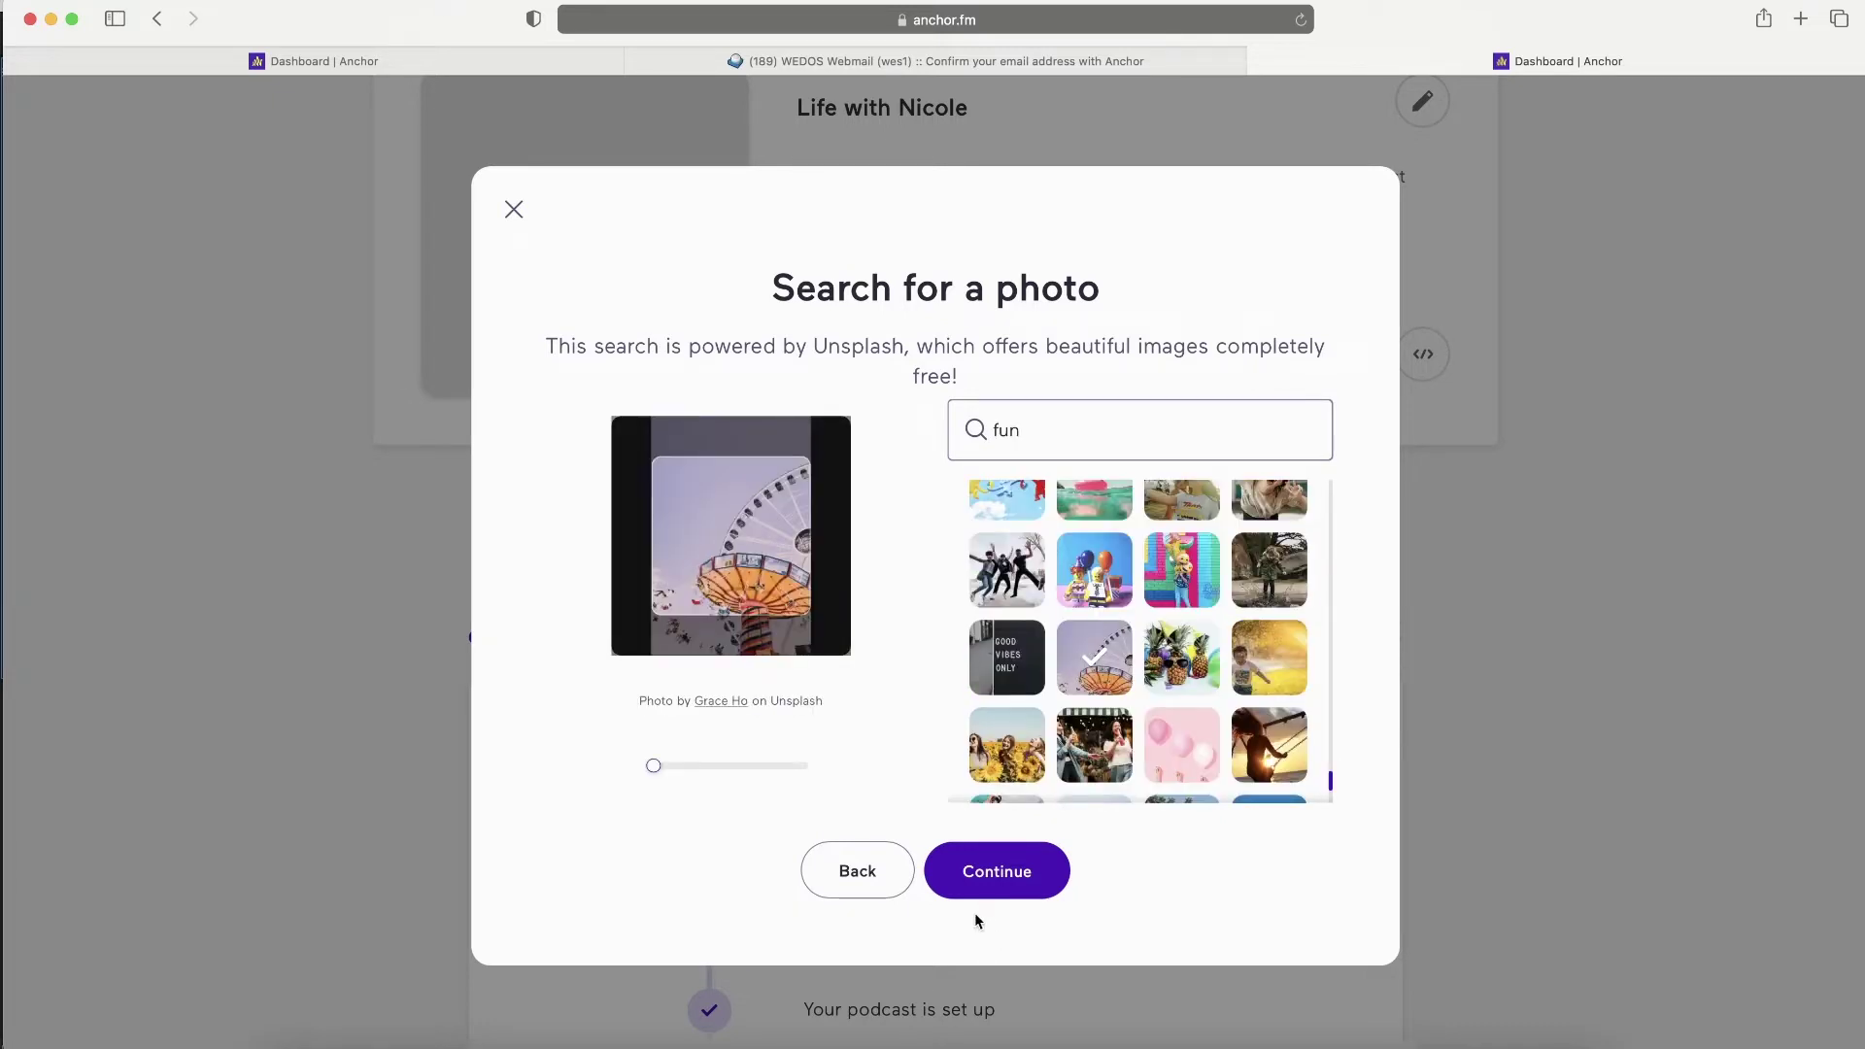
pyautogui.click(1003, 868)
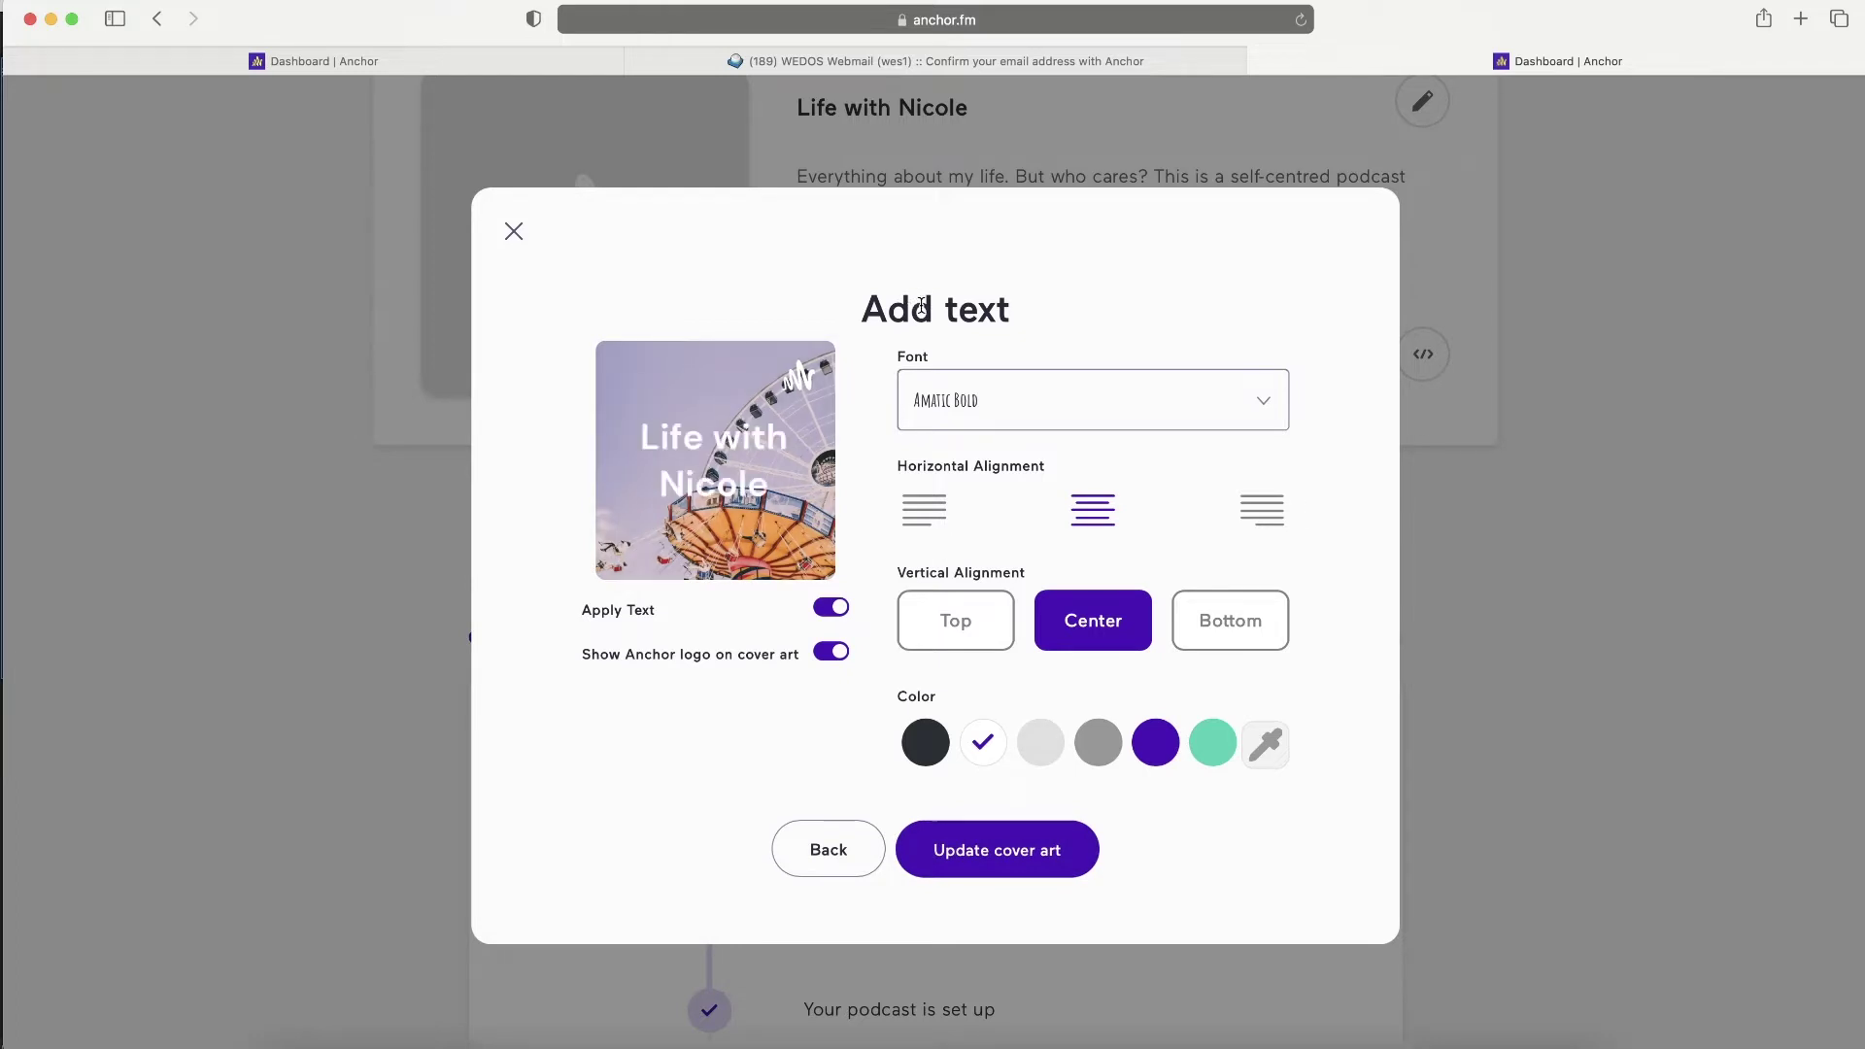
# - Set the title font to Bangers, hide the Anchor logo, and align the title top-left
pyautogui.click(974, 439)
pyautogui.click(1062, 610)
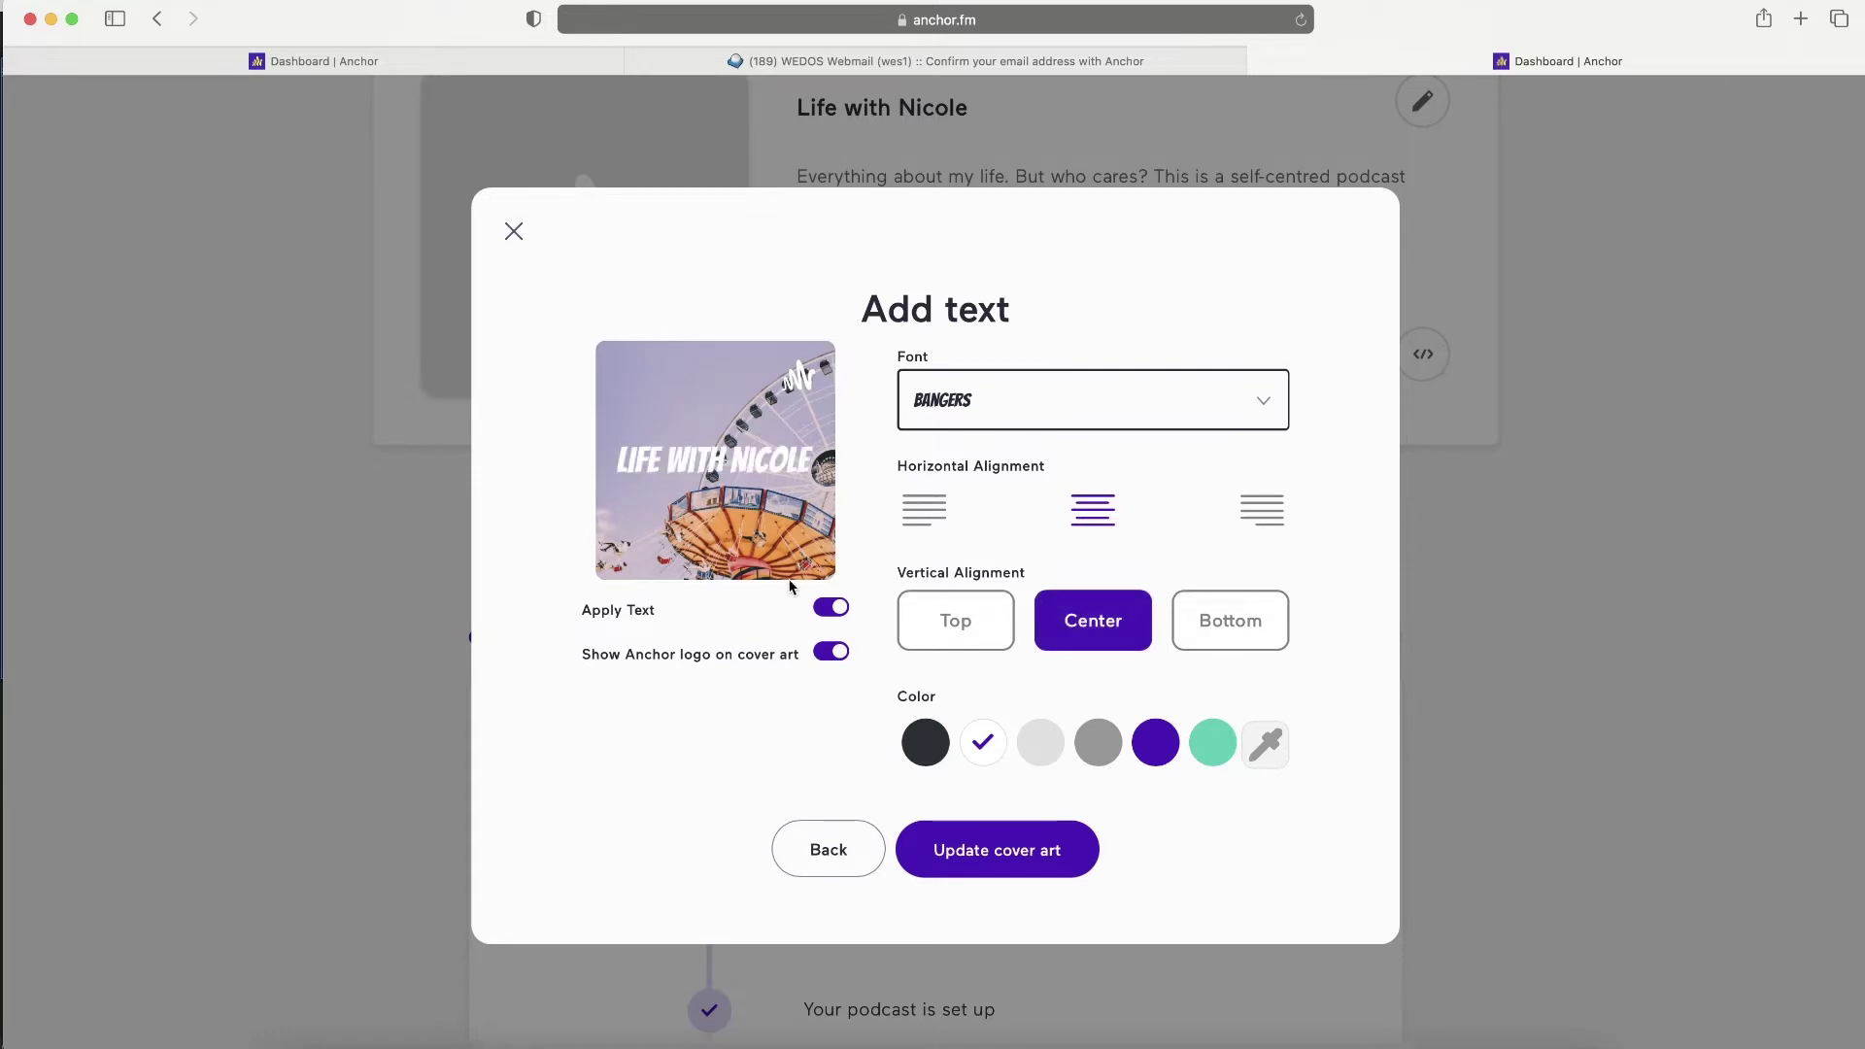
pyautogui.click(834, 653)
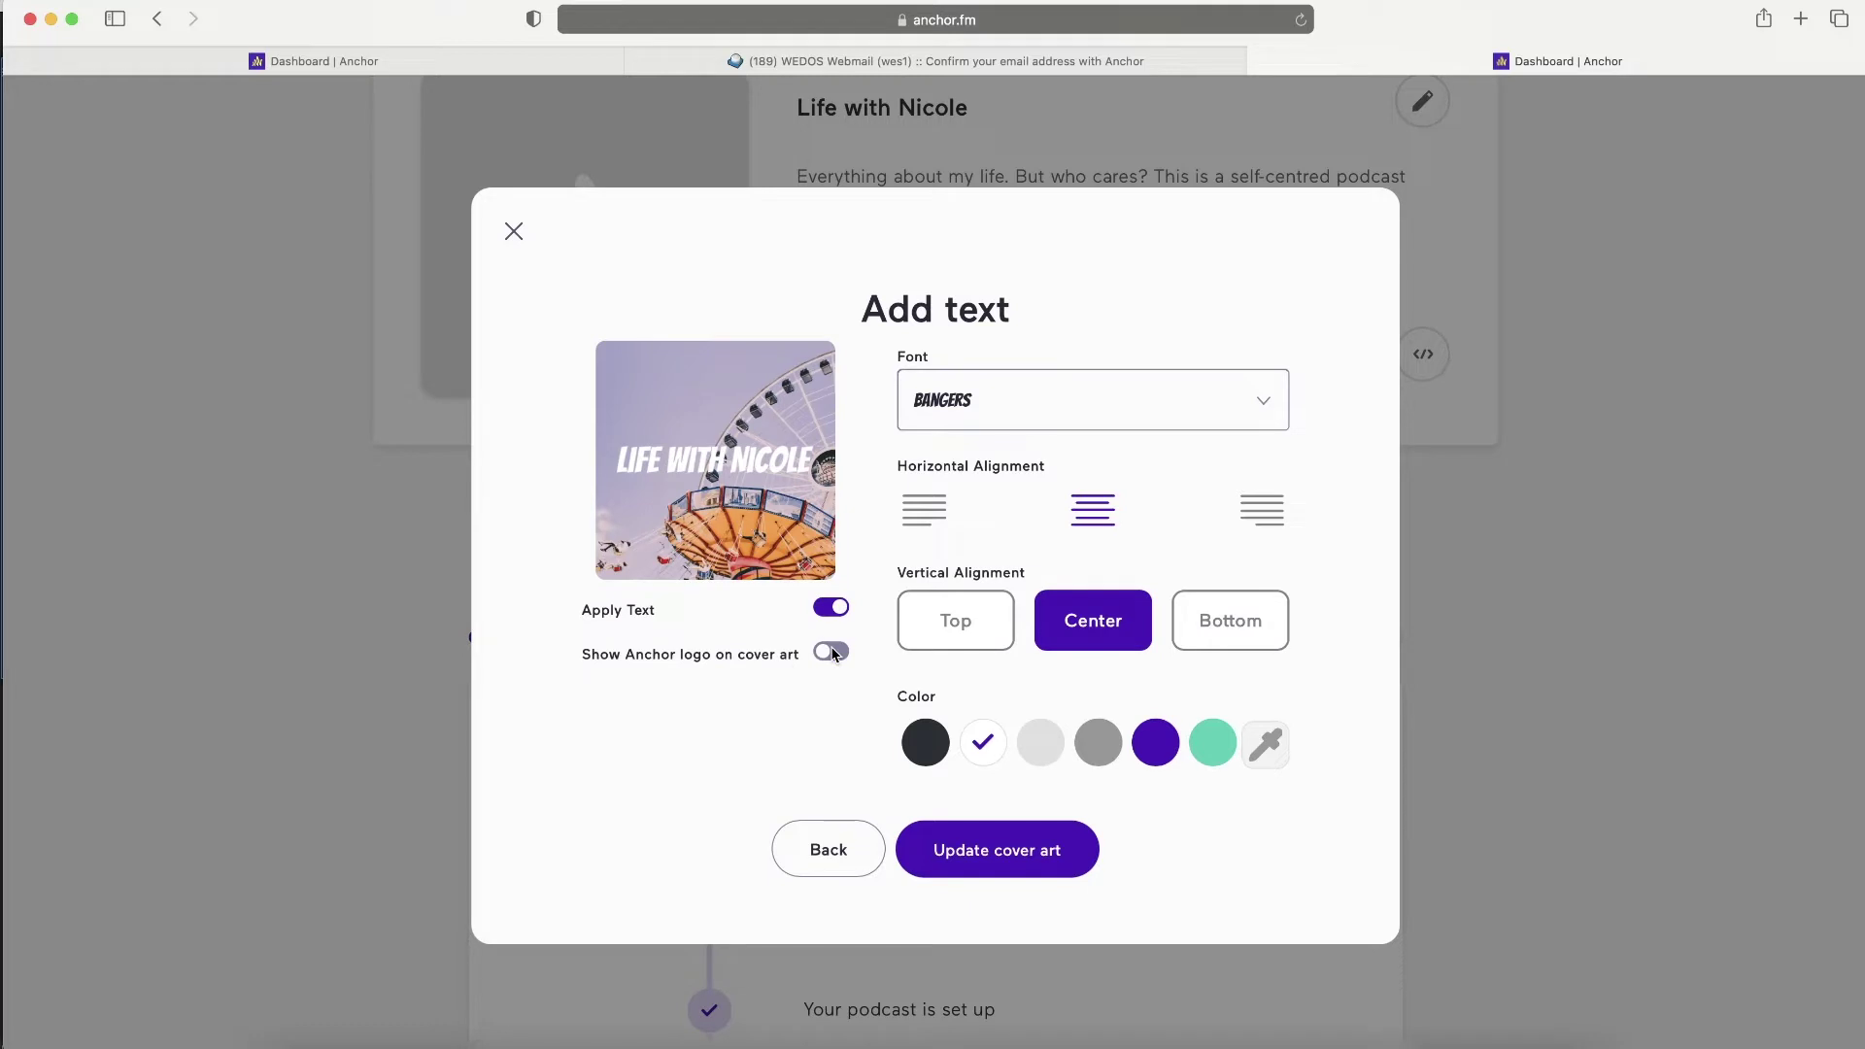
pyautogui.click(913, 503)
pyautogui.click(947, 626)
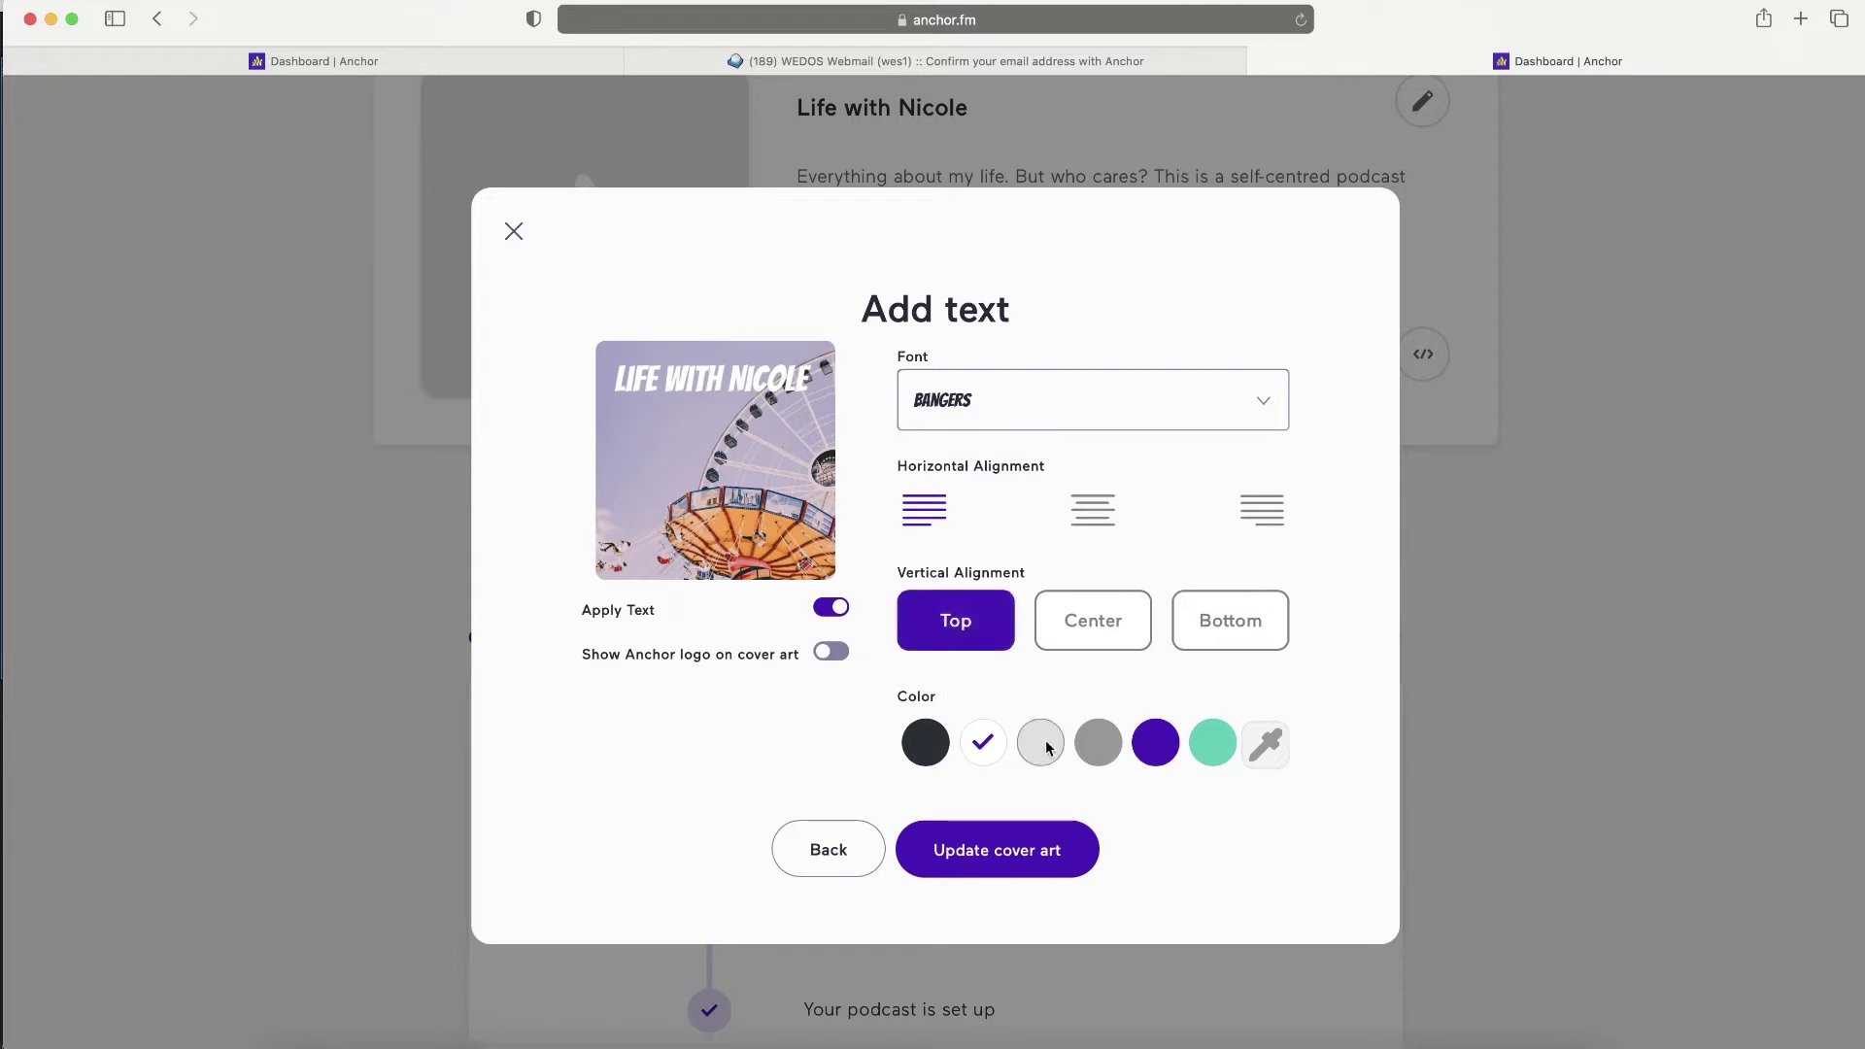
# - Try several title colours, settle on white, and save the cover art
pyautogui.click(1153, 743)
pyautogui.click(1103, 759)
pyautogui.click(1047, 756)
pyautogui.click(985, 751)
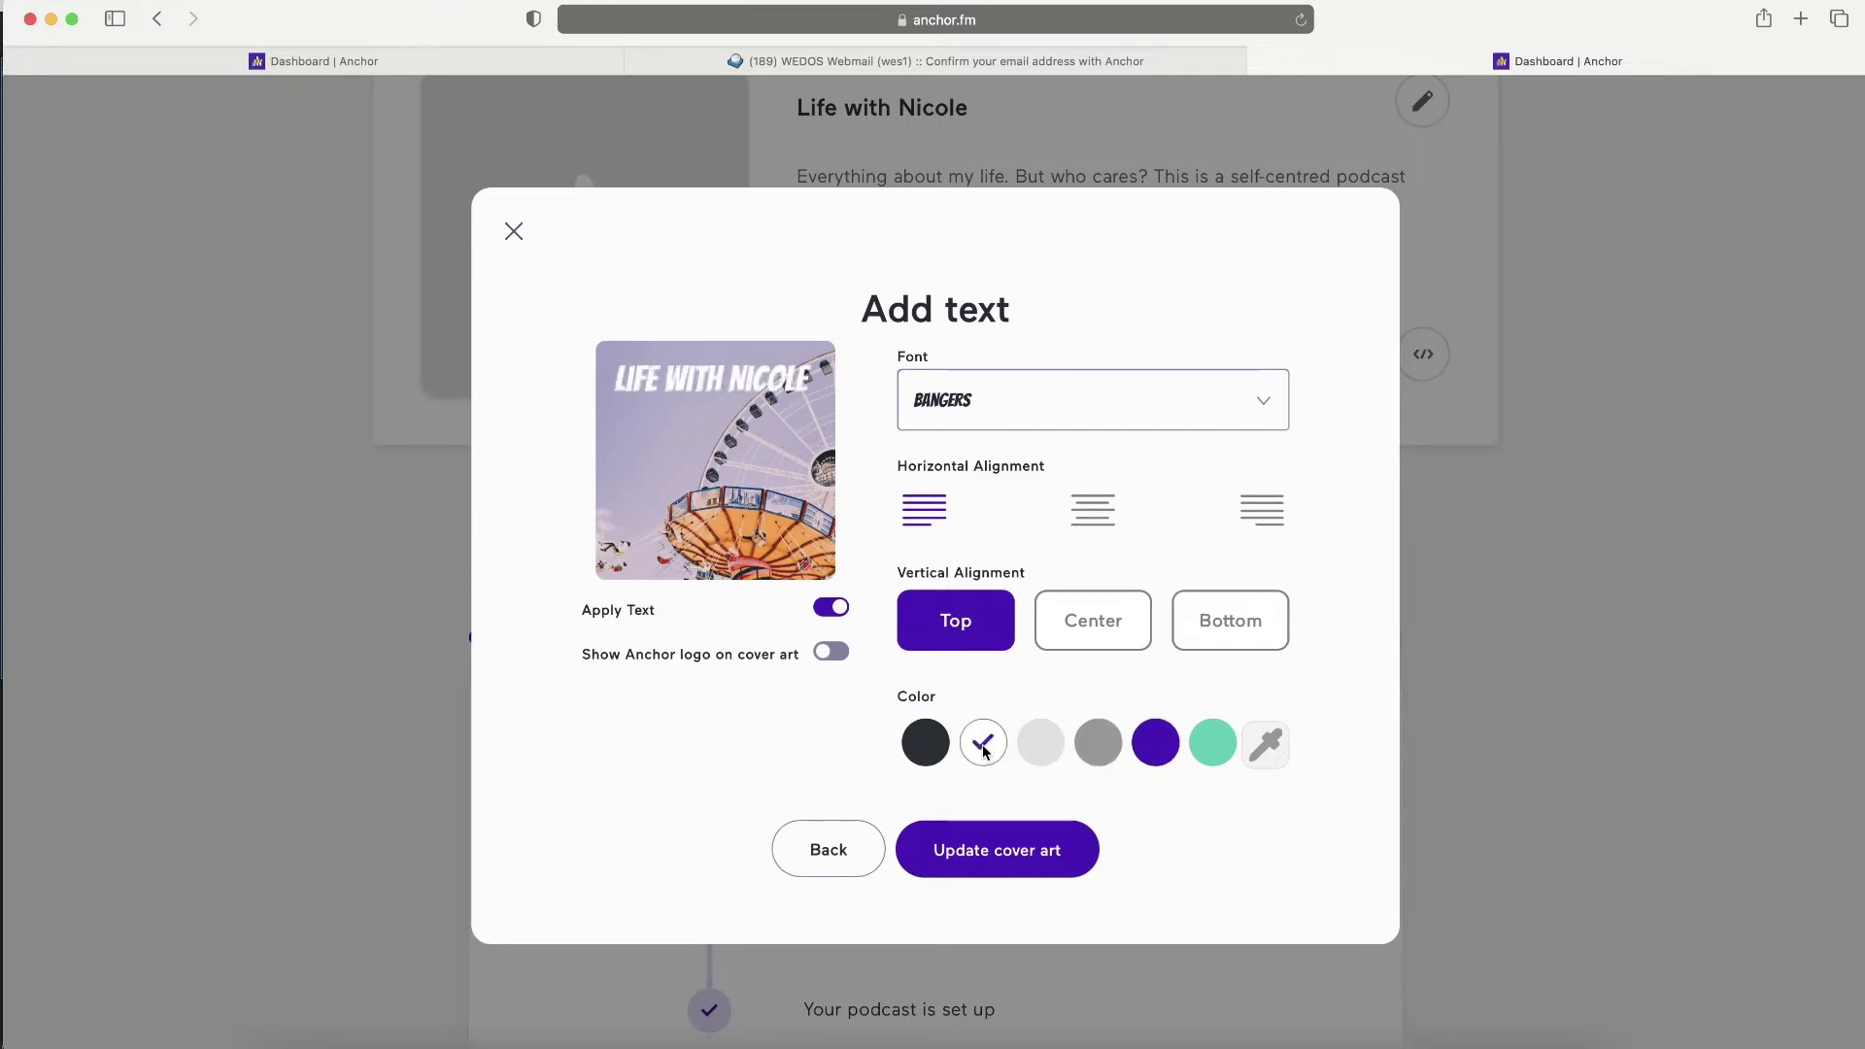
pyautogui.click(1214, 750)
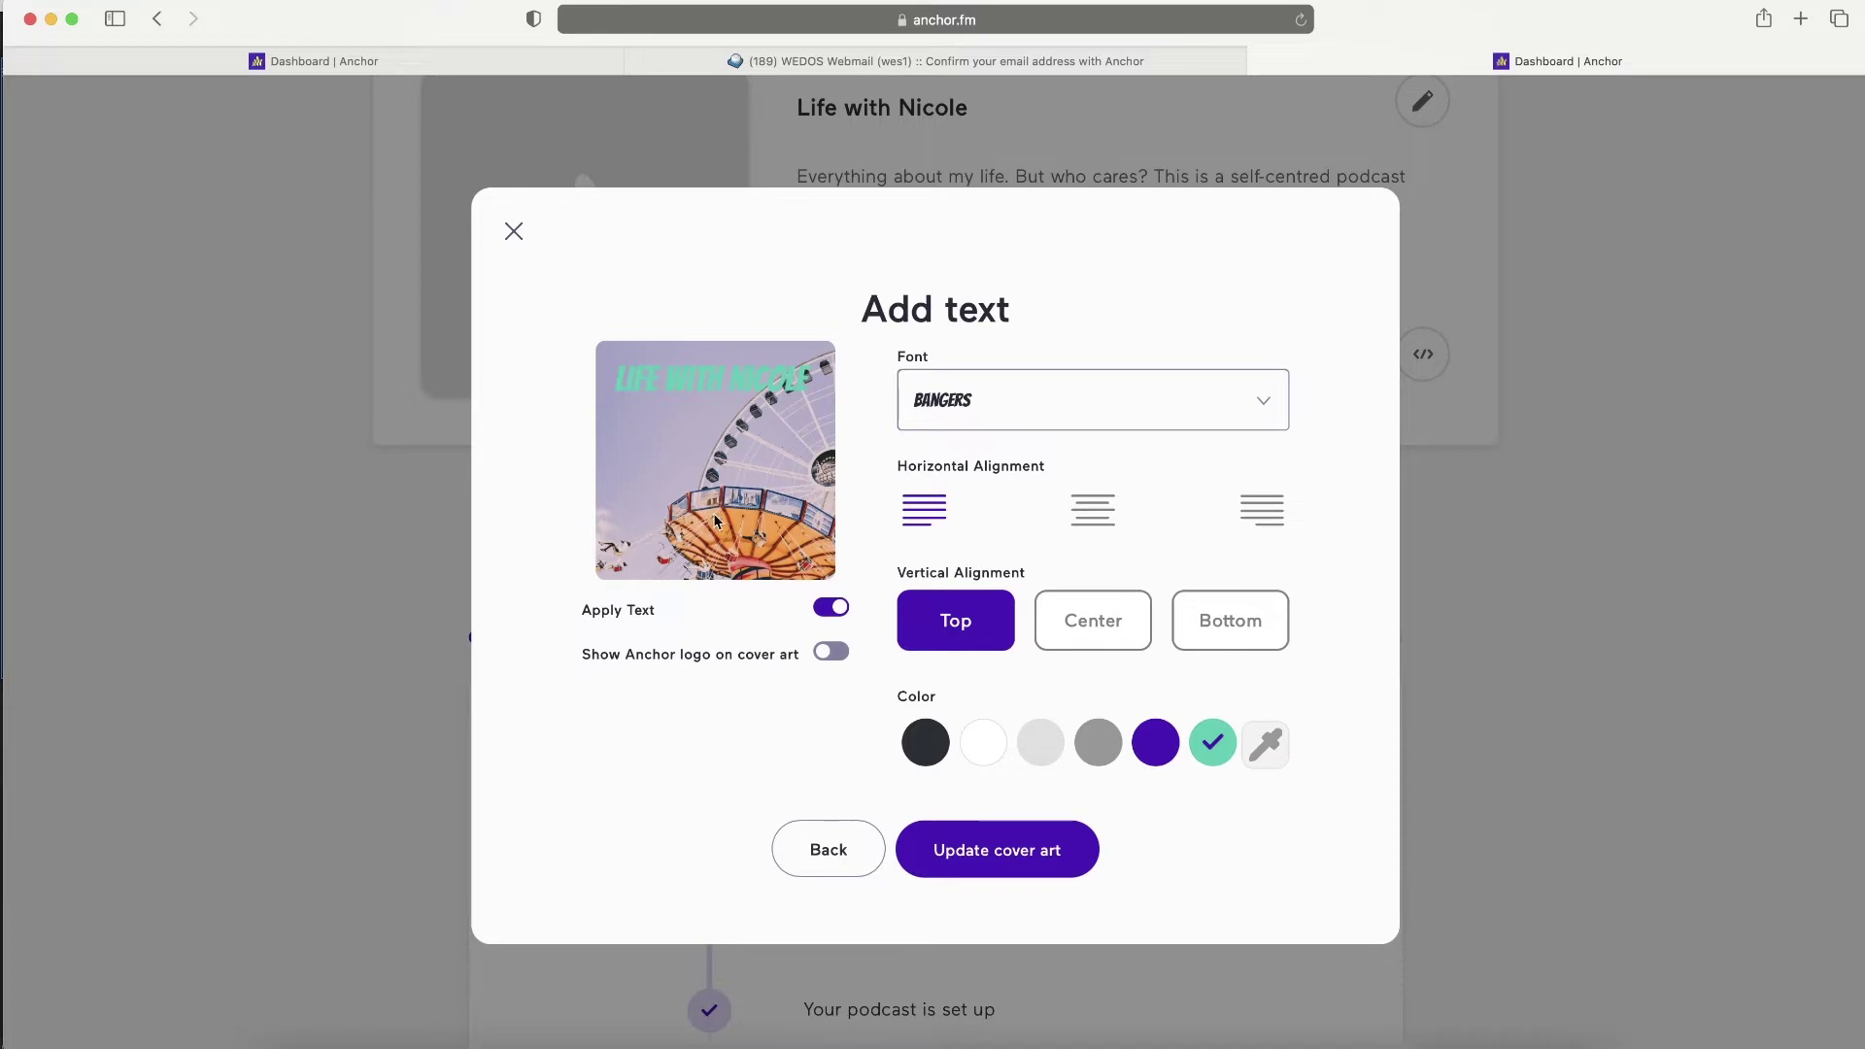
pyautogui.click(979, 754)
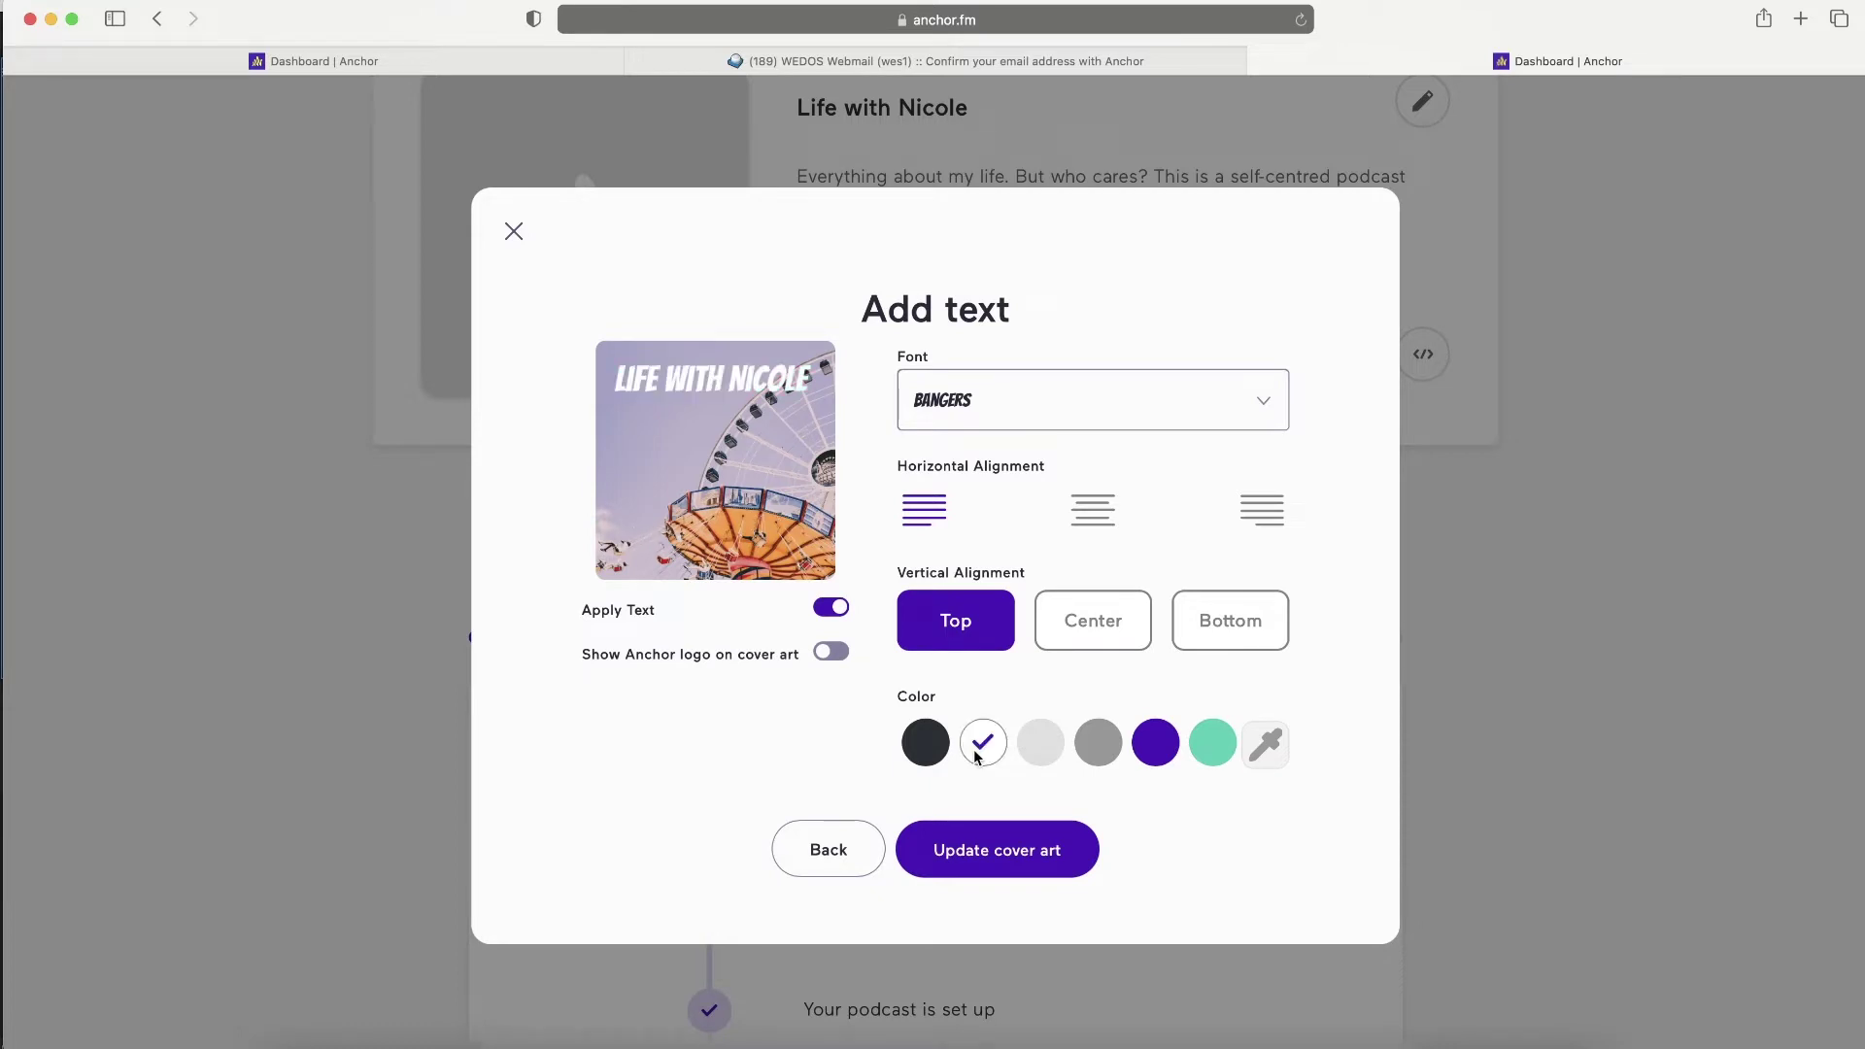
pyautogui.click(1006, 857)
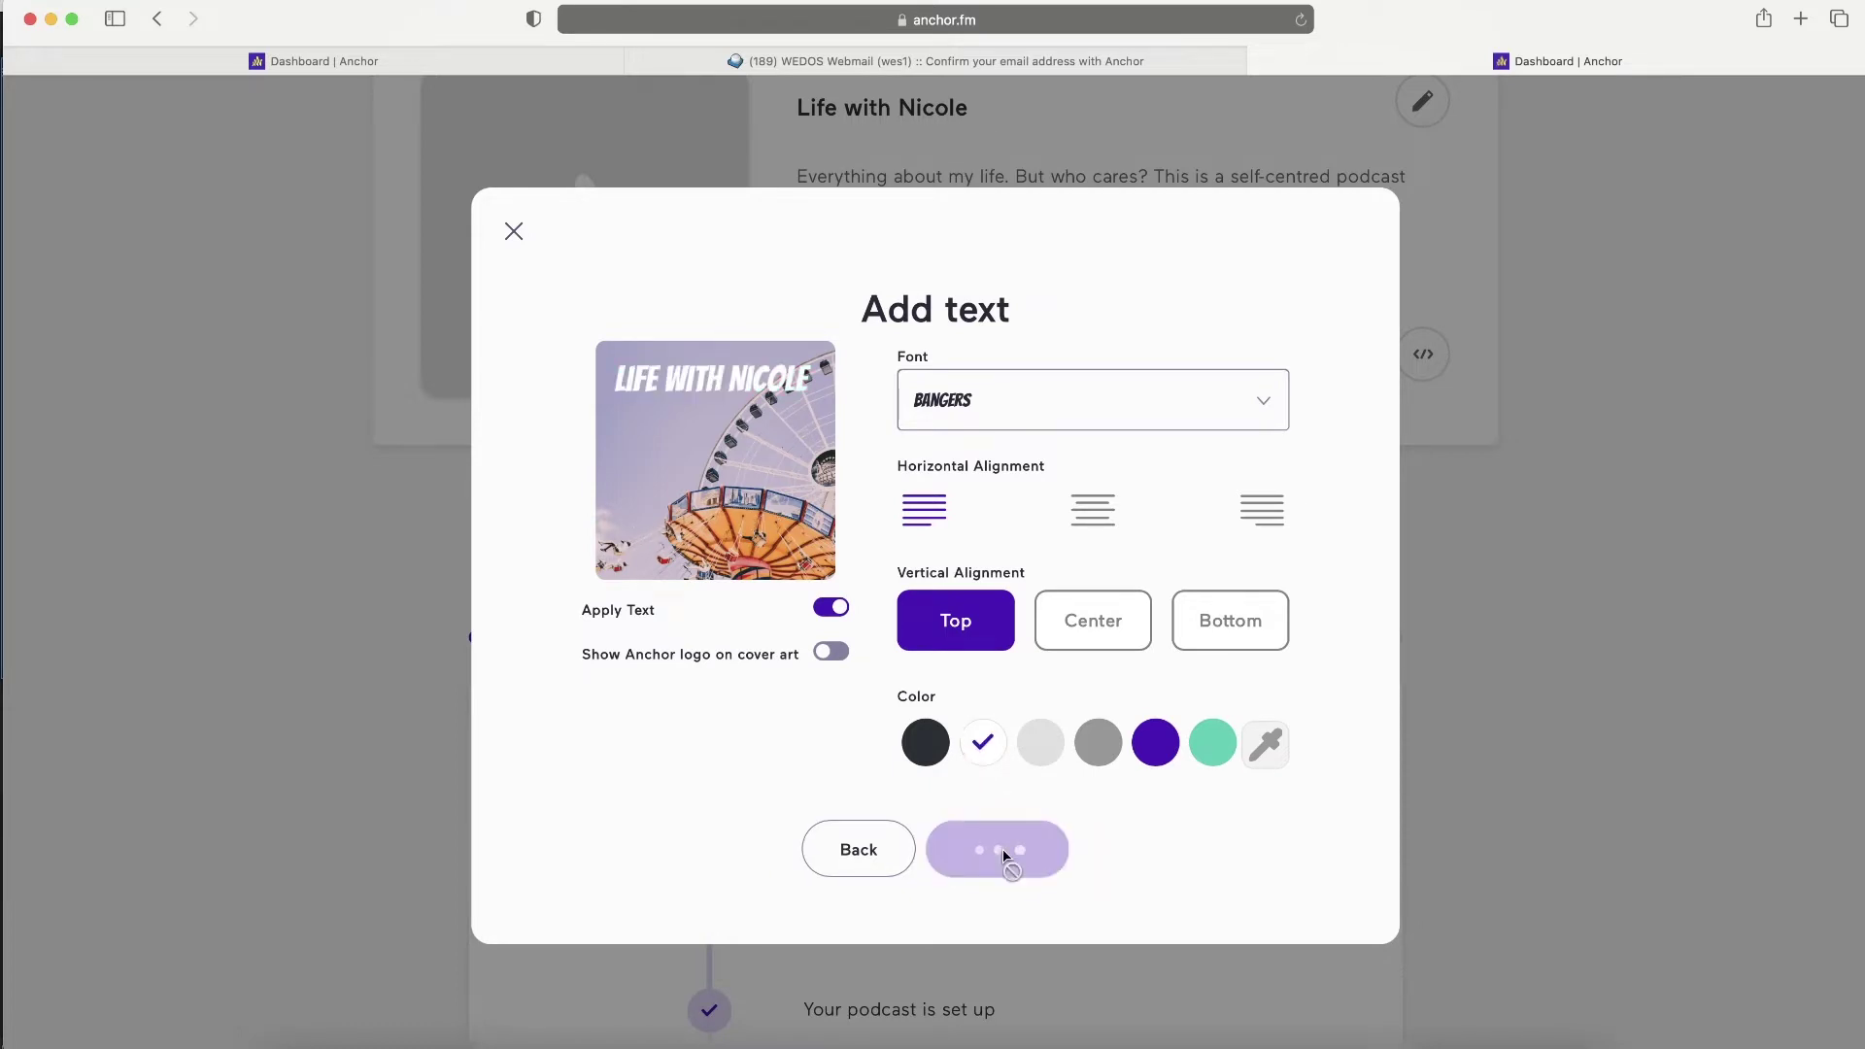
pyautogui.scroll(3, 1005, 637)
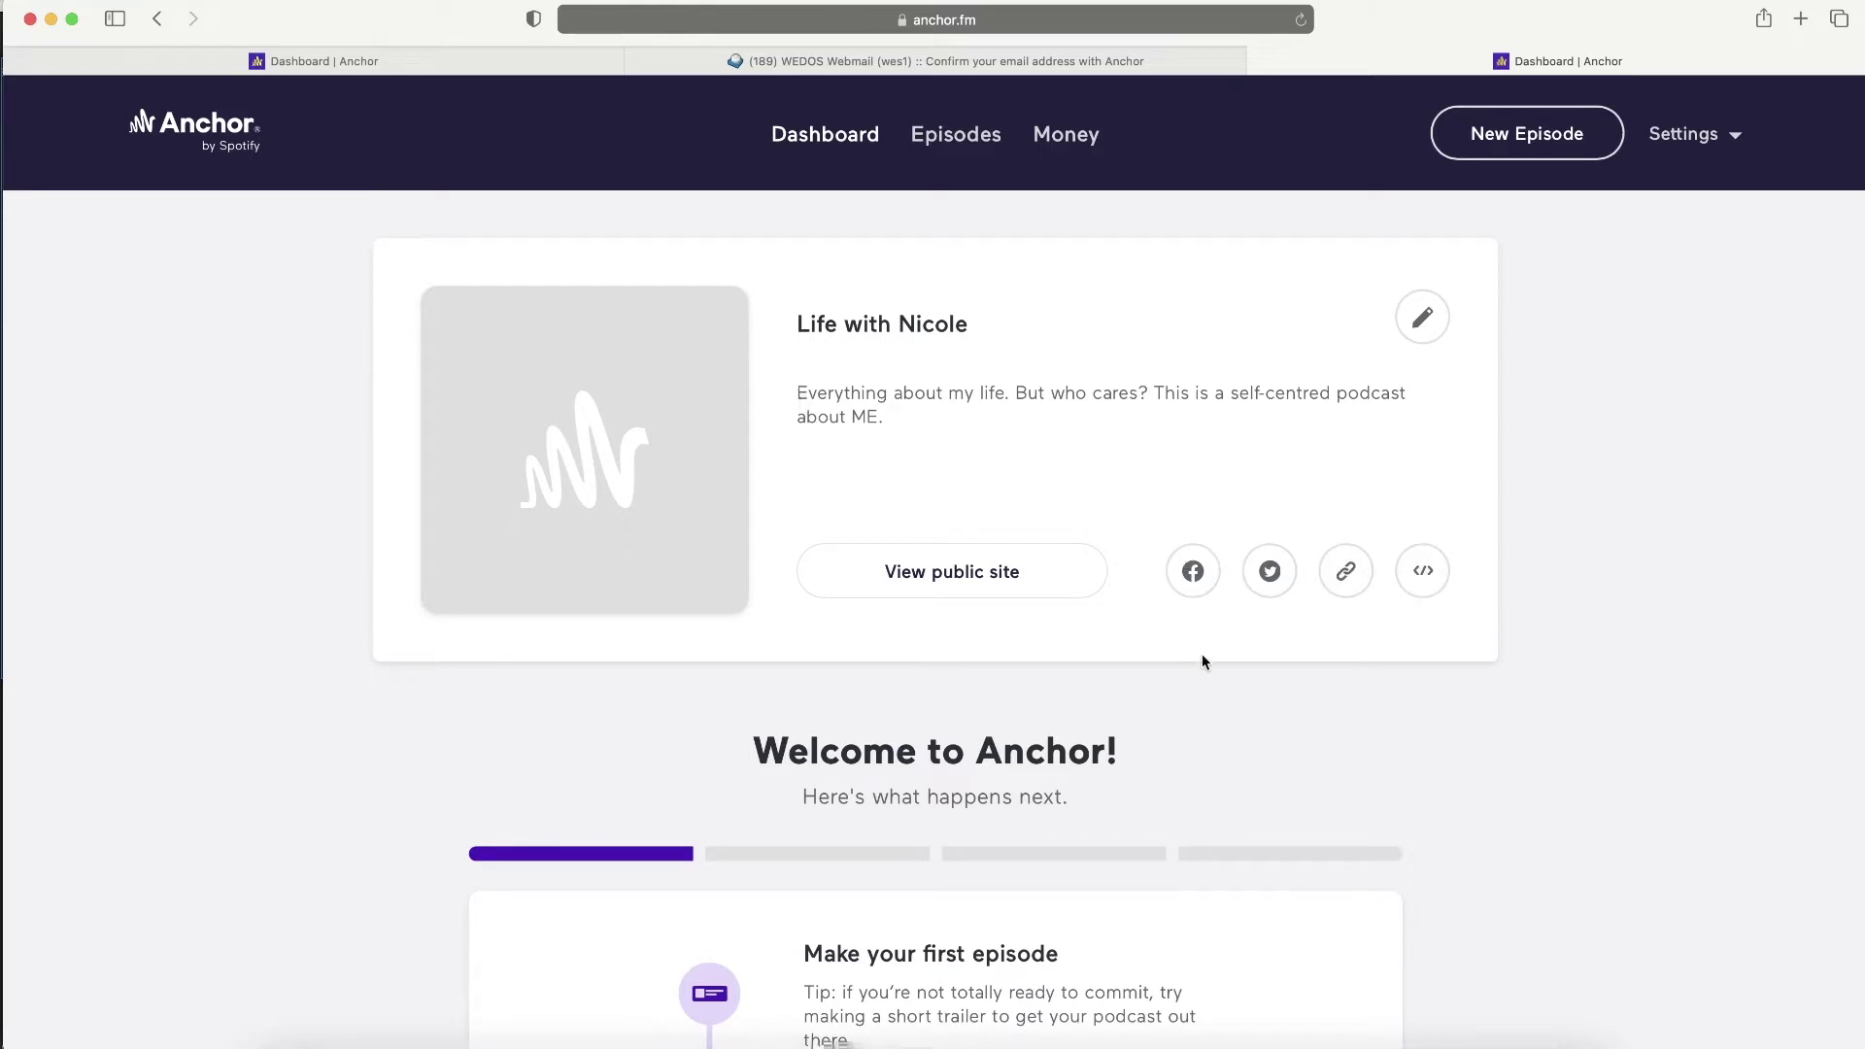
# - Open the podcast settings and paste the personal website address into Website
pyautogui.scroll(-4, 1203, 655)
pyautogui.scroll(-8, 1203, 655)
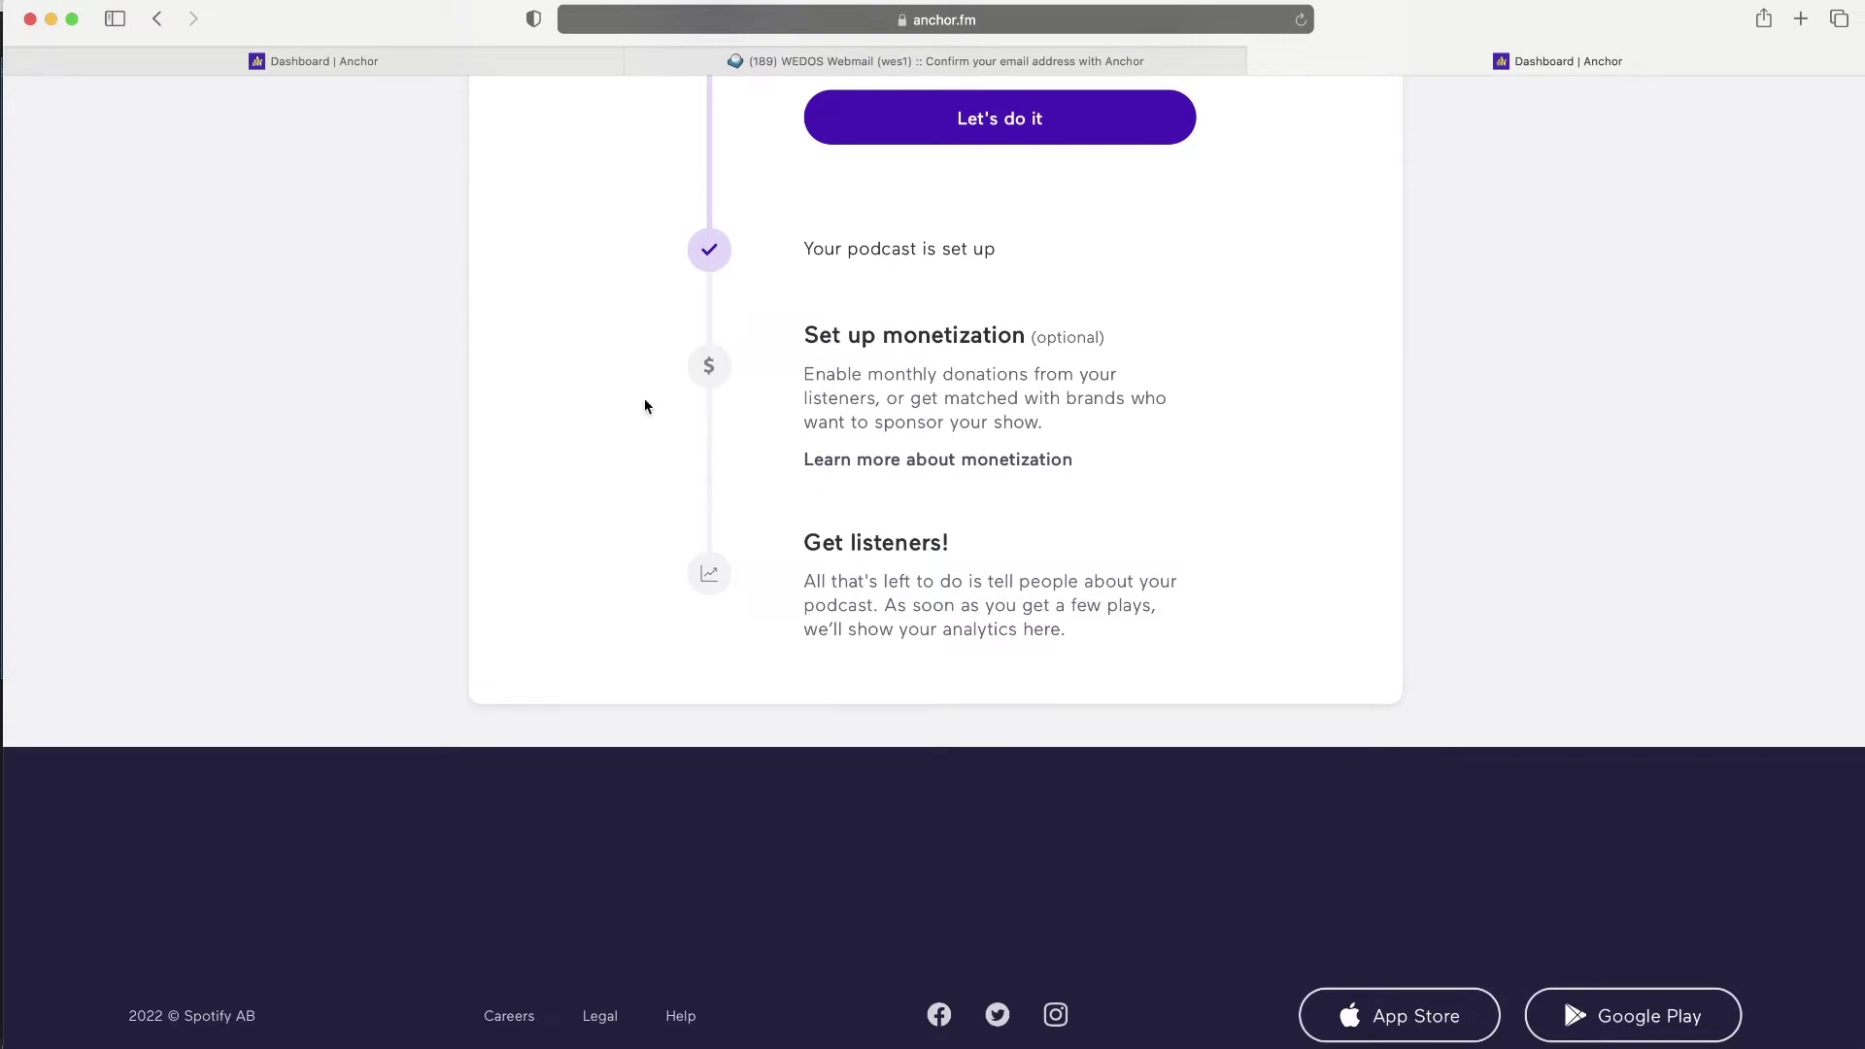
pyautogui.scroll(12, 954, 261)
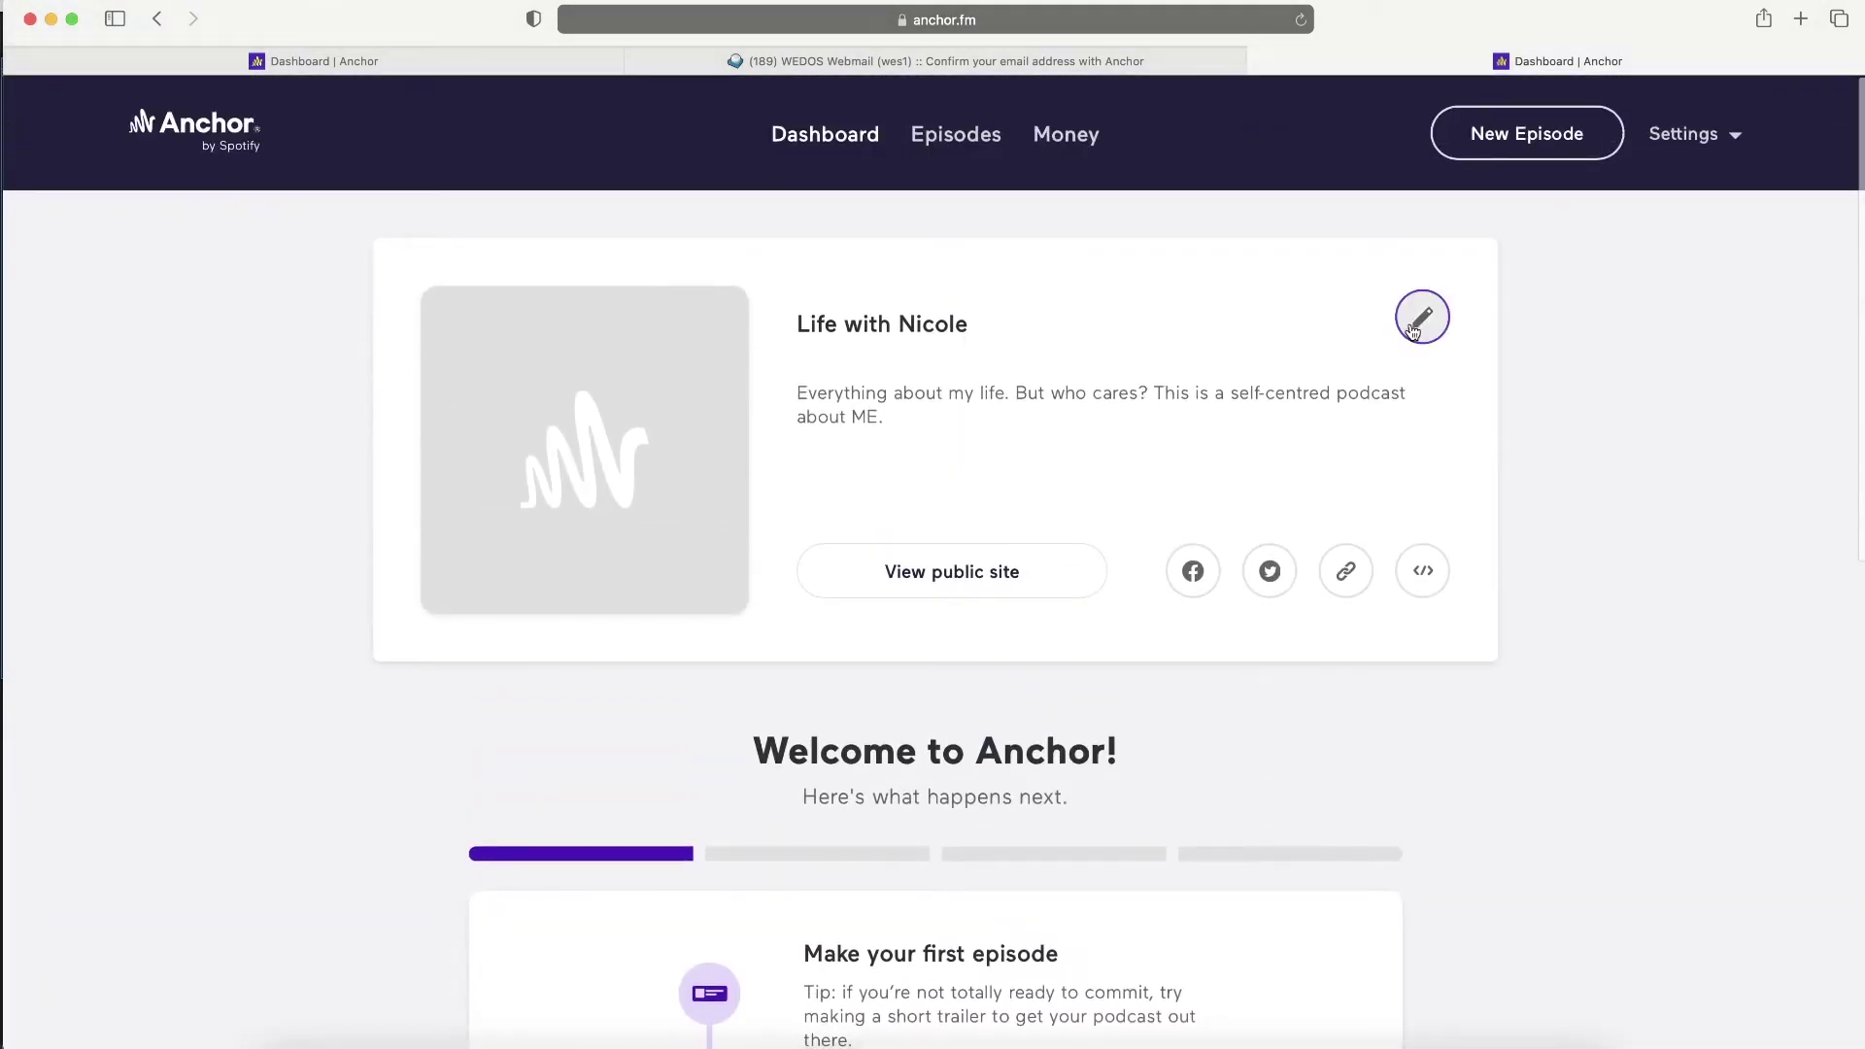
pyautogui.click(1420, 319)
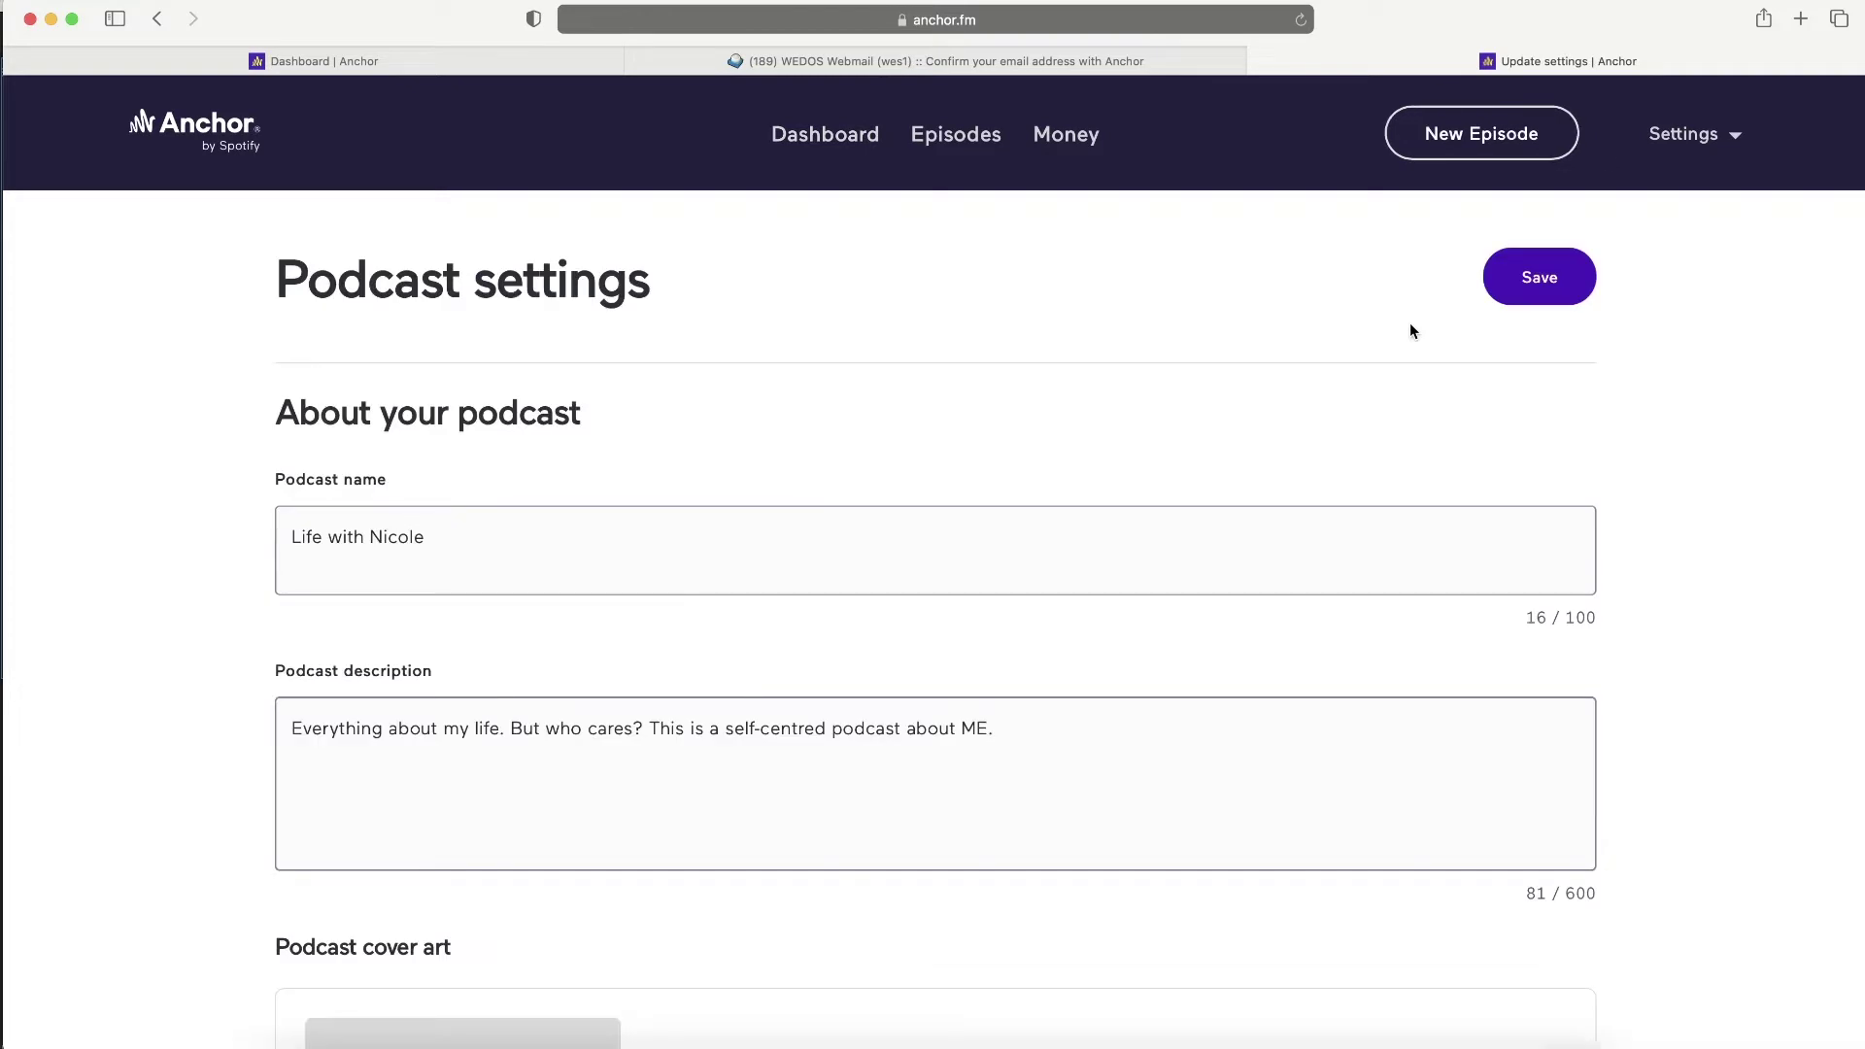
pyautogui.scroll(-5, 416, 587)
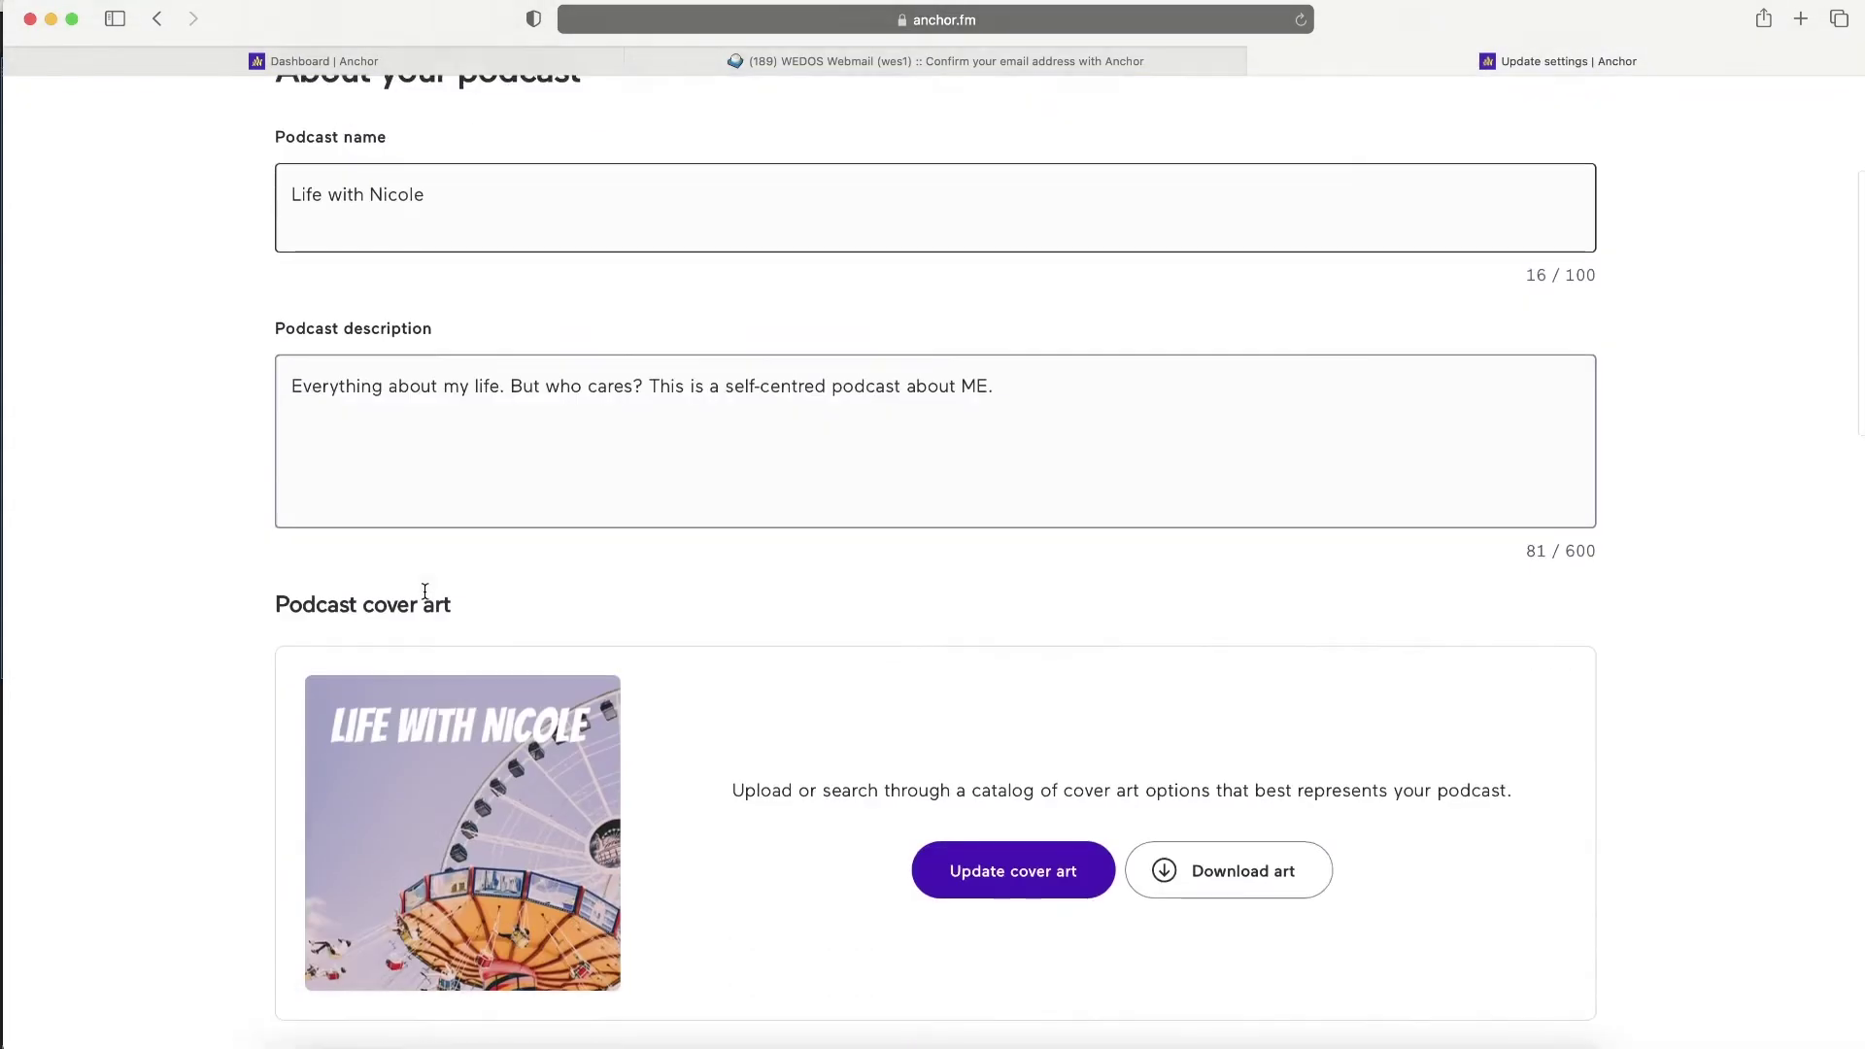
pyautogui.scroll(-3, 424, 591)
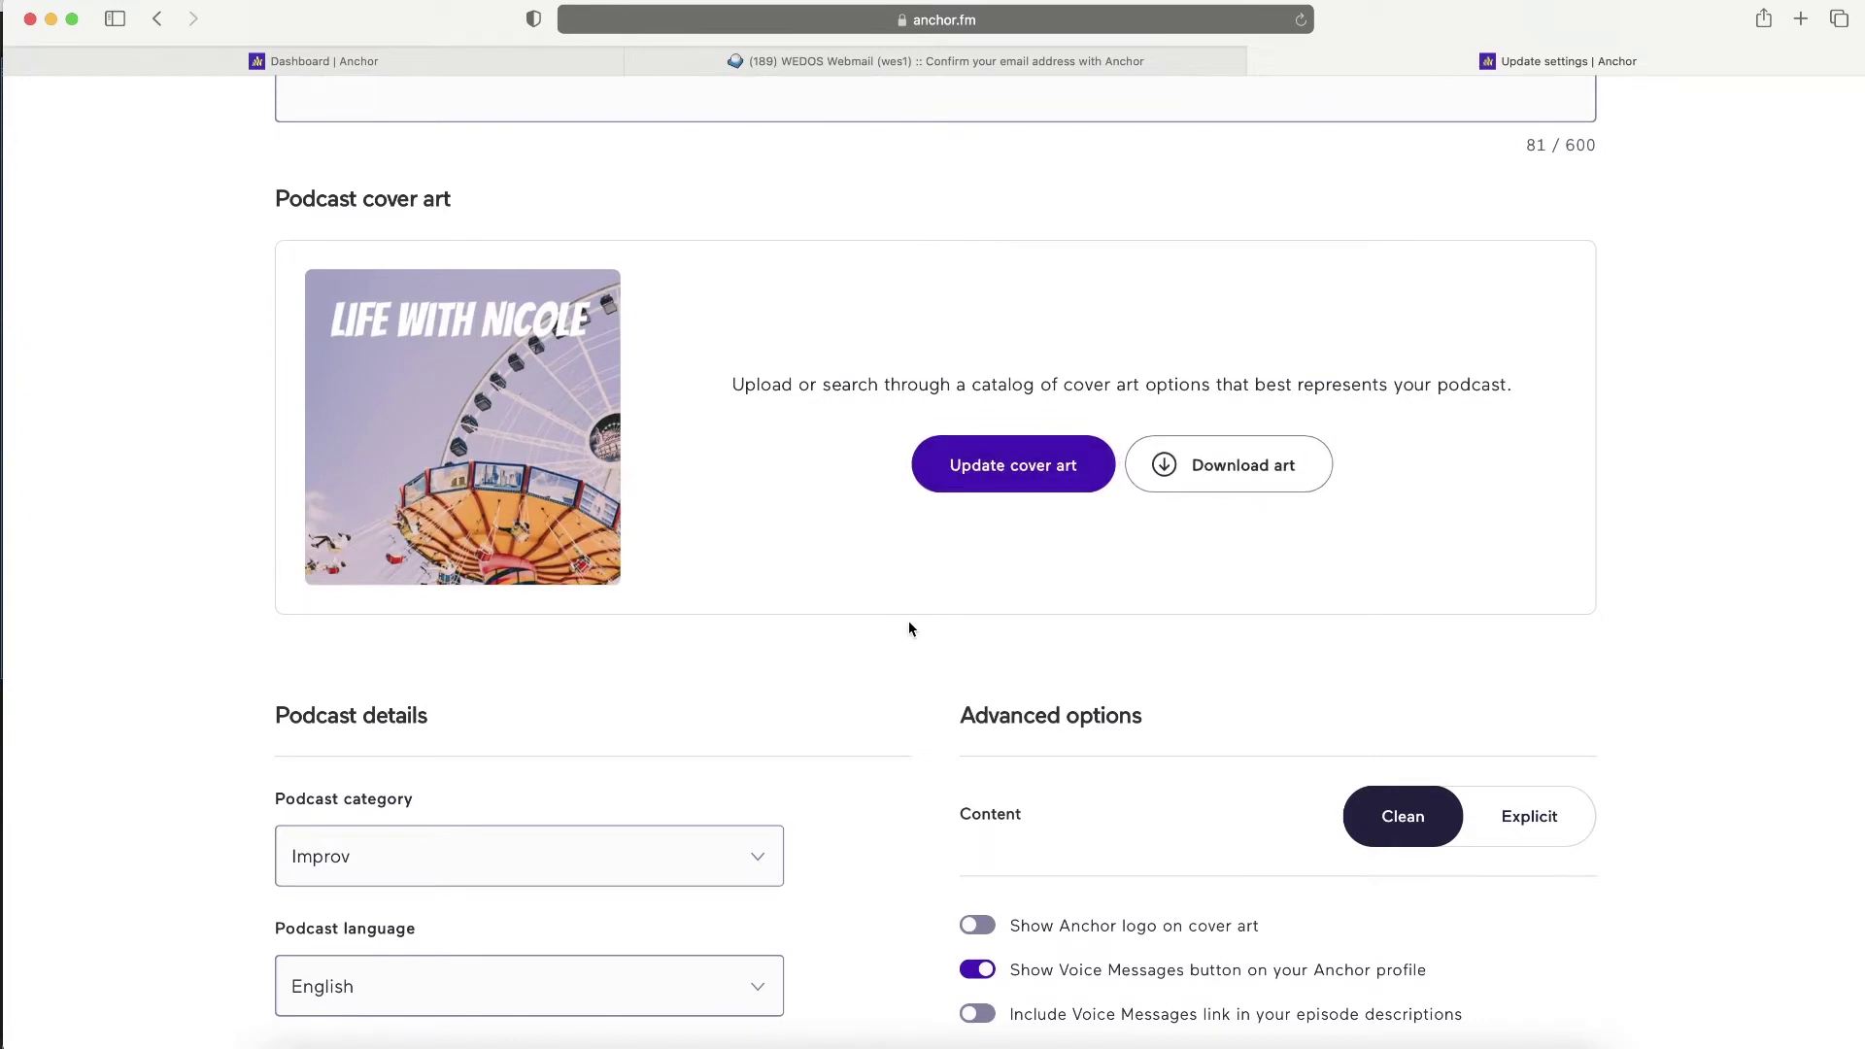
pyautogui.scroll(-5, 910, 629)
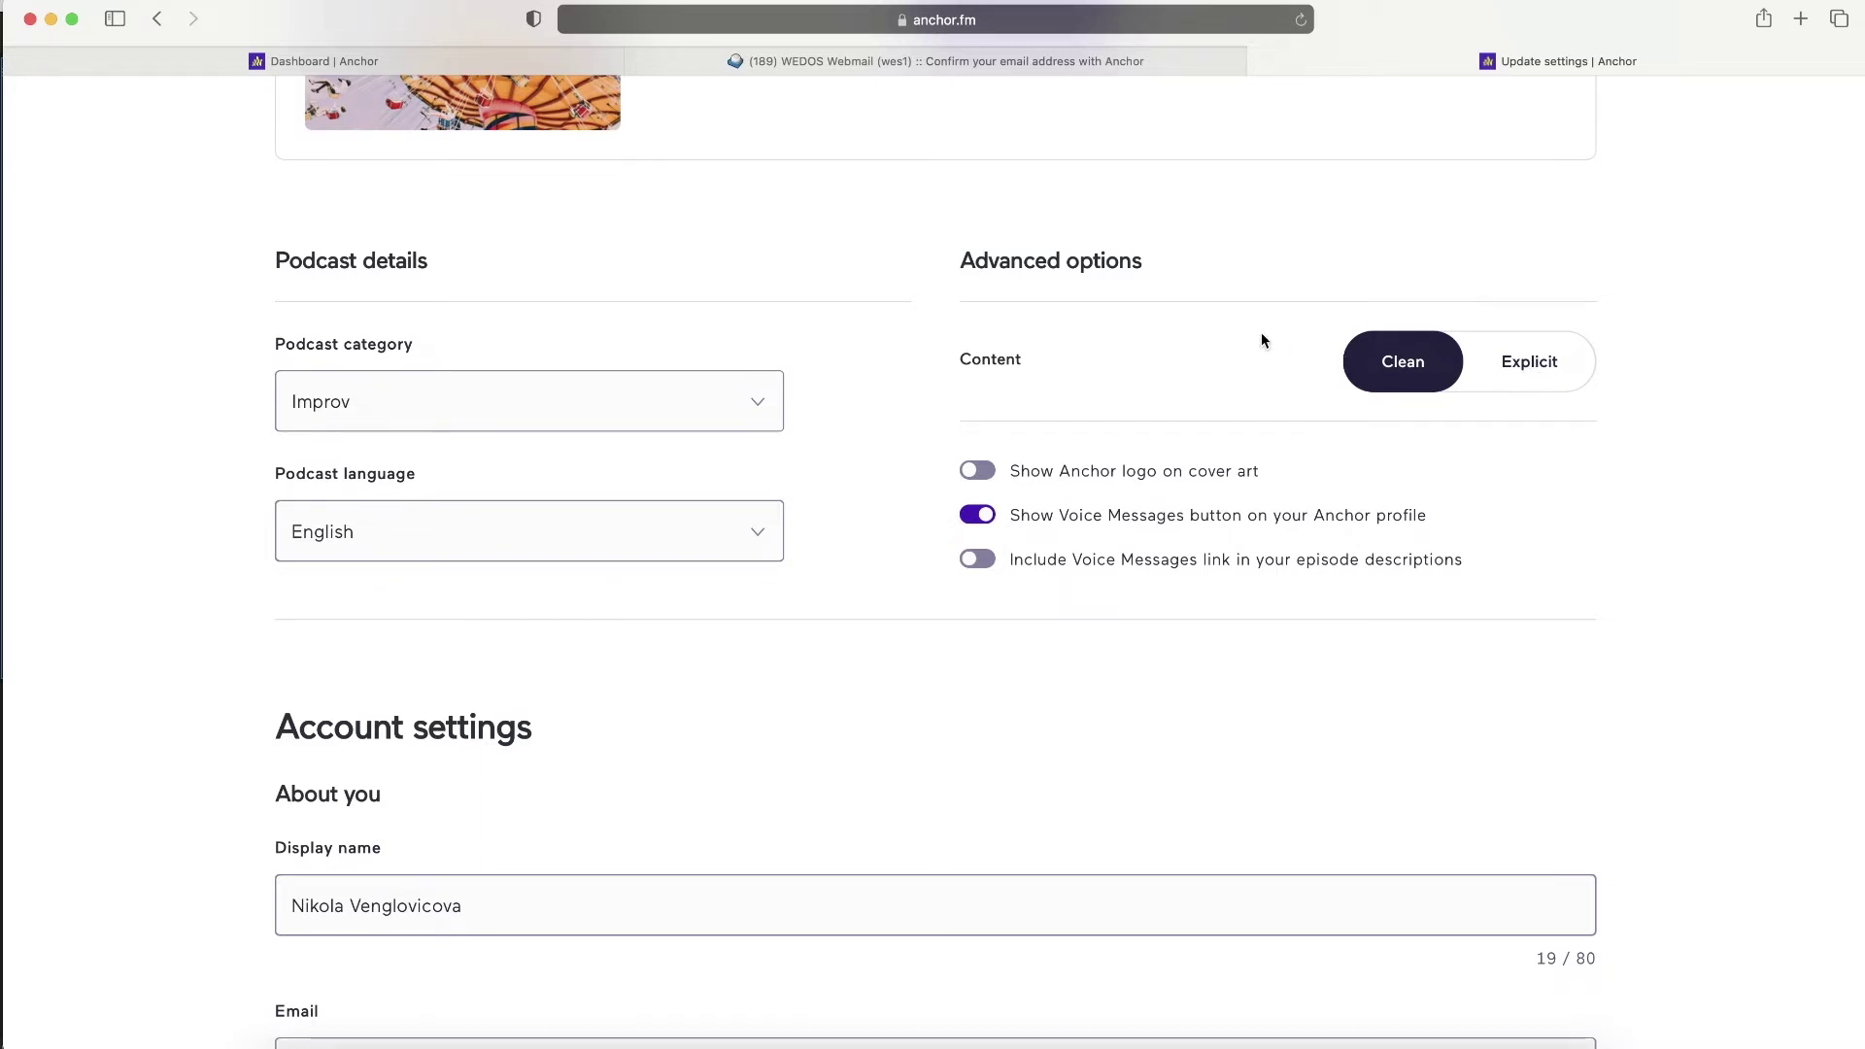
pyautogui.scroll(4, 1261, 333)
pyautogui.scroll(3, 1247, 190)
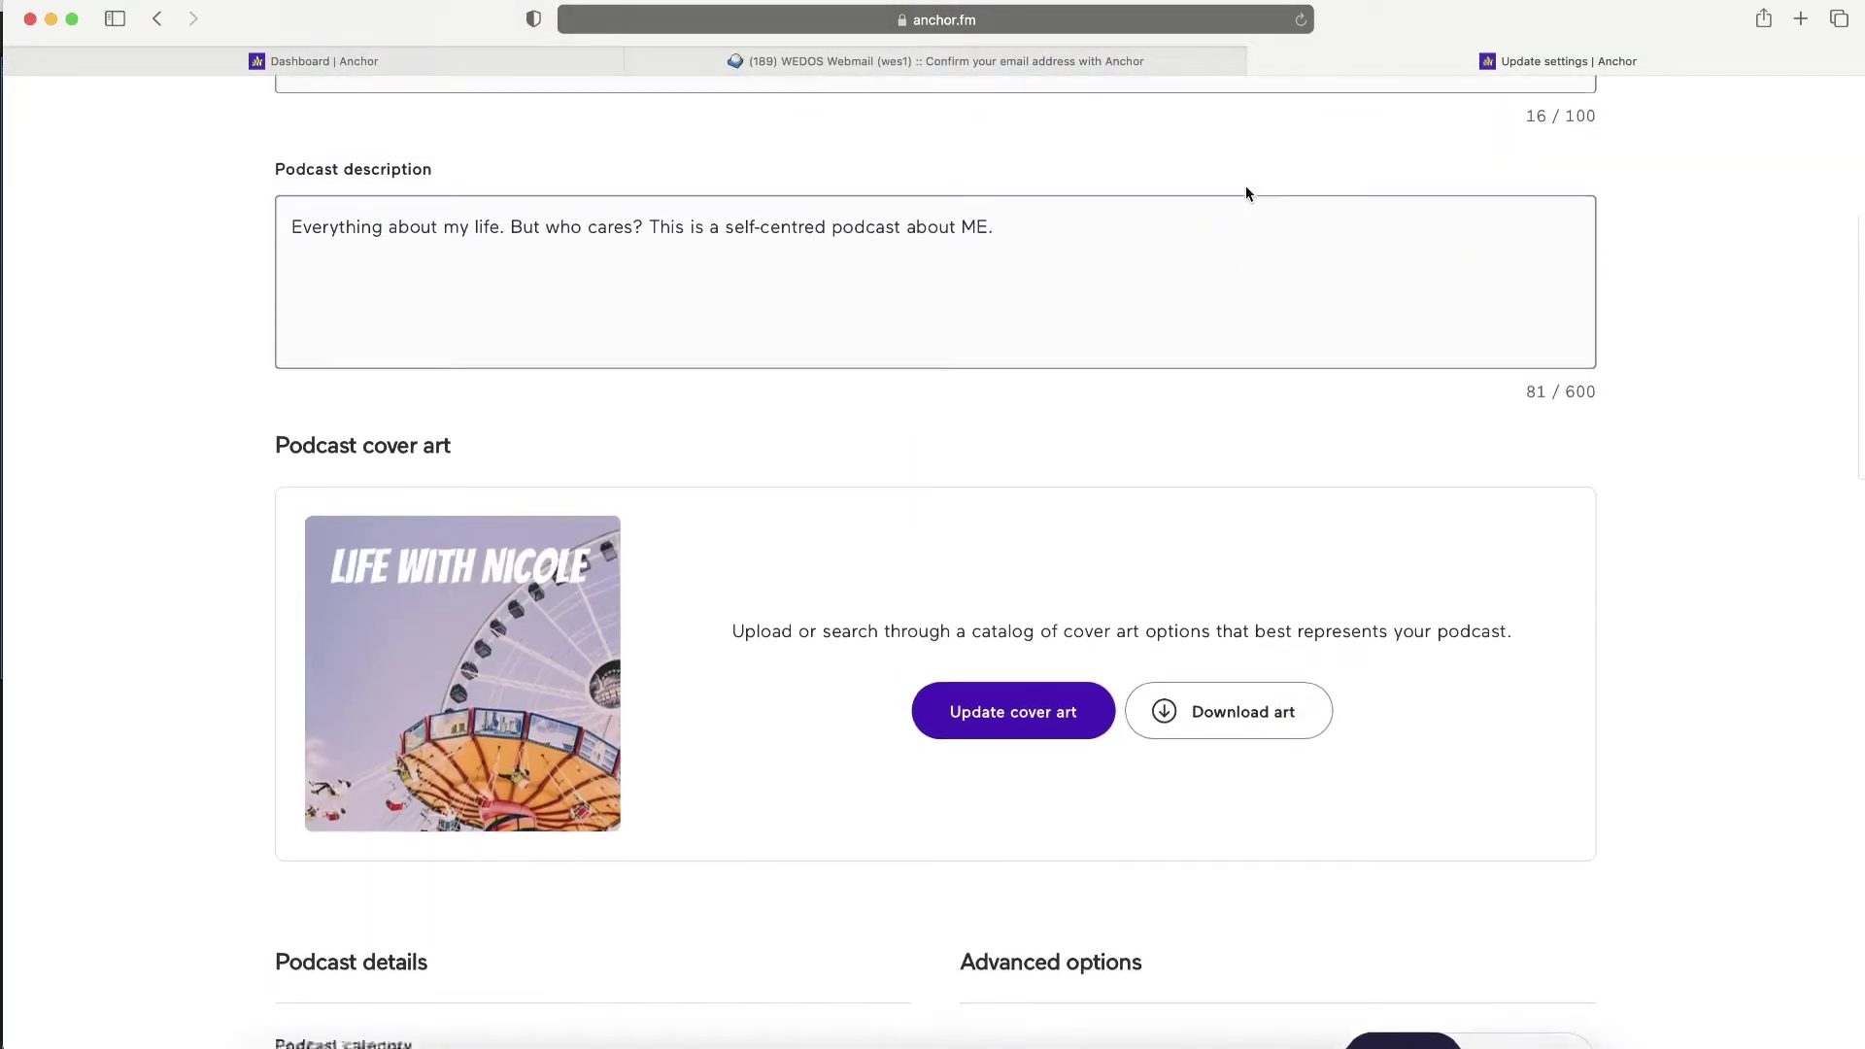
pyautogui.scroll(-15, 1246, 193)
pyautogui.scroll(3, 1127, 224)
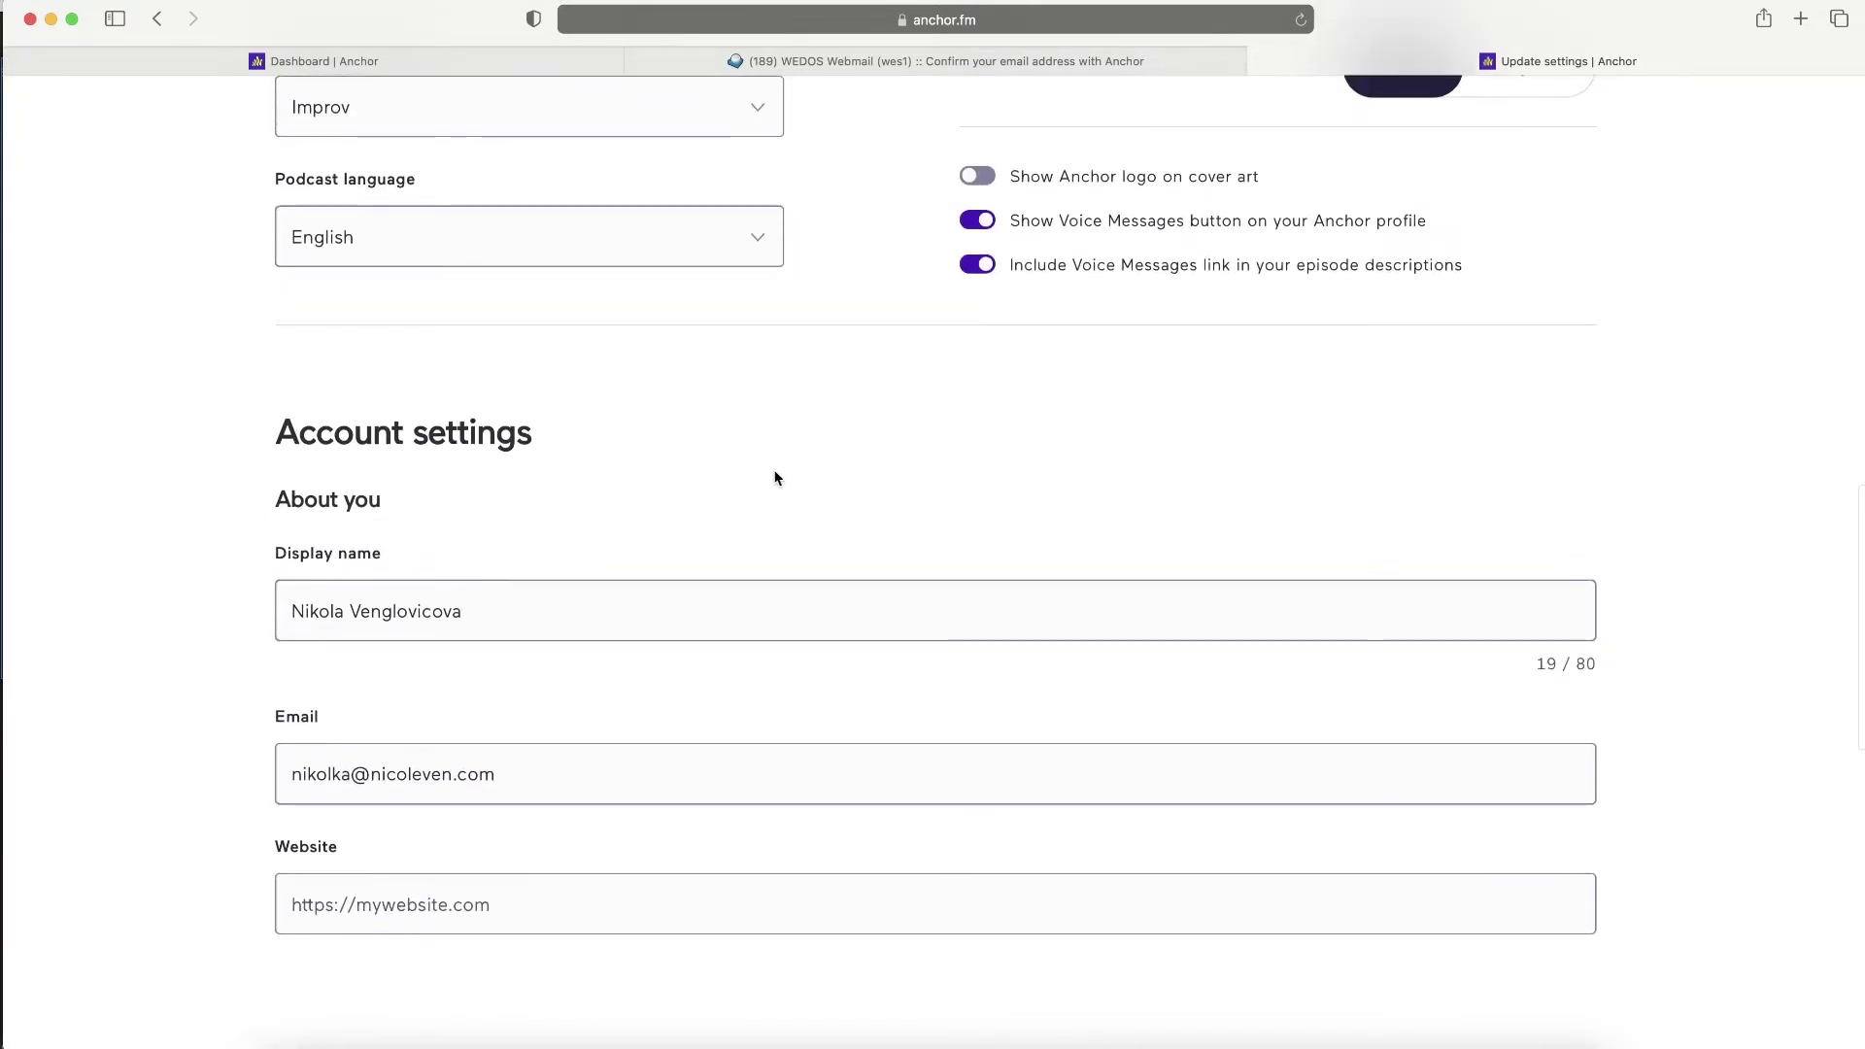
pyautogui.scroll(-3, 775, 475)
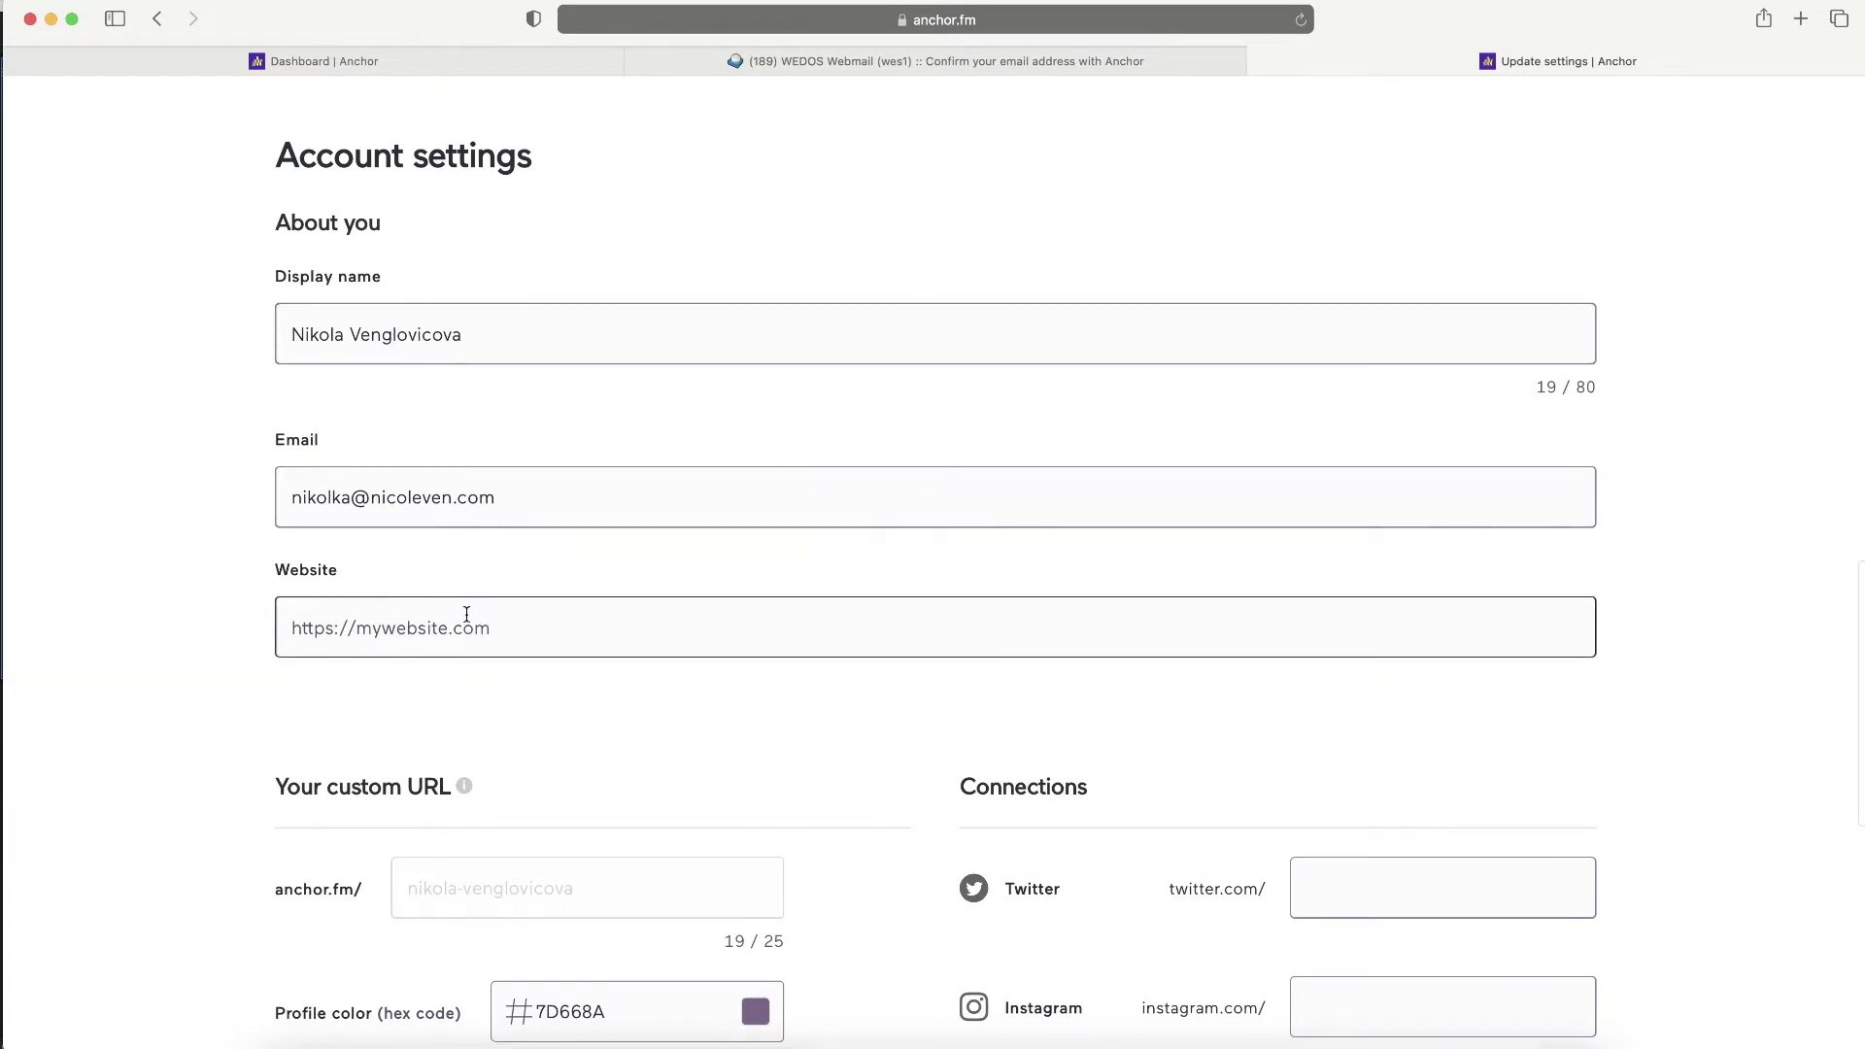
pyautogui.scroll(-4, 469, 622)
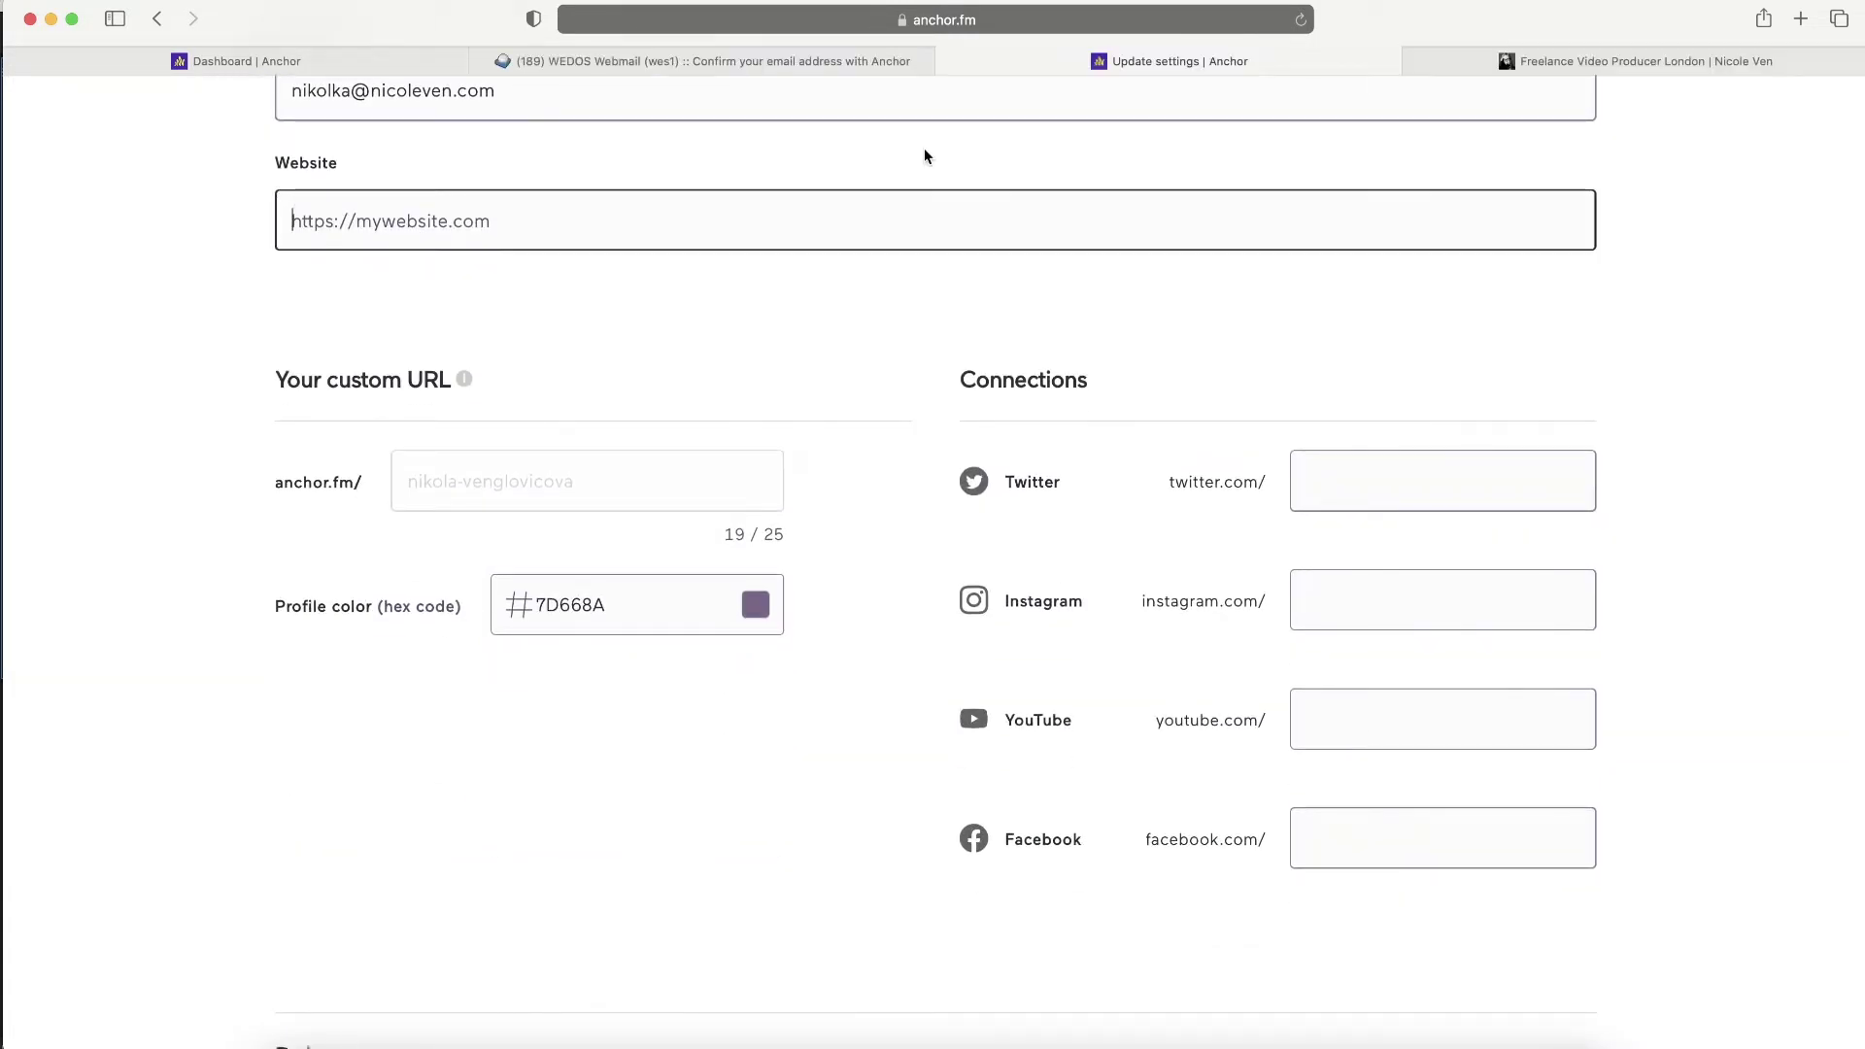
pyautogui.write('https://www.nicoleven.com')
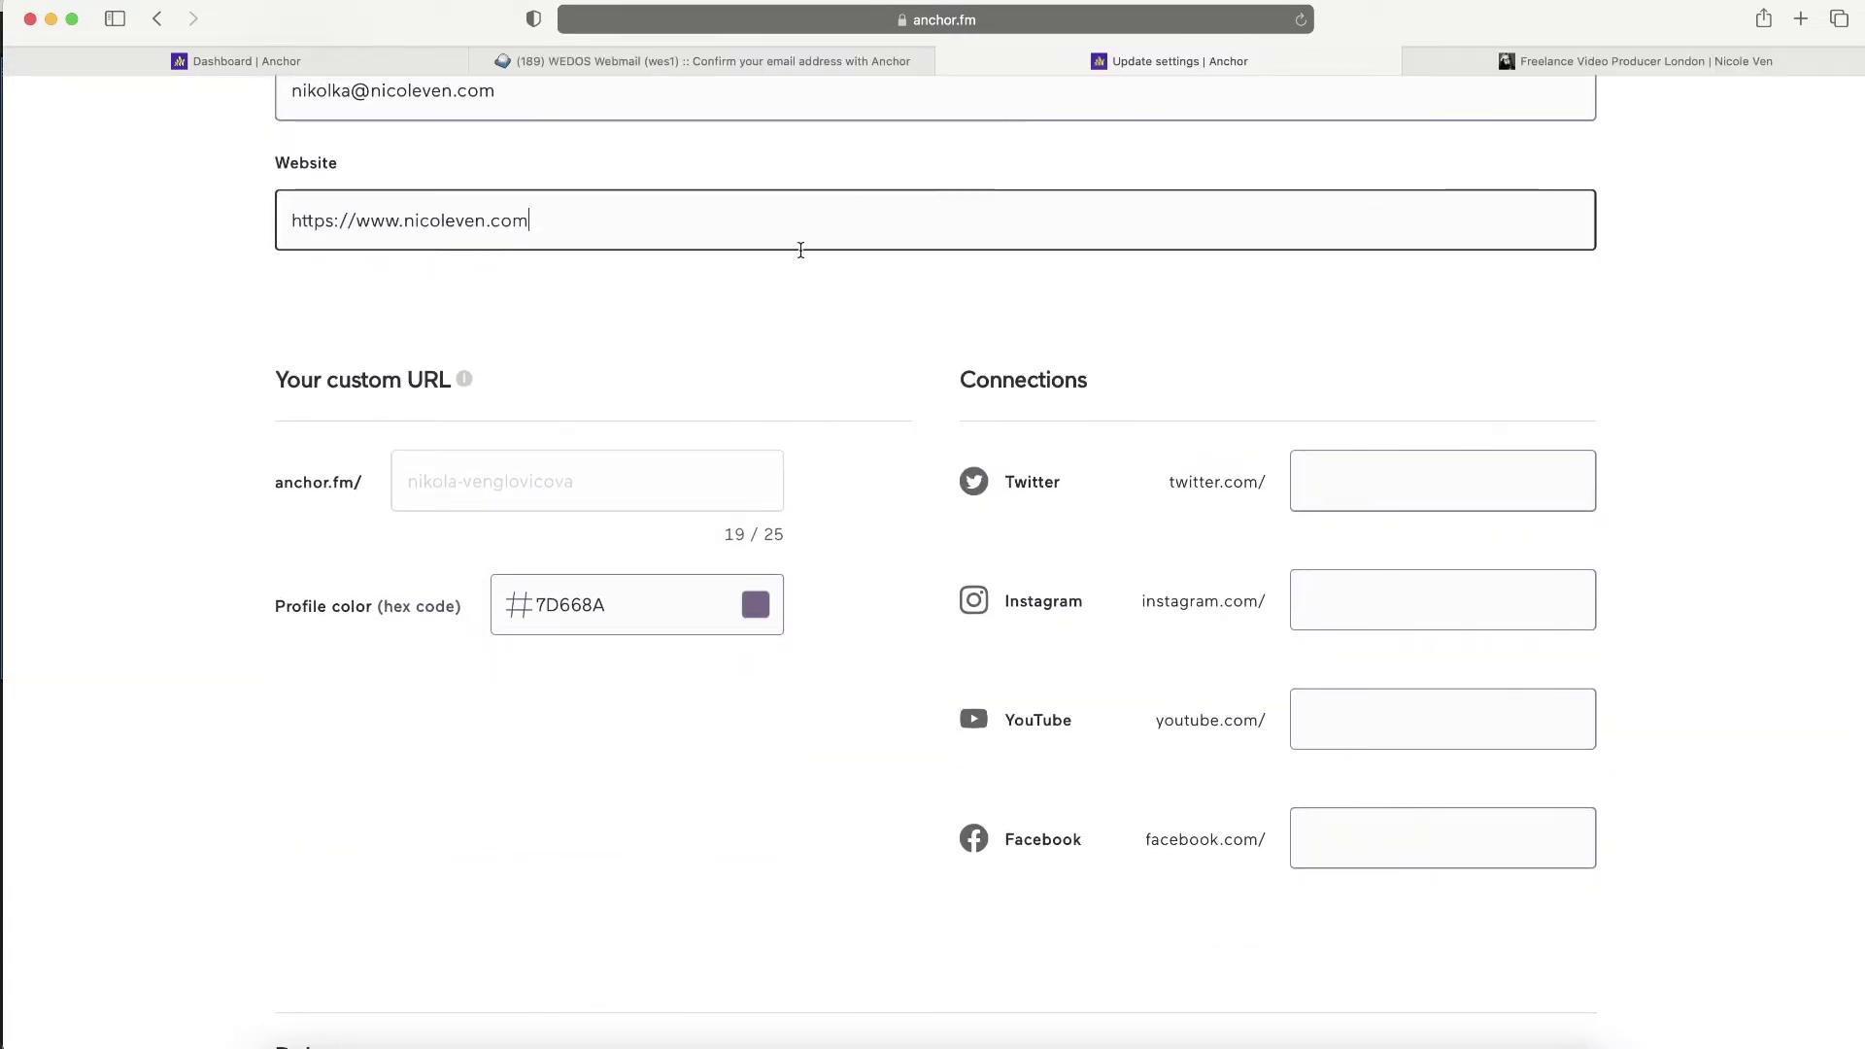
pyautogui.scroll(-2, 761, 295)
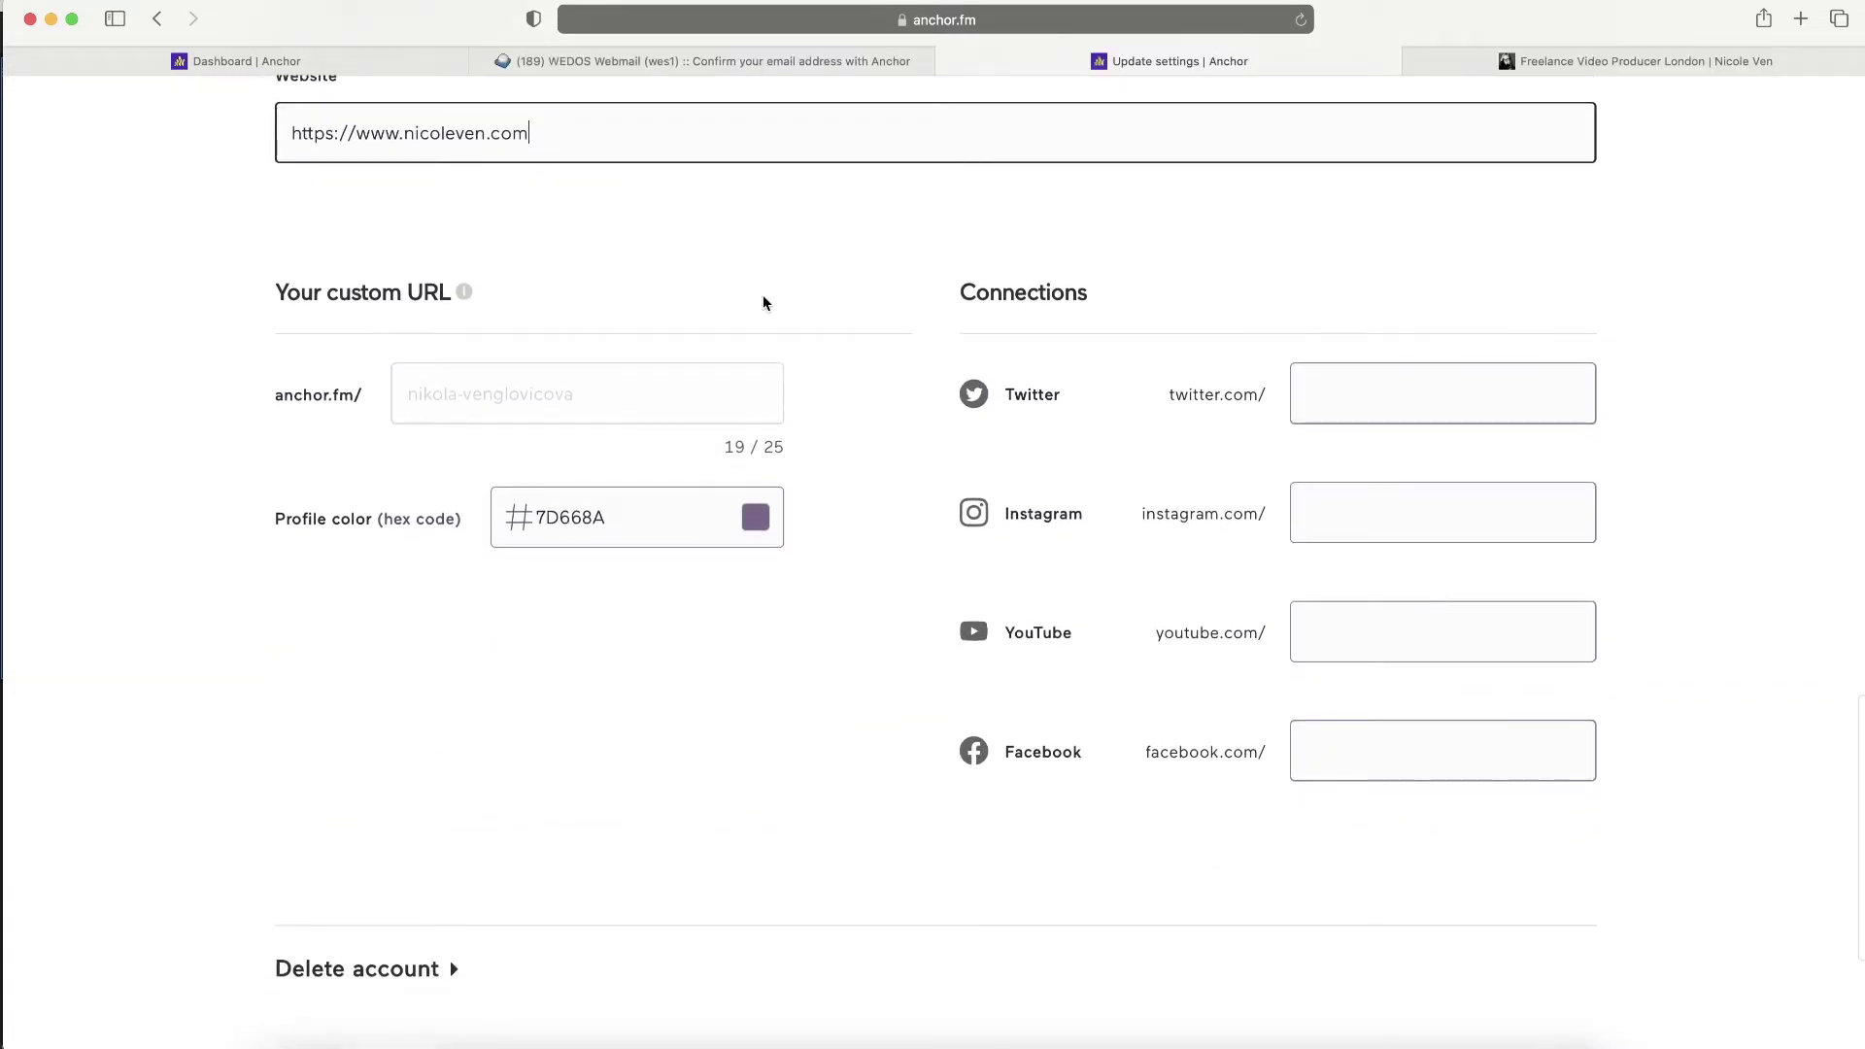
pyautogui.click(570, 405)
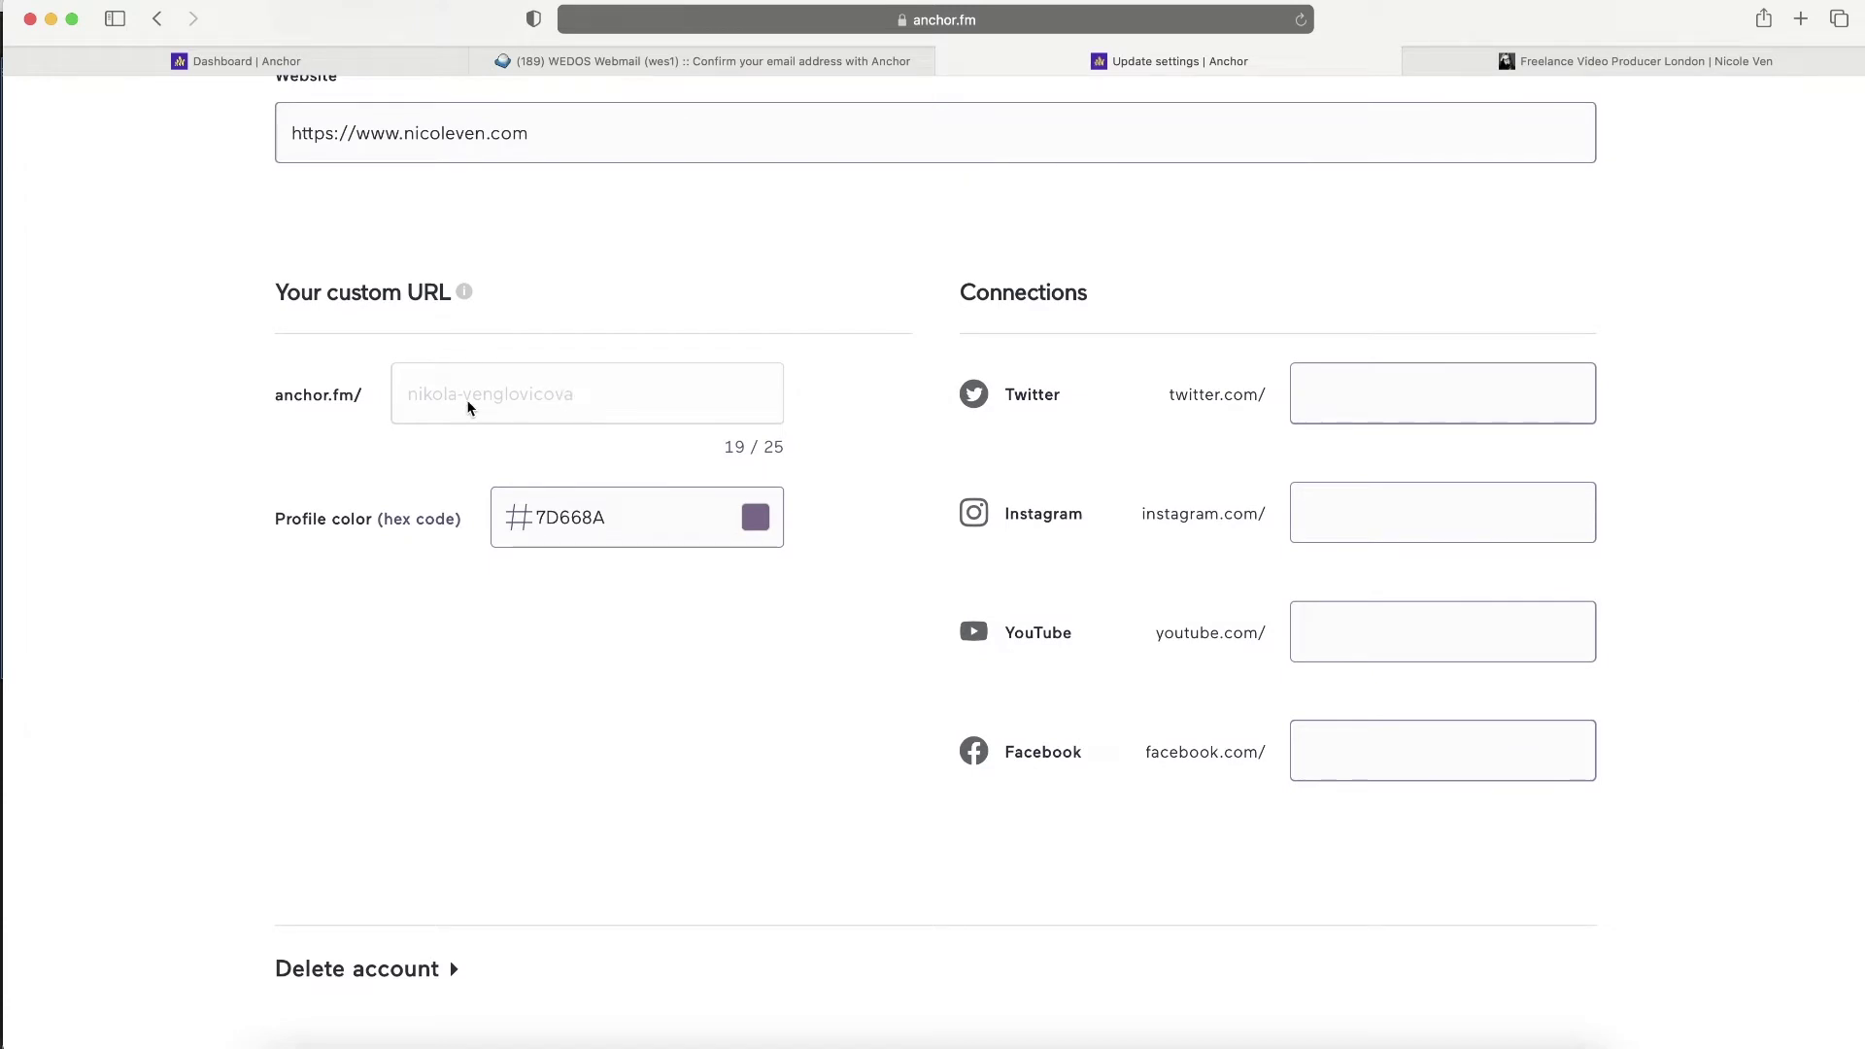
# - Paste Twitter, Instagram, YouTube and Facebook links, save the settings, and return to the dashboard
pyautogui.click(1256, 412)
pyautogui.write('https://twitter.com/Nicole_Ven')
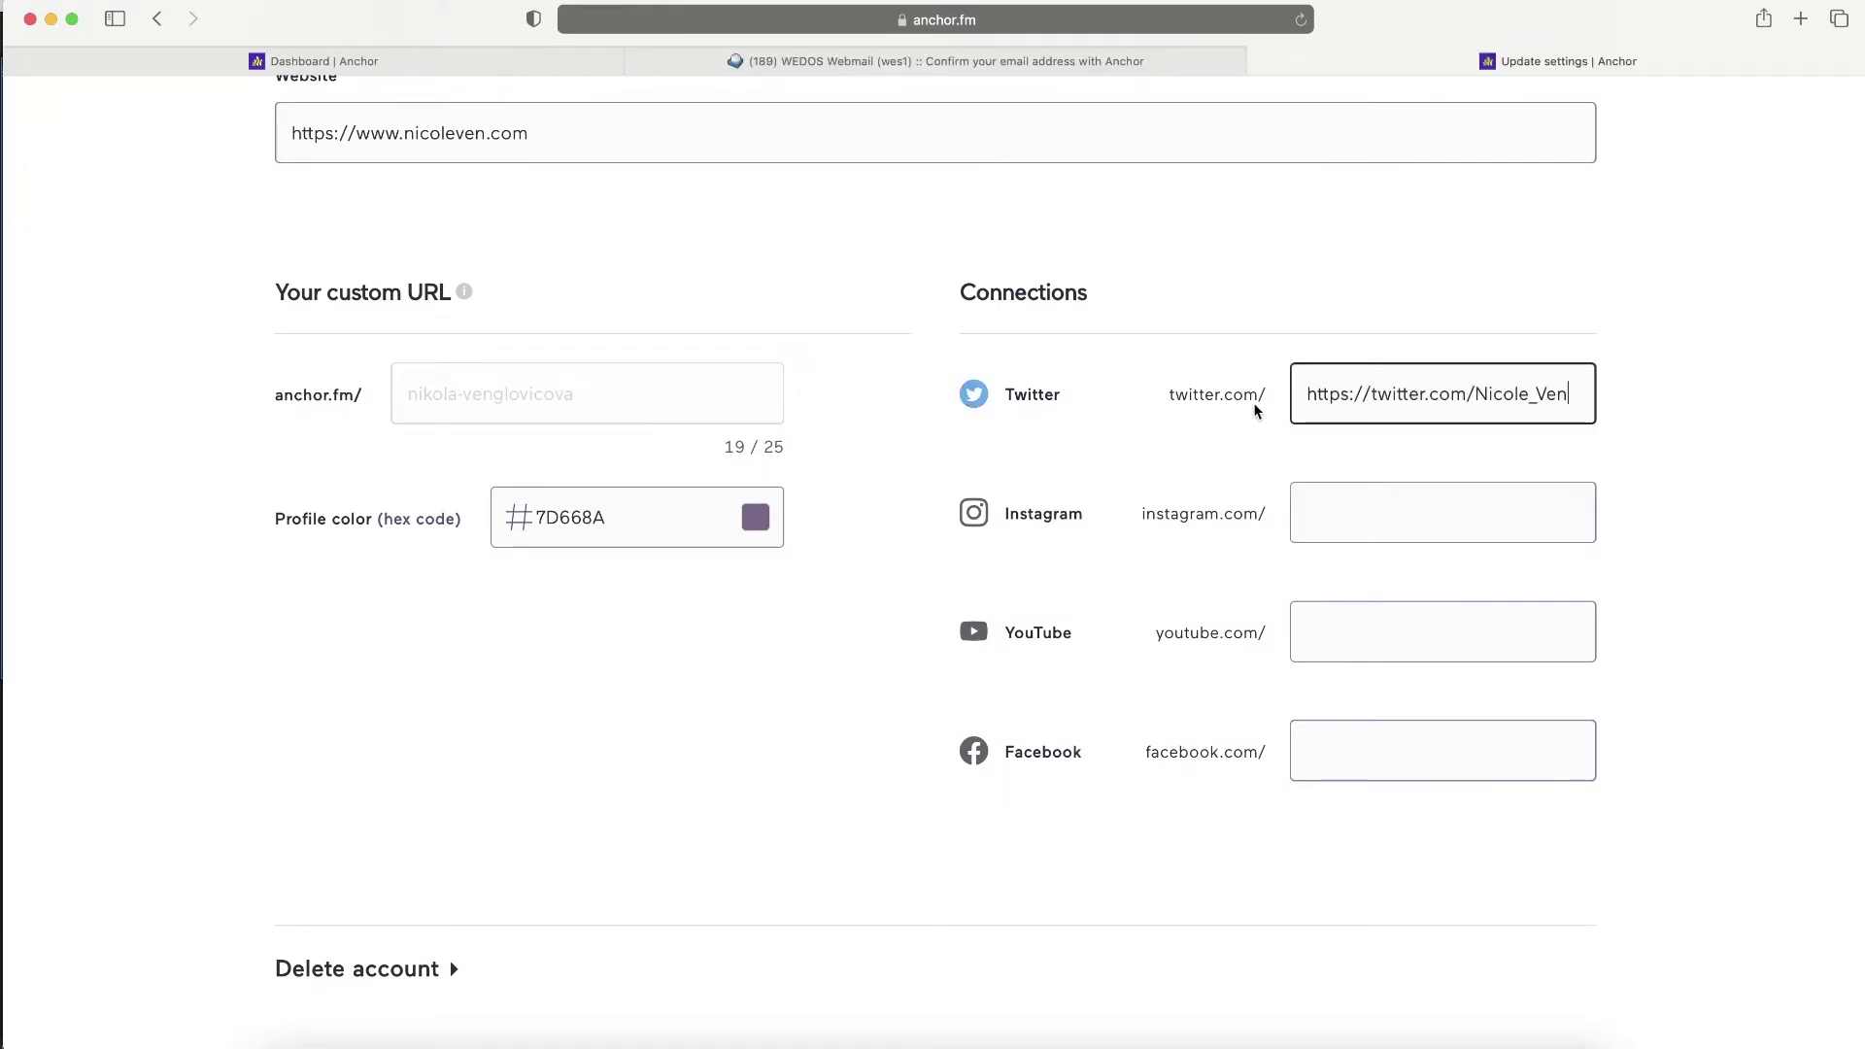
pyautogui.click(1341, 514)
pyautogui.write('https://www.instagram.com/nicole_ven/')
pyautogui.click(1353, 650)
pyautogui.write('https://www.youtube.com/channel/UCnjjBIW-zWEiK9BaCKdA4pA')
pyautogui.click(1419, 765)
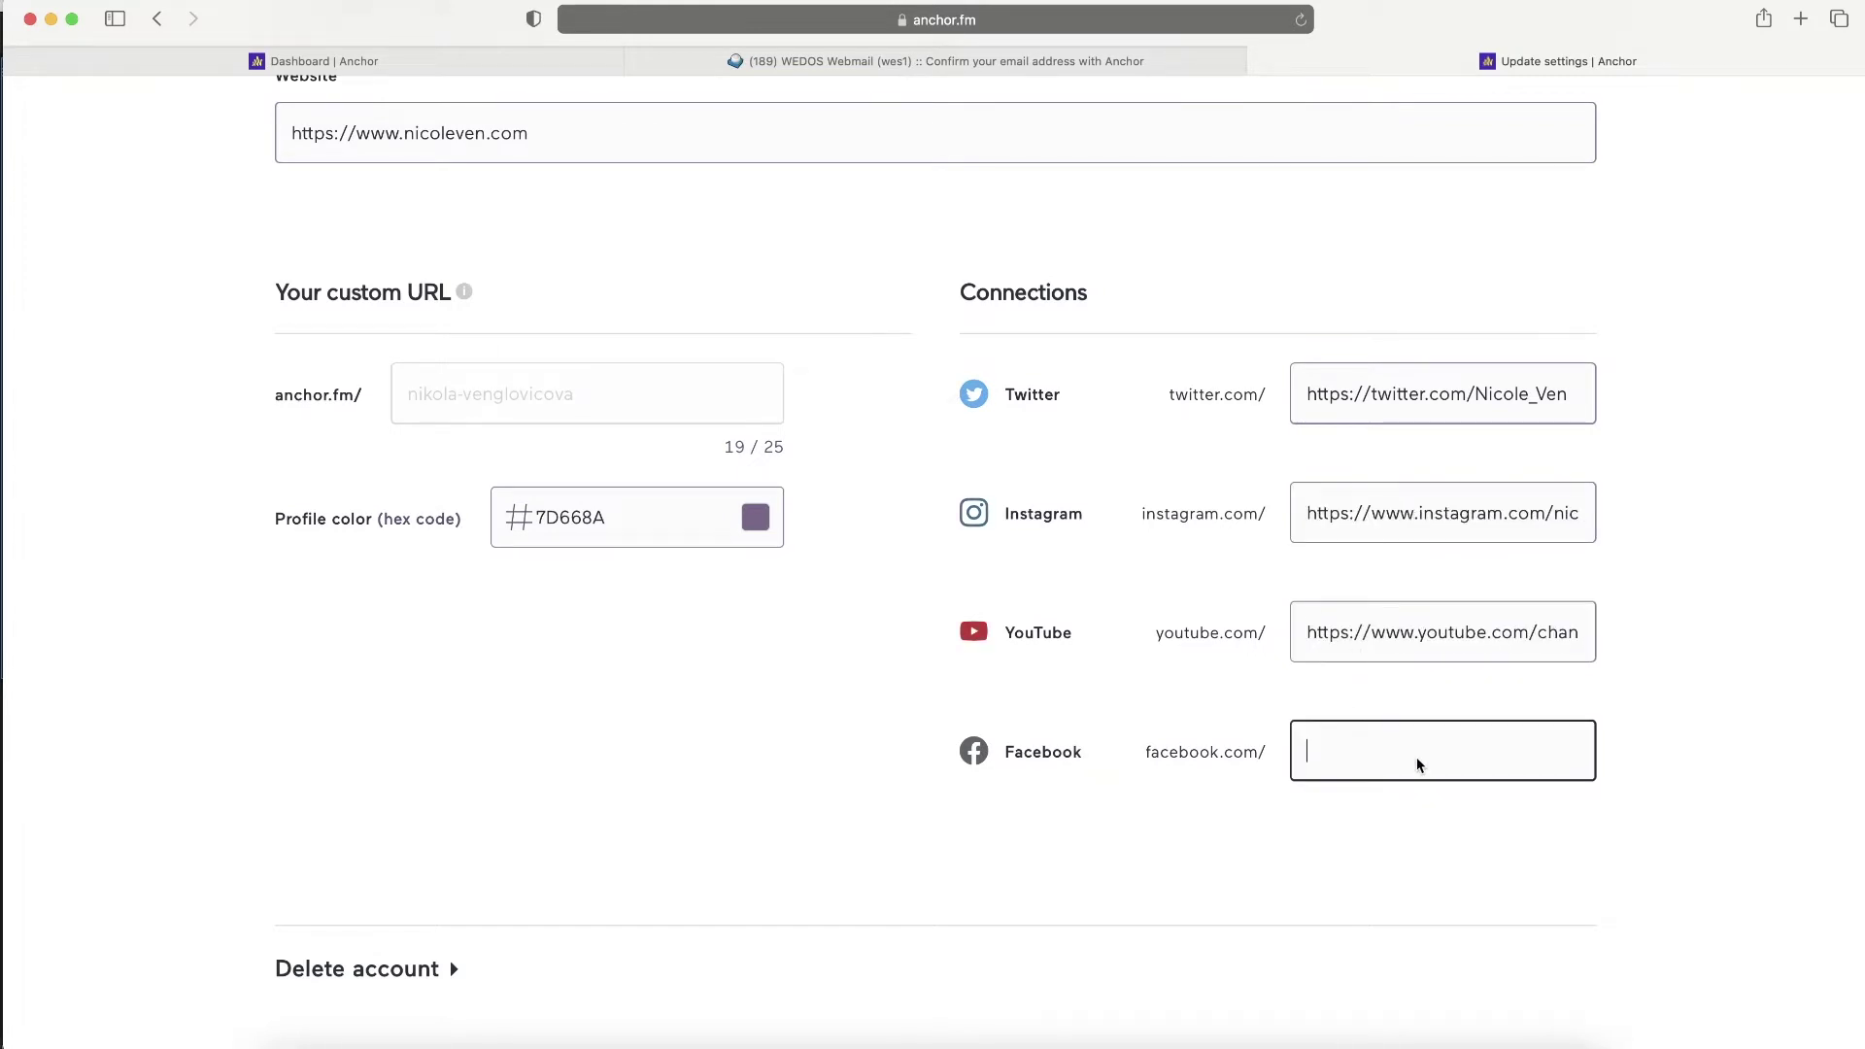
pyautogui.write('https://www.facebook.com/NicoleVenVideos')
pyautogui.scroll(-4, 534, 690)
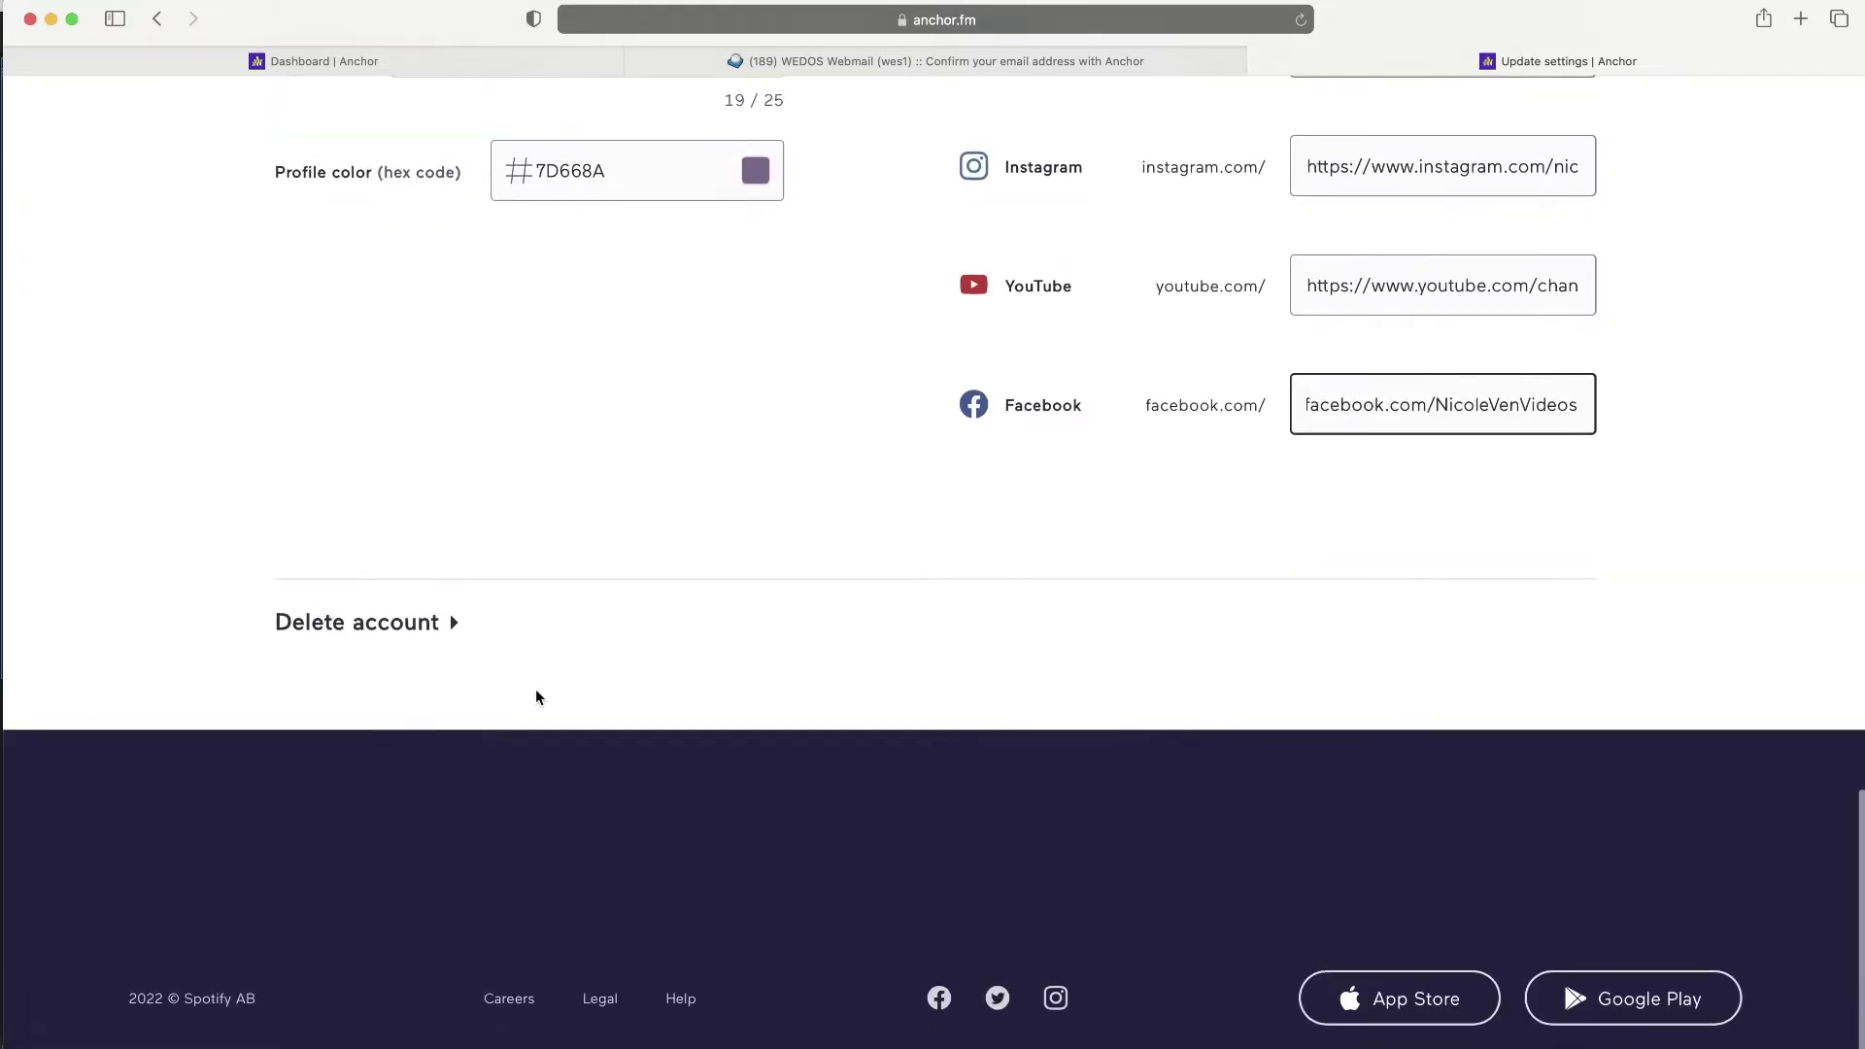
pyautogui.scroll(7, 686, 418)
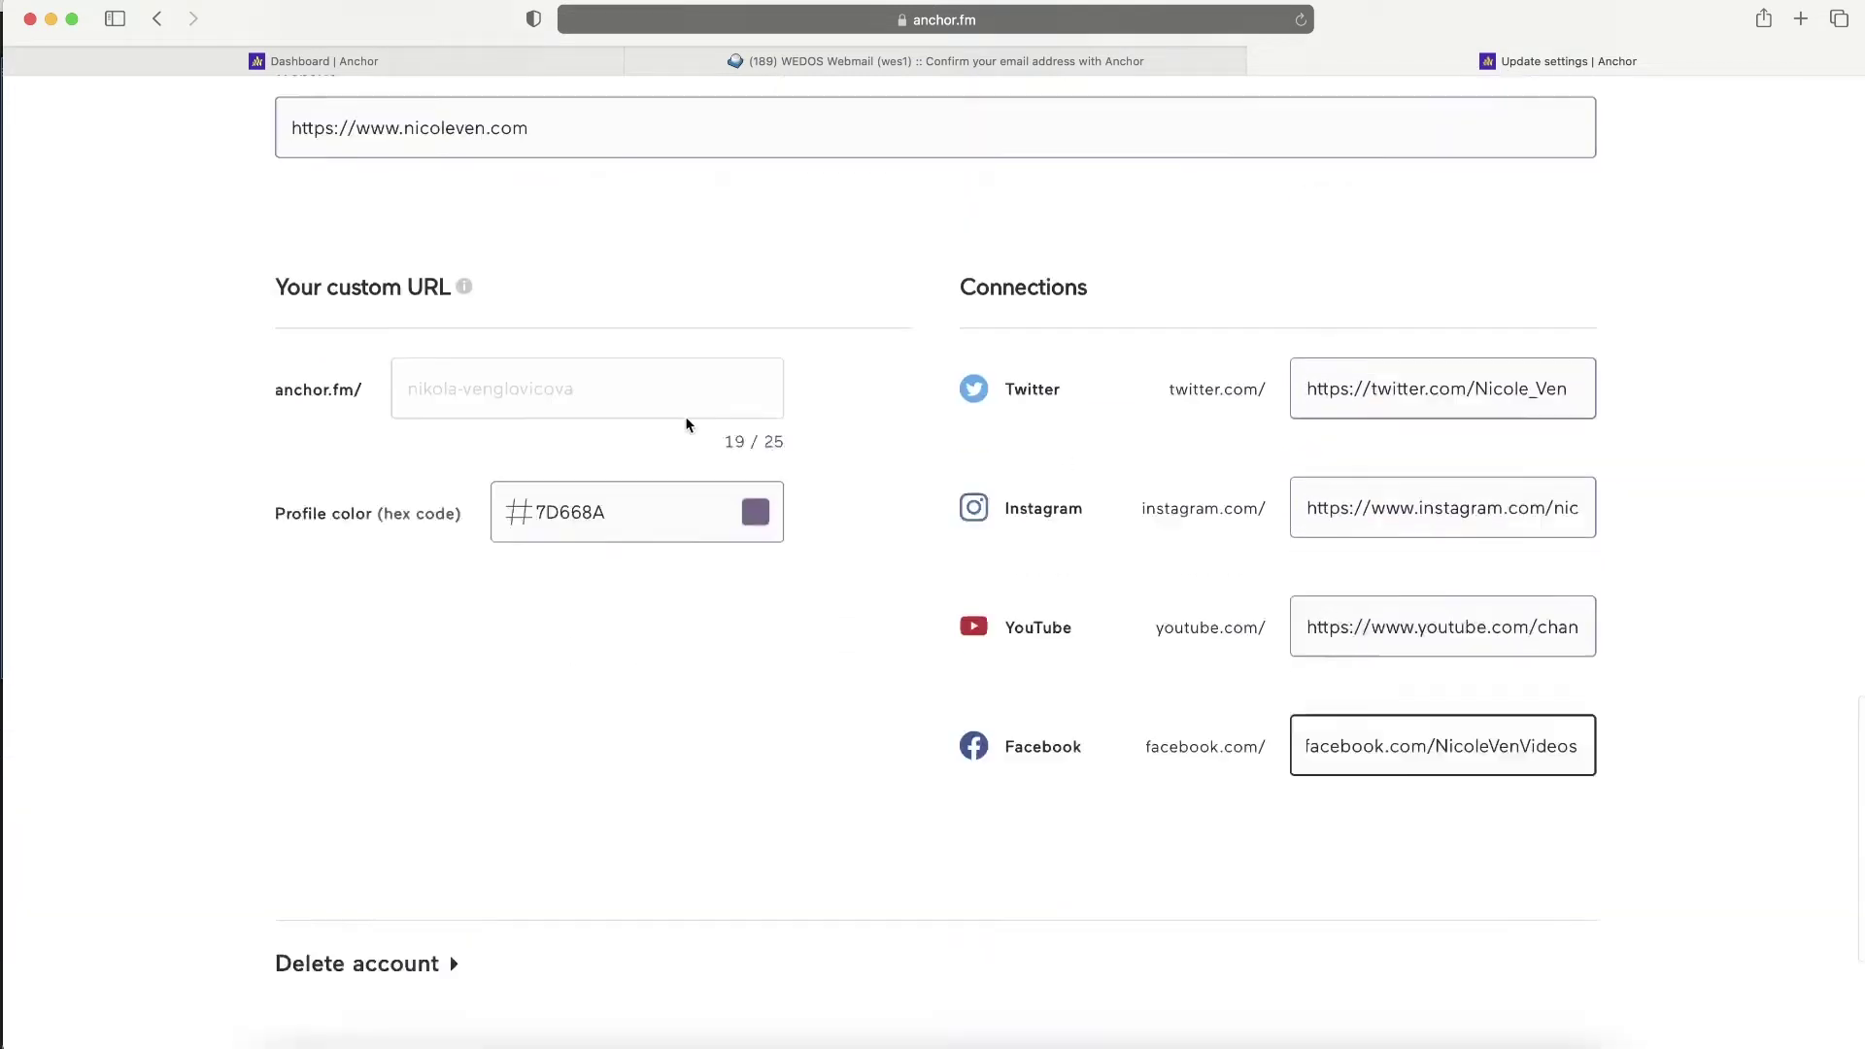
pyautogui.scroll(12, 686, 418)
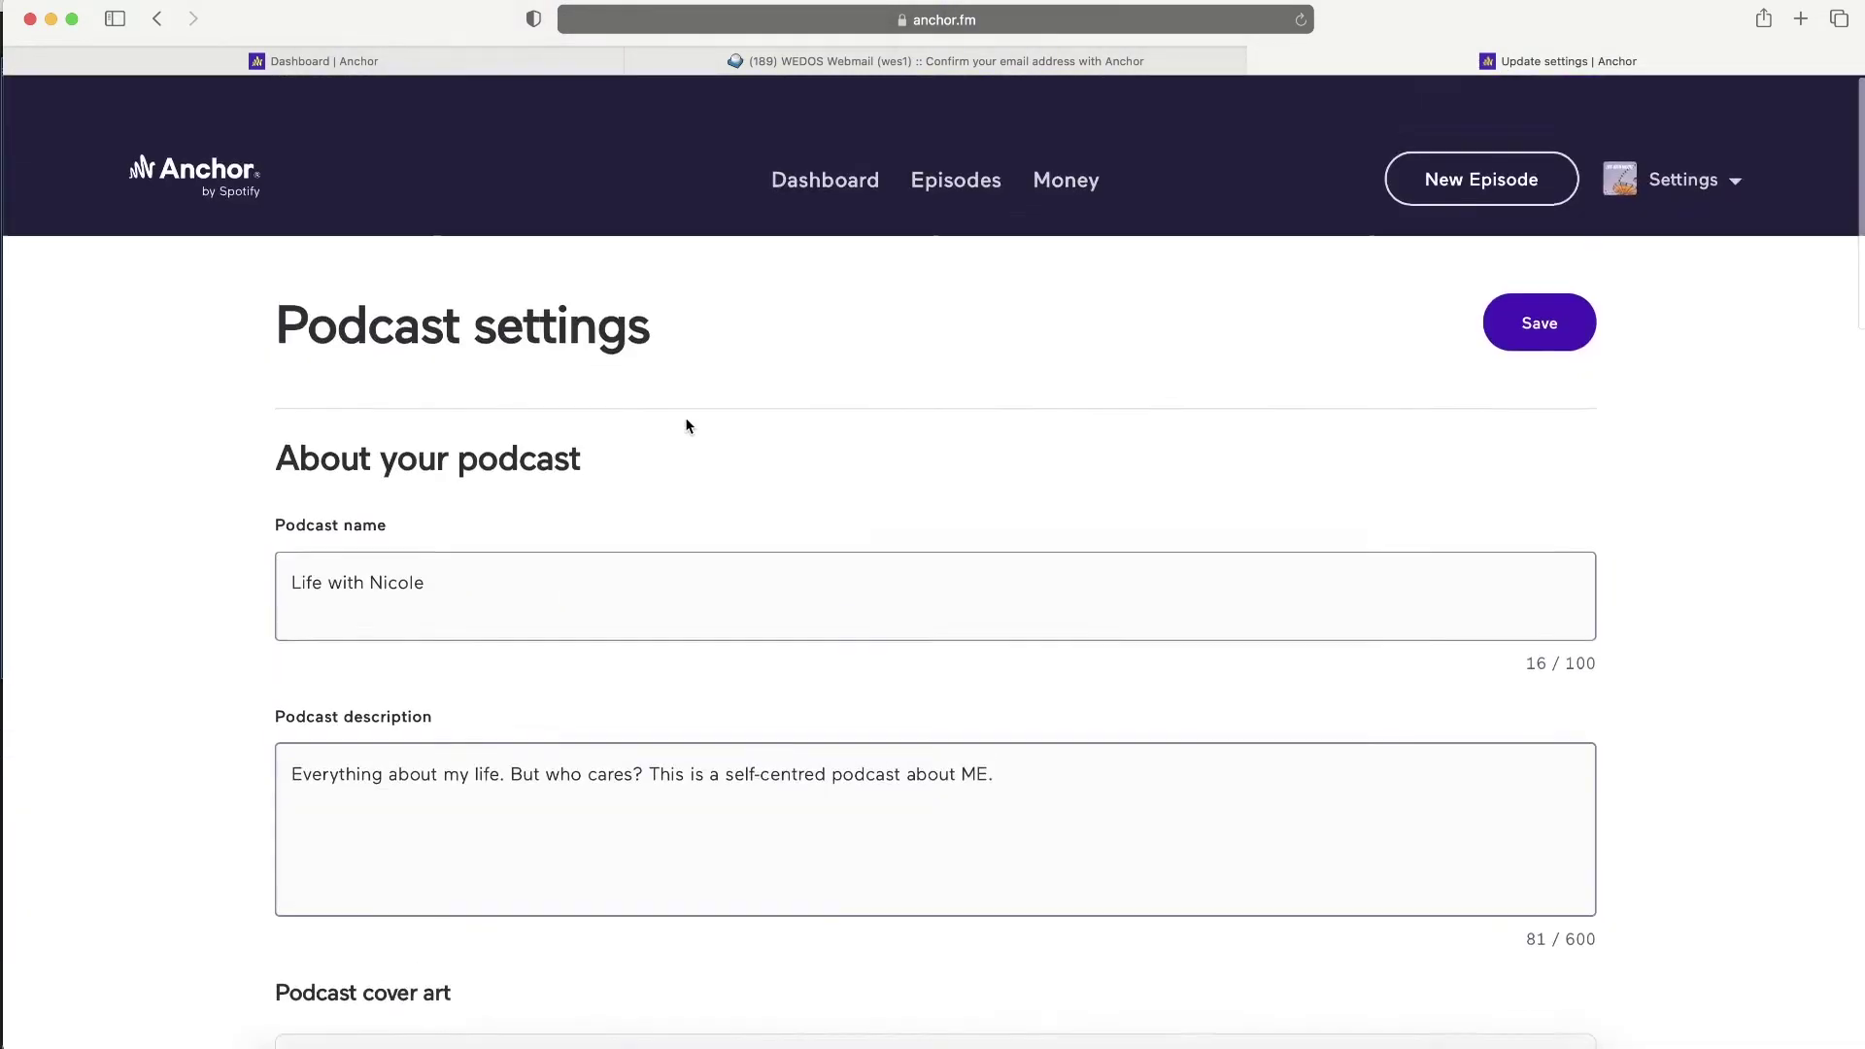
pyautogui.click(1533, 276)
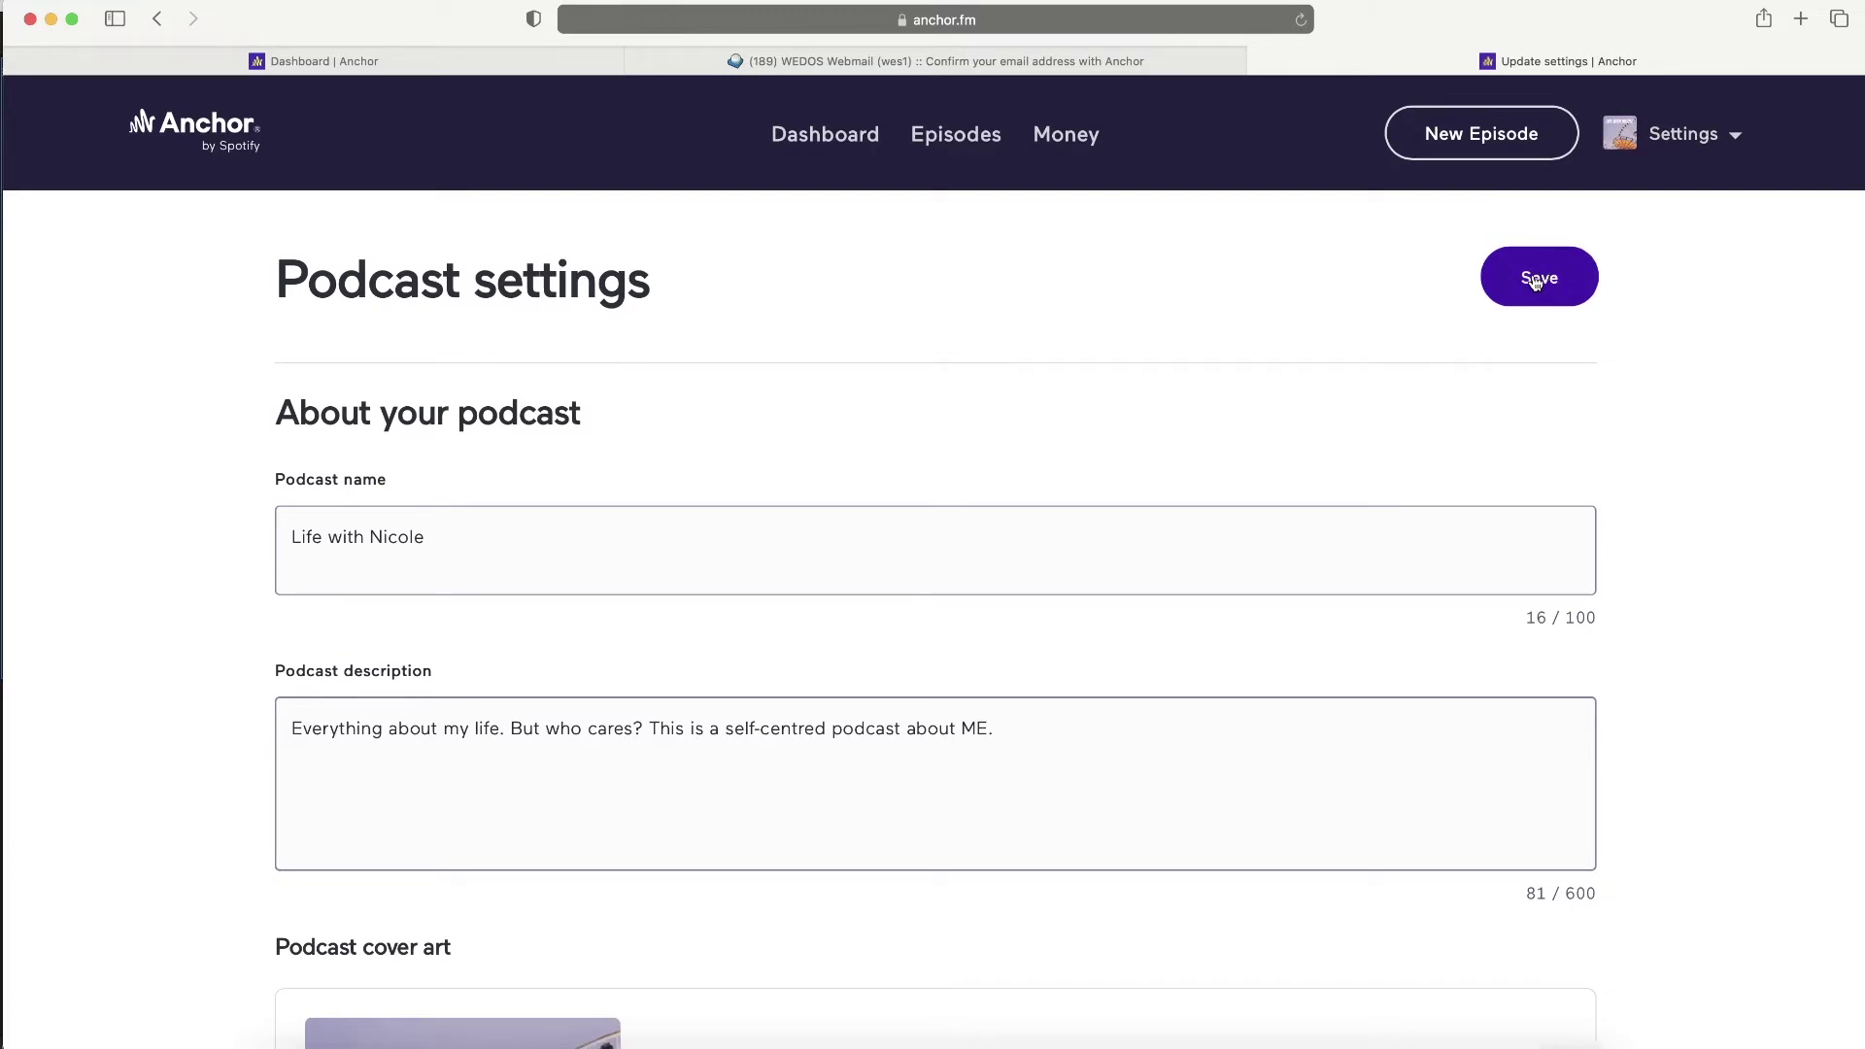
pyautogui.click(813, 141)
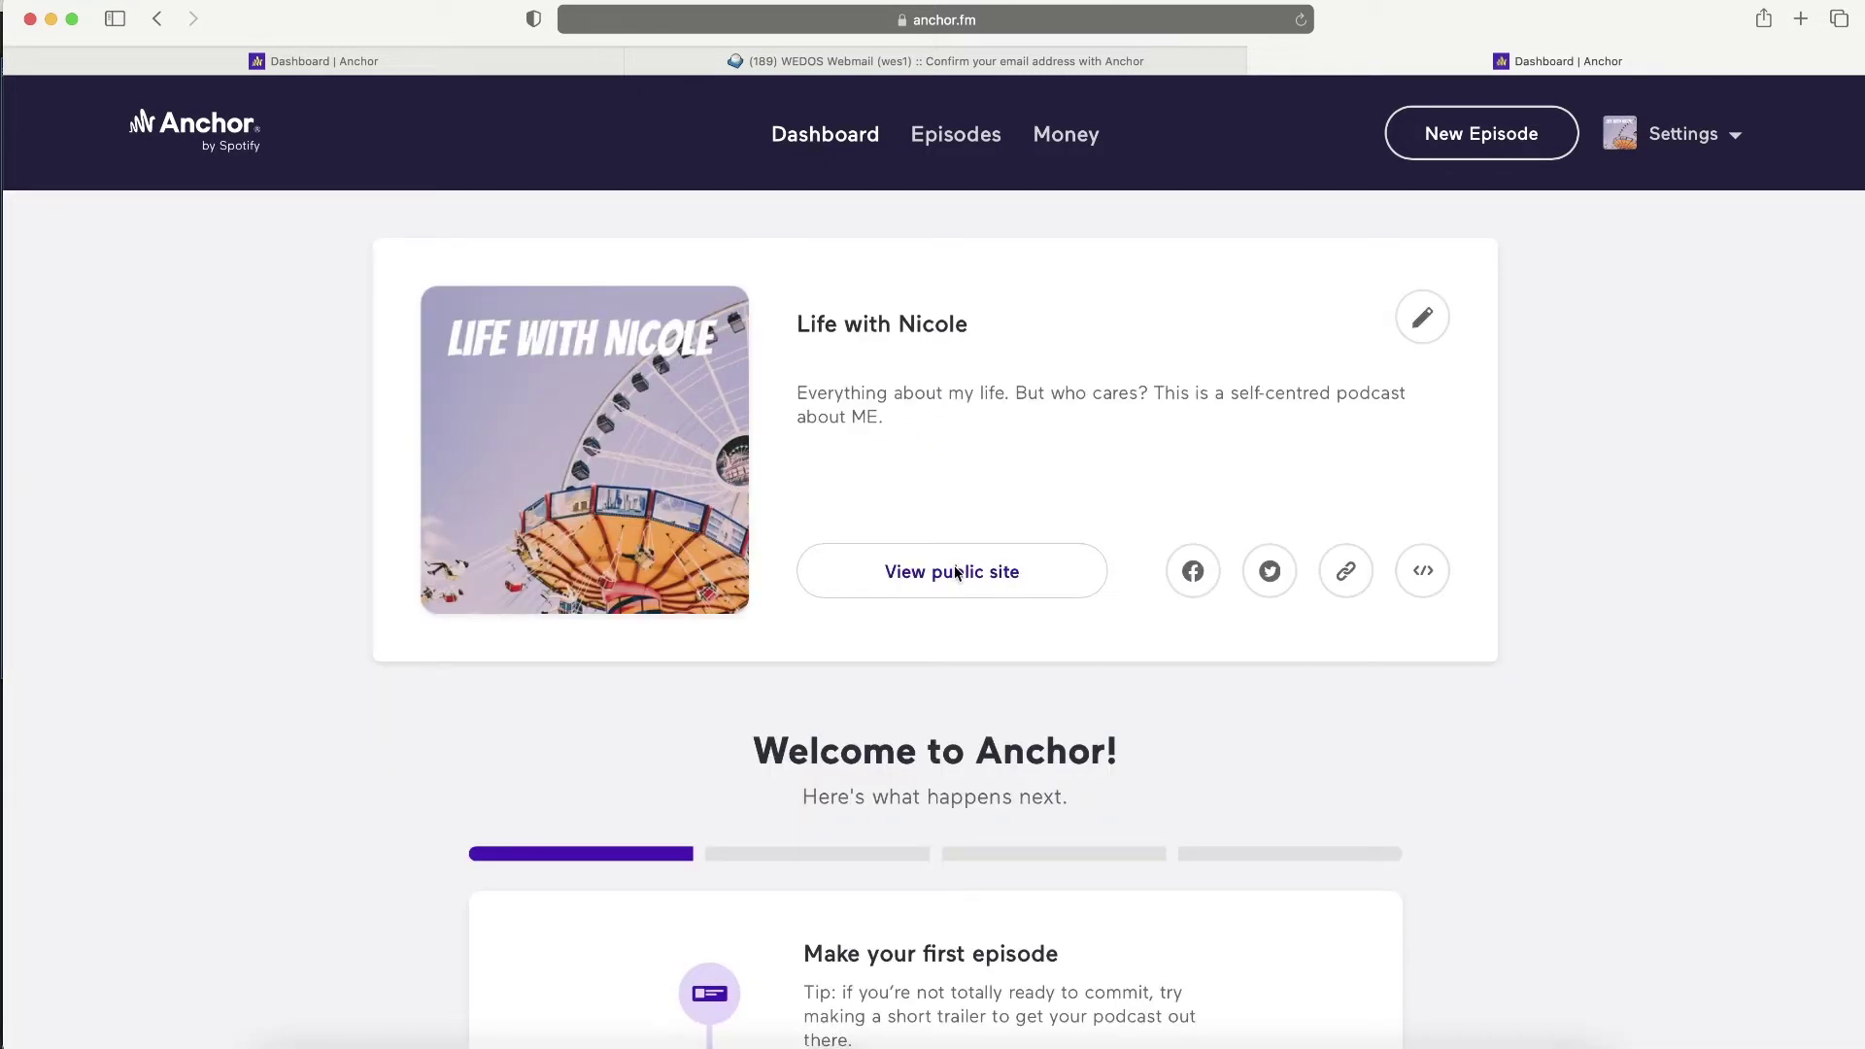
# - View the podcast's public page showing 'Podcast Unavailable', then close it
pyautogui.click(956, 573)
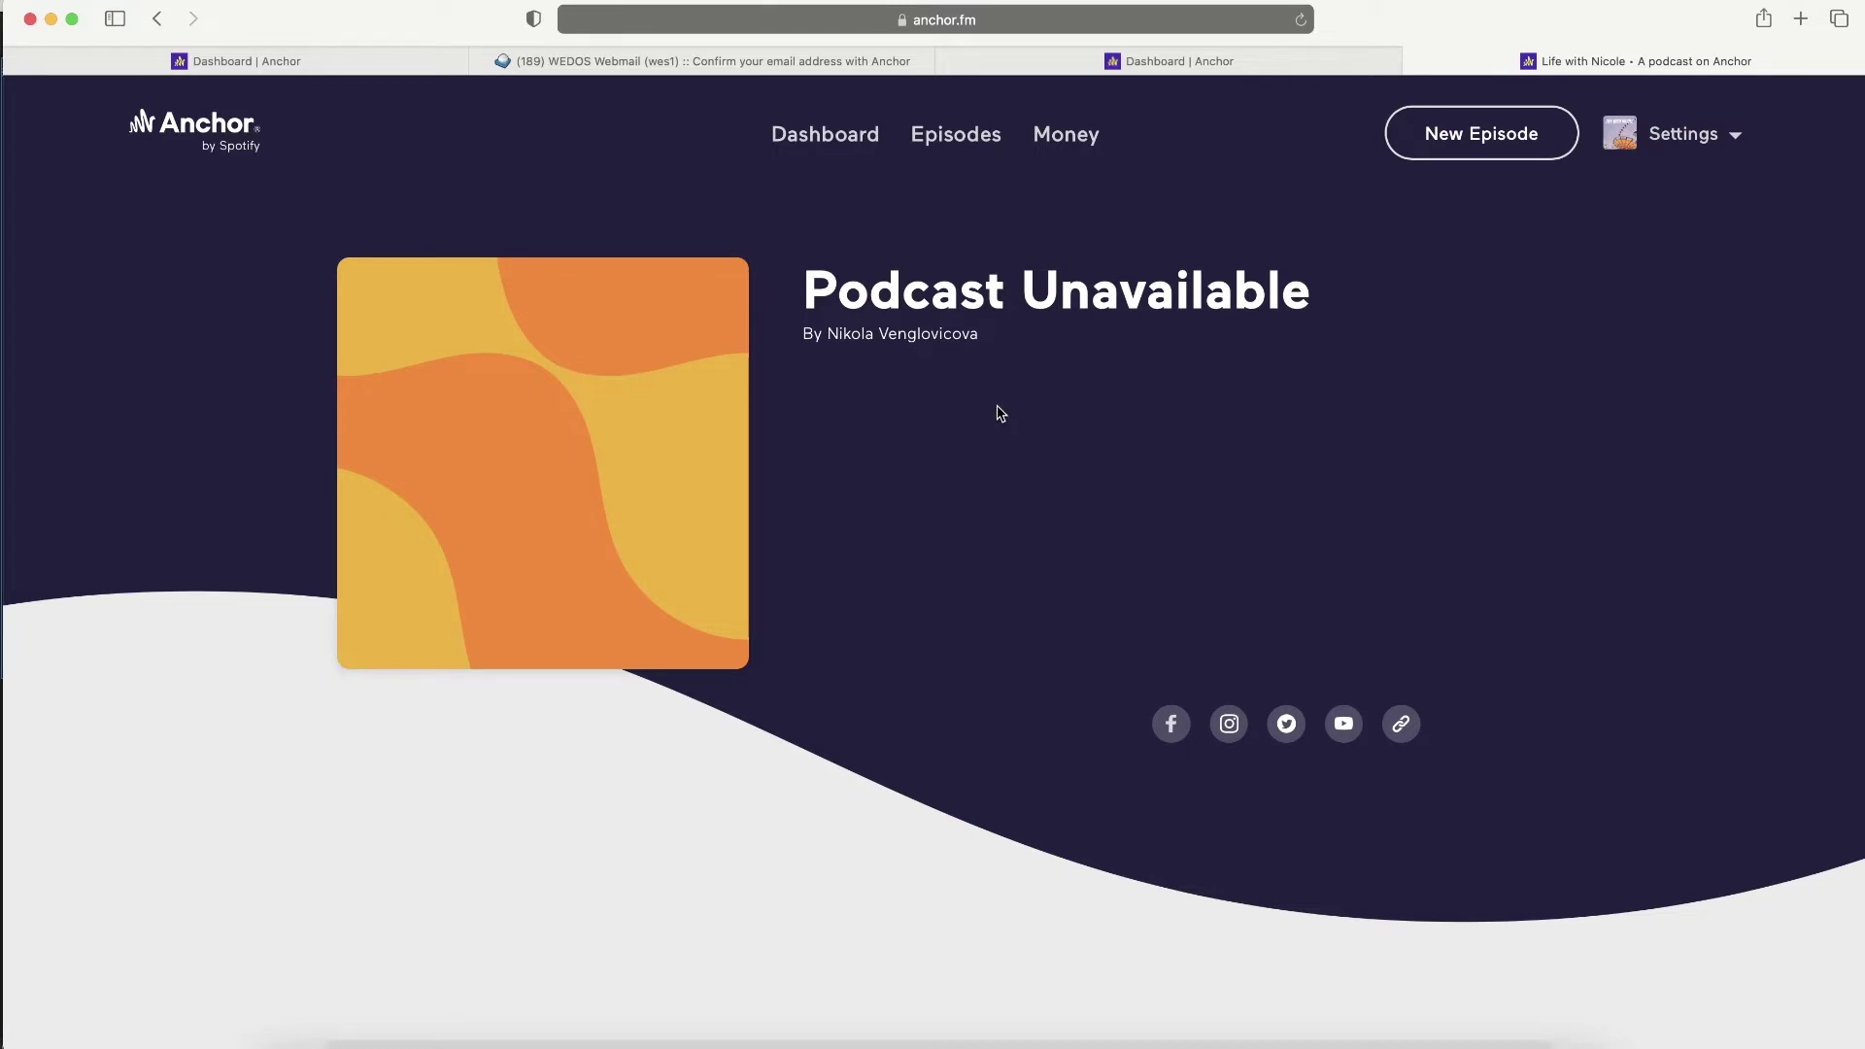
pyautogui.scroll(-3, 1000, 413)
pyautogui.press('super+w')
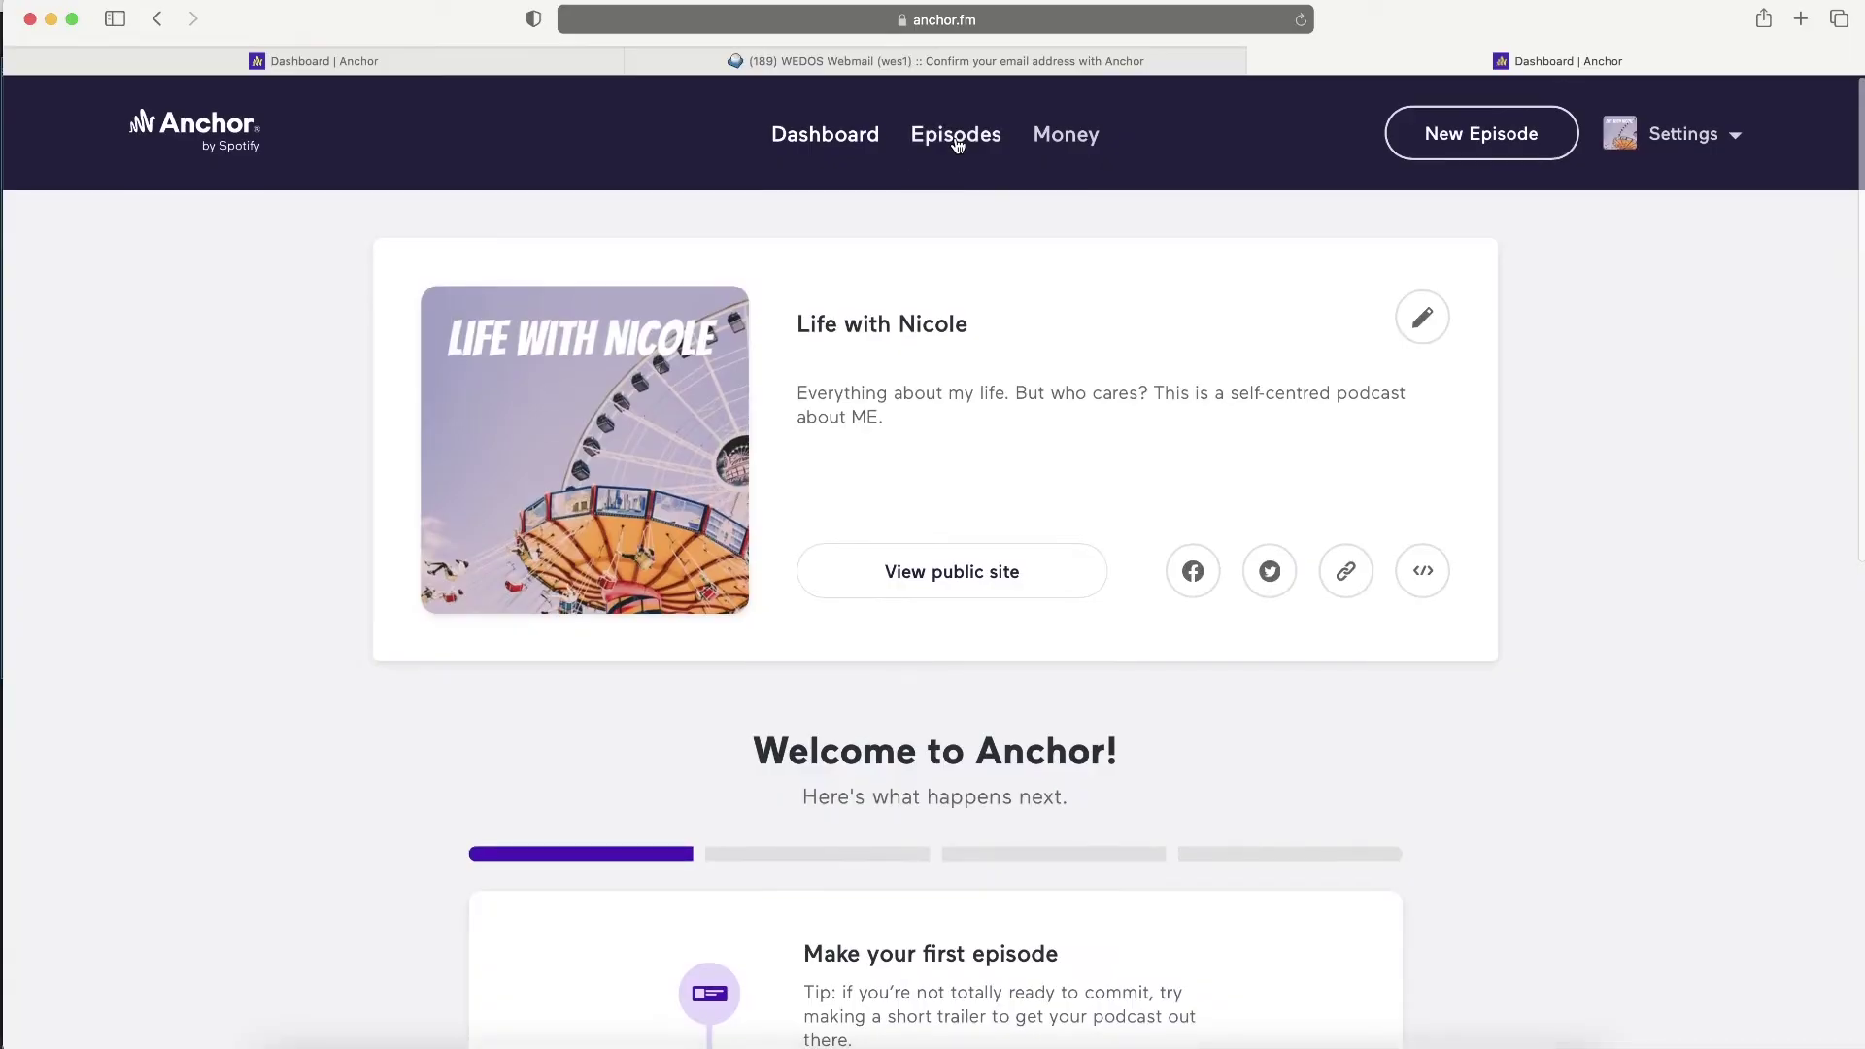
# - Create a new episode recorded in the browser, allowing microphone access
pyautogui.click(957, 136)
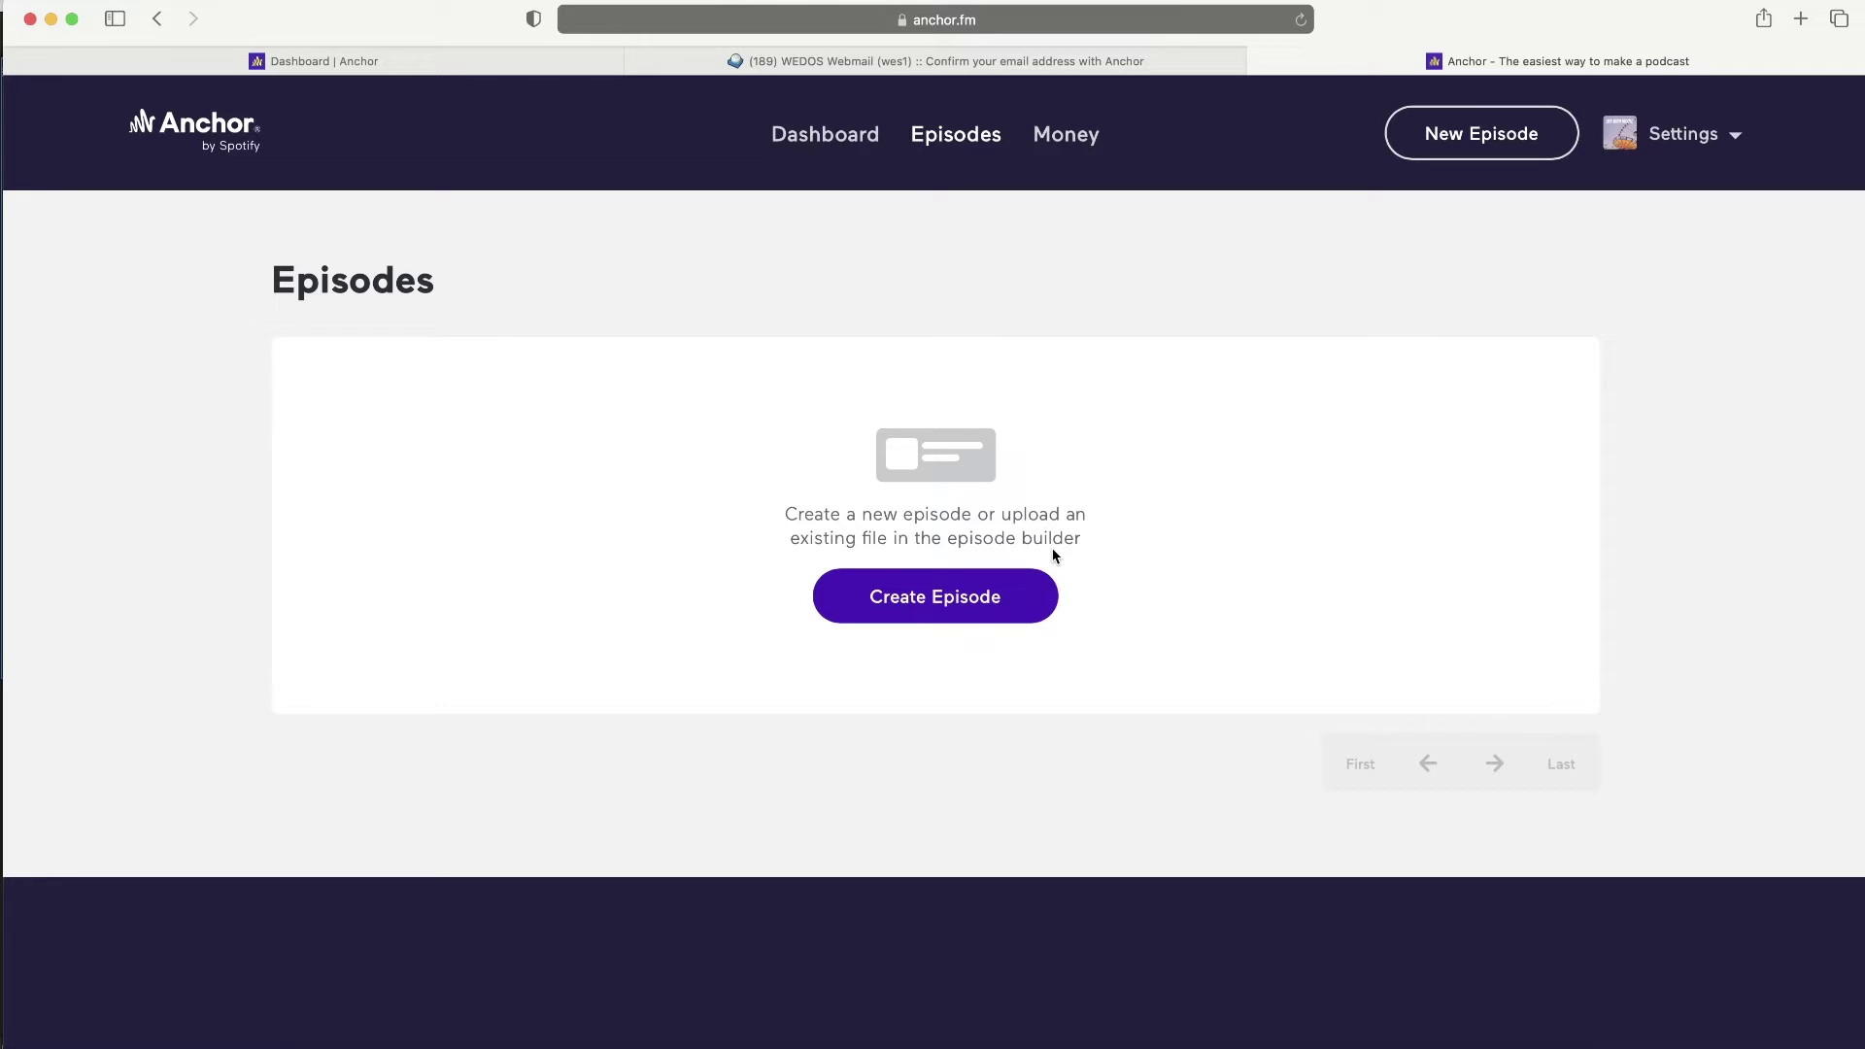
pyautogui.click(947, 599)
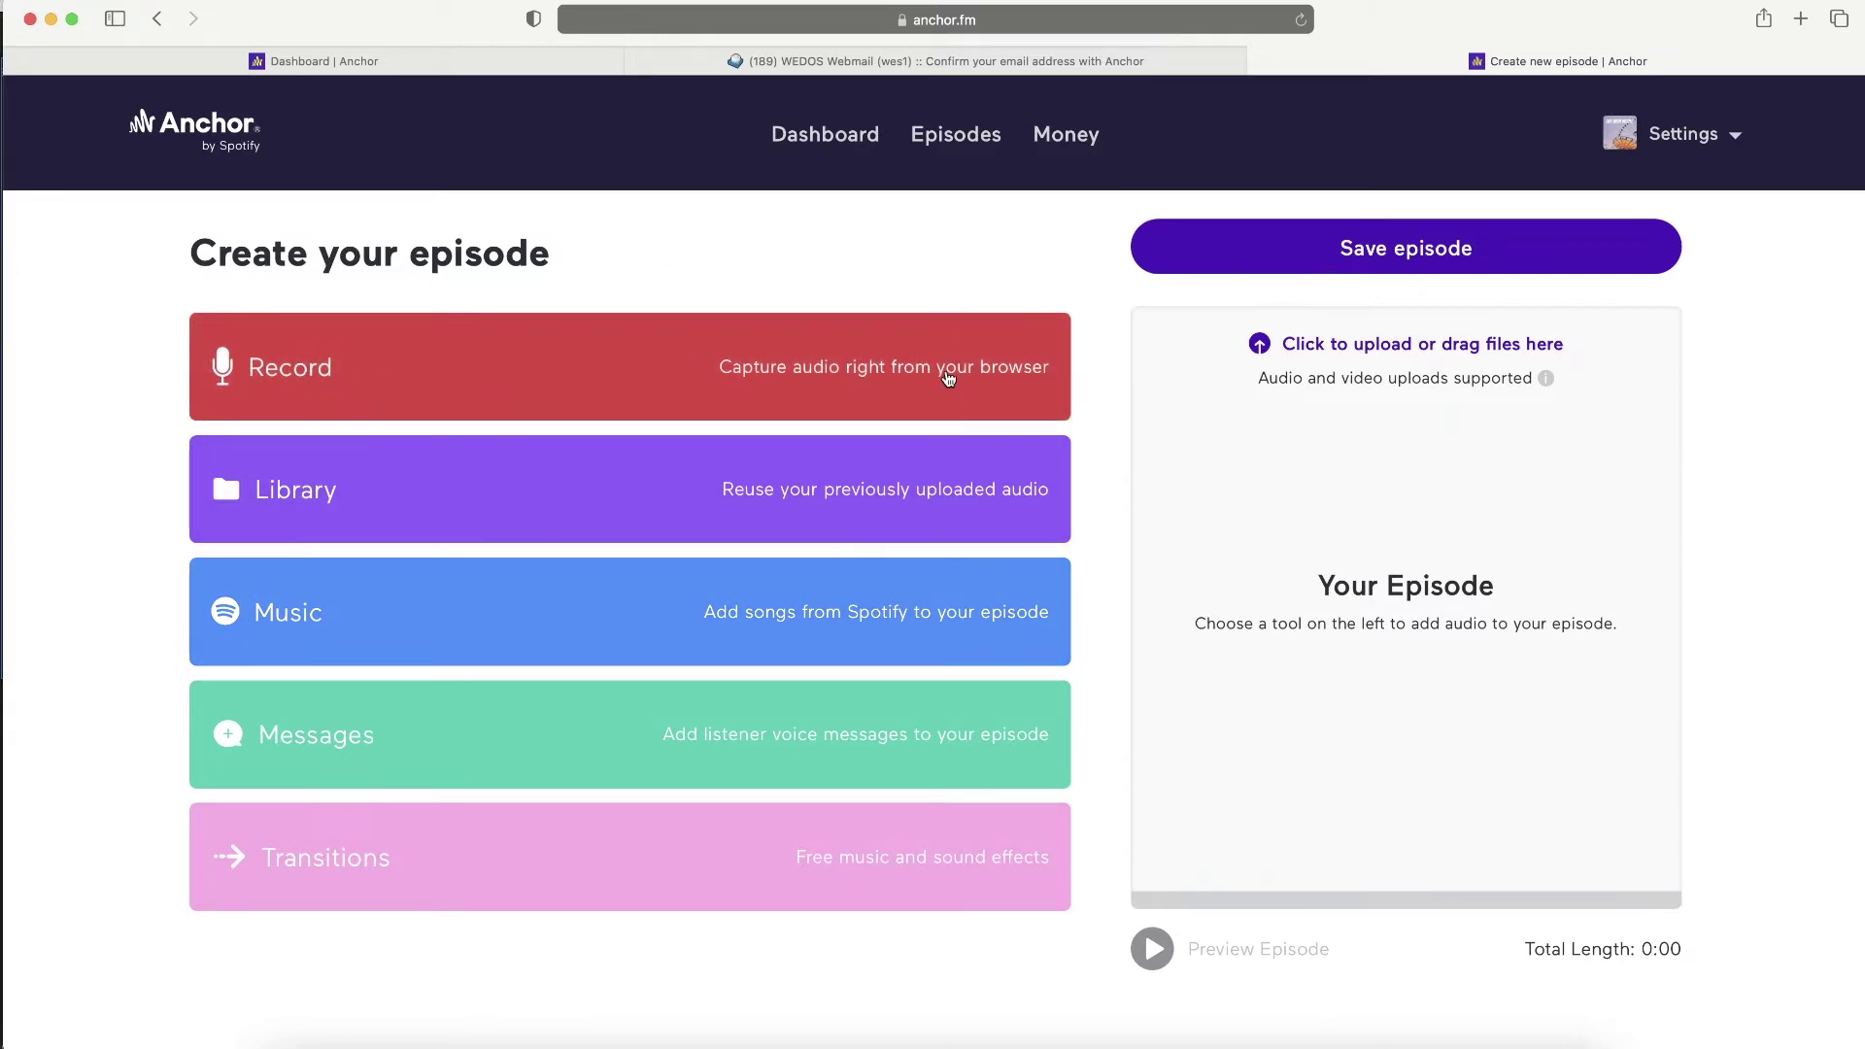
pyautogui.click(634, 373)
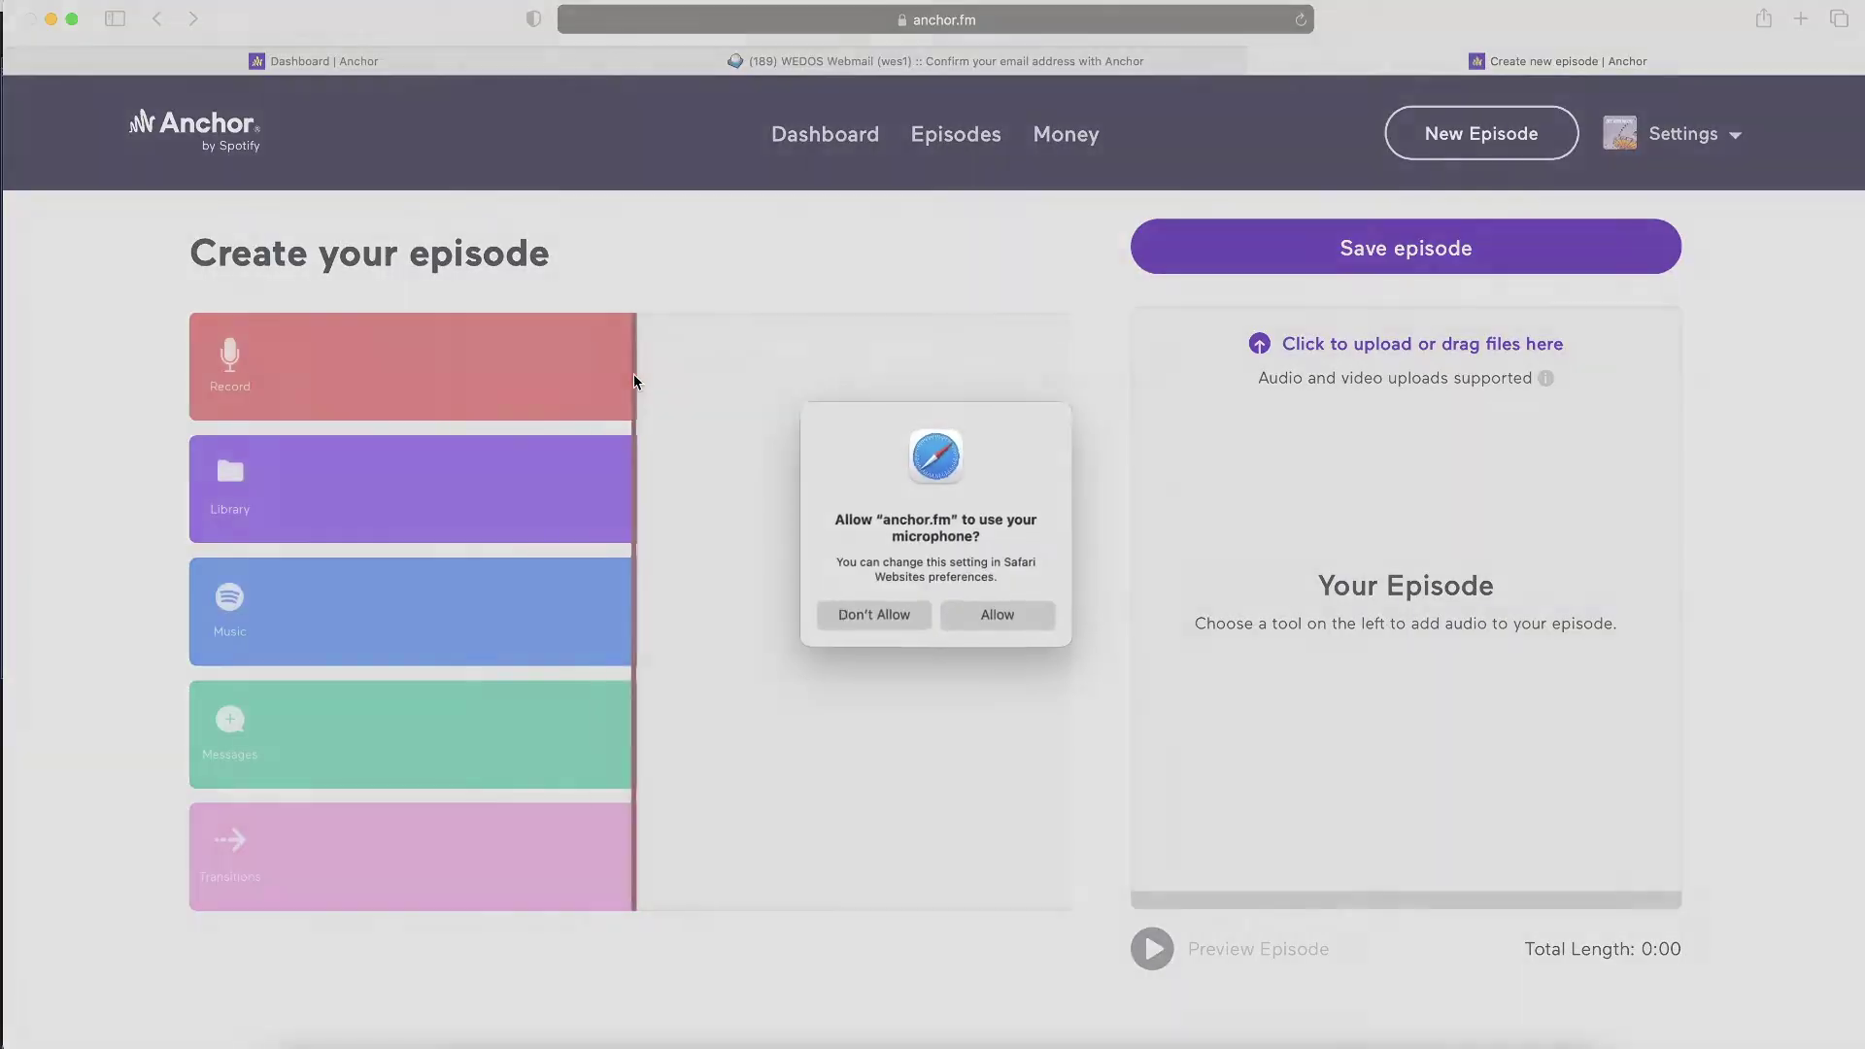
pyautogui.click(1003, 616)
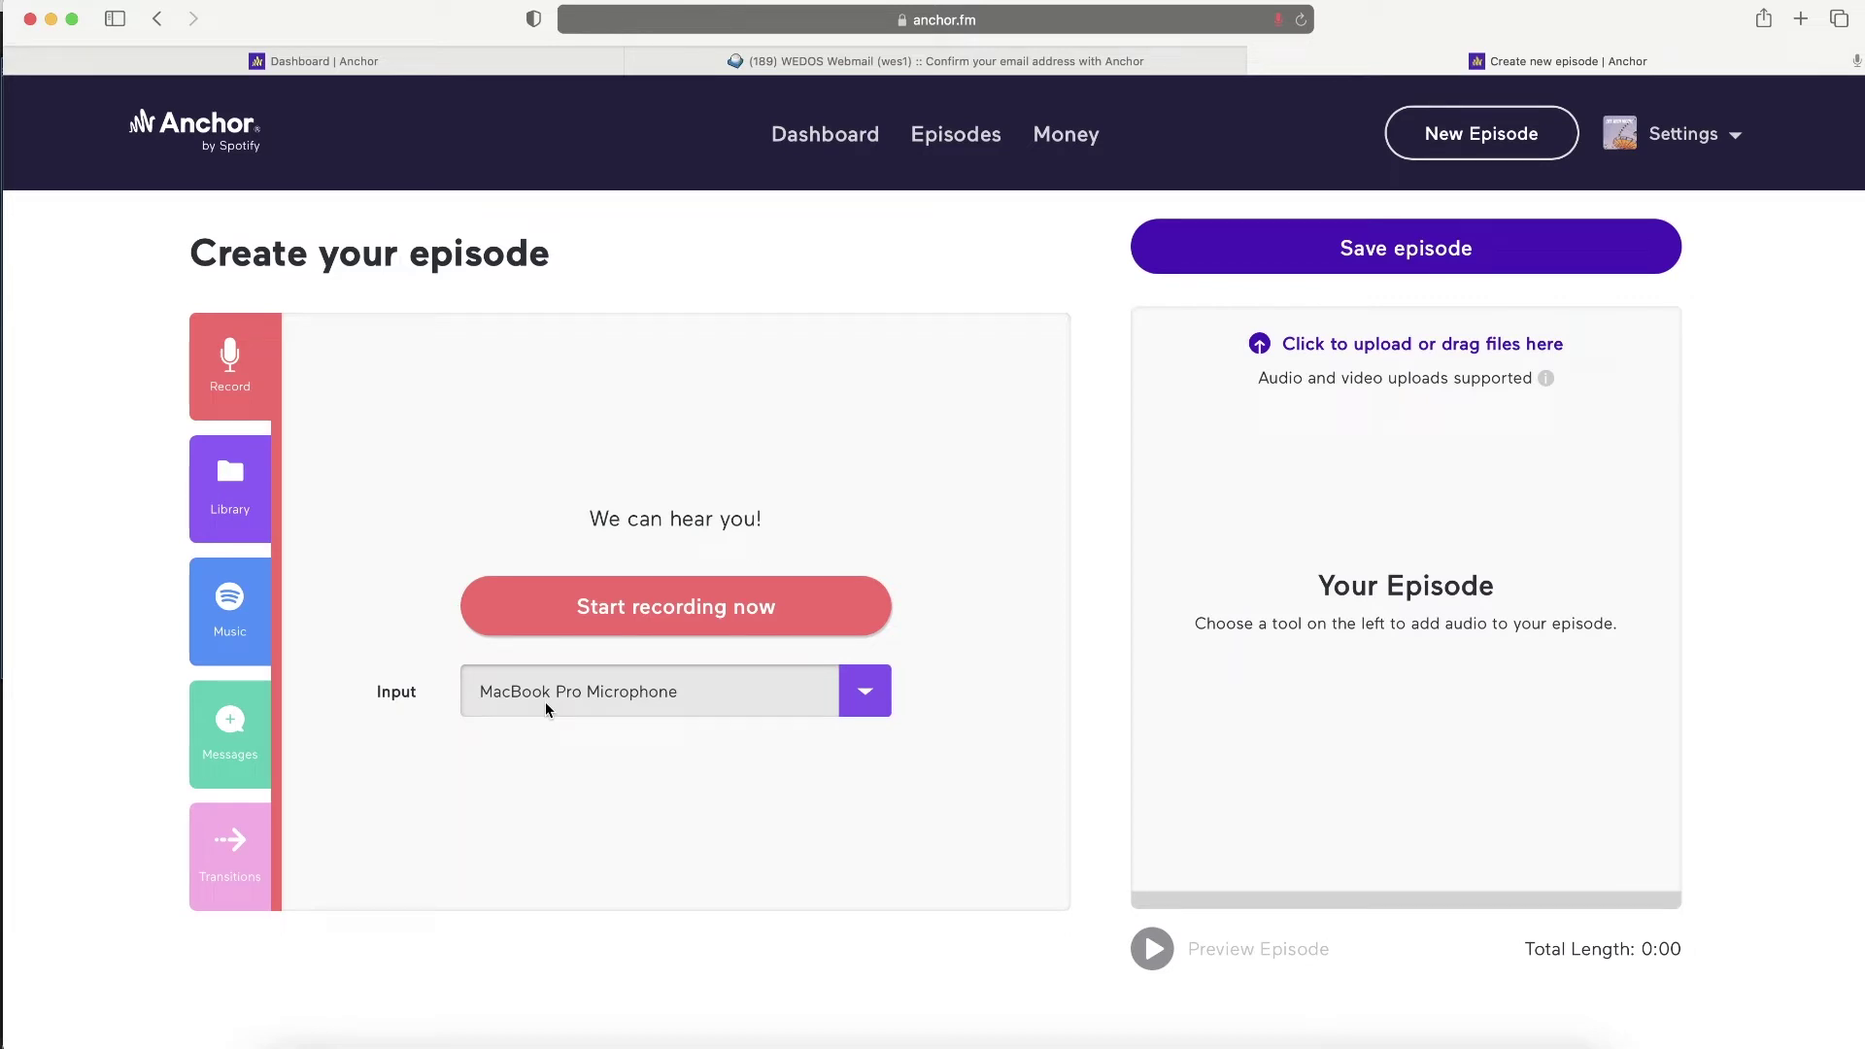
# - Select USB PnP Audio Device as the input and start recording the trailer
pyautogui.click(859, 690)
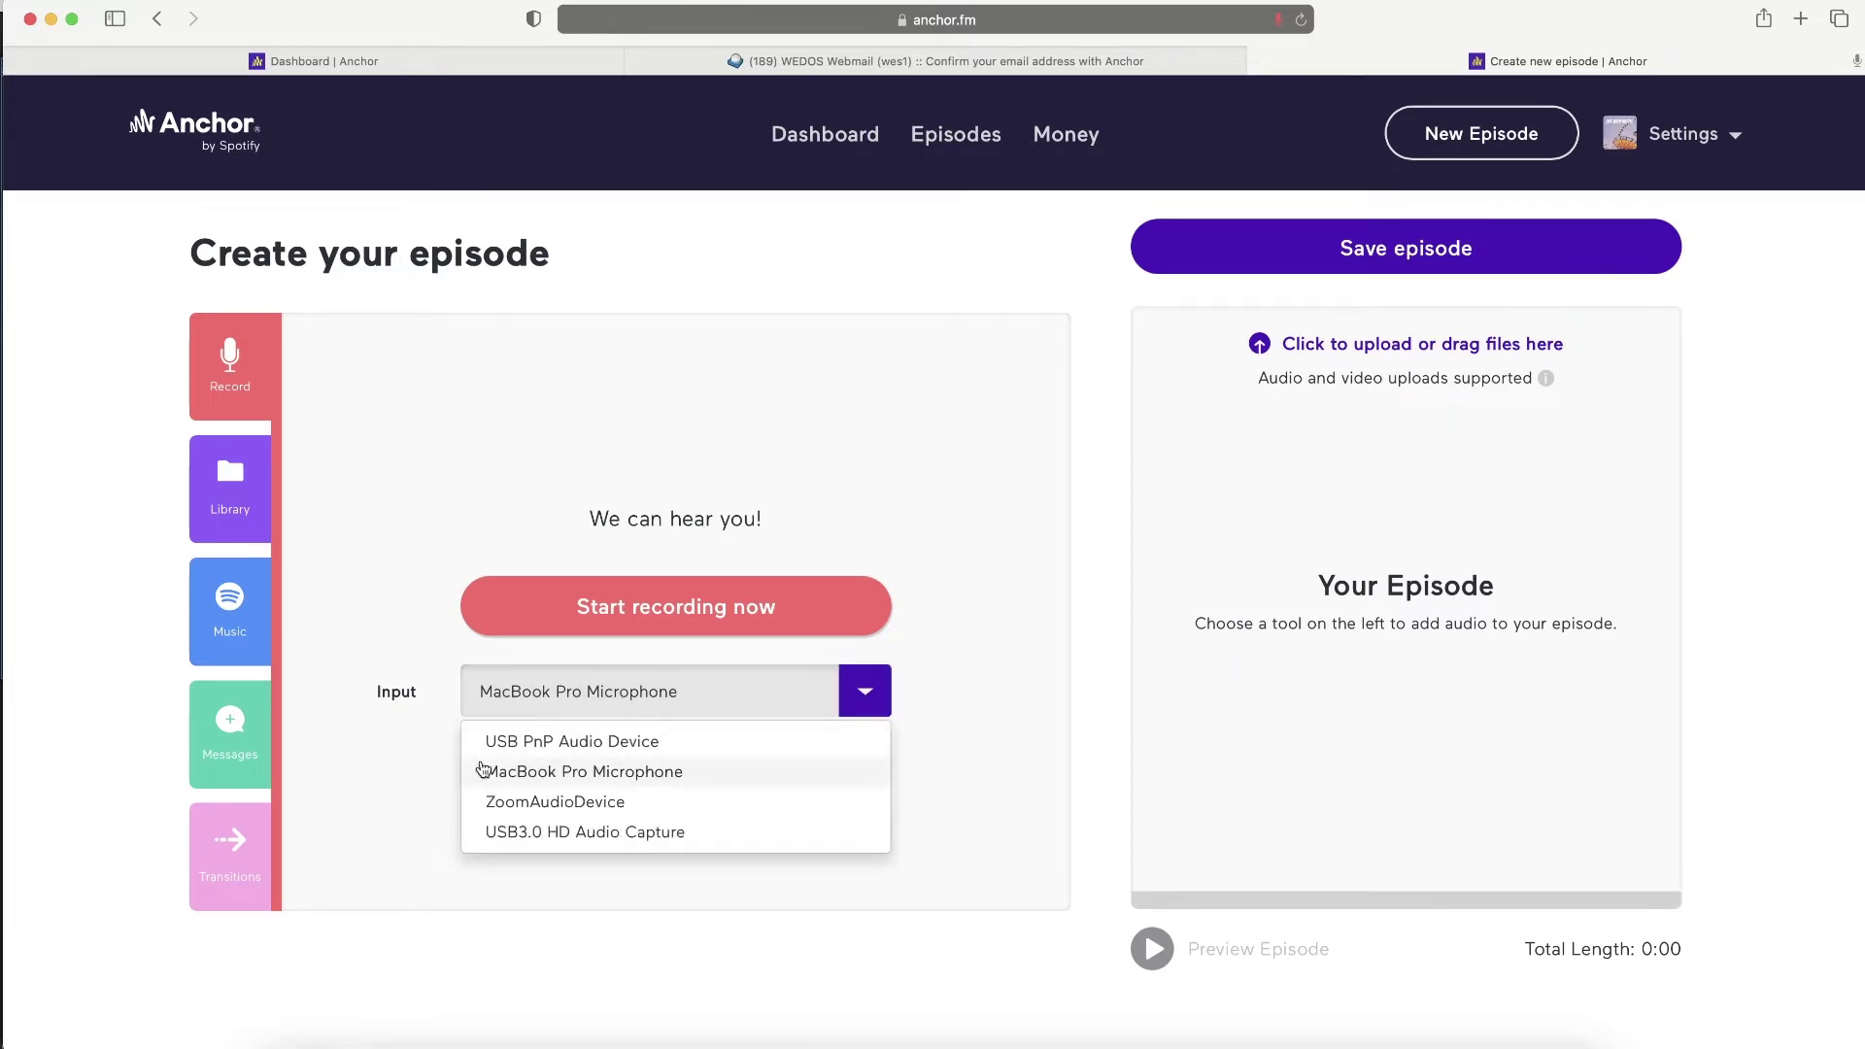
pyautogui.click(600, 743)
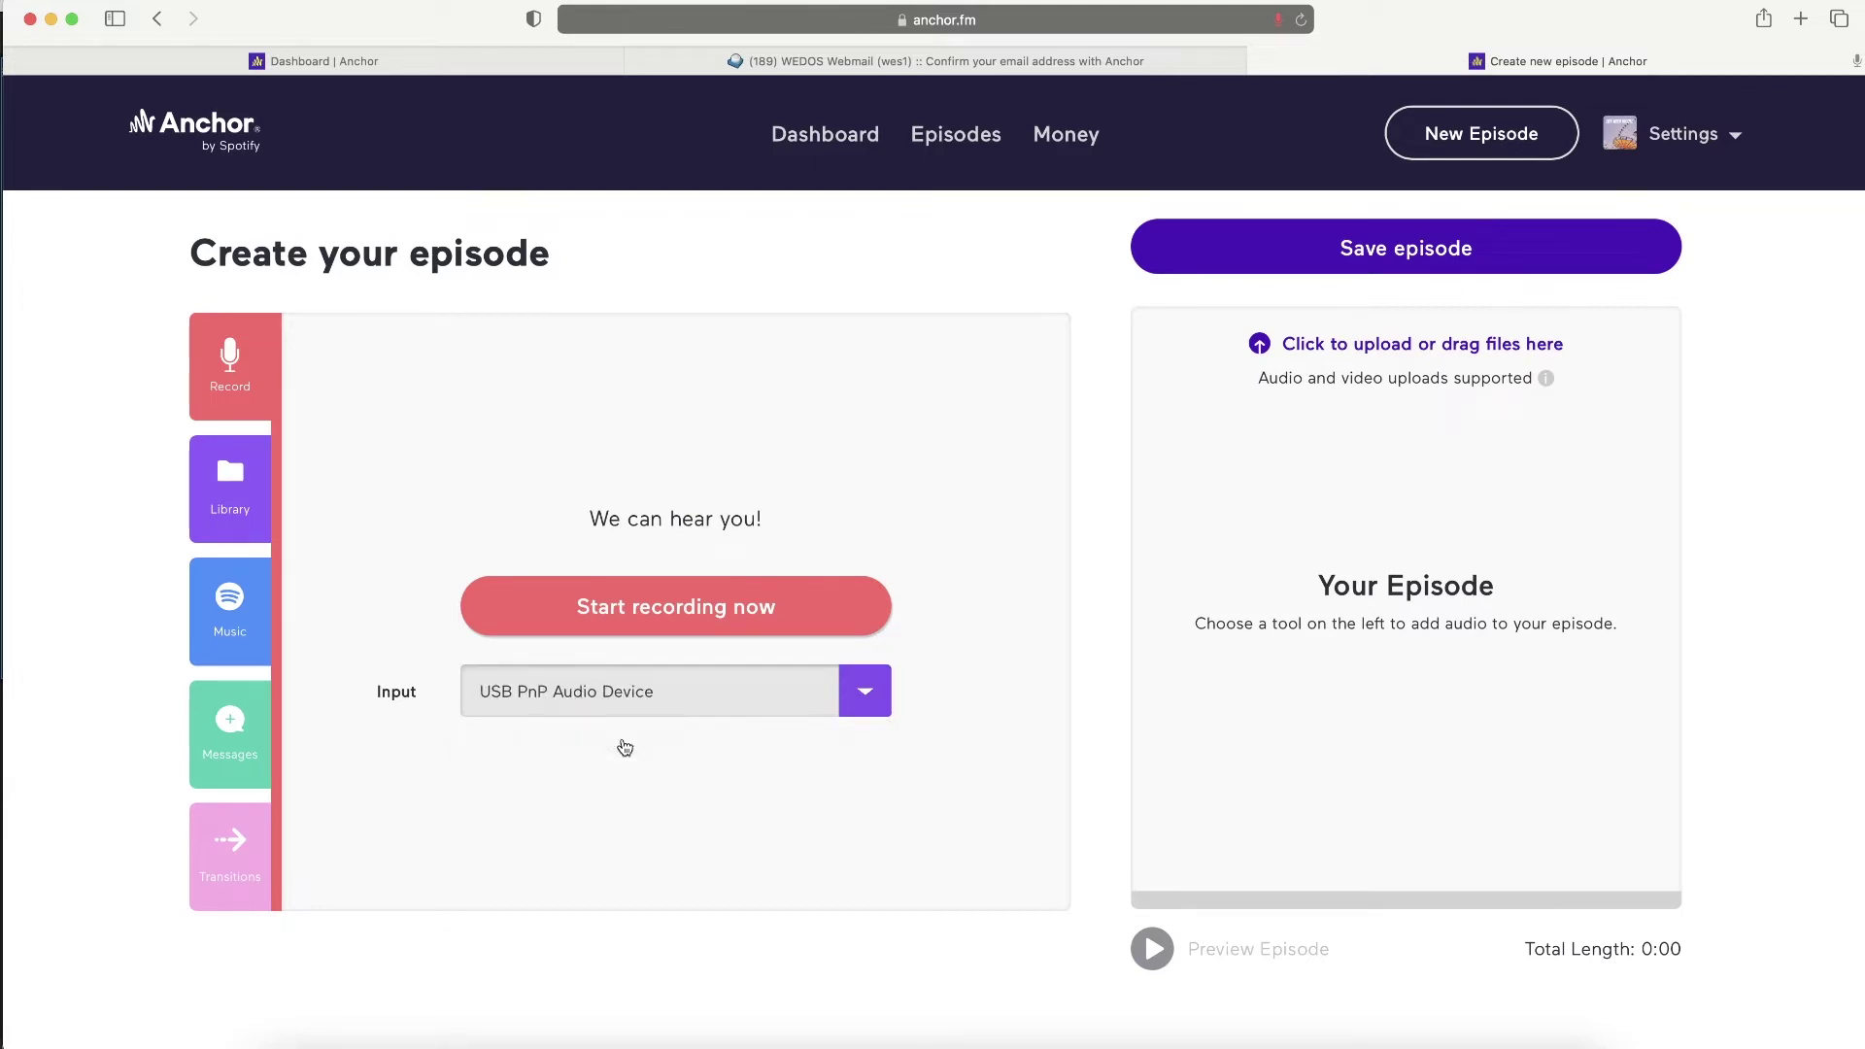
pyautogui.click(636, 618)
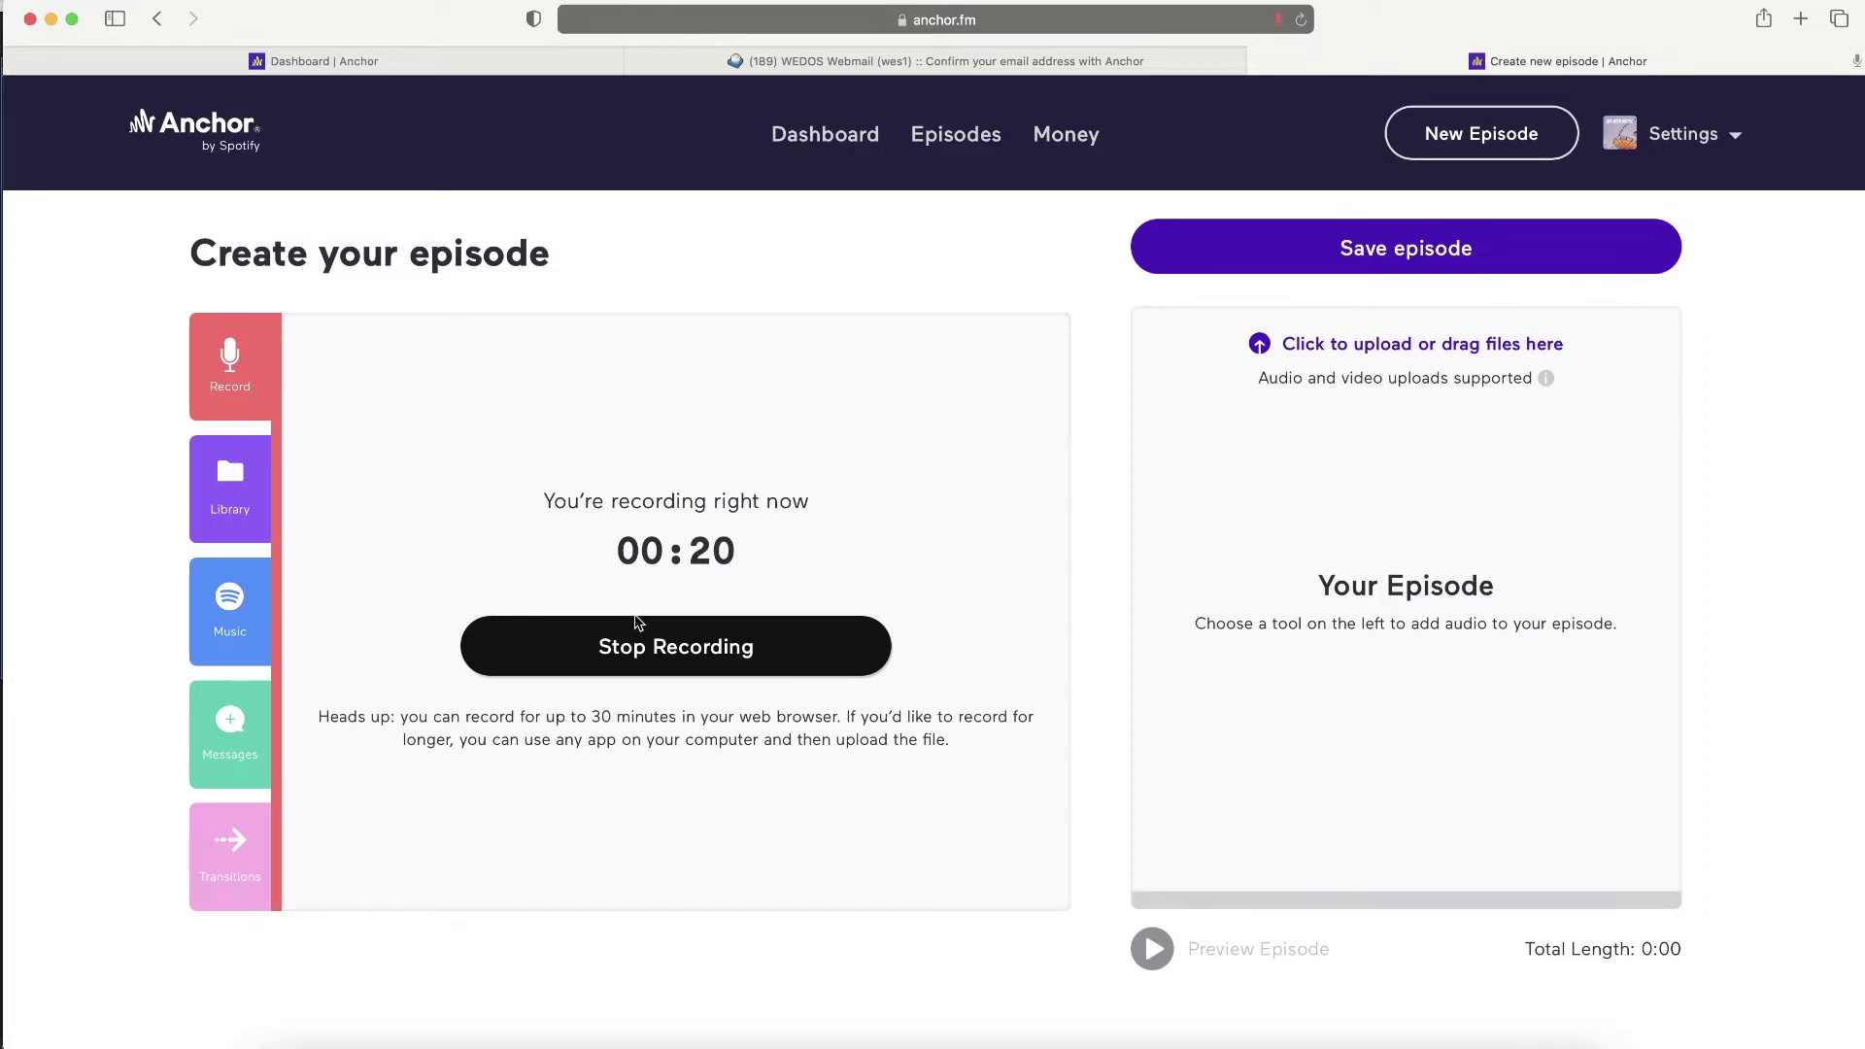
# - Stop the 00:22 recording and rename its date title to 'Trailer' in the audio library
pyautogui.click(644, 647)
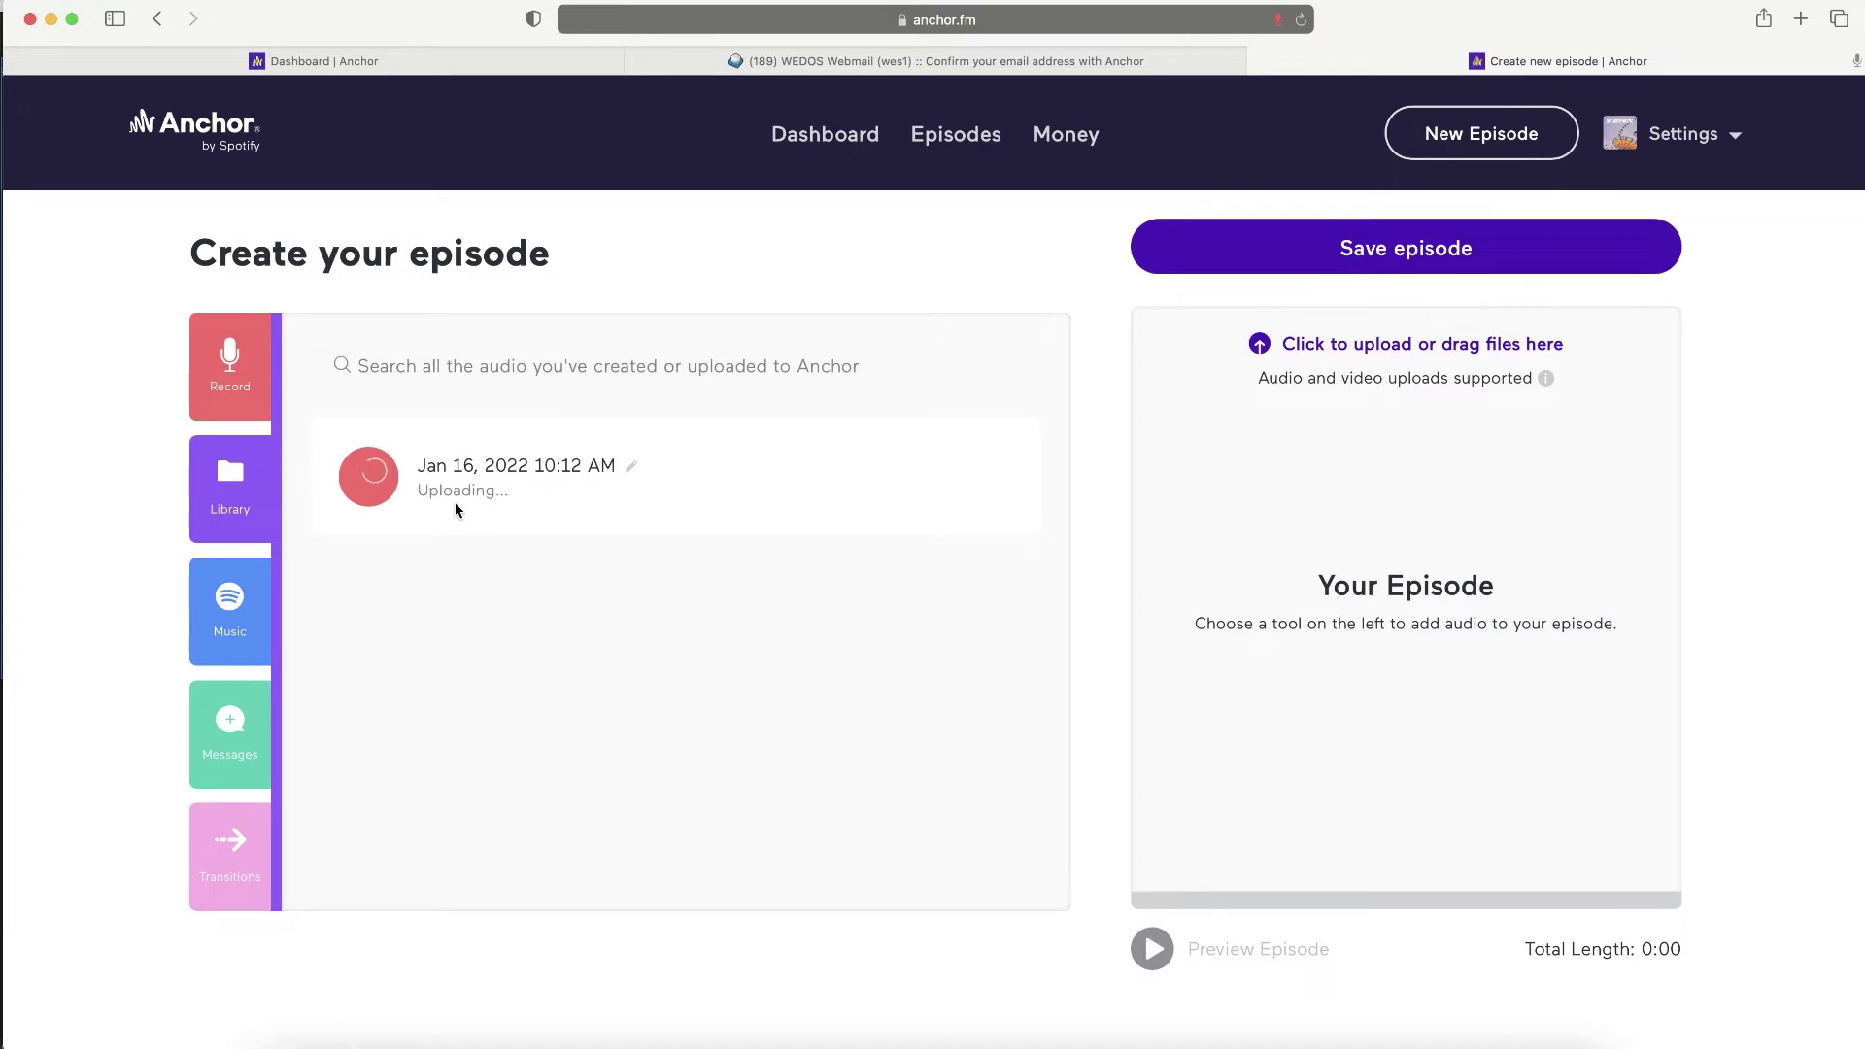
pyautogui.click(630, 466)
pyautogui.moveTo(616, 461); pyautogui.dragTo(324, 445)
pyautogui.write('Trailer')
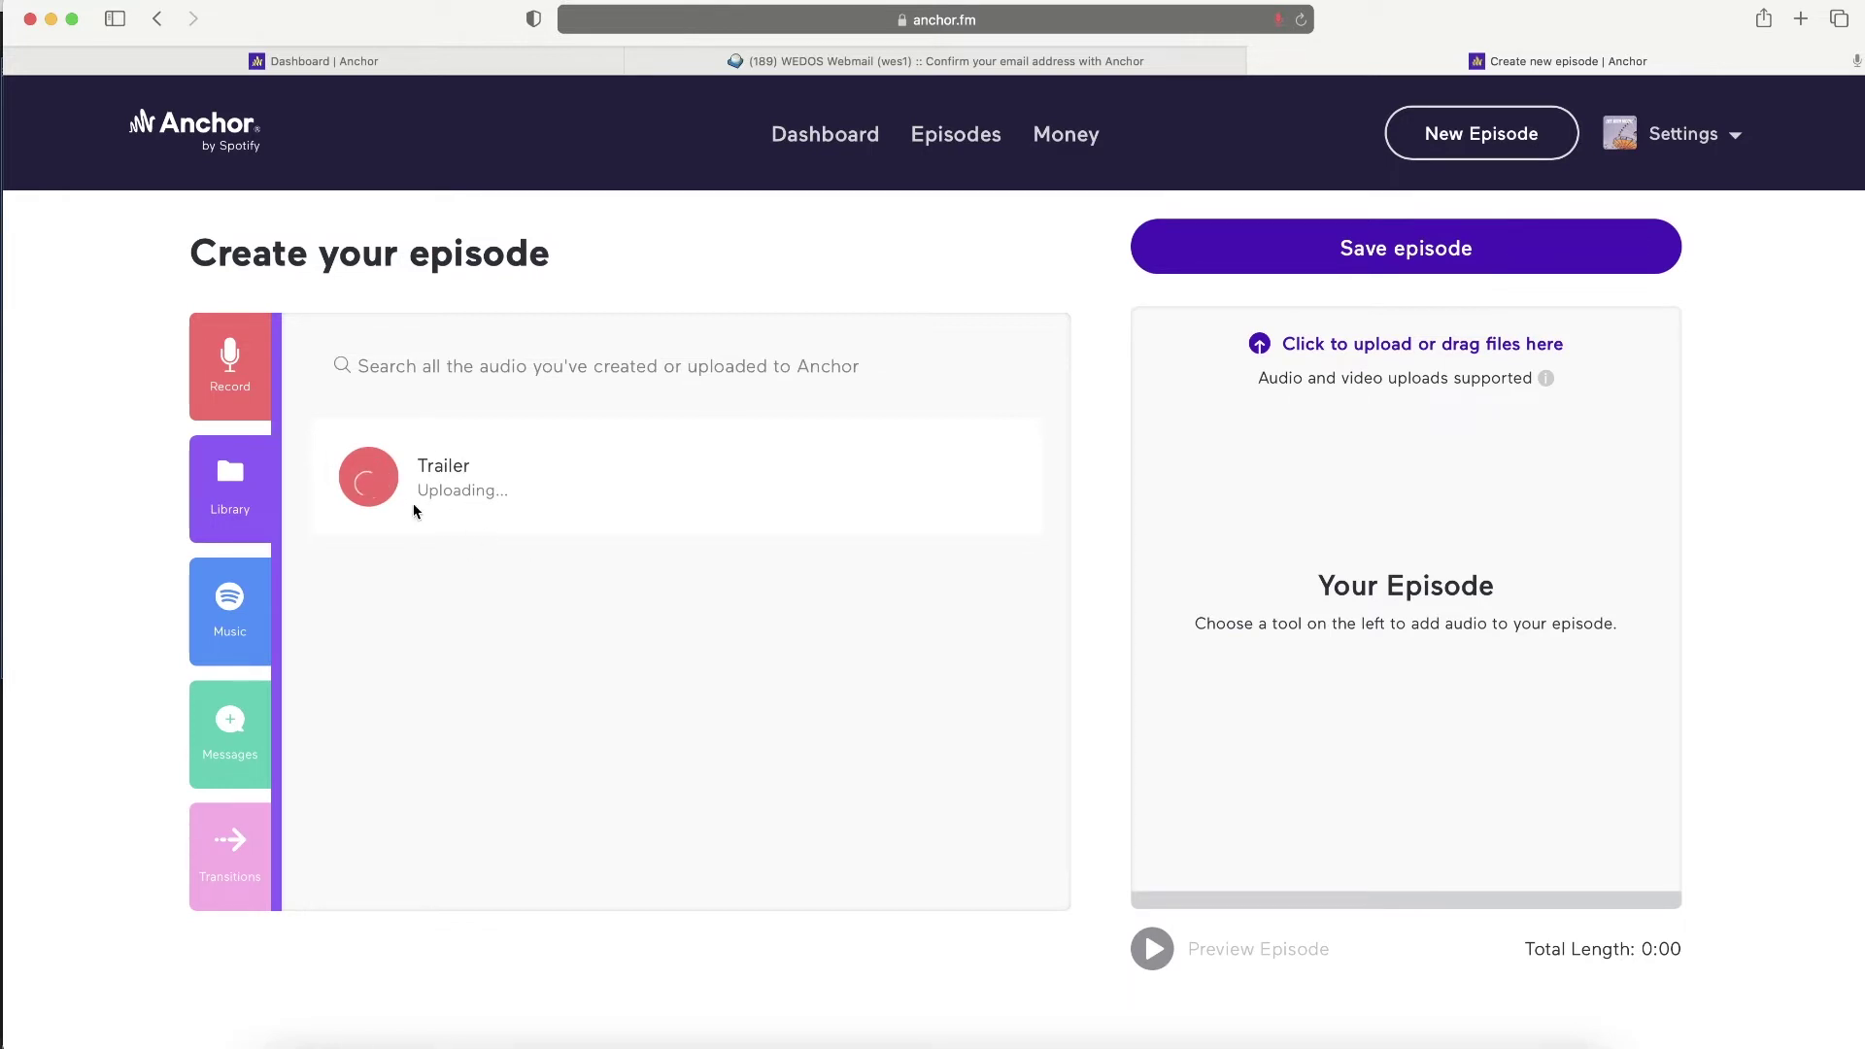
pyautogui.click(487, 512)
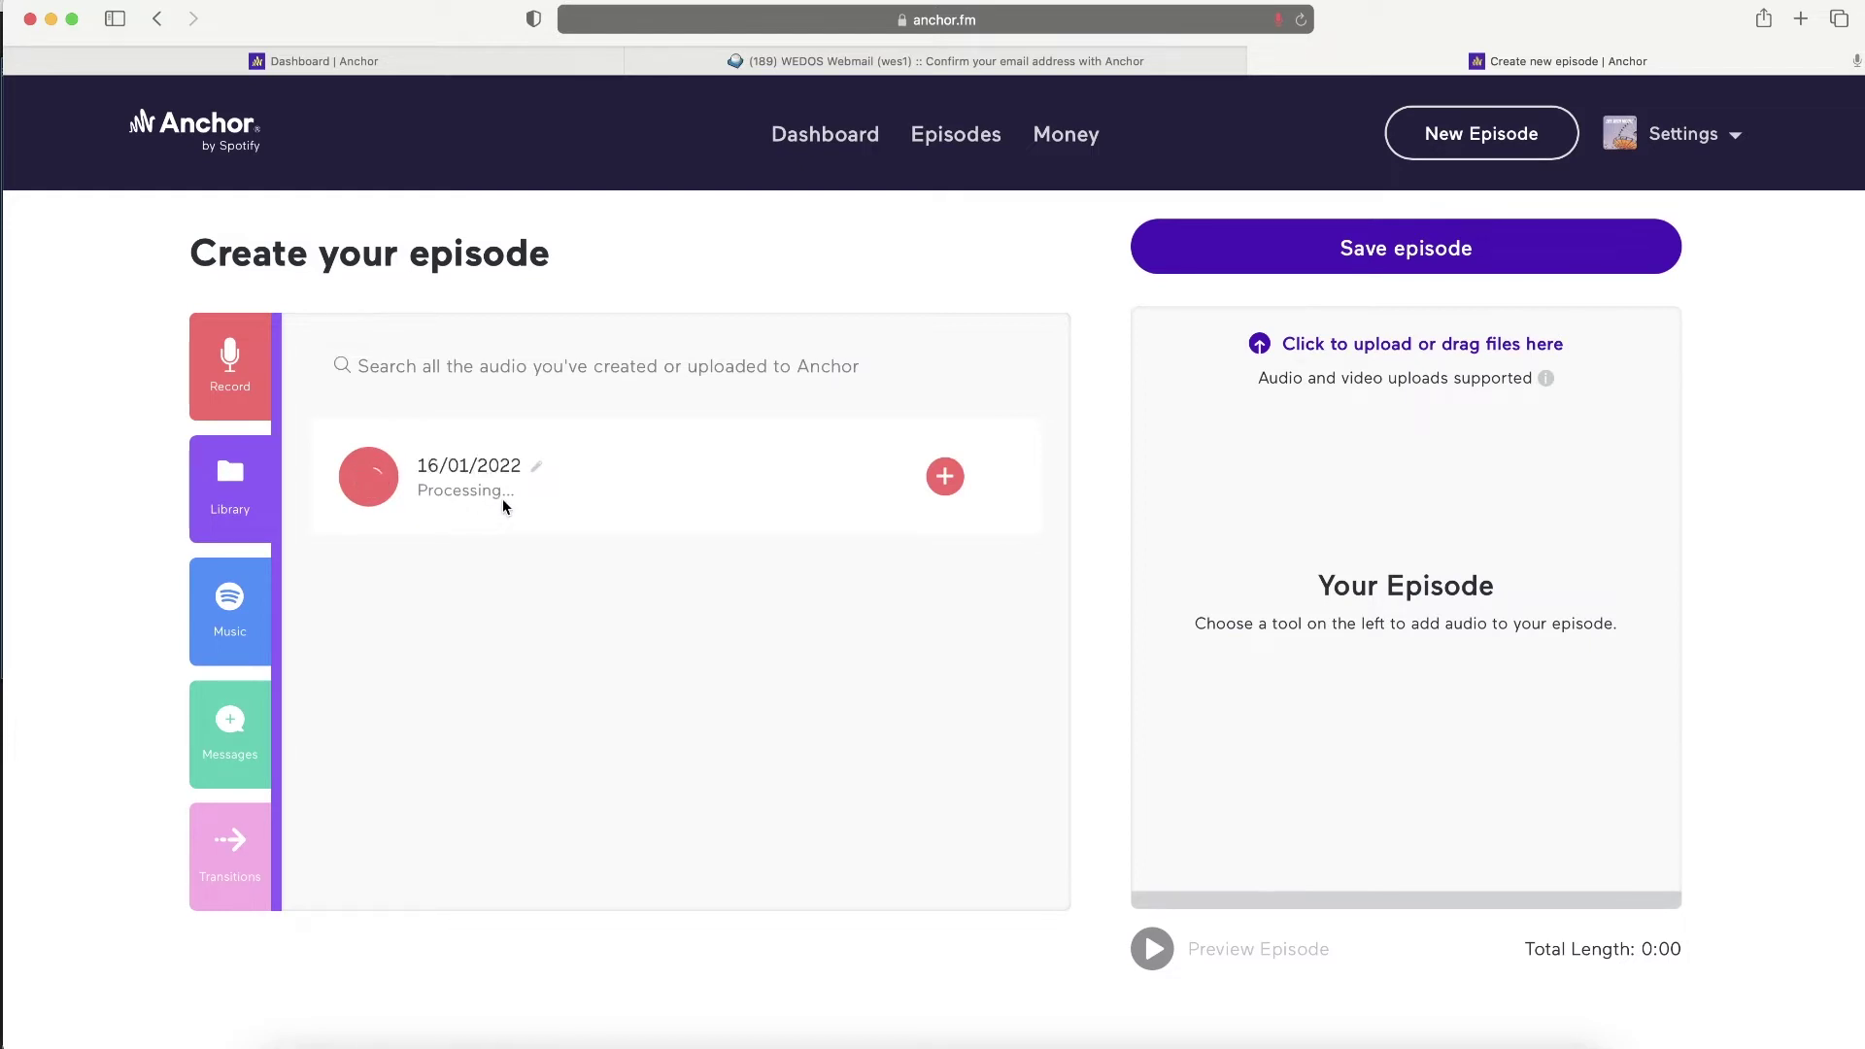
pyautogui.press('super+a')
pyautogui.write('Trailer')
pyautogui.press('Return')
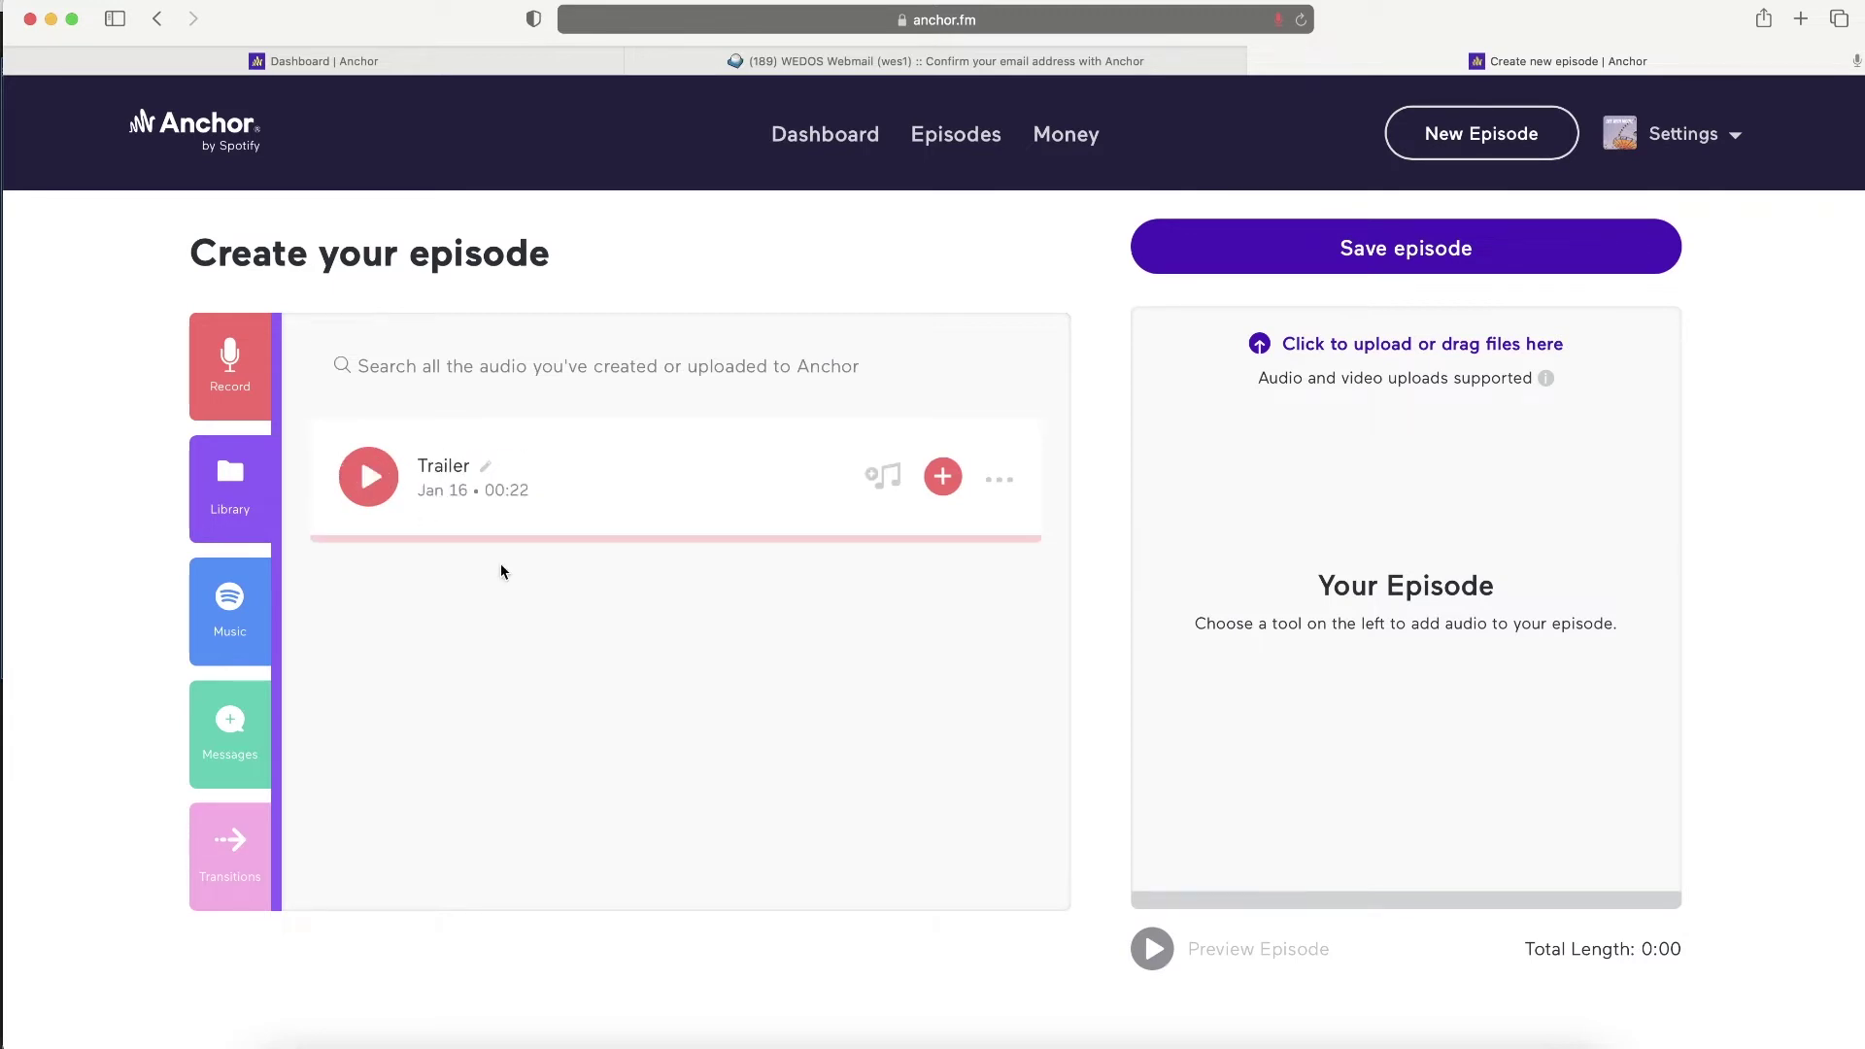
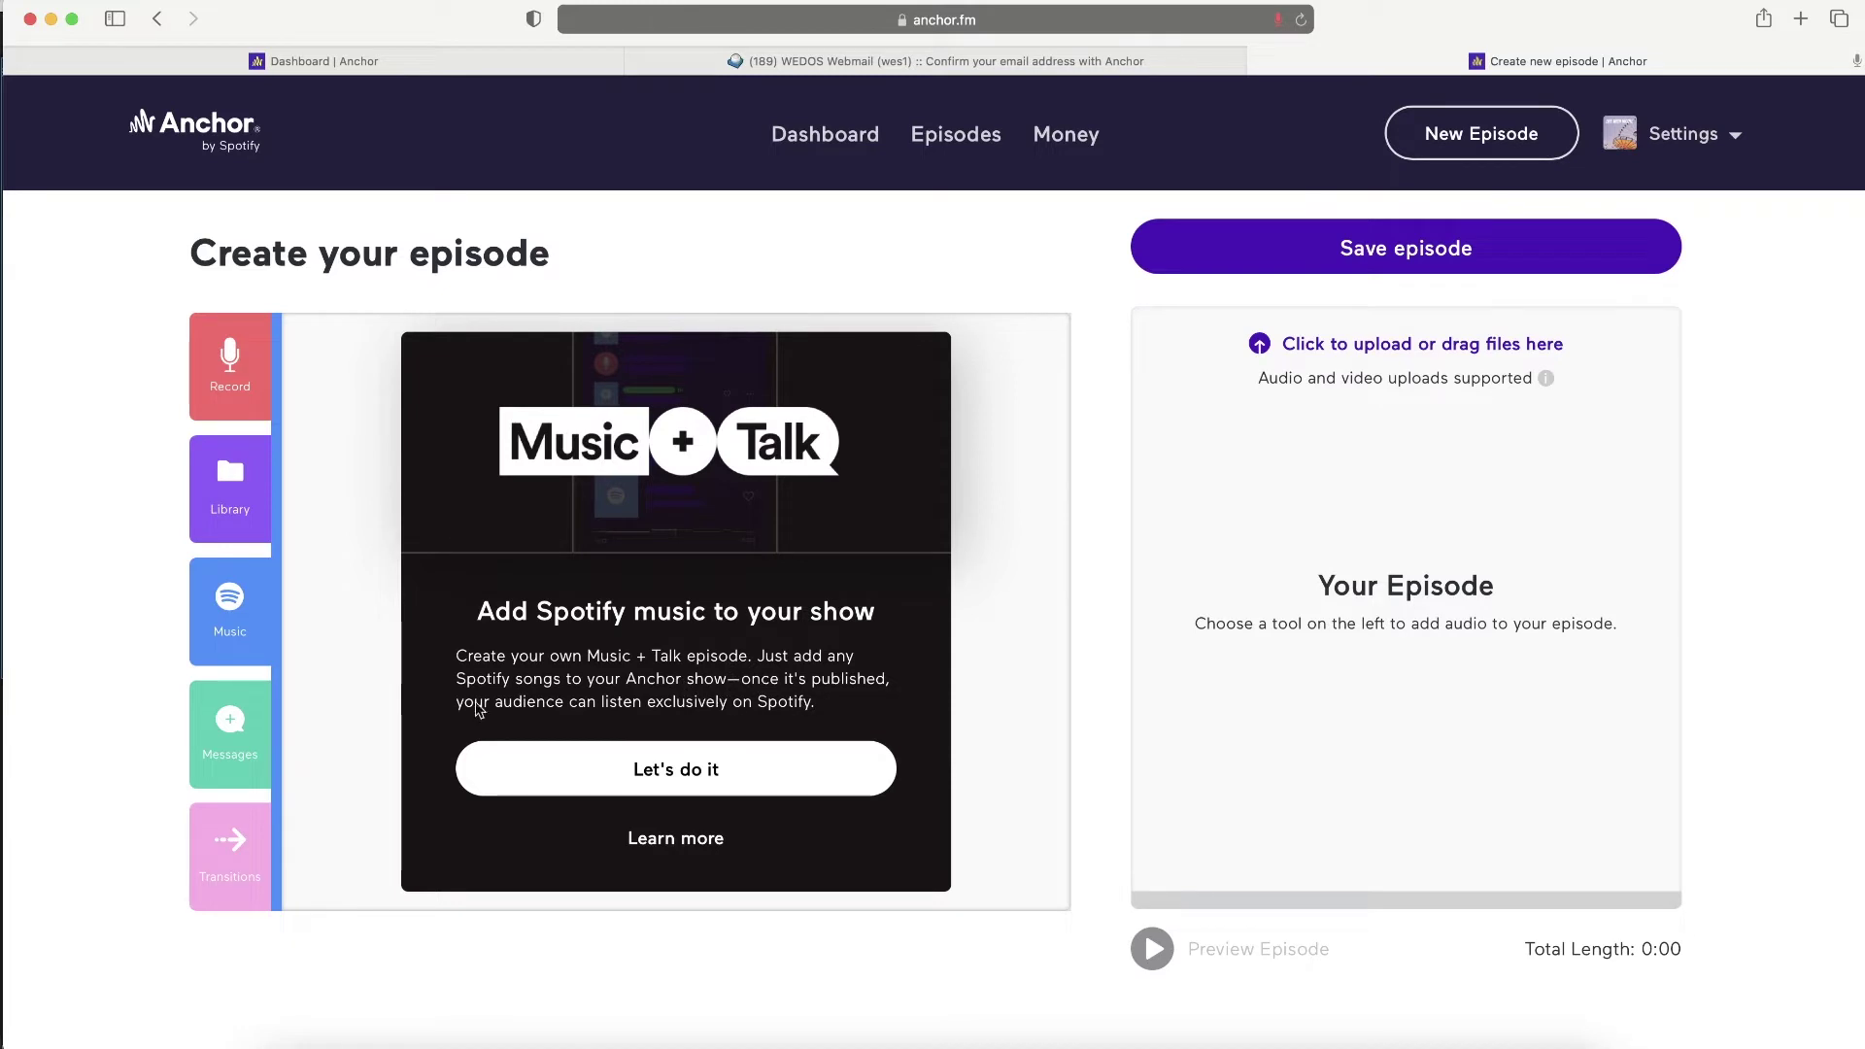
# - Switch Anchor's episode builder to the voice Messages panel
pyautogui.scroll(-2, 741, 712)
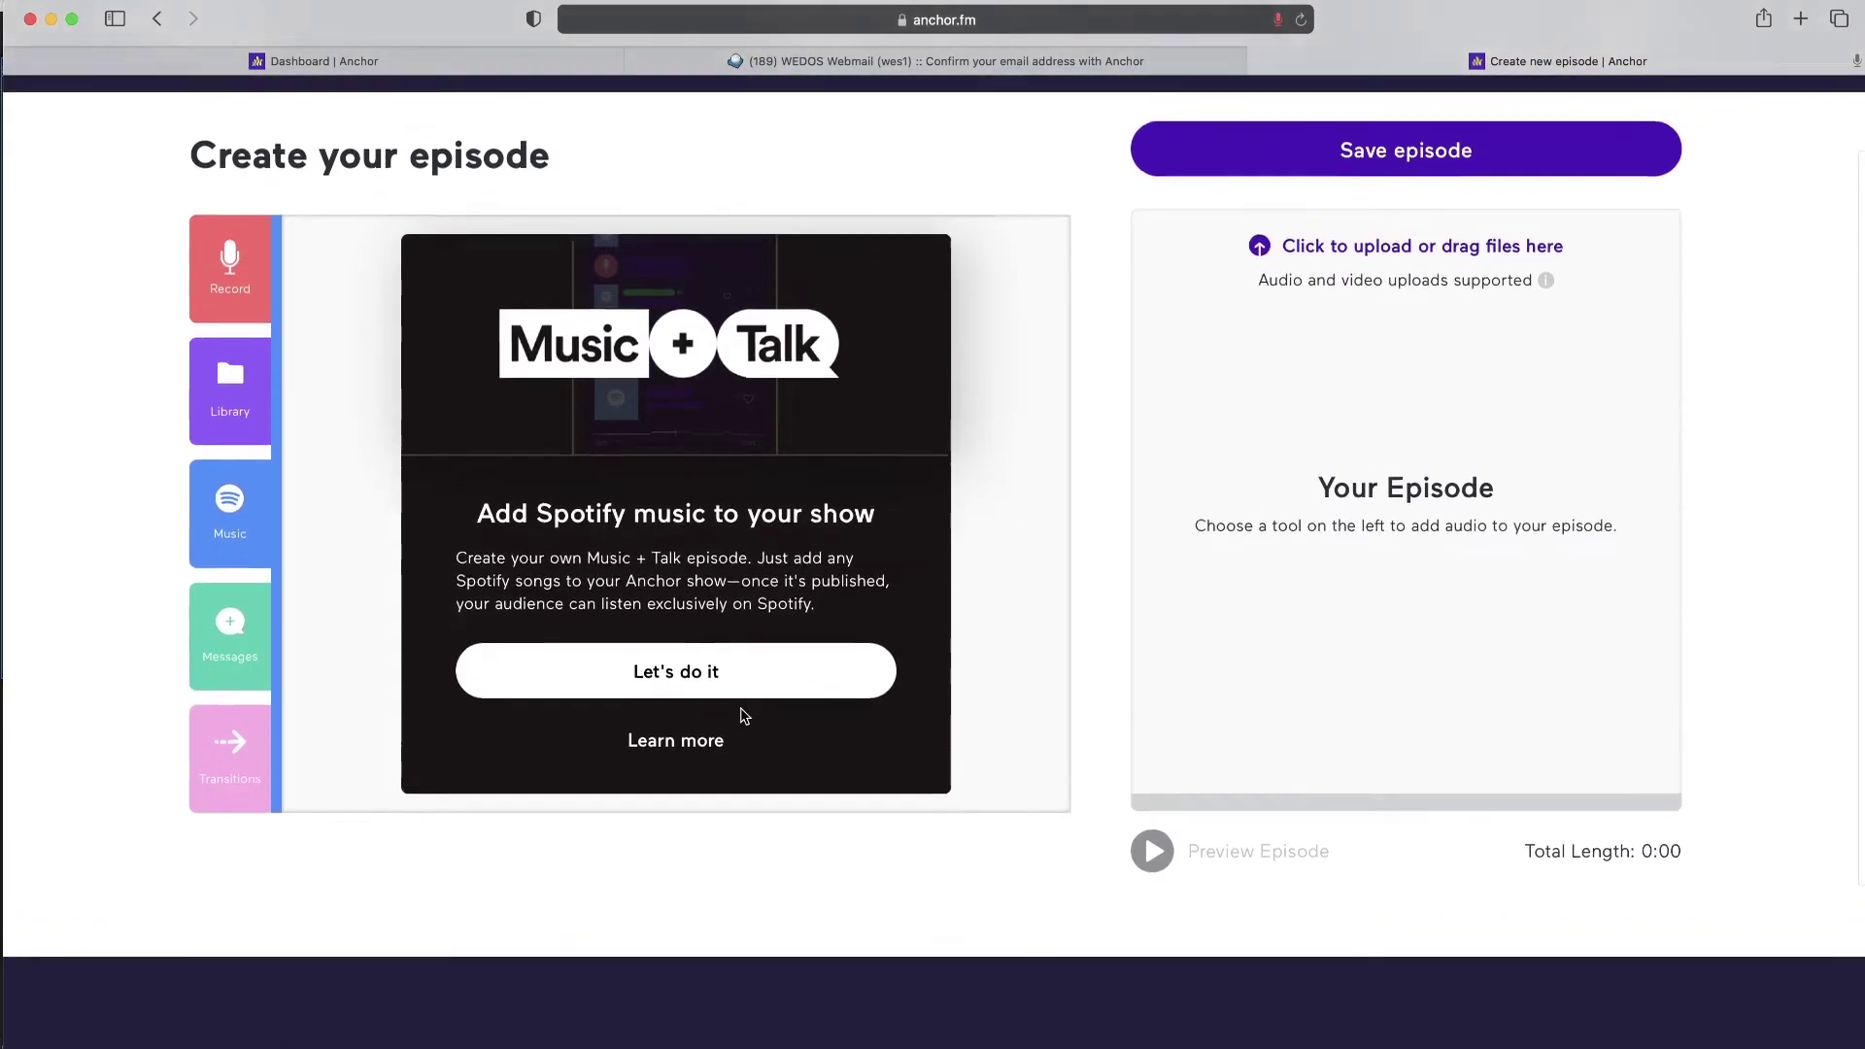
pyautogui.scroll(1, 744, 716)
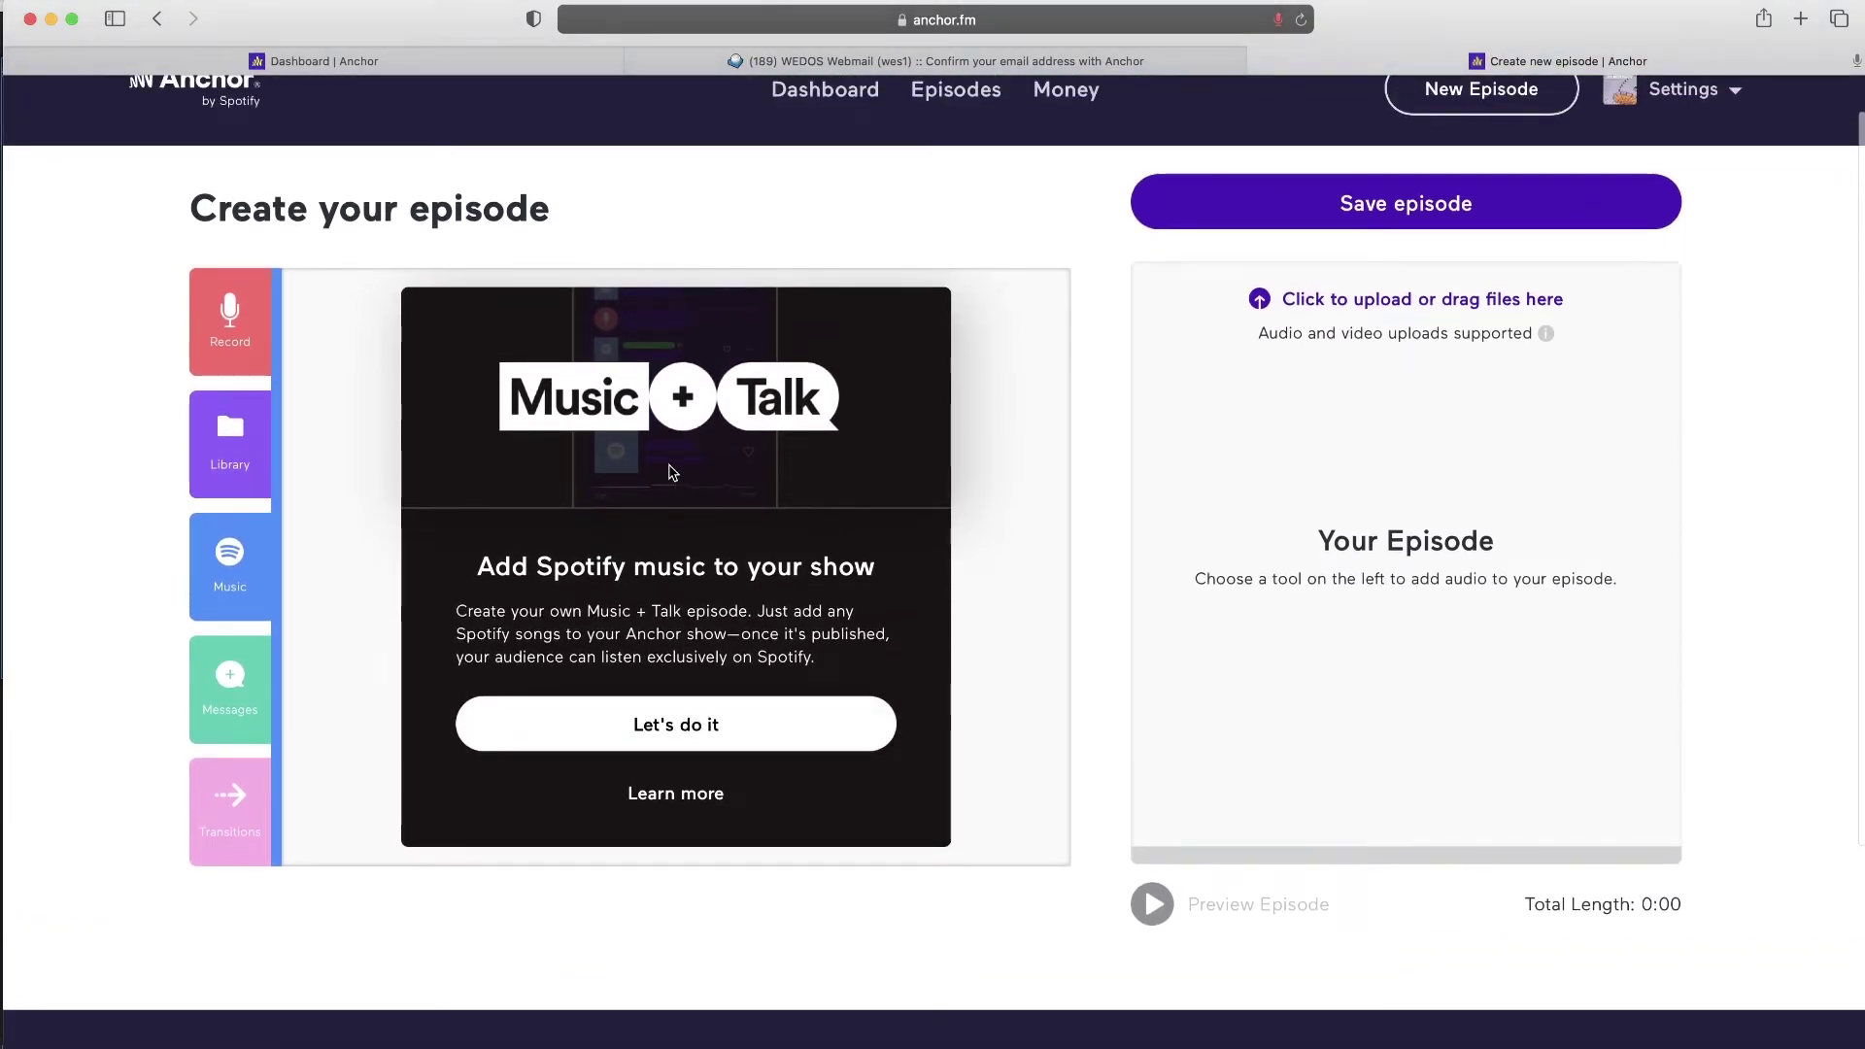
pyautogui.click(233, 675)
pyautogui.scroll(1, 230, 690)
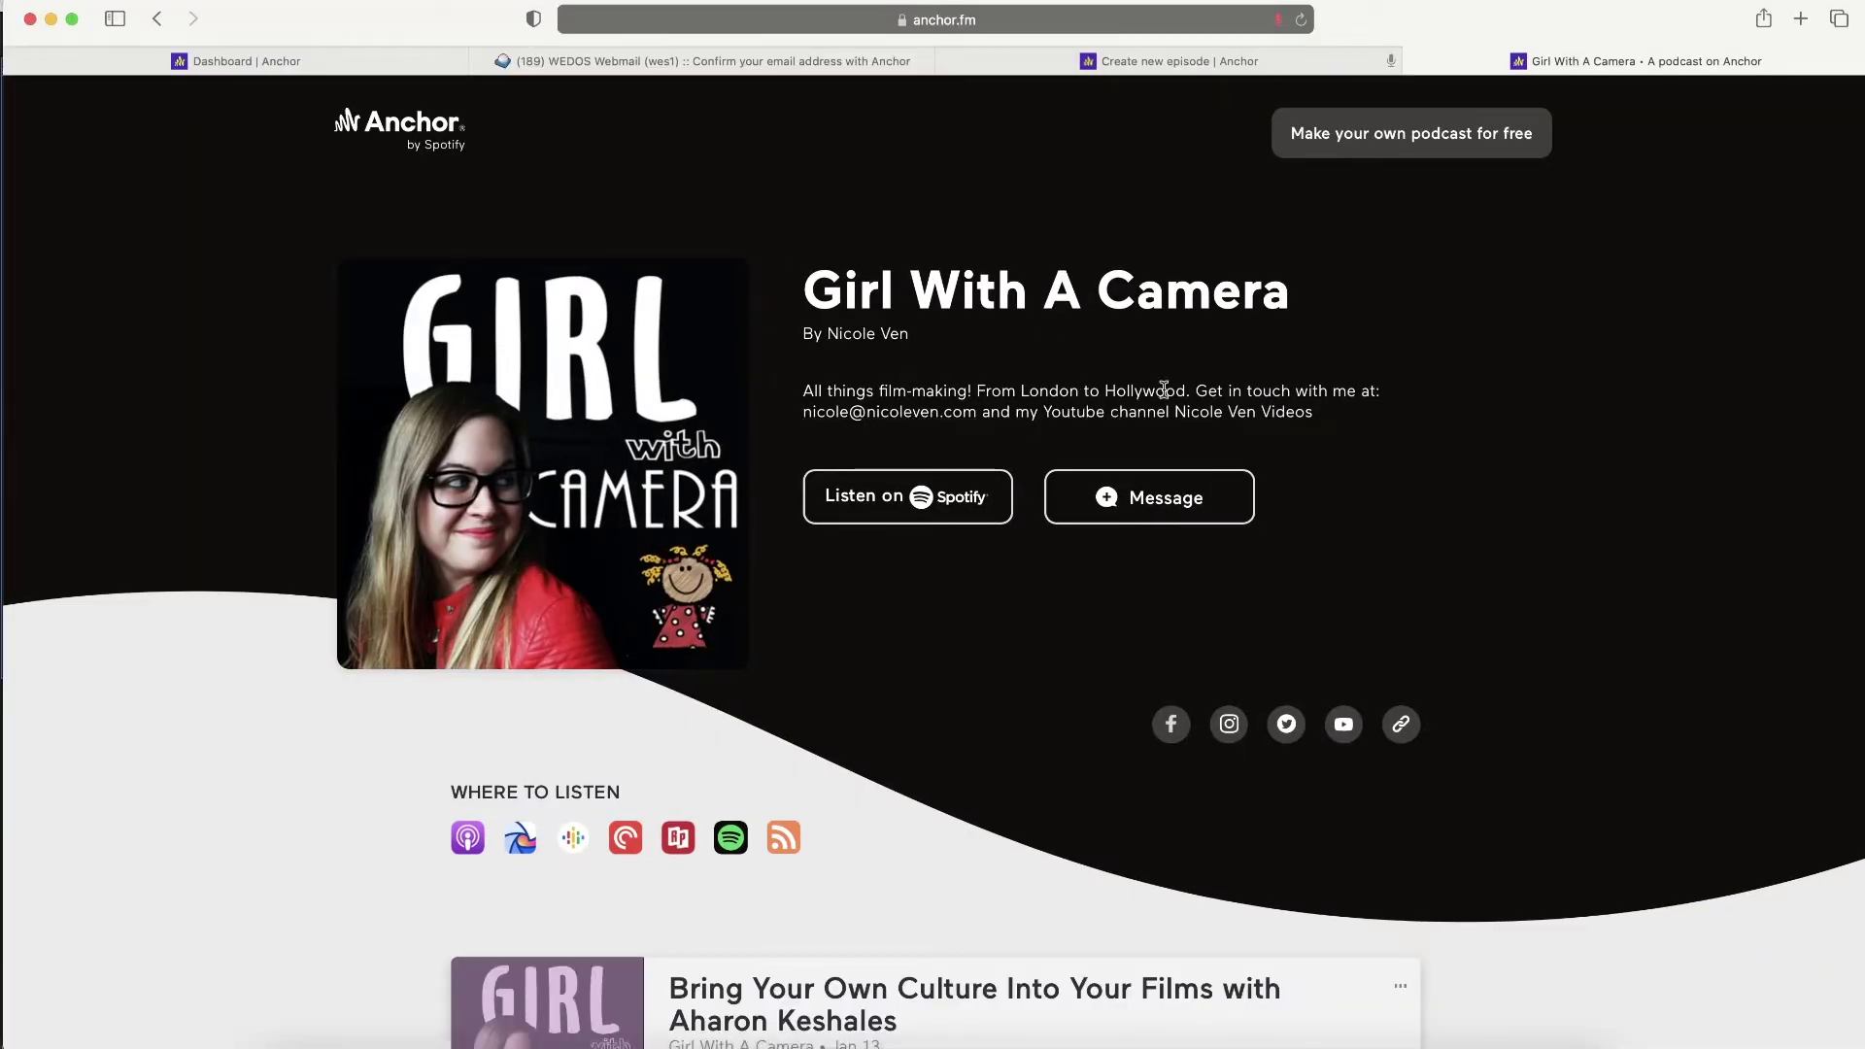
# - Scroll through the Girl With A Camera podcast's episode list
pyautogui.scroll(-5, 719, 595)
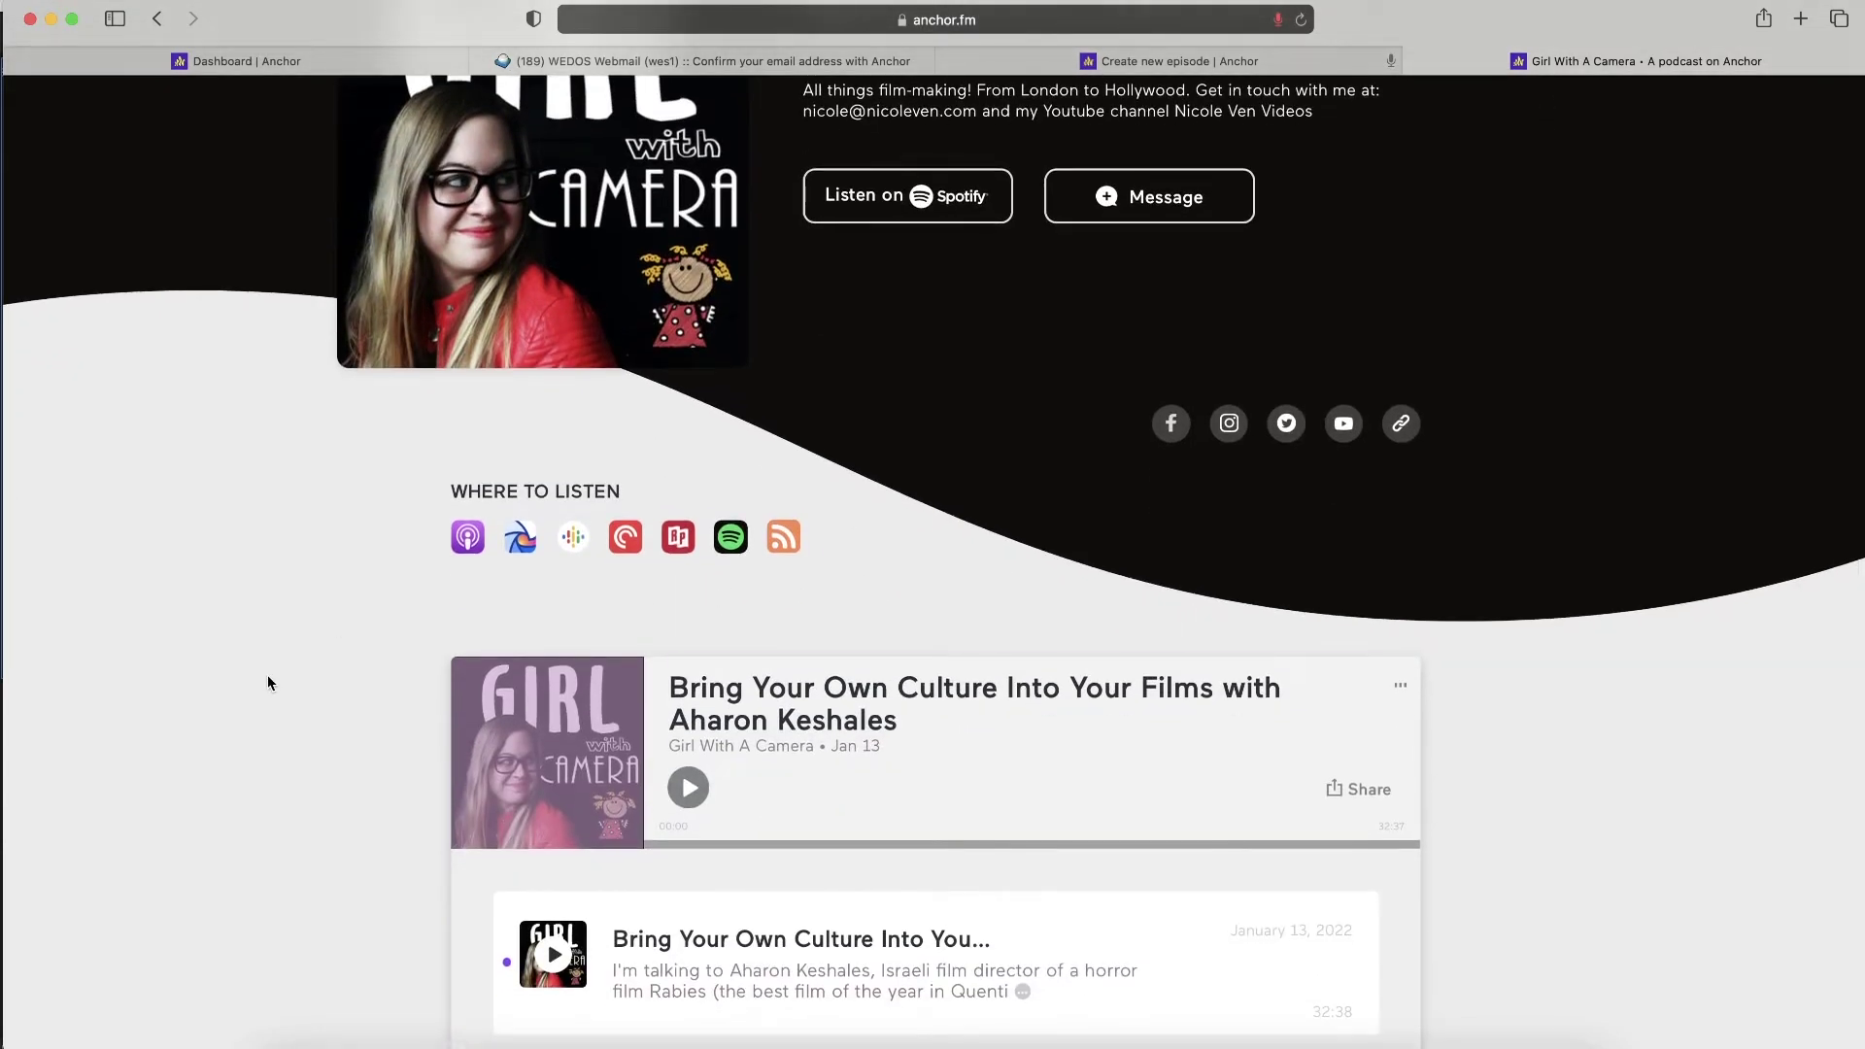
pyautogui.scroll(-10, 269, 683)
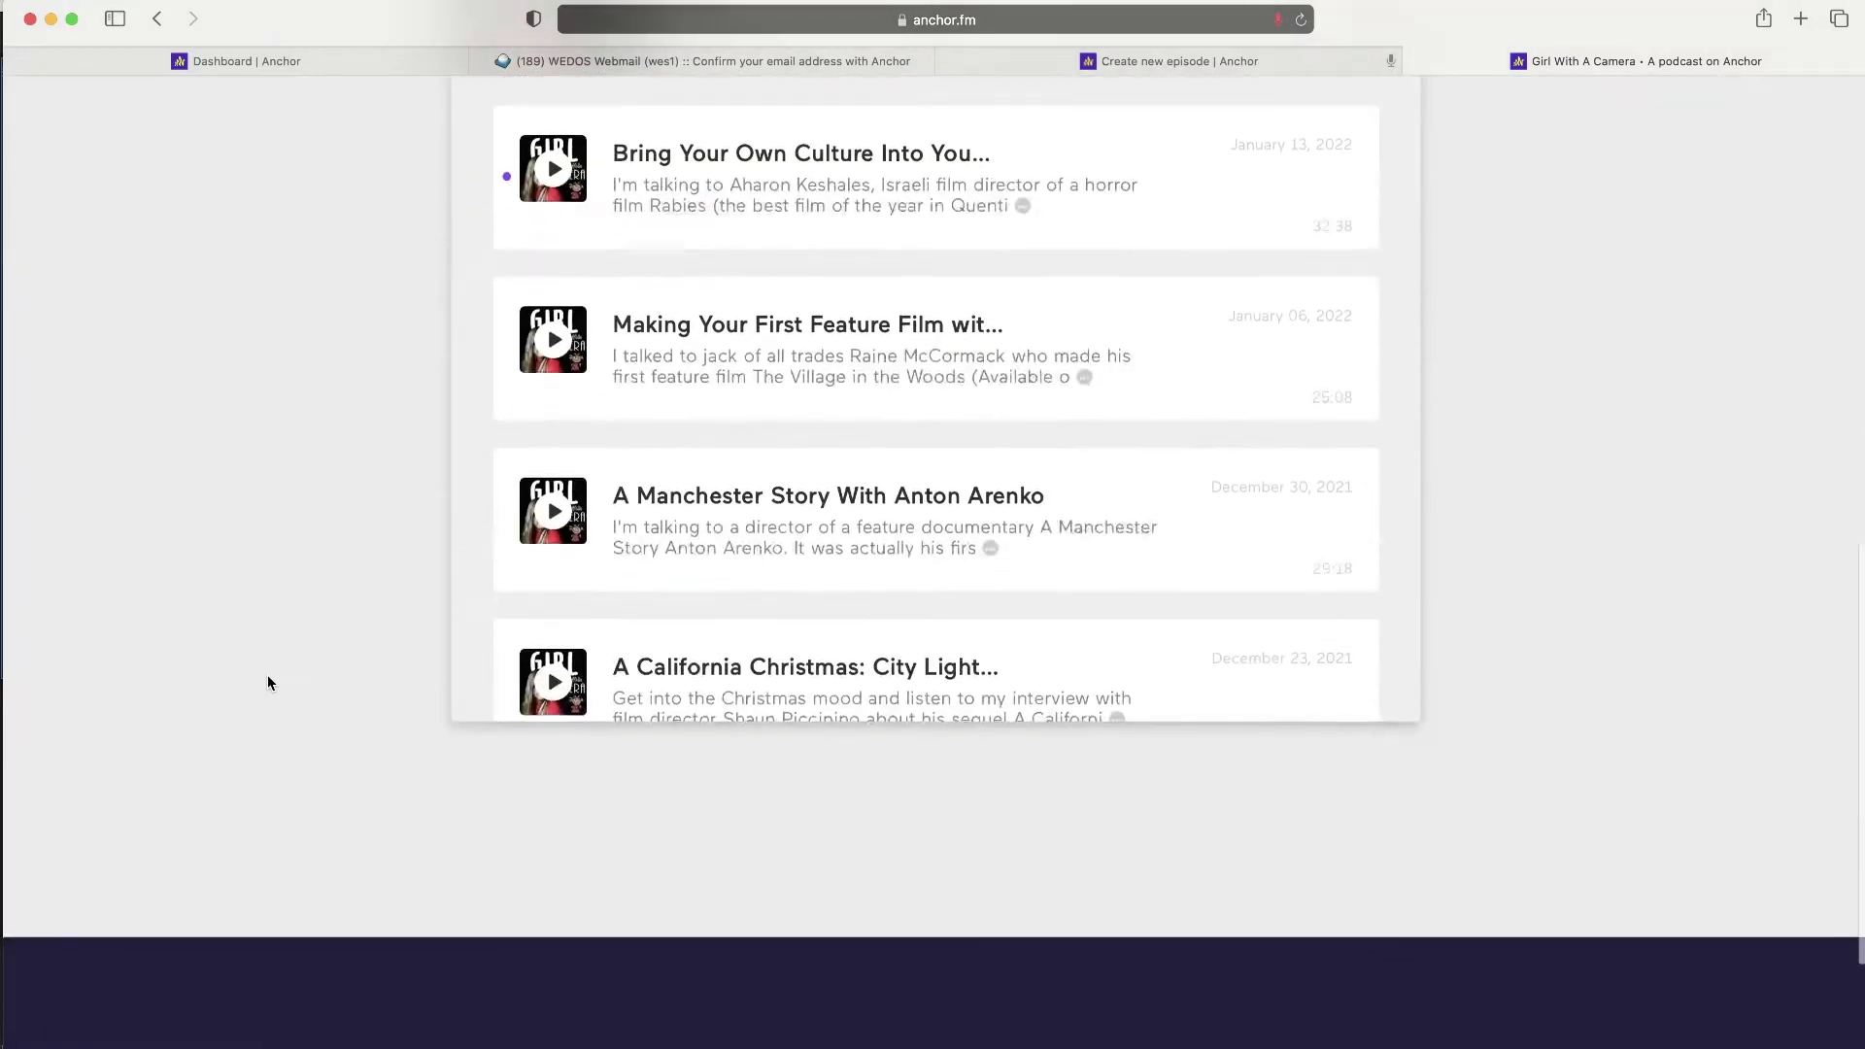
pyautogui.scroll(5, 388, 482)
pyautogui.scroll(-4, 864, 600)
pyautogui.scroll(-20, 865, 600)
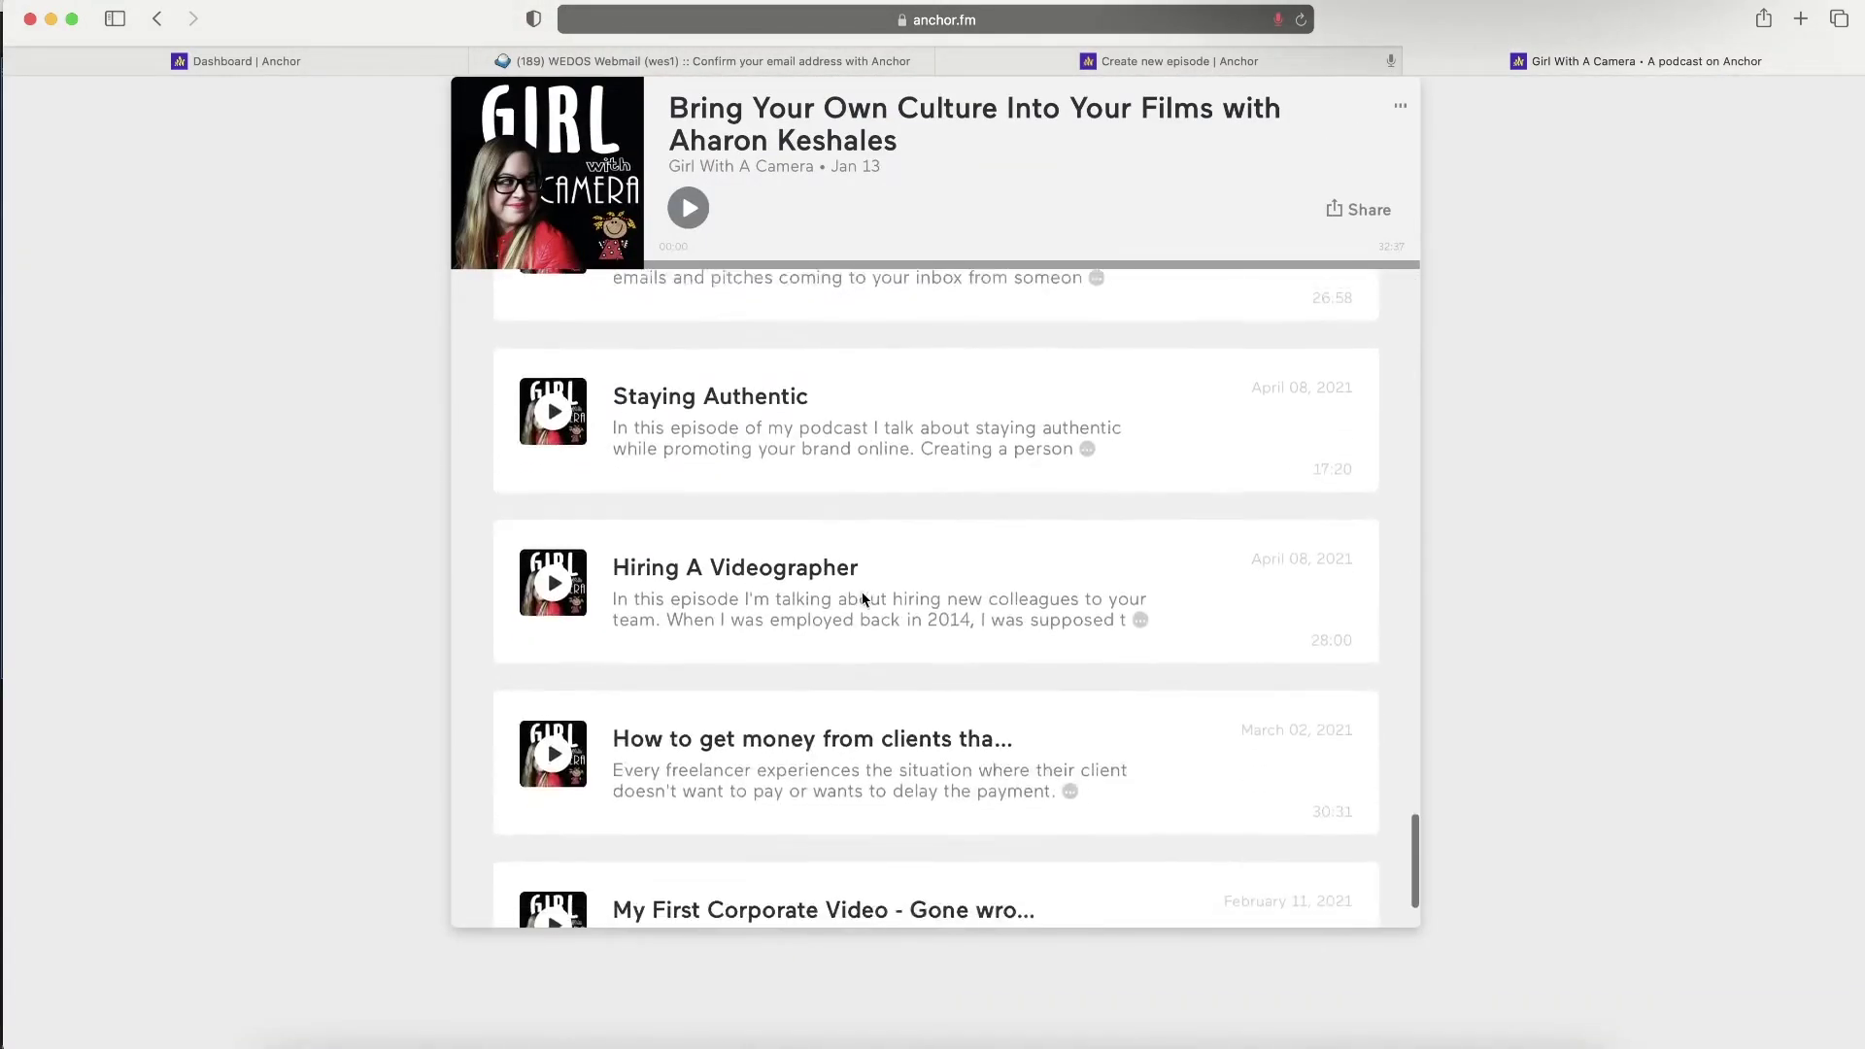
pyautogui.scroll(20, 863, 600)
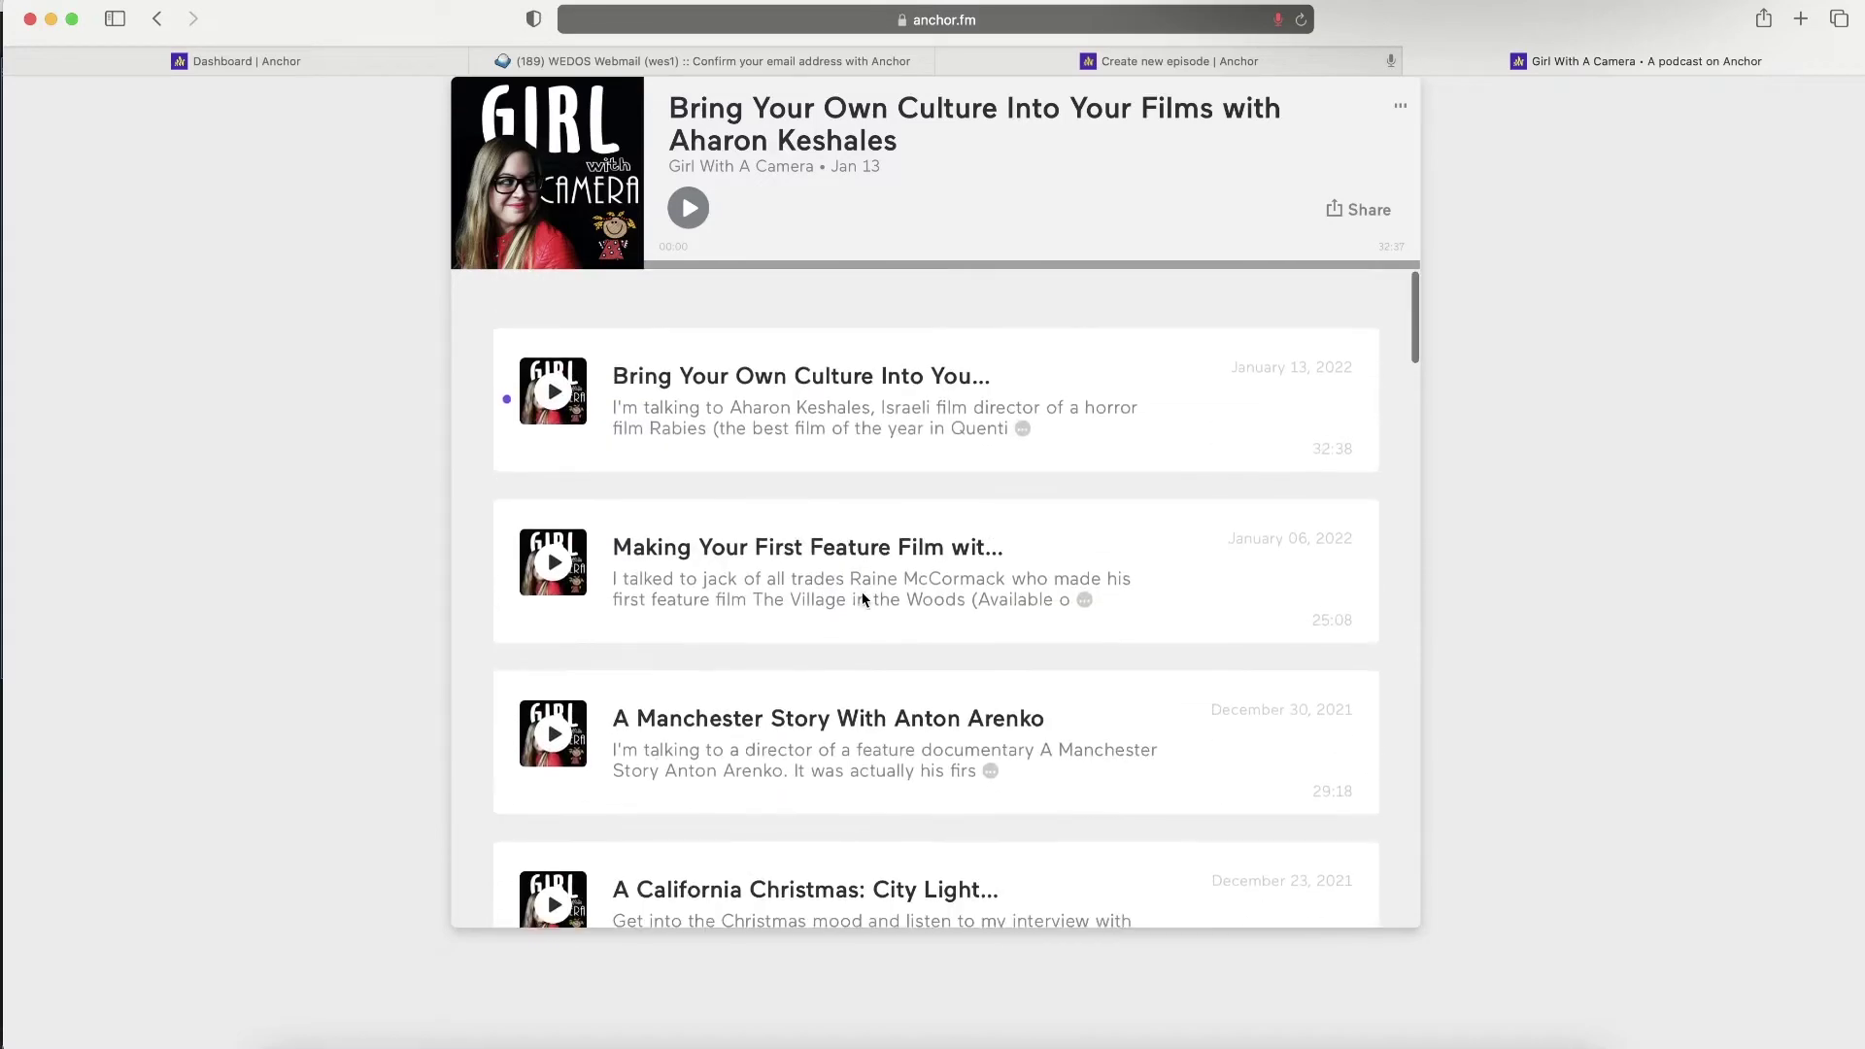
pyautogui.scroll(5, 301, 404)
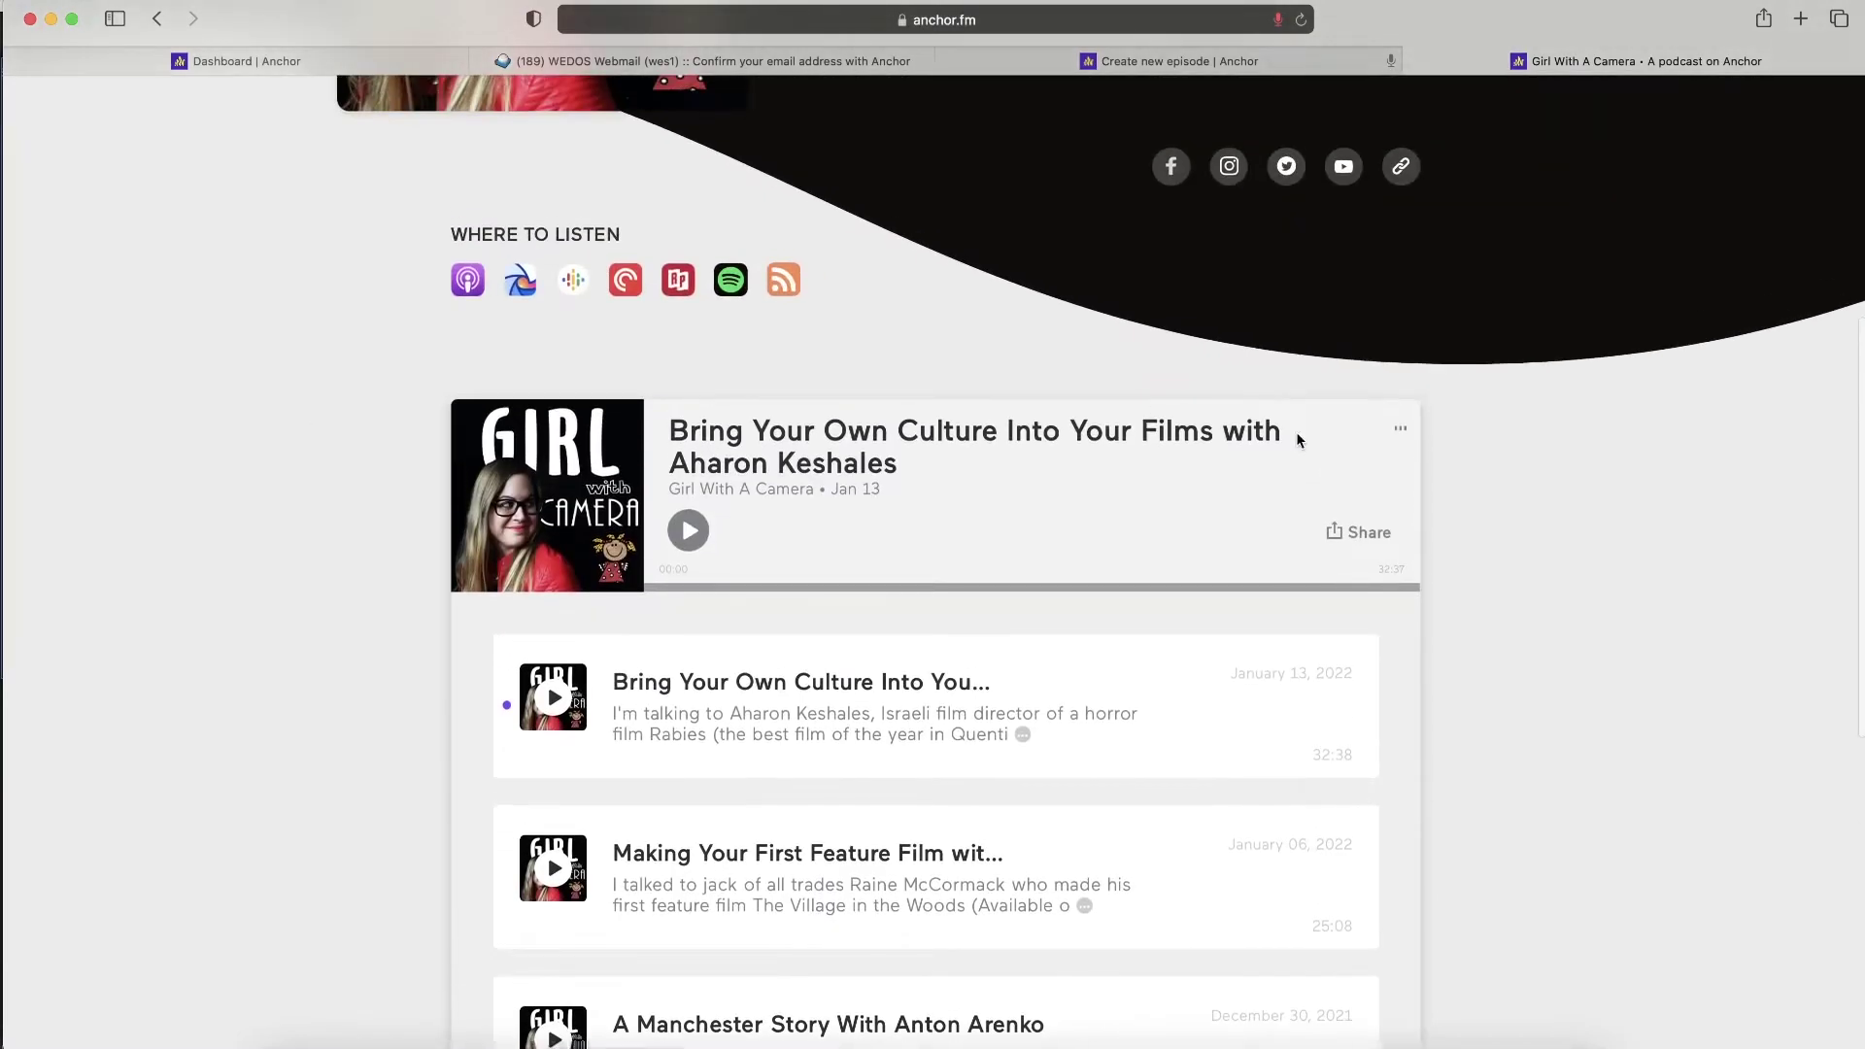
# - Open and then close the latest episode's sharing options
pyautogui.click(1356, 531)
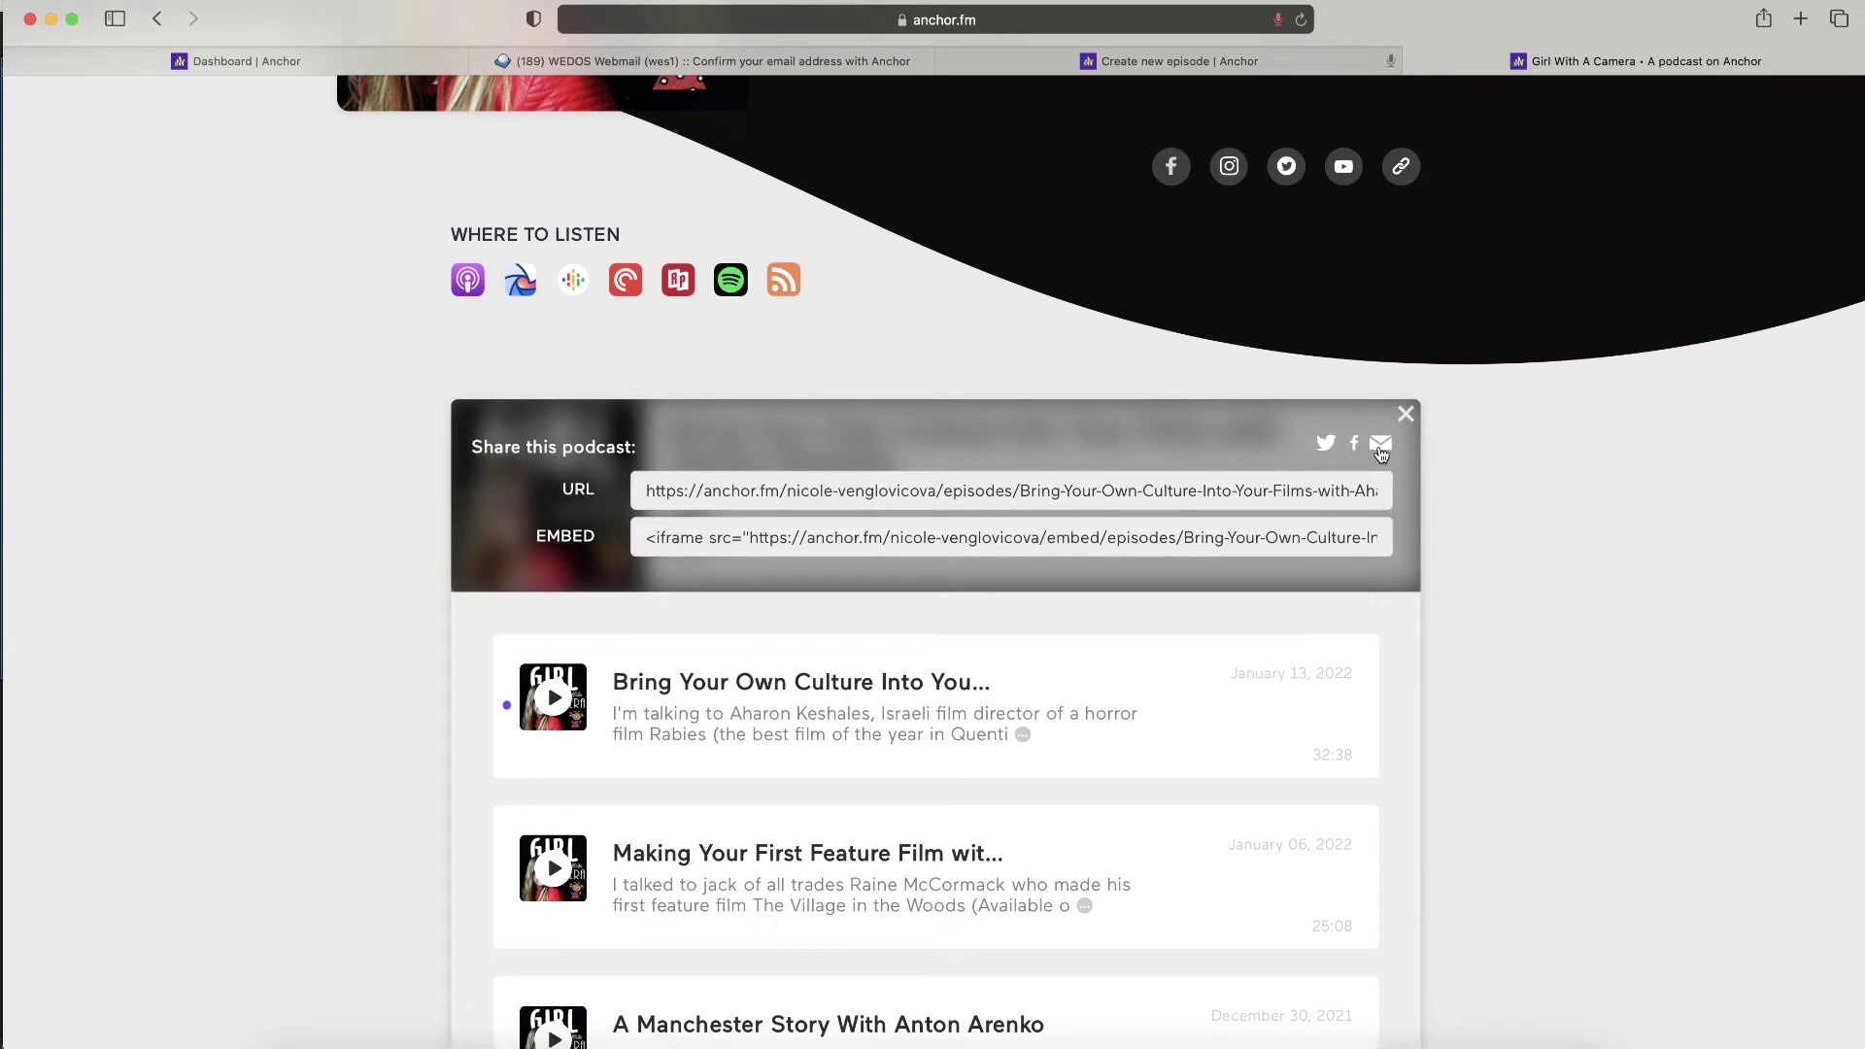
pyautogui.click(1405, 416)
pyautogui.scroll(10, 1049, 326)
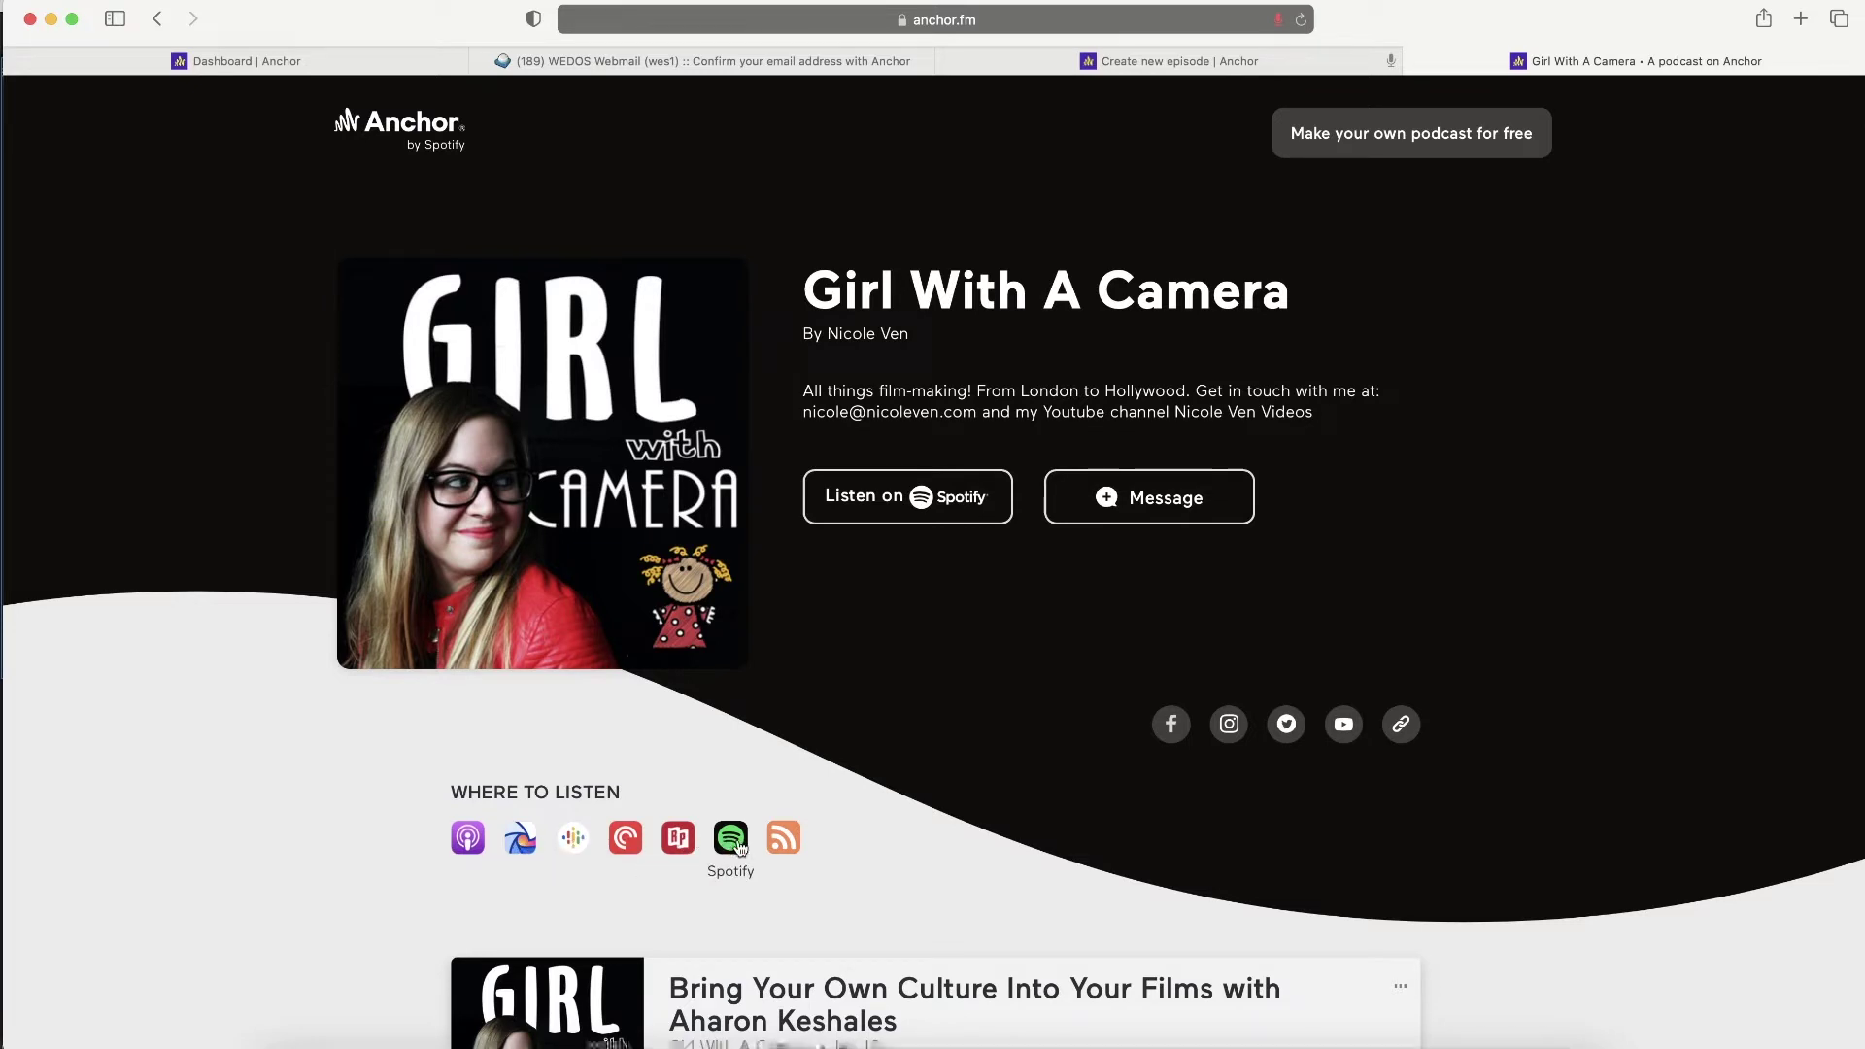
# - Record and send a voice message to the podcast using the USB PnP Audio Device microphone
pyautogui.click(1138, 492)
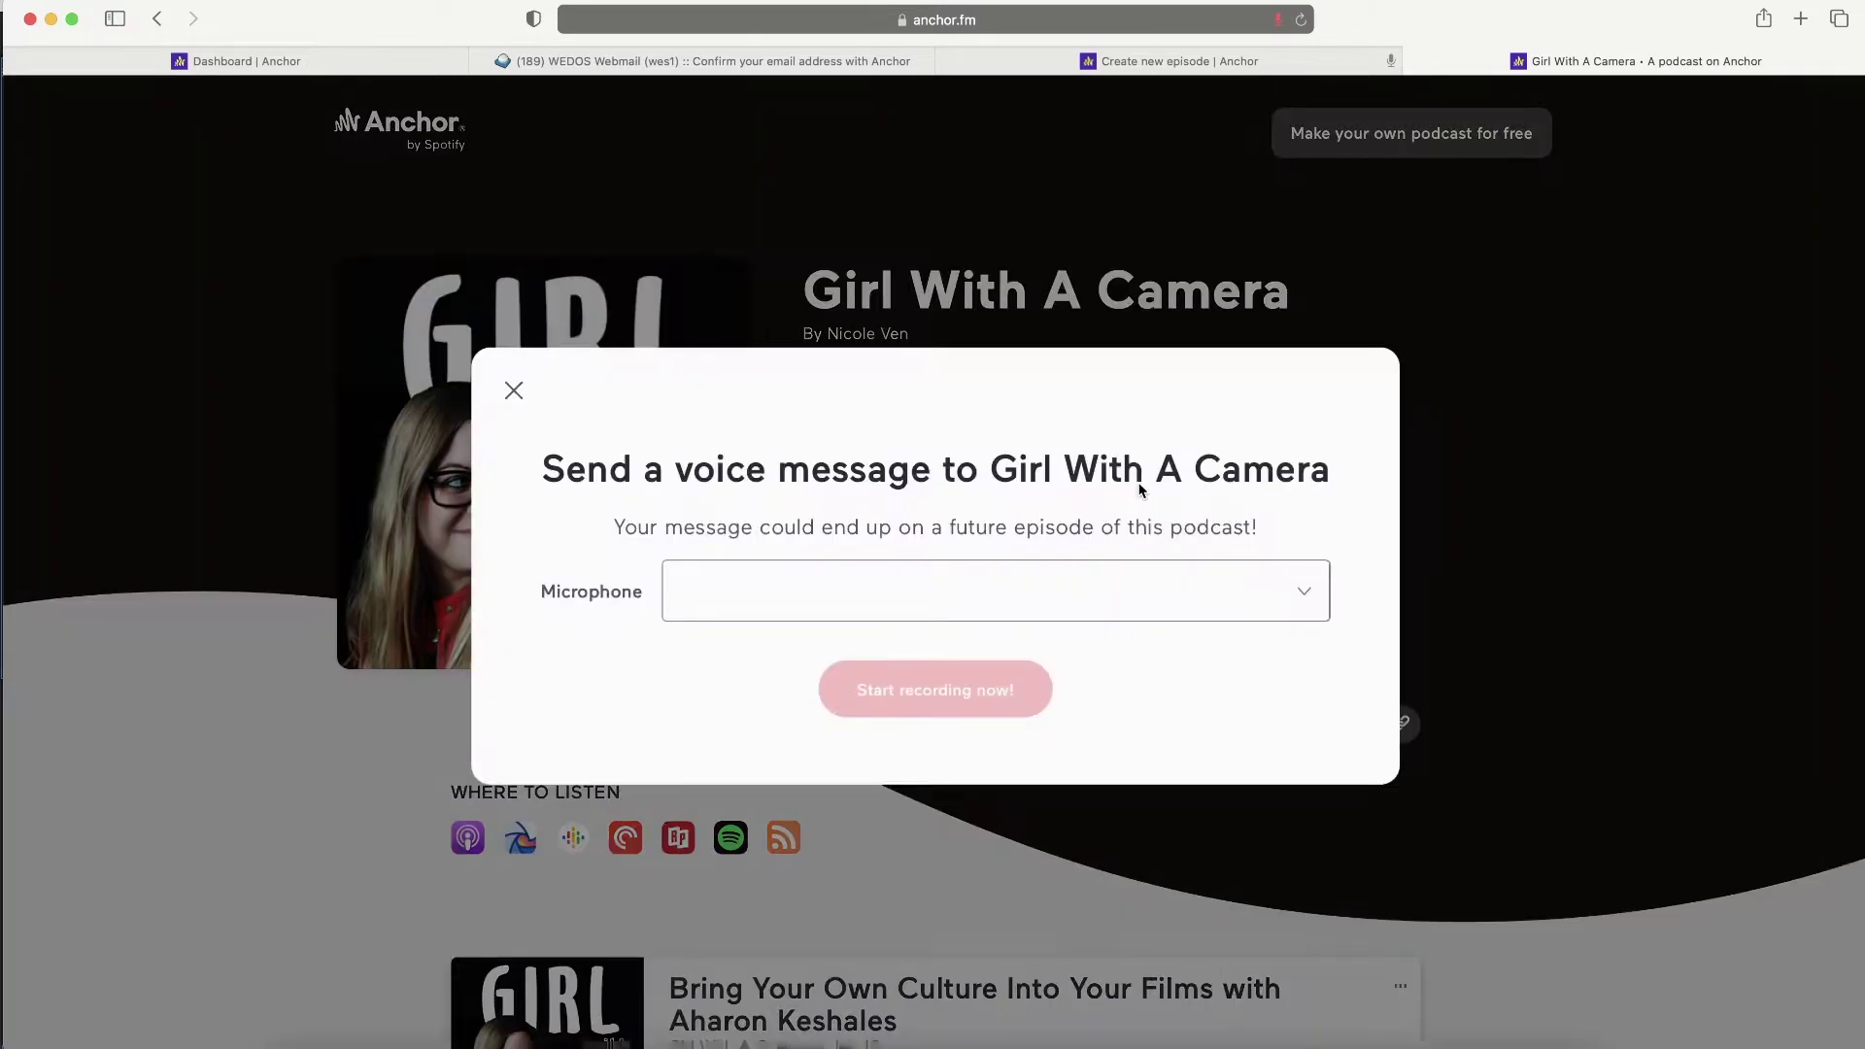
pyautogui.click(981, 609)
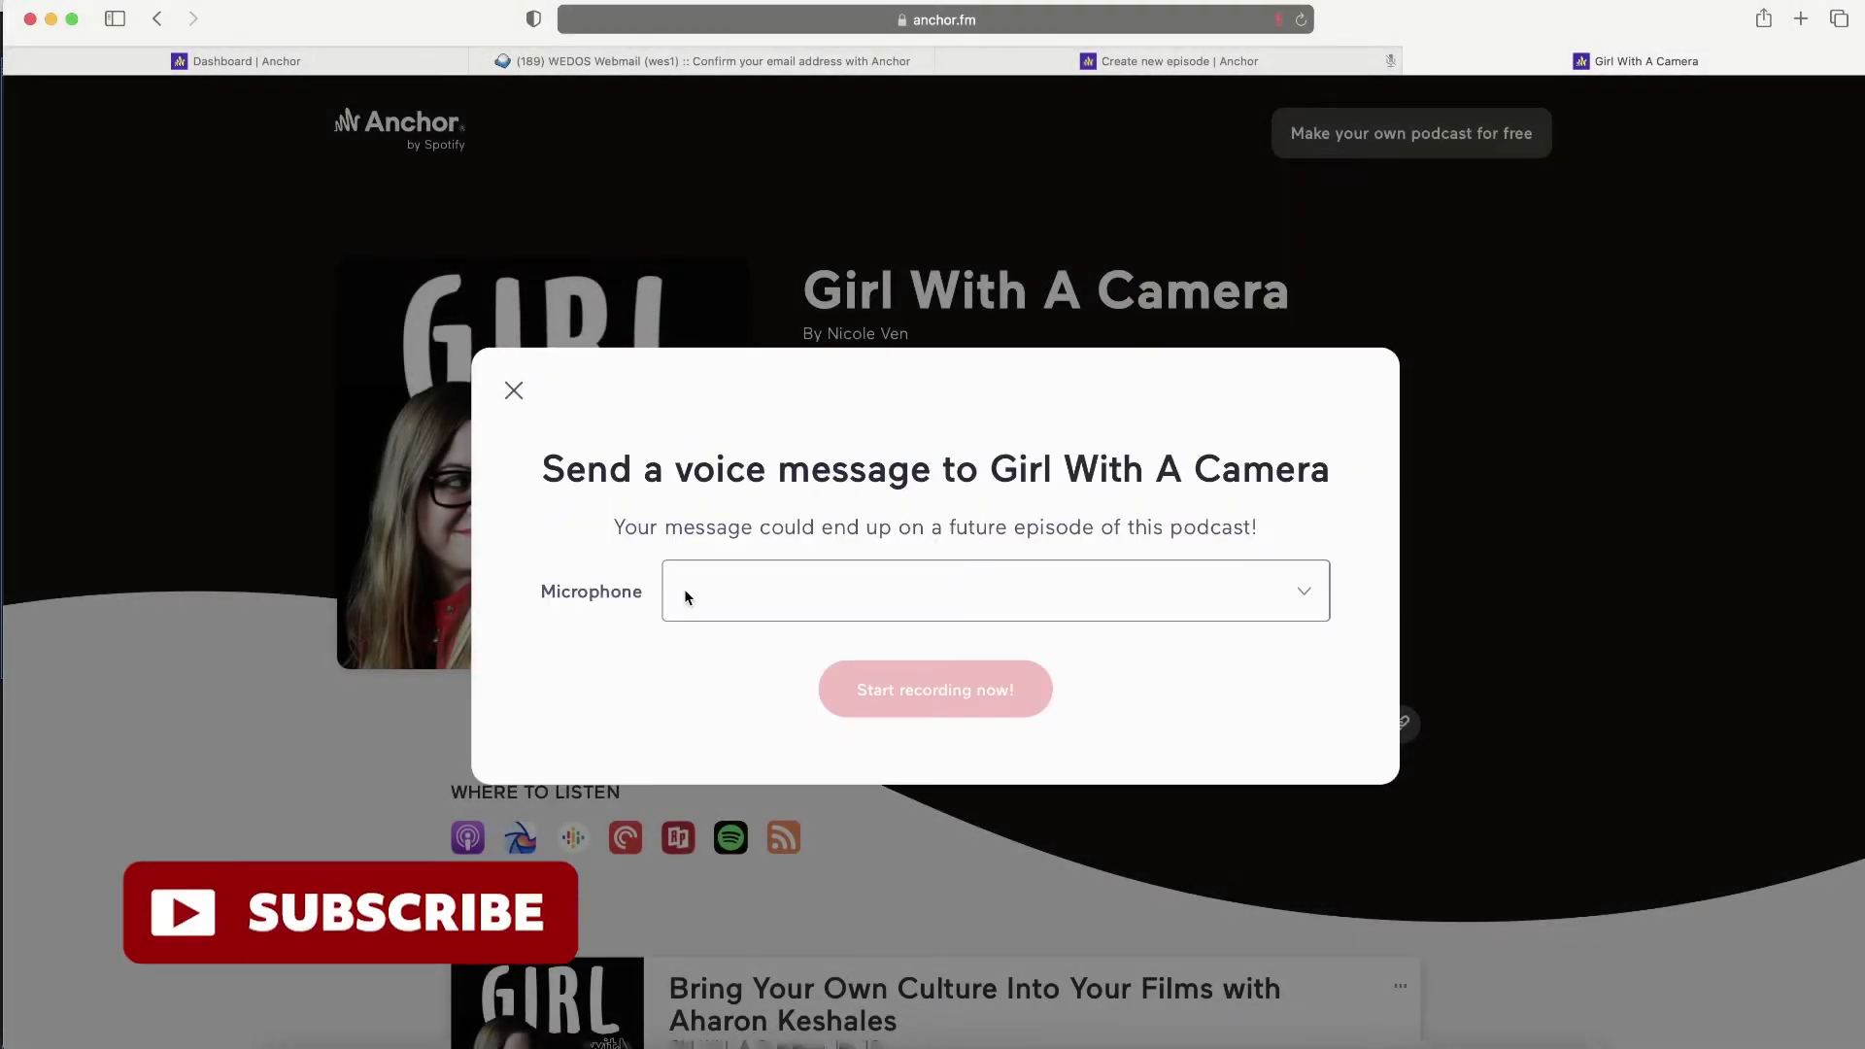
pyautogui.click(684, 591)
pyautogui.click(738, 669)
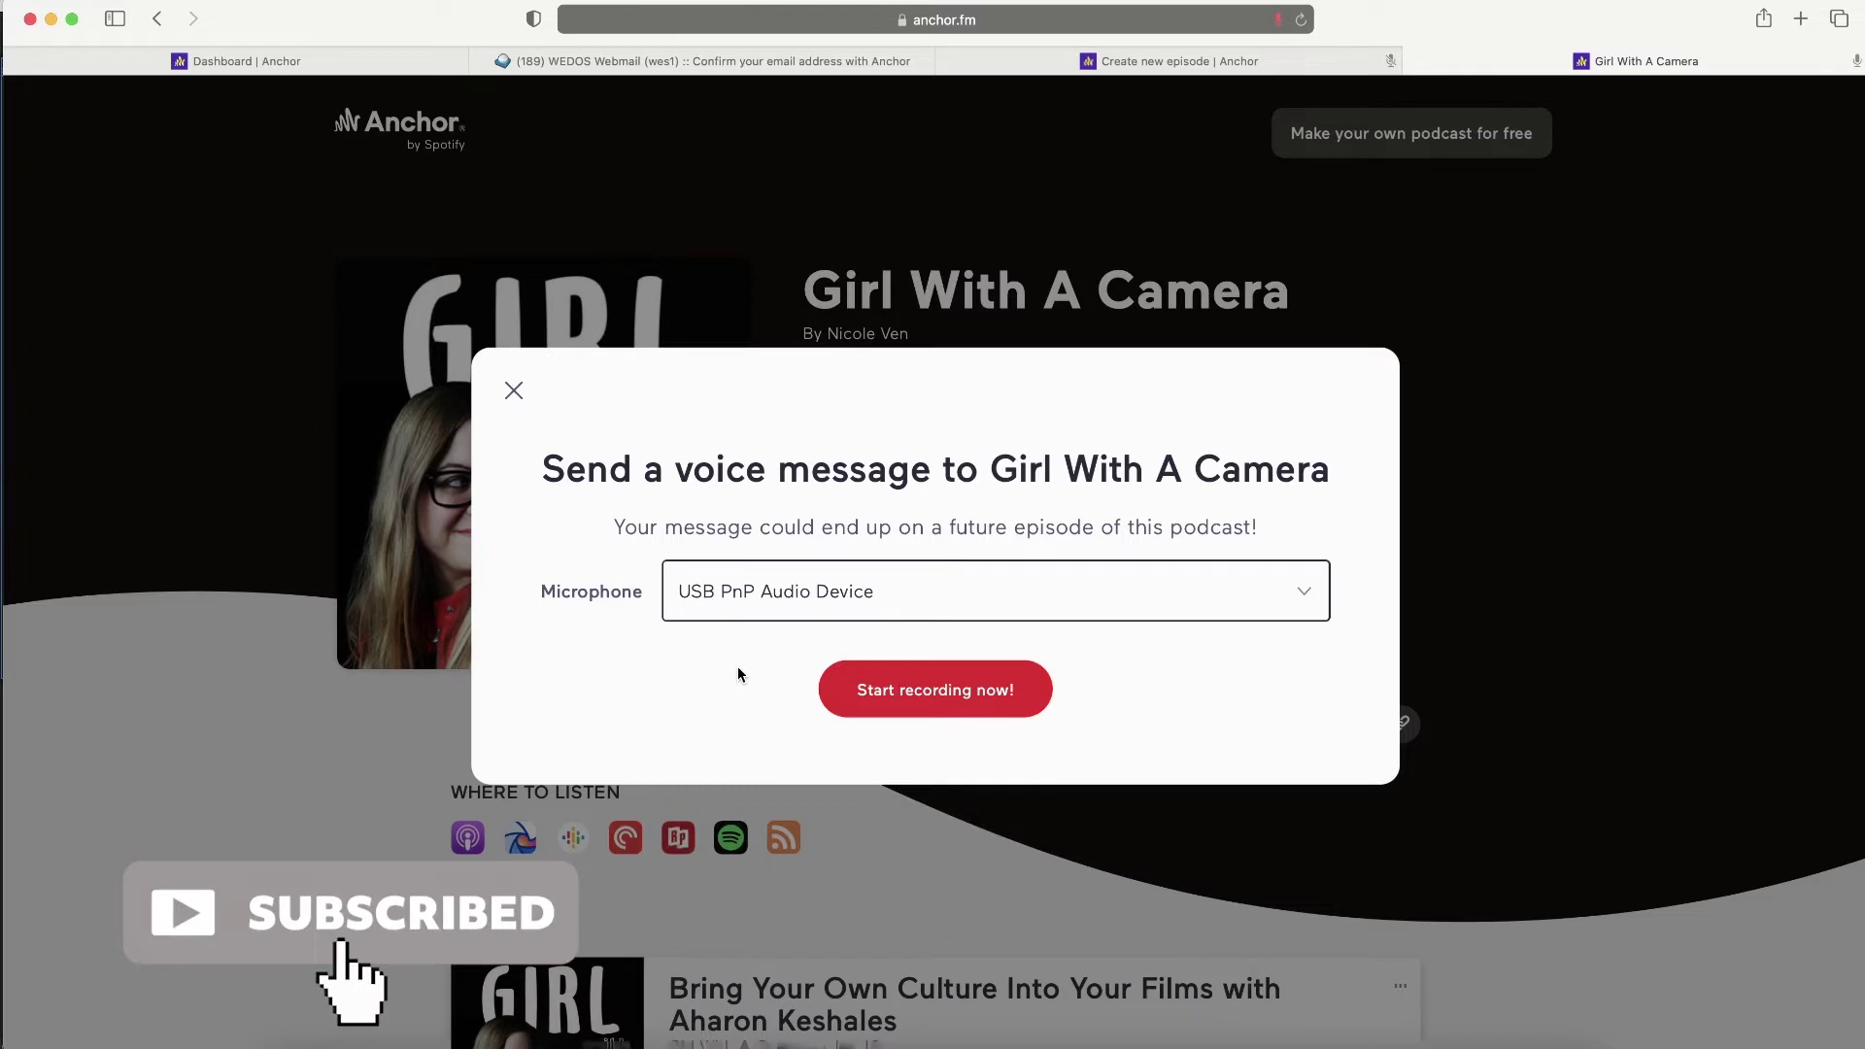
pyautogui.click(862, 680)
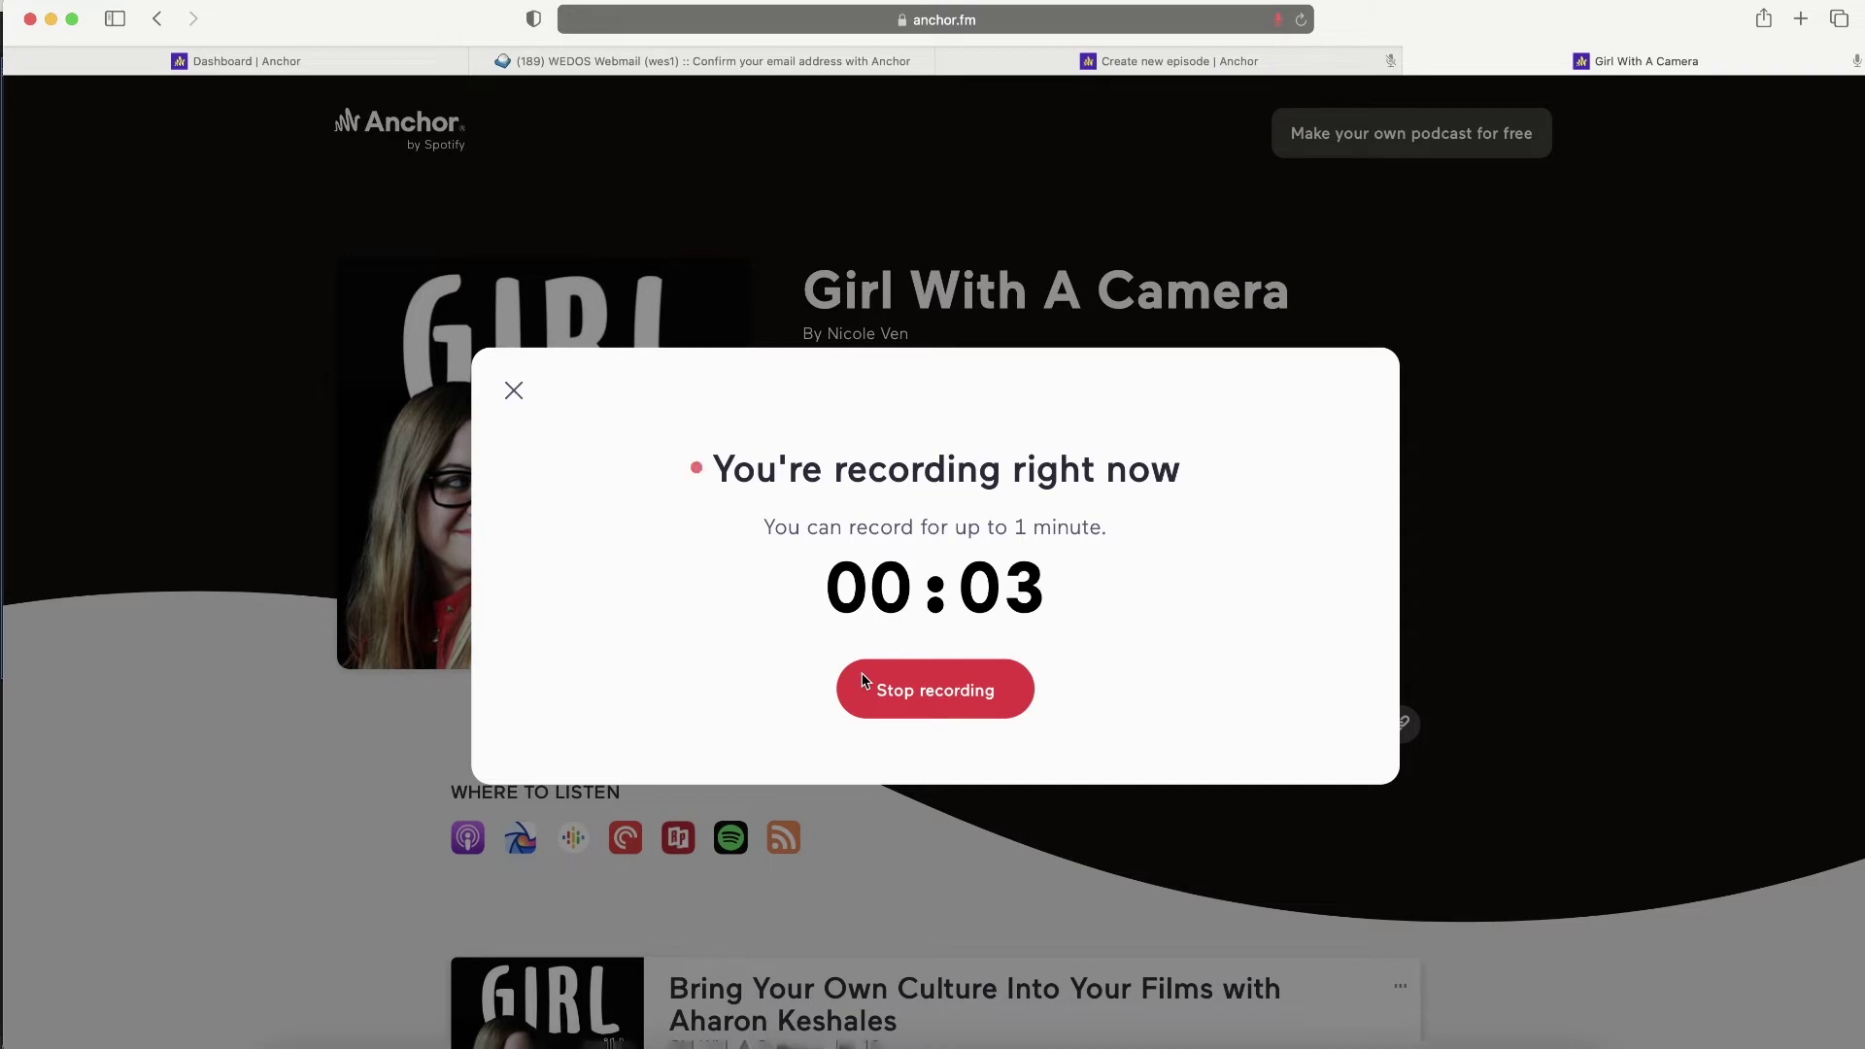
pyautogui.click(867, 680)
pyautogui.click(1057, 682)
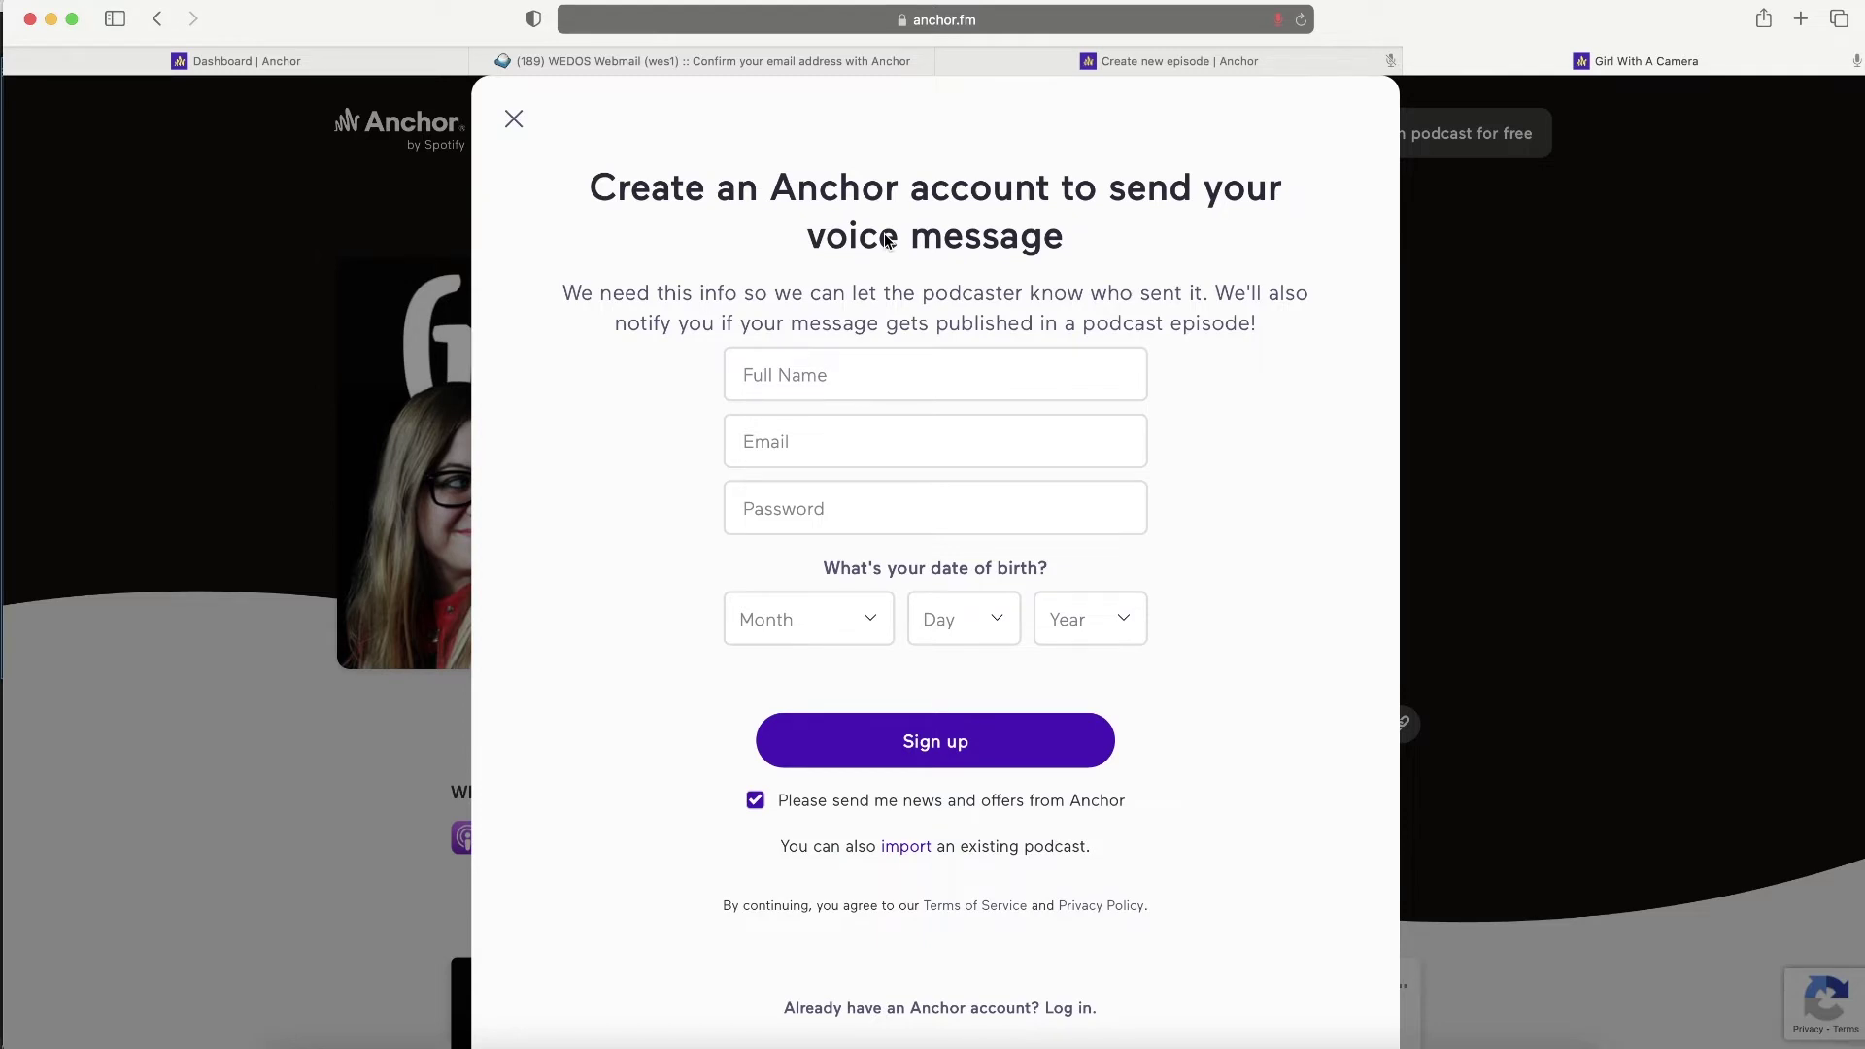
# - Close the public podcast tab and show the transition sounds list
pyautogui.scroll(-1, 887, 238)
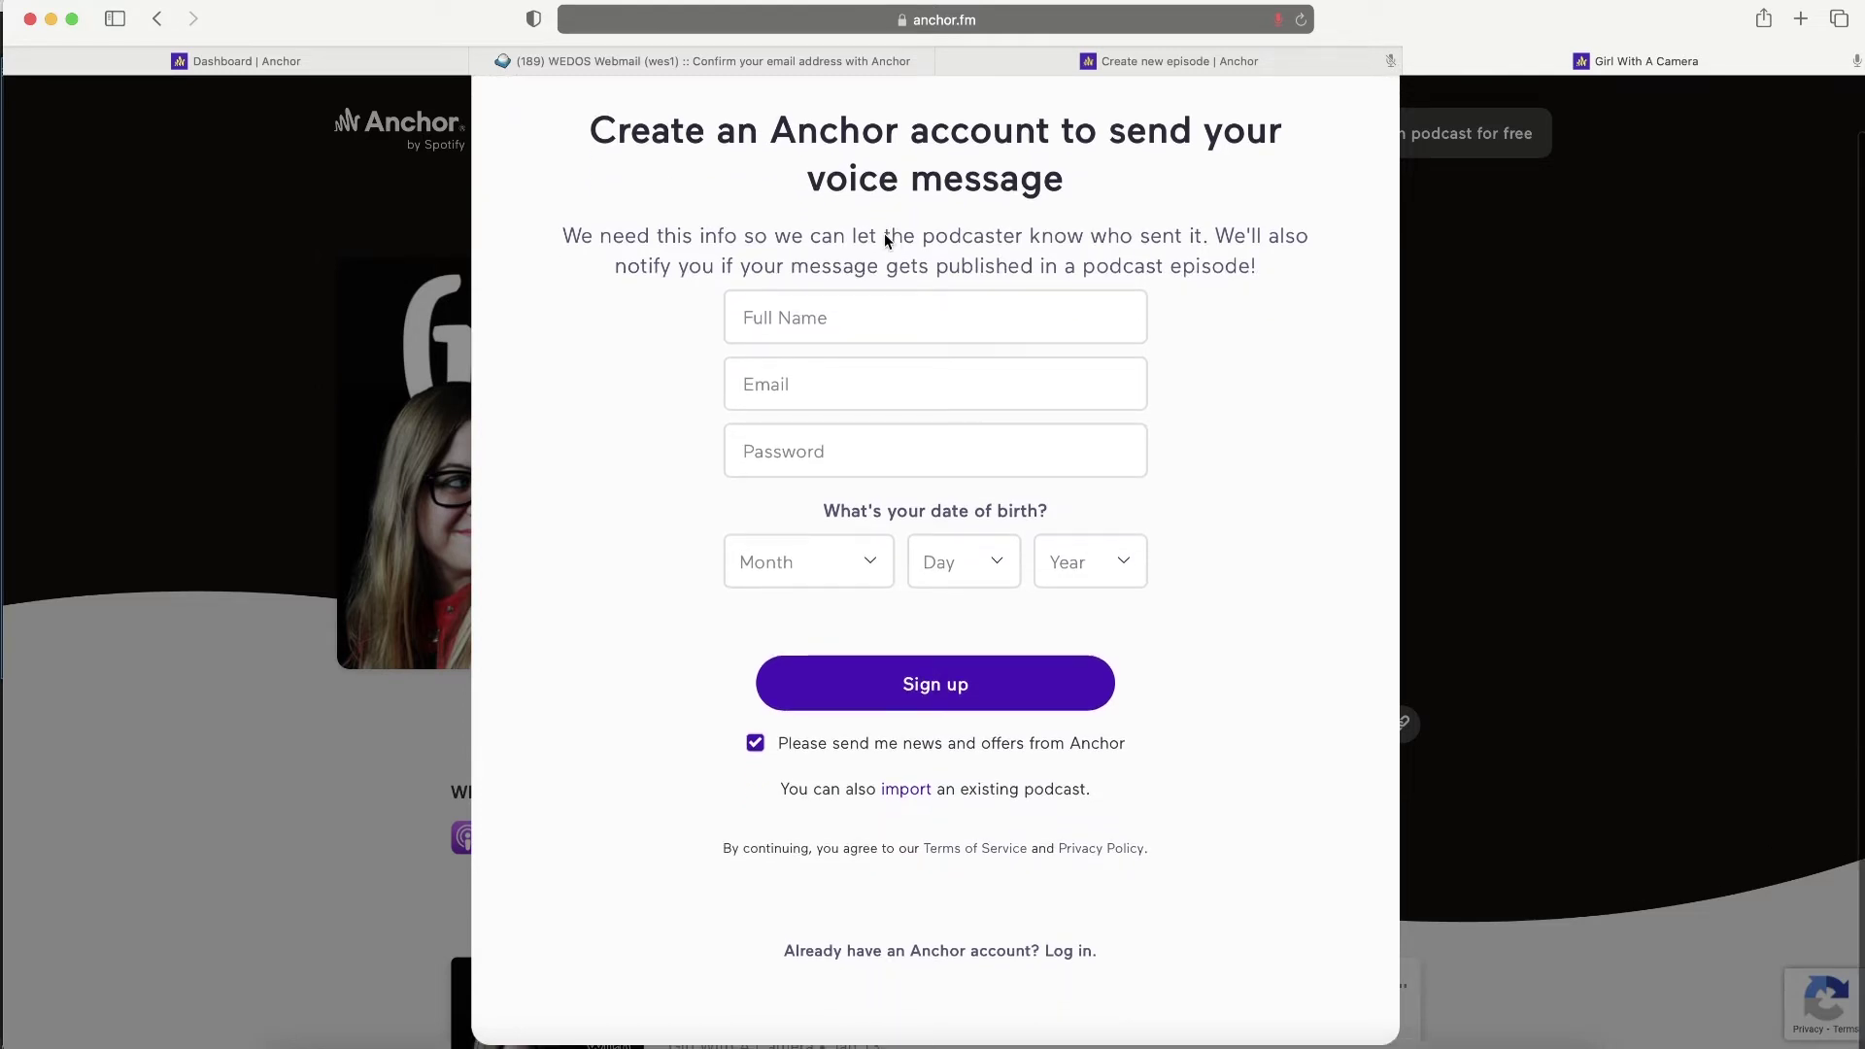
pyautogui.scroll(1, 887, 238)
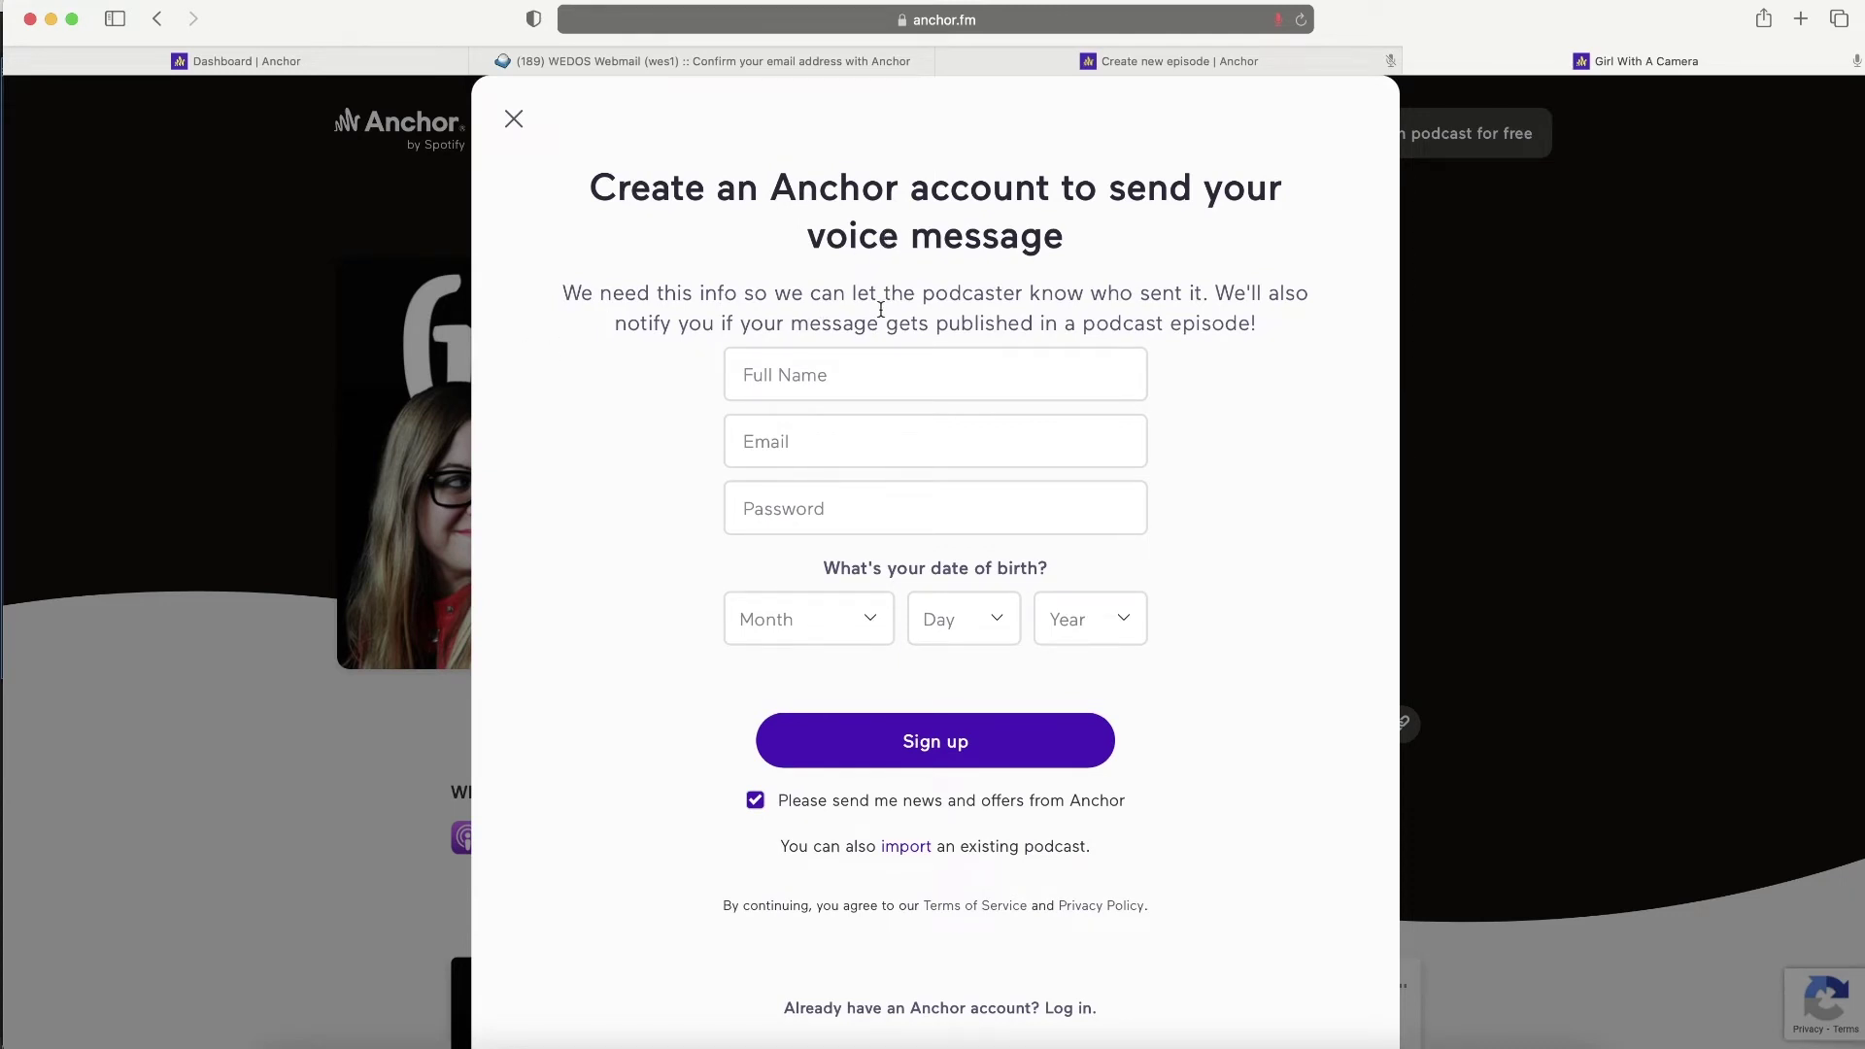
pyautogui.press('super+w')
pyautogui.click(201, 836)
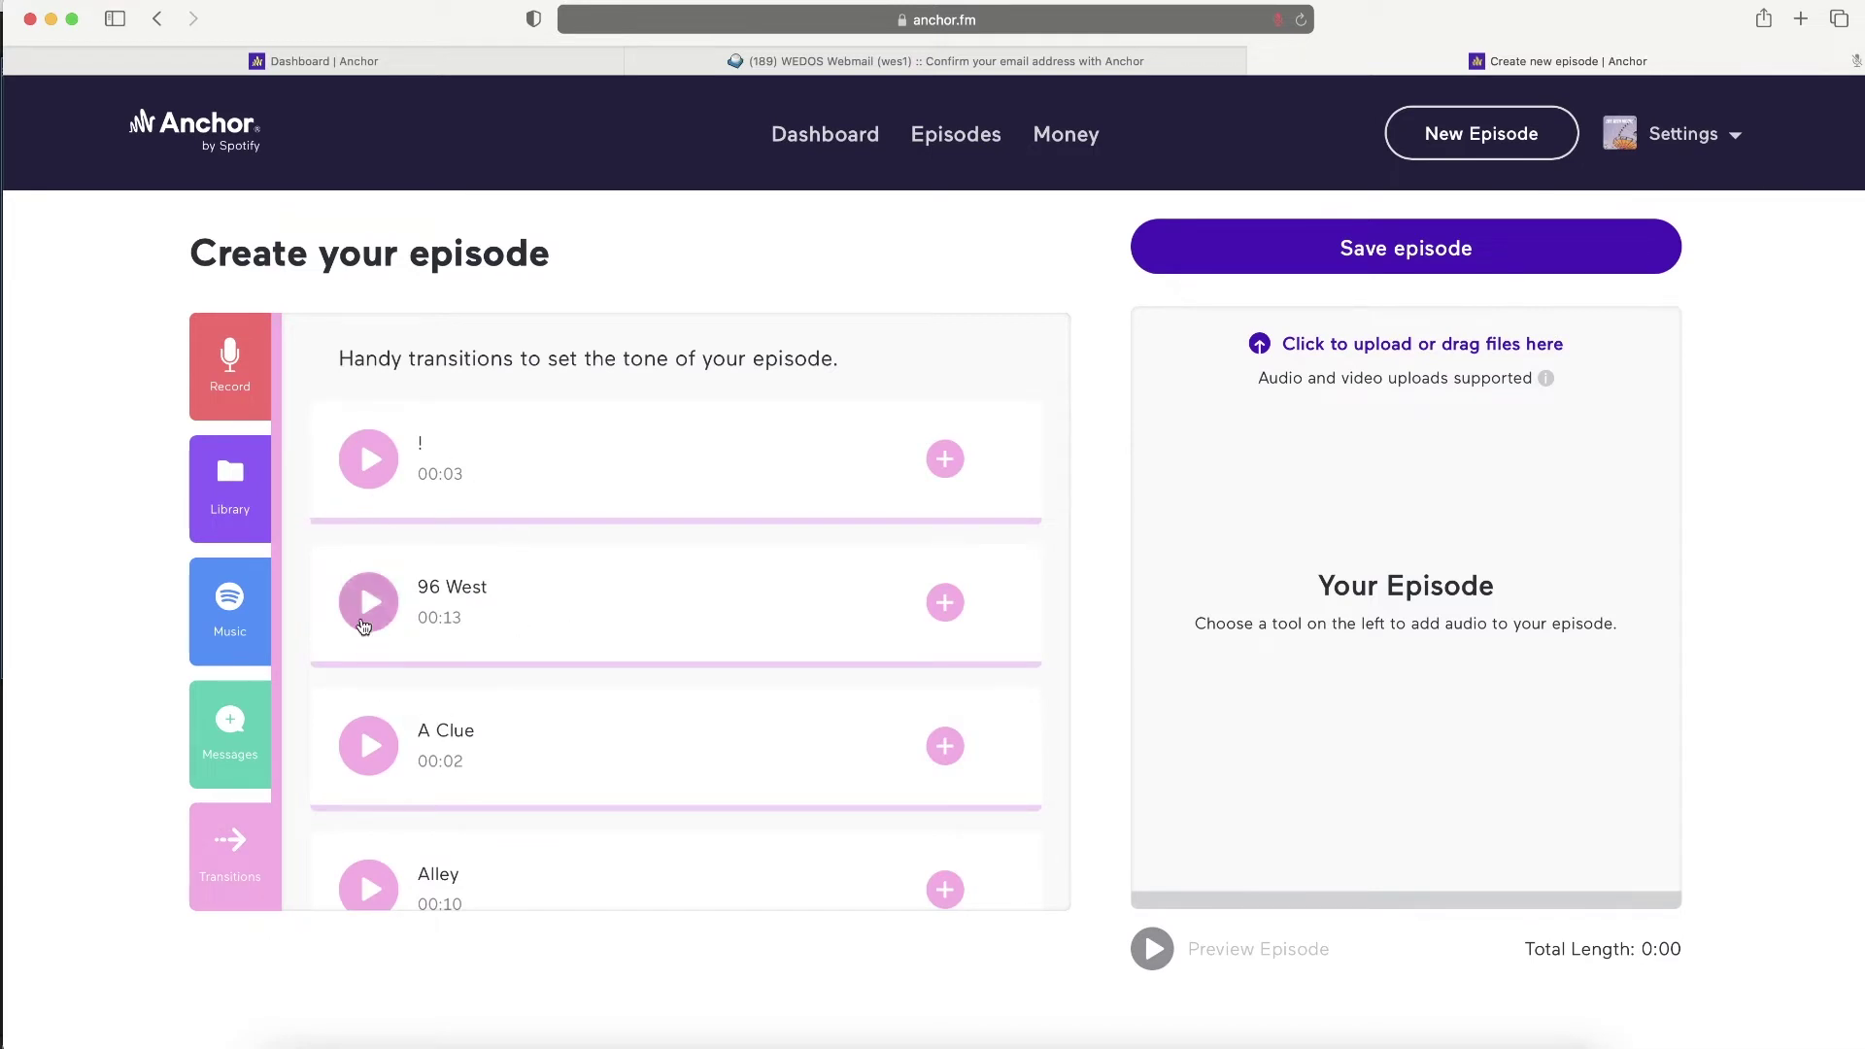
# - Preview the ! transition sound, then switch to the audio library
pyautogui.click(369, 452)
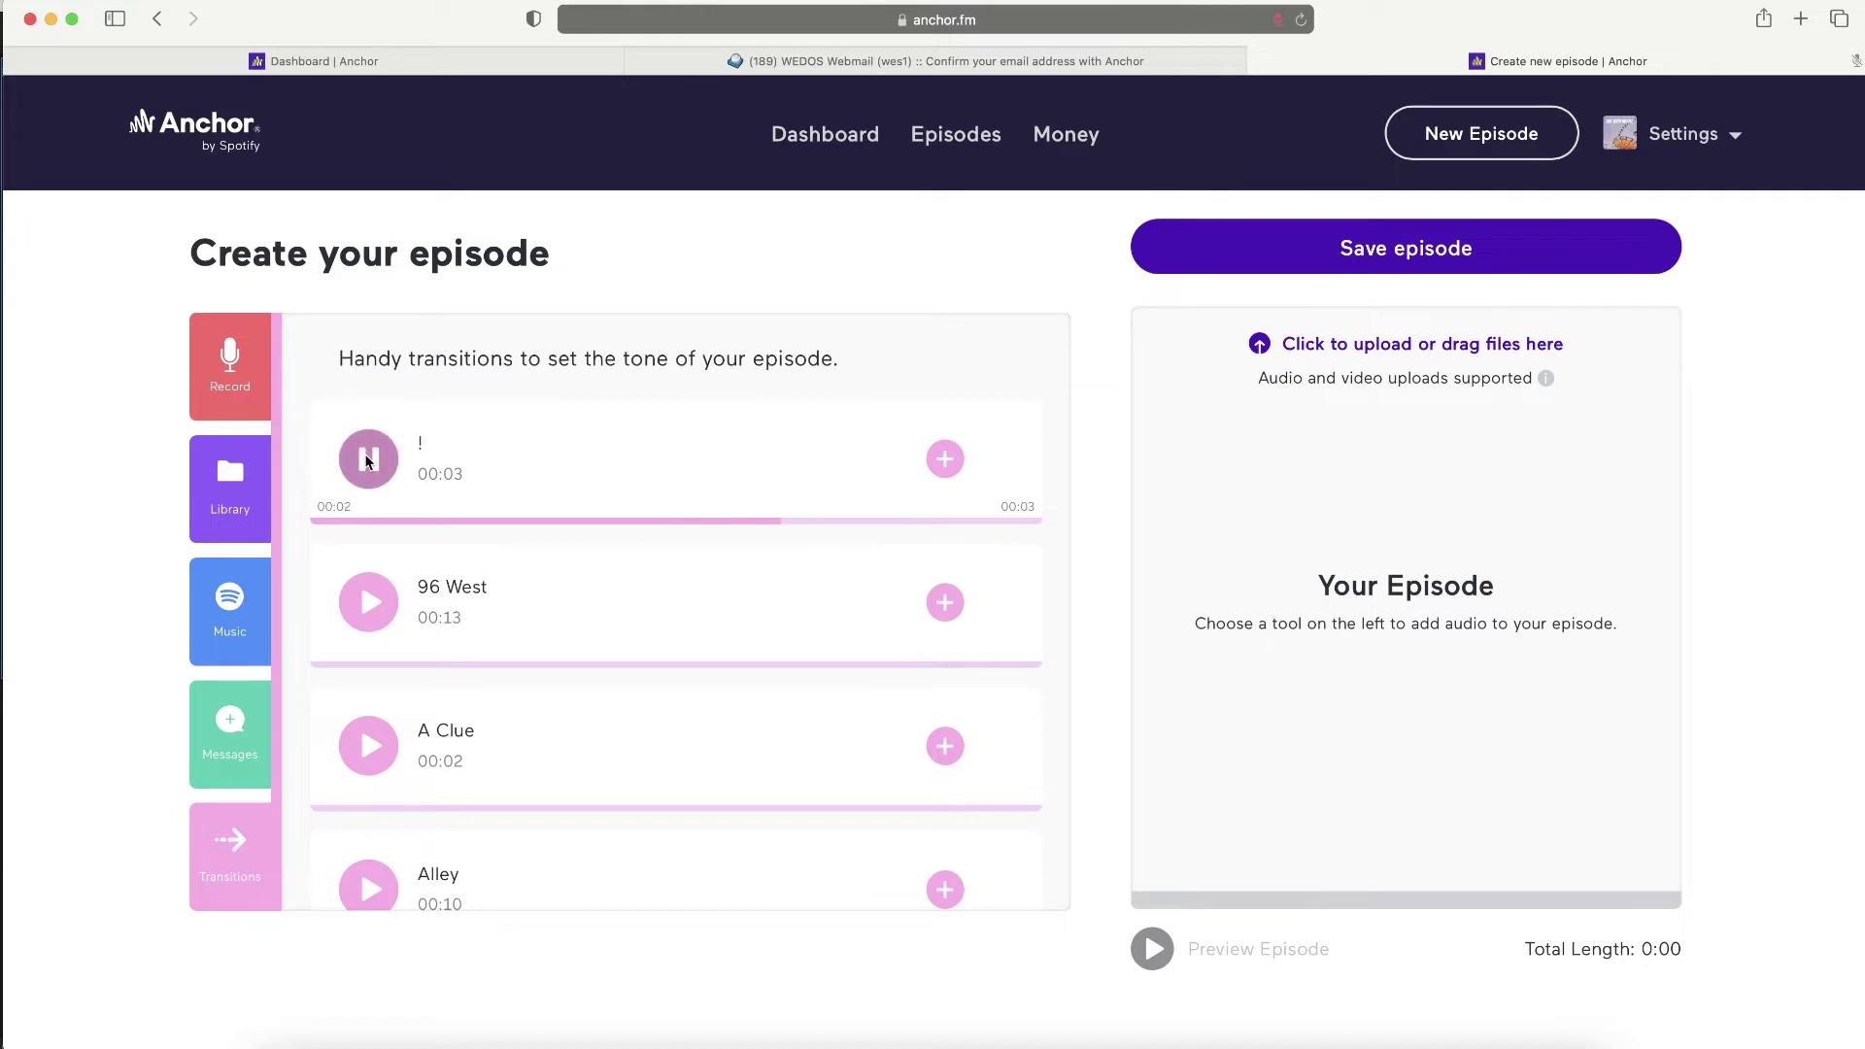
pyautogui.scroll(-5, 457, 573)
pyautogui.scroll(-4, 456, 575)
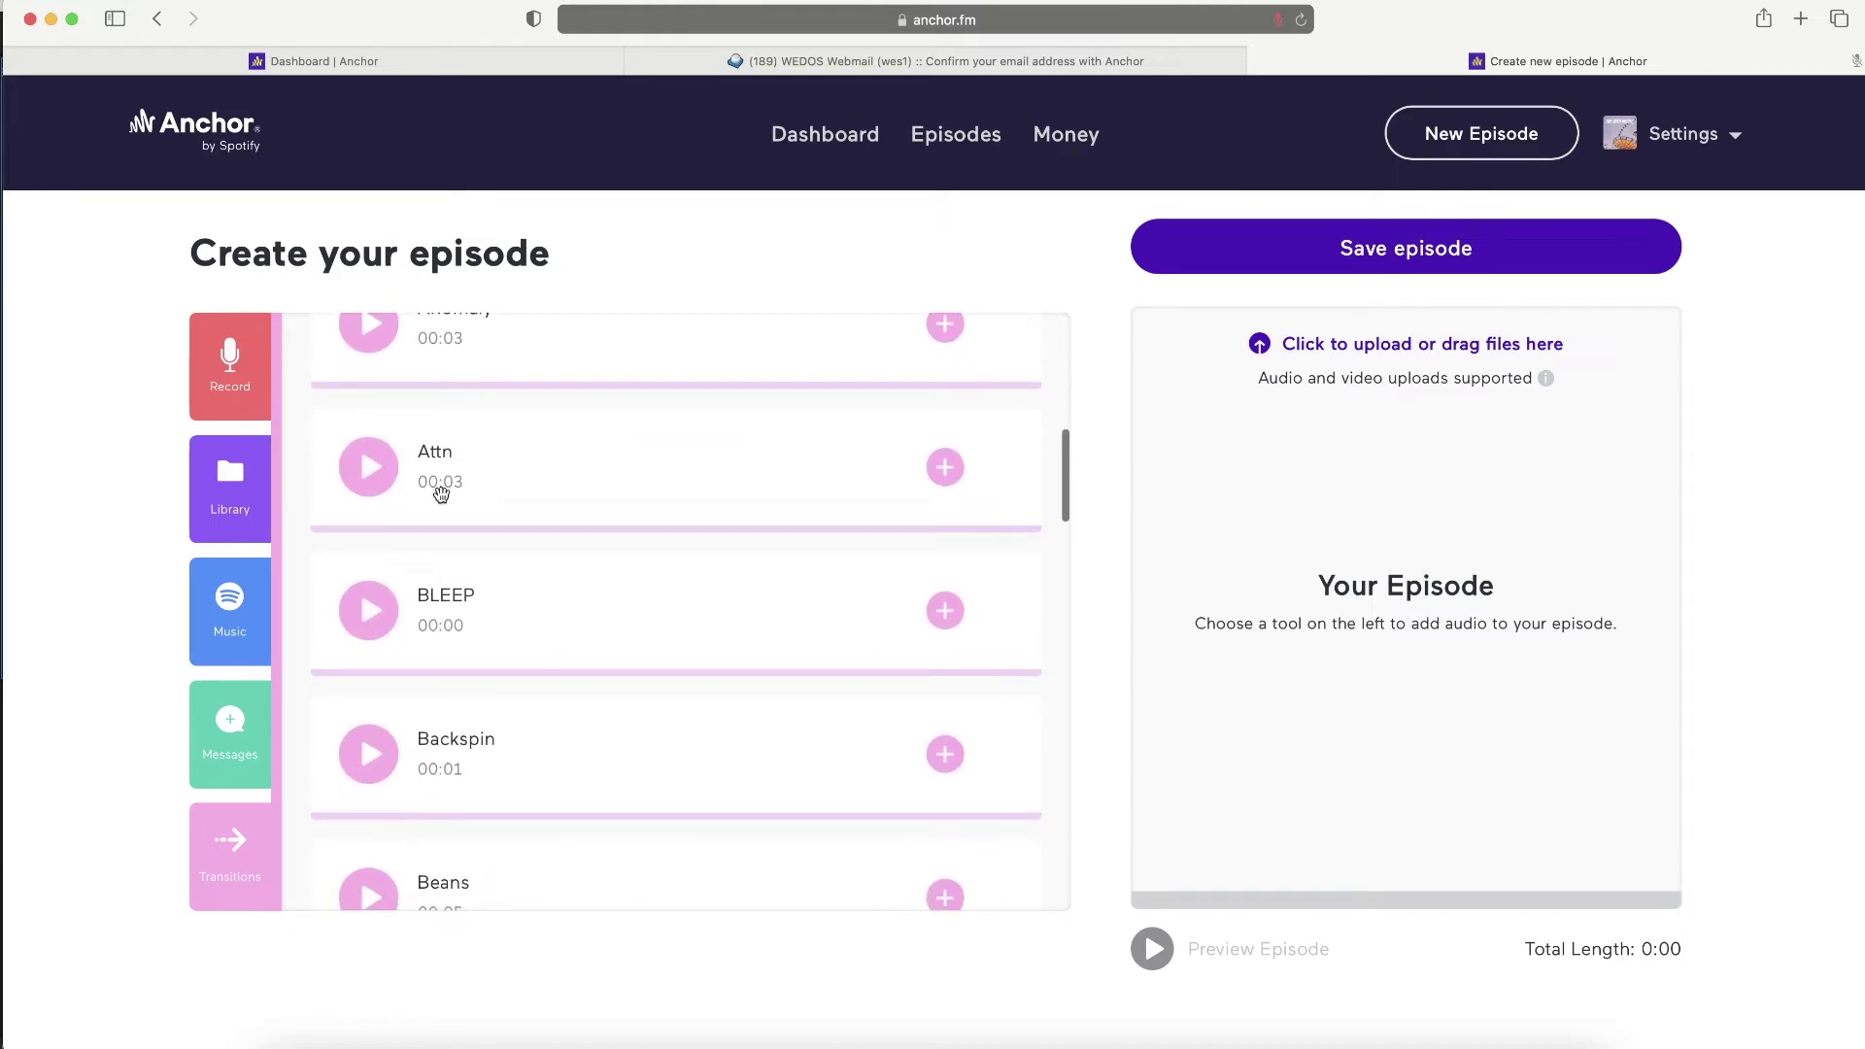
pyautogui.scroll(9, 452, 496)
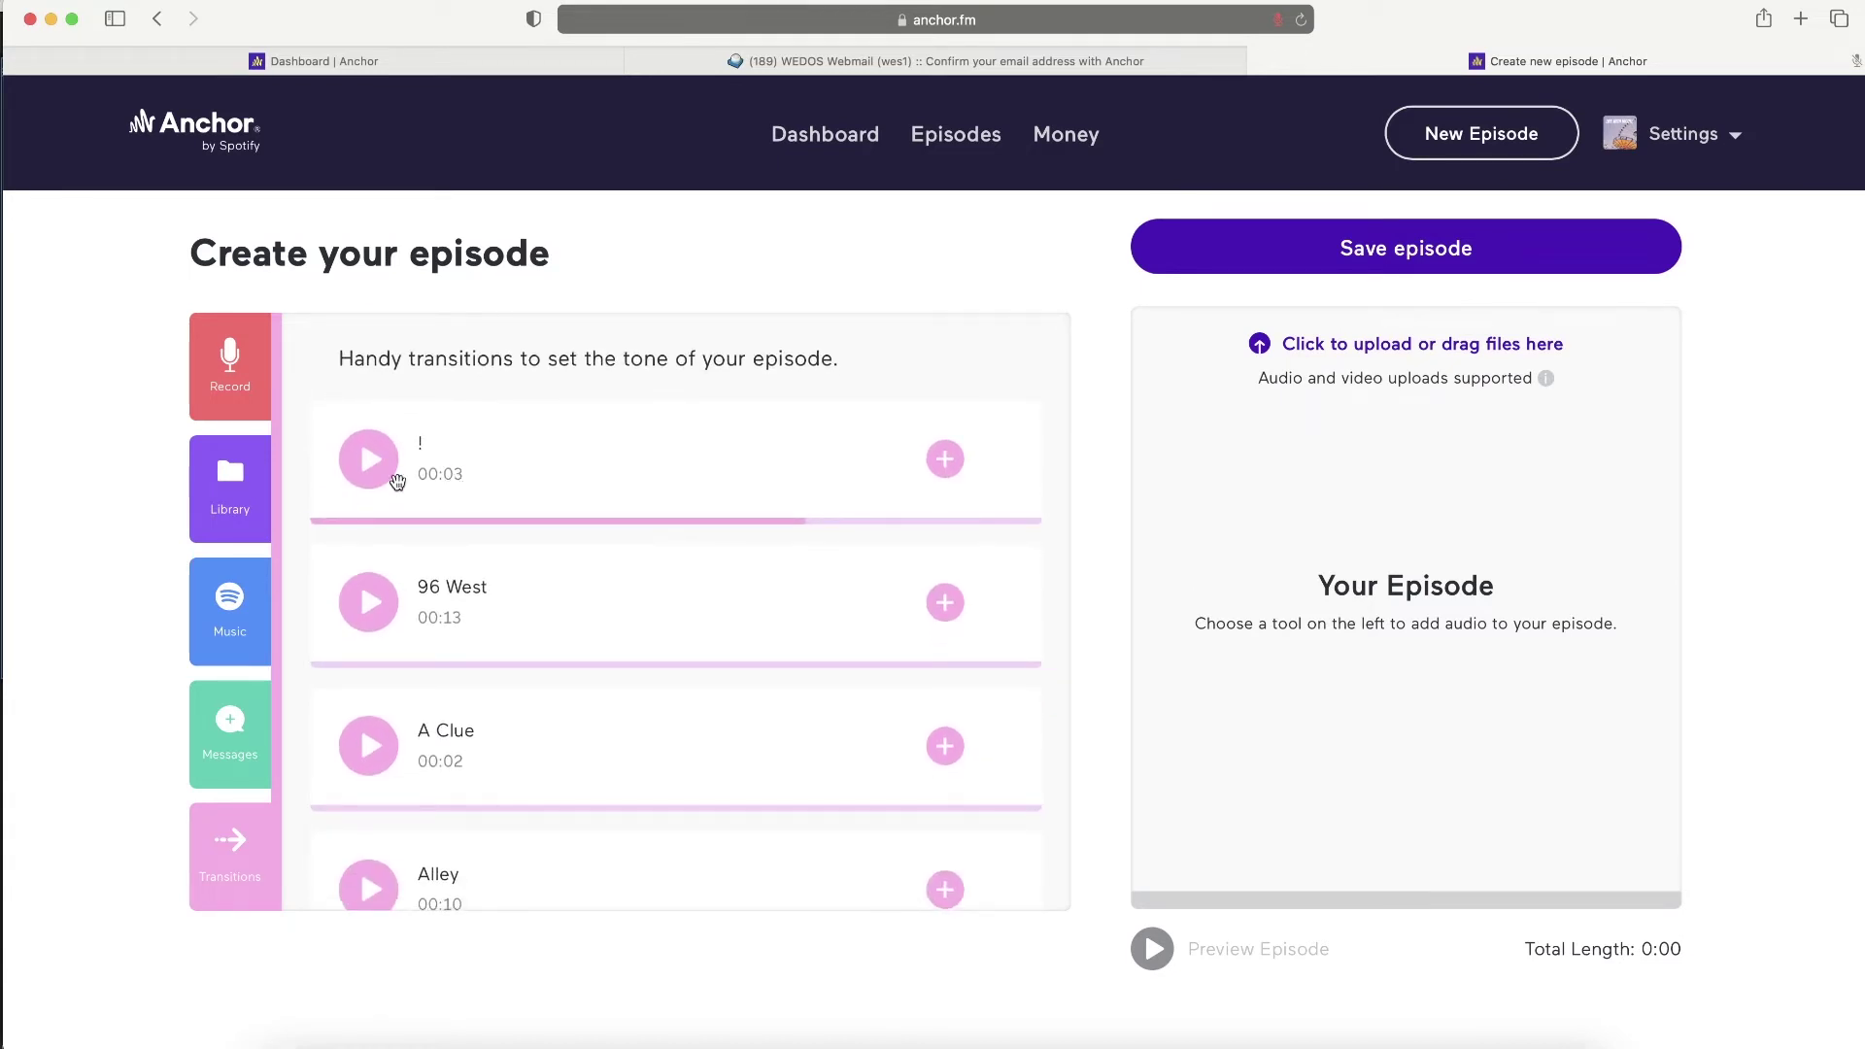
pyautogui.click(234, 490)
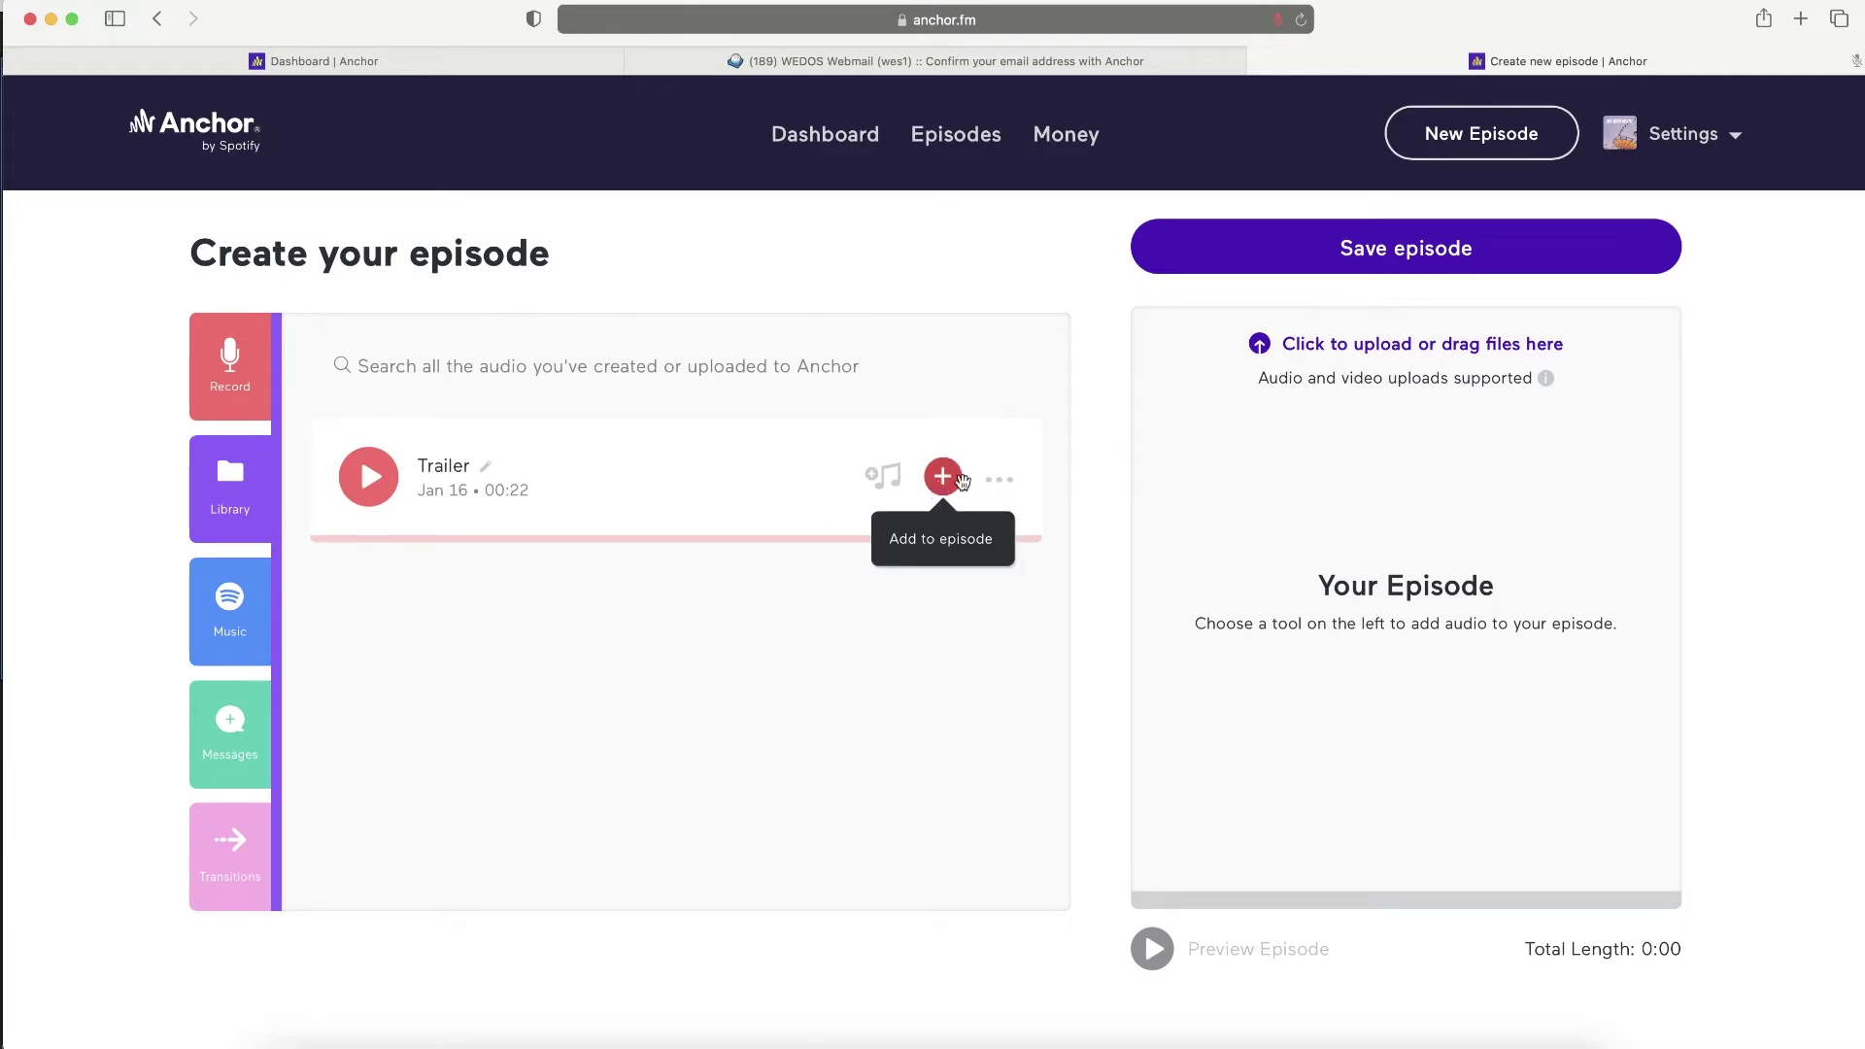
# - Add the 22-second Trailer clip to the episode and open it in Edit audio
pyautogui.click(998, 479)
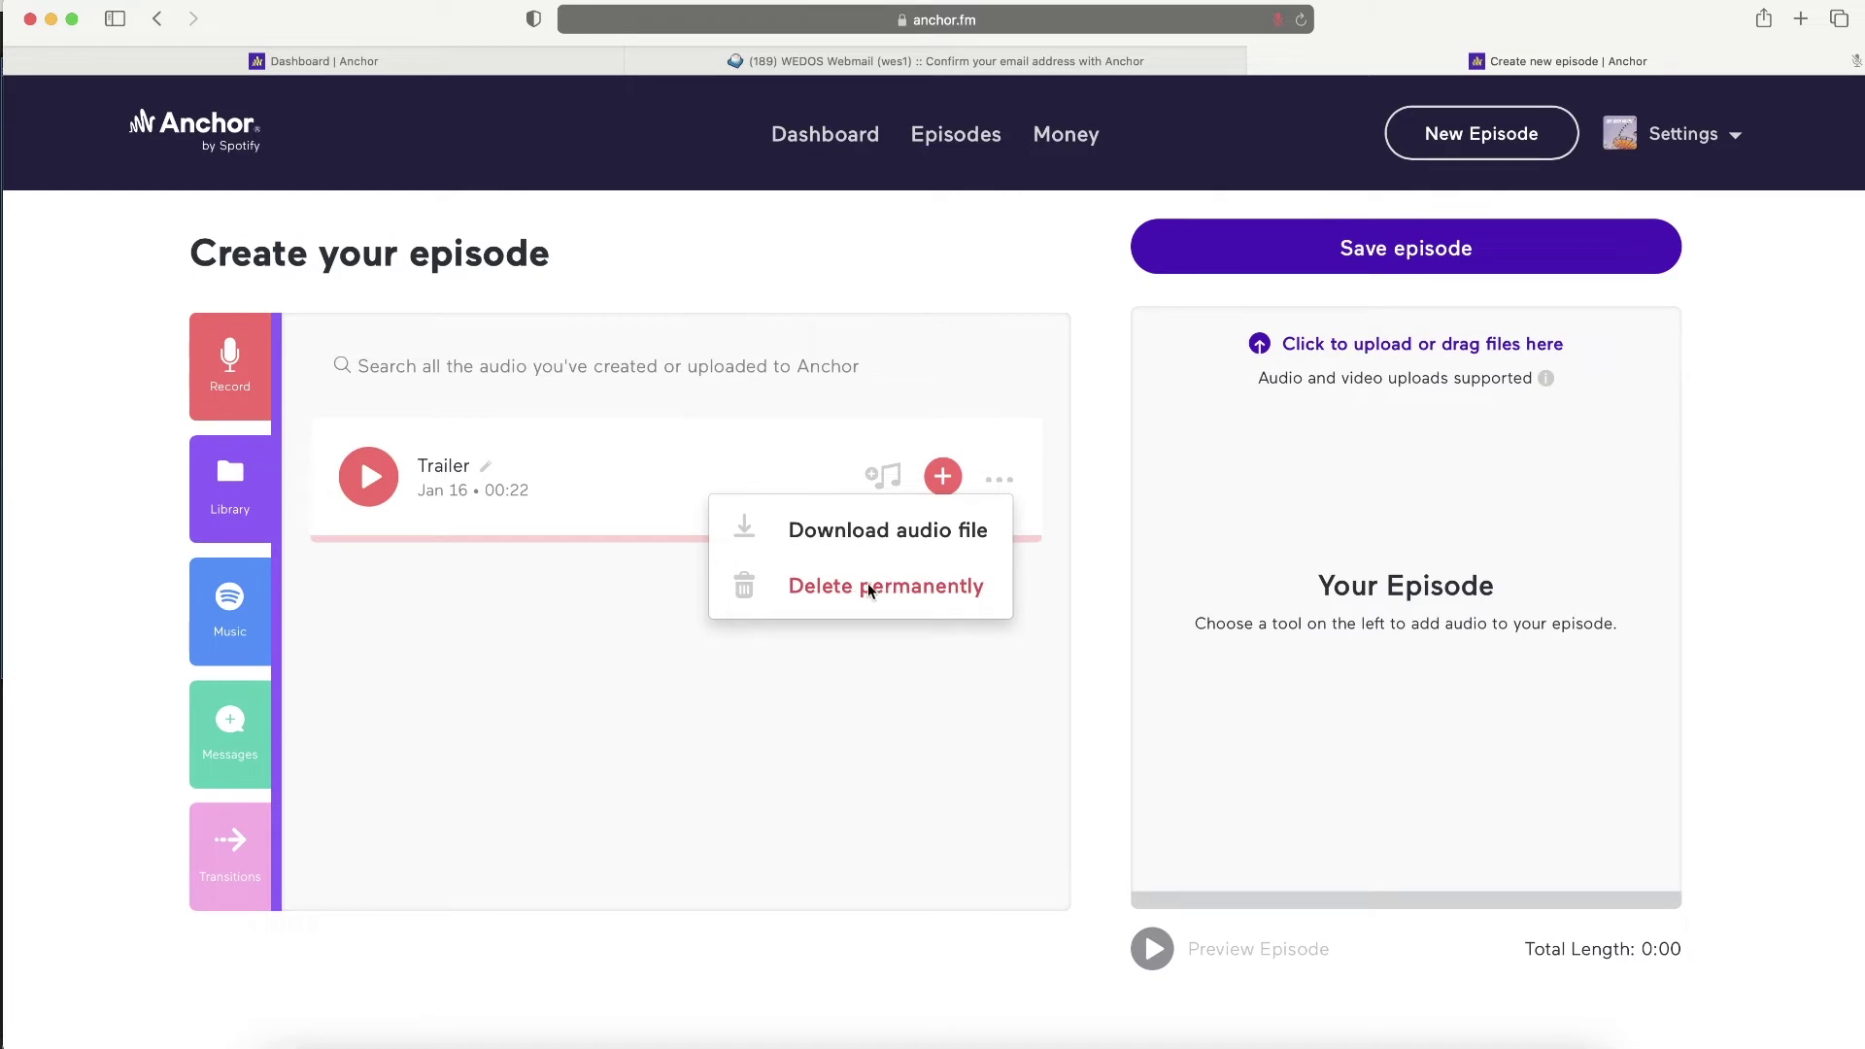
pyautogui.click(892, 668)
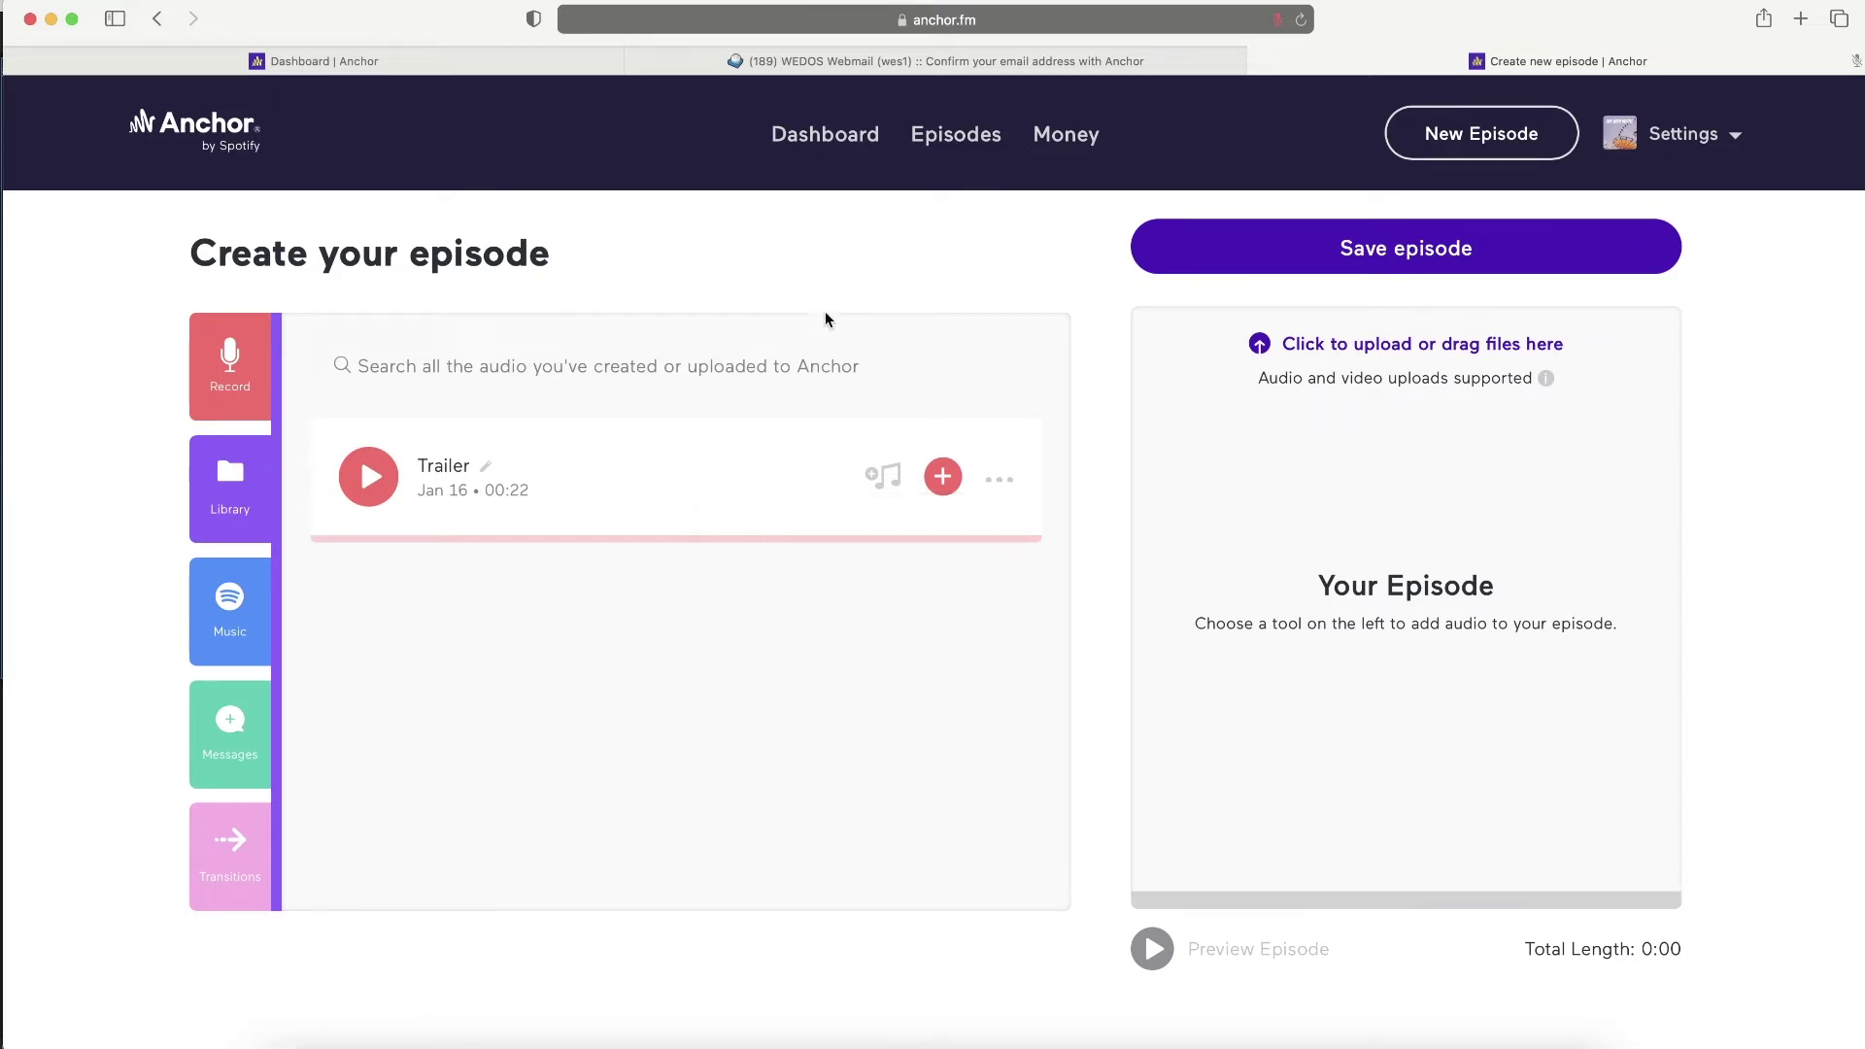
pyautogui.click(942, 476)
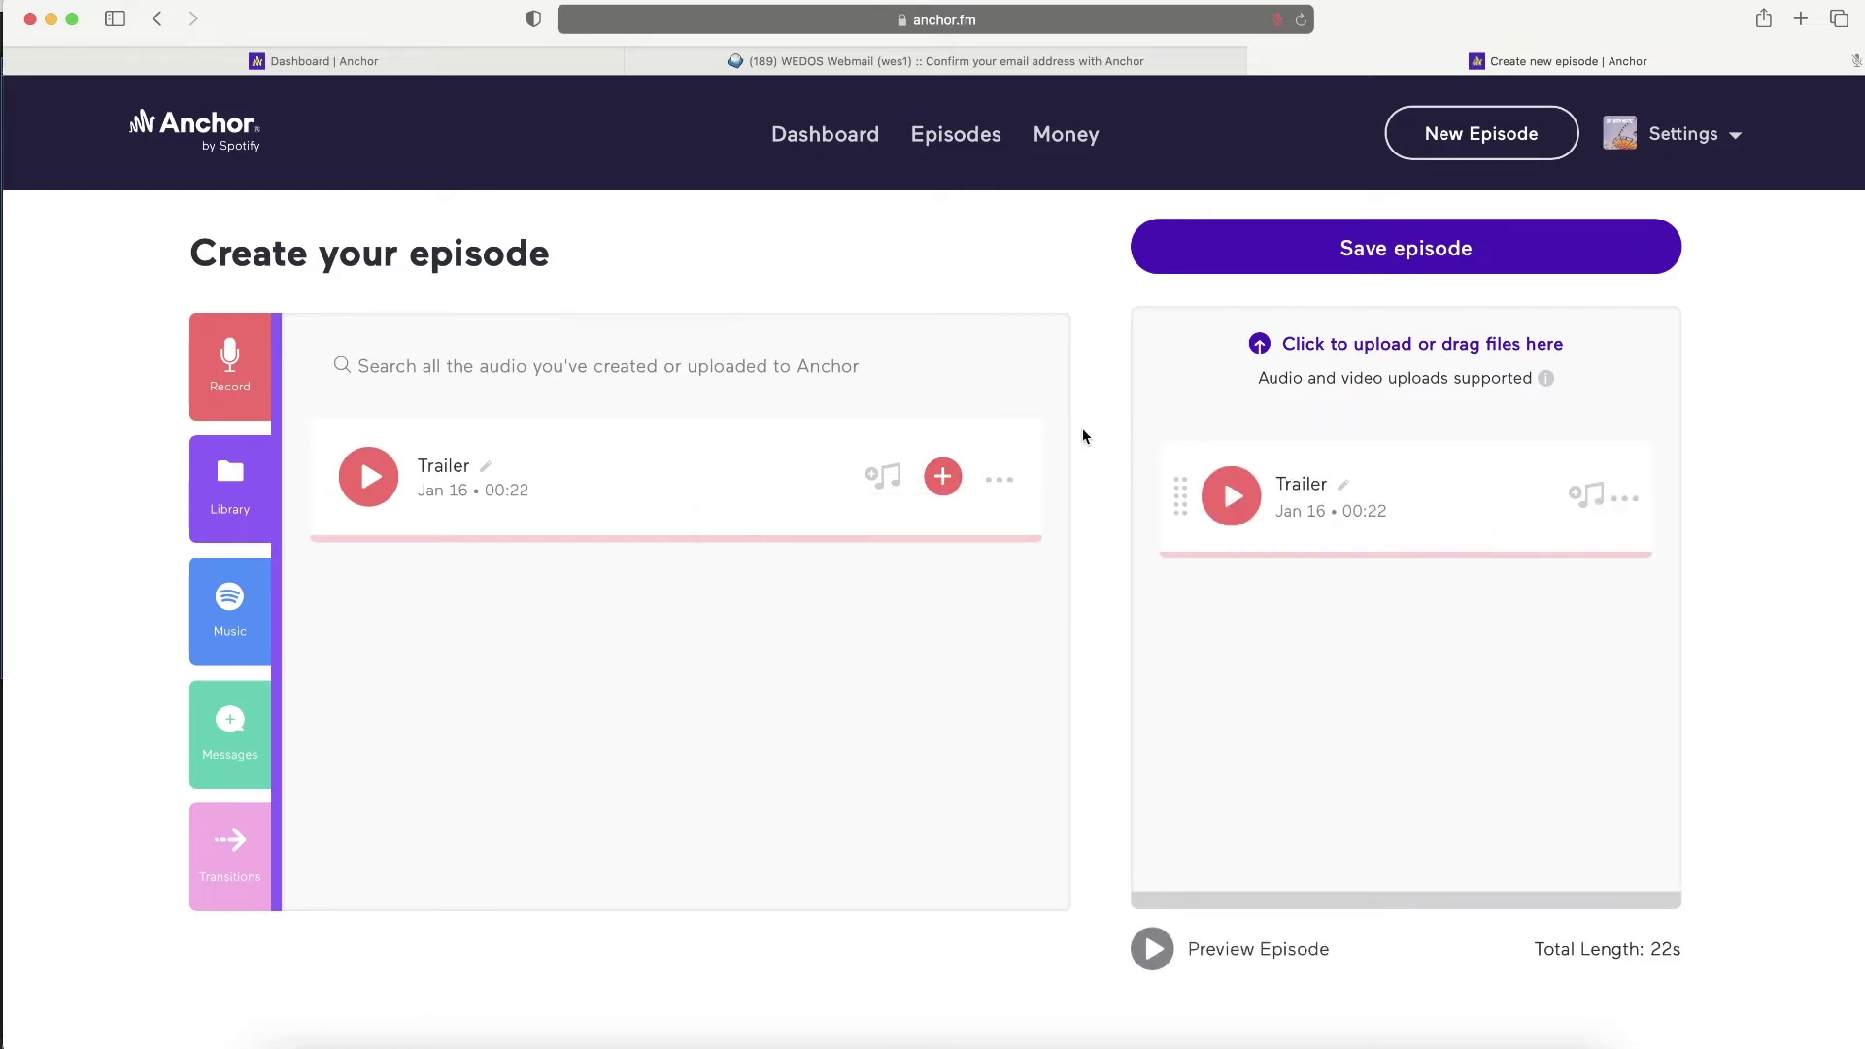
pyautogui.moveTo(1170, 494); pyautogui.dragTo(1360, 697)
pyautogui.click(1627, 499)
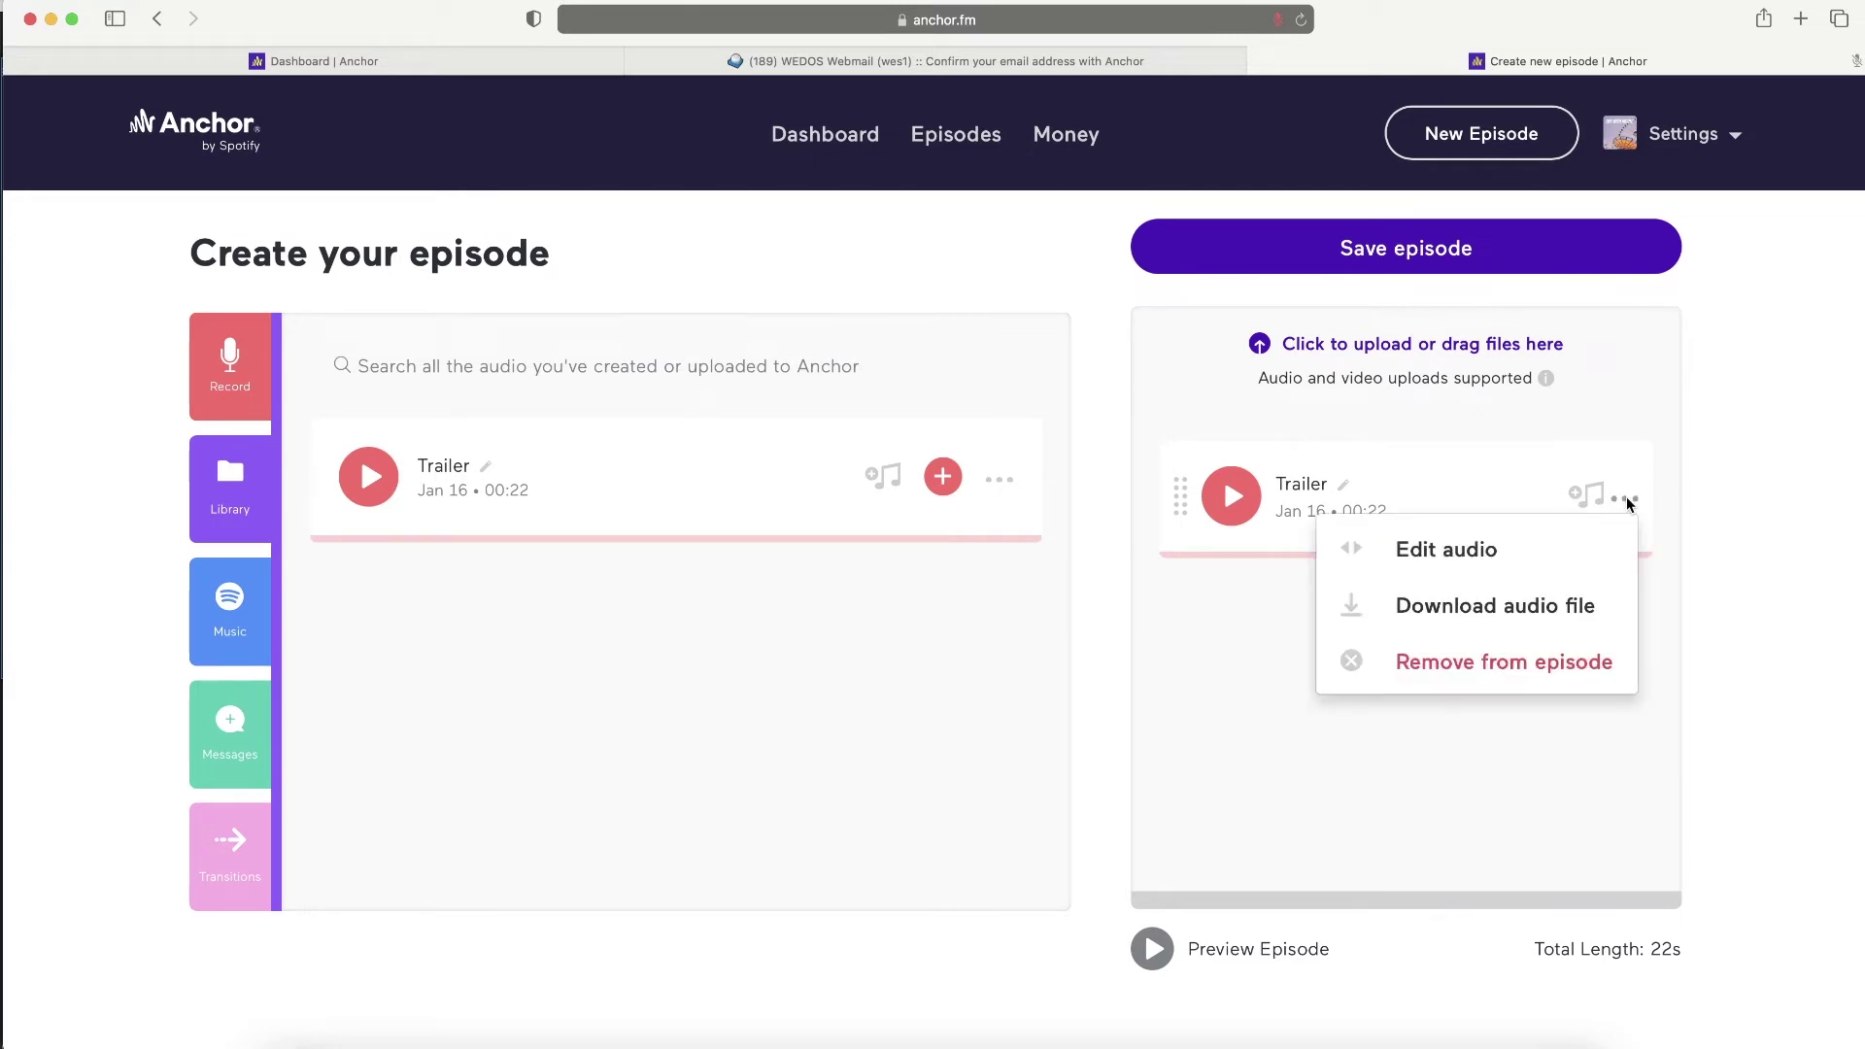
pyautogui.click(1442, 554)
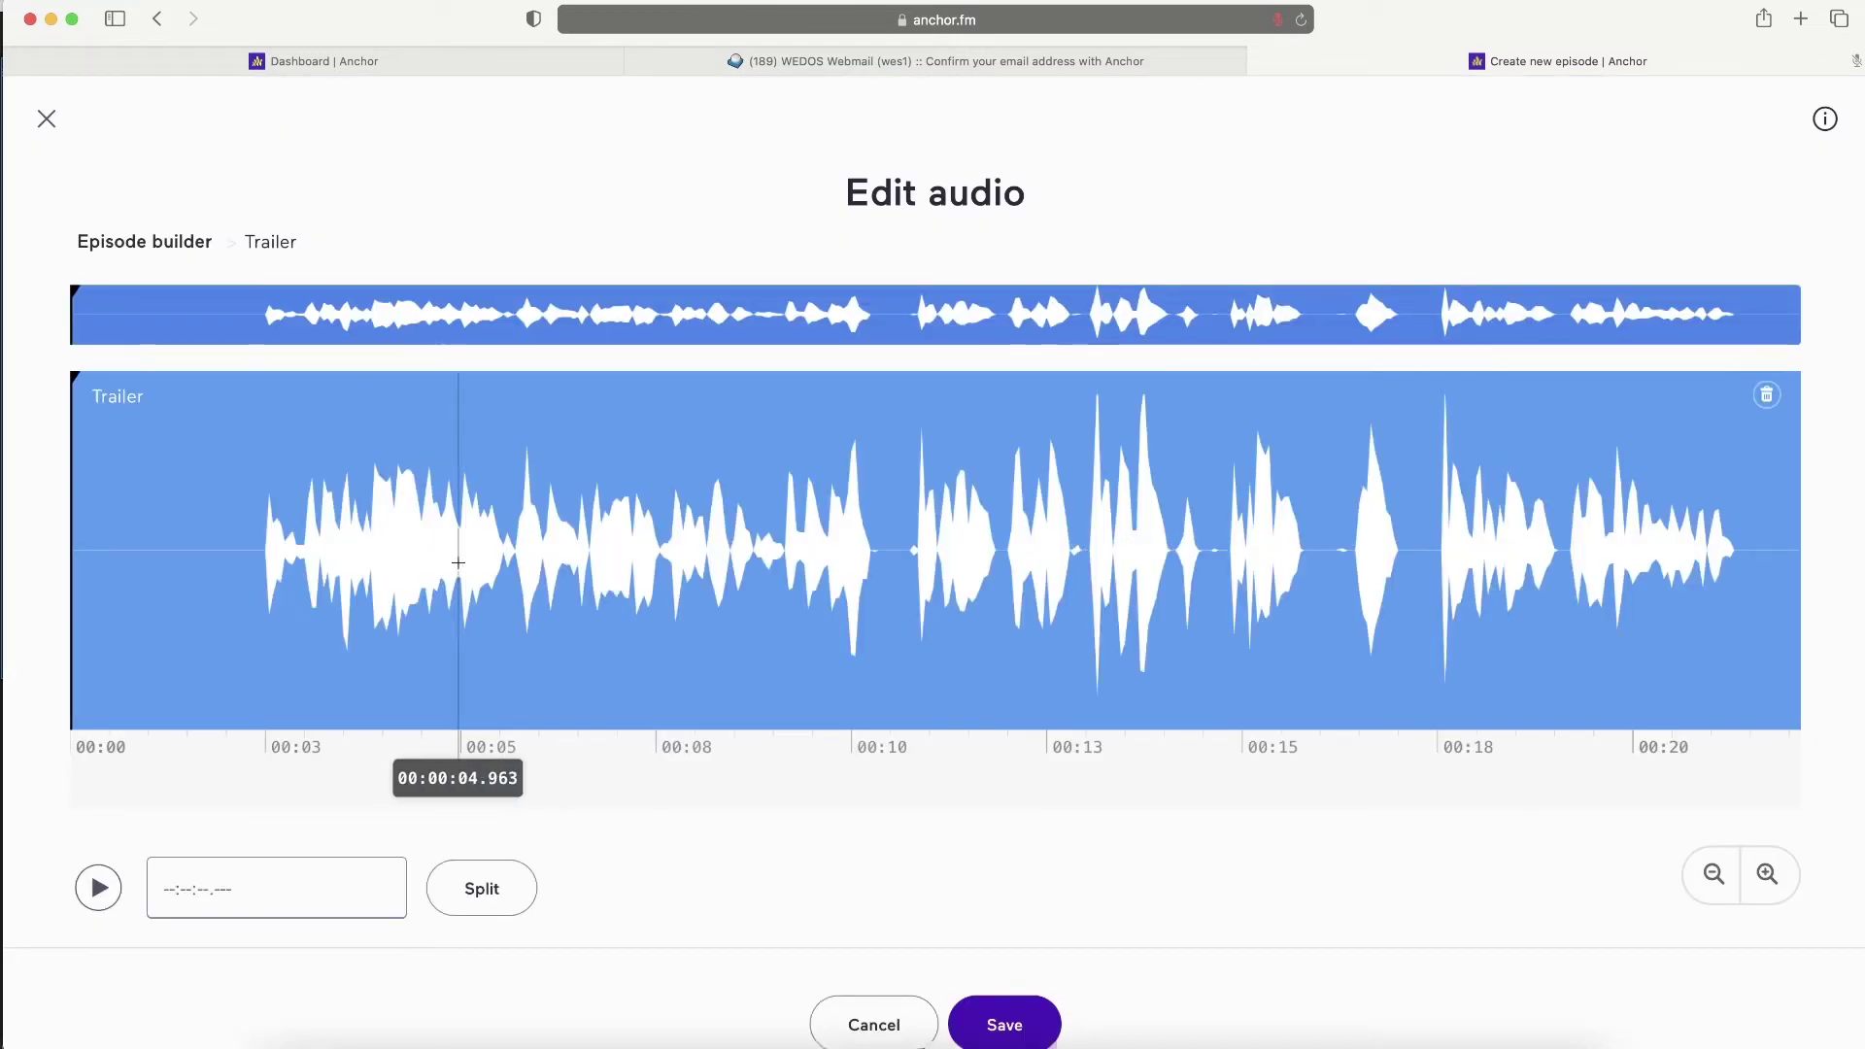
# - Split the trailer at 2.3 seconds and delete the opening piece
pyautogui.click(259, 413)
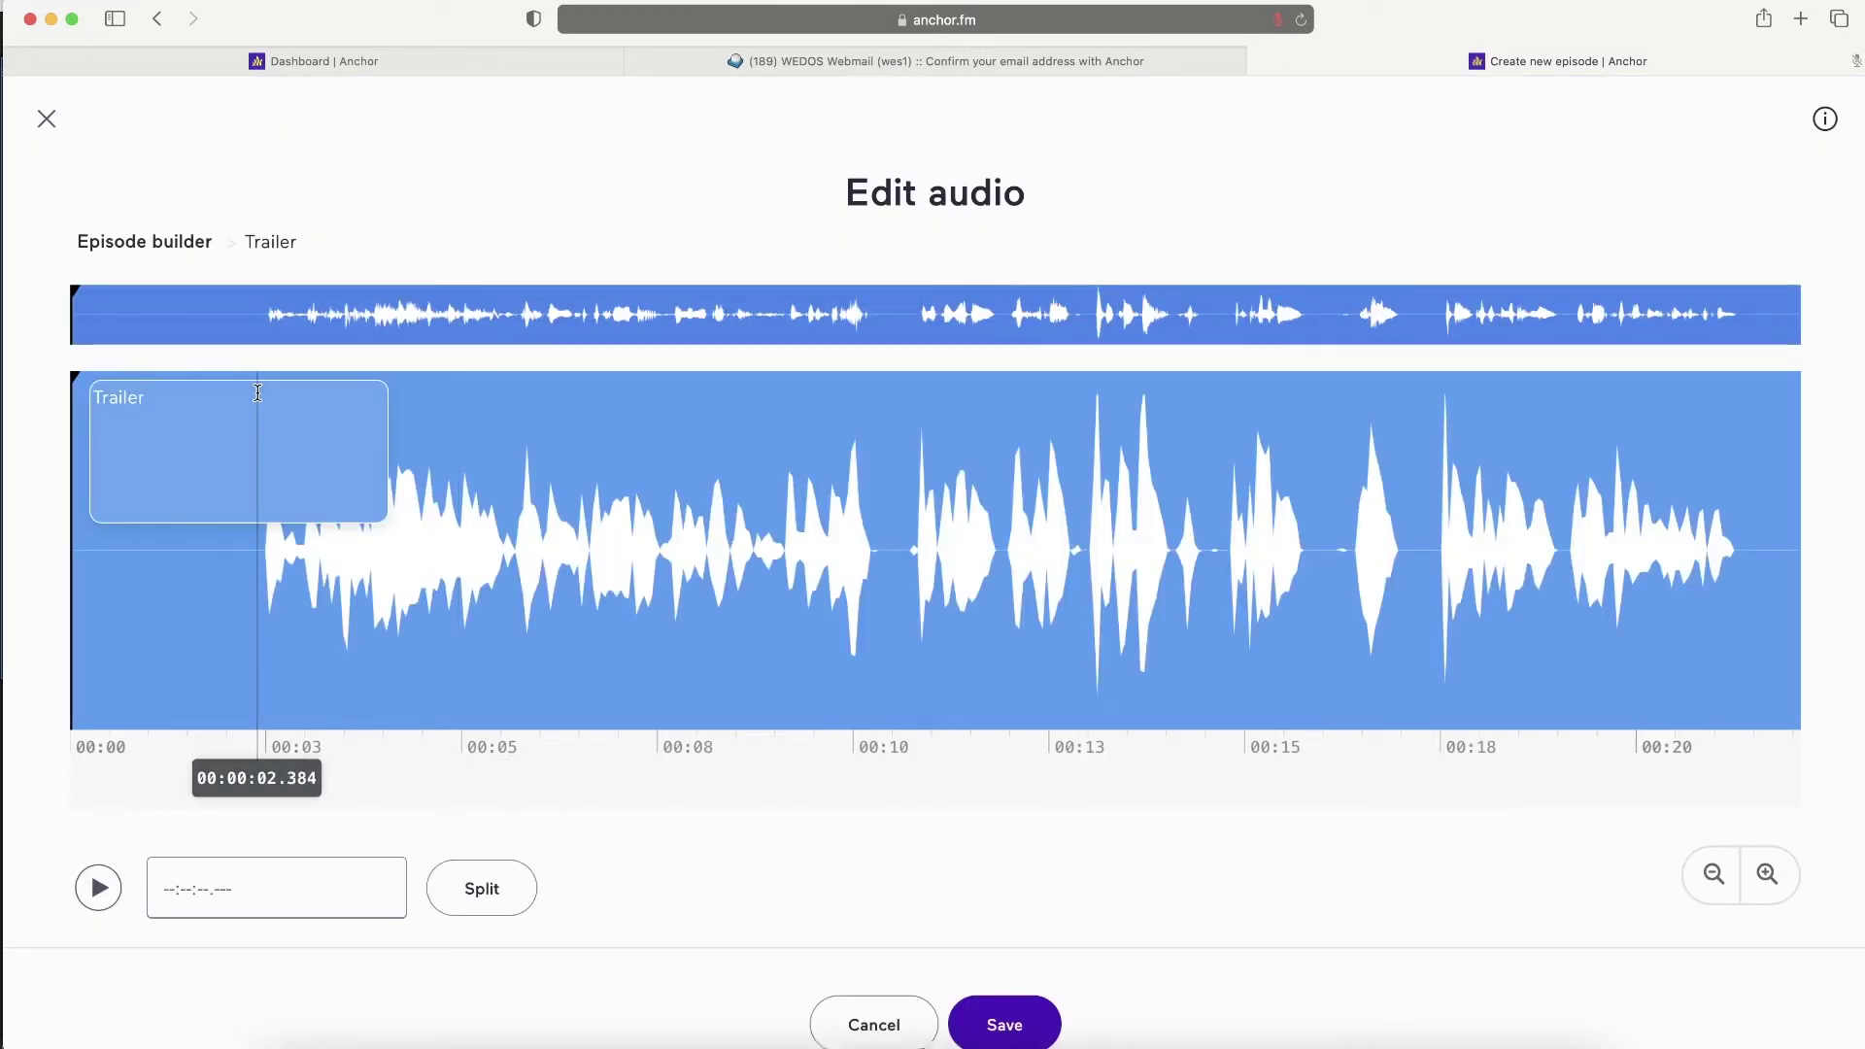
pyautogui.click(98, 887)
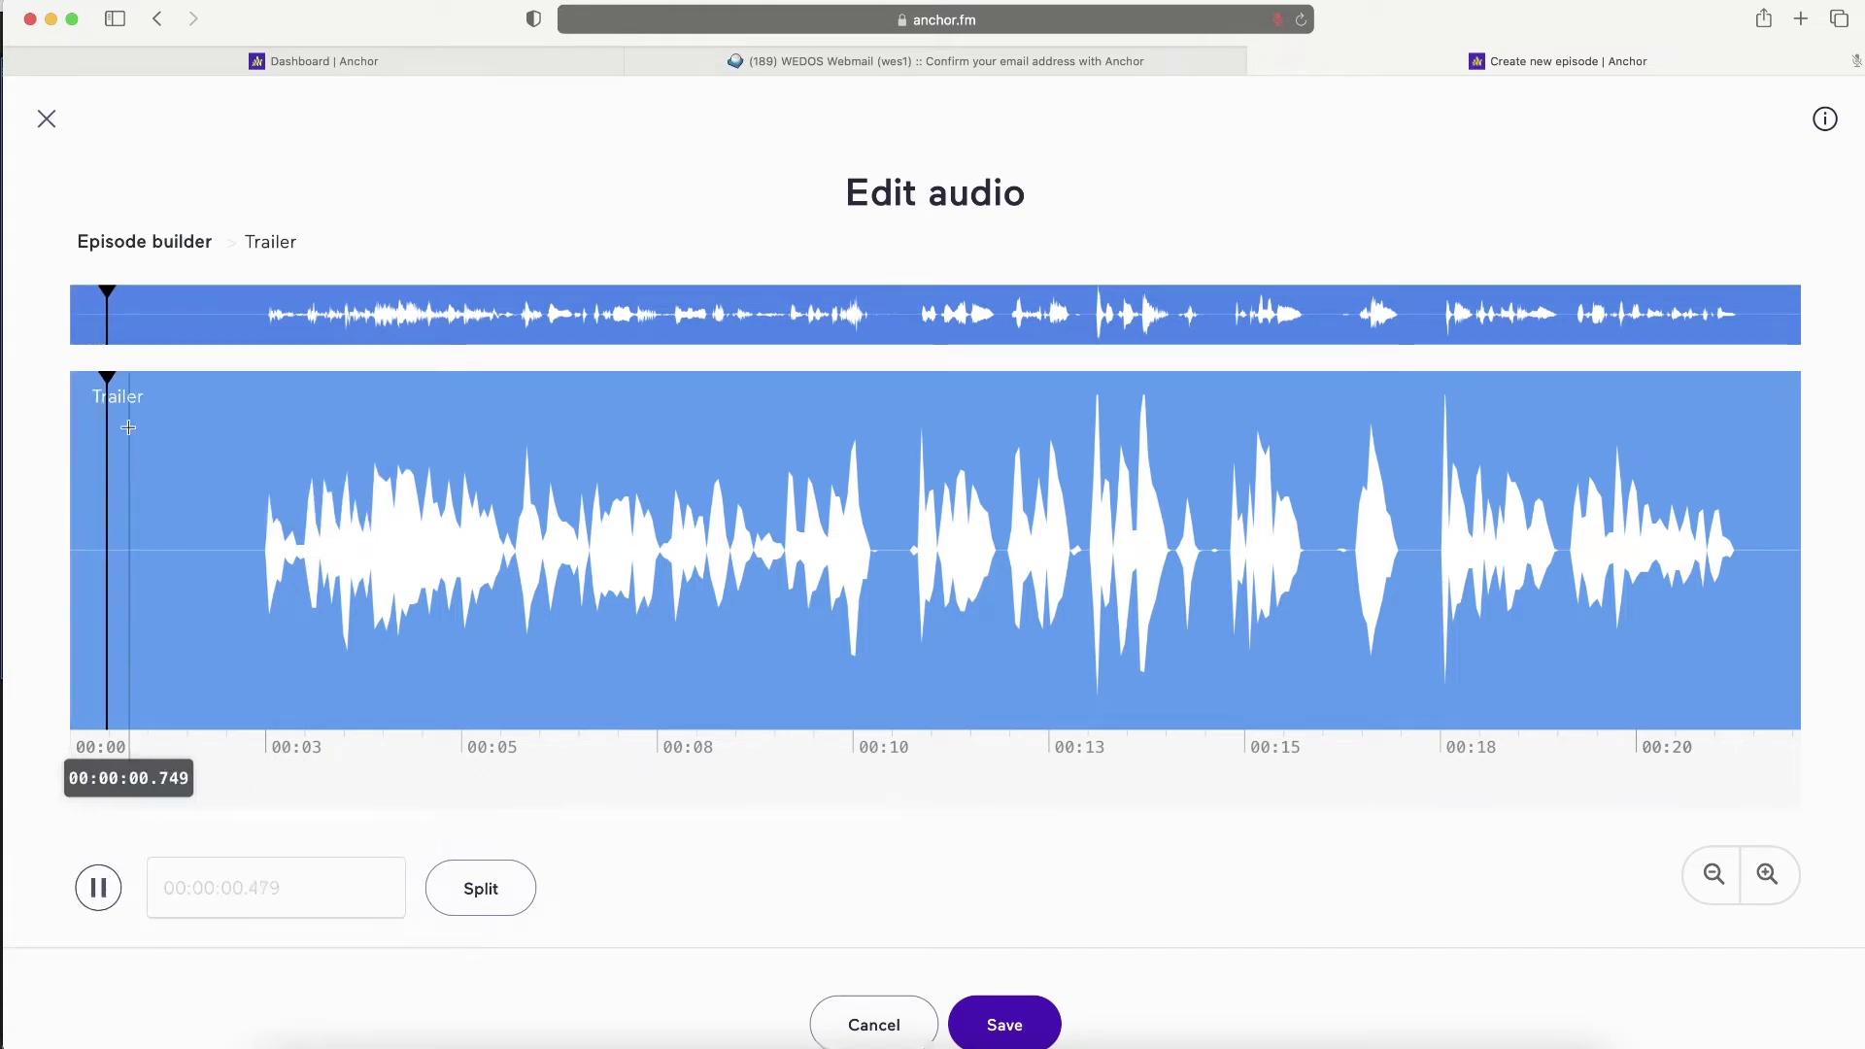
pyautogui.click(98, 888)
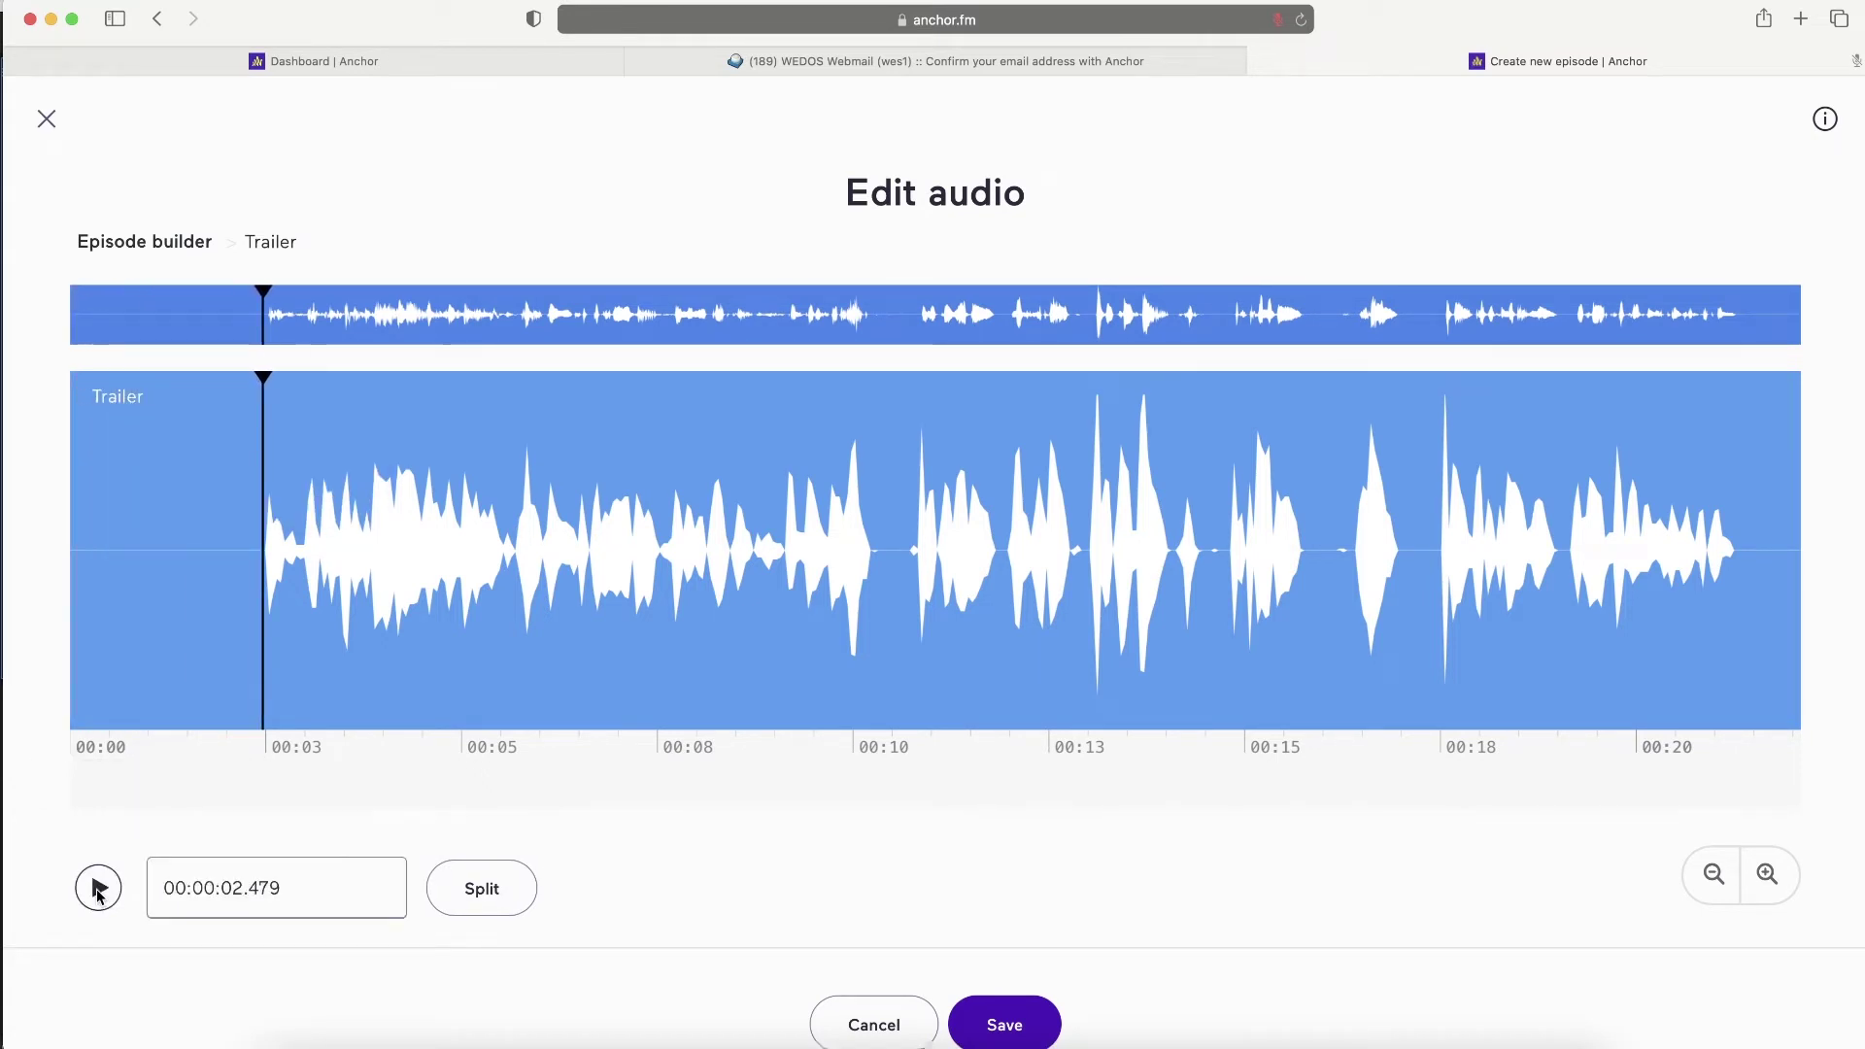
pyautogui.click(253, 440)
pyautogui.click(482, 887)
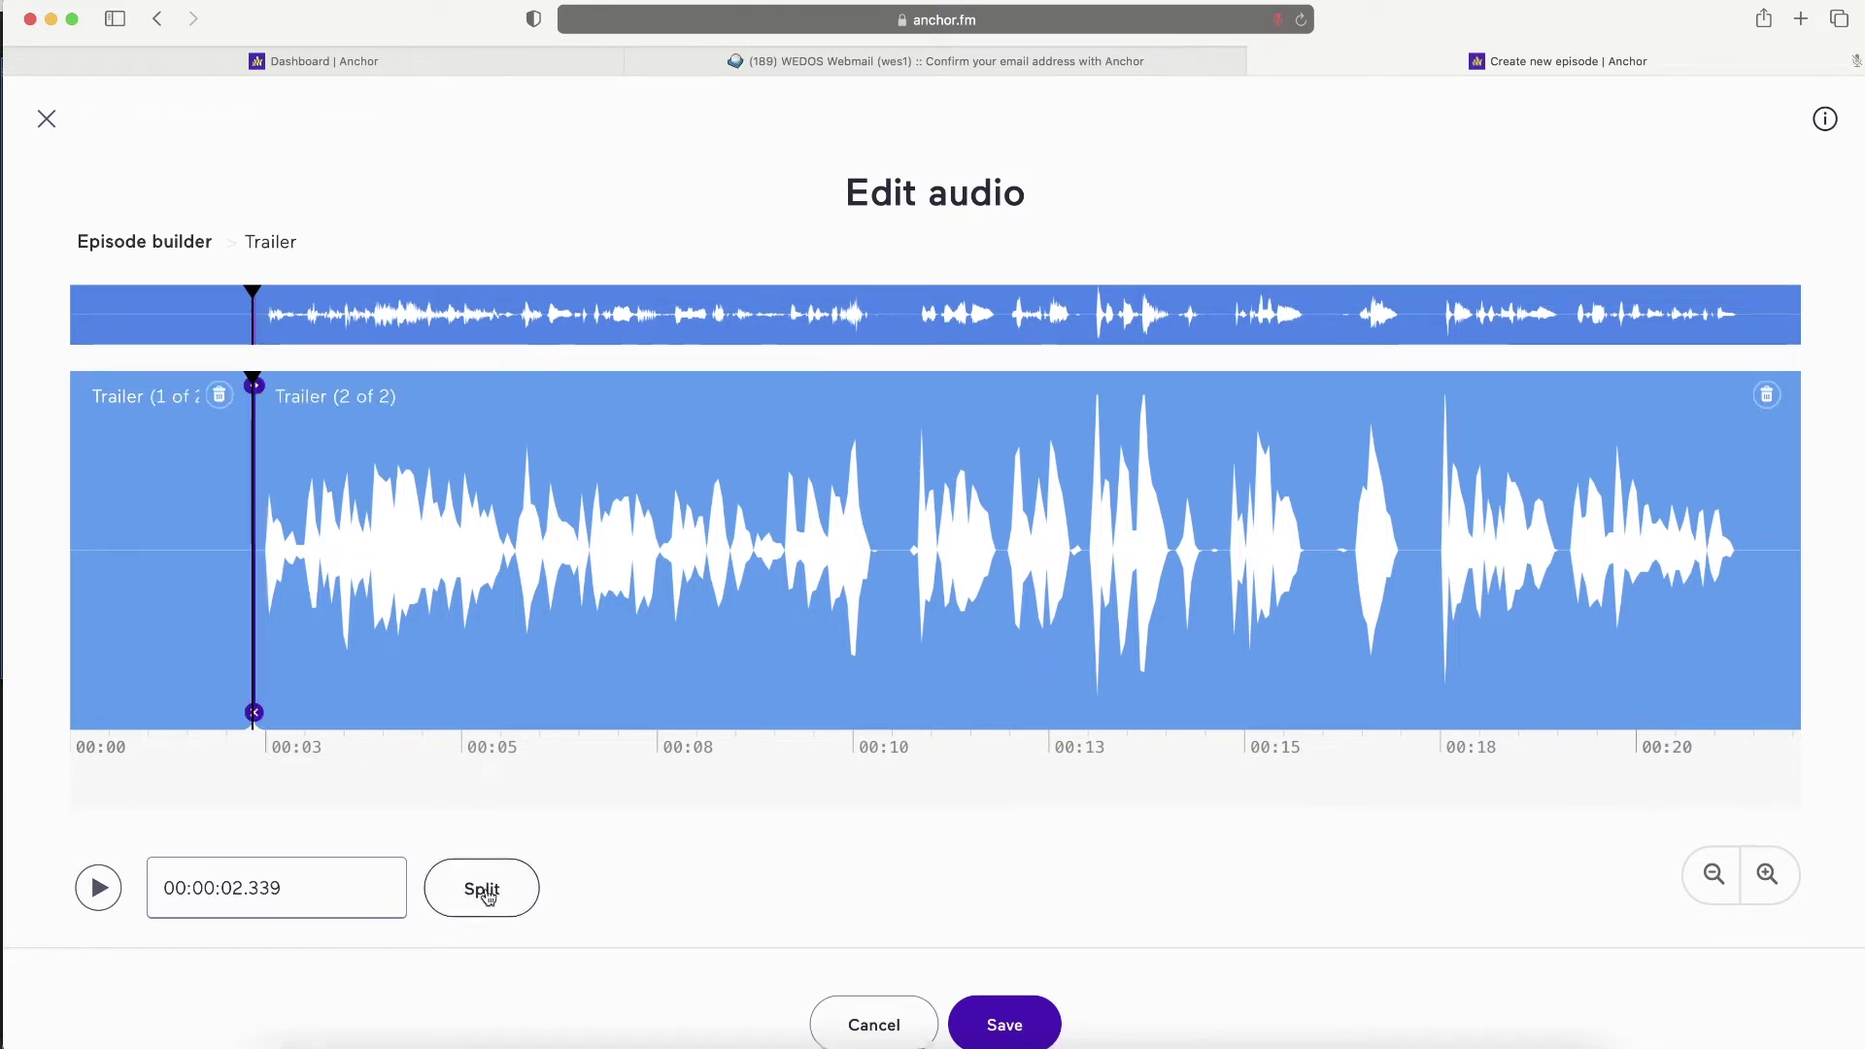
pyautogui.click(221, 398)
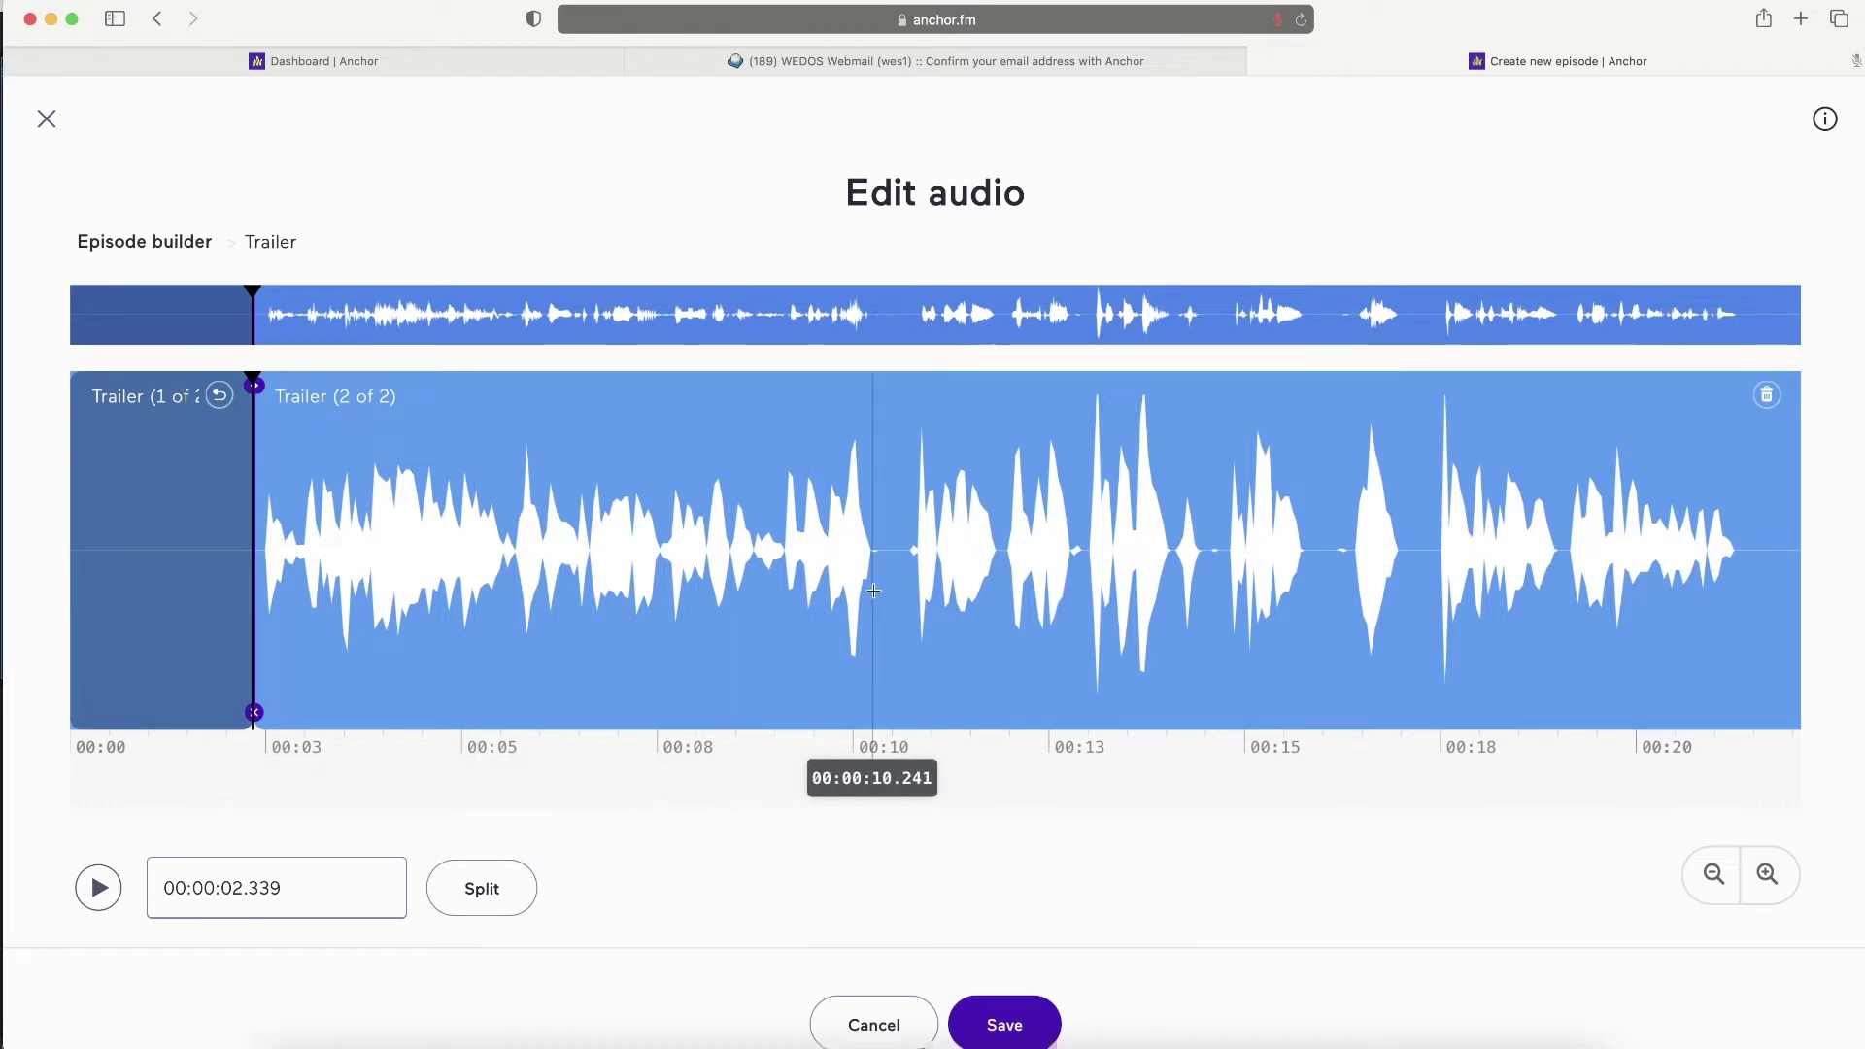
# - Split at 15.8 and 17.4 seconds and delete the piece between them
pyautogui.click(1307, 583)
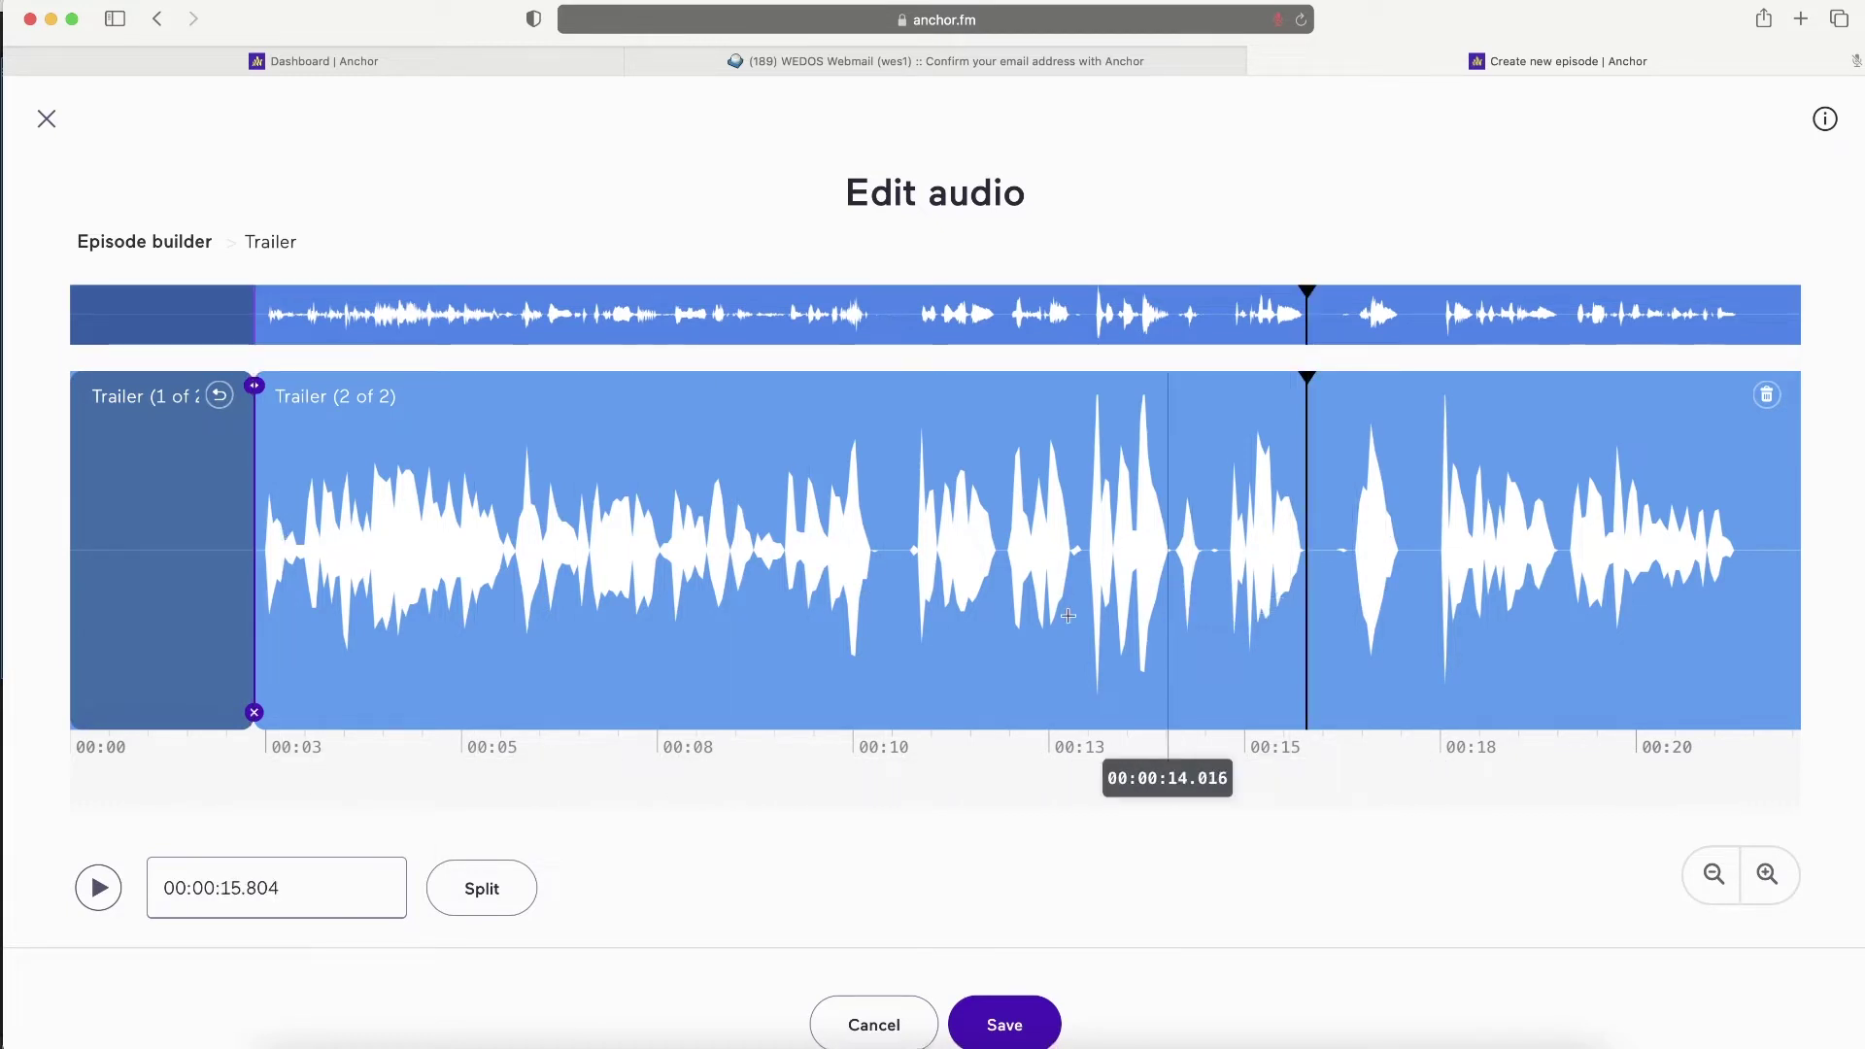
pyautogui.click(471, 890)
pyautogui.click(1433, 503)
pyautogui.click(505, 890)
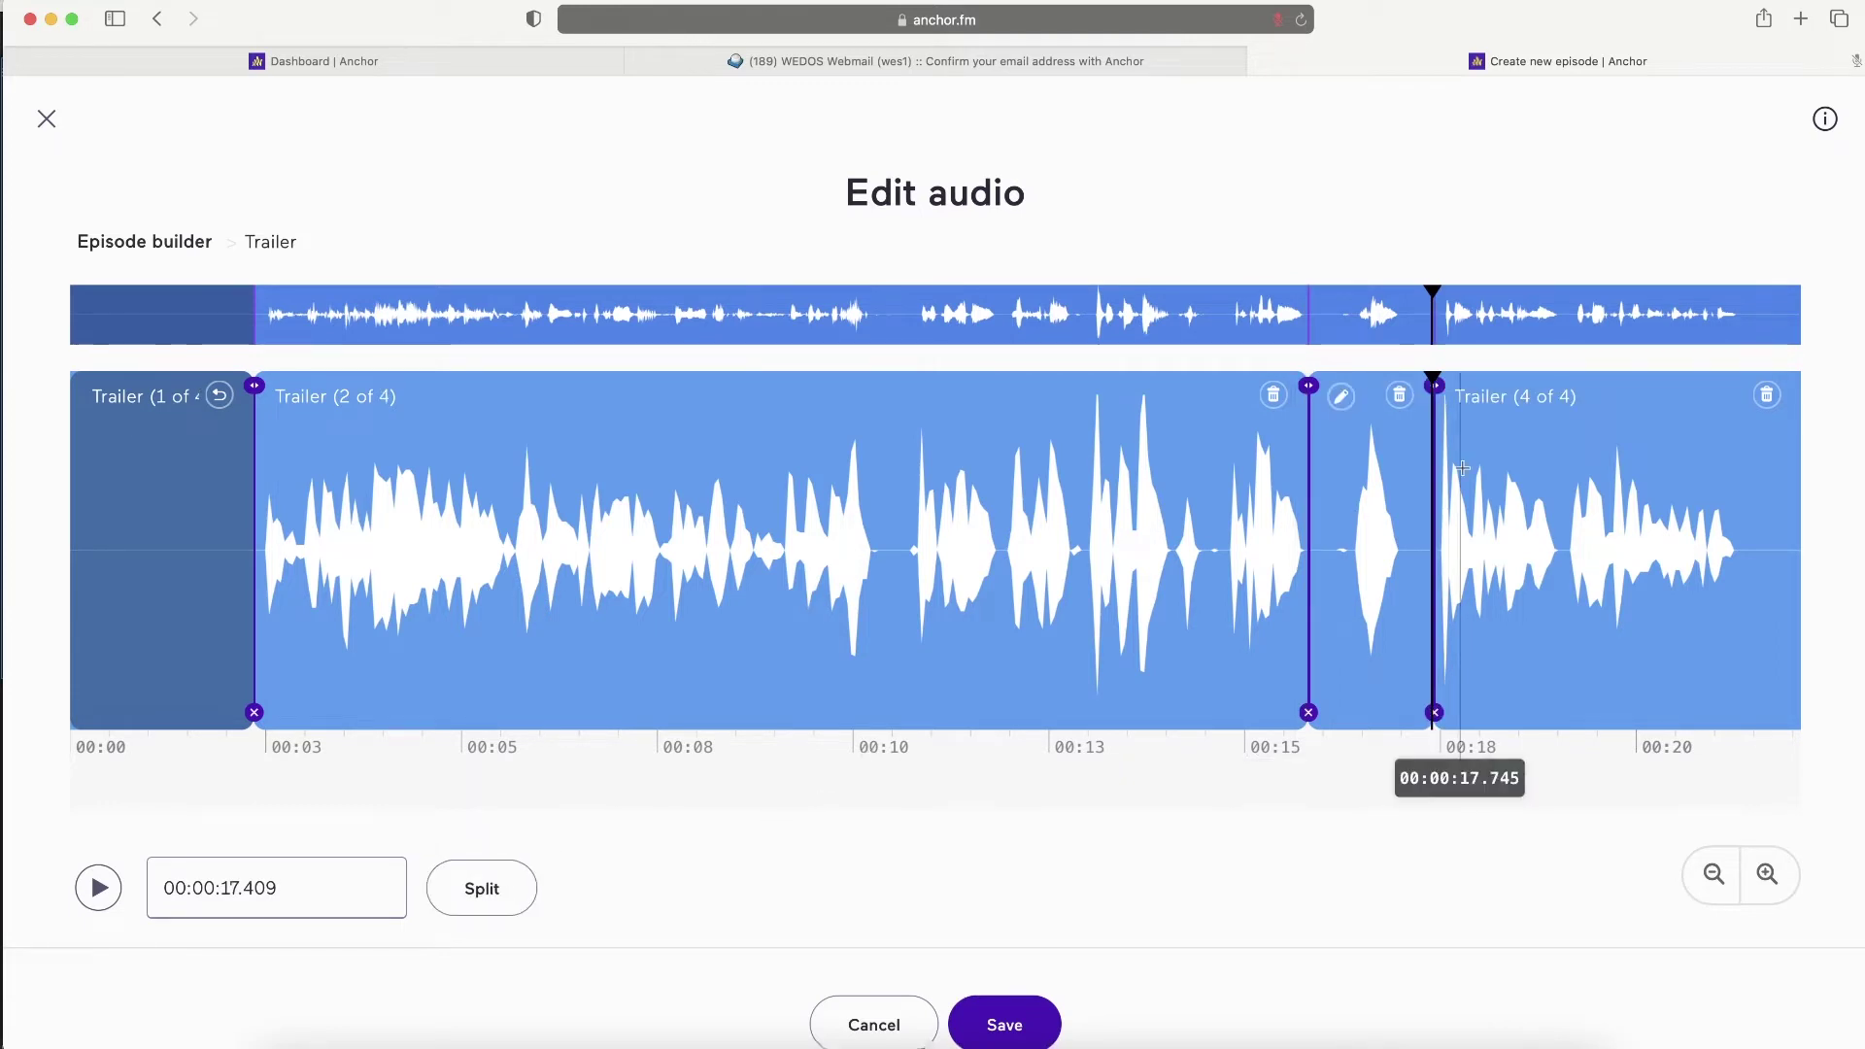
pyautogui.click(1408, 402)
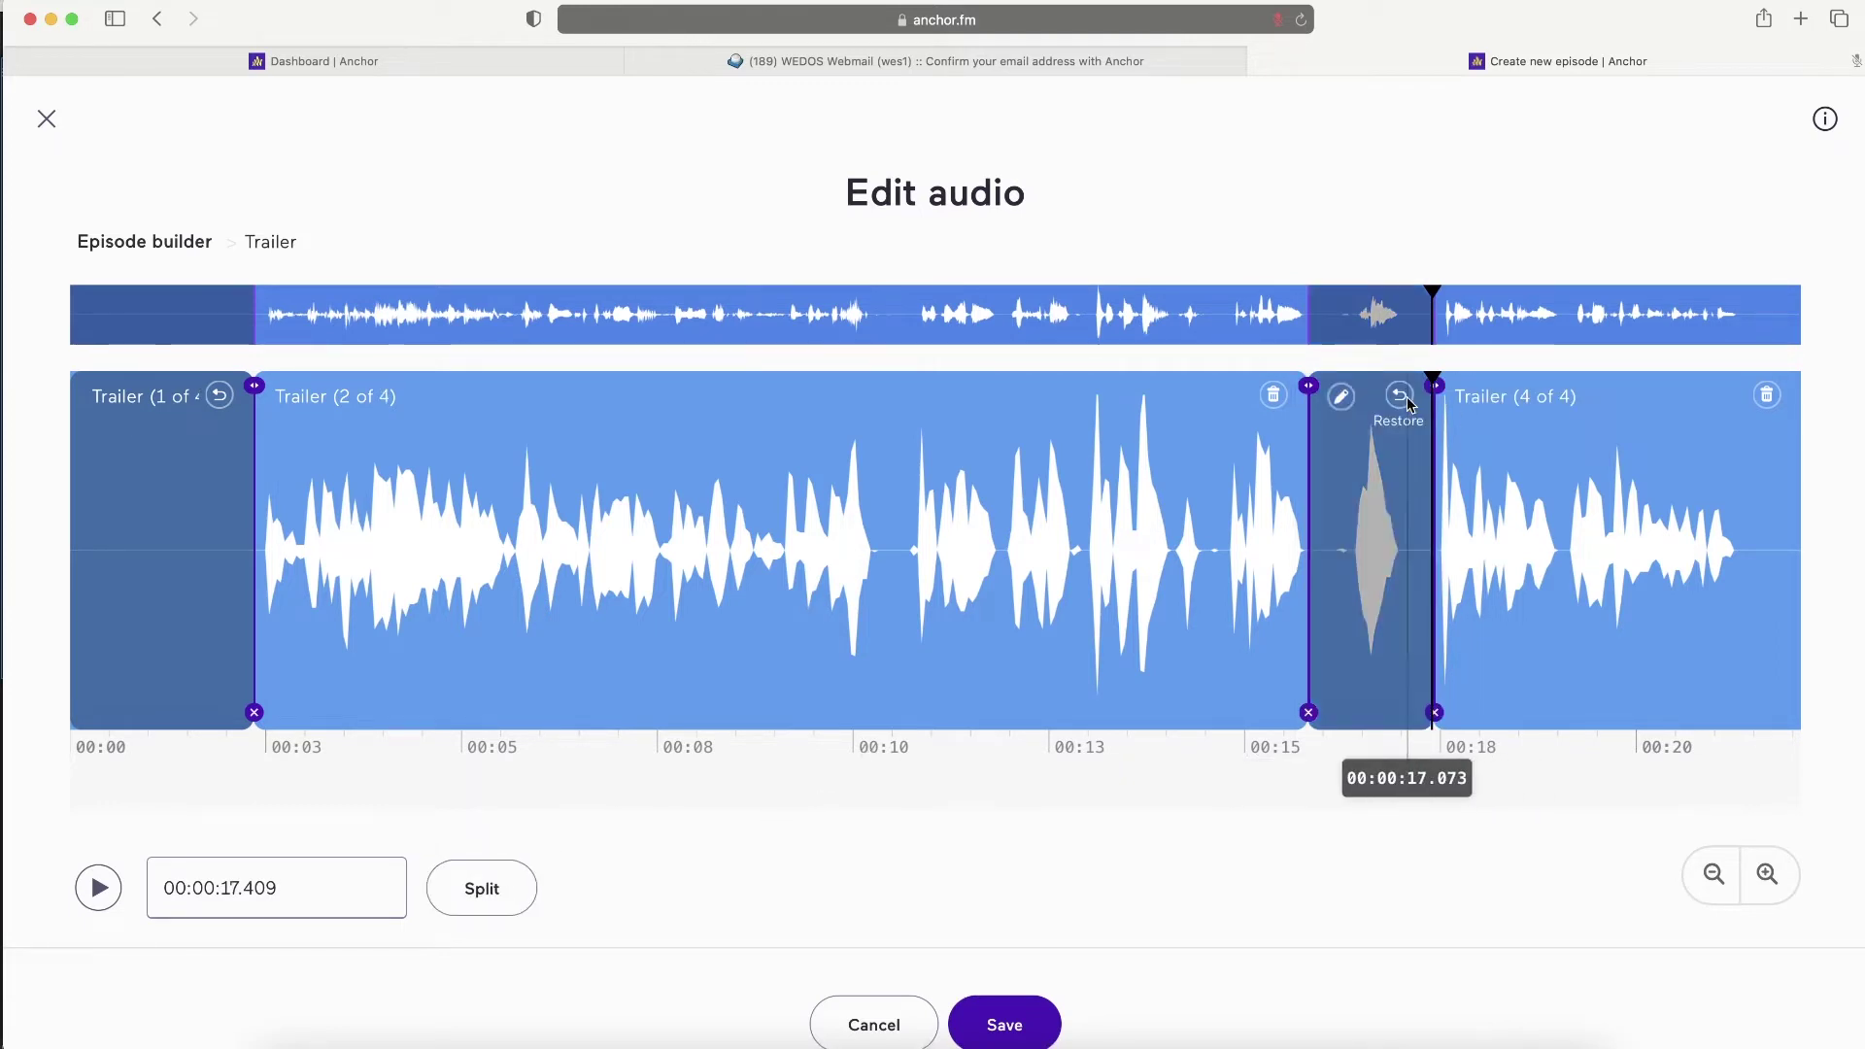
# - Cut everything after 21.337 seconds, then save the edits as one new segment
pyautogui.click(1740, 454)
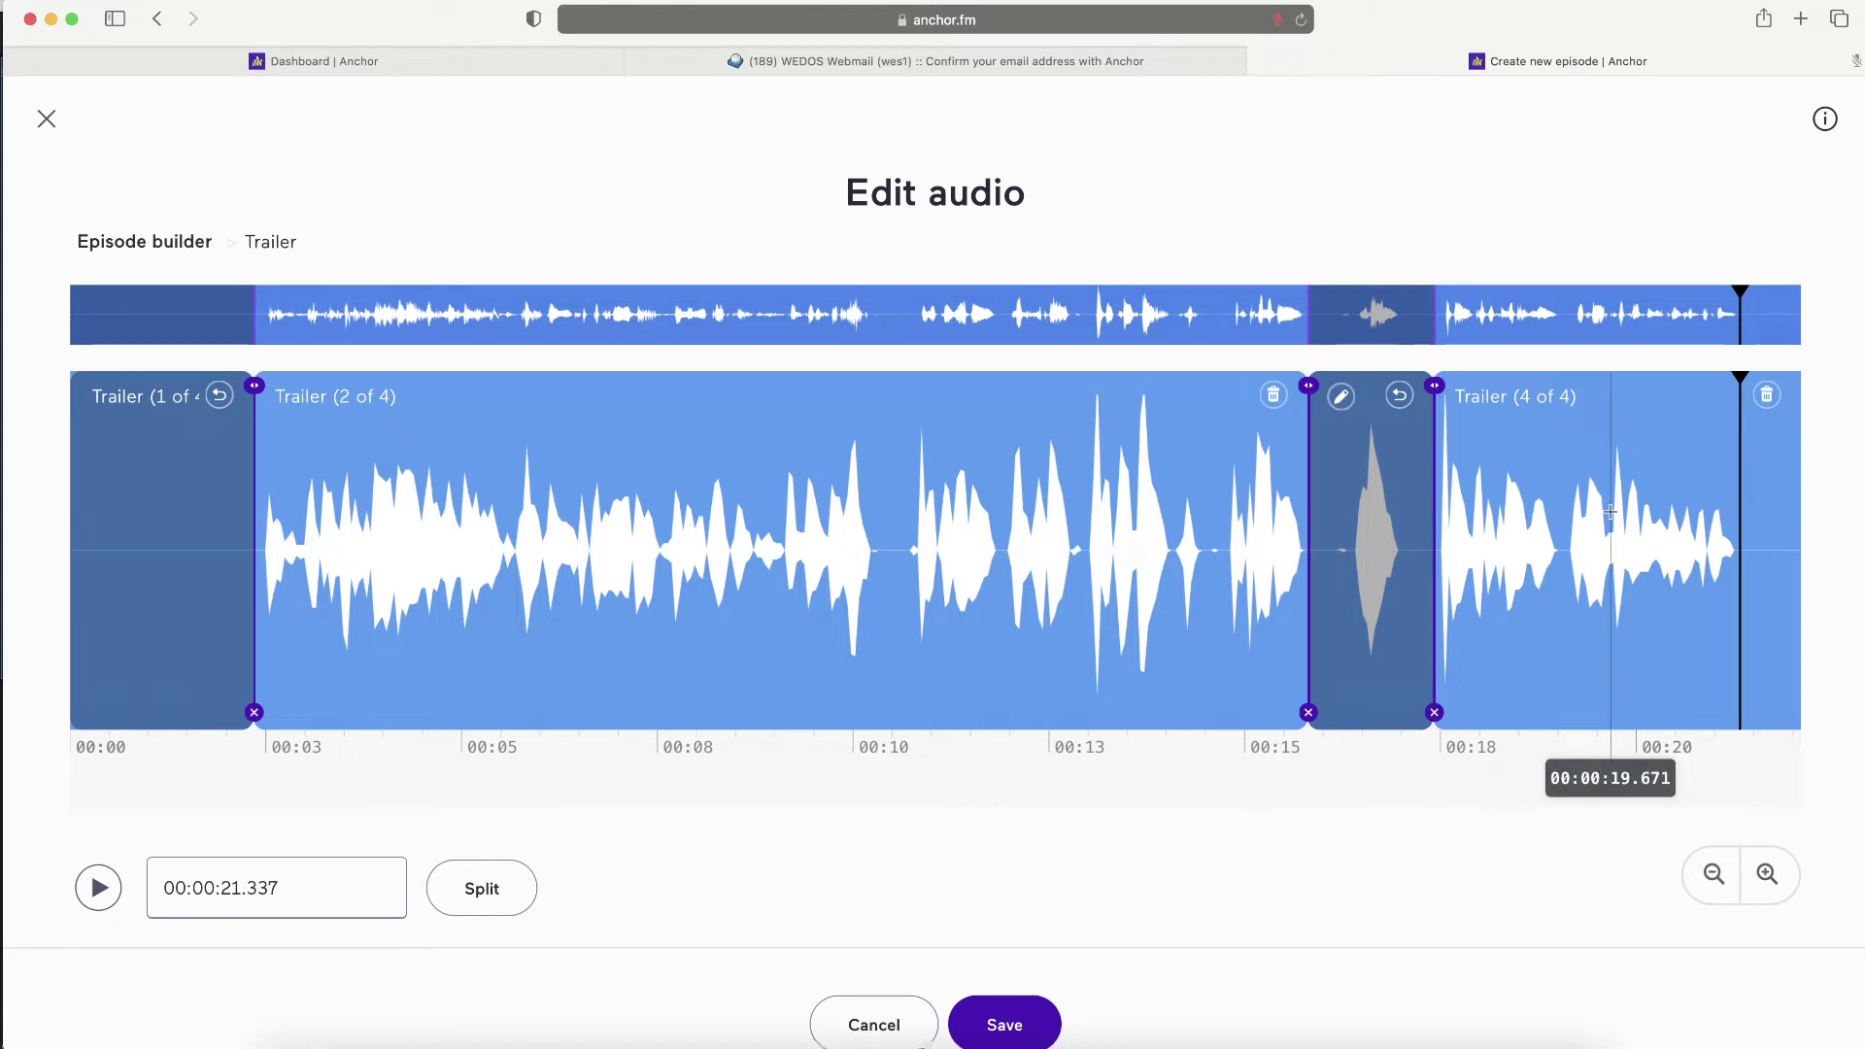
pyautogui.click(482, 888)
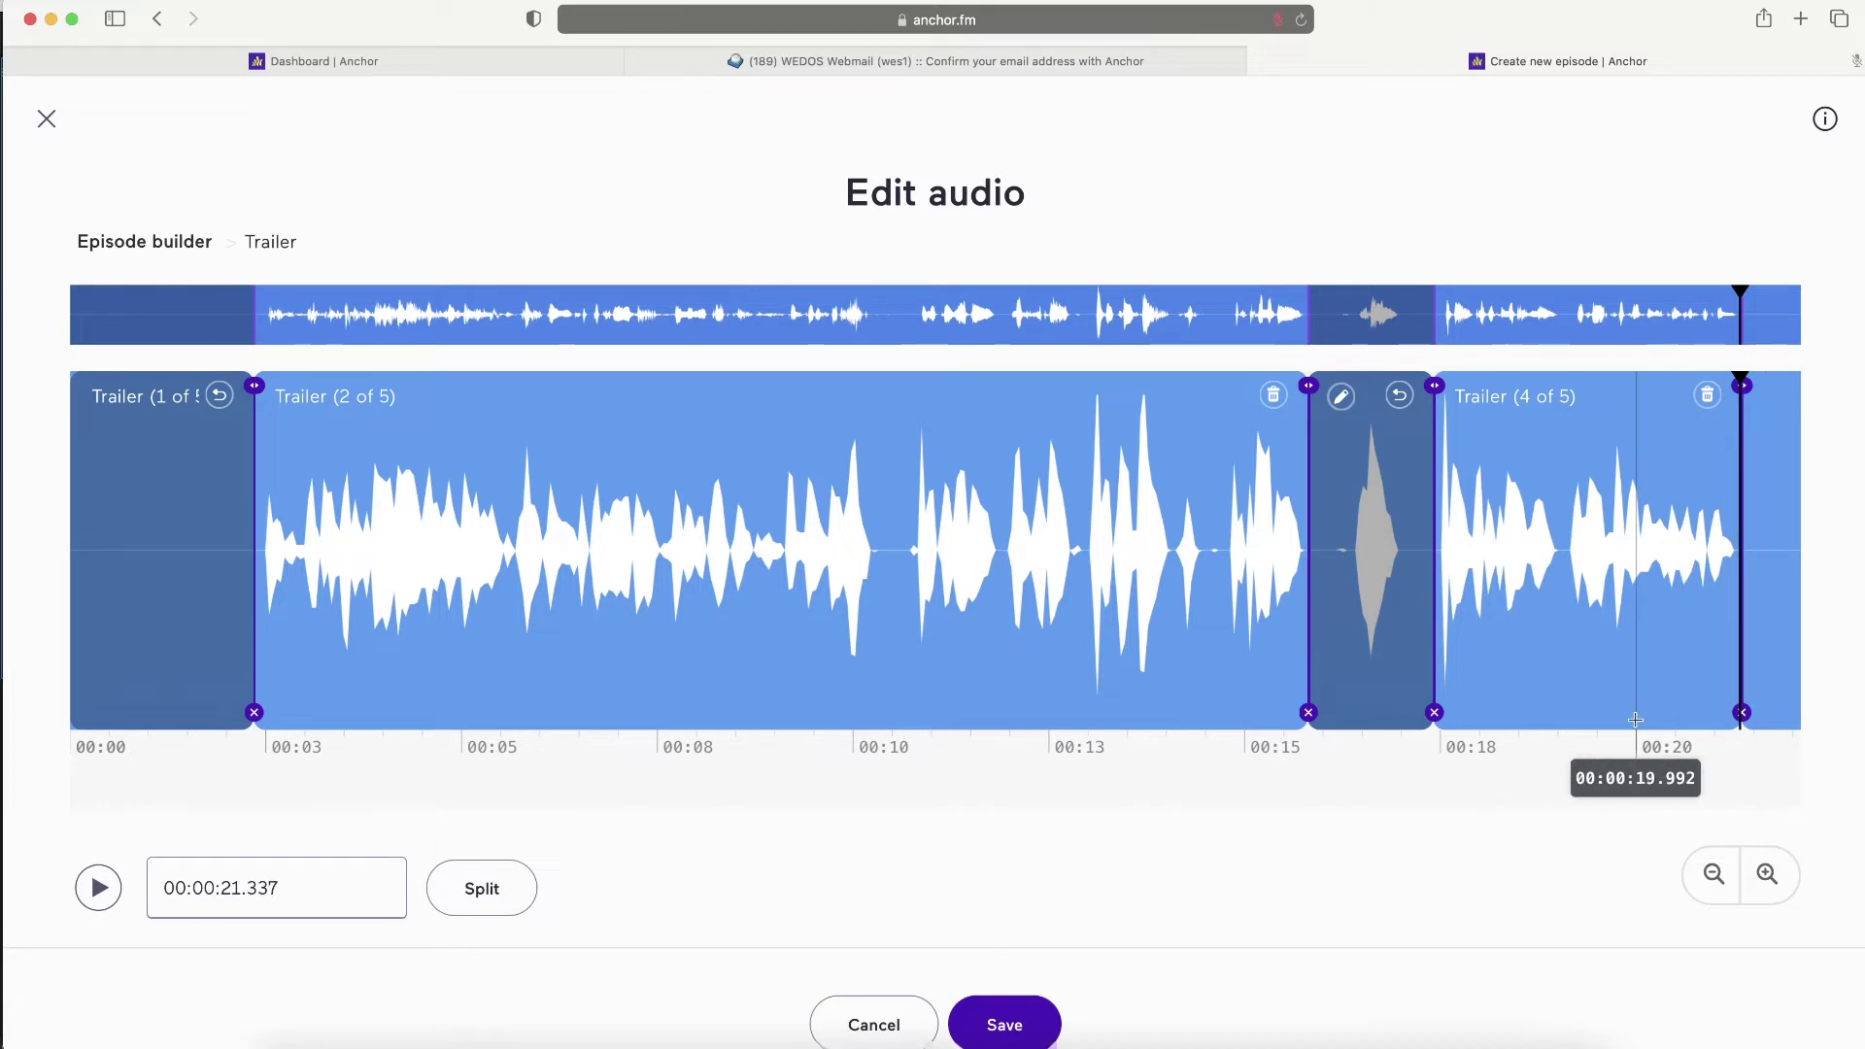
pyautogui.click(1768, 874)
pyautogui.click(1768, 874)
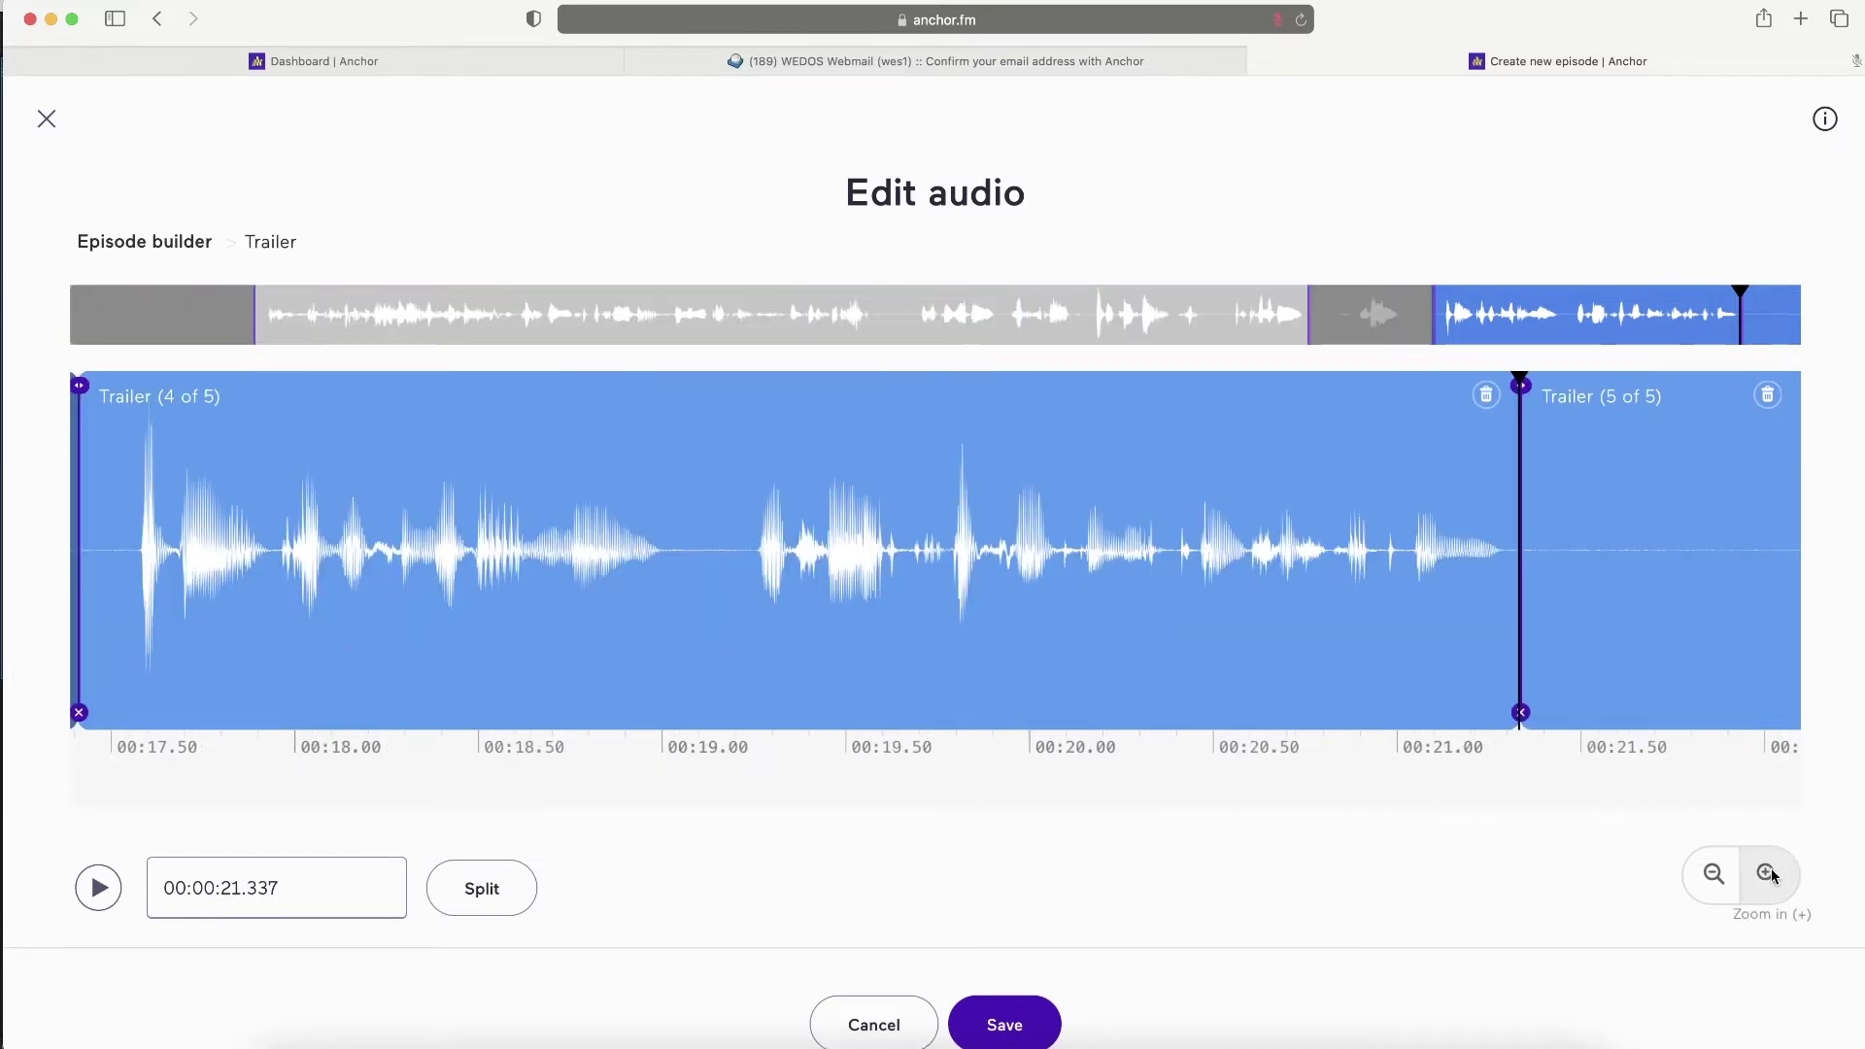
pyautogui.click(1768, 396)
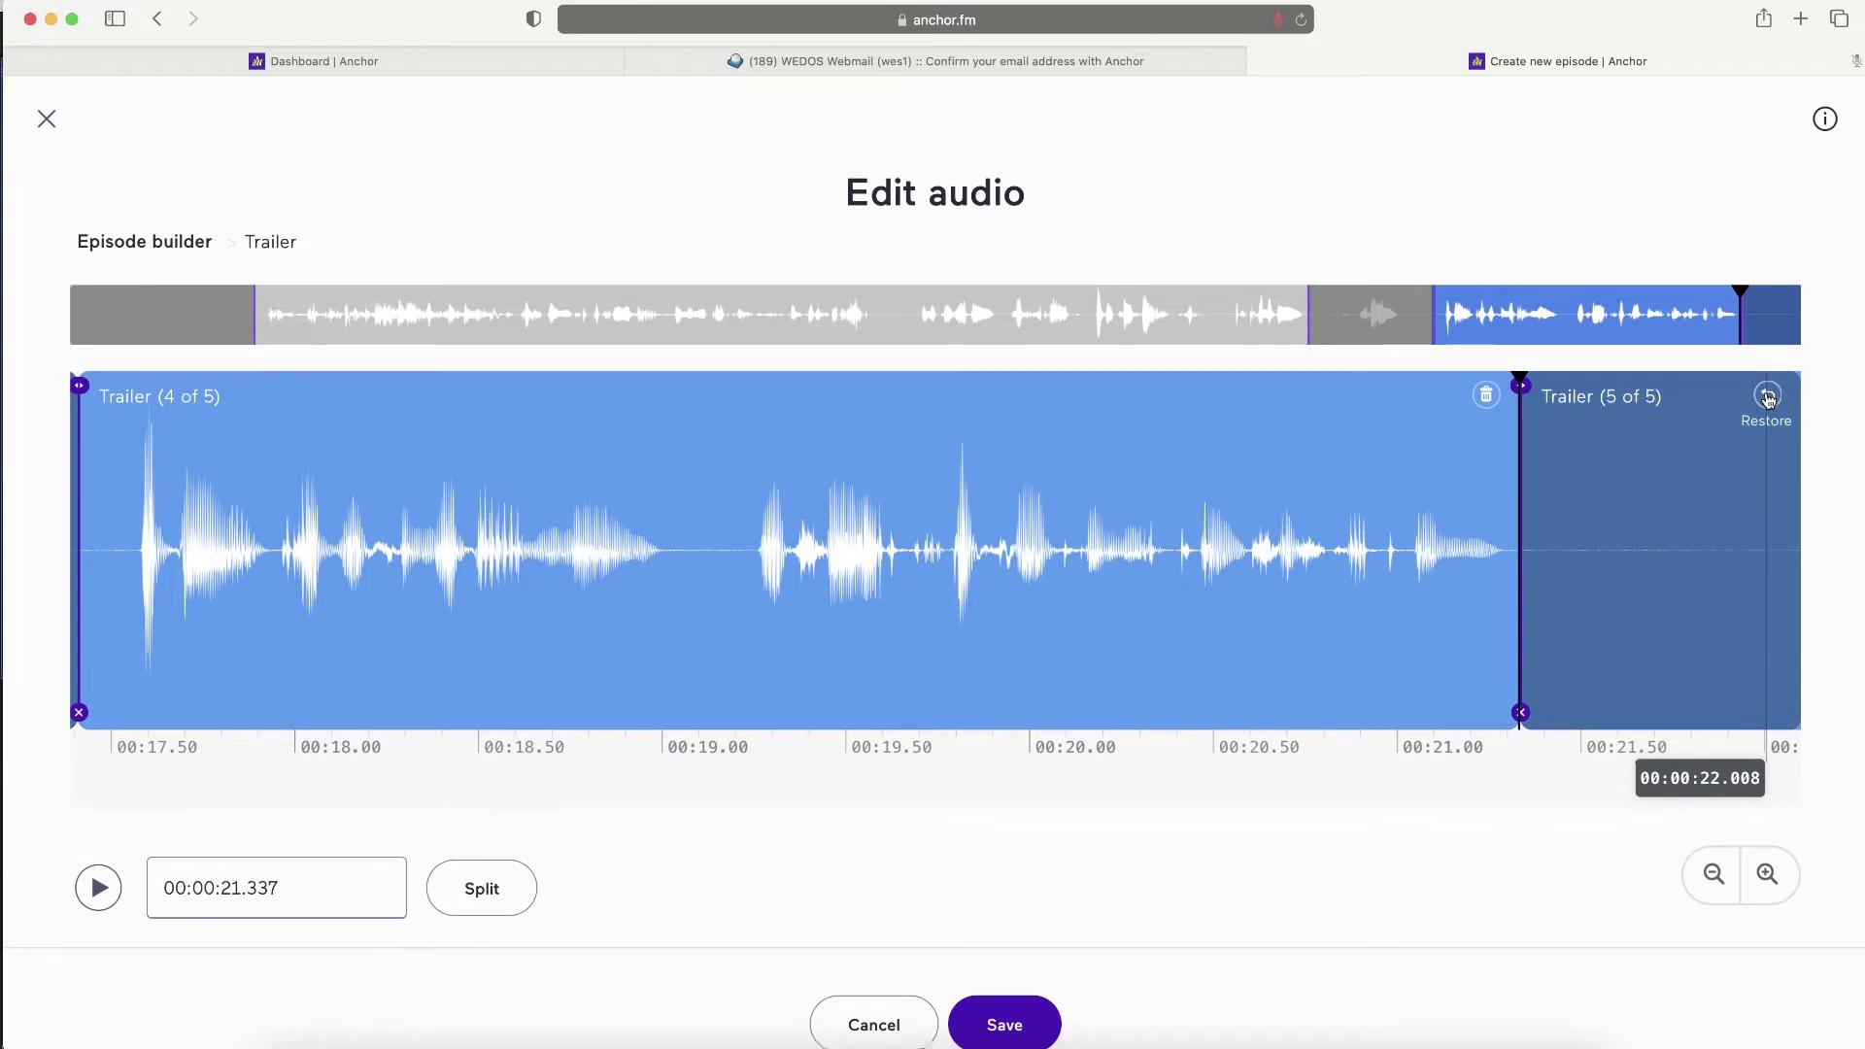
pyautogui.click(1711, 877)
pyautogui.click(1768, 875)
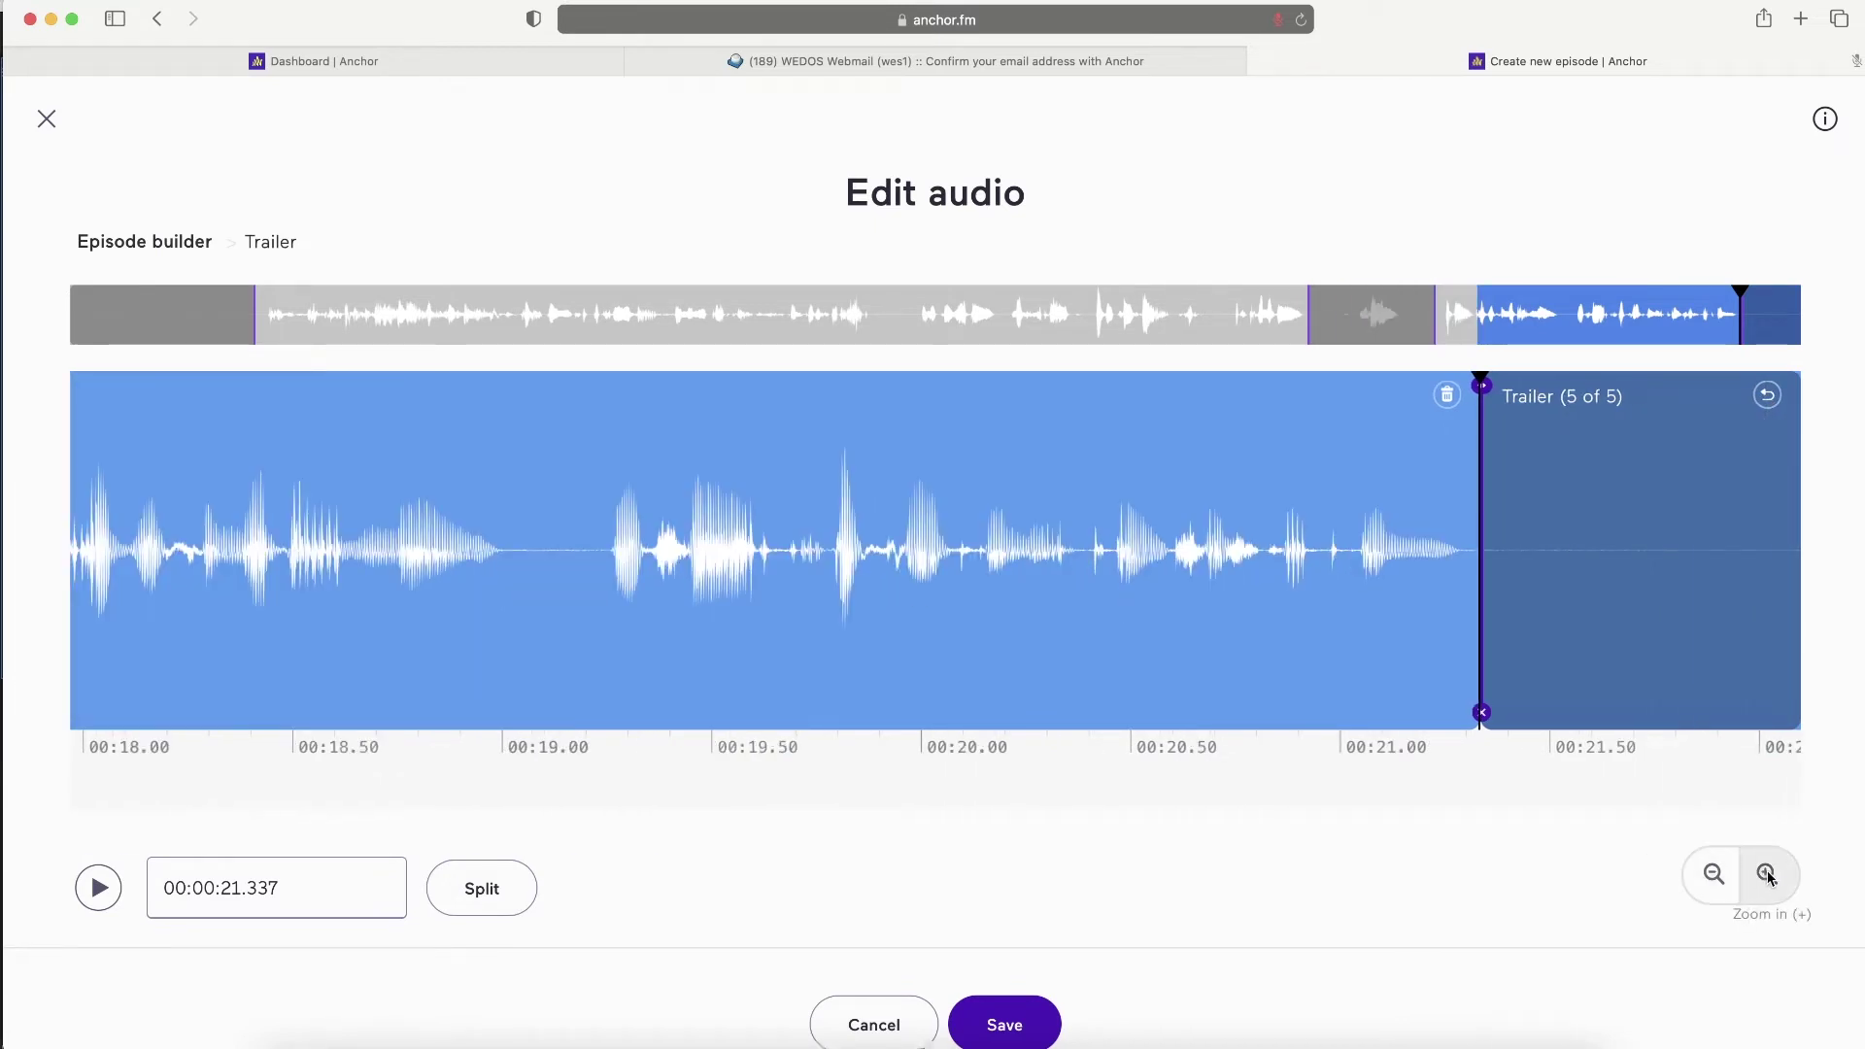
pyautogui.click(1700, 887)
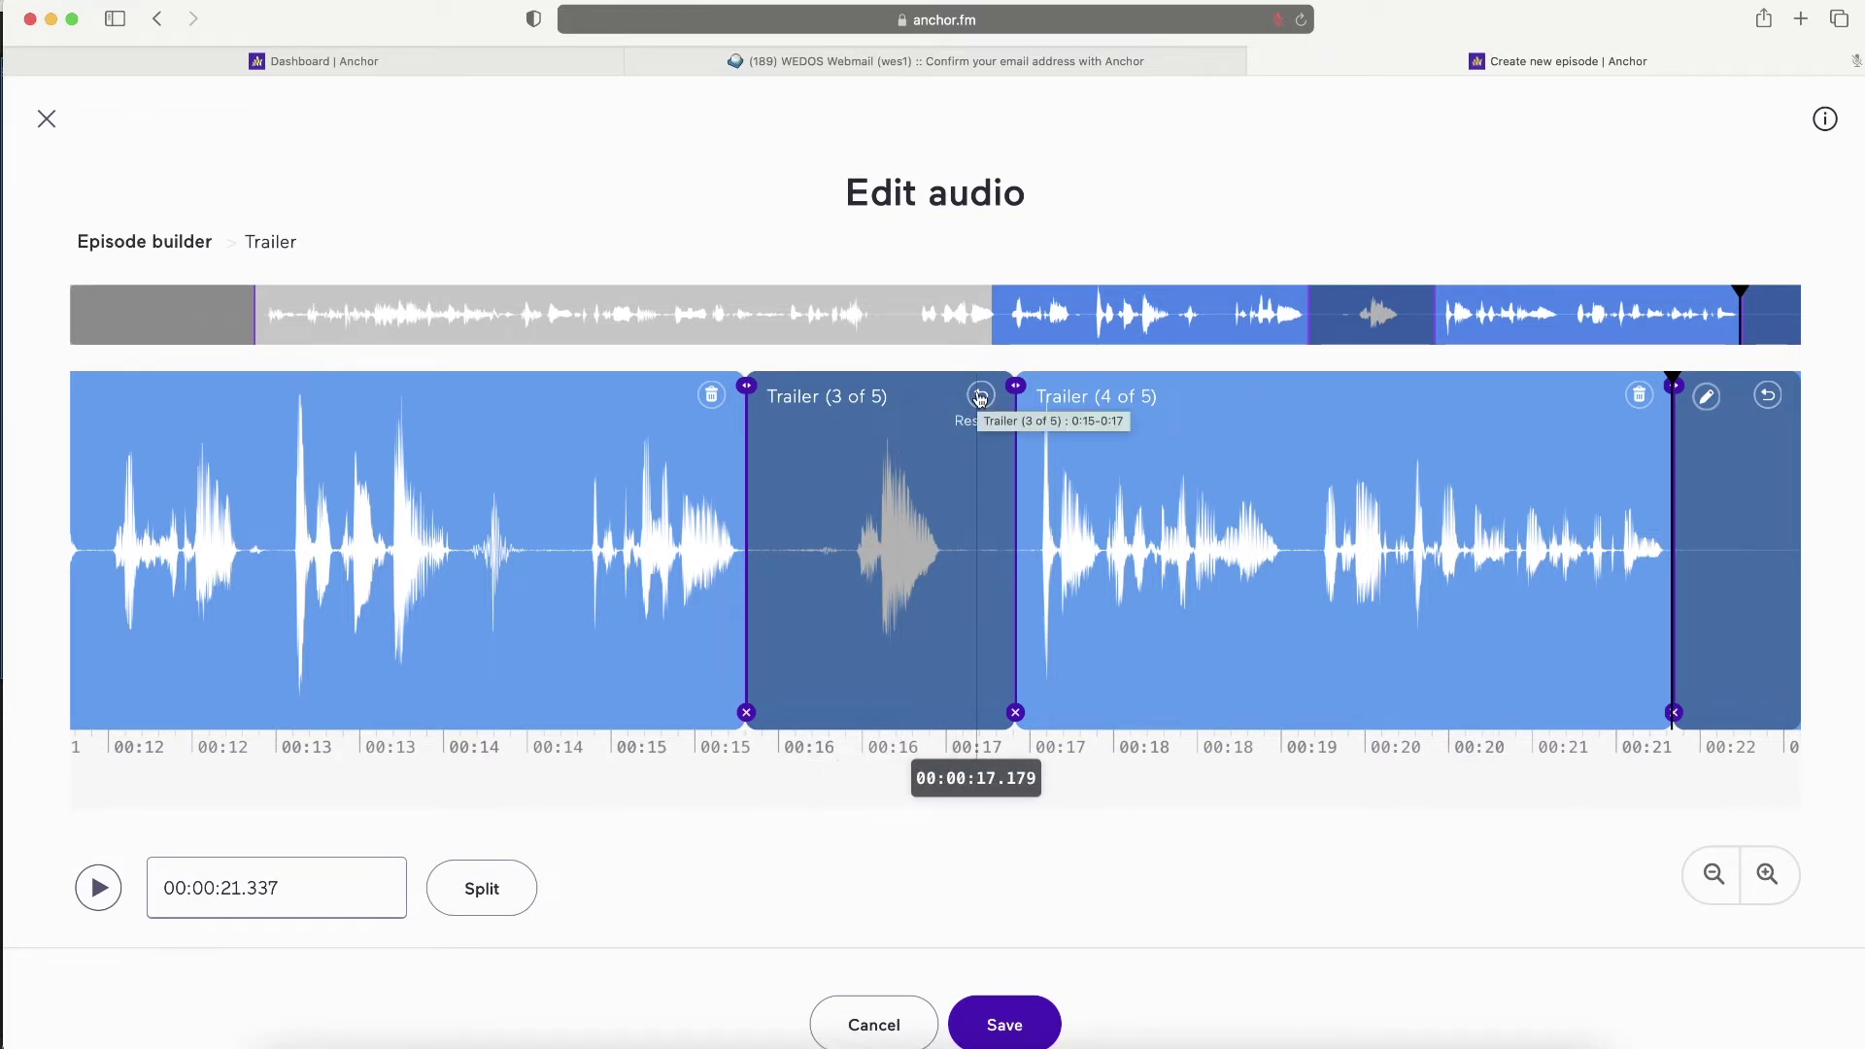
pyautogui.click(1001, 1022)
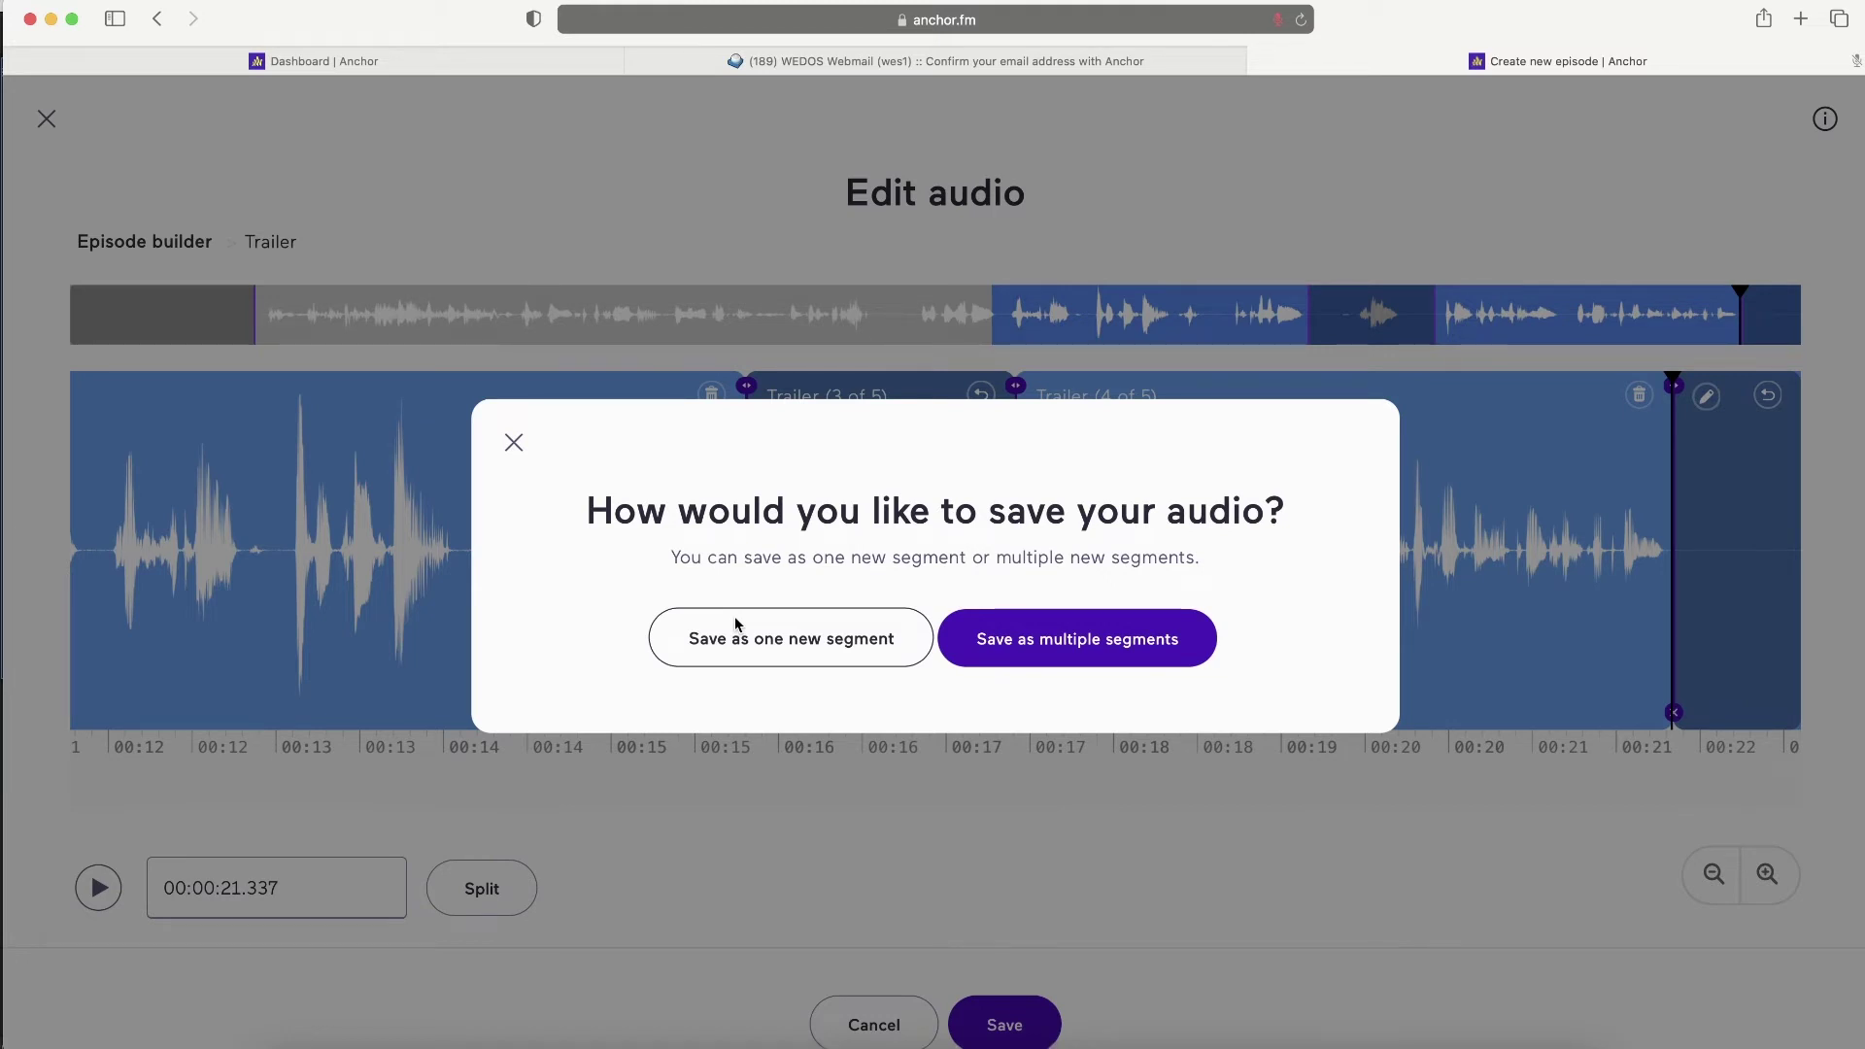
pyautogui.click(773, 643)
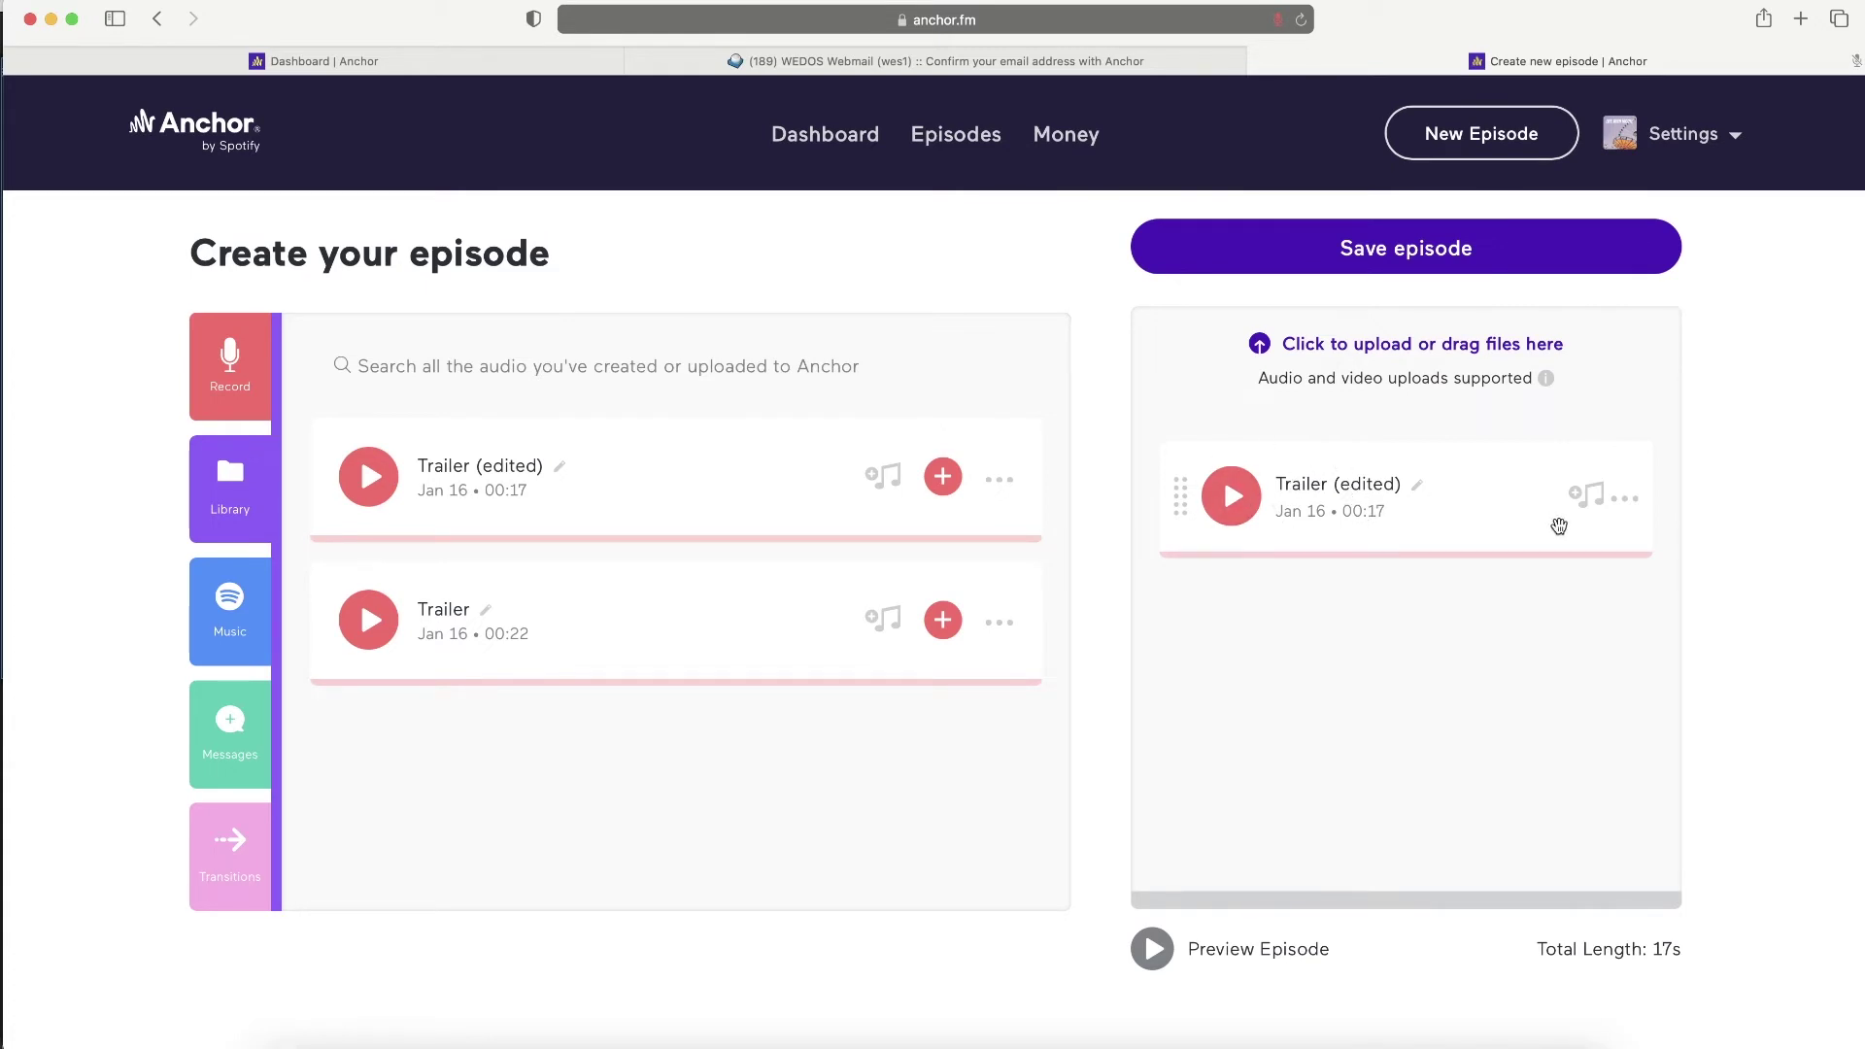
# - Reopen Trailer (edited) in Edit audio, discard without changes, and show the transitions
pyautogui.click(1627, 502)
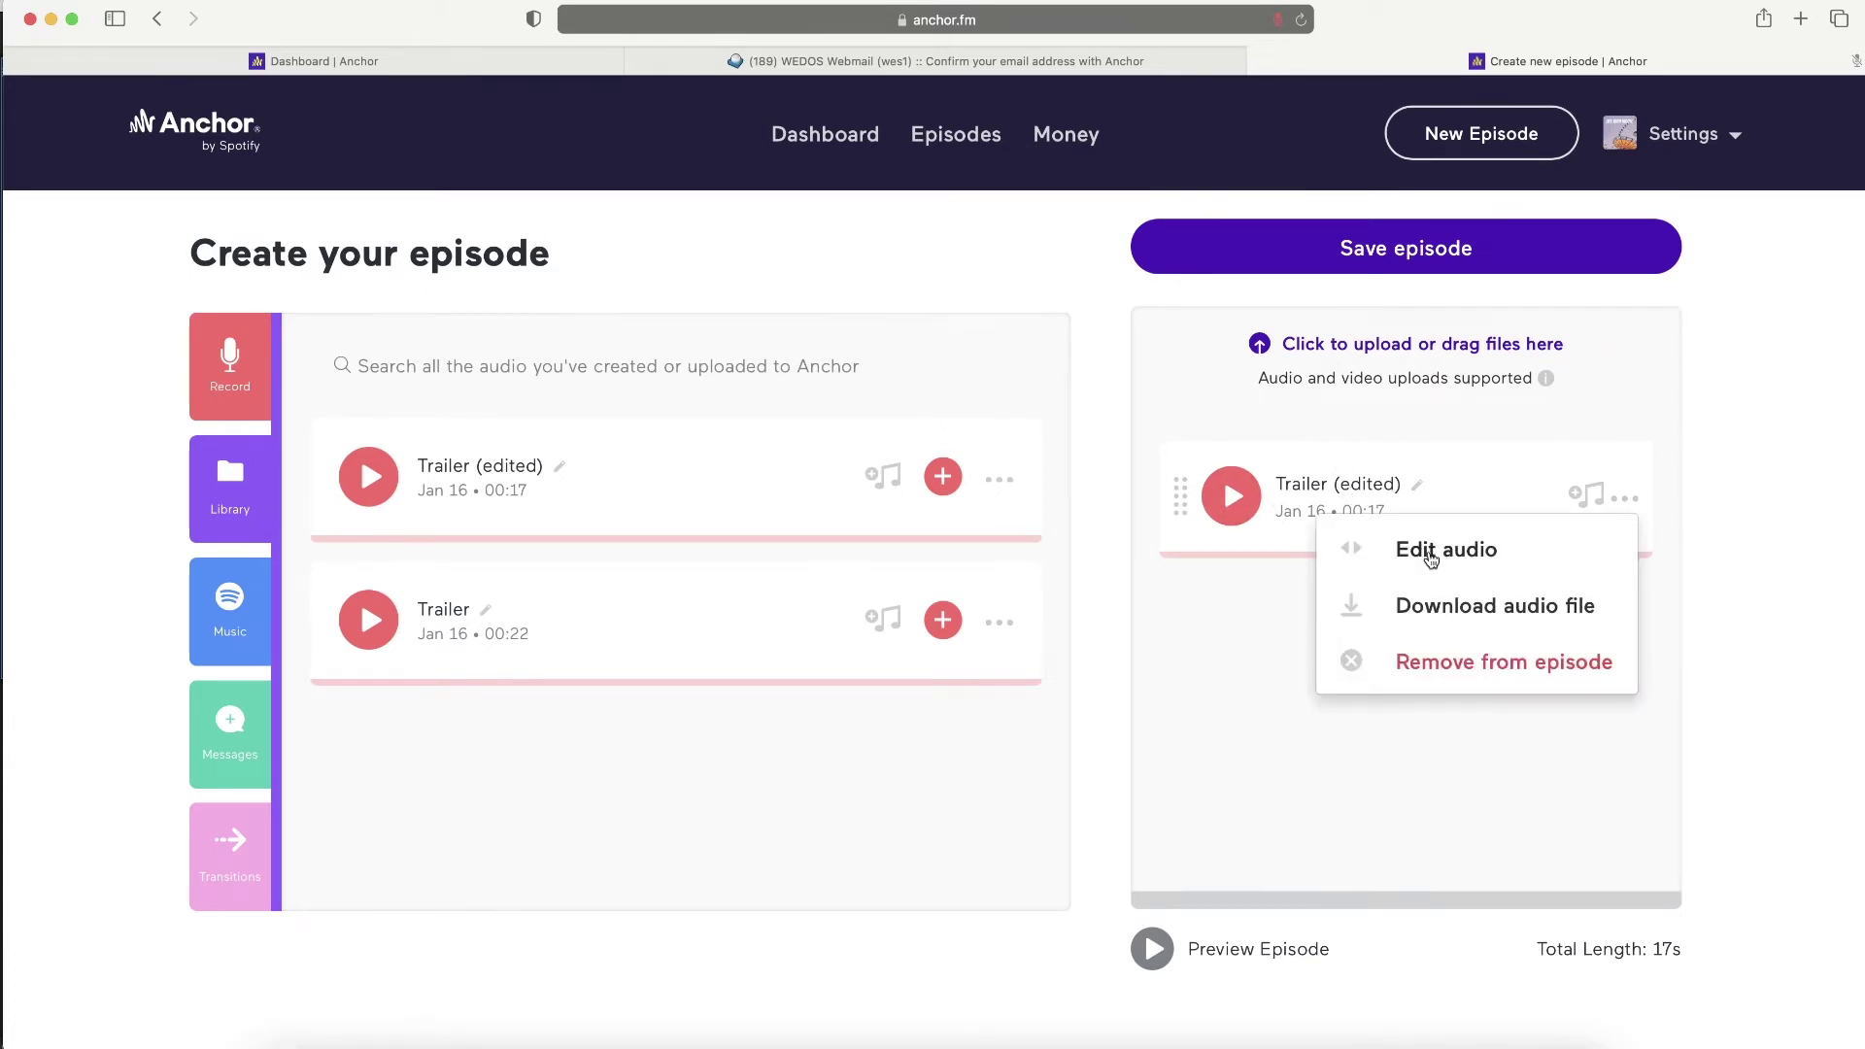
pyautogui.click(1423, 550)
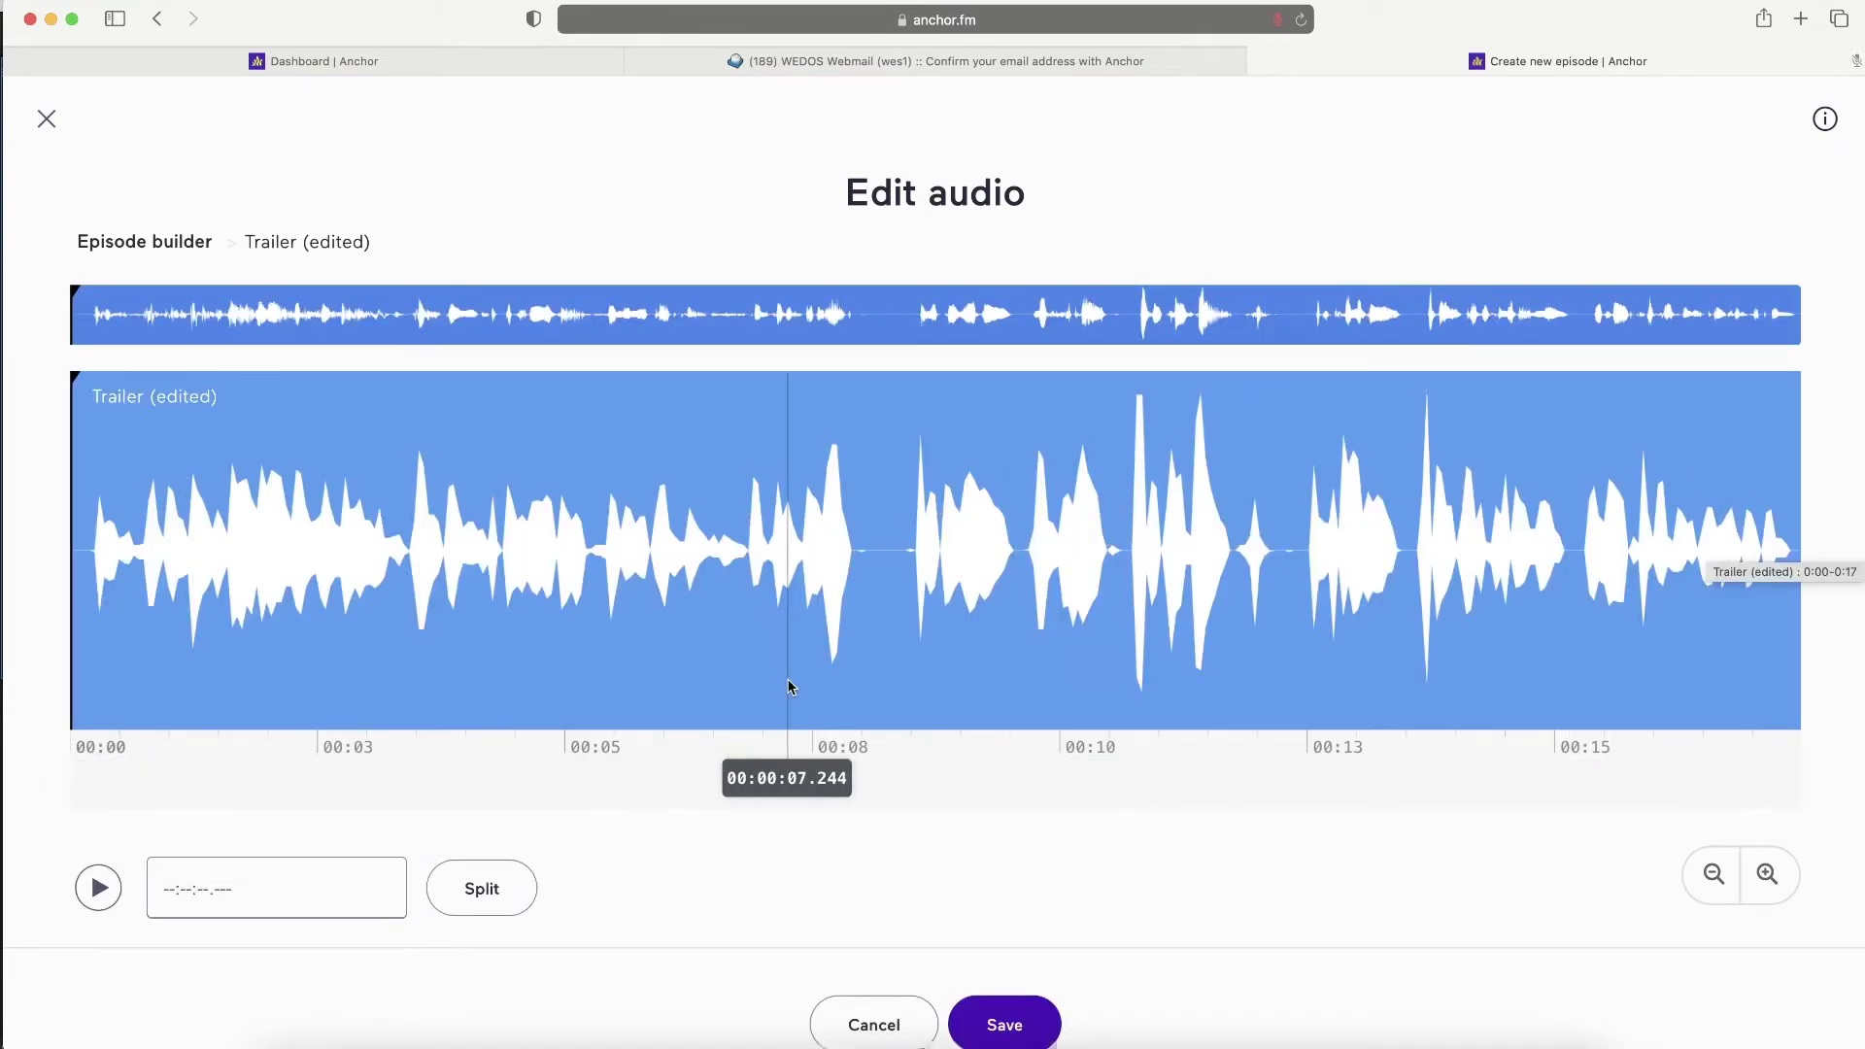
pyautogui.click(870, 1018)
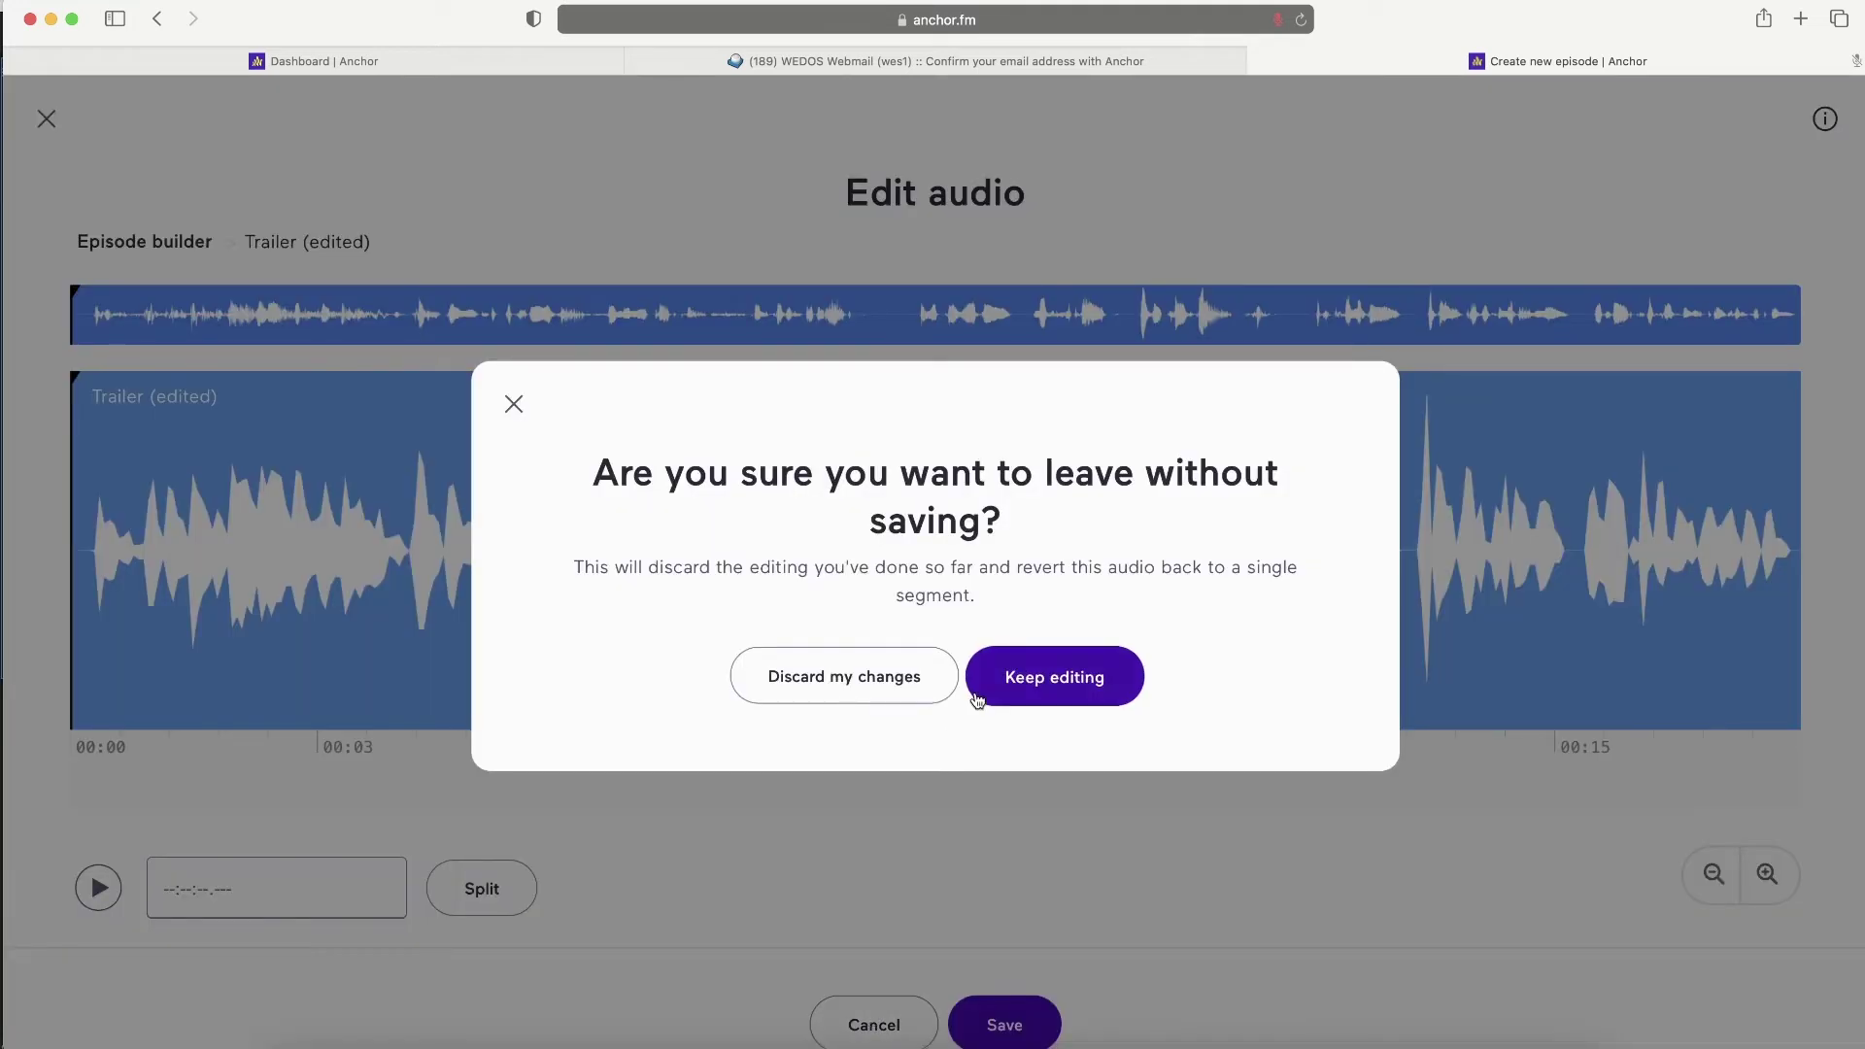
pyautogui.click(878, 680)
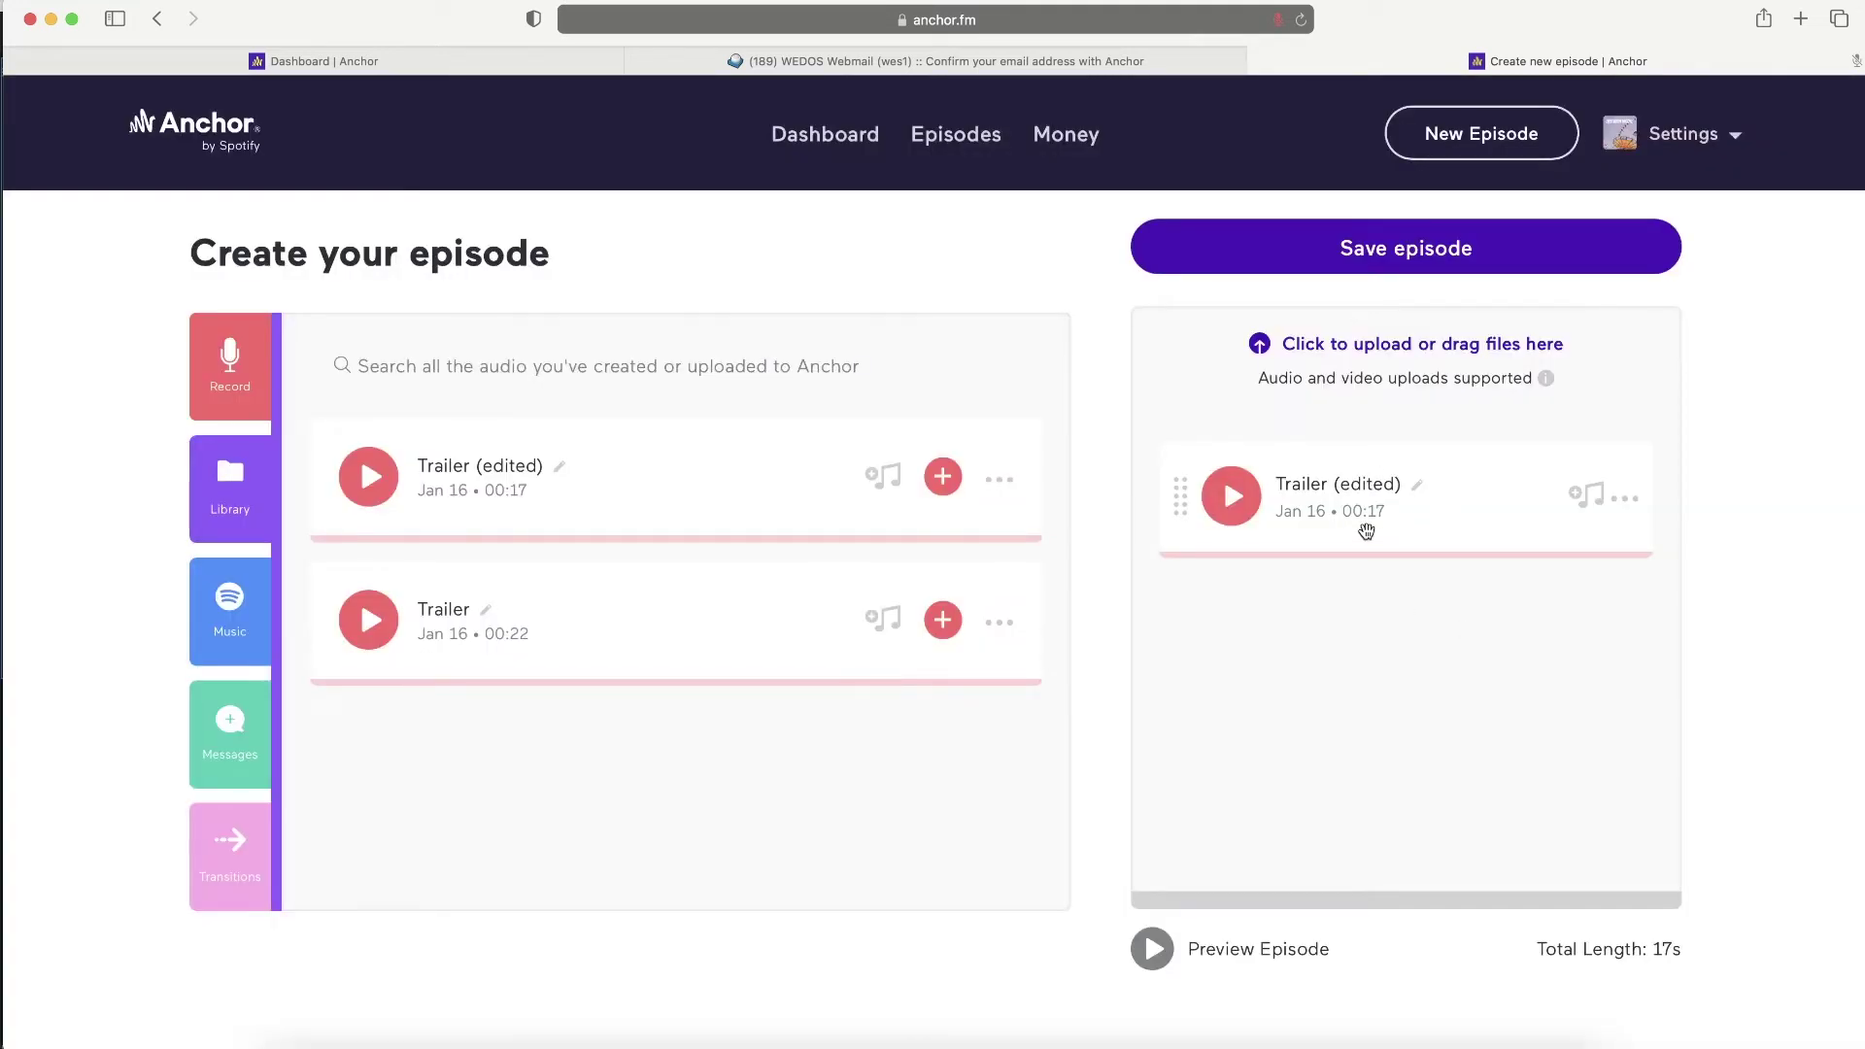
pyautogui.click(231, 854)
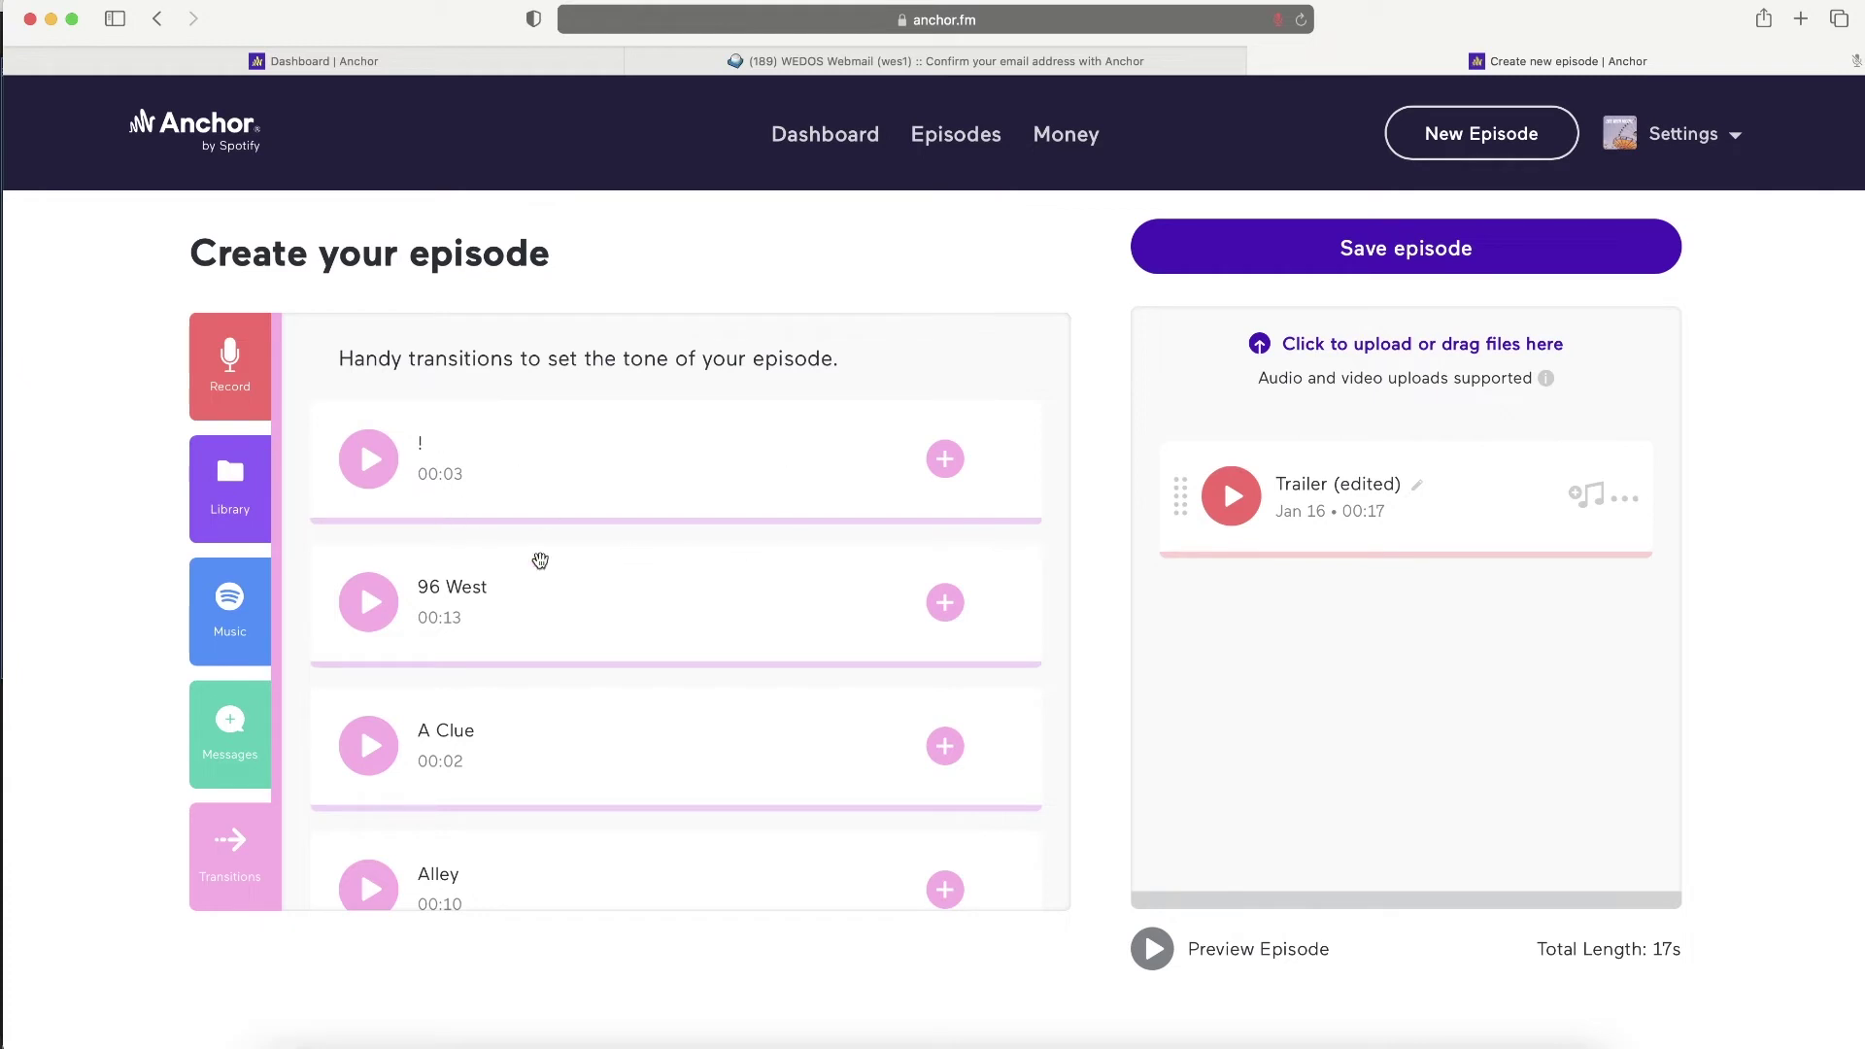
# - Preview 96 West, add it, and drag it ahead of Trailer (edited)
pyautogui.click(379, 602)
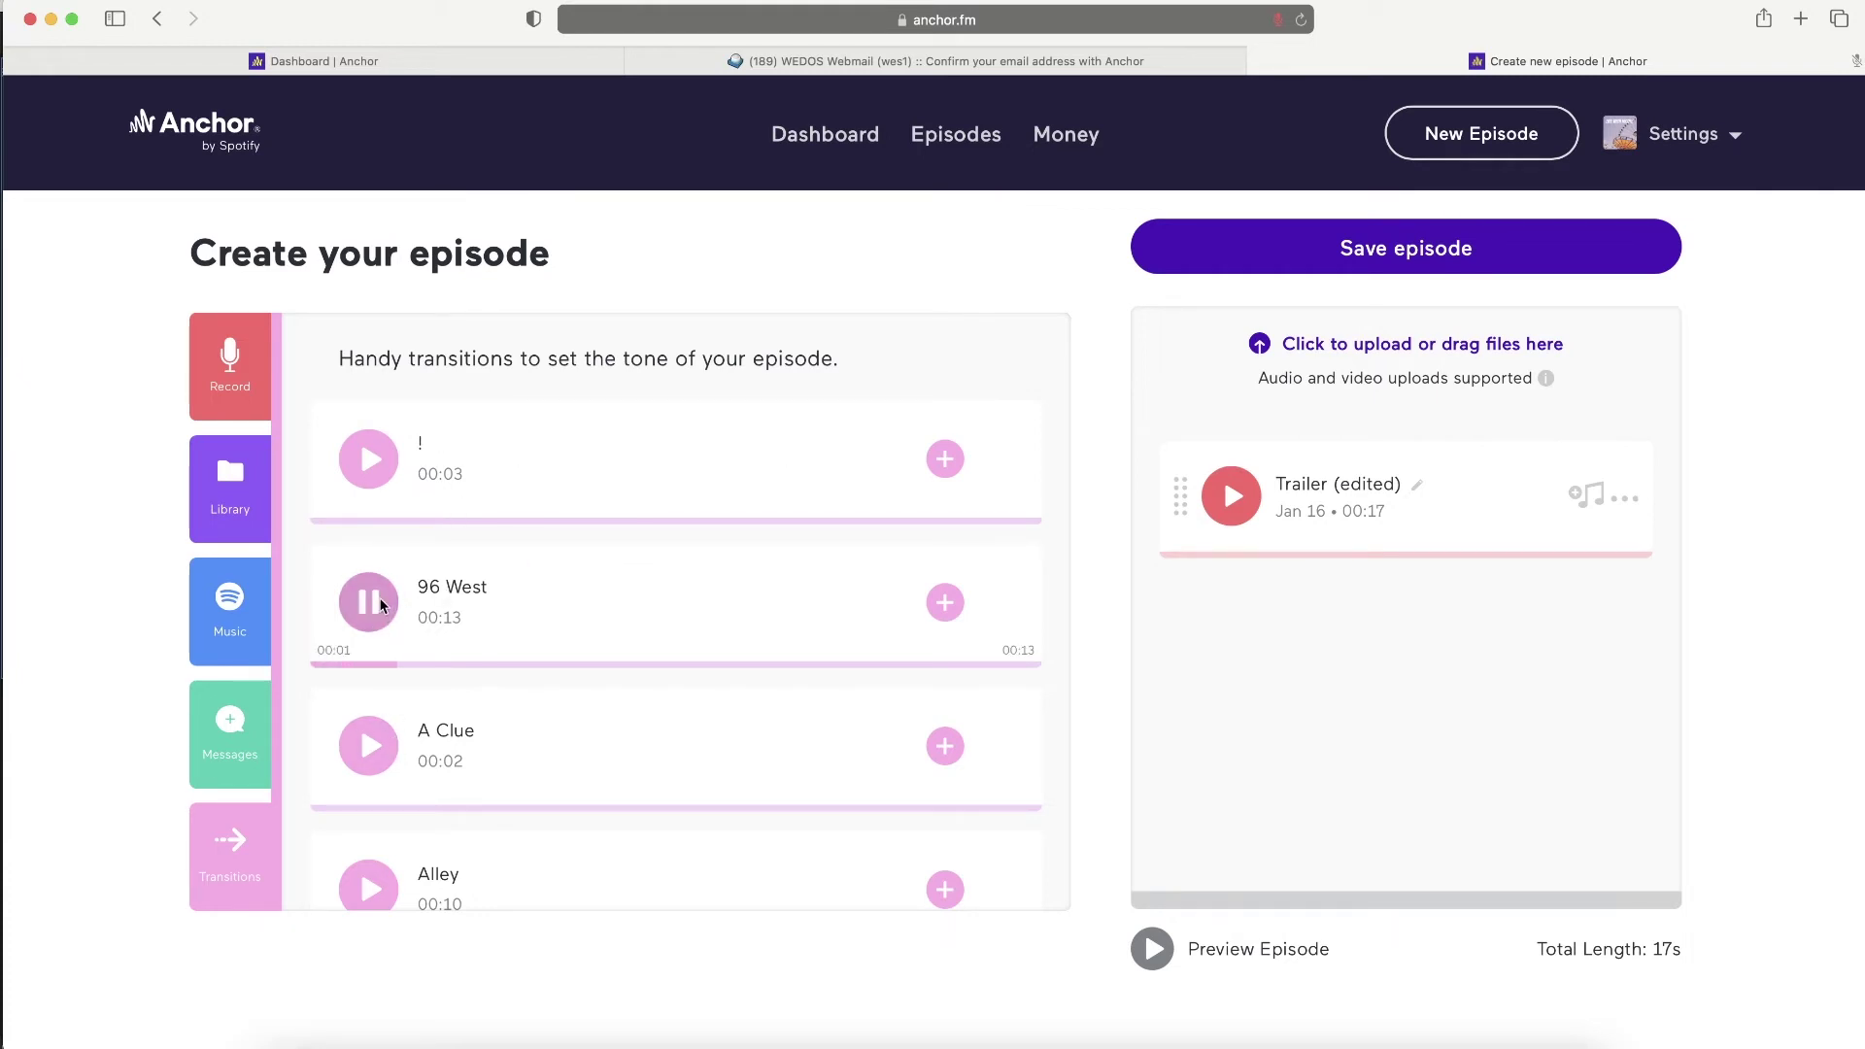
pyautogui.click(379, 603)
pyautogui.click(944, 602)
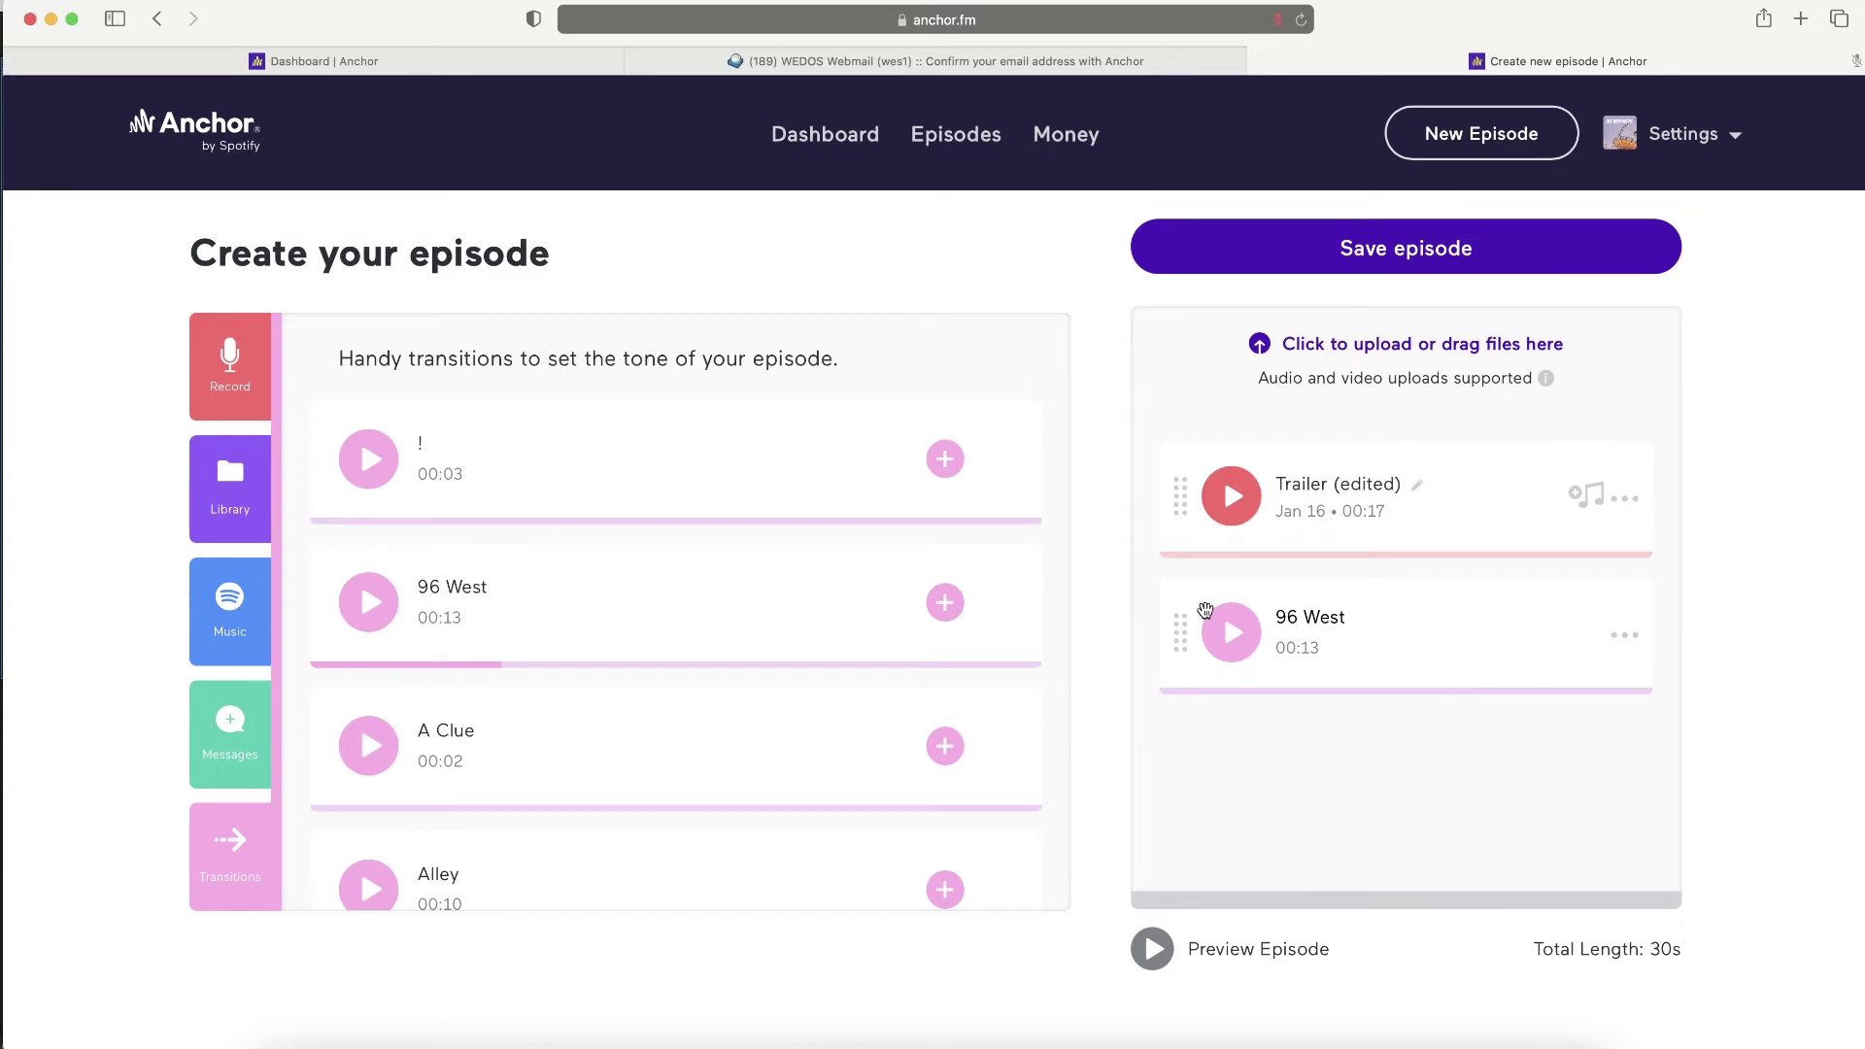
pyautogui.moveTo(1185, 633); pyautogui.dragTo(1213, 452)
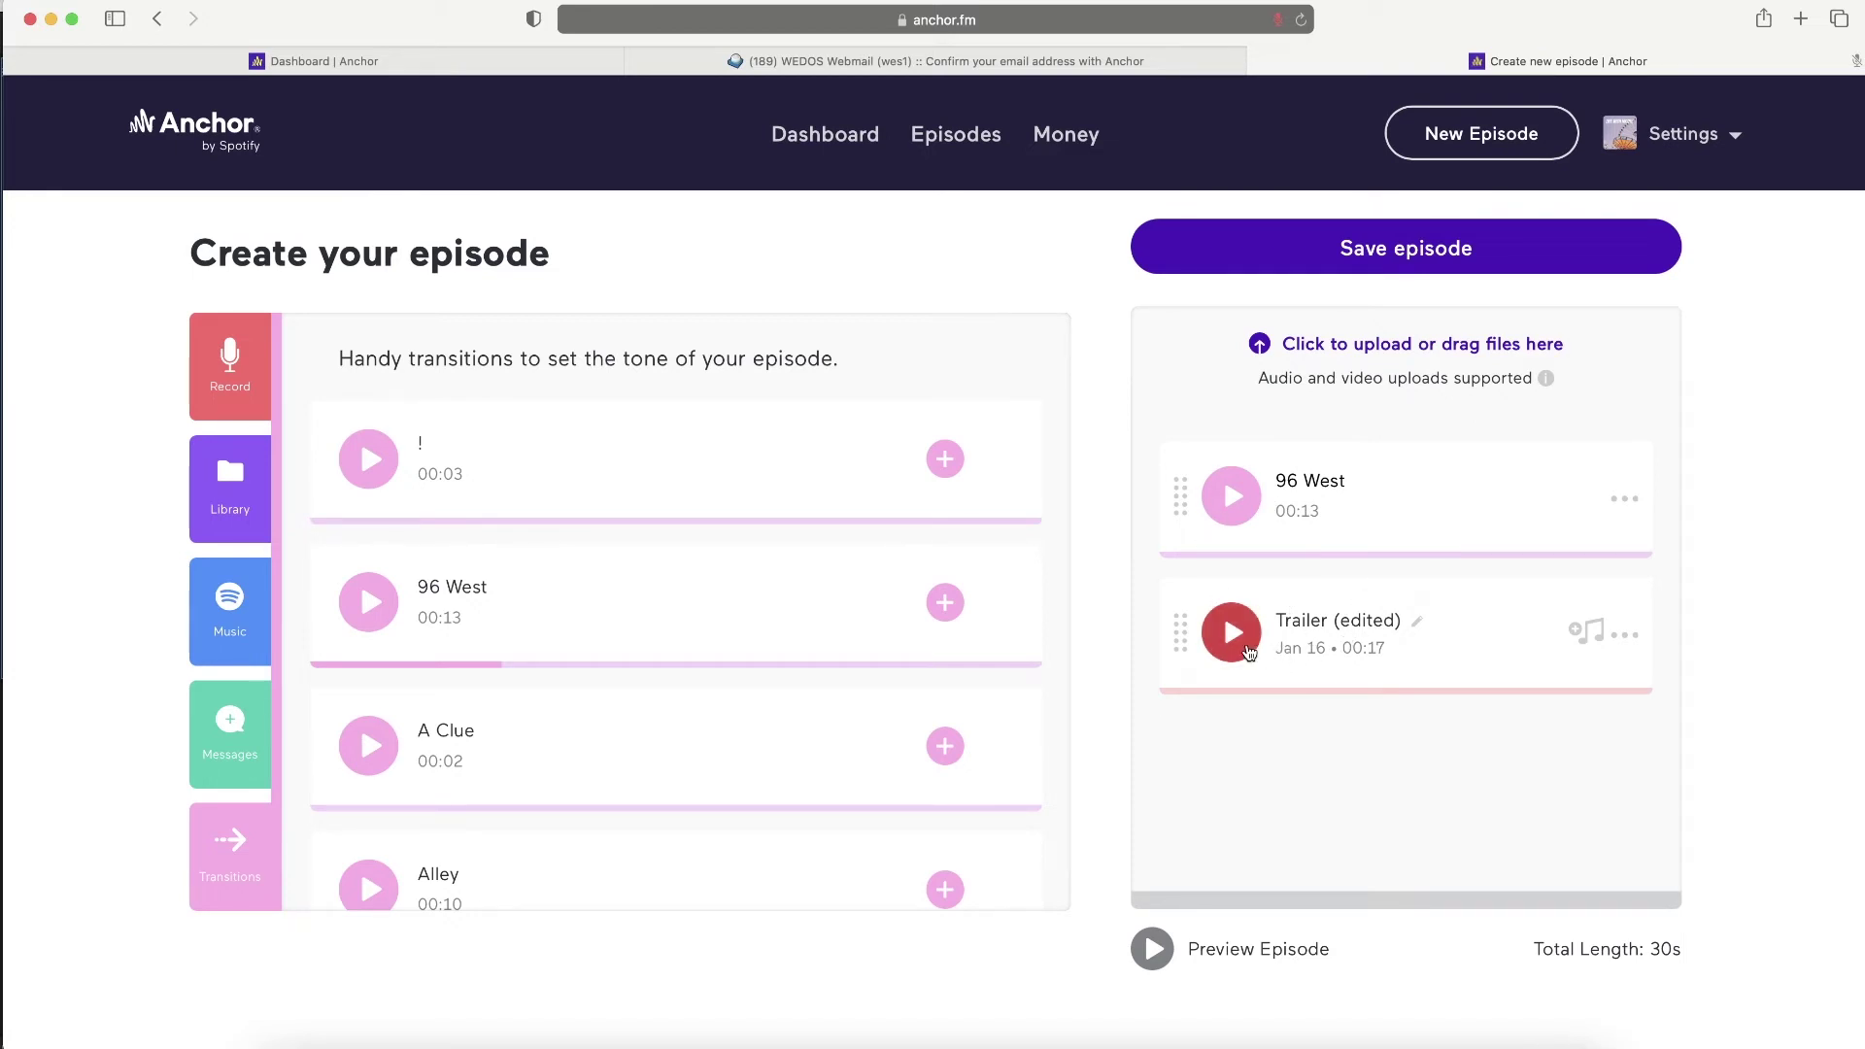
# - Choose Rodney Skopes as smart background music for the trailer
pyautogui.click(1586, 632)
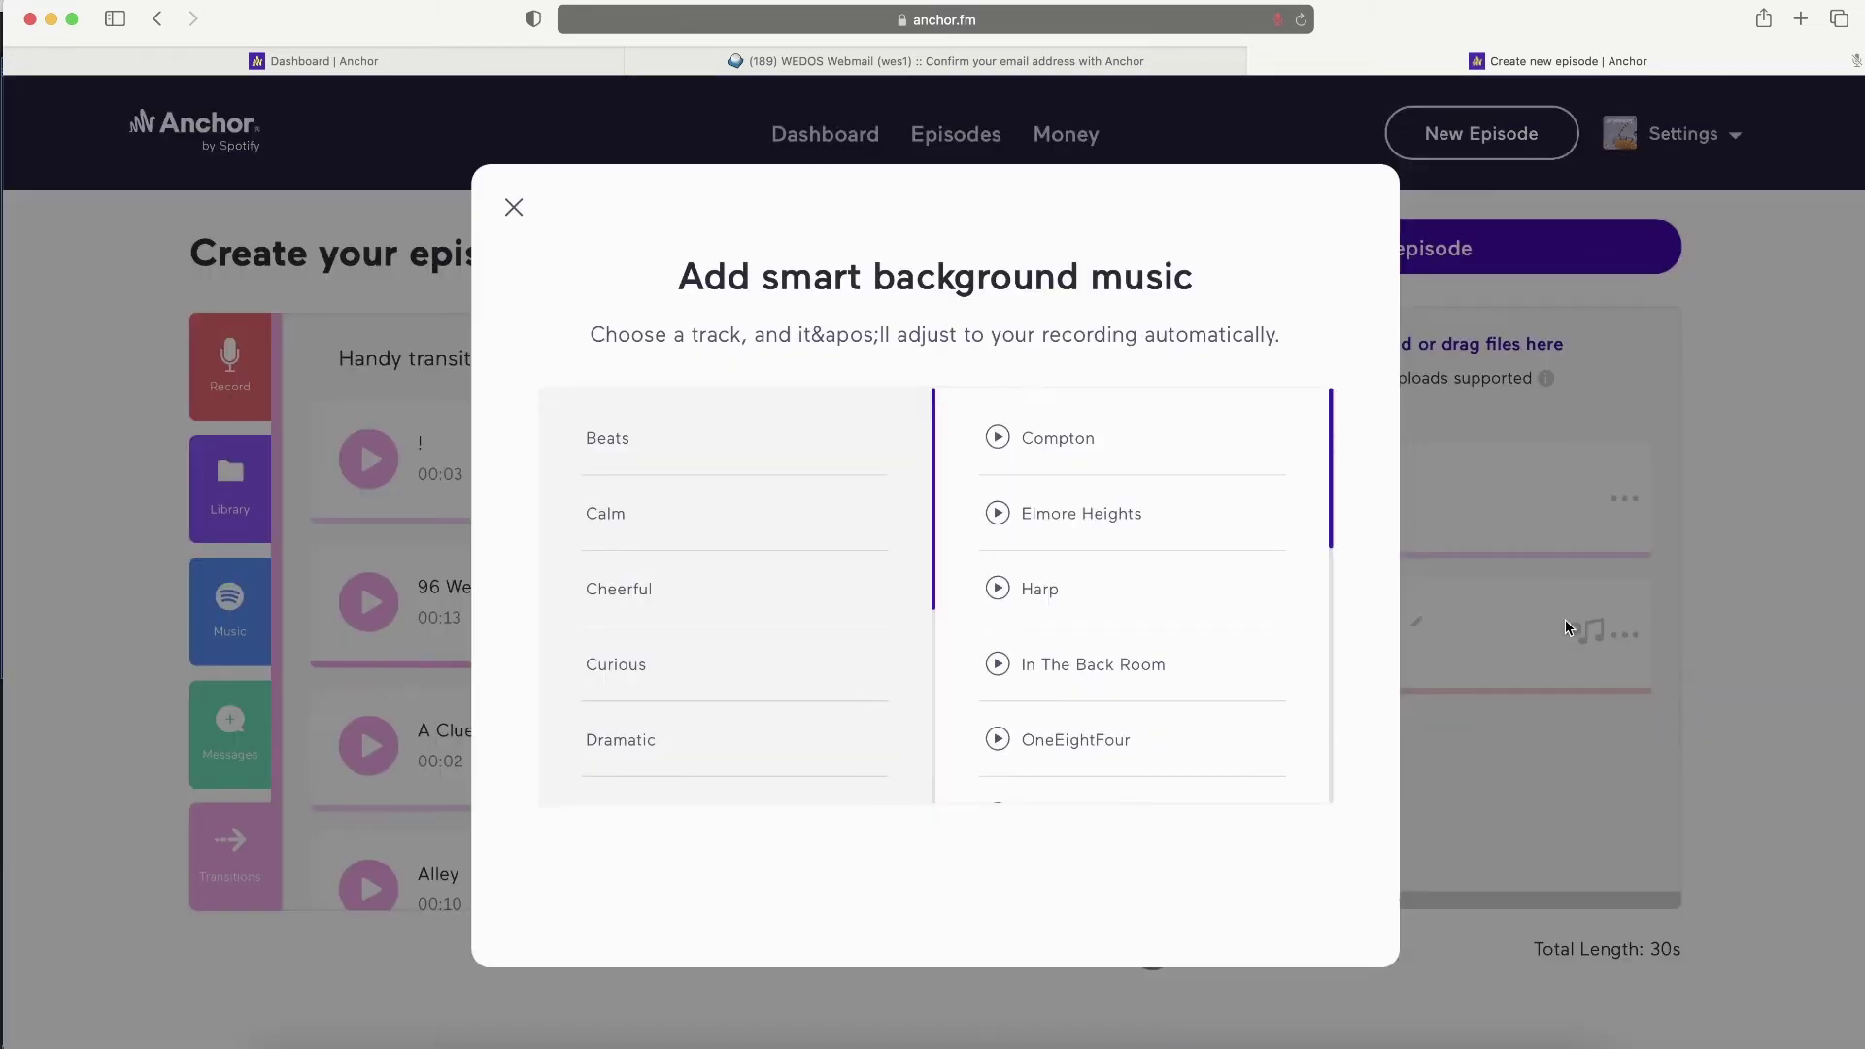
pyautogui.scroll(-1, 672, 642)
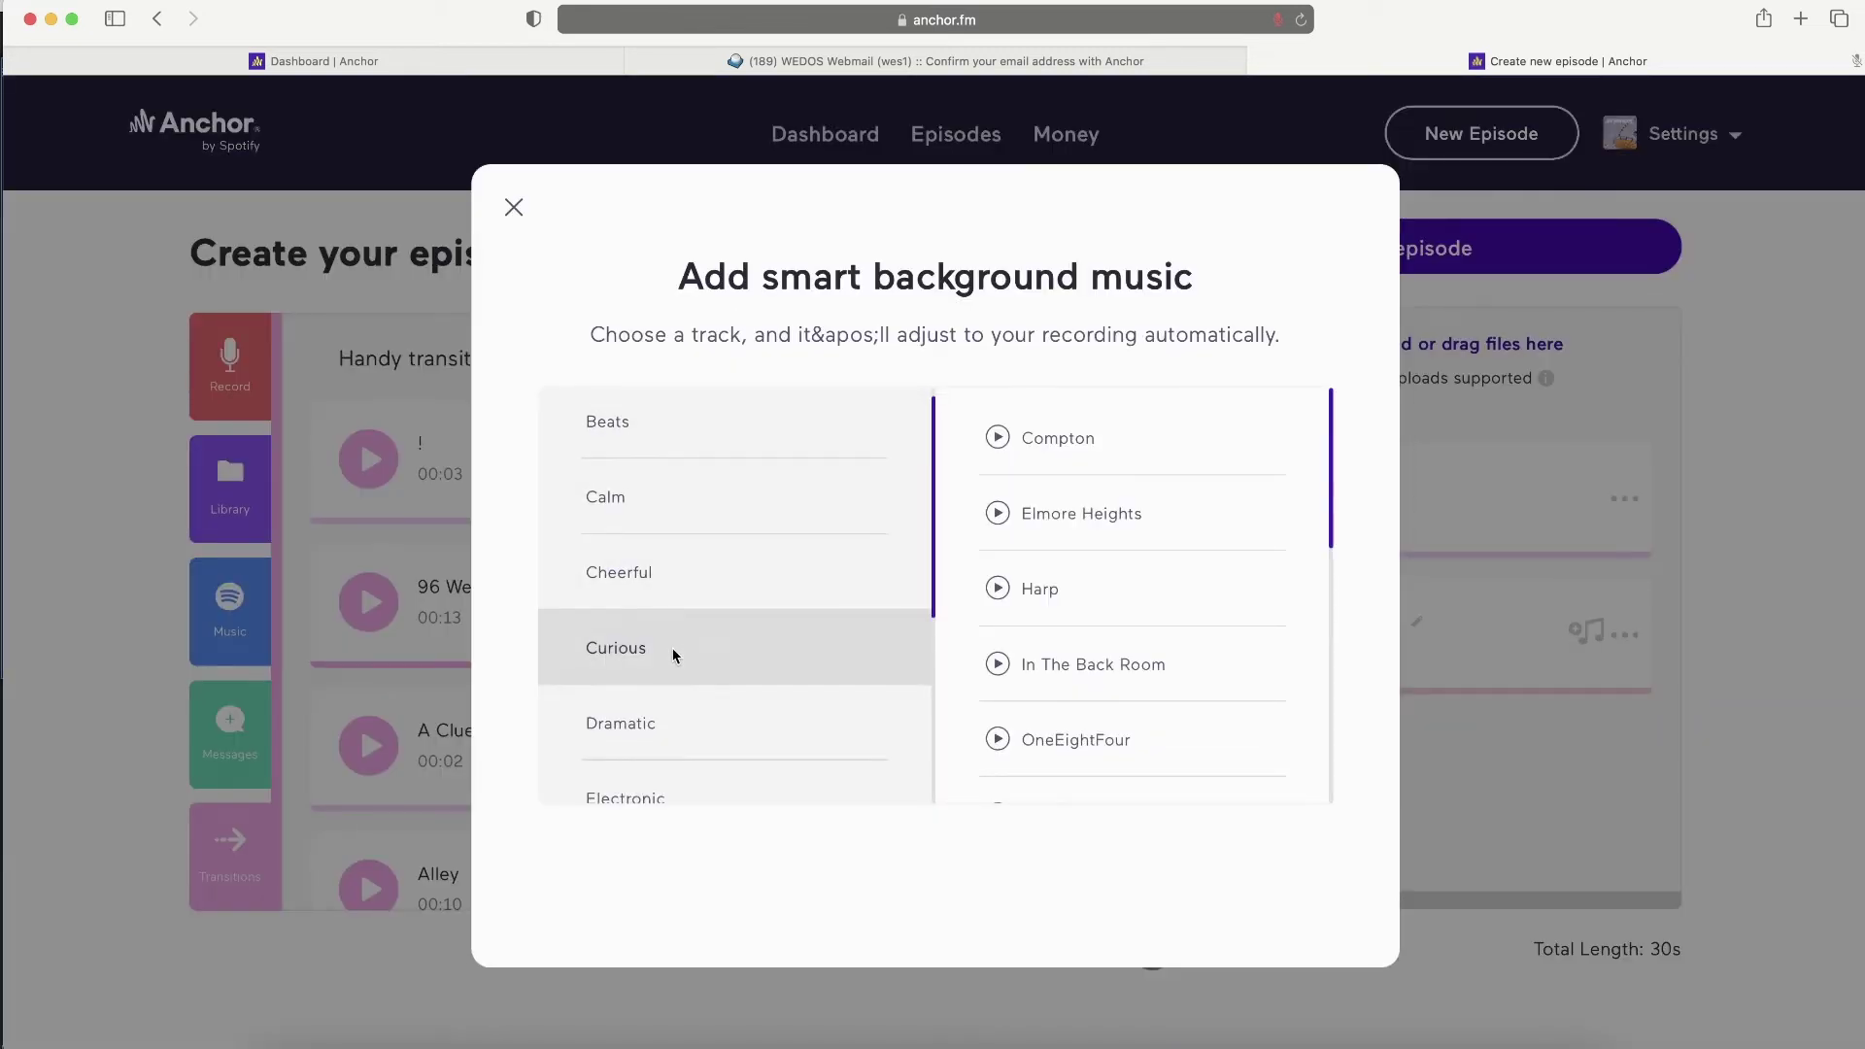
pyautogui.scroll(-5, 673, 653)
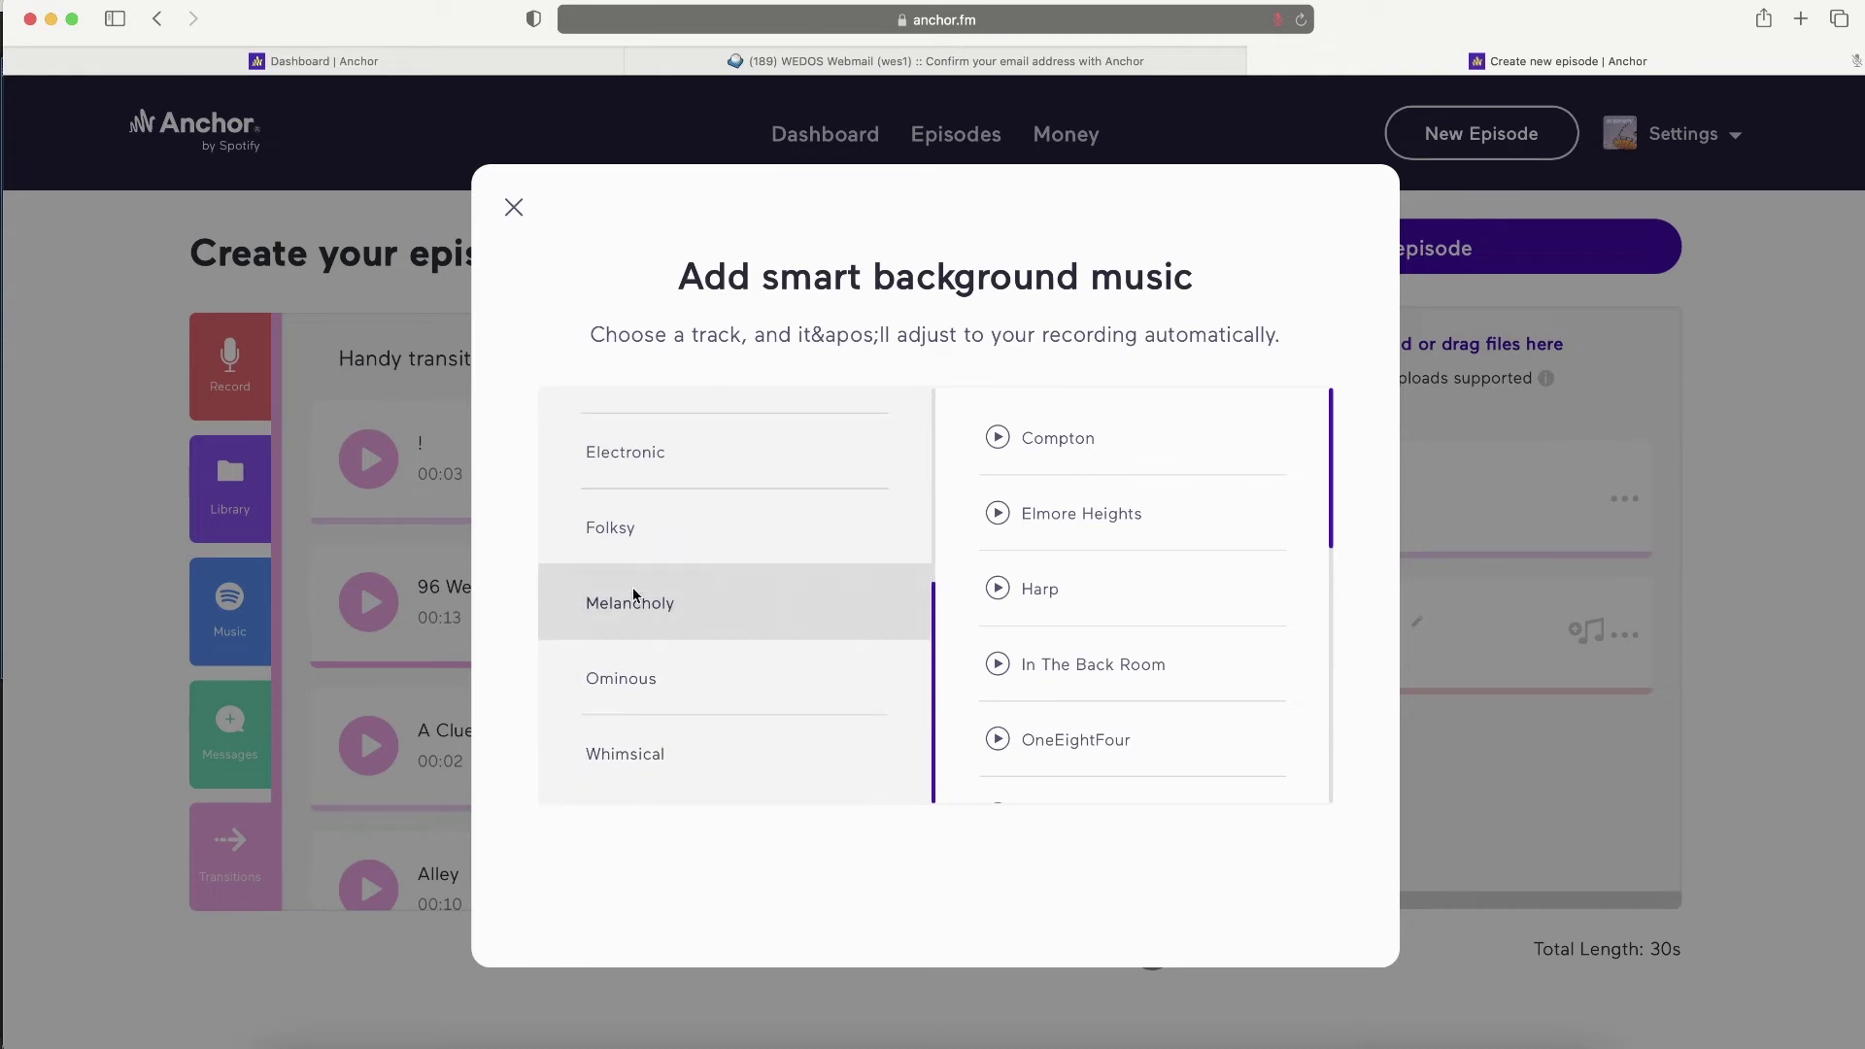
pyautogui.scroll(5, 637, 510)
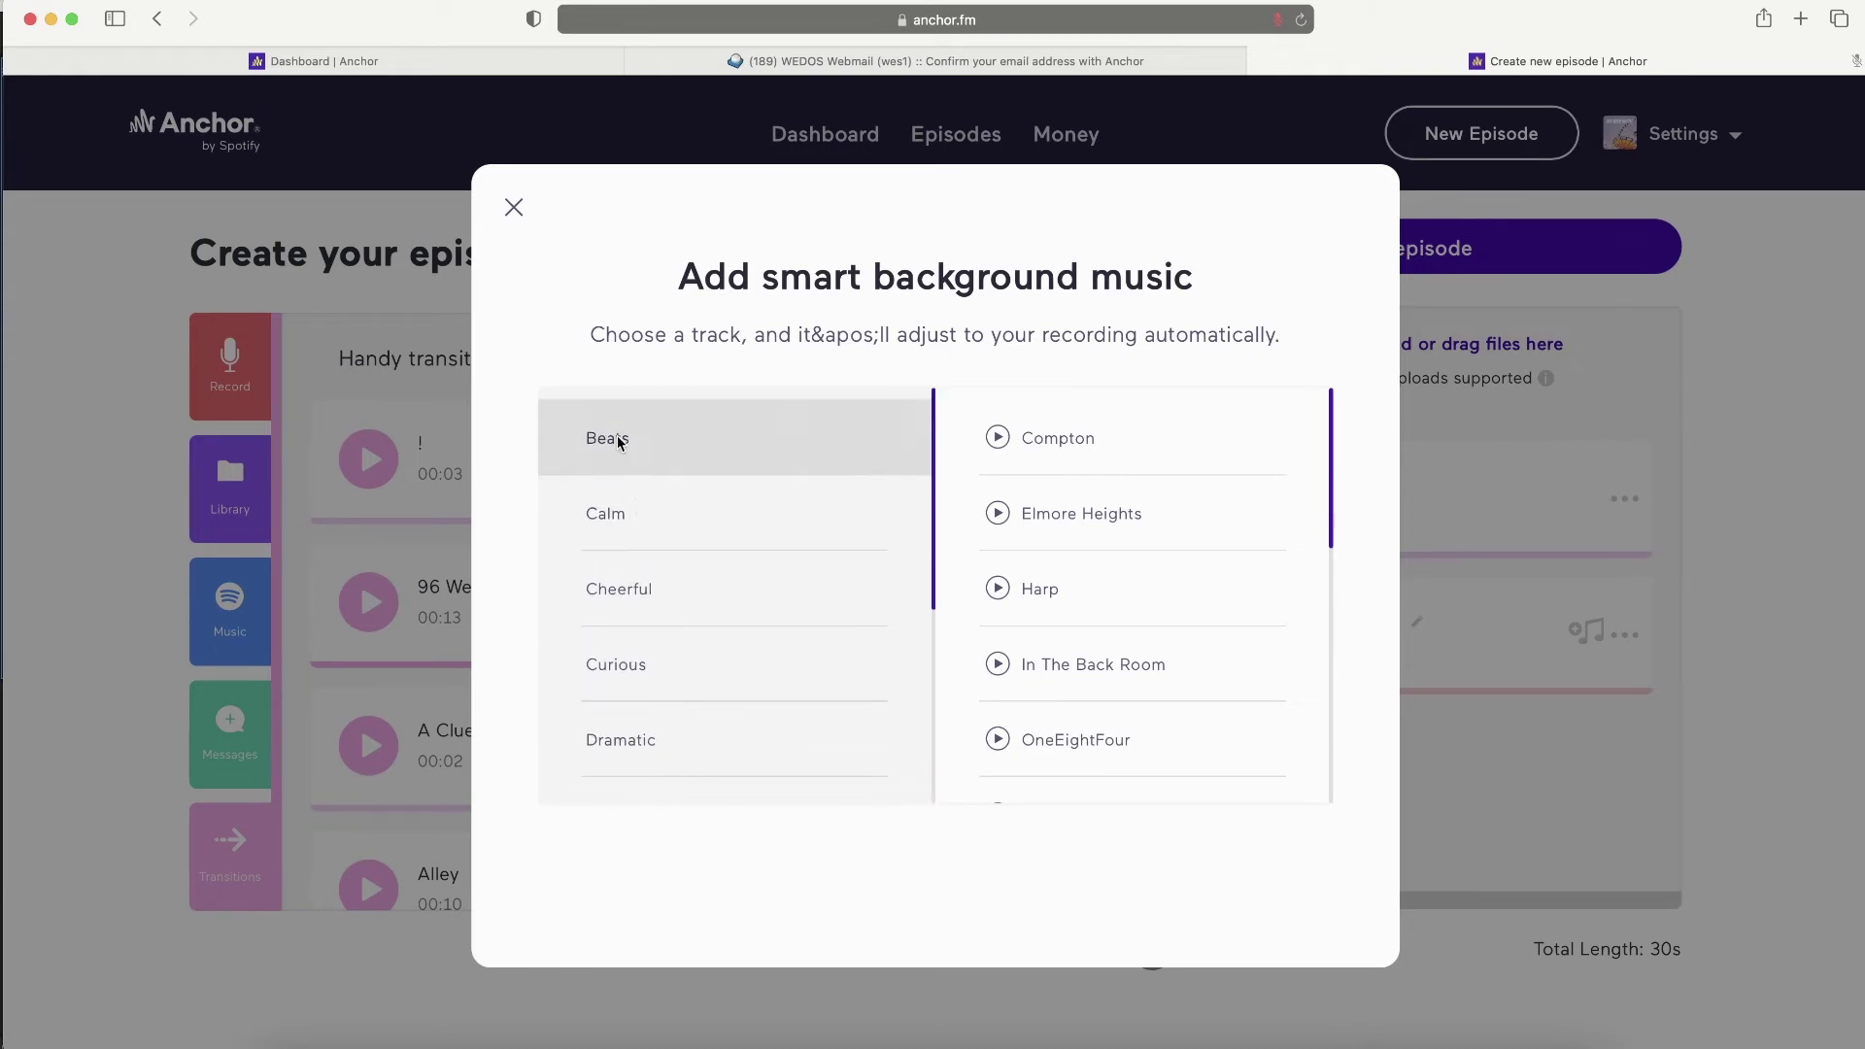
pyautogui.scroll(-5, 1067, 670)
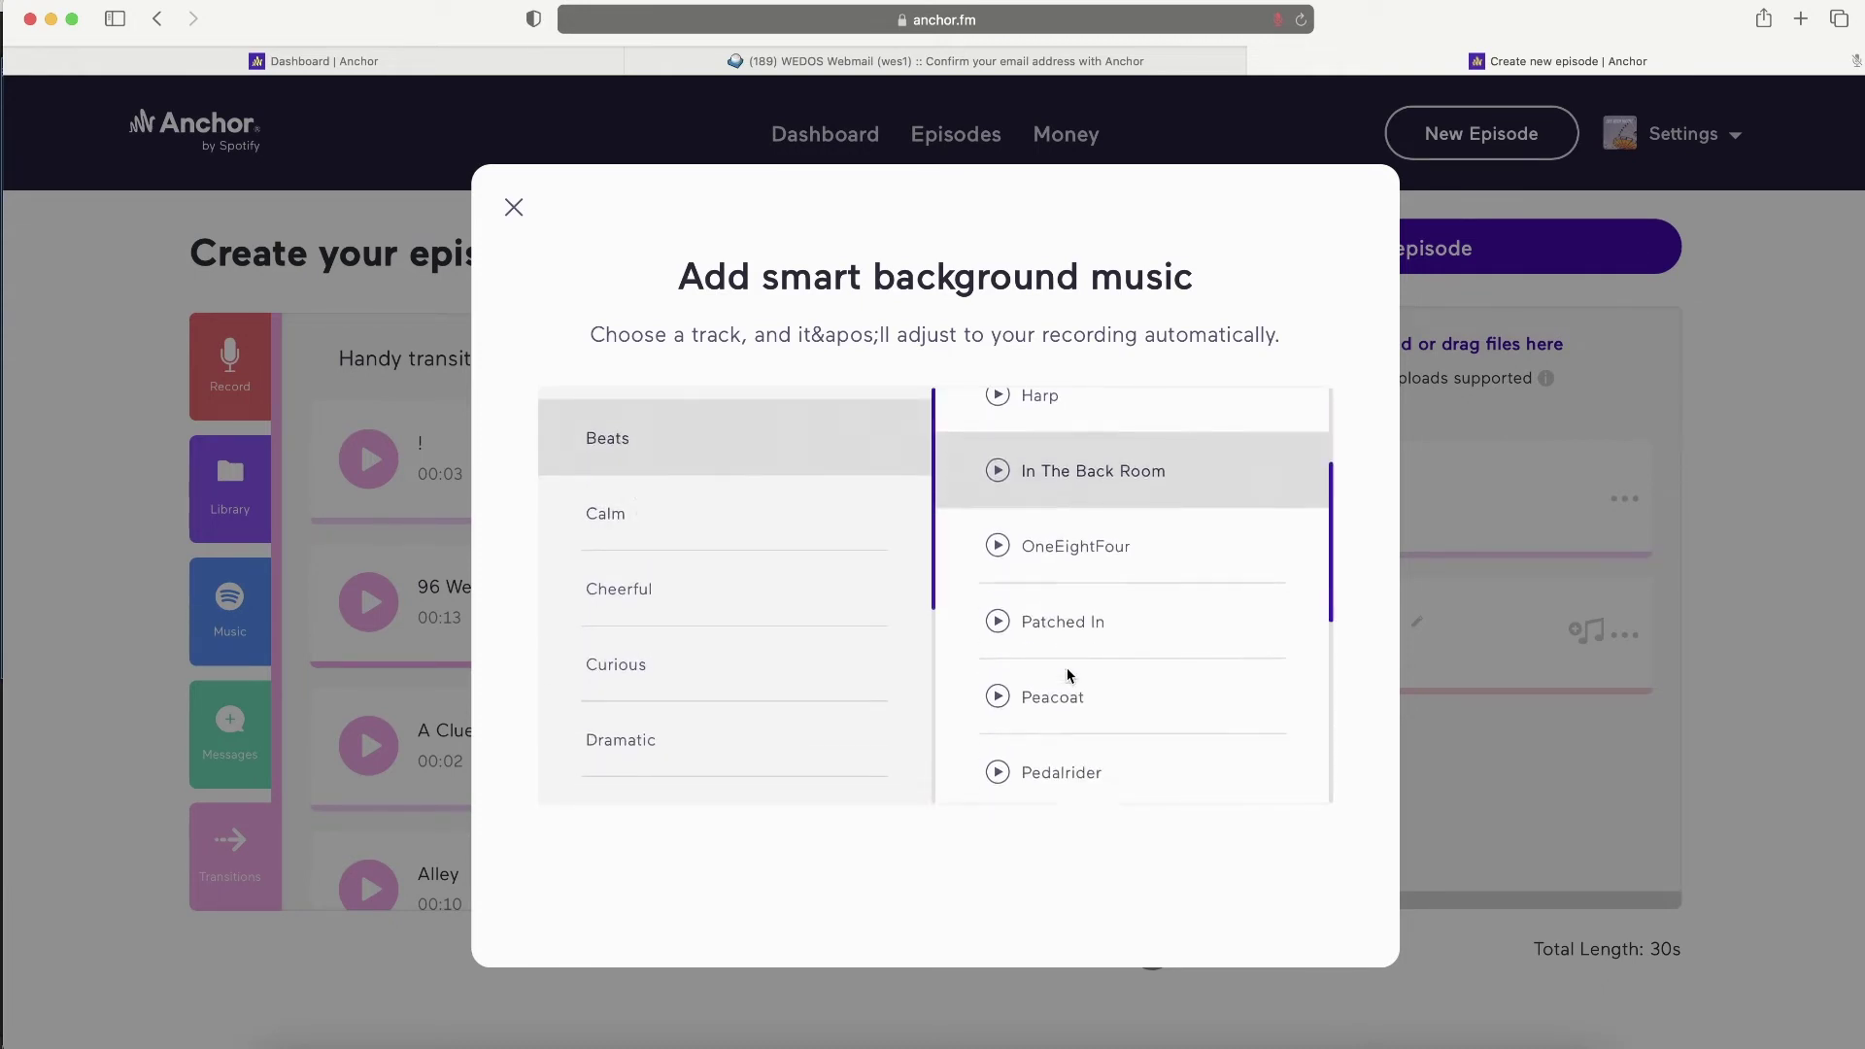
pyautogui.click(998, 536)
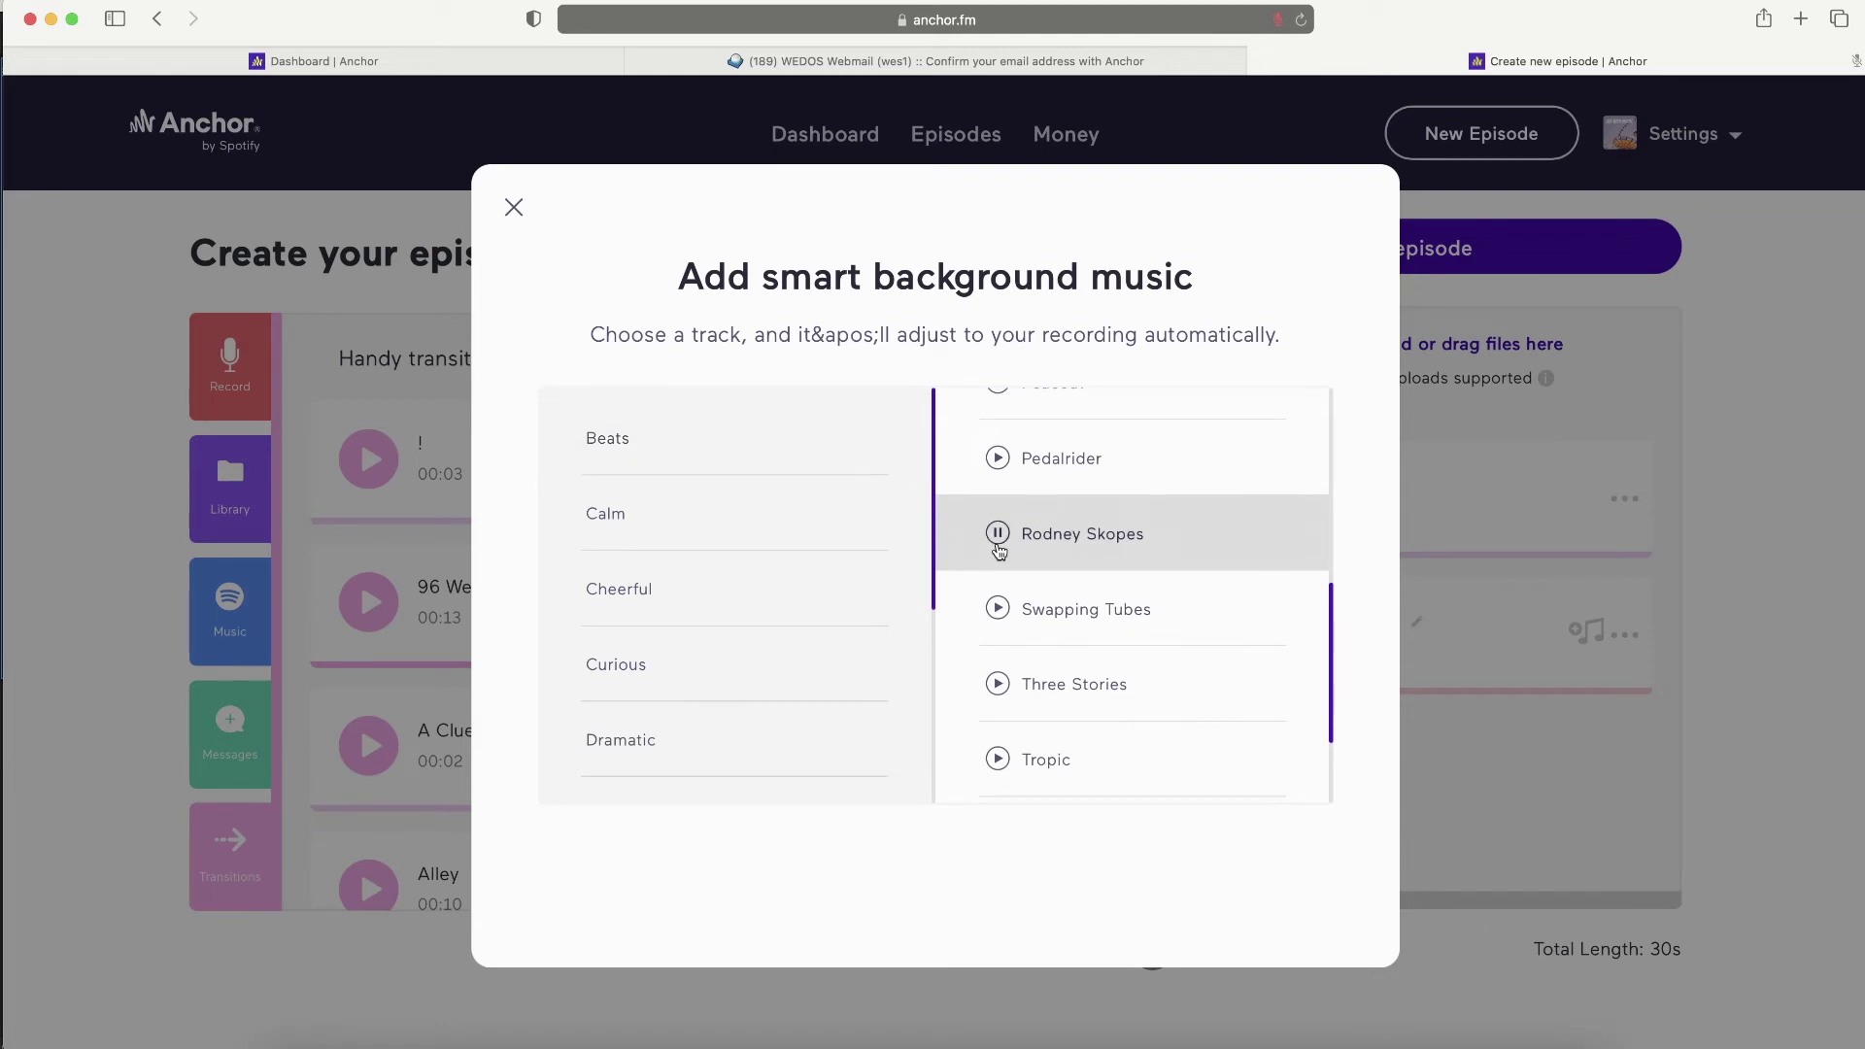
pyautogui.click(1071, 536)
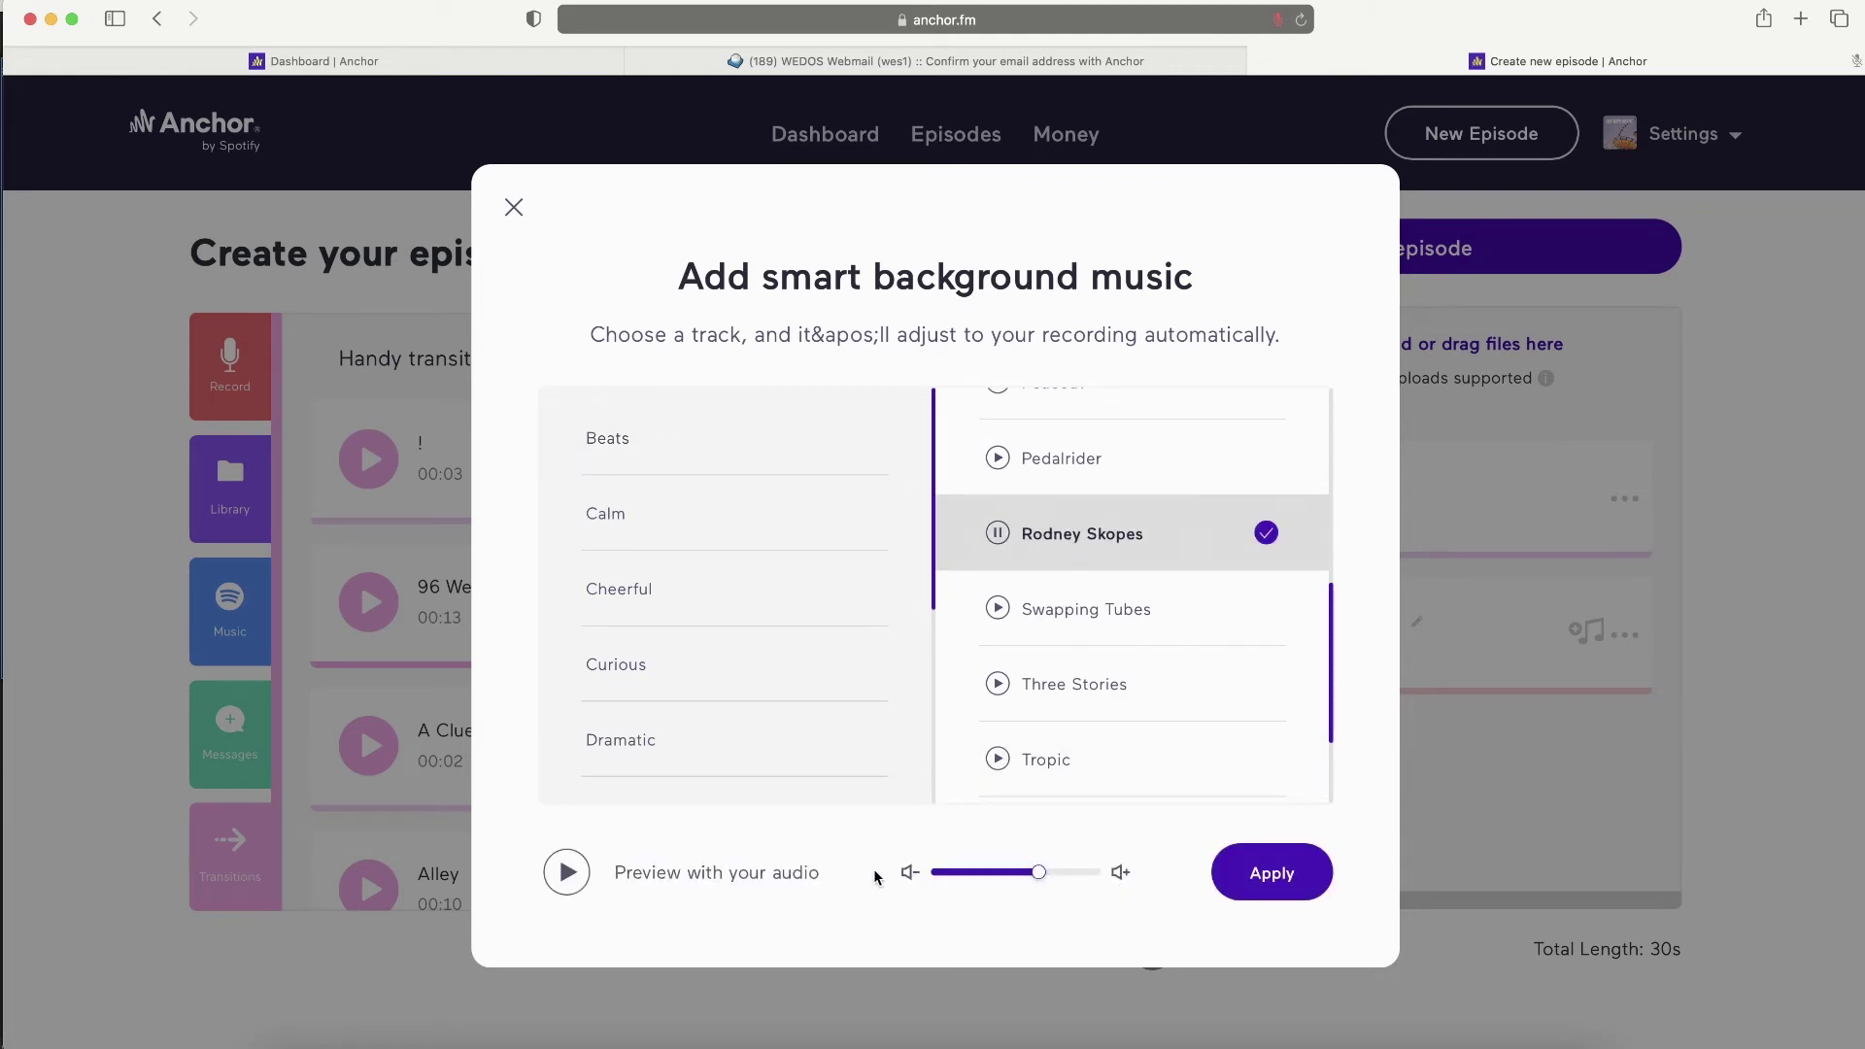
# - Preview the music under the recording, lower its volume, and apply it
pyautogui.click(563, 875)
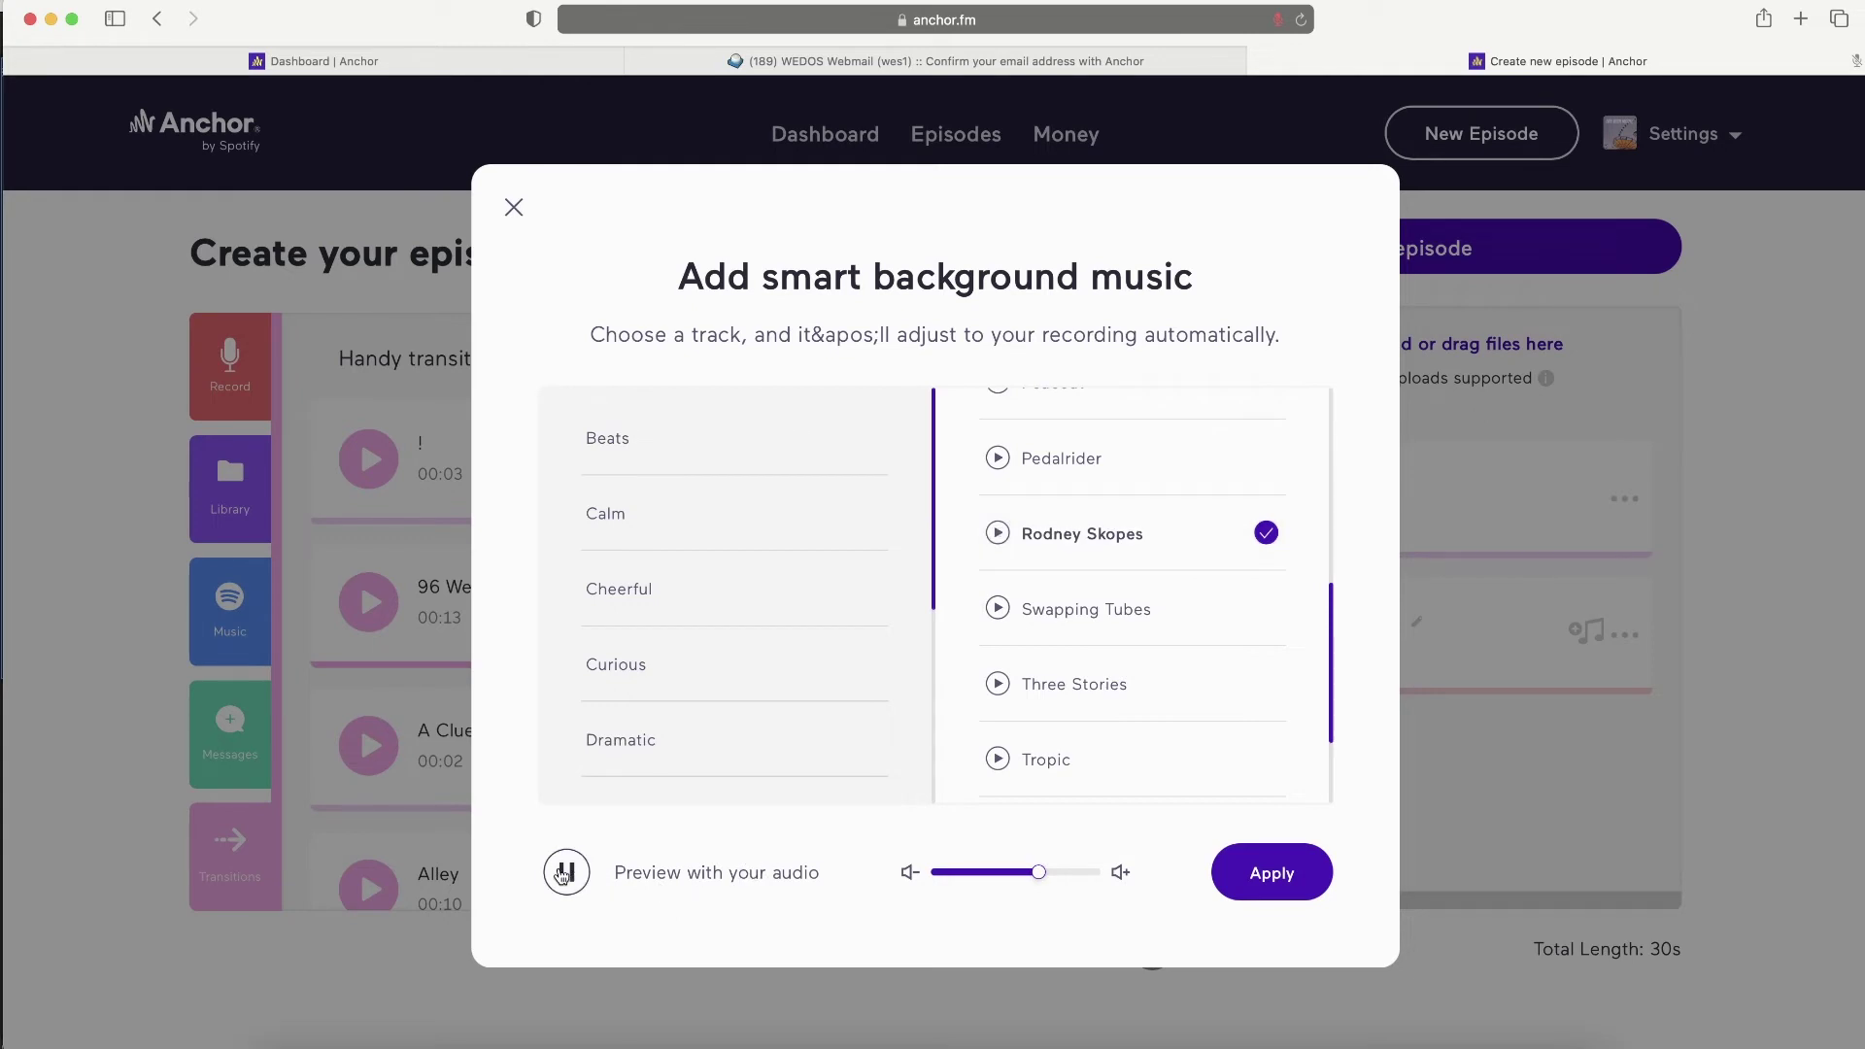
pyautogui.click(562, 876)
pyautogui.moveTo(1039, 874); pyautogui.dragTo(1048, 875)
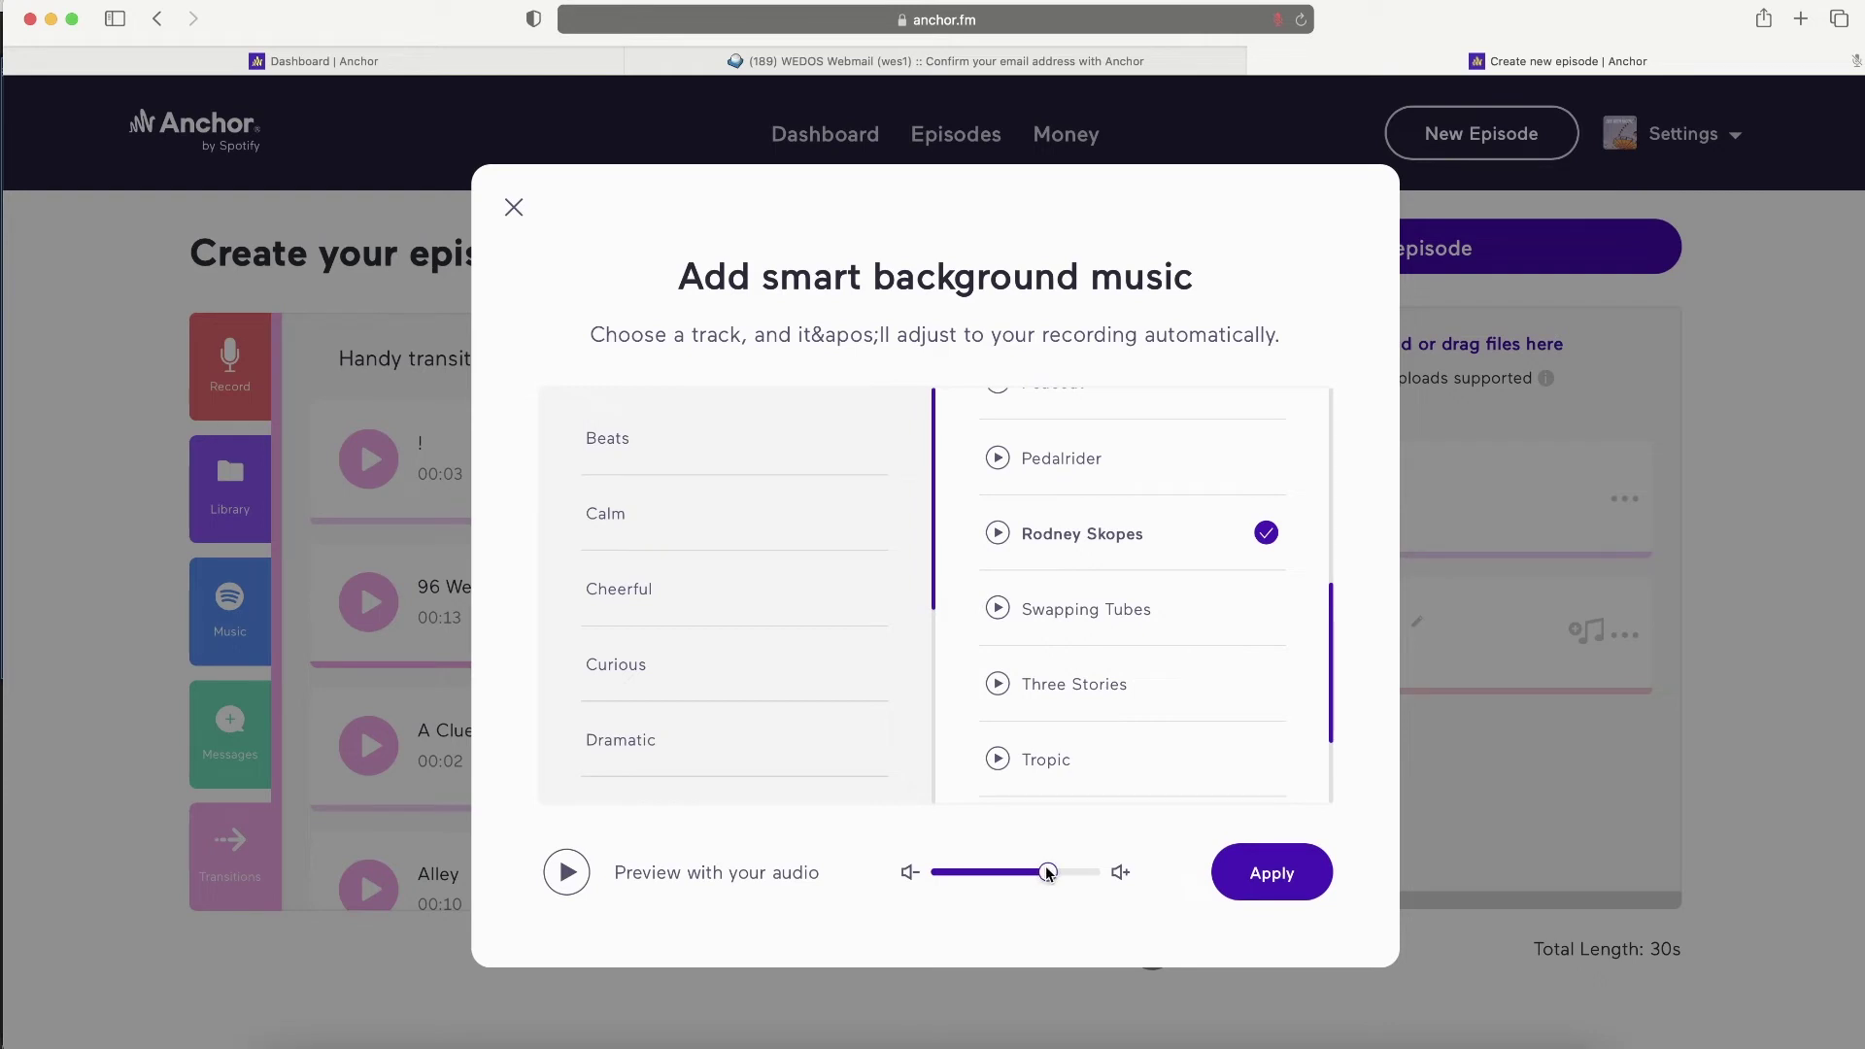
pyautogui.click(1244, 879)
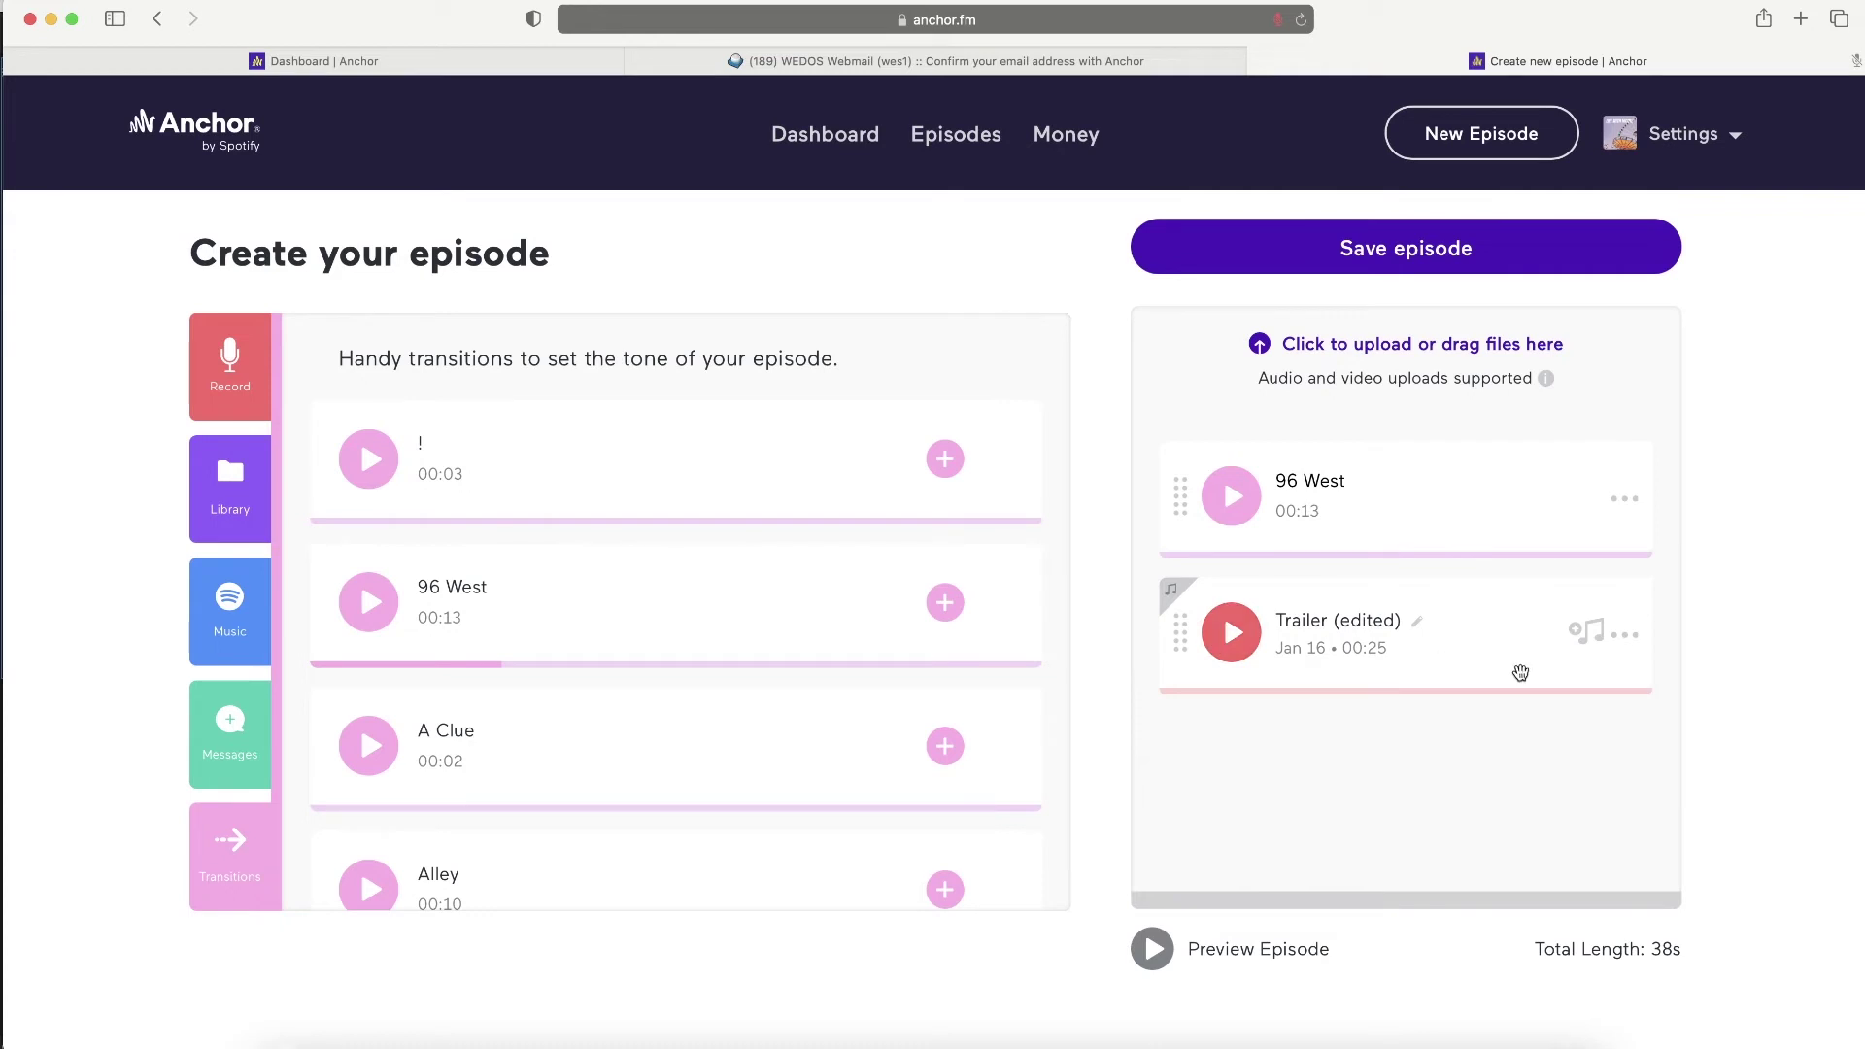
# - Remove the 96 West transition, leaving Trailer (edited) alone for a 25s episode
pyautogui.click(1625, 635)
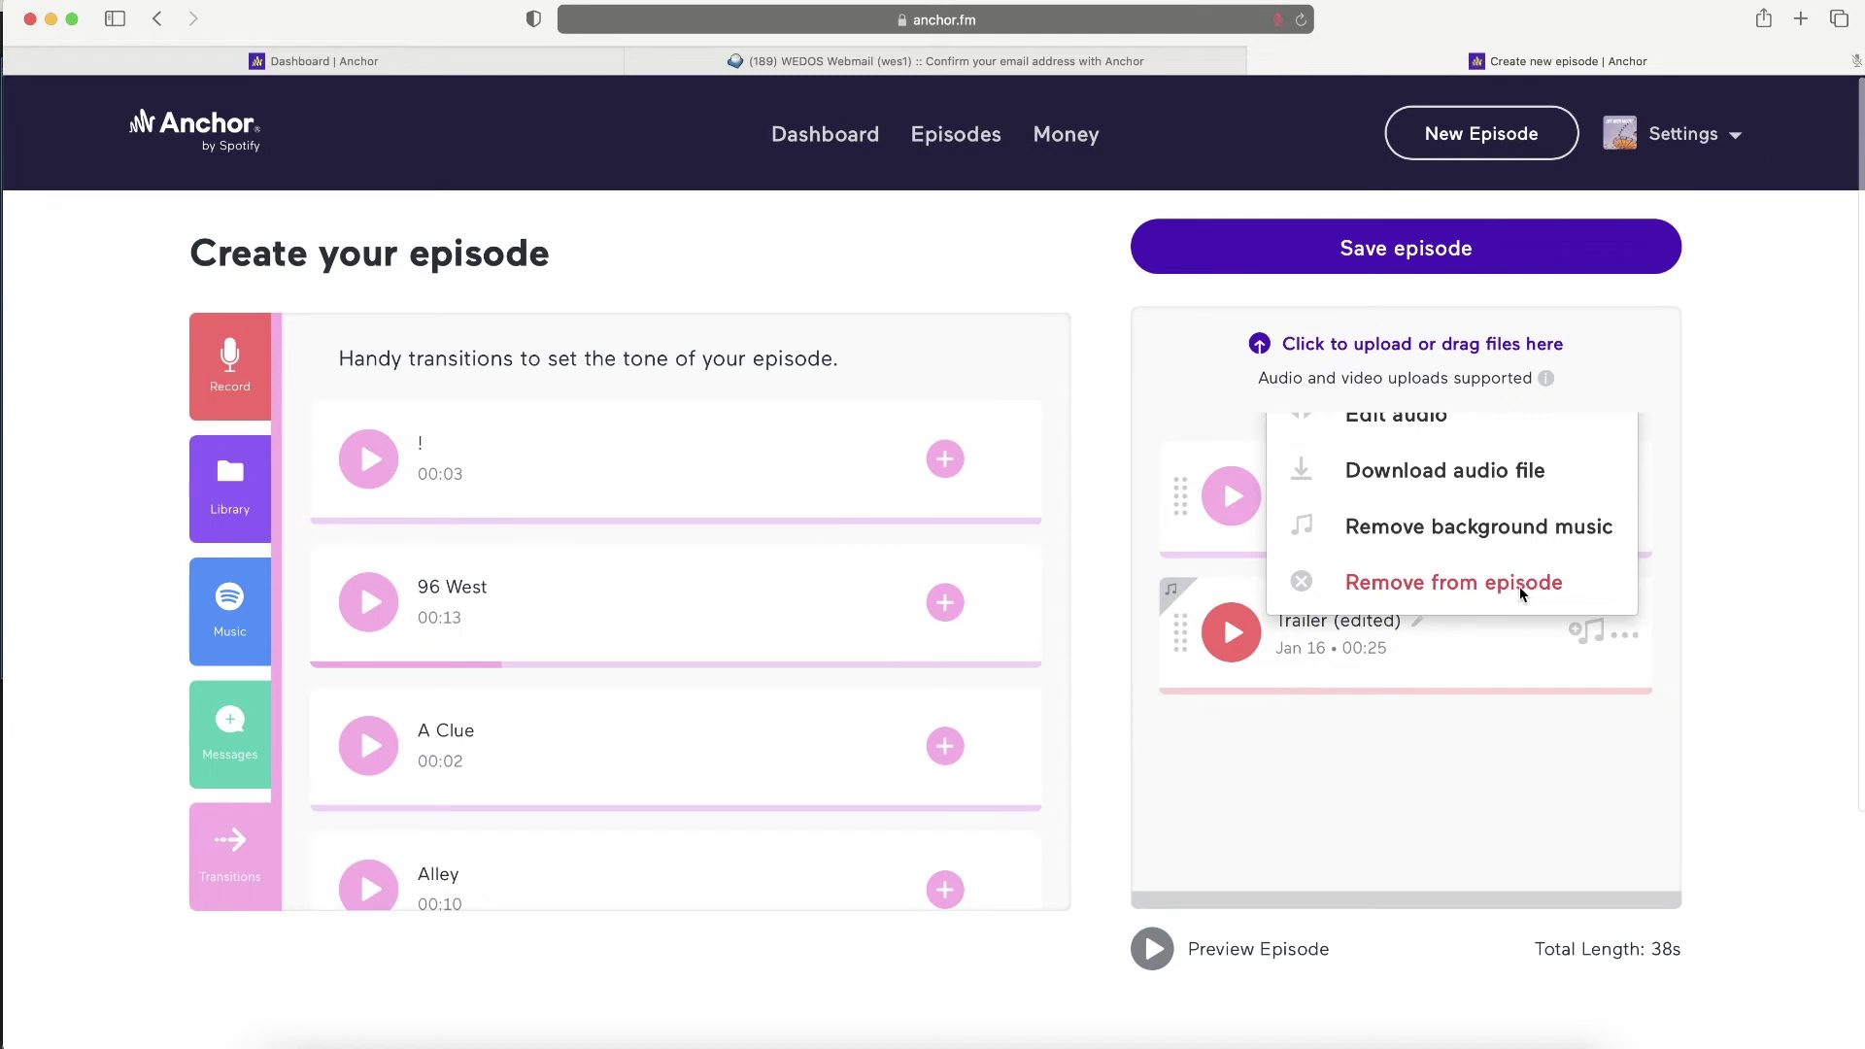
pyautogui.click(1516, 719)
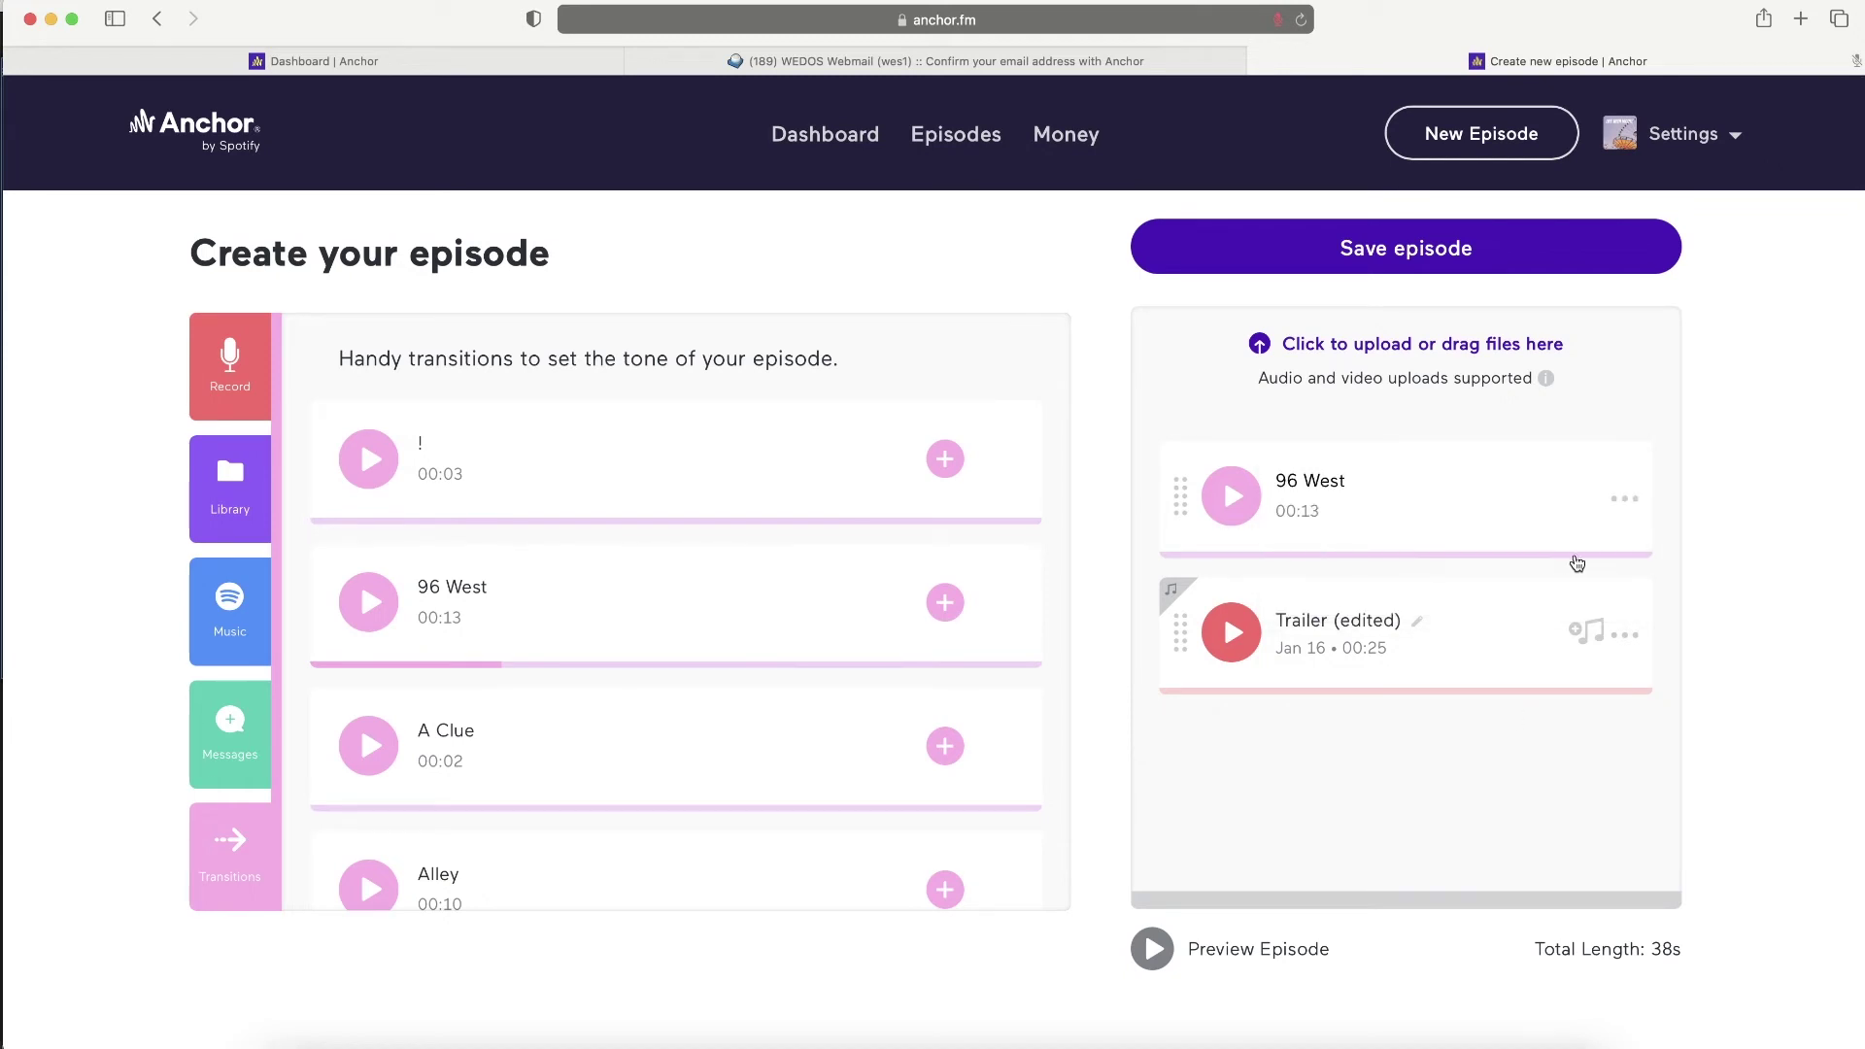
pyautogui.click(1631, 503)
pyautogui.click(1430, 557)
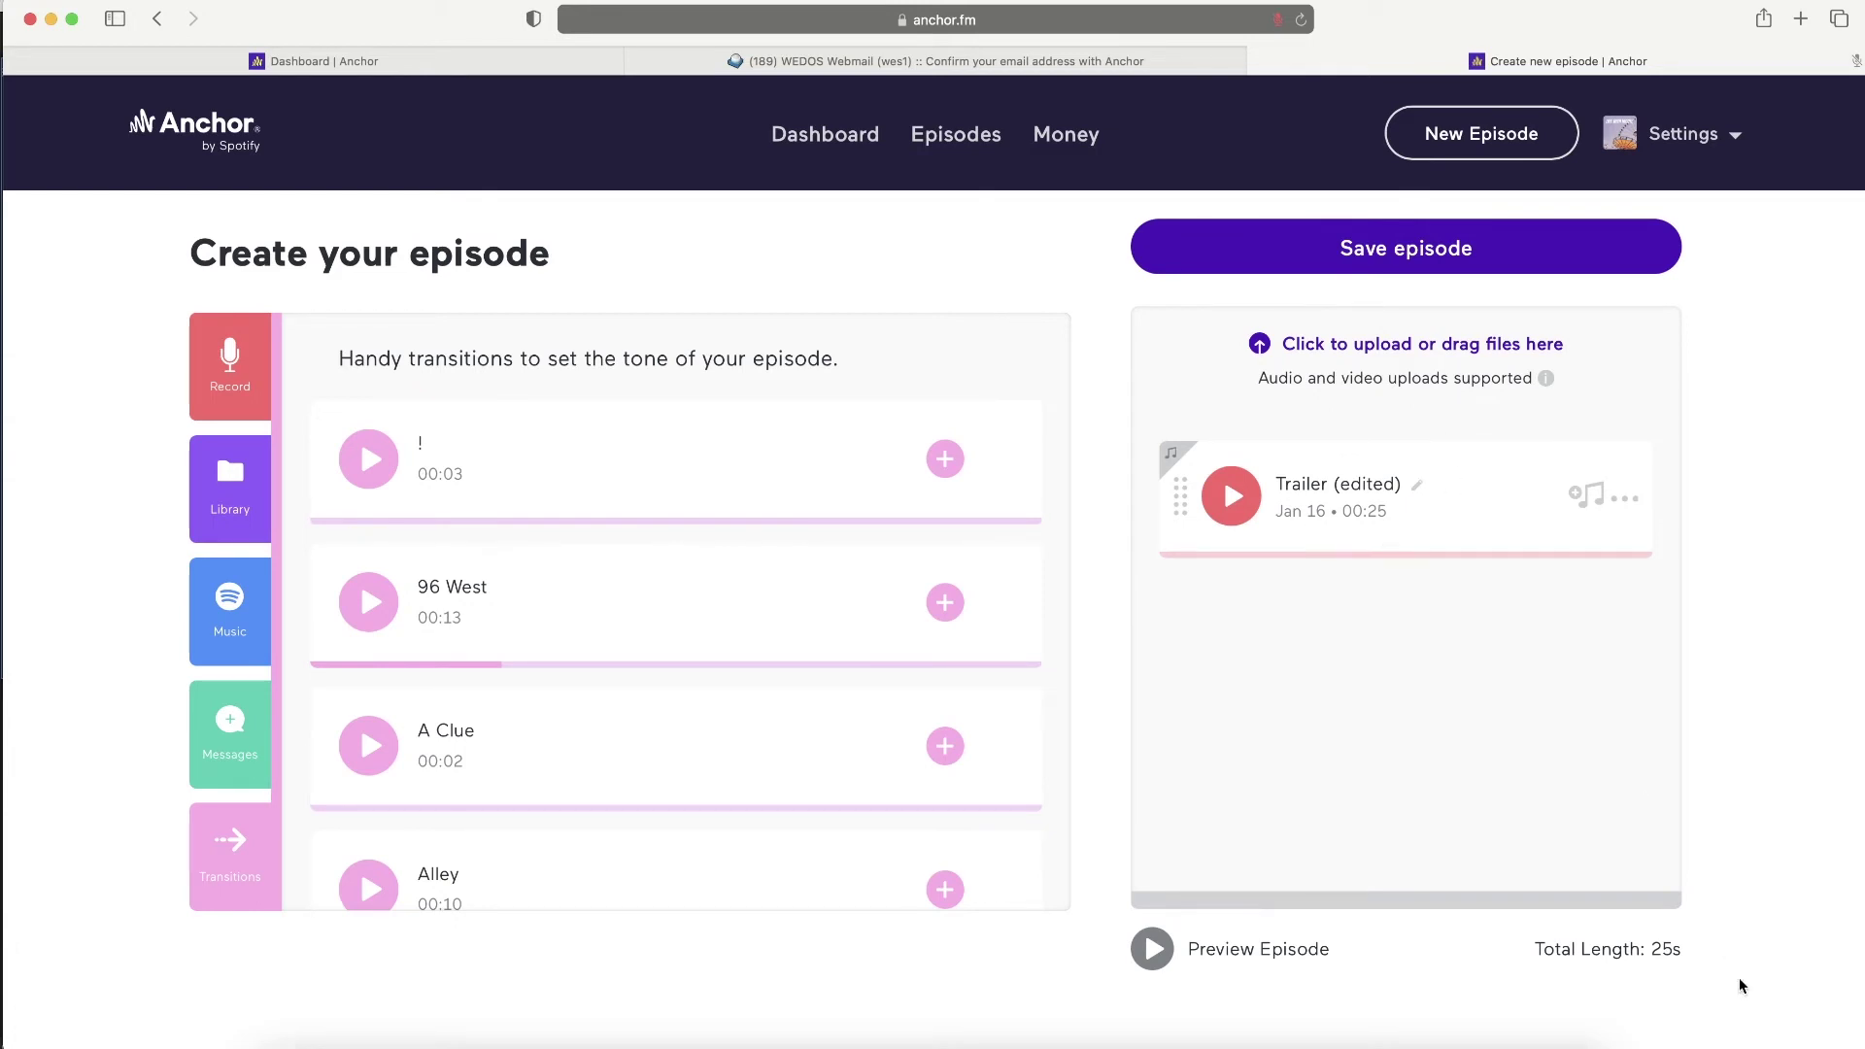
pyautogui.moveTo(1670, 952); pyautogui.dragTo(1534, 955)
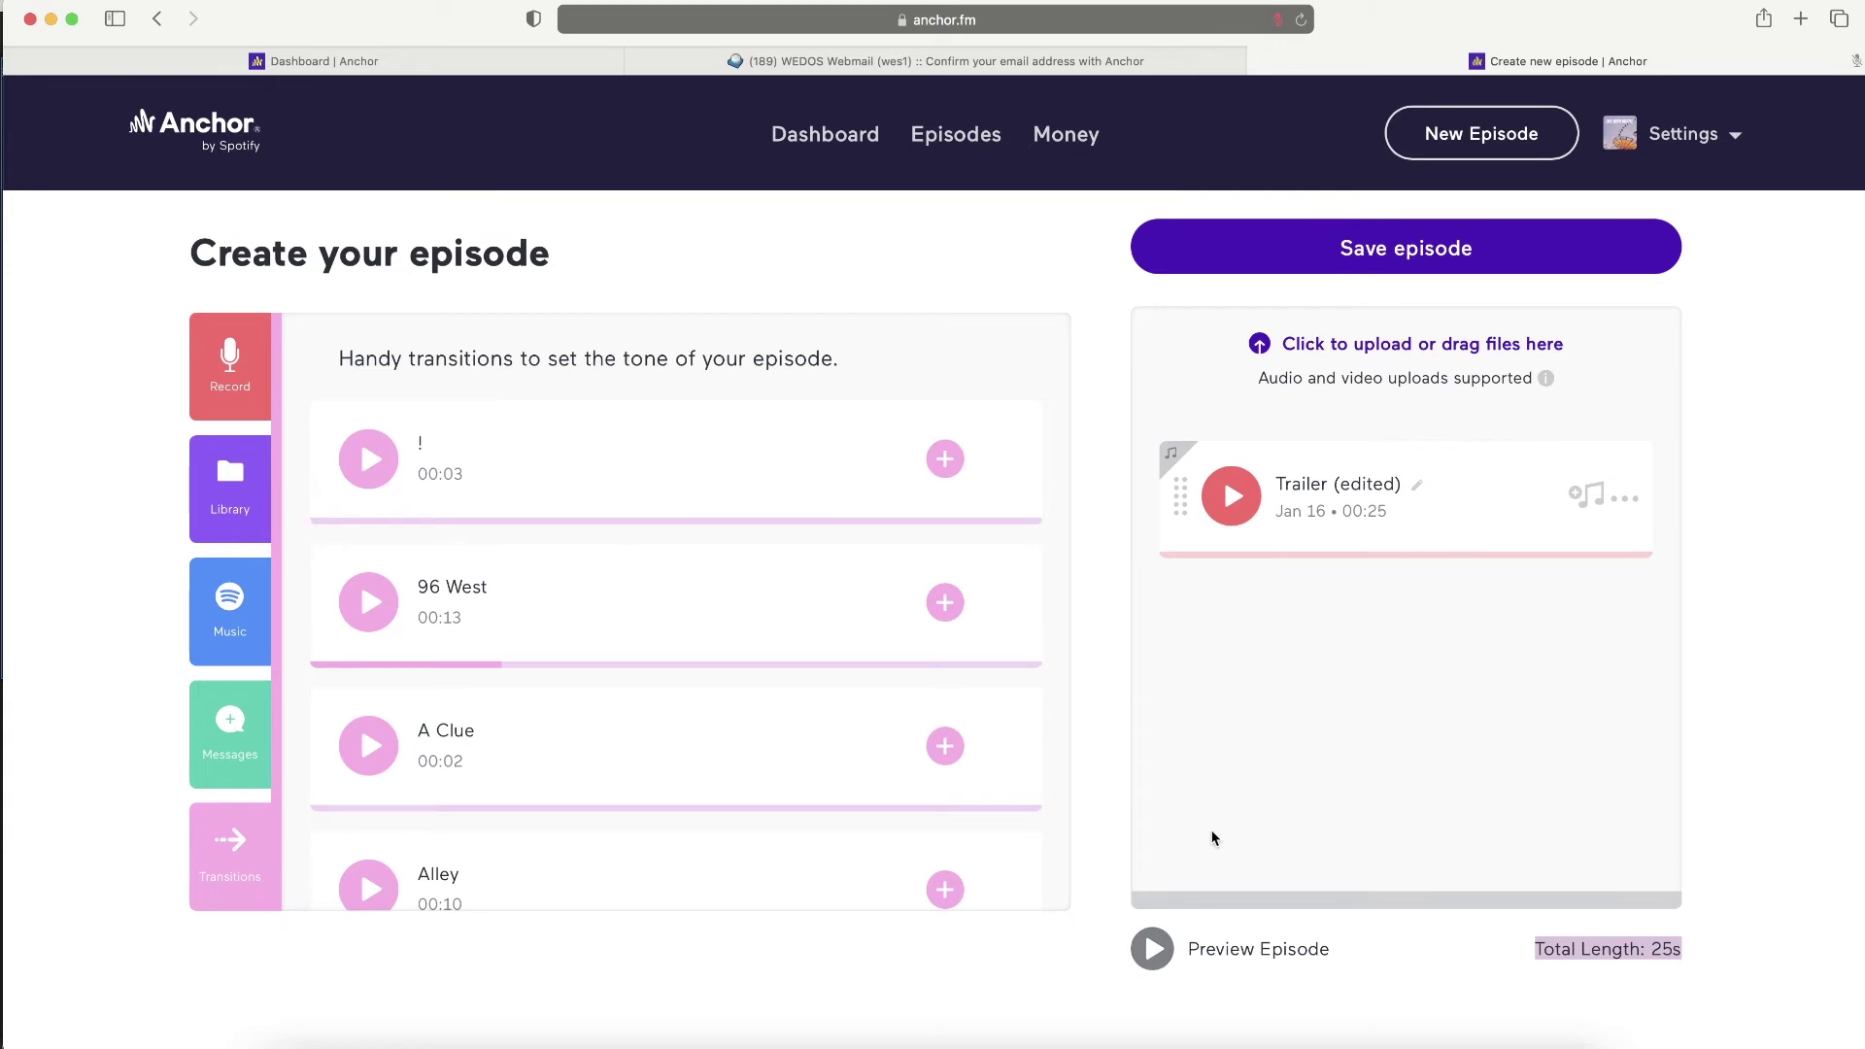
pyautogui.click(231, 736)
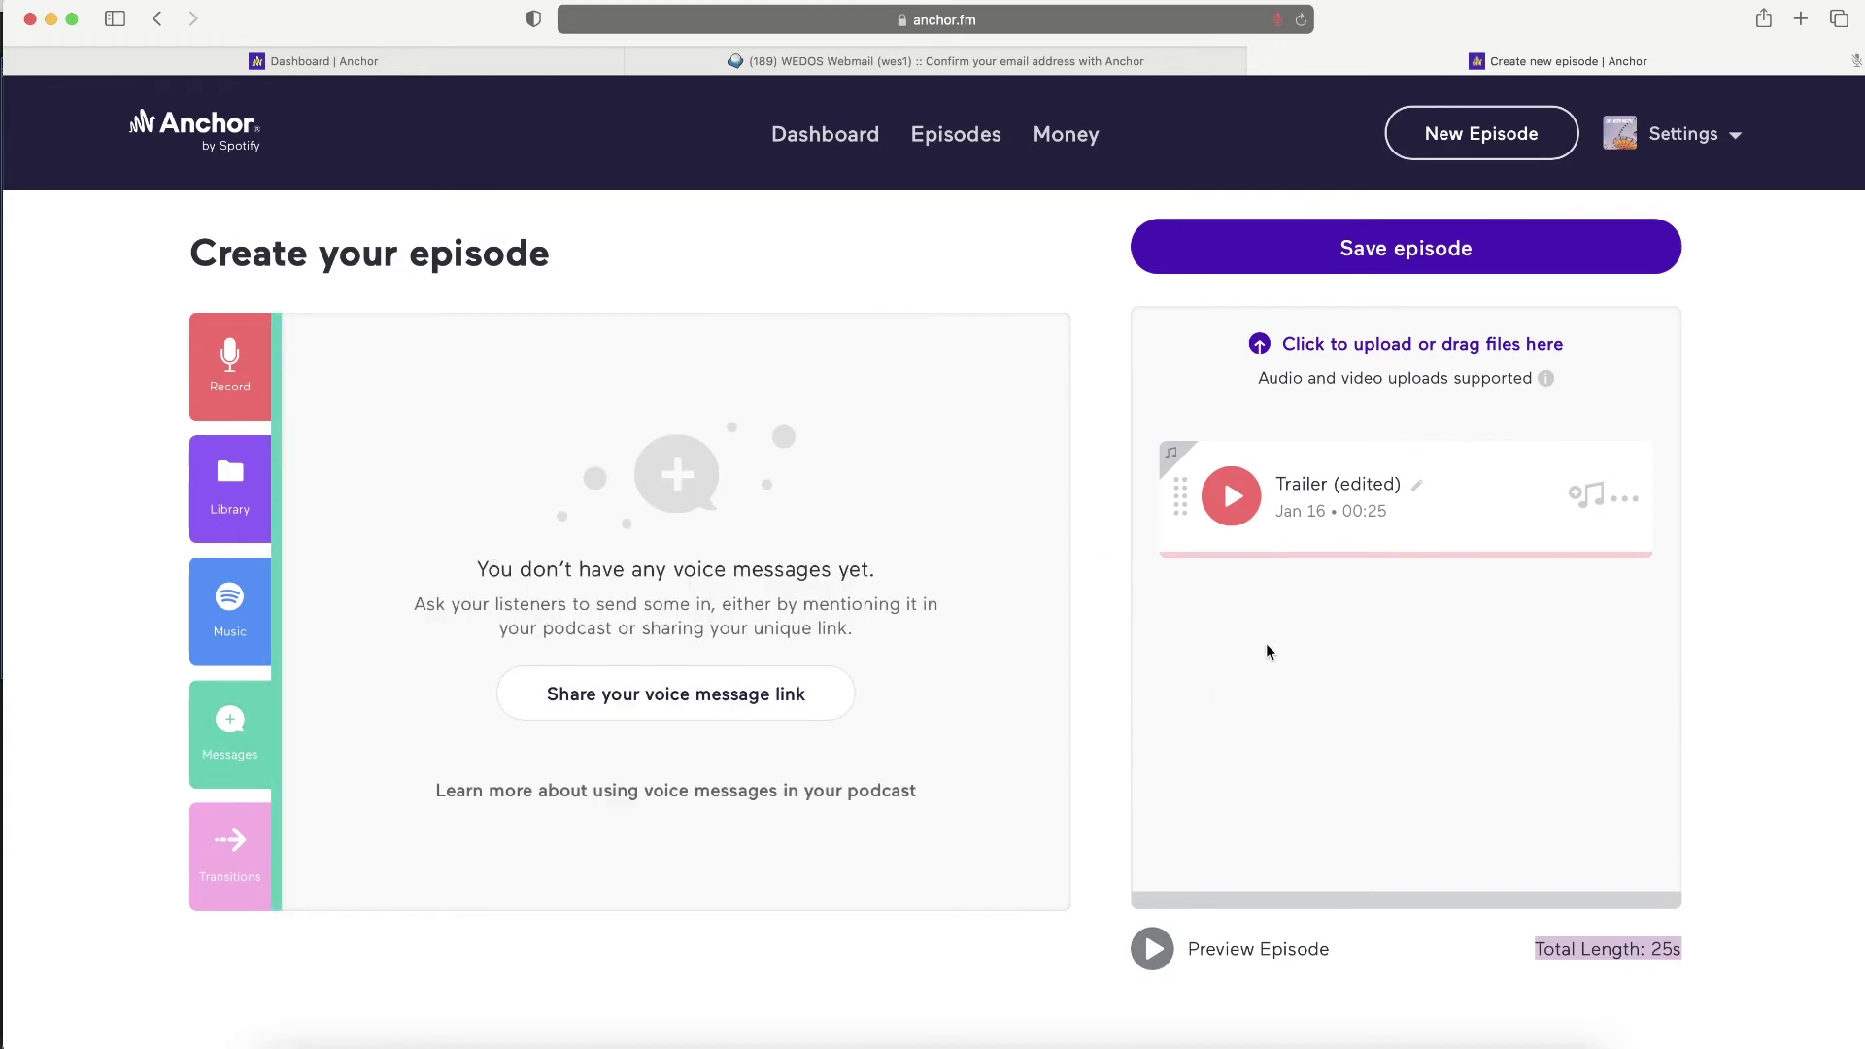
# - Grant Anchor microphone access and save the episode containing only the 25s Trailer clip
pyautogui.click(206, 365)
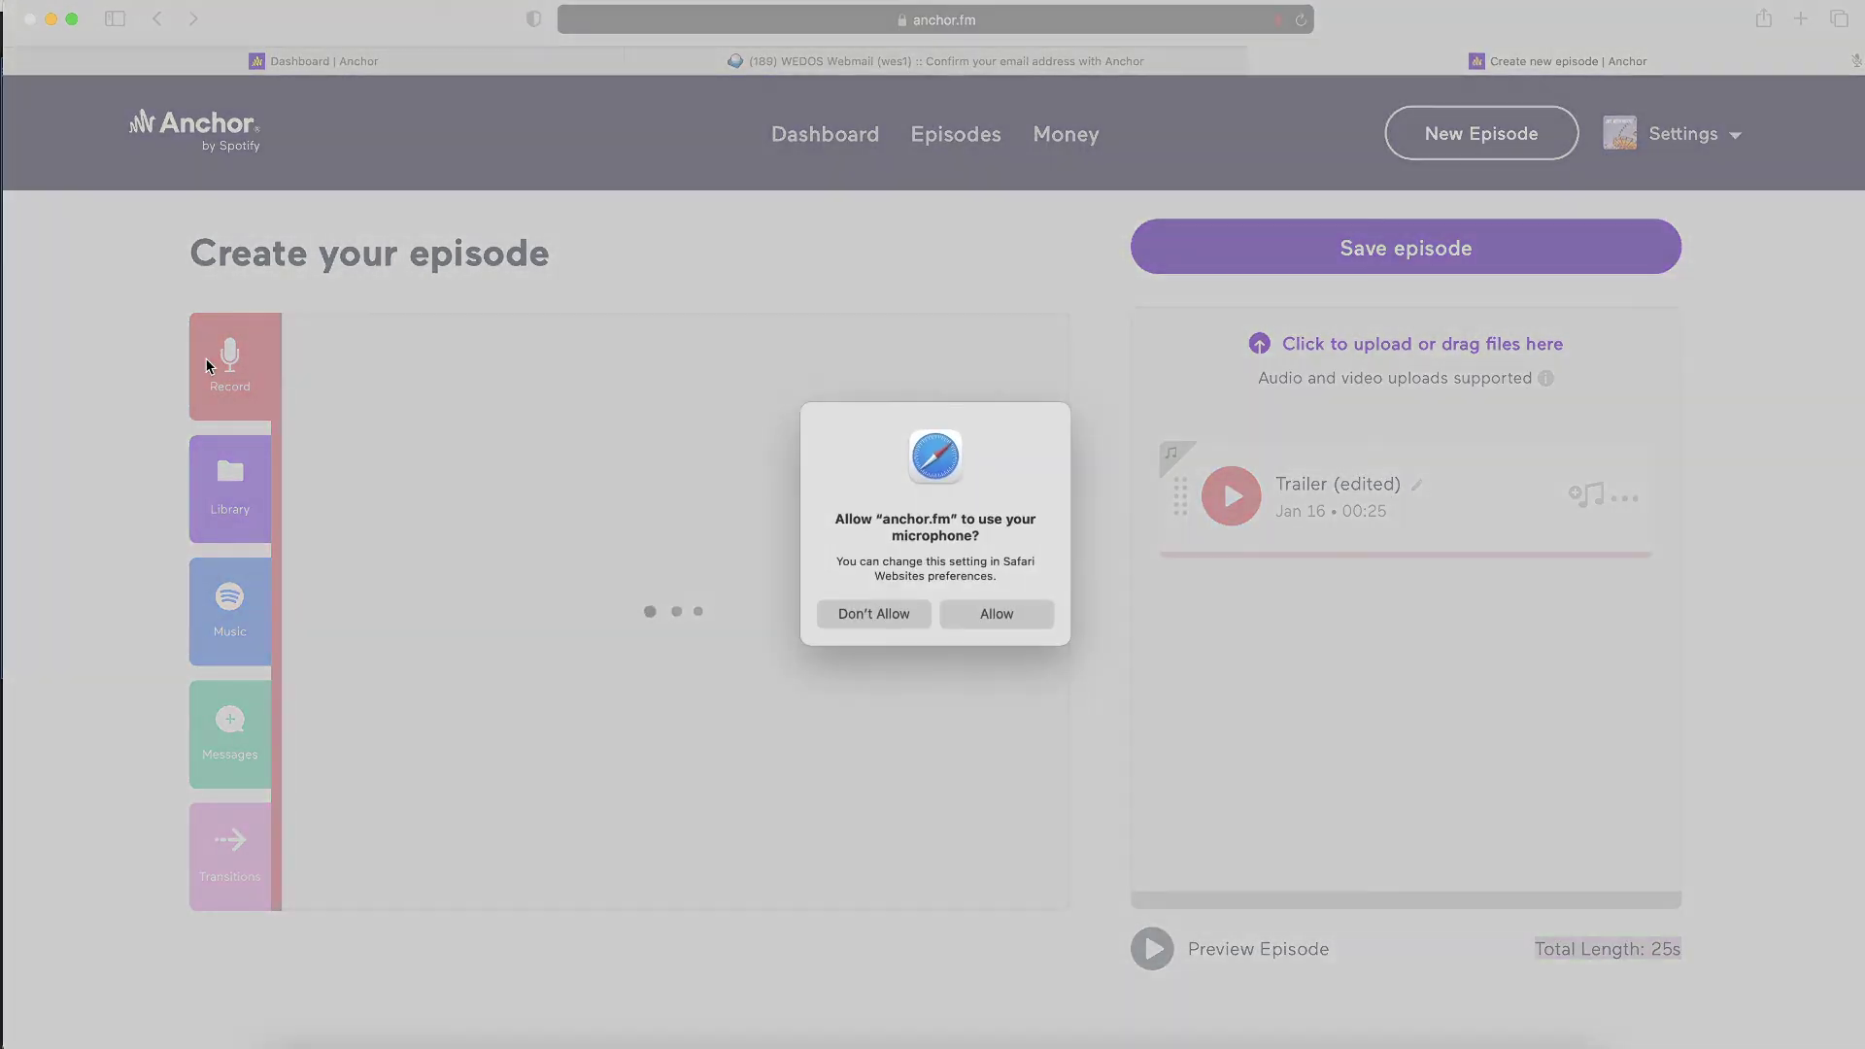
pyautogui.click(970, 615)
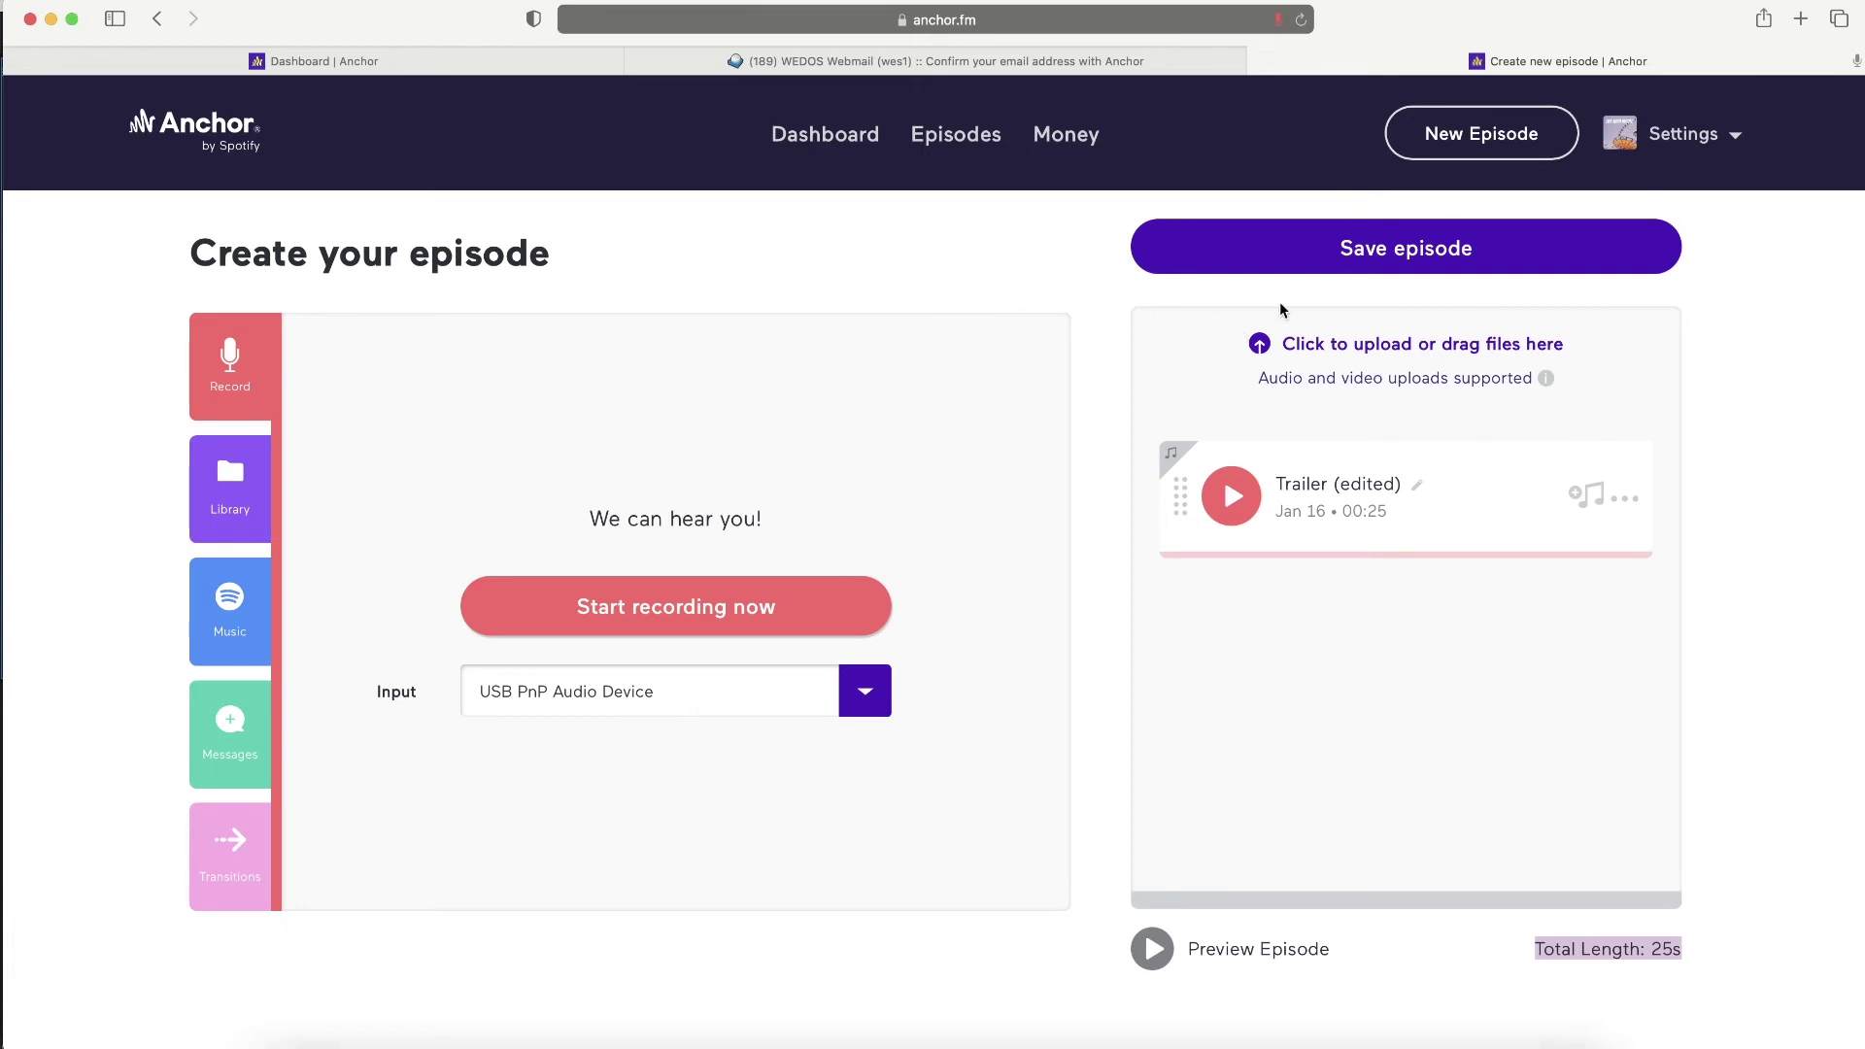
pyautogui.click(1465, 255)
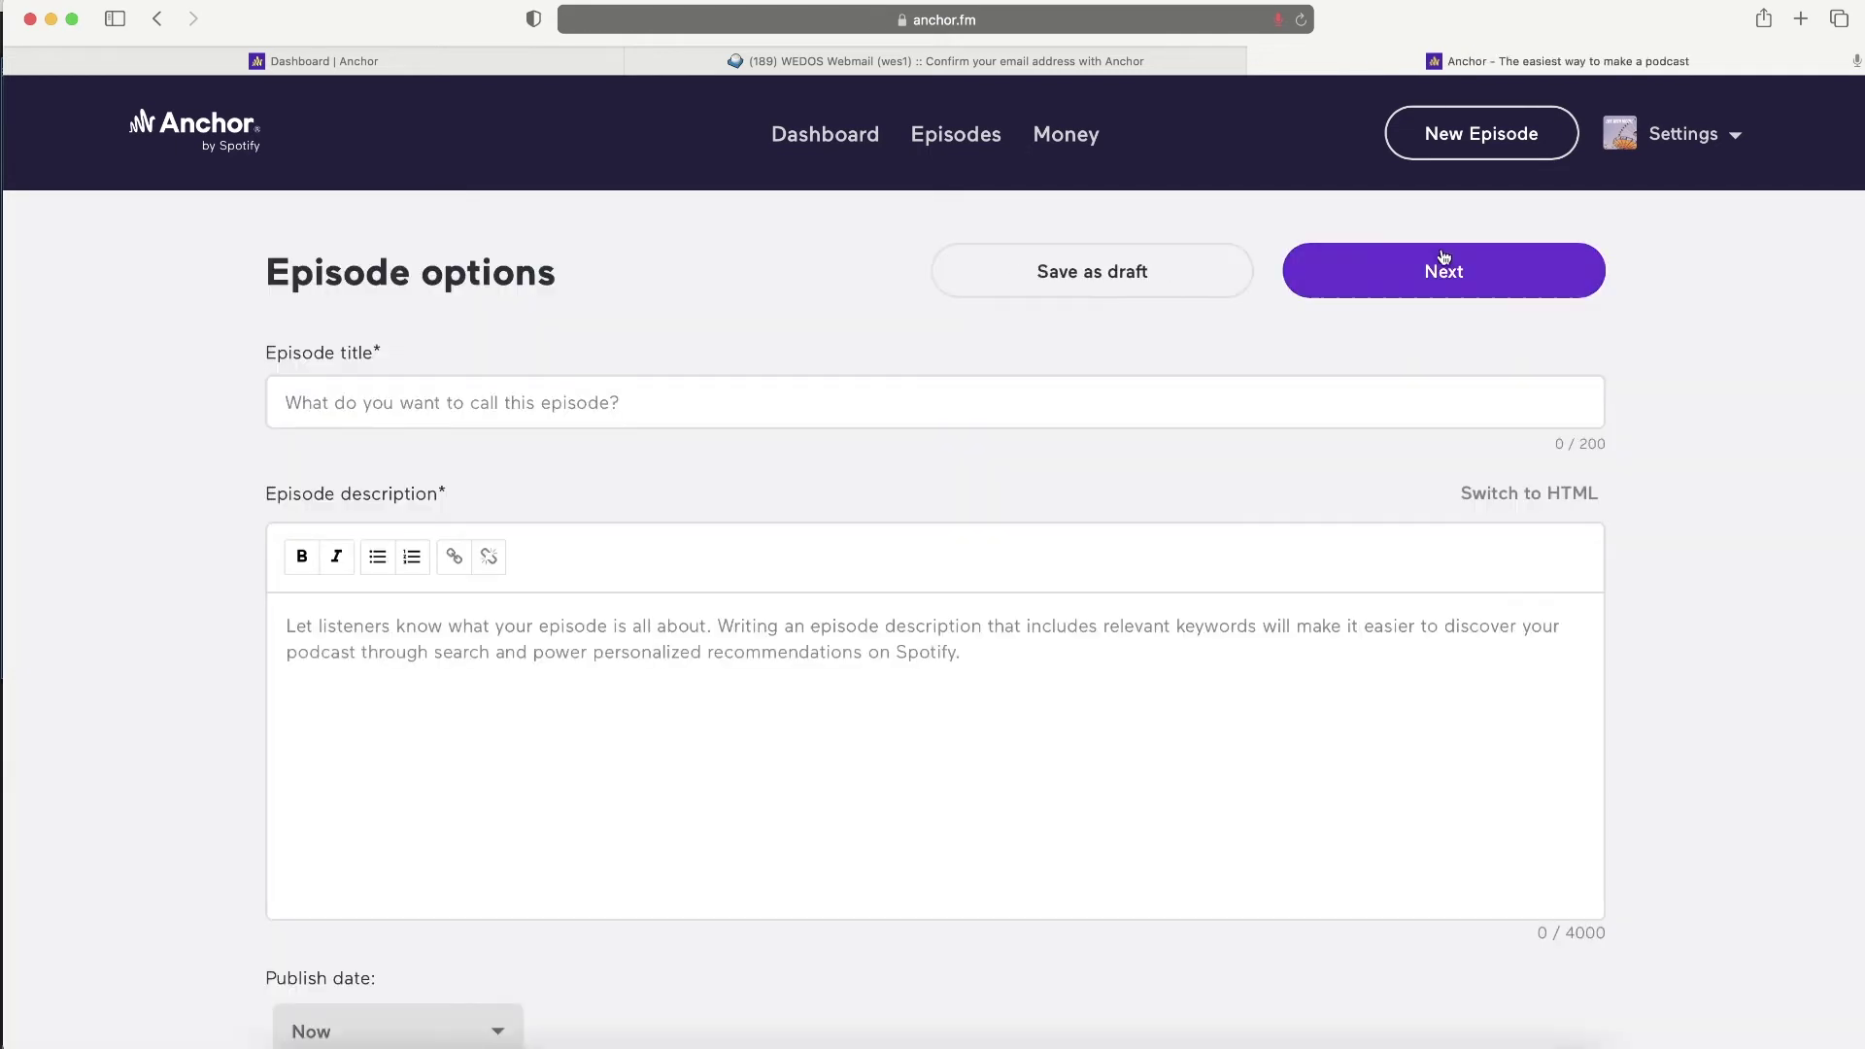
# - Title the episode as the podcast's trailer and enter the description 'This is my trailer!'
pyautogui.click(490, 389)
pyautogui.write('Trailer for')
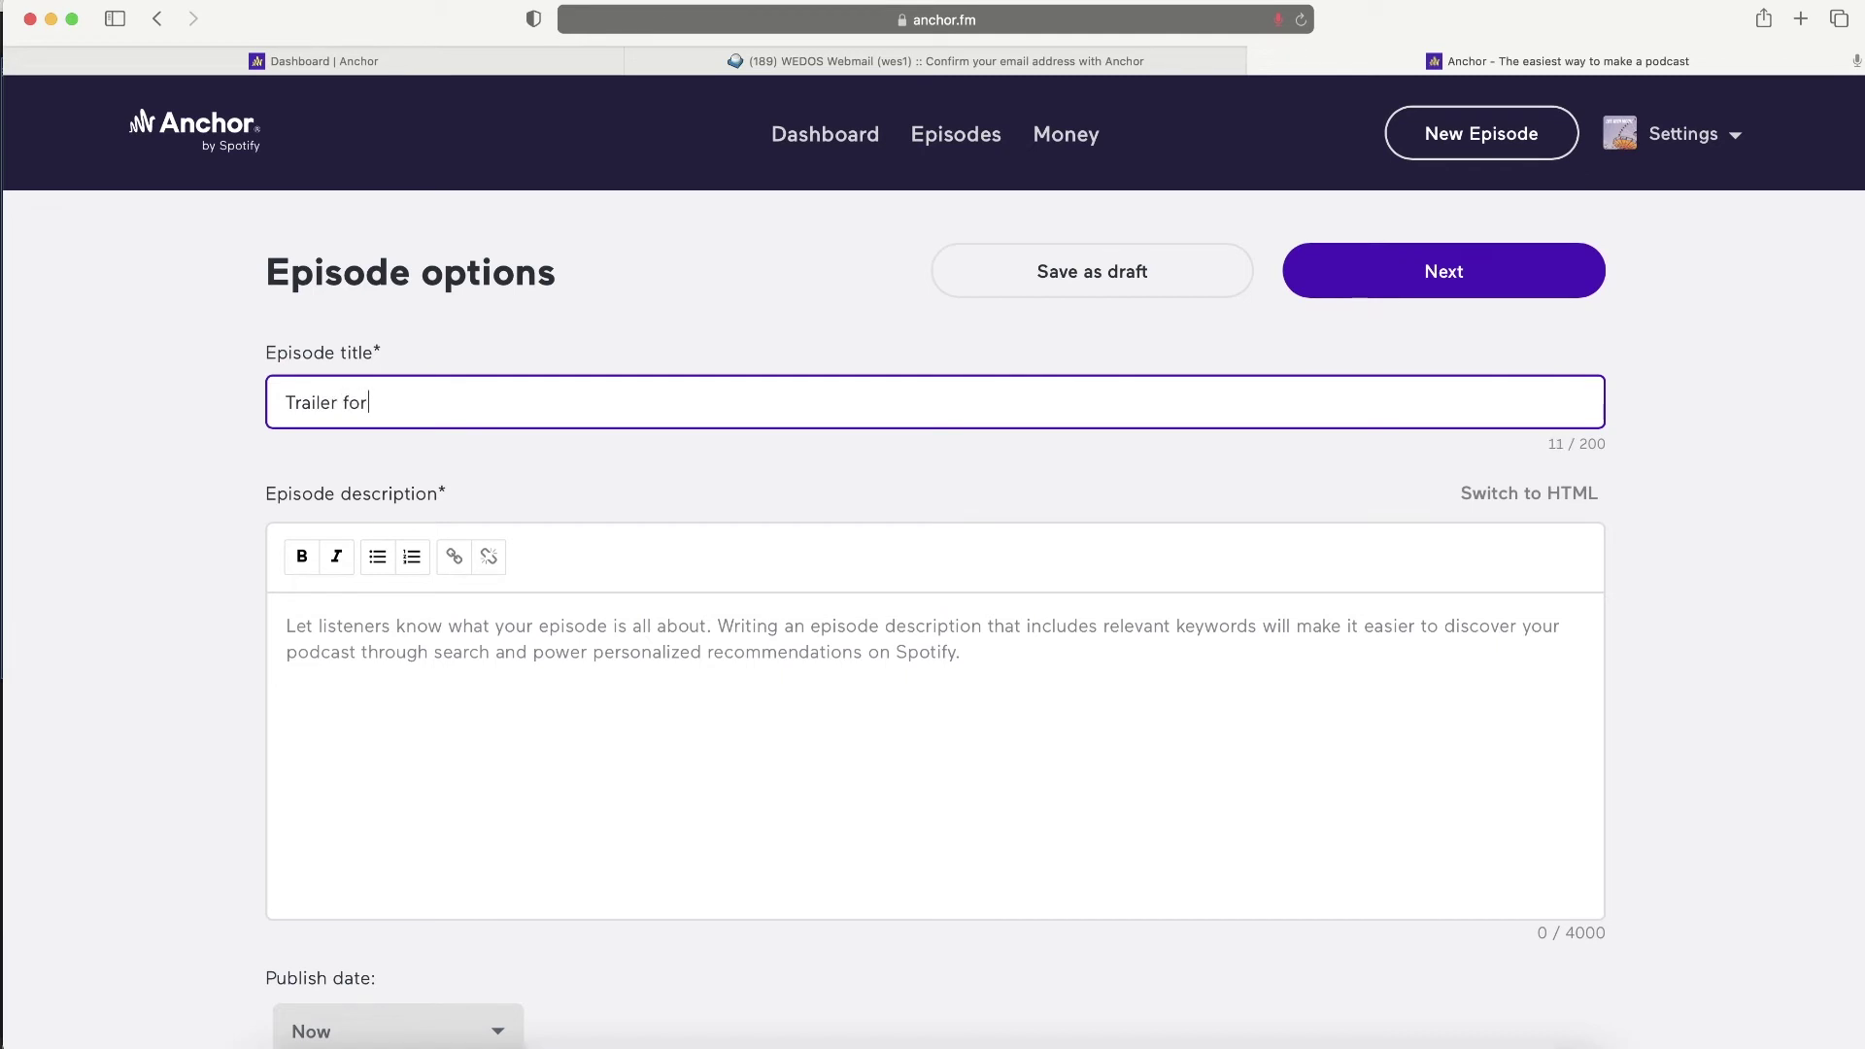
pyautogui.write(' Life with Nicole')
pyautogui.click(440, 629)
pyautogui.write('This ')
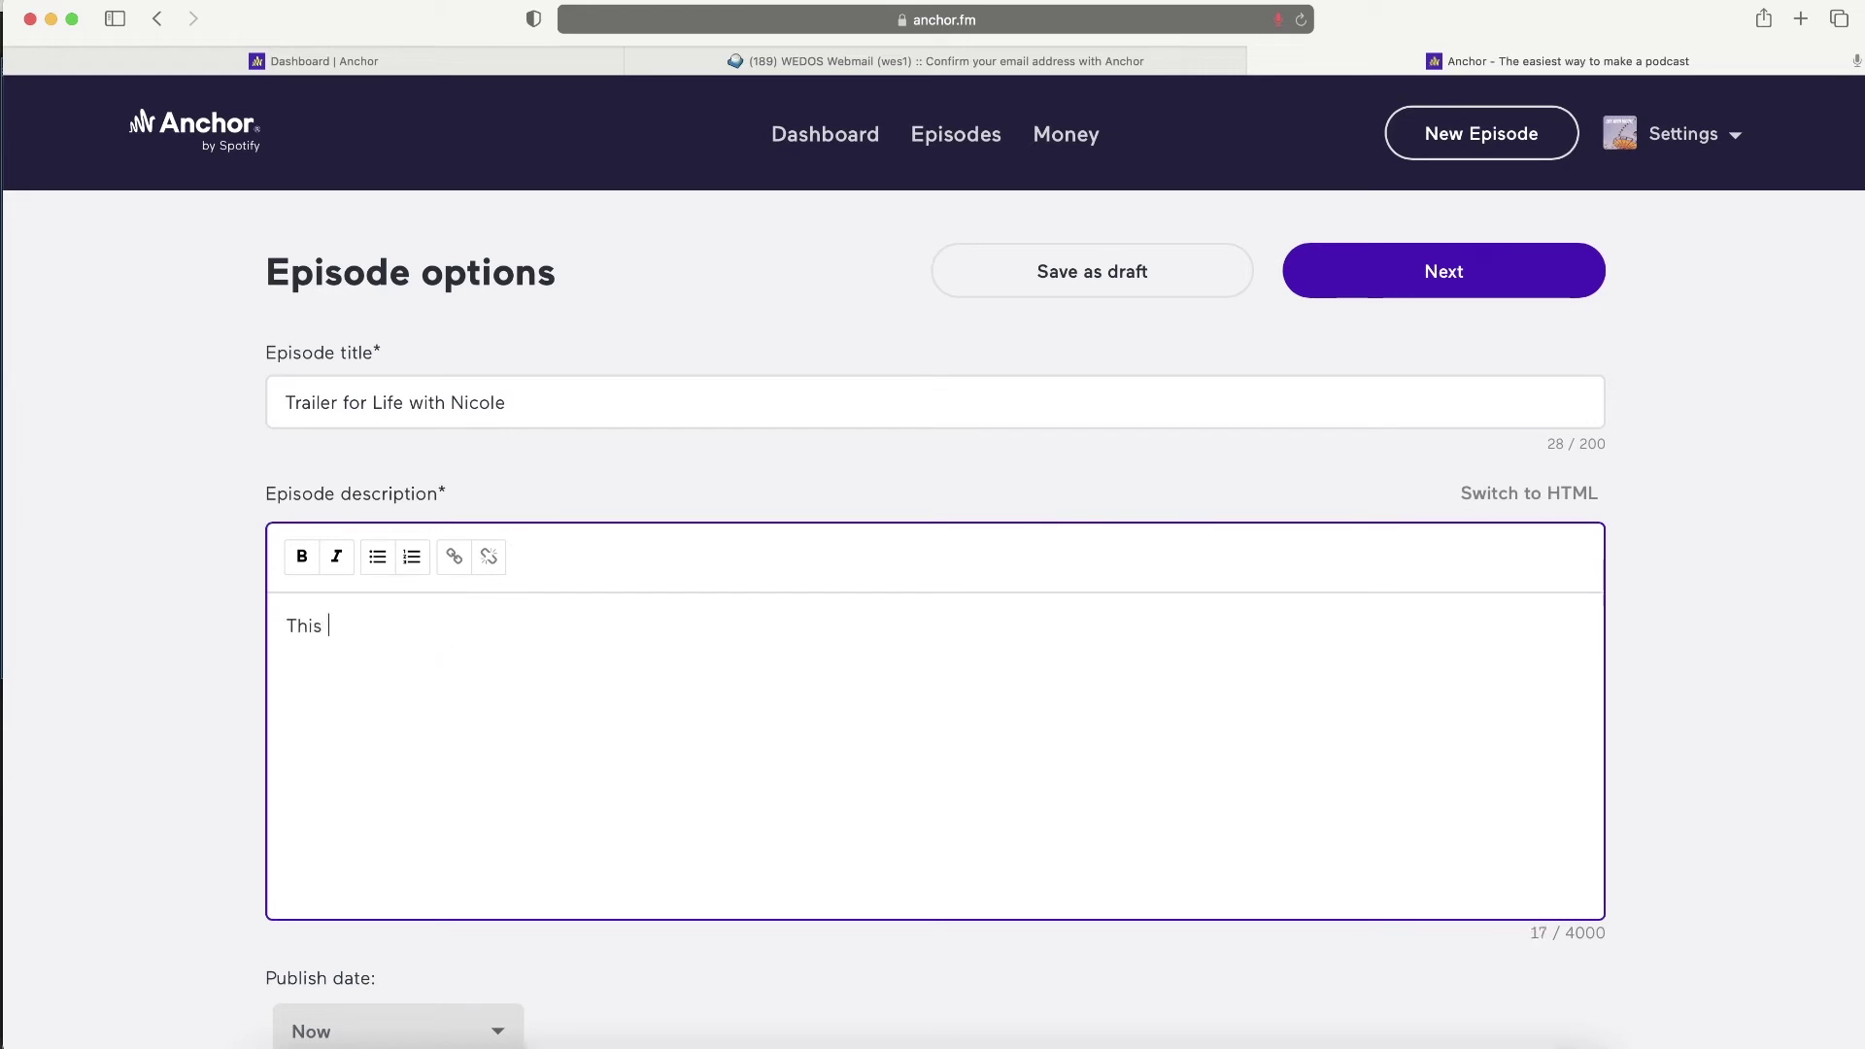
pyautogui.write('is my traile')
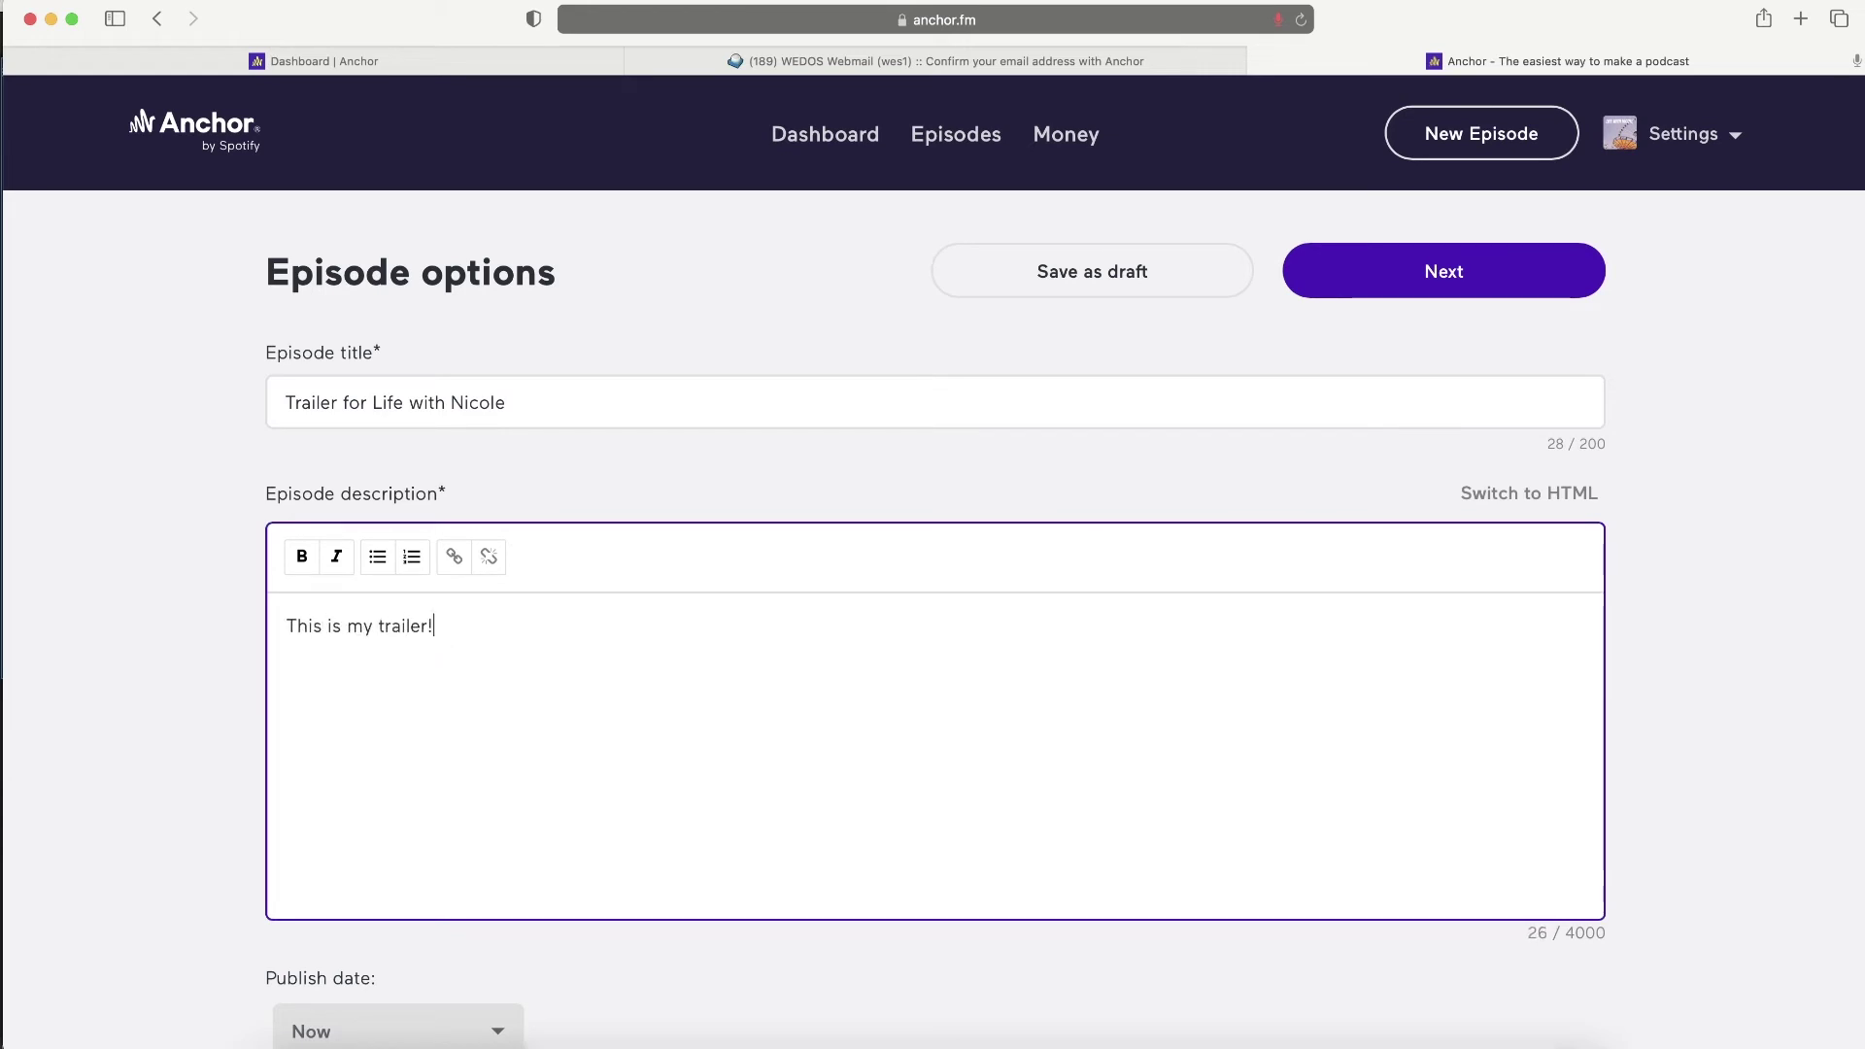
pyautogui.write('r!')
pyautogui.scroll(-5, 505, 712)
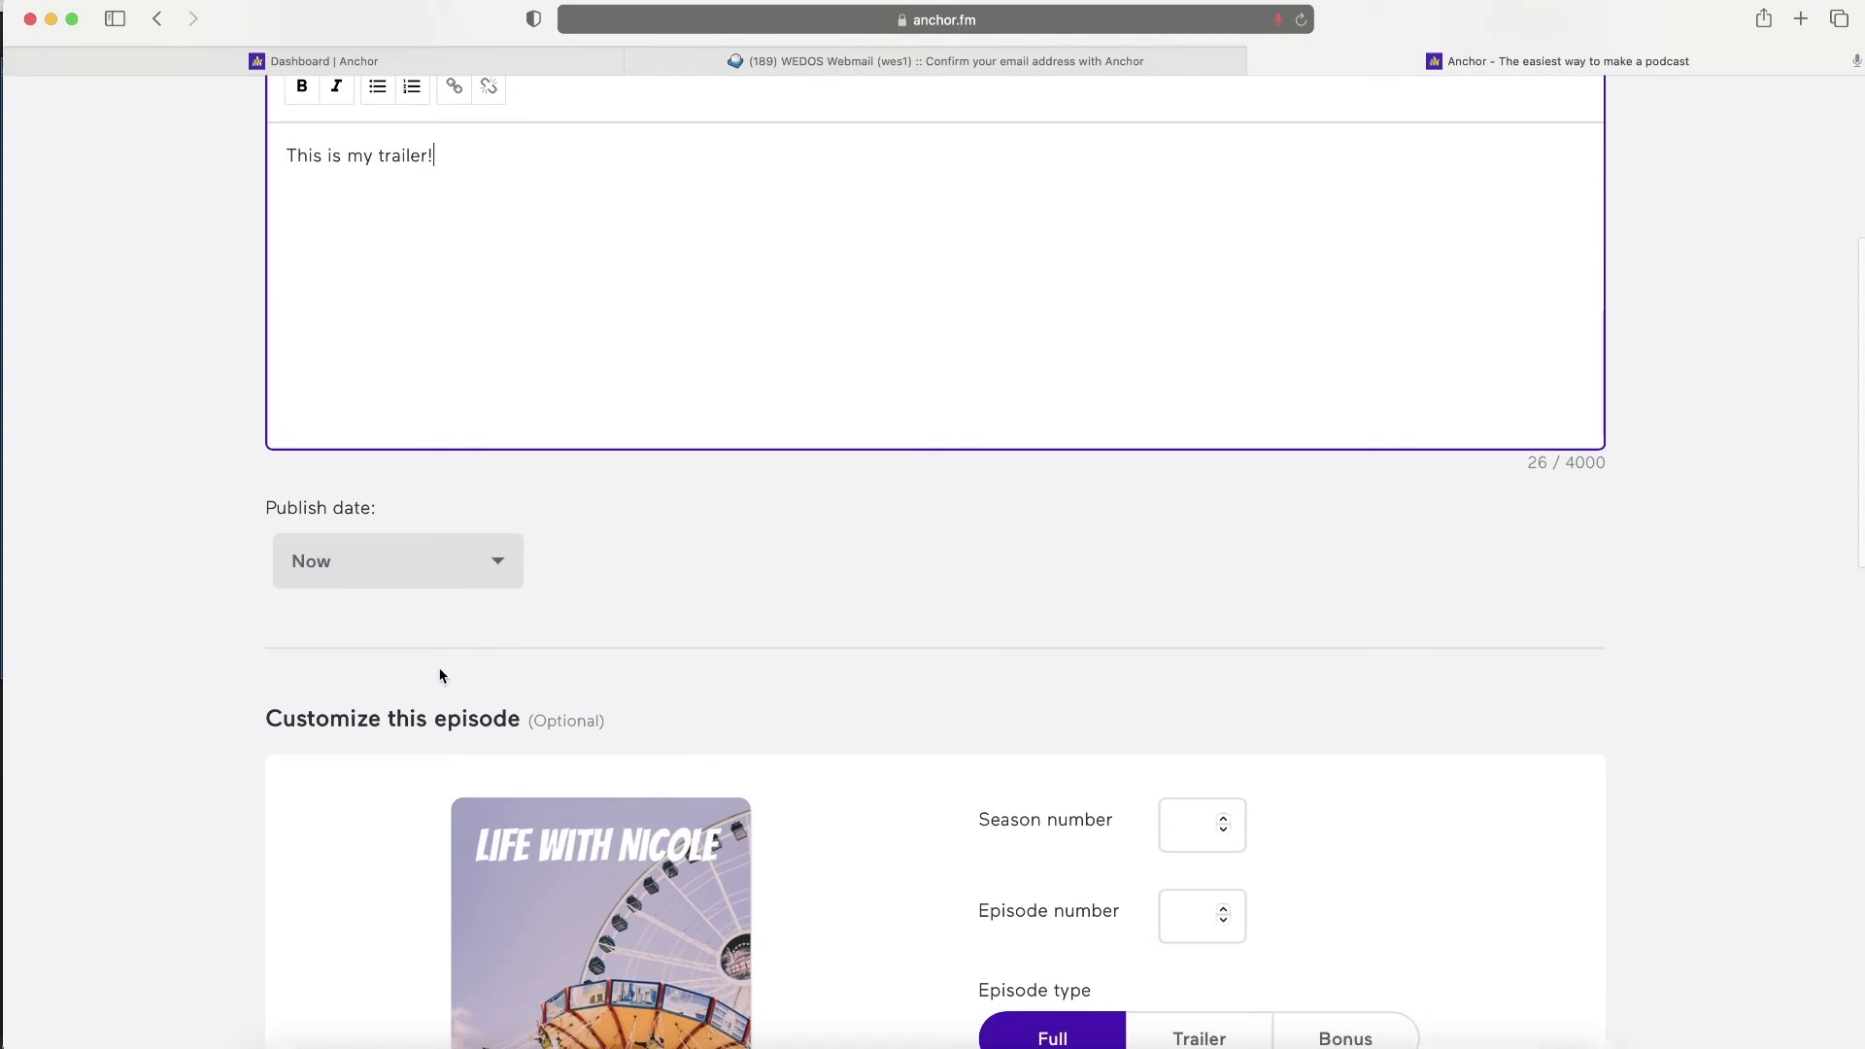
# - Open the publish date calendar, view its time picker, and return to the month view
pyautogui.click(346, 561)
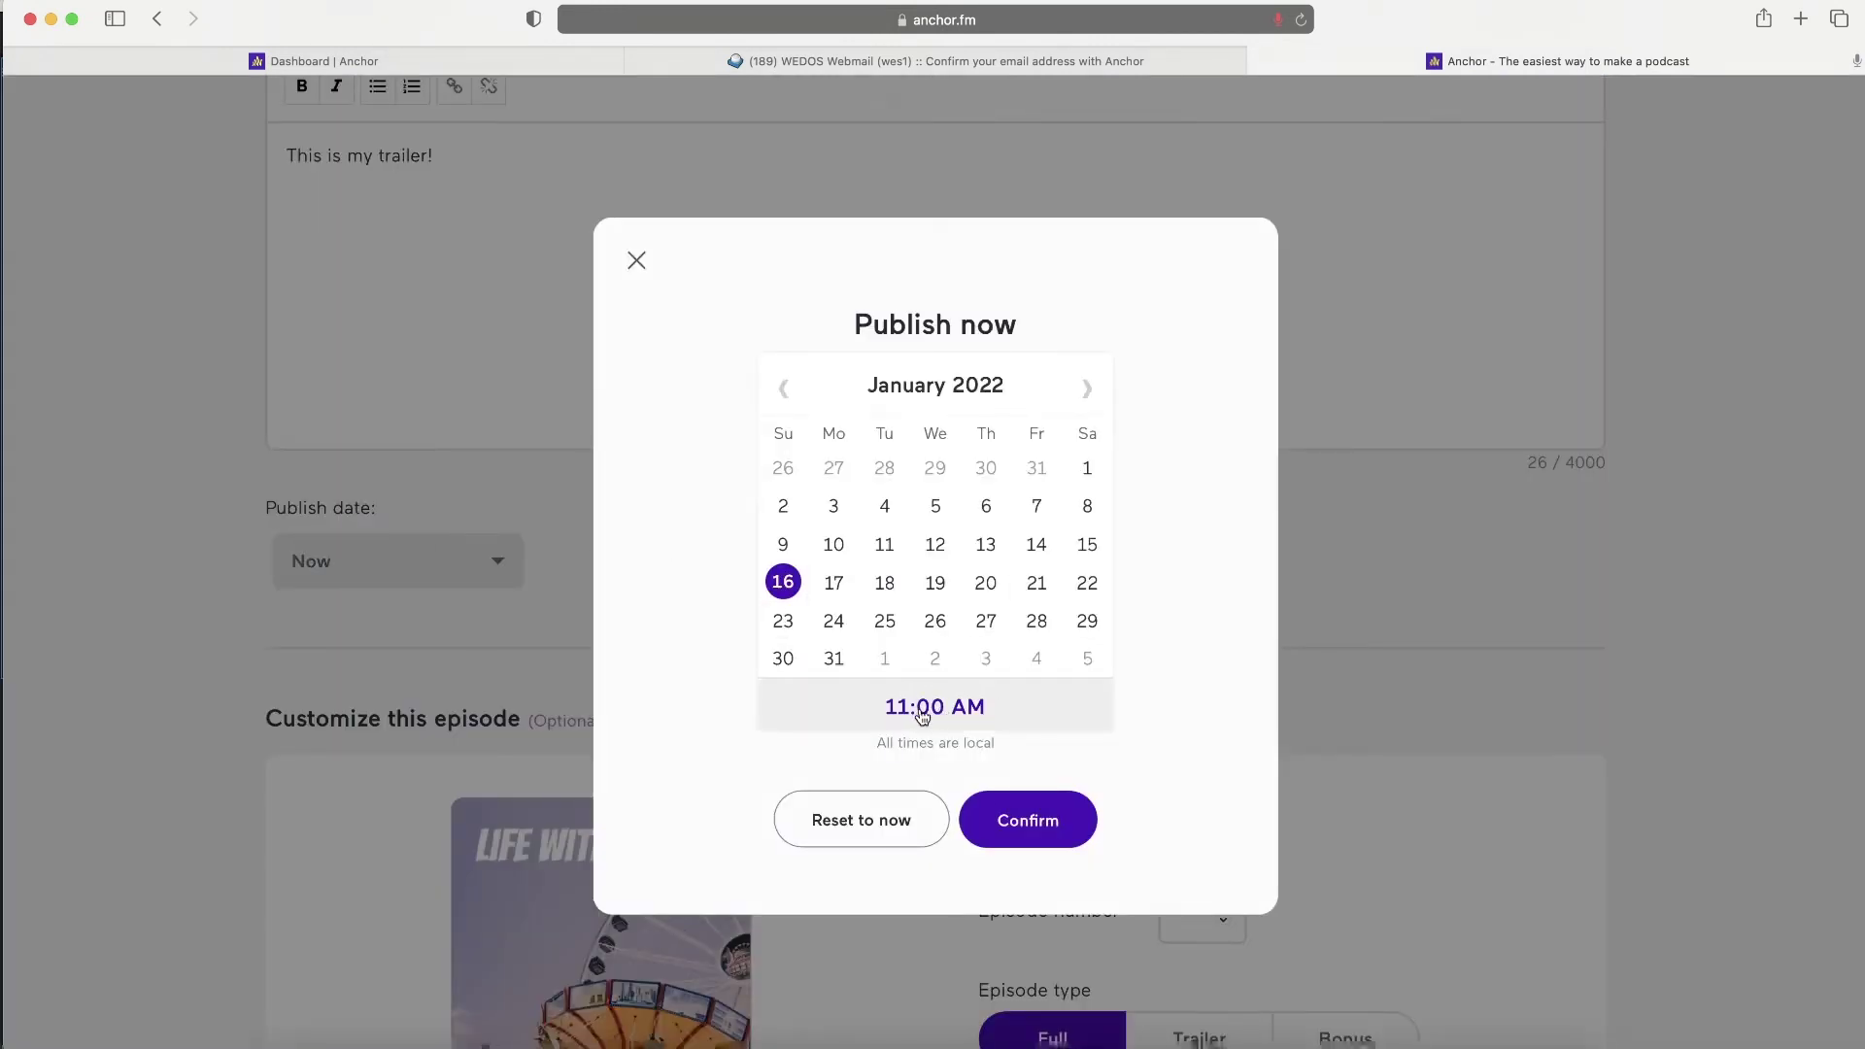
pyautogui.click(951, 710)
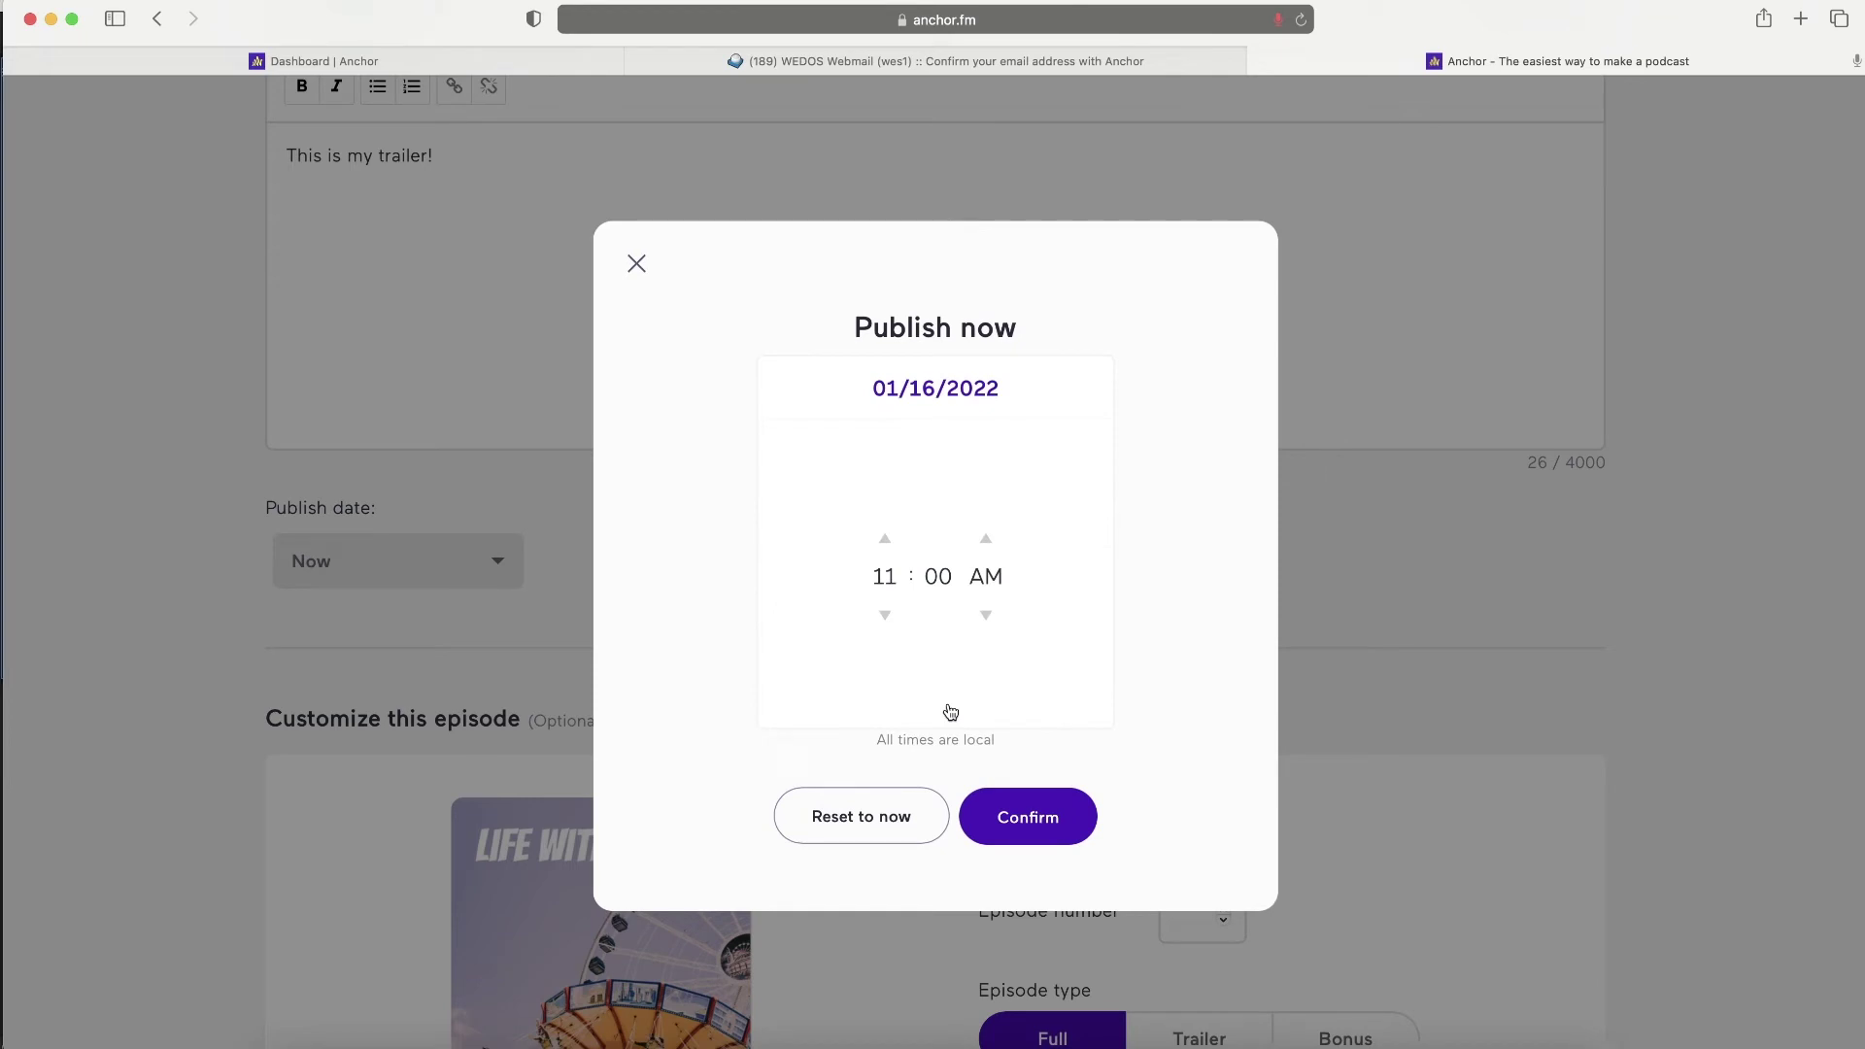
pyautogui.click(899, 383)
# - Page the calendar forward six months, then back to January 2023
pyautogui.click(1081, 391)
pyautogui.click(1080, 391)
pyautogui.click(1080, 391)
pyautogui.click(1080, 392)
pyautogui.click(1080, 392)
pyautogui.click(1080, 392)
pyautogui.click(1080, 392)
pyautogui.click(1080, 391)
pyautogui.click(1080, 391)
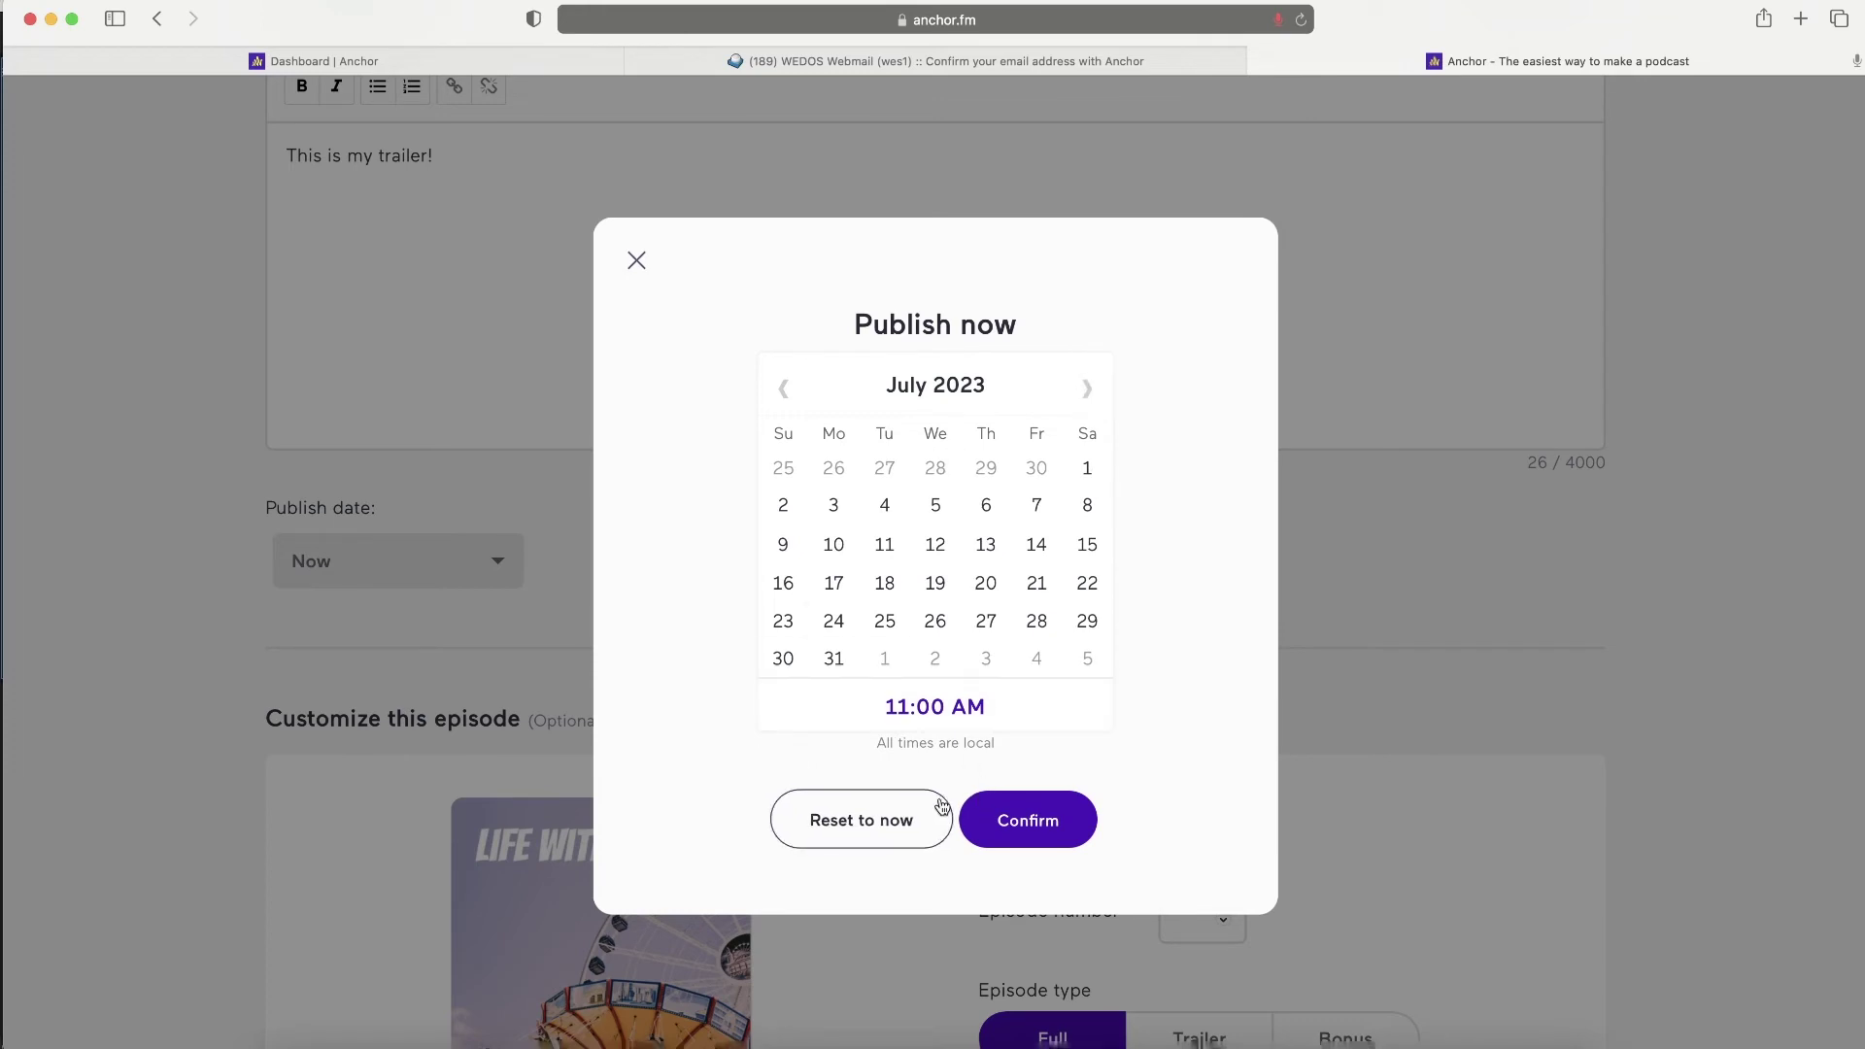
pyautogui.click(785, 390)
pyautogui.click(785, 391)
pyautogui.click(785, 391)
pyautogui.click(785, 391)
pyautogui.click(785, 390)
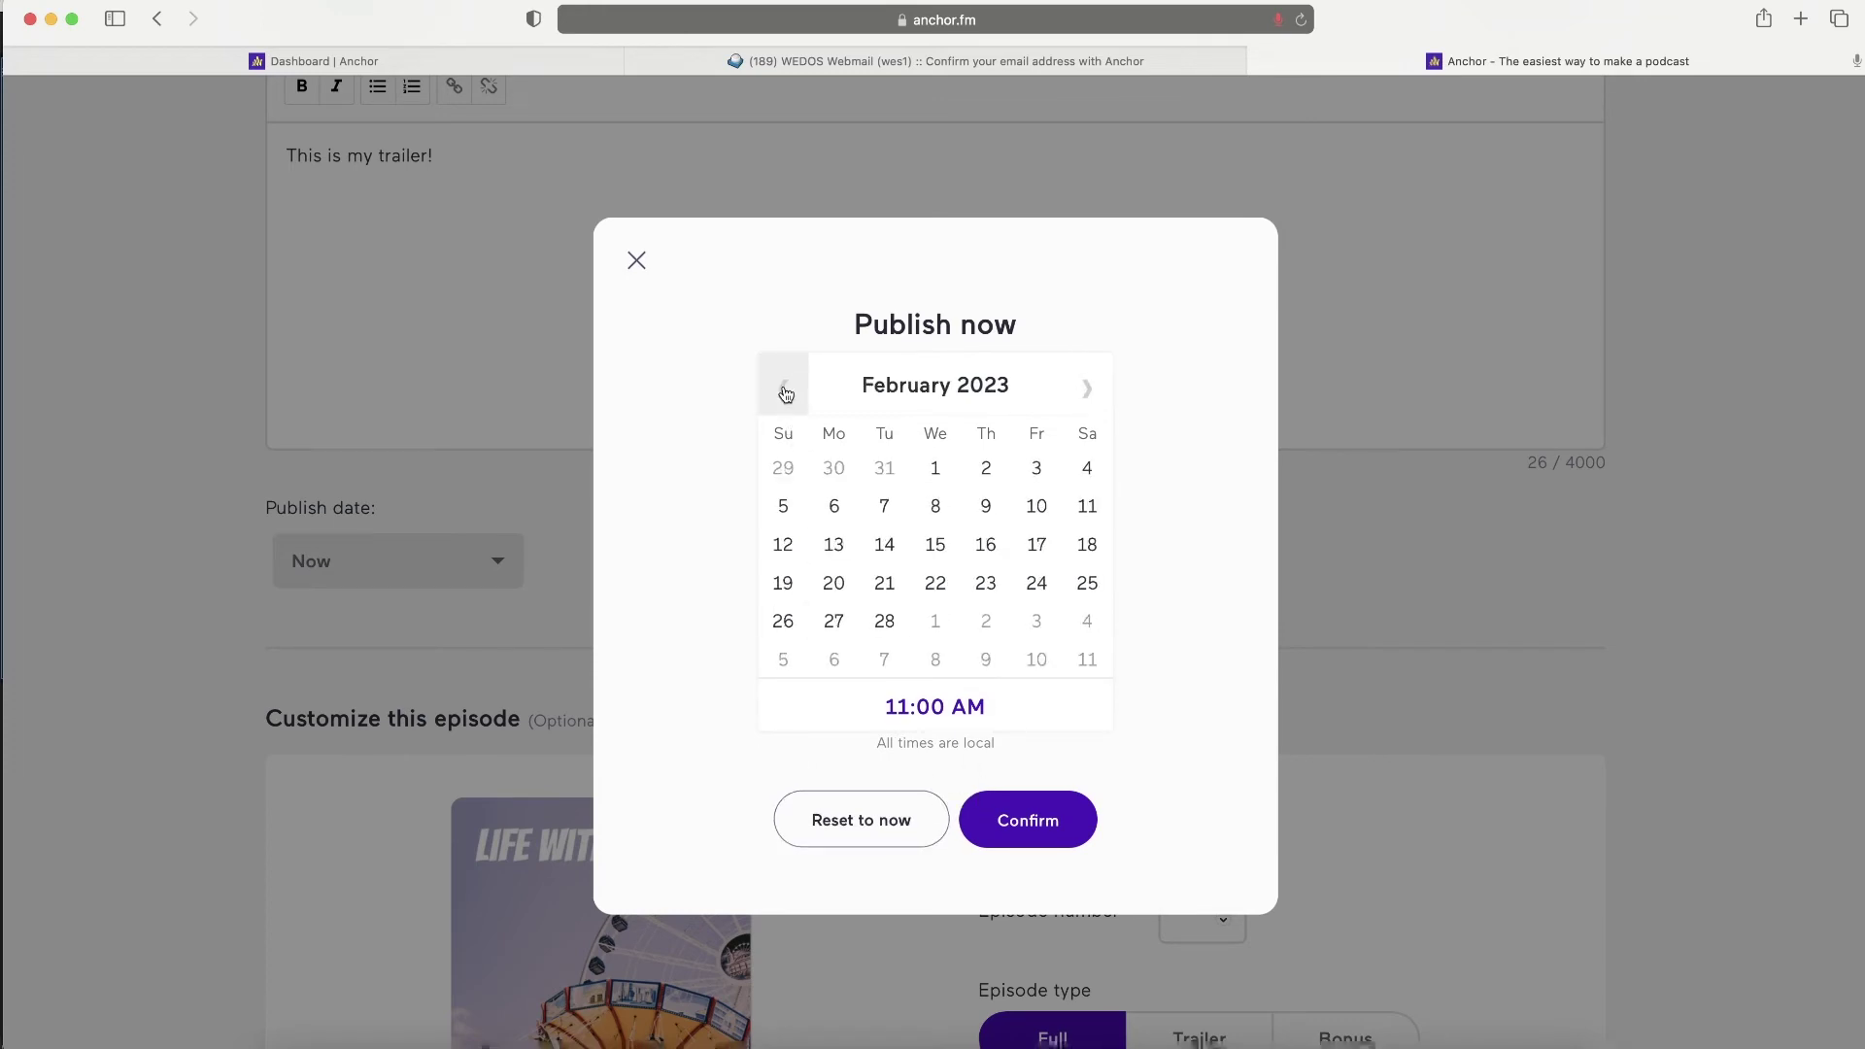
pyautogui.click(785, 391)
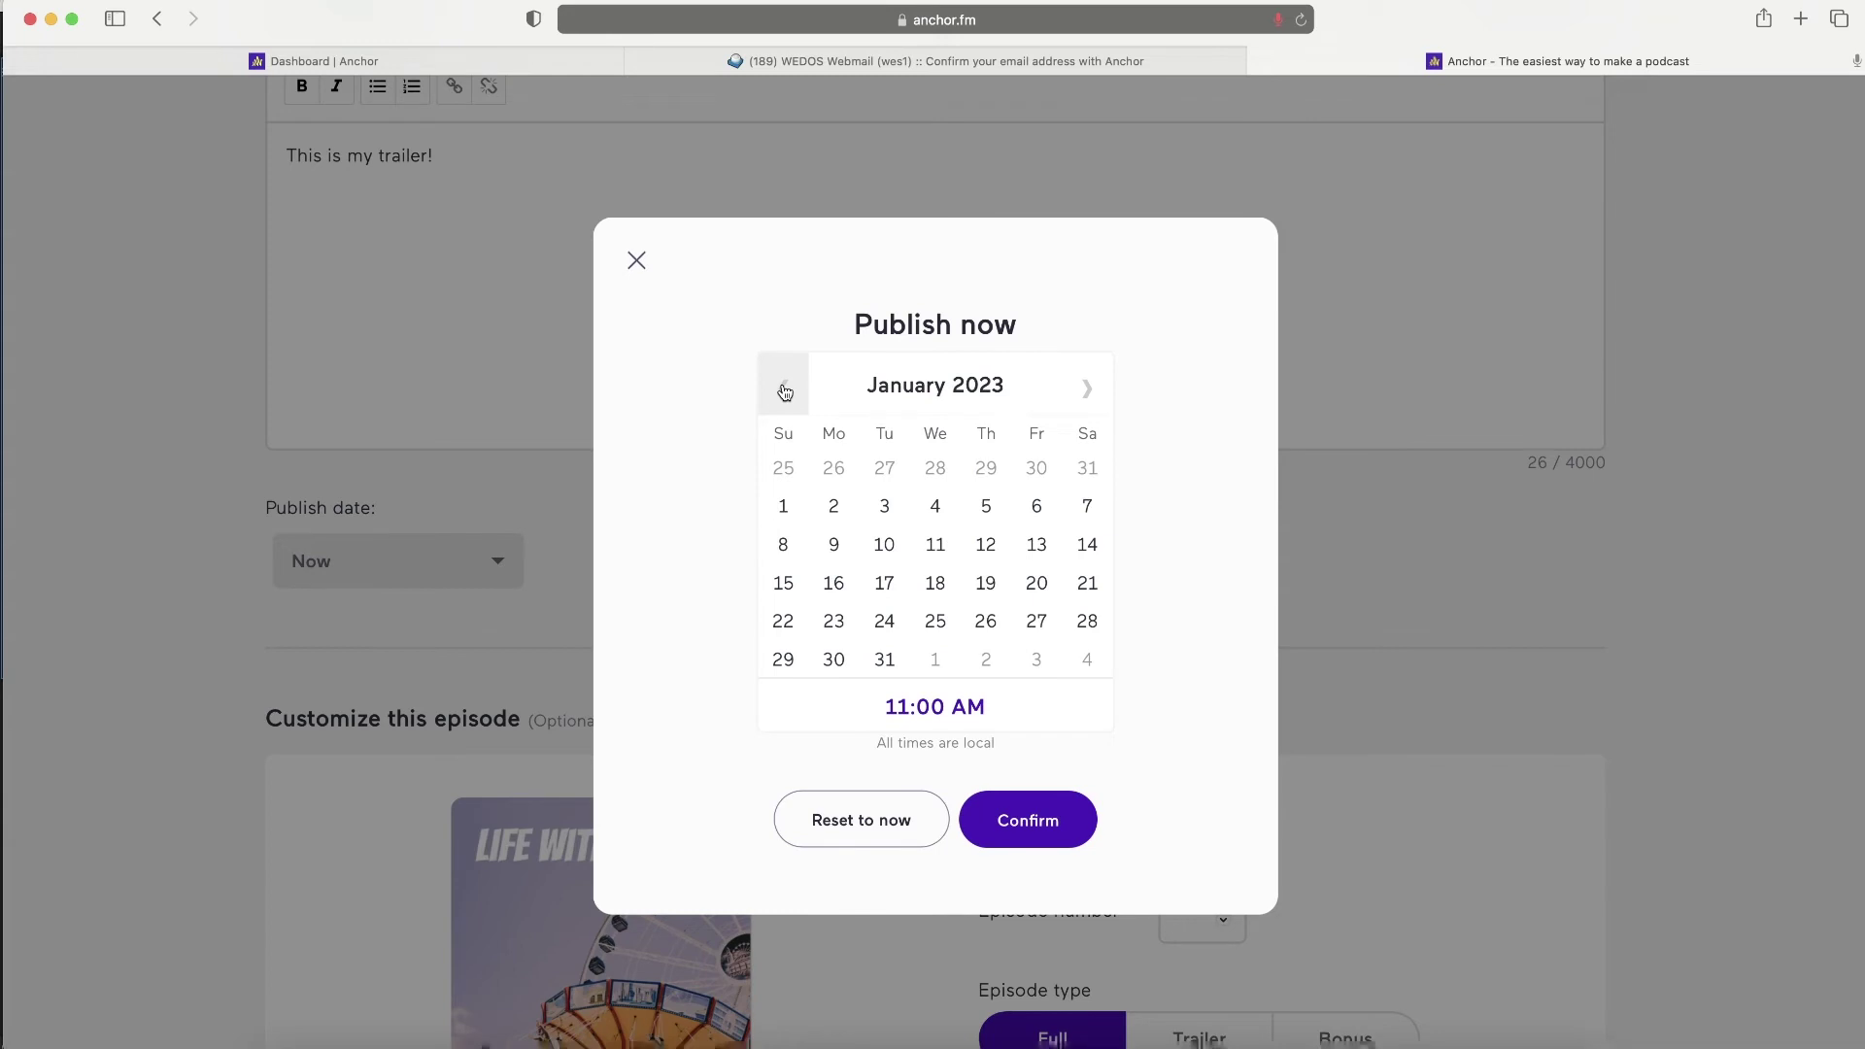
# - Keep the publish date as Now, mark the episode as Trailer, and set season number 0
pyautogui.click(874, 833)
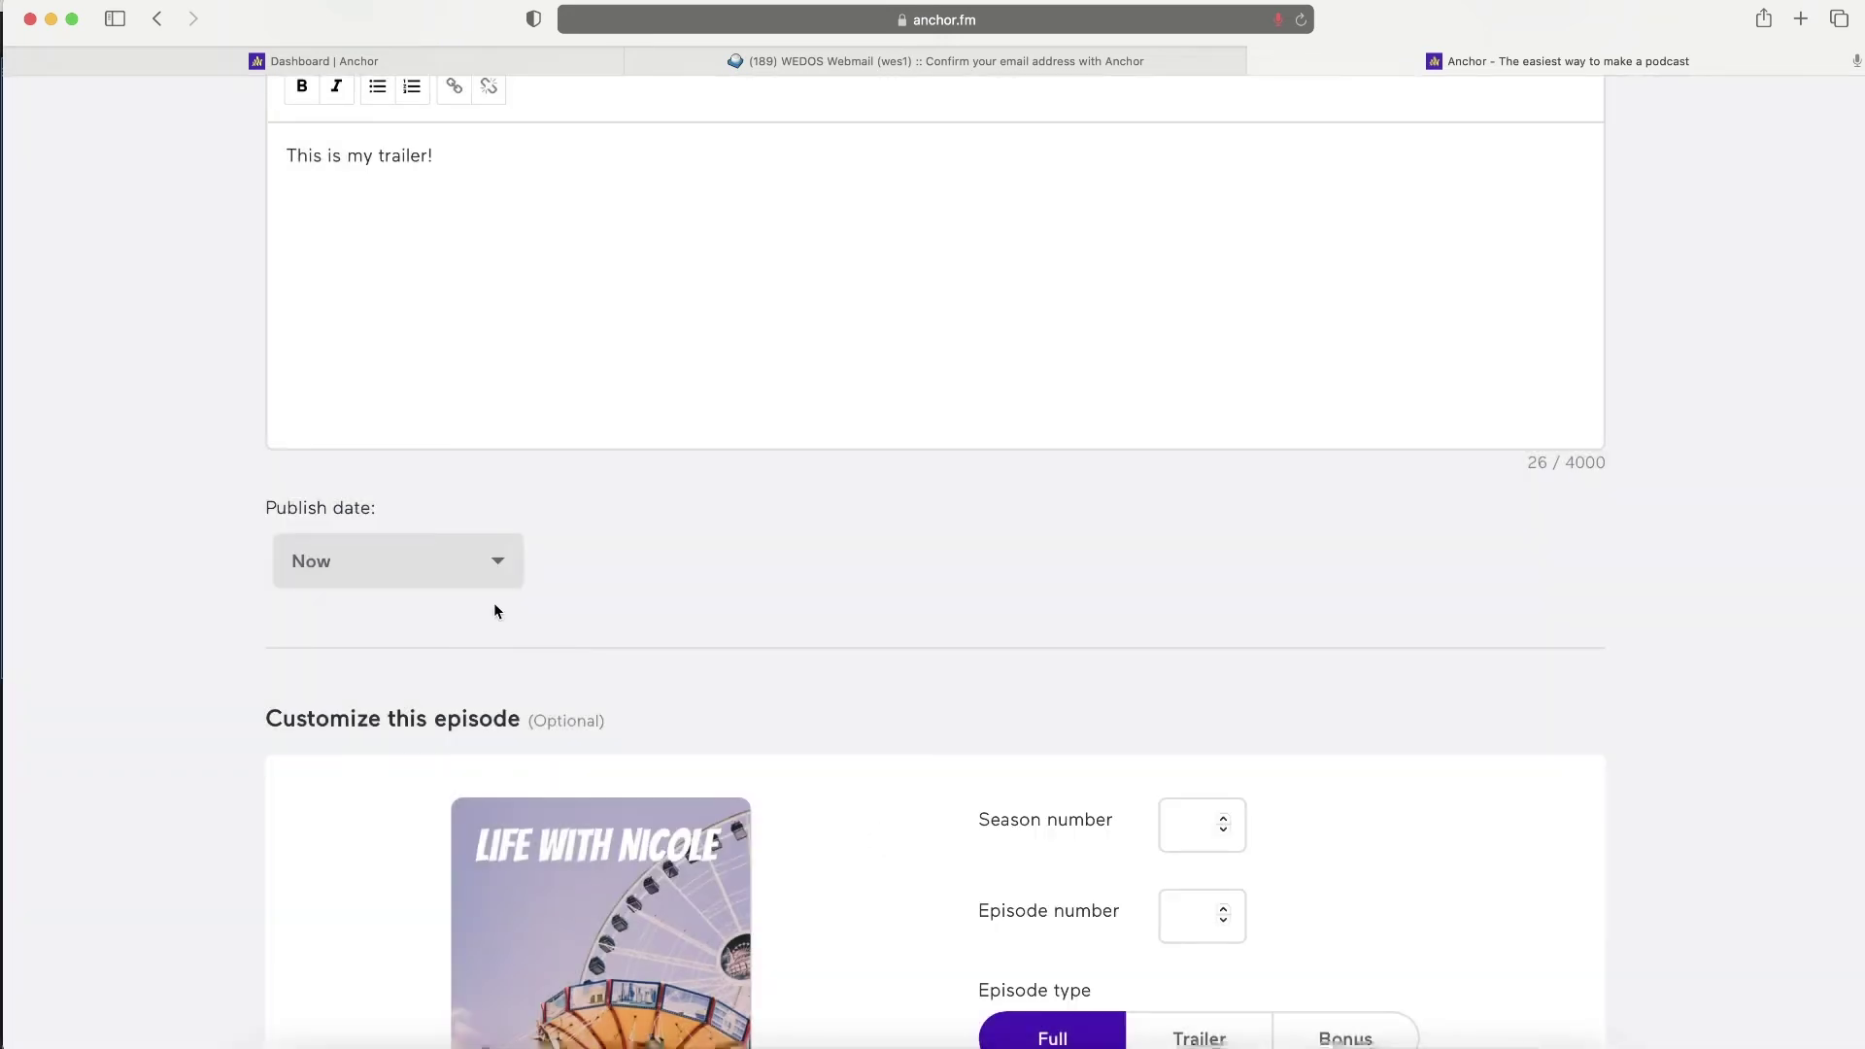
pyautogui.scroll(-4, 508, 666)
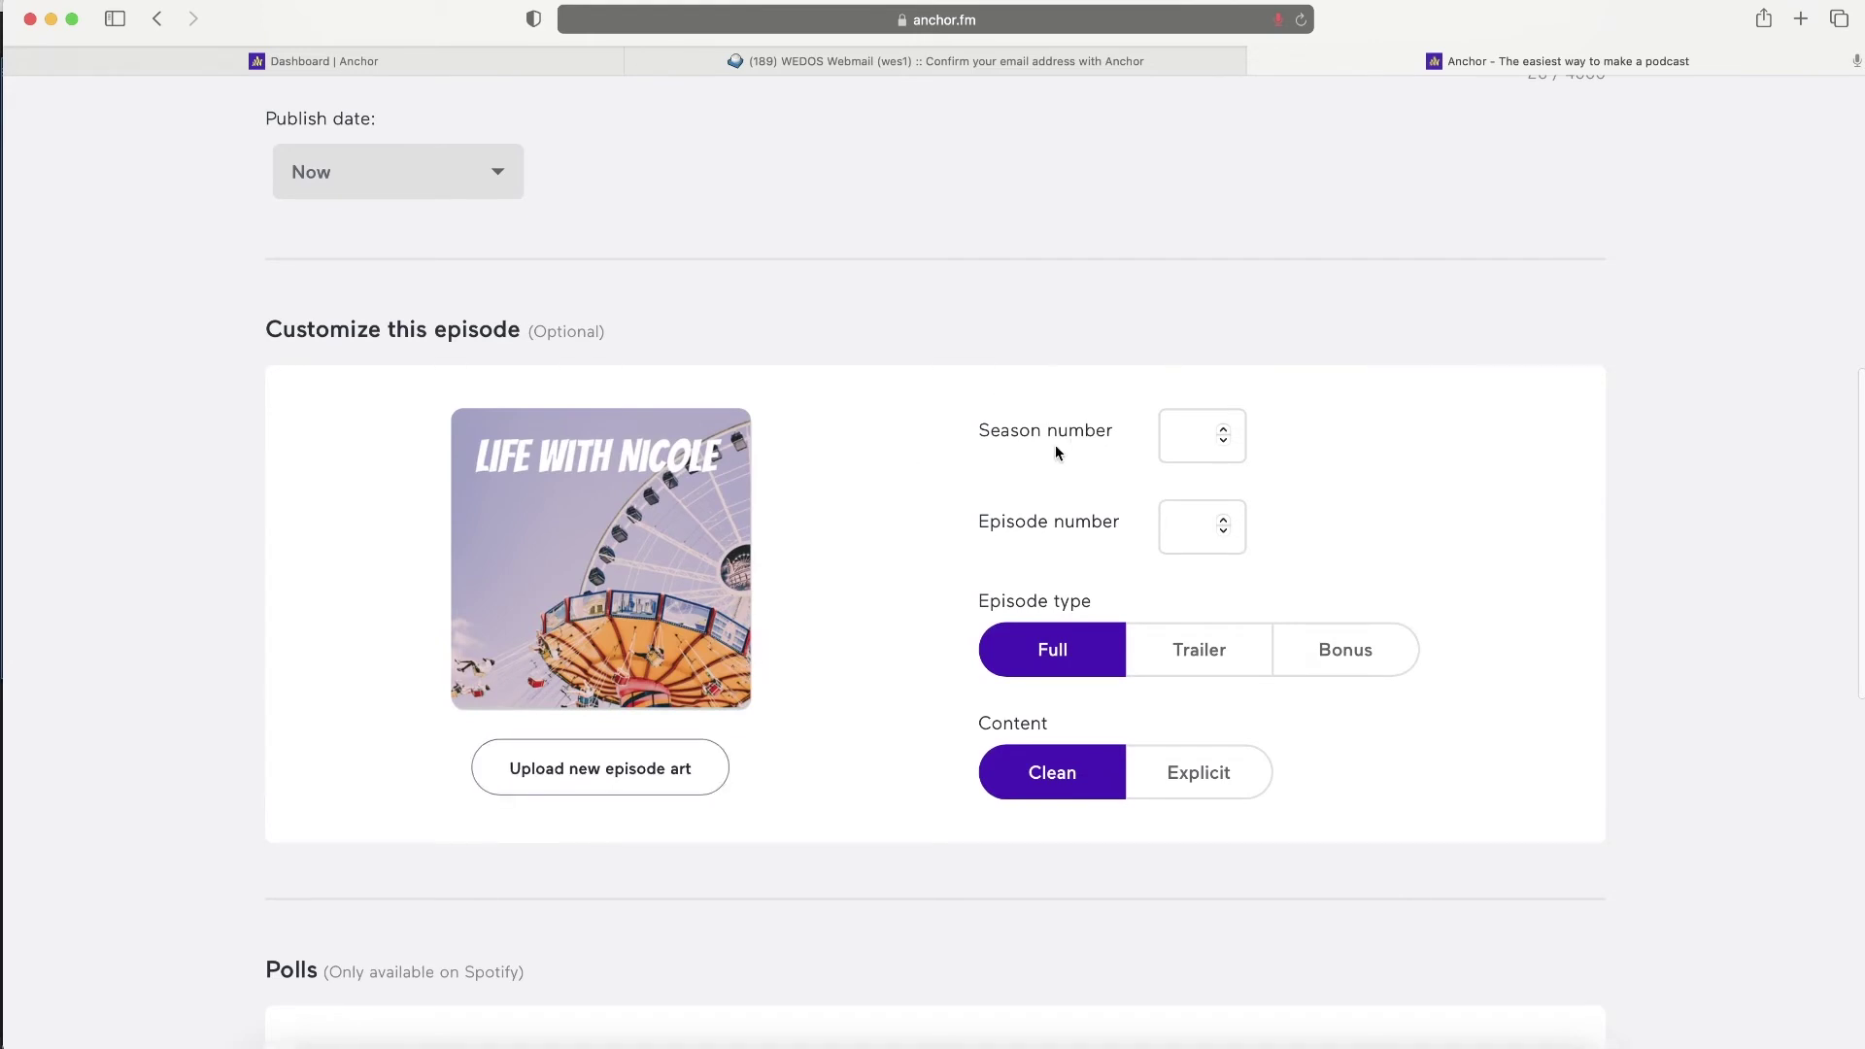
pyautogui.click(1223, 429)
pyautogui.click(1210, 656)
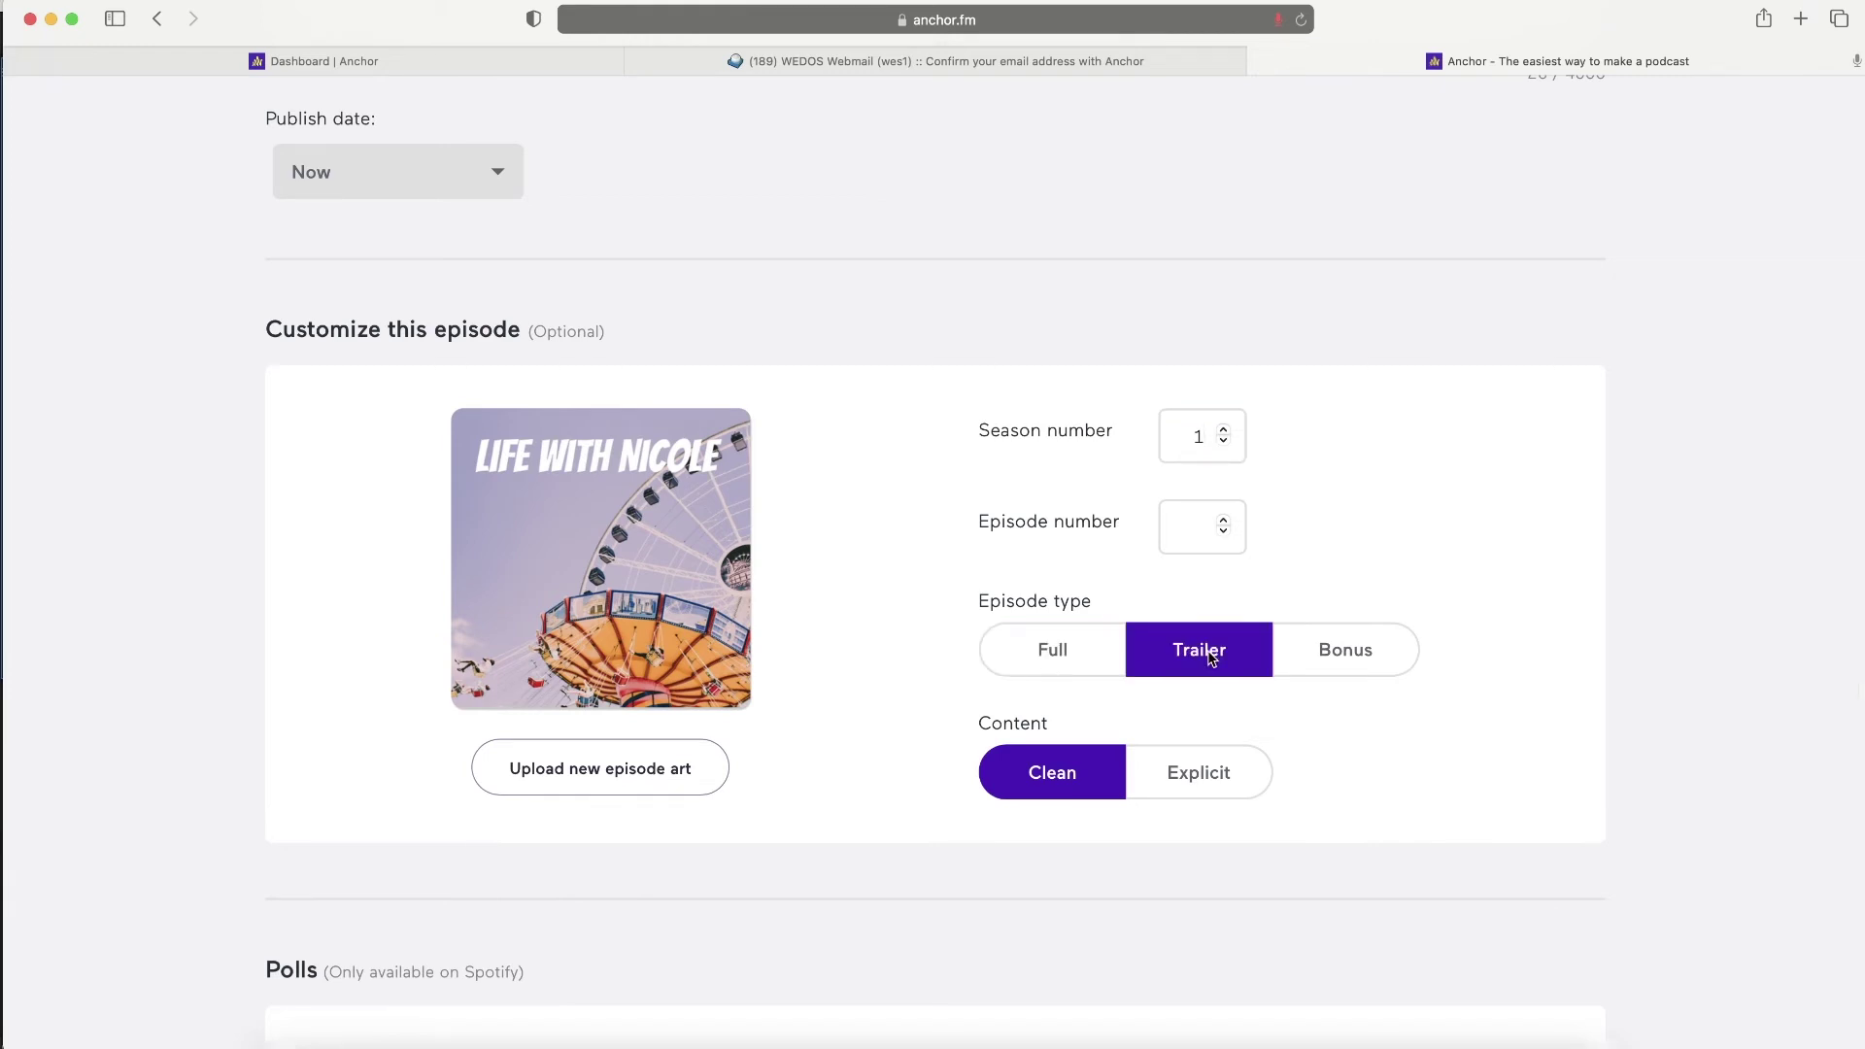
pyautogui.click(1226, 443)
# - Raise the episode number to 2 with its spinner
pyautogui.scroll(-3, 894, 770)
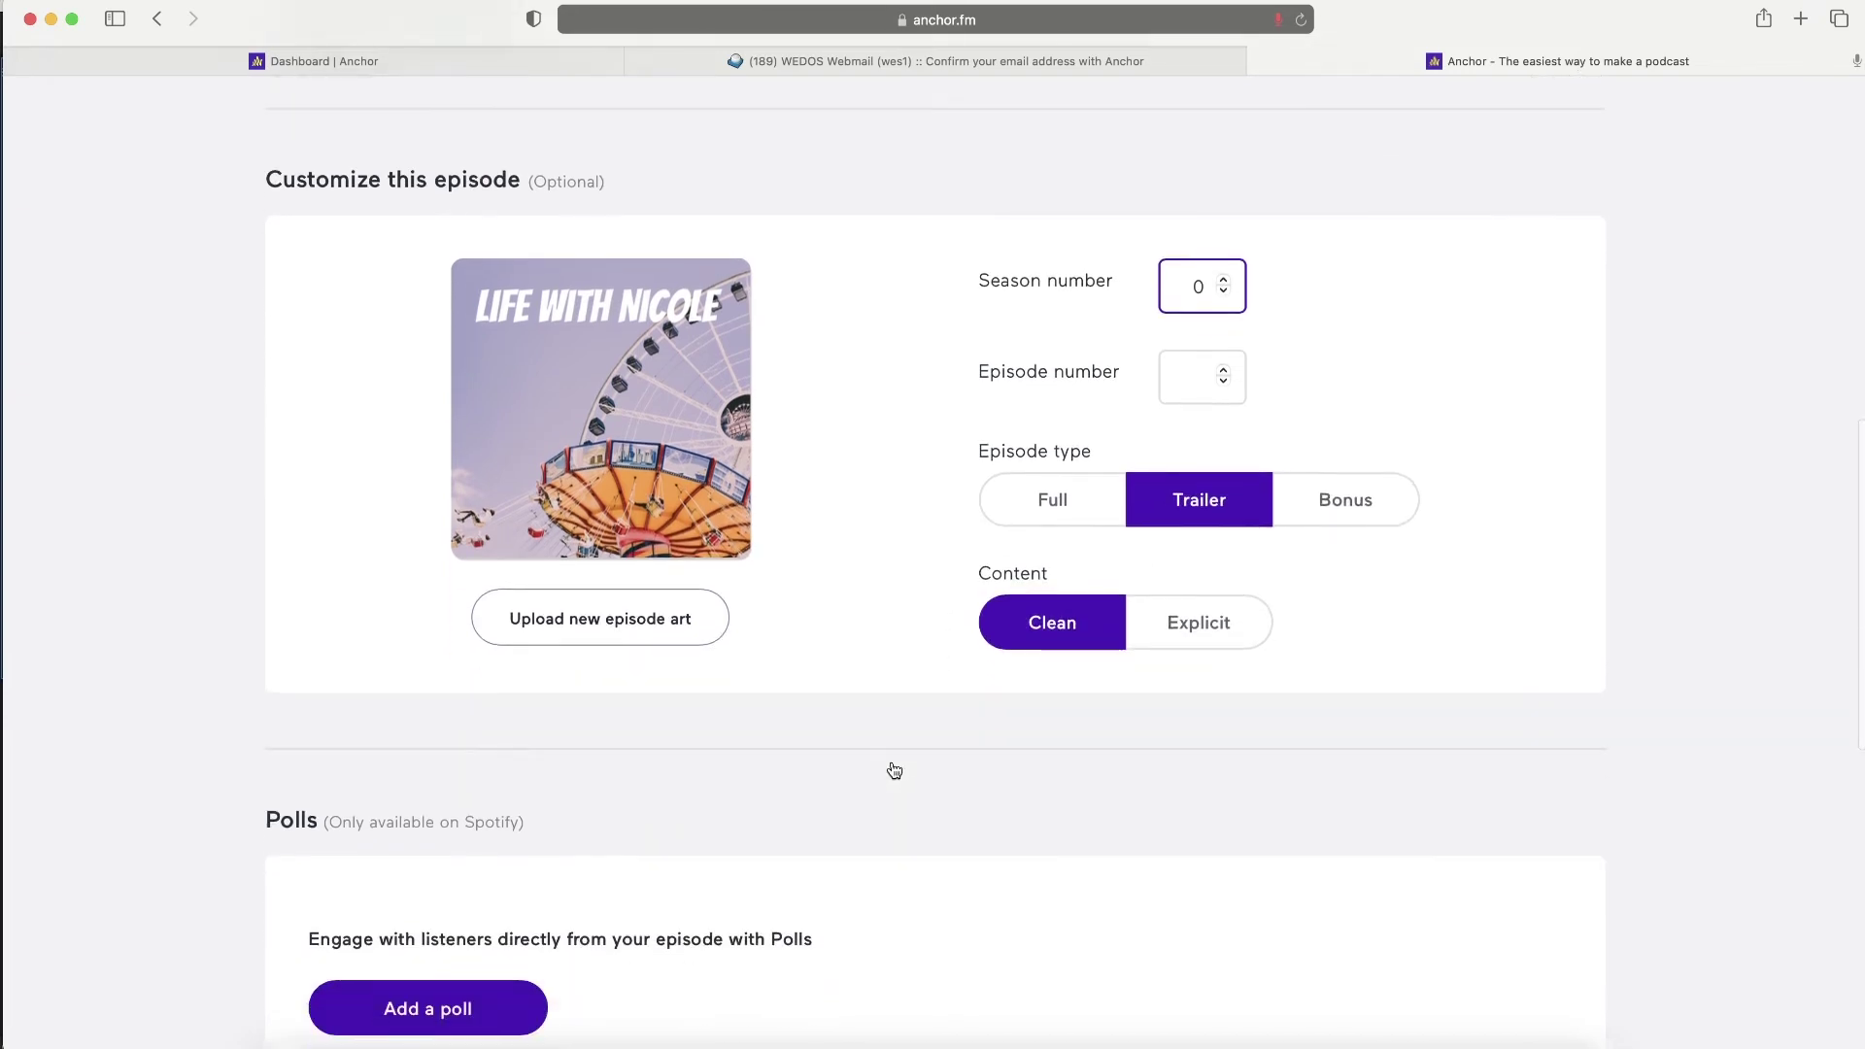
pyautogui.click(1223, 376)
pyautogui.click(1222, 376)
pyautogui.click(1222, 376)
pyautogui.click(1222, 376)
pyautogui.scroll(-6, 325, 325)
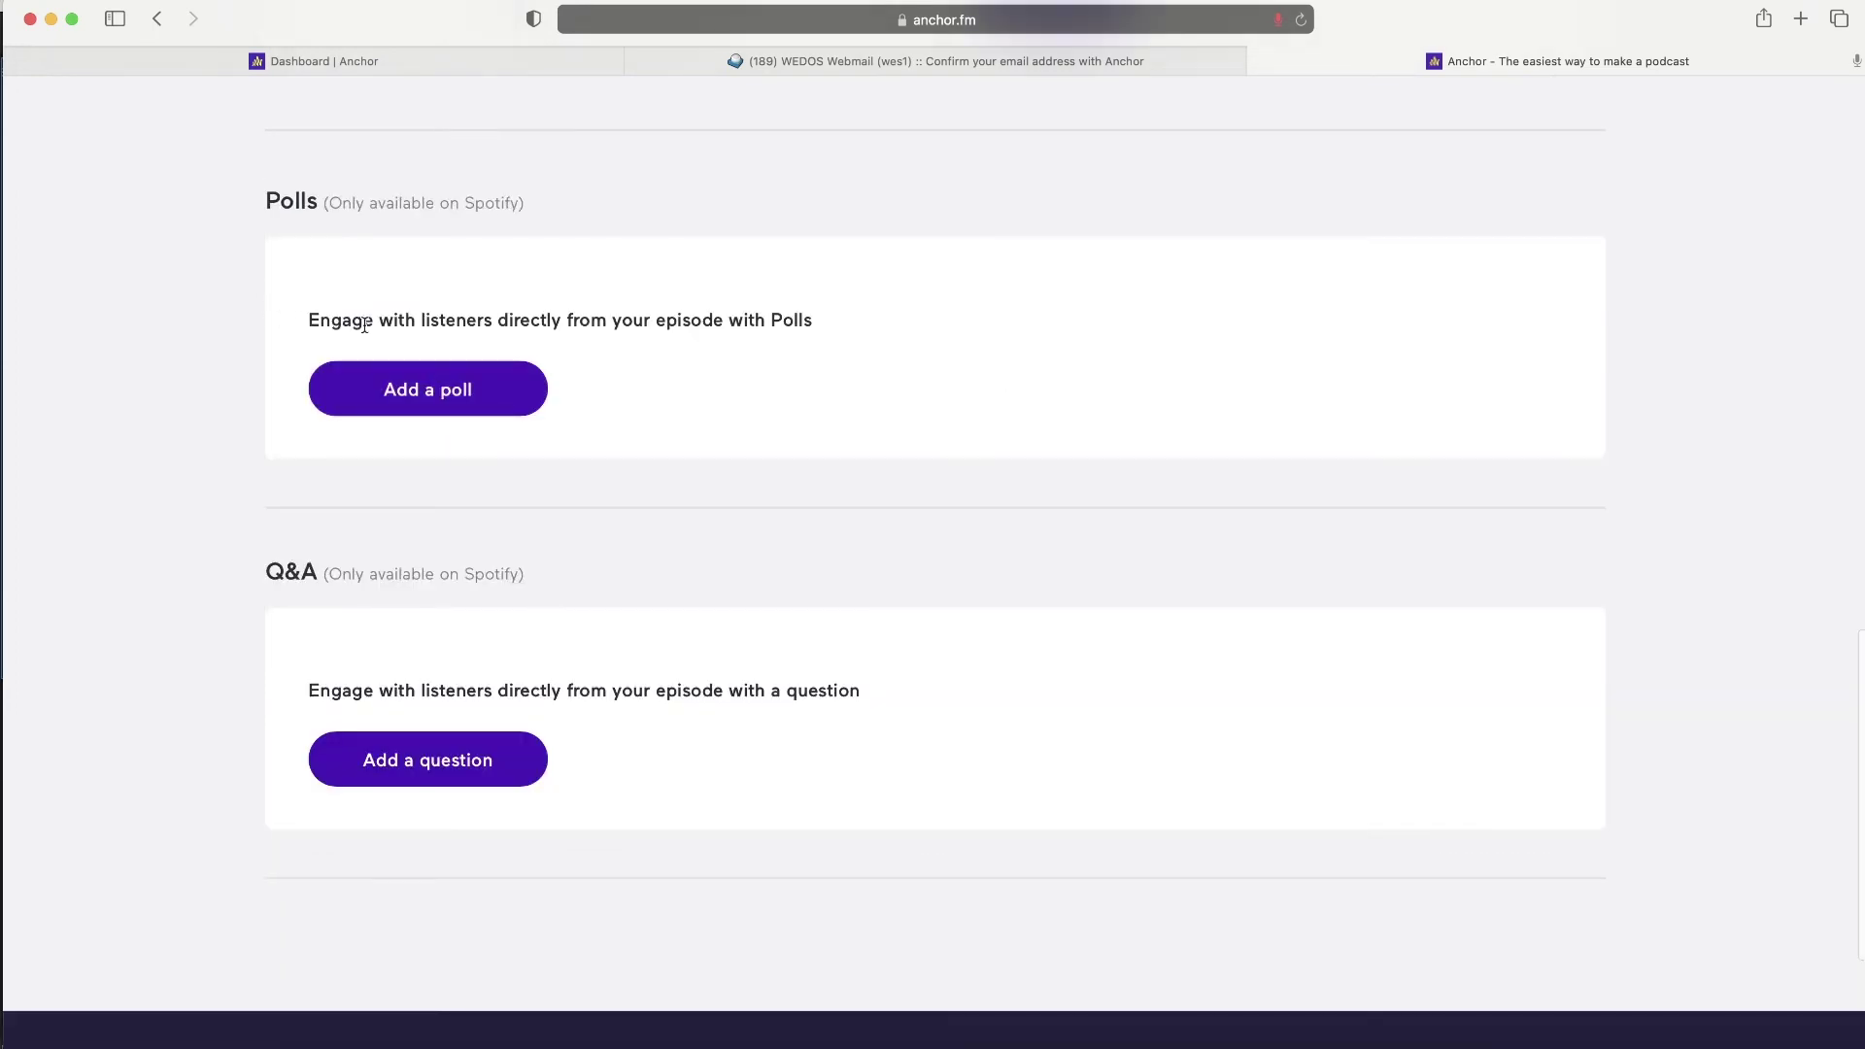
pyautogui.click(416, 401)
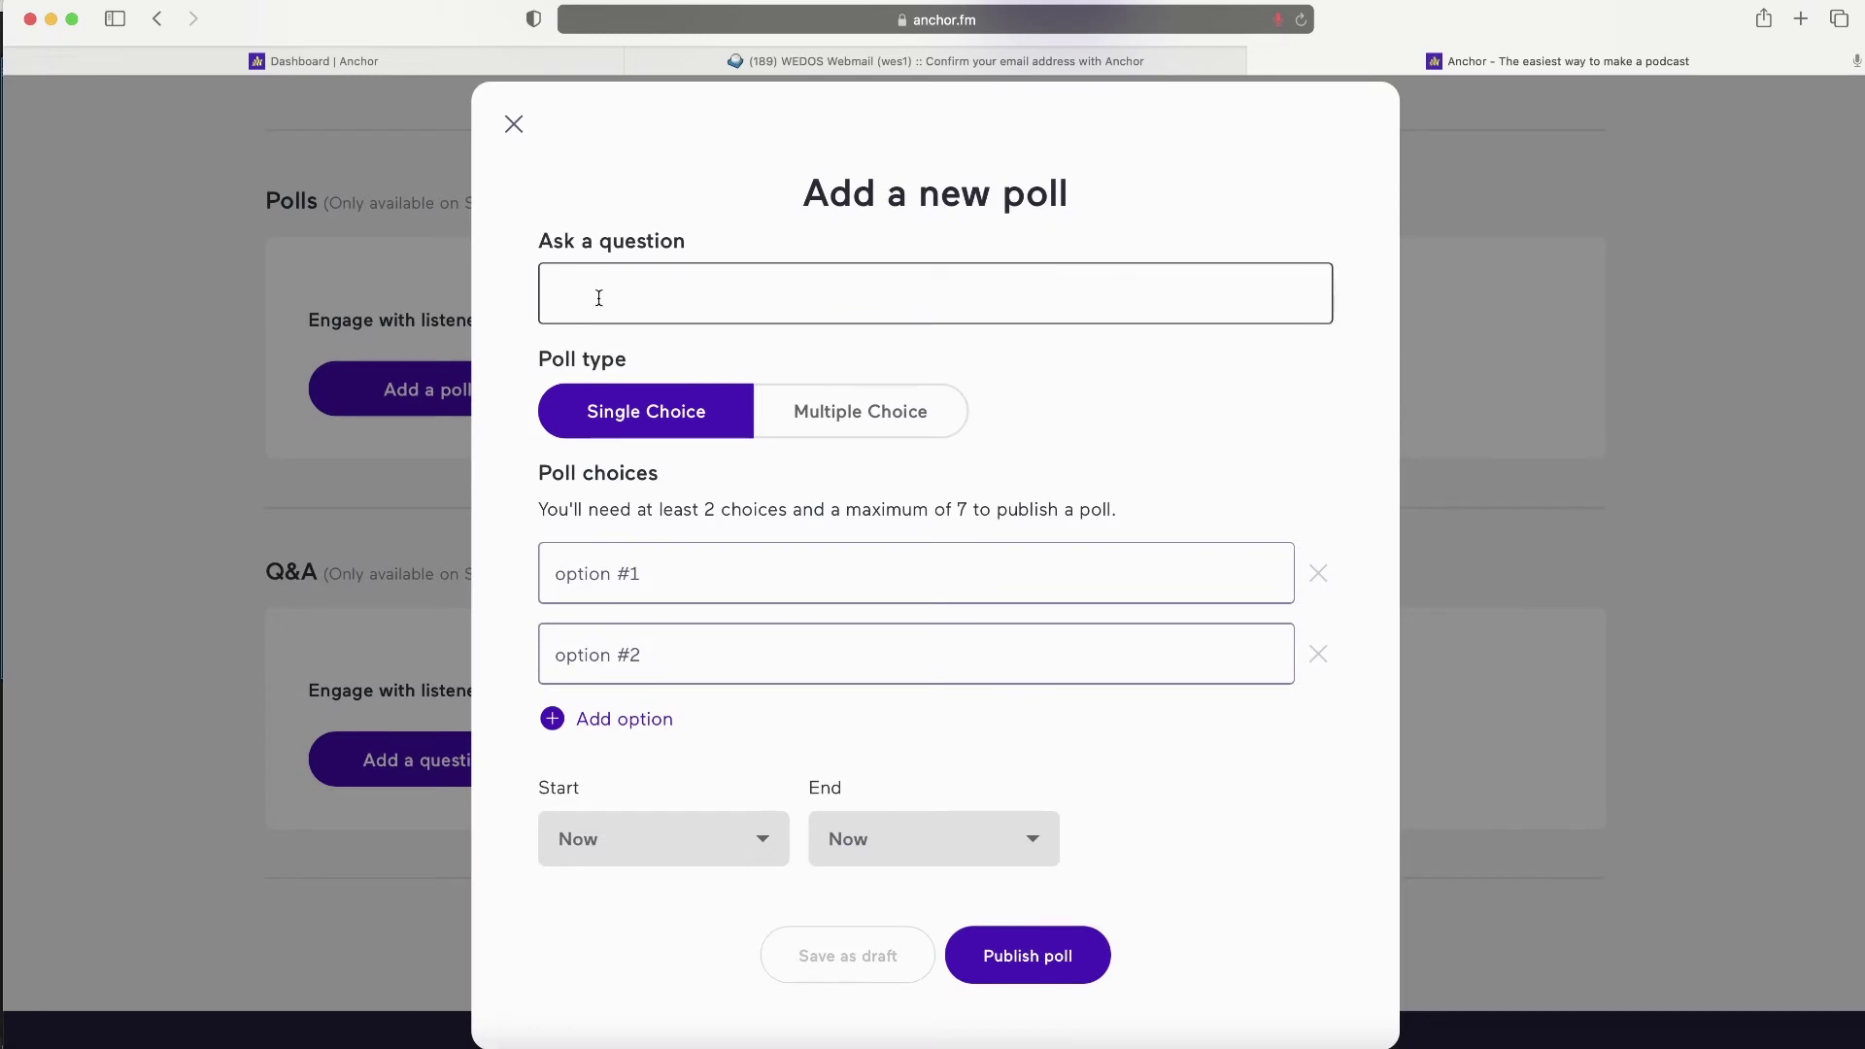
pyautogui.click(814, 403)
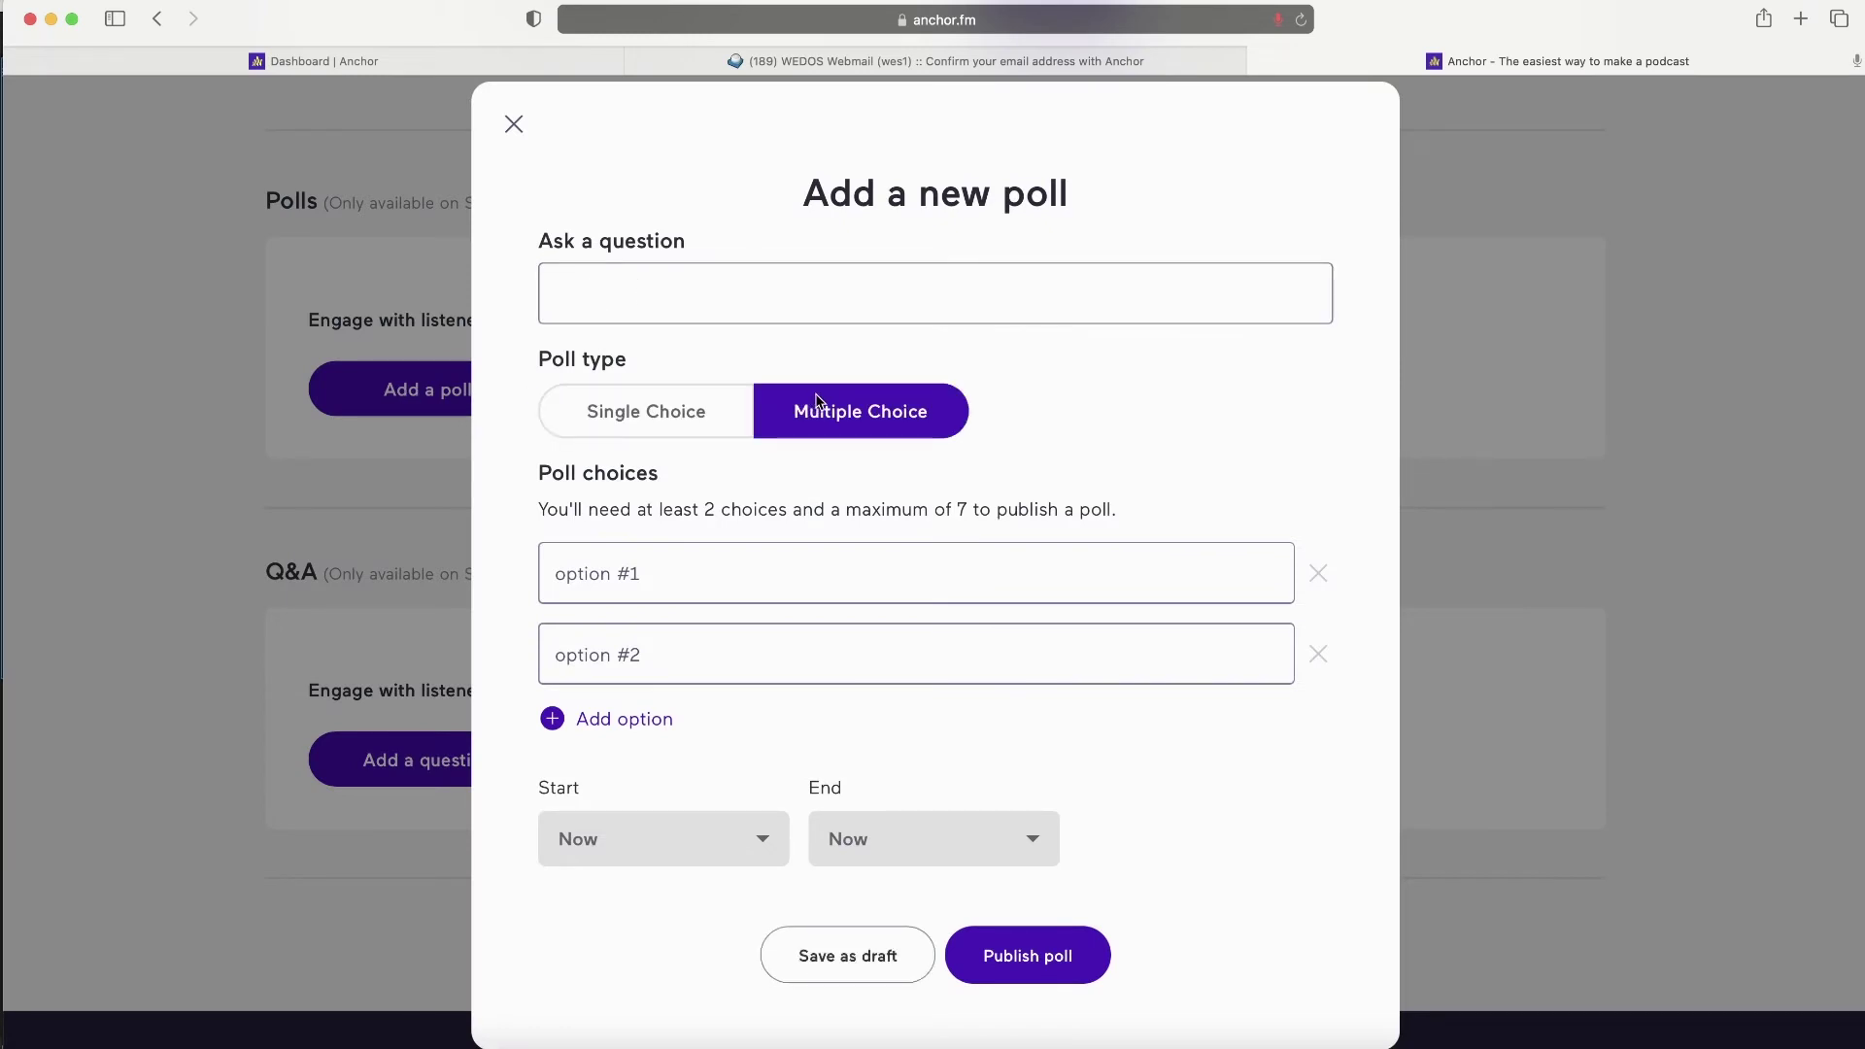
pyautogui.click(629, 416)
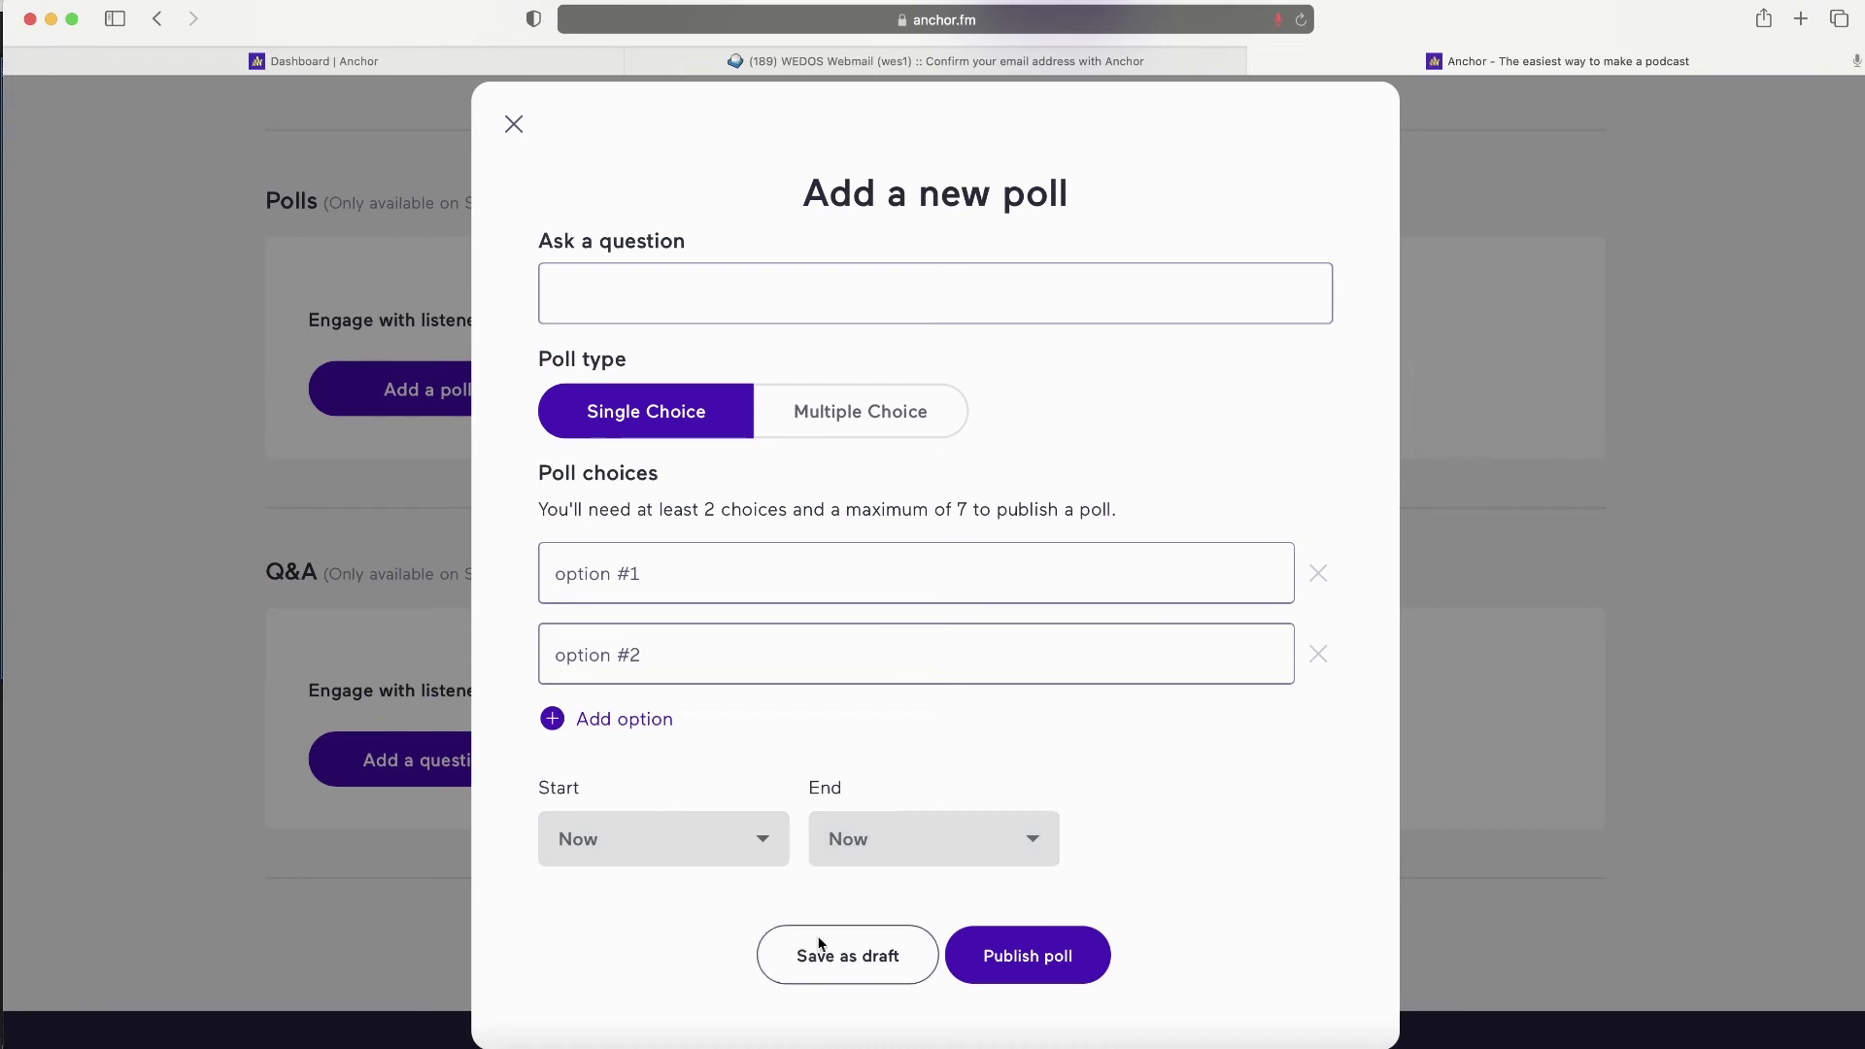
pyautogui.click(514, 124)
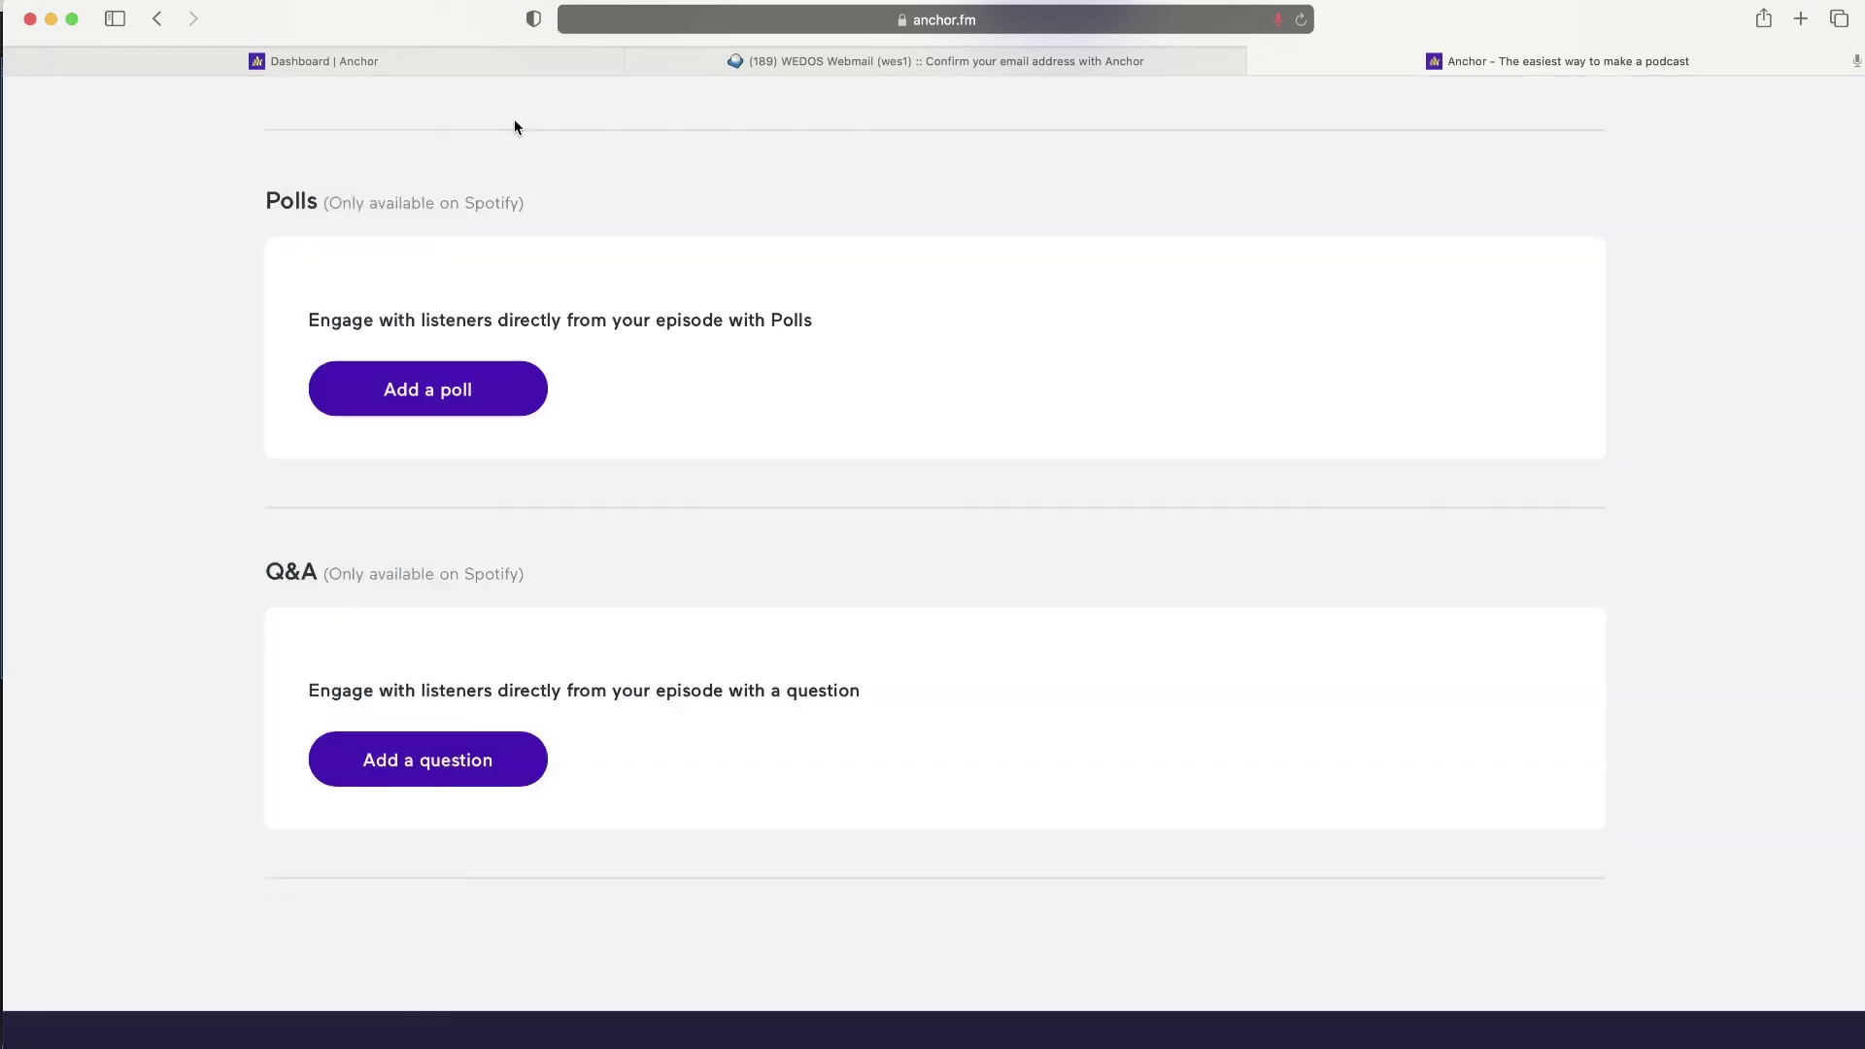
pyautogui.click(423, 764)
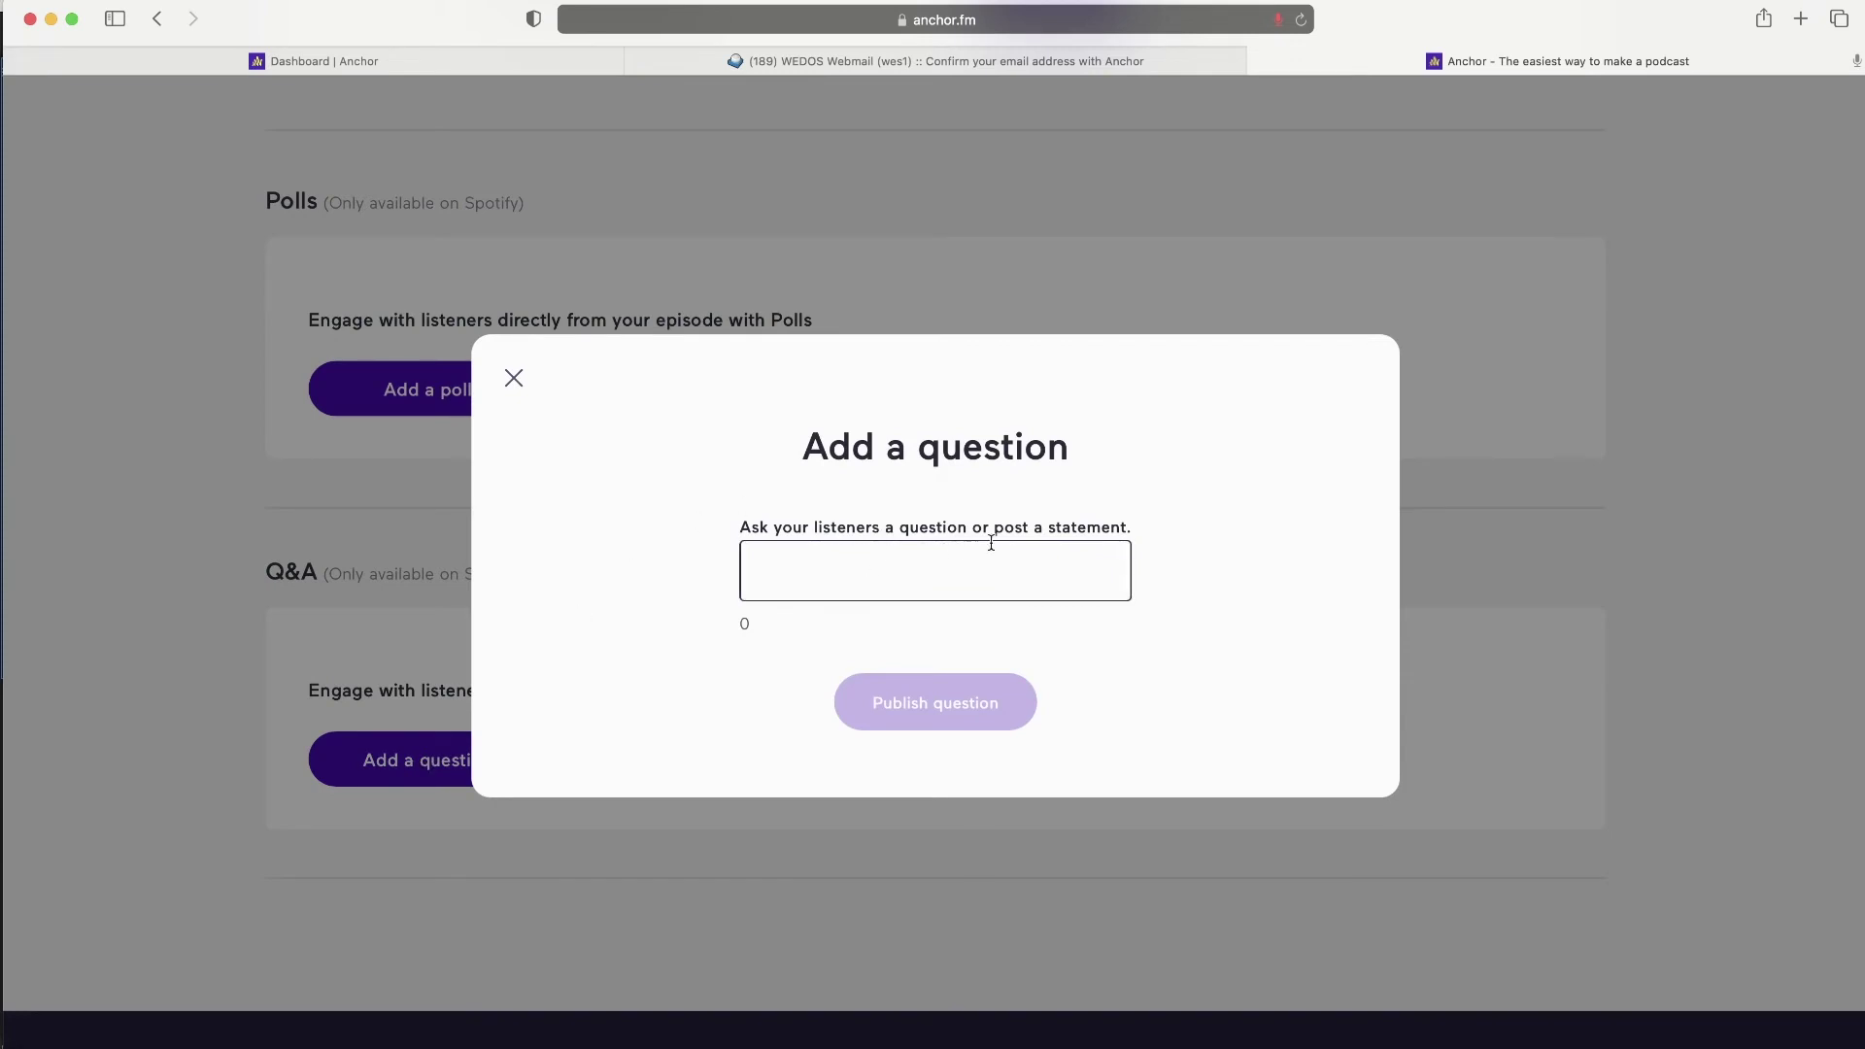
pyautogui.click(898, 577)
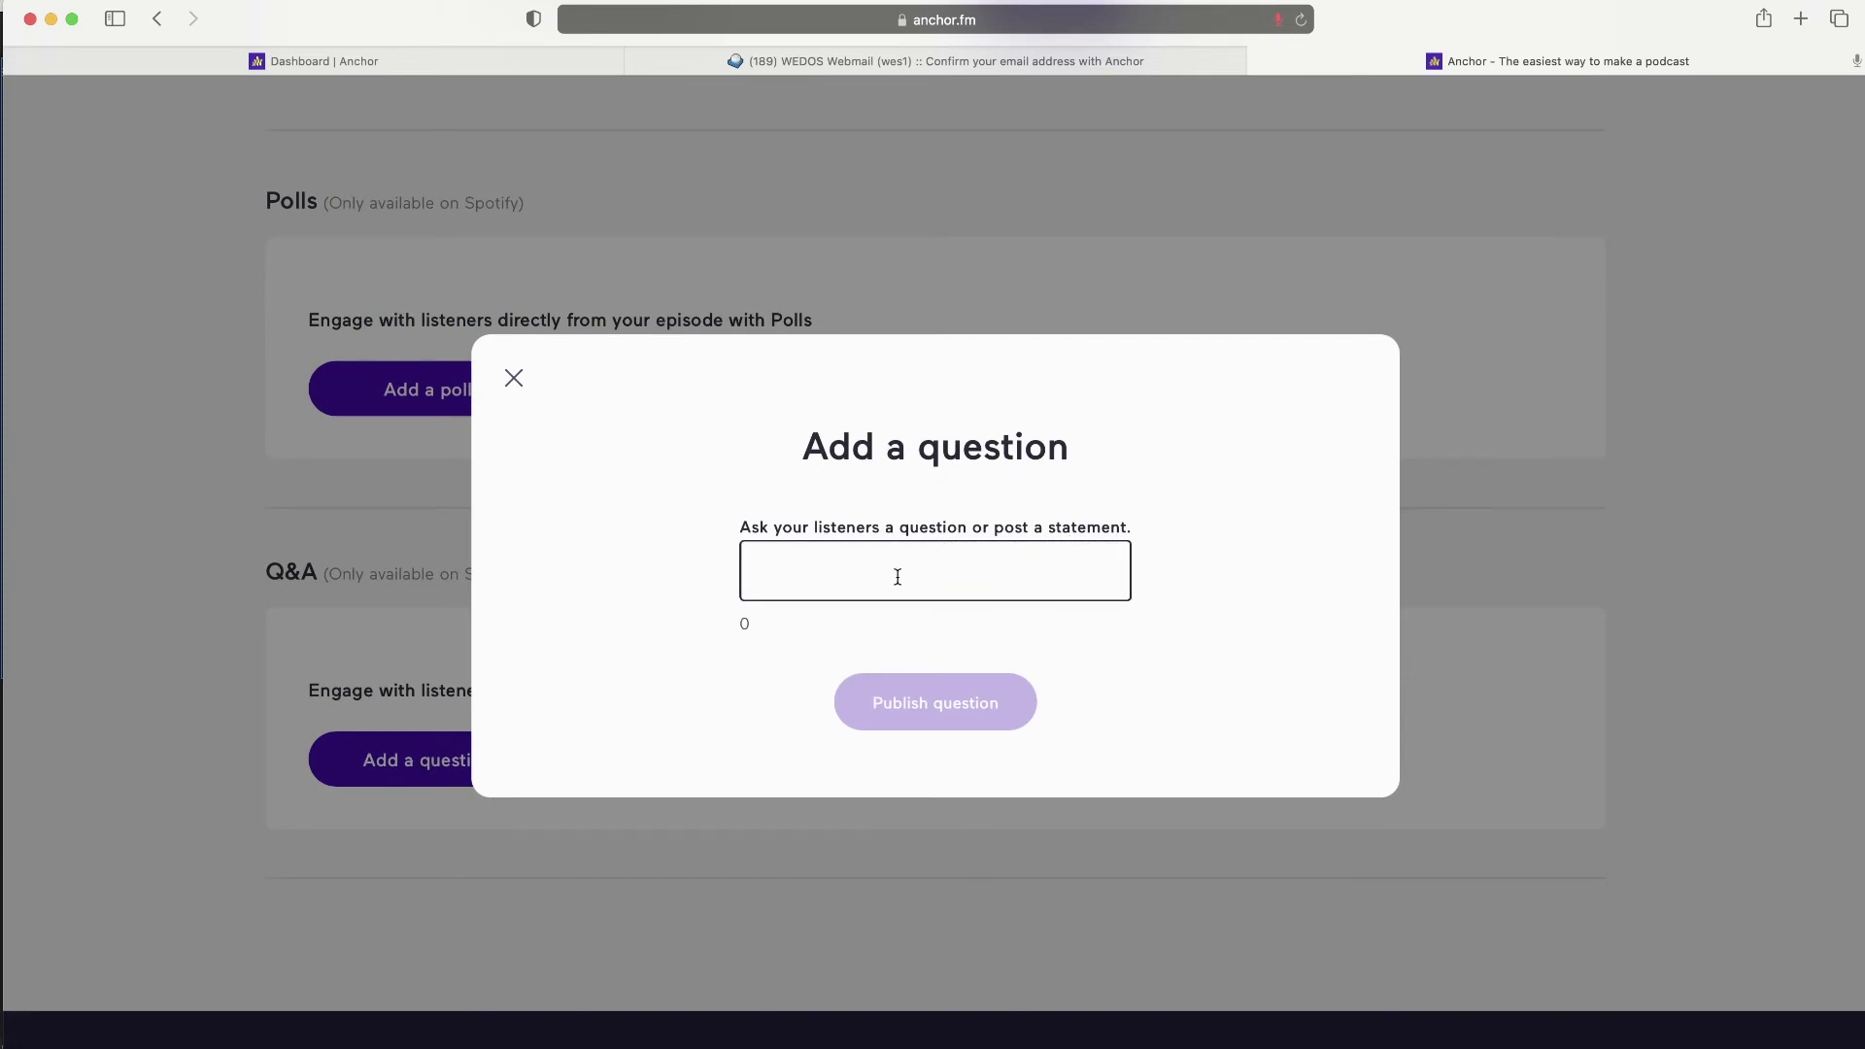
pyautogui.click(513, 379)
pyautogui.scroll(10, 937, 496)
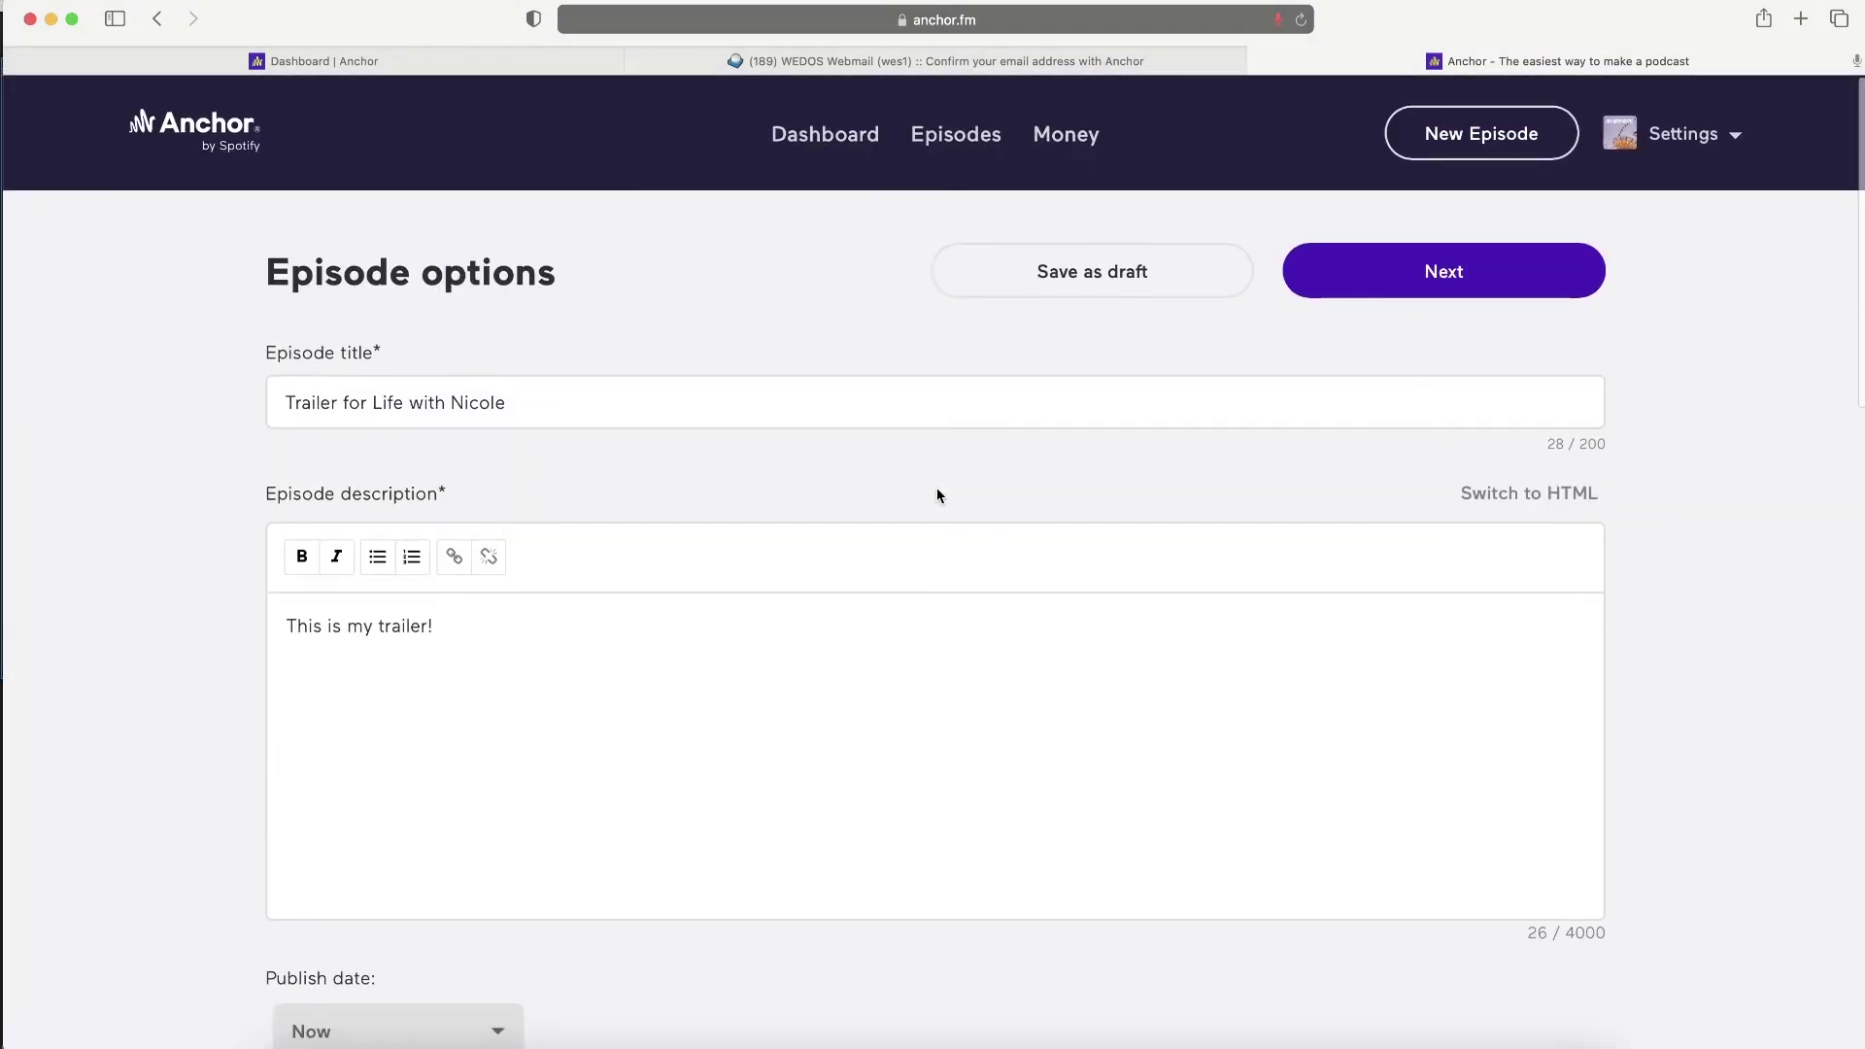
# - Confirm publishing the trailer episode and dismiss the You're almost live! notice
pyautogui.click(1384, 280)
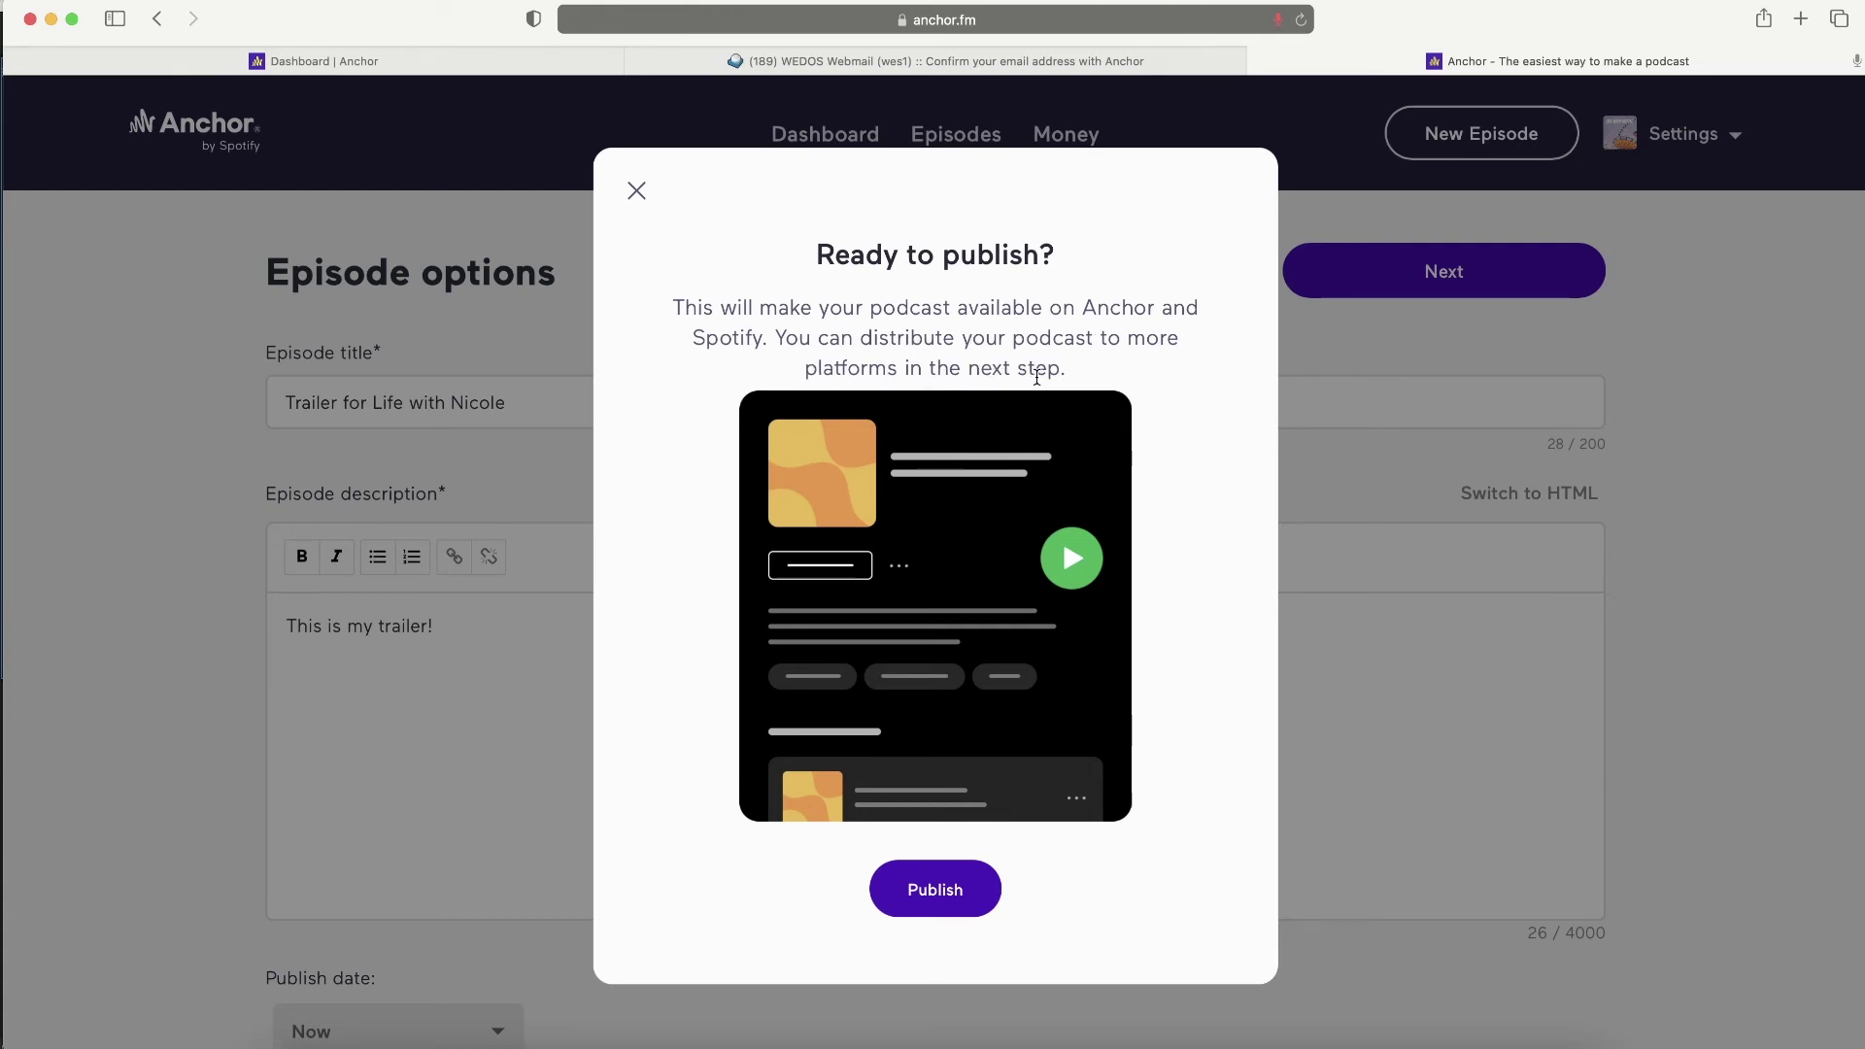
pyautogui.click(921, 890)
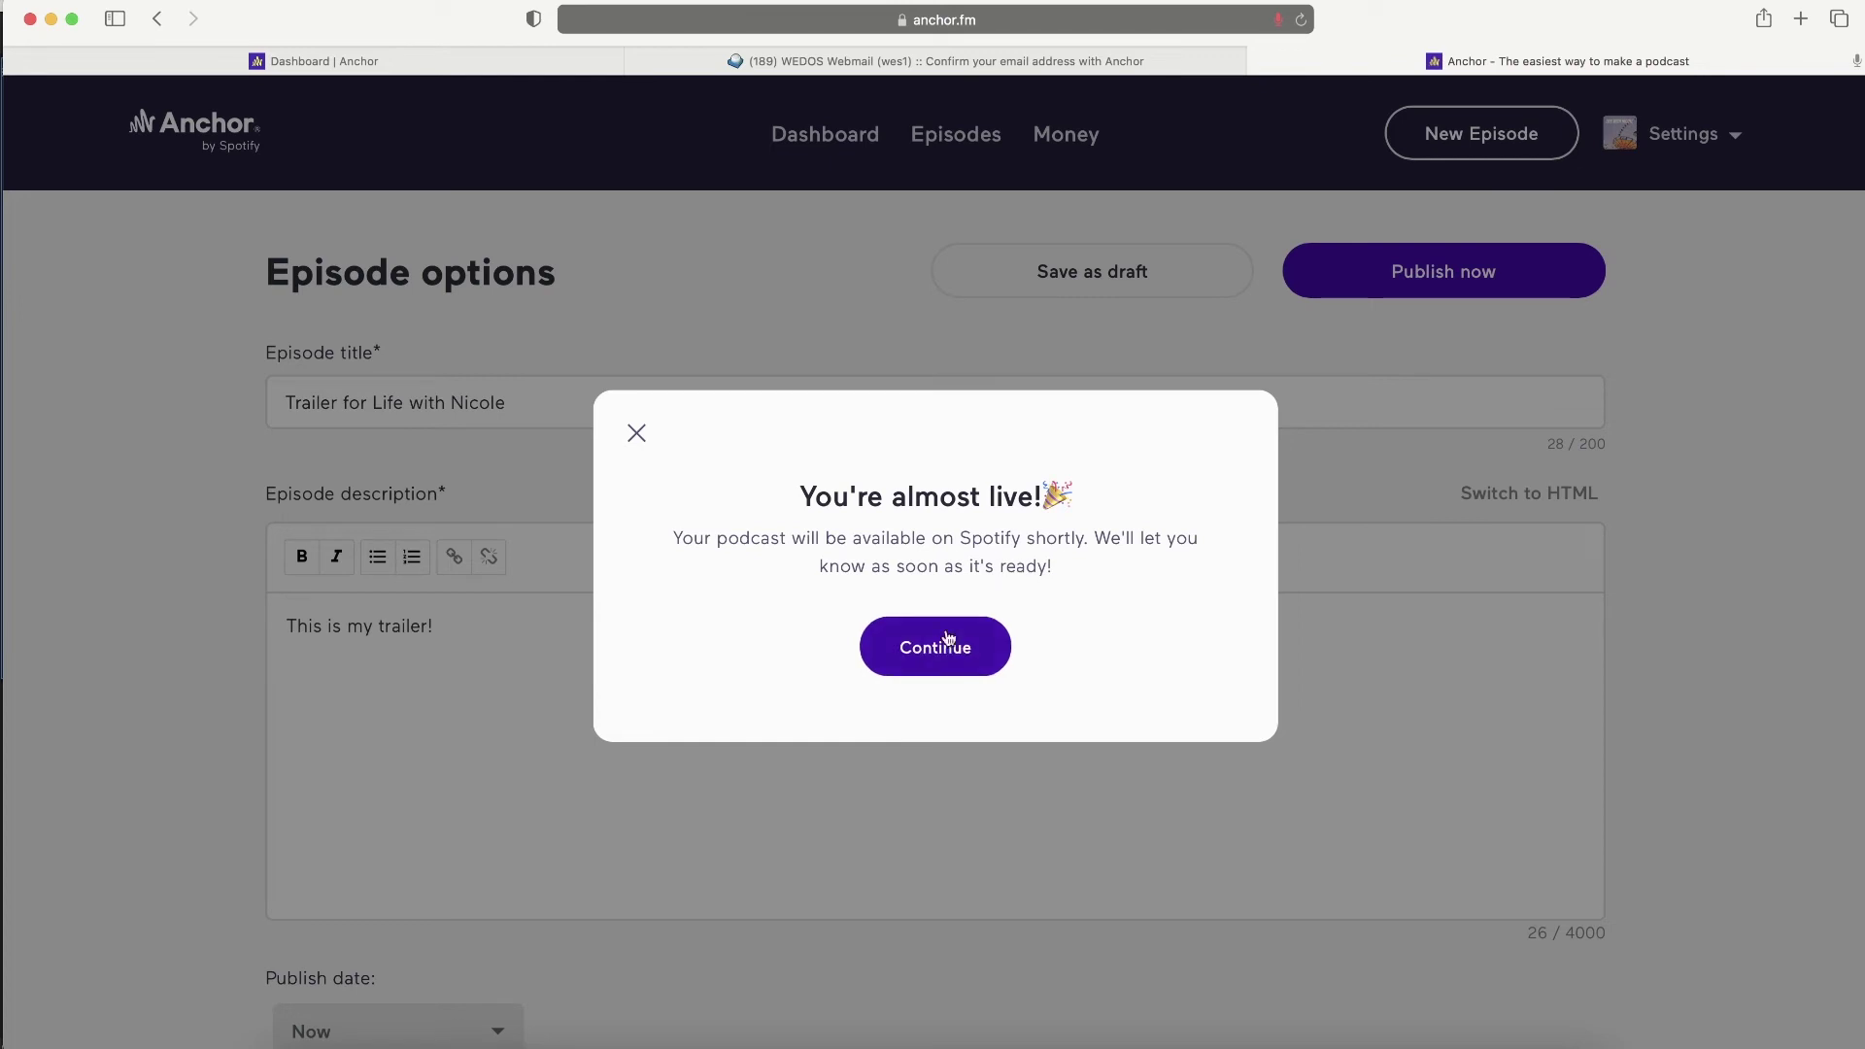
pyautogui.click(922, 655)
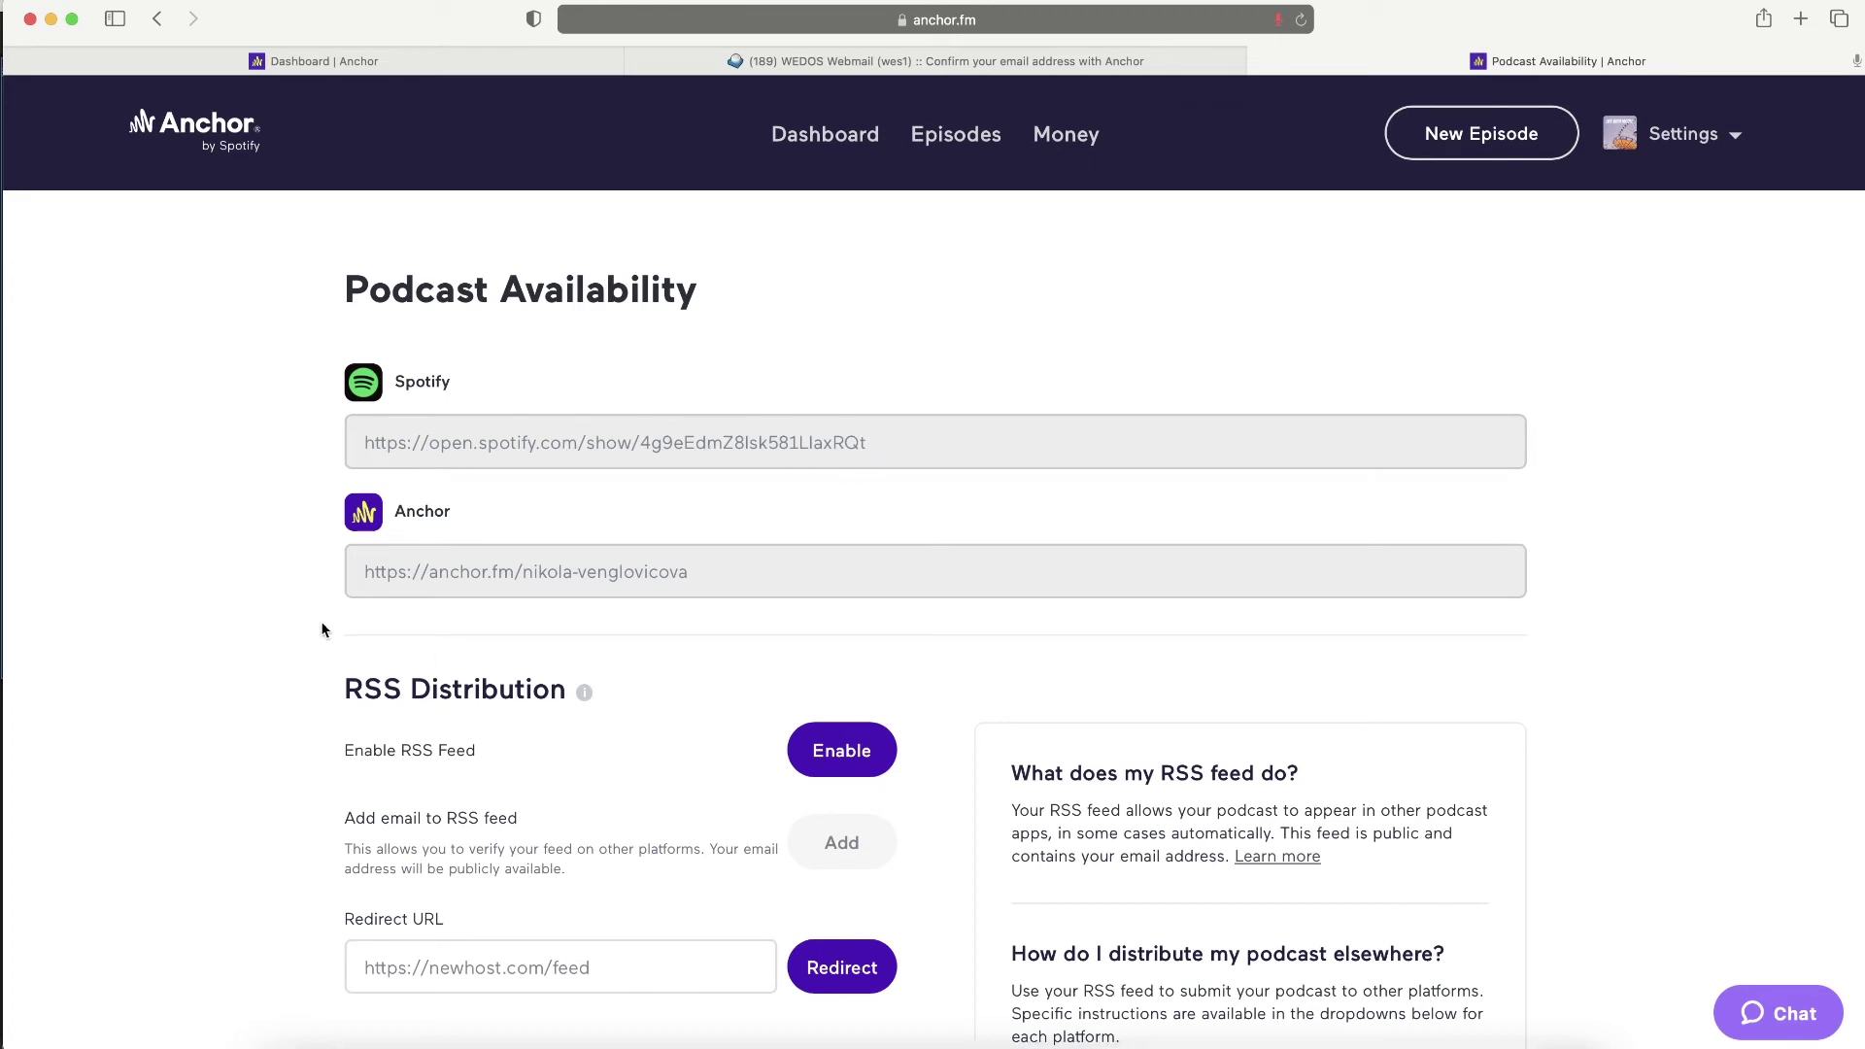
# - Select the podcast's Anchor and Spotify links on the availability page
pyautogui.tripleClick(669, 573)
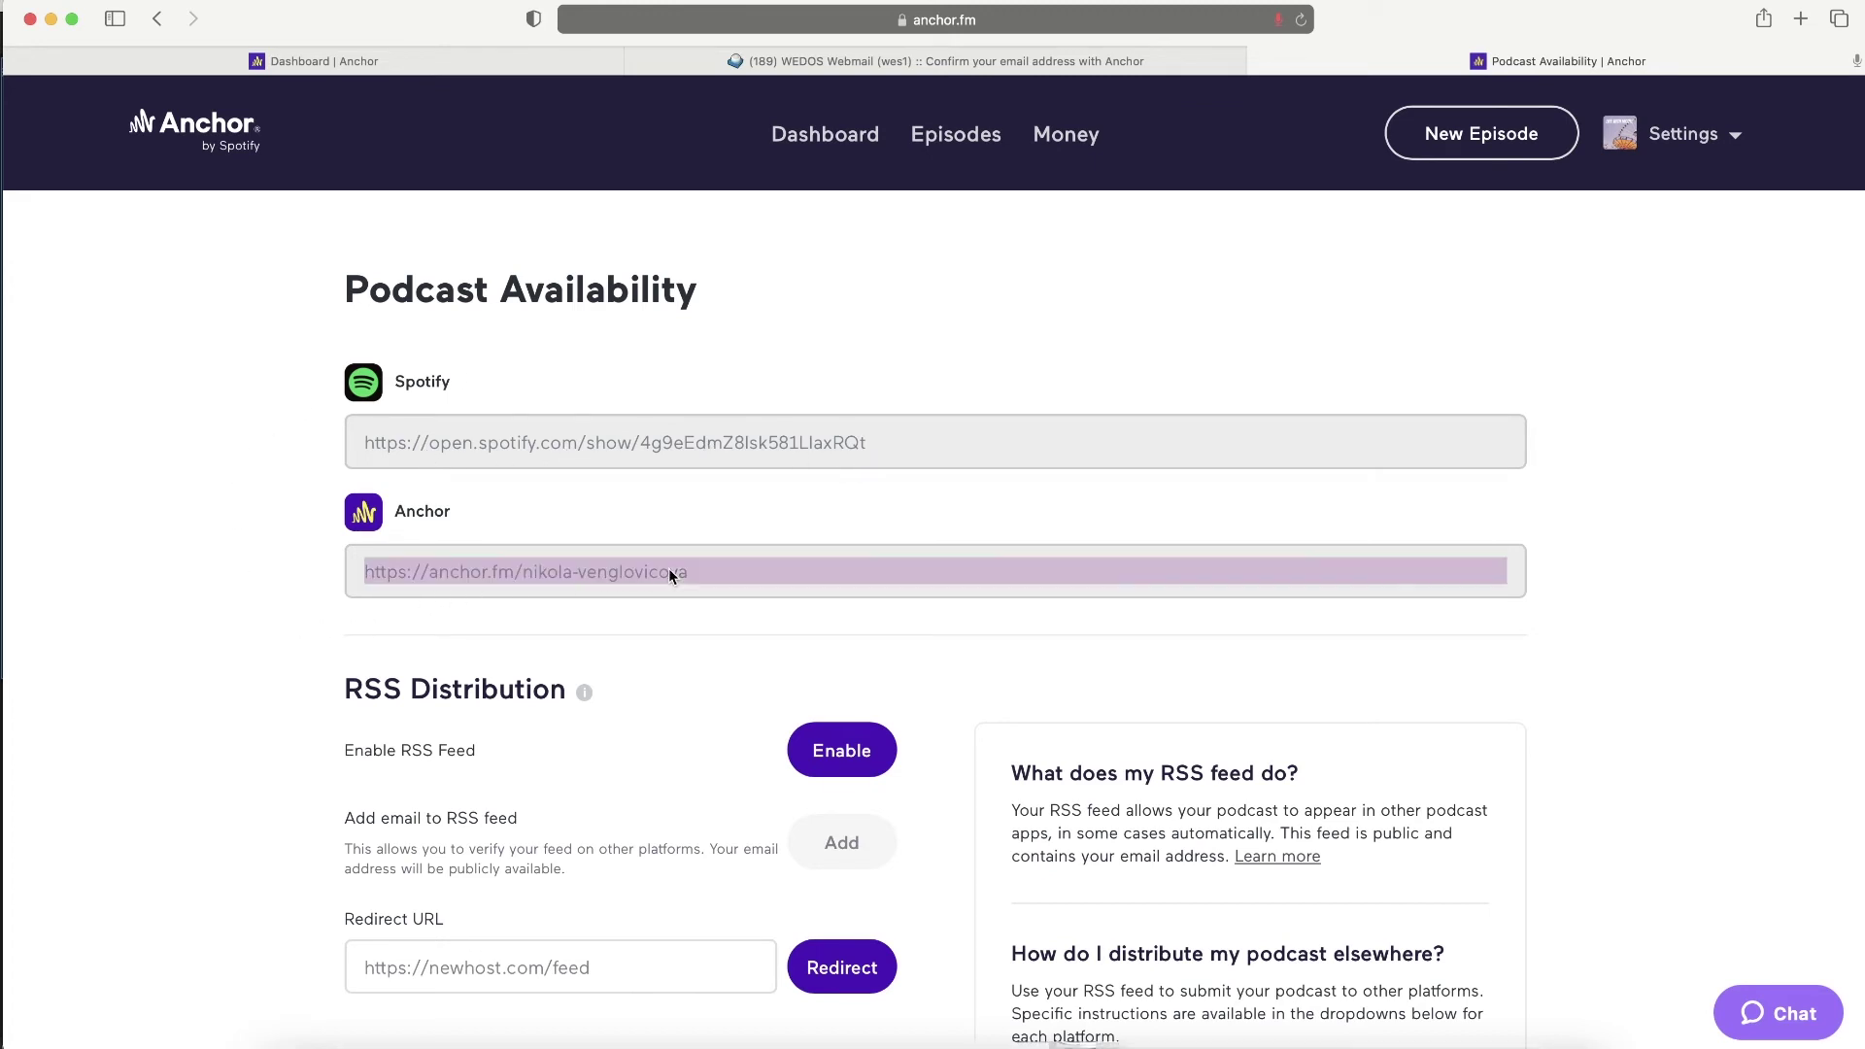
pyautogui.tripleClick(650, 439)
pyautogui.click(223, 405)
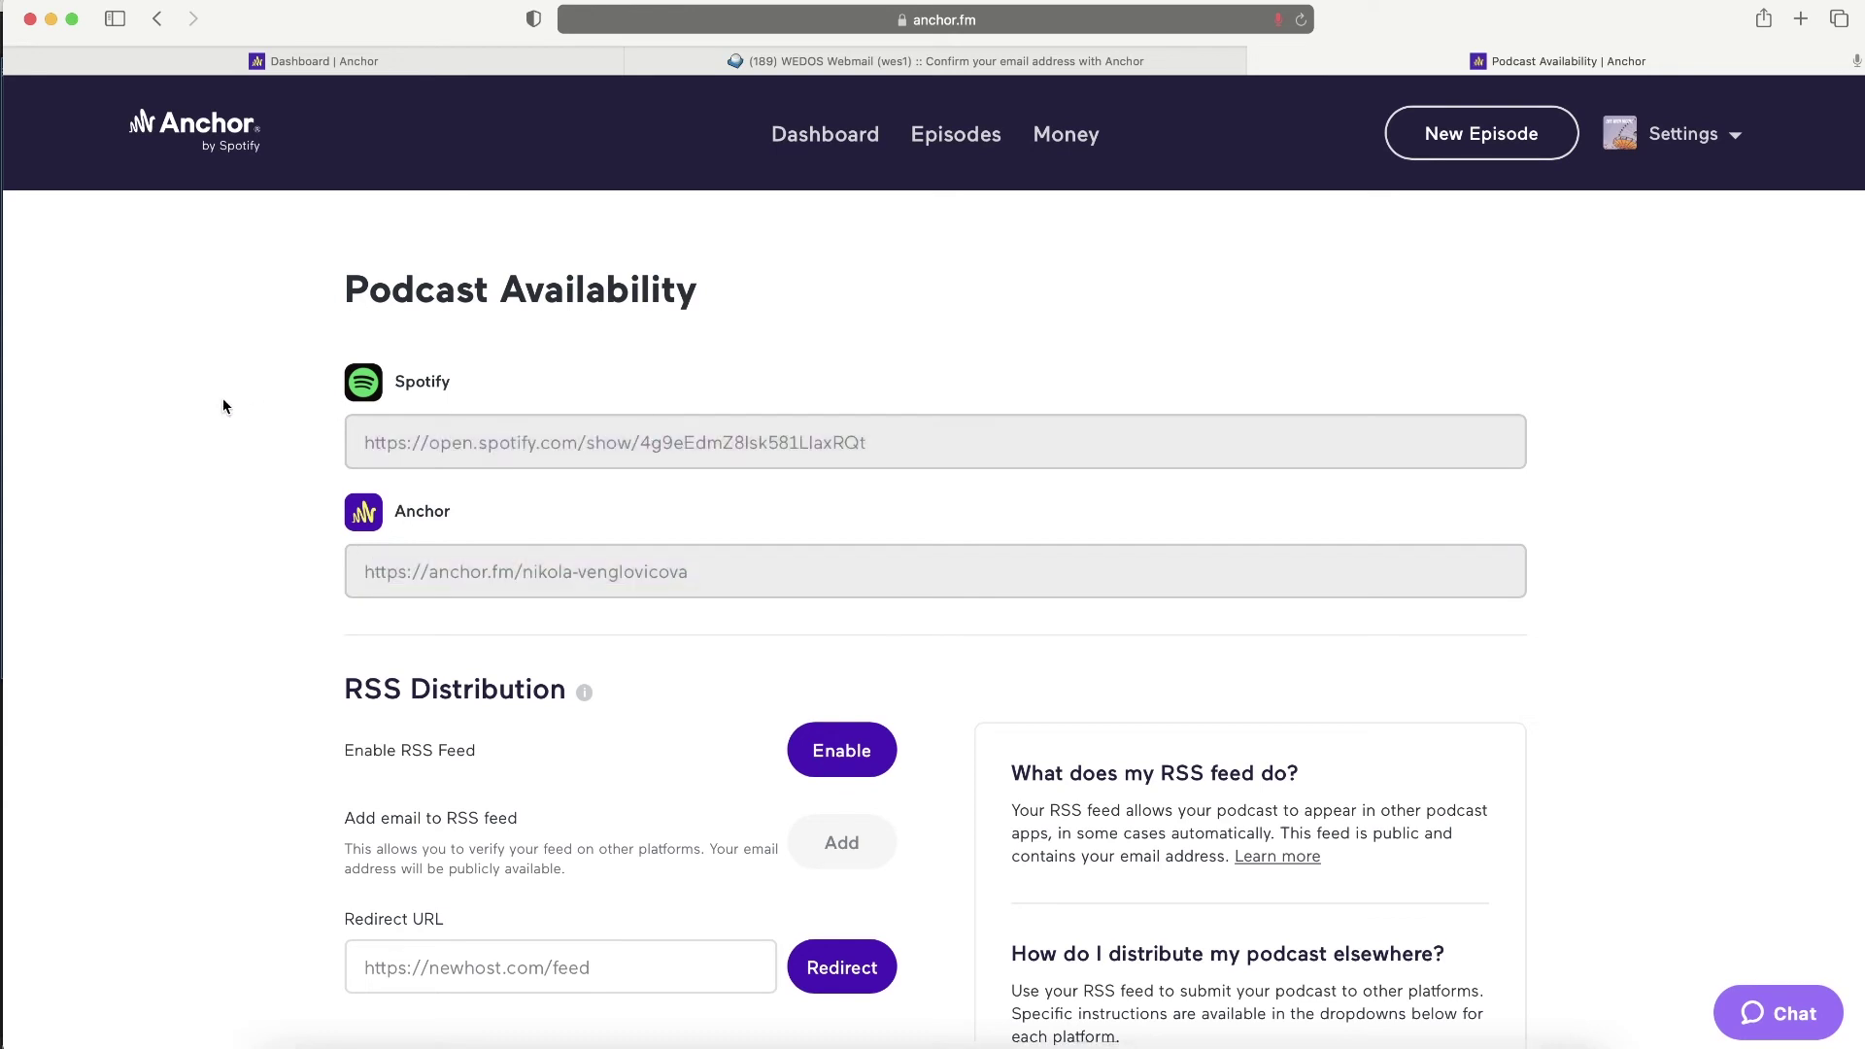
# - Enable the podcast's RSS feed under RSS Distribution
pyautogui.scroll(-3, 230, 544)
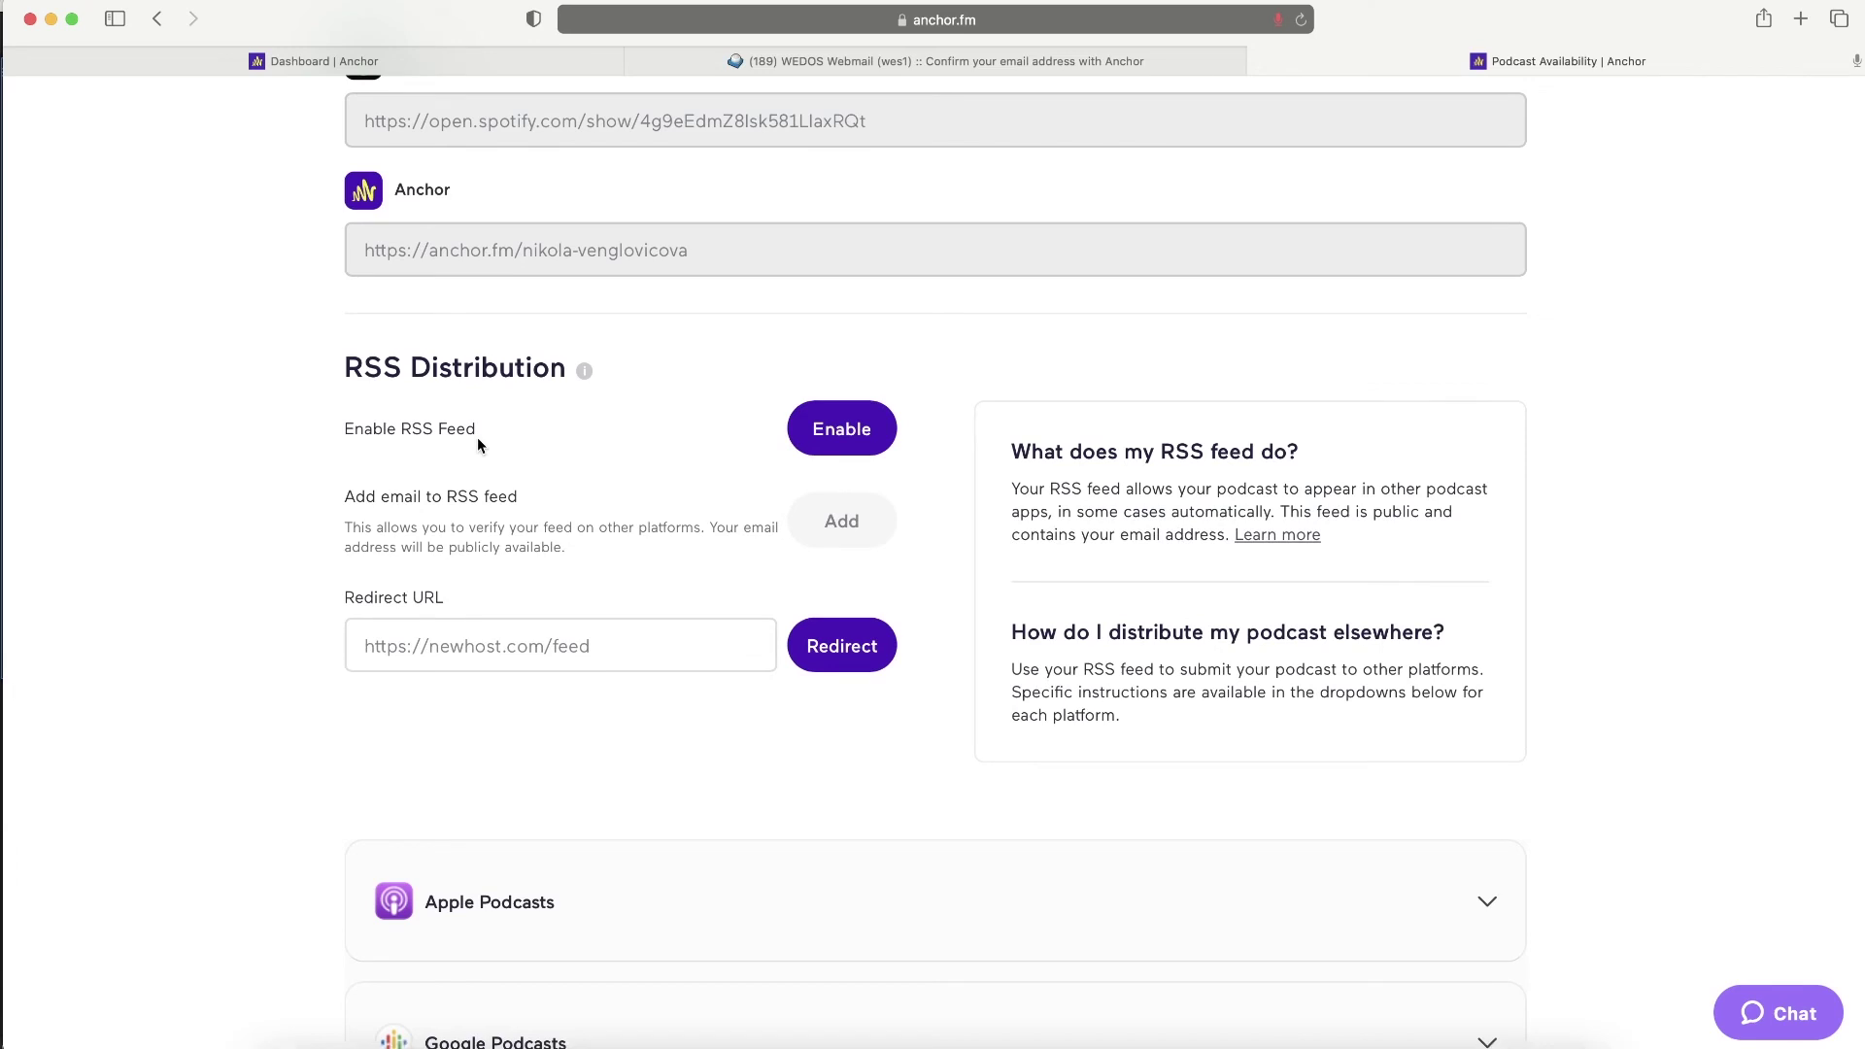
pyautogui.moveTo(585, 373)
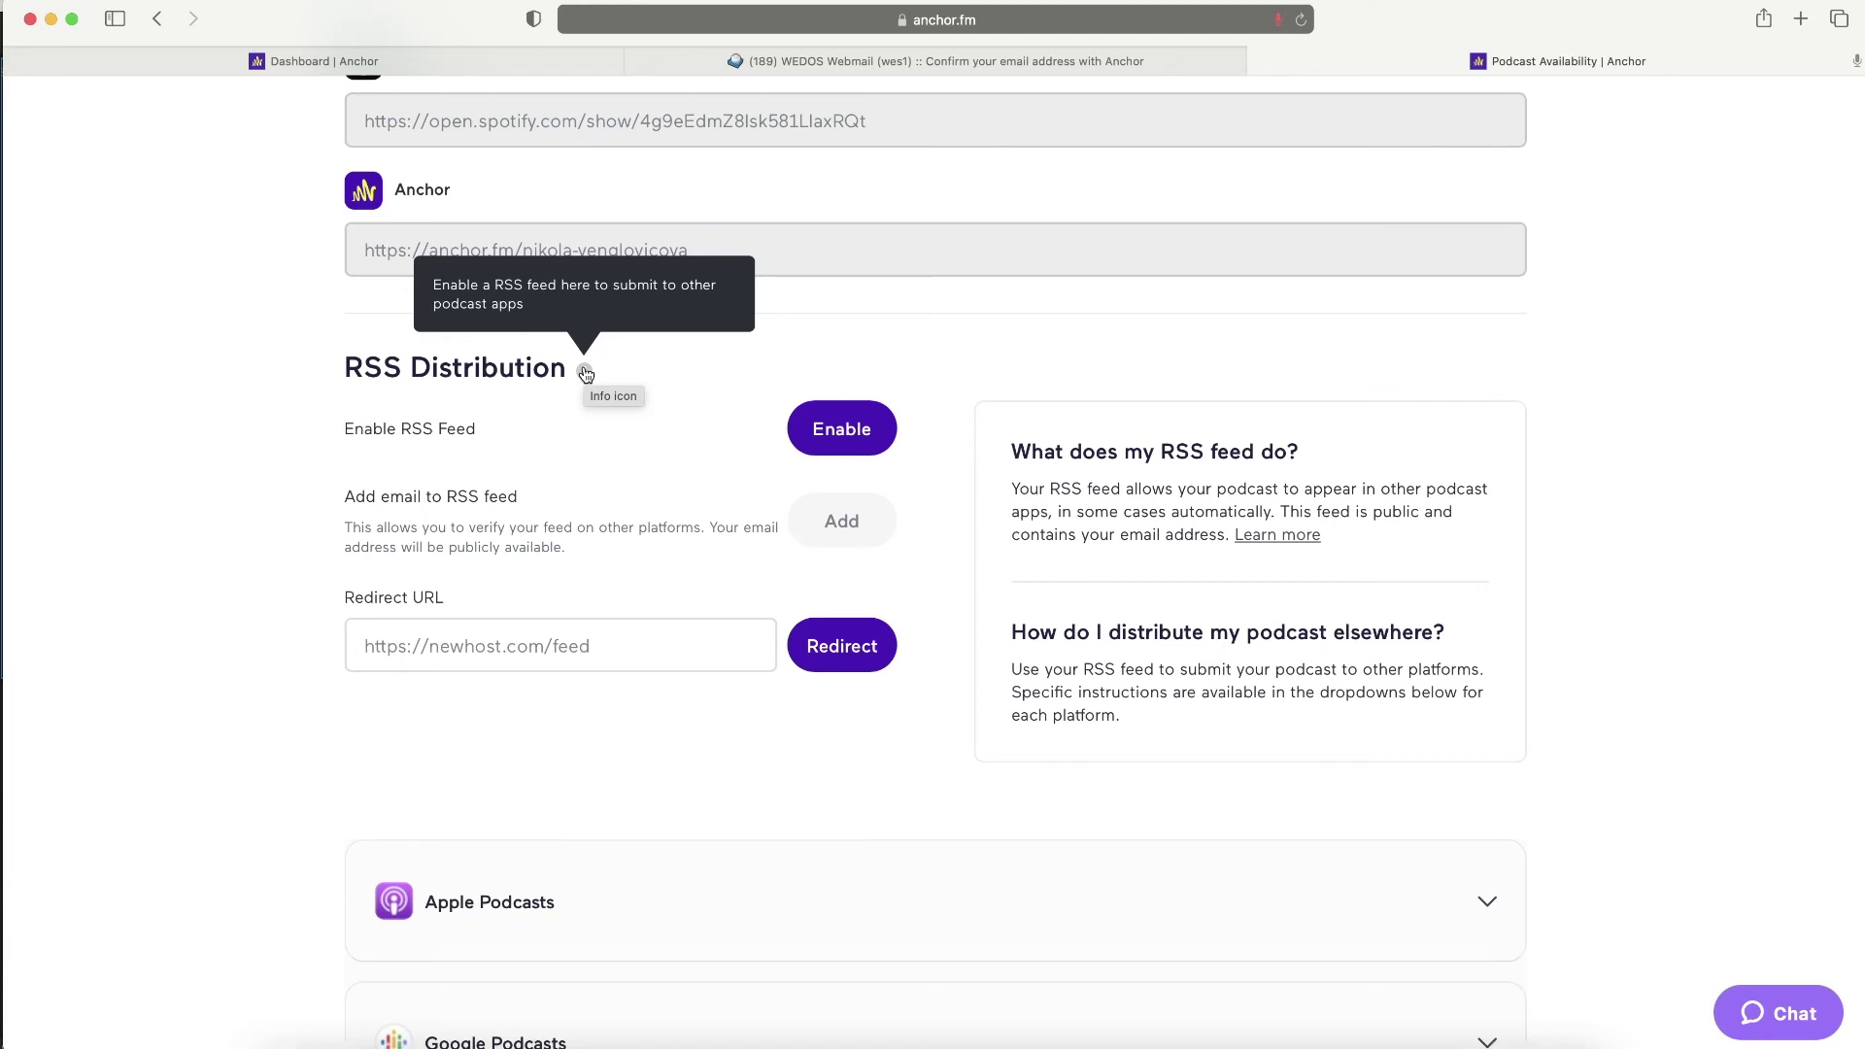
pyautogui.scroll(-2, 680, 359)
pyautogui.click(839, 321)
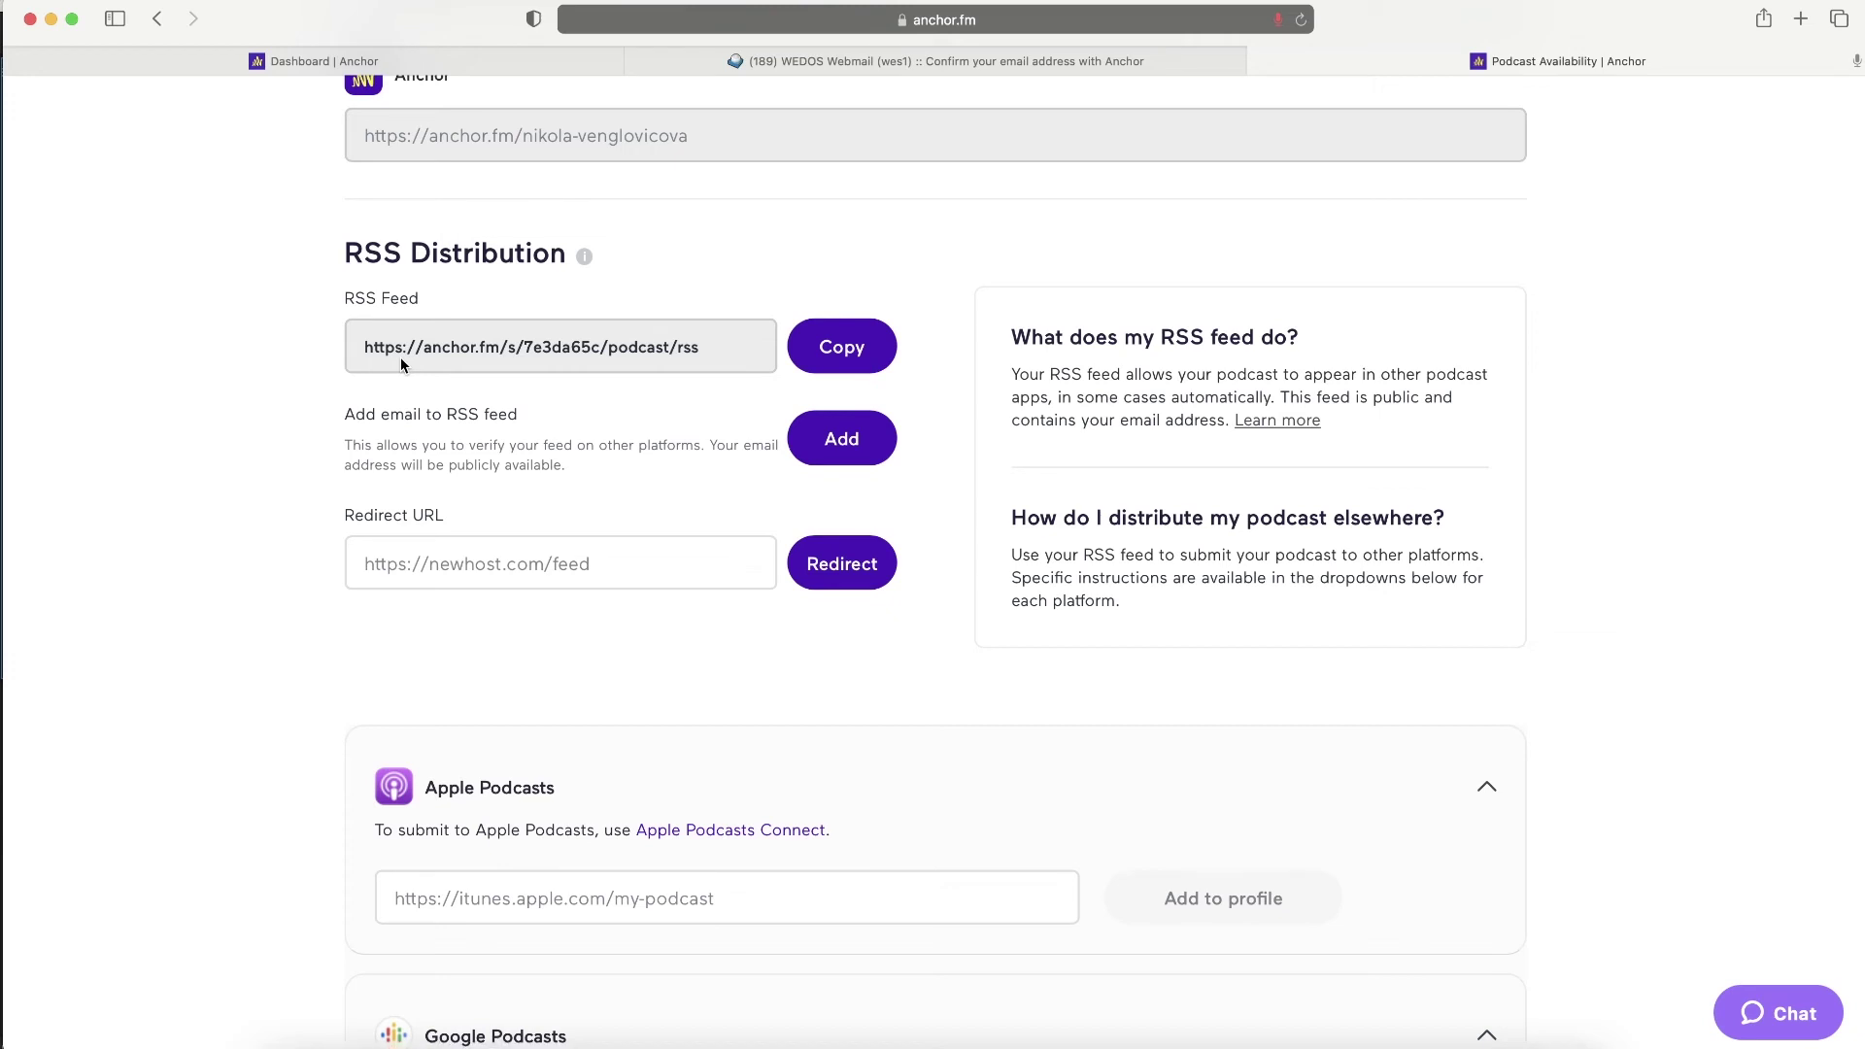
# - Expand the Overcast and Breaker sections and read through their submission instructions
pyautogui.scroll(-8, 266, 601)
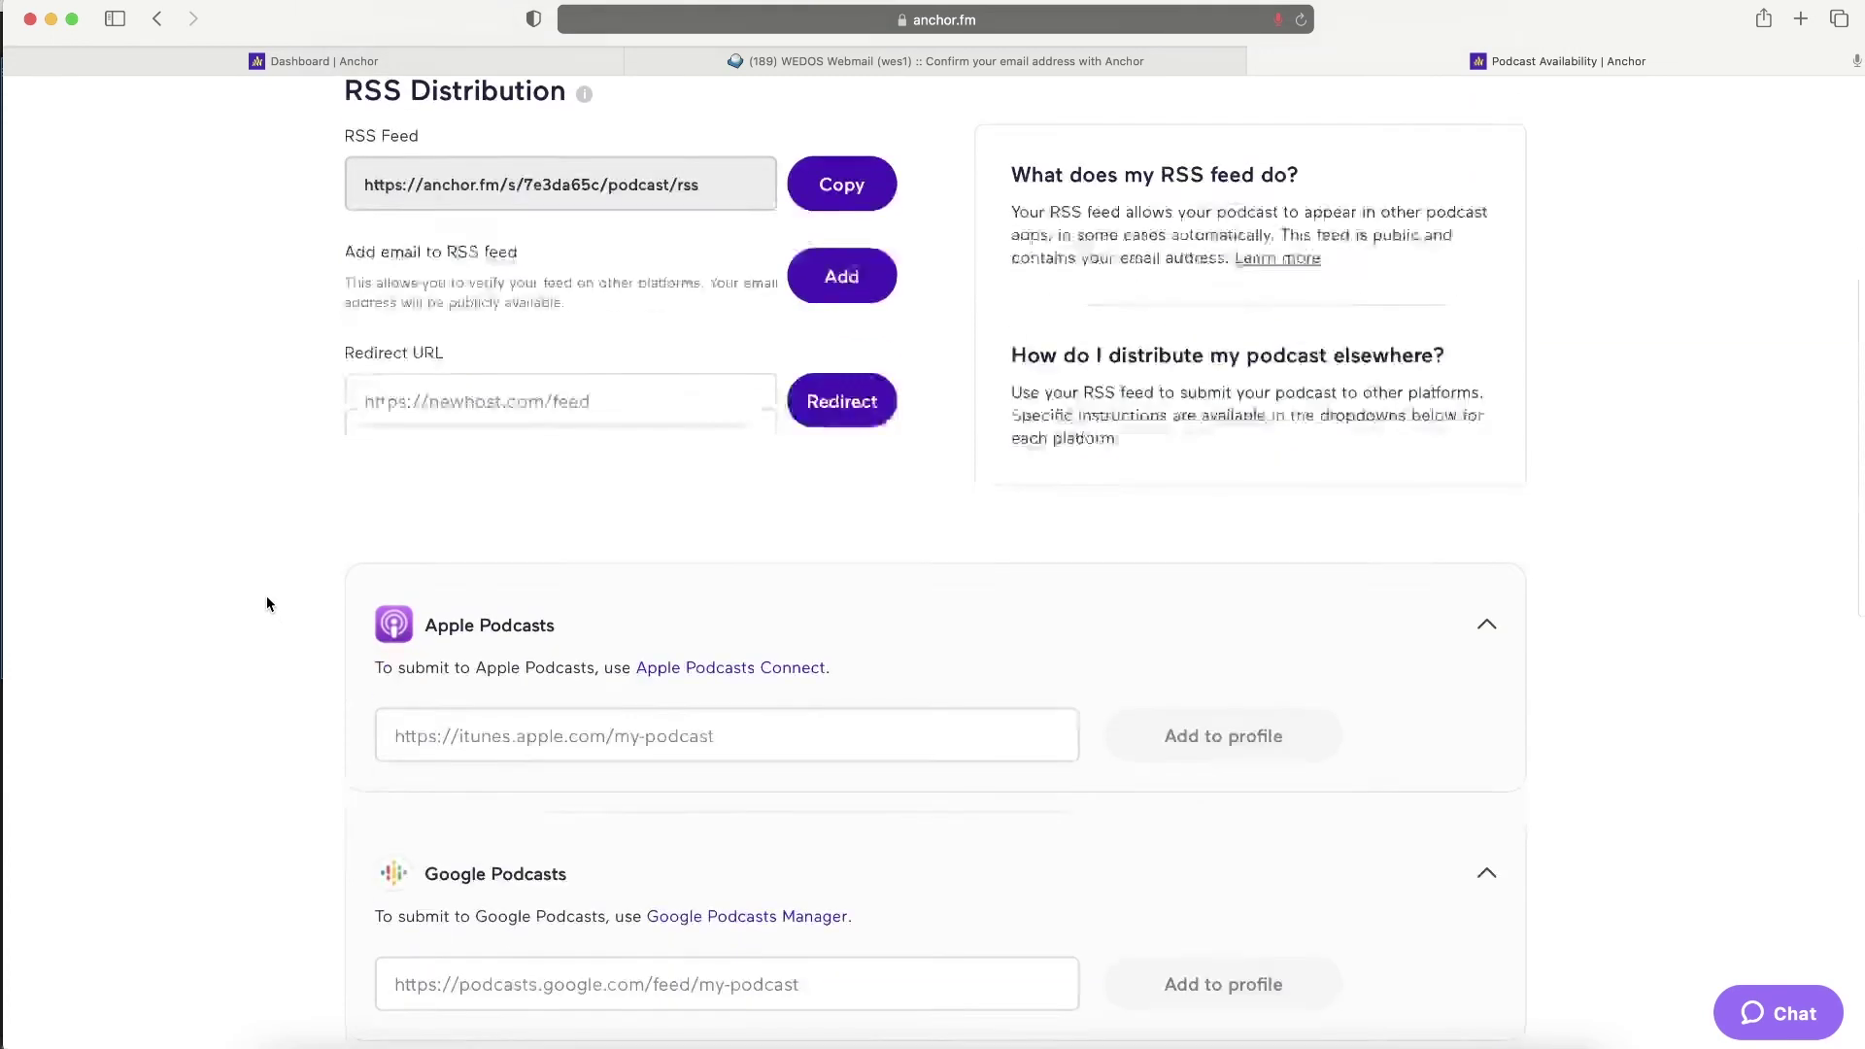
pyautogui.click(462, 497)
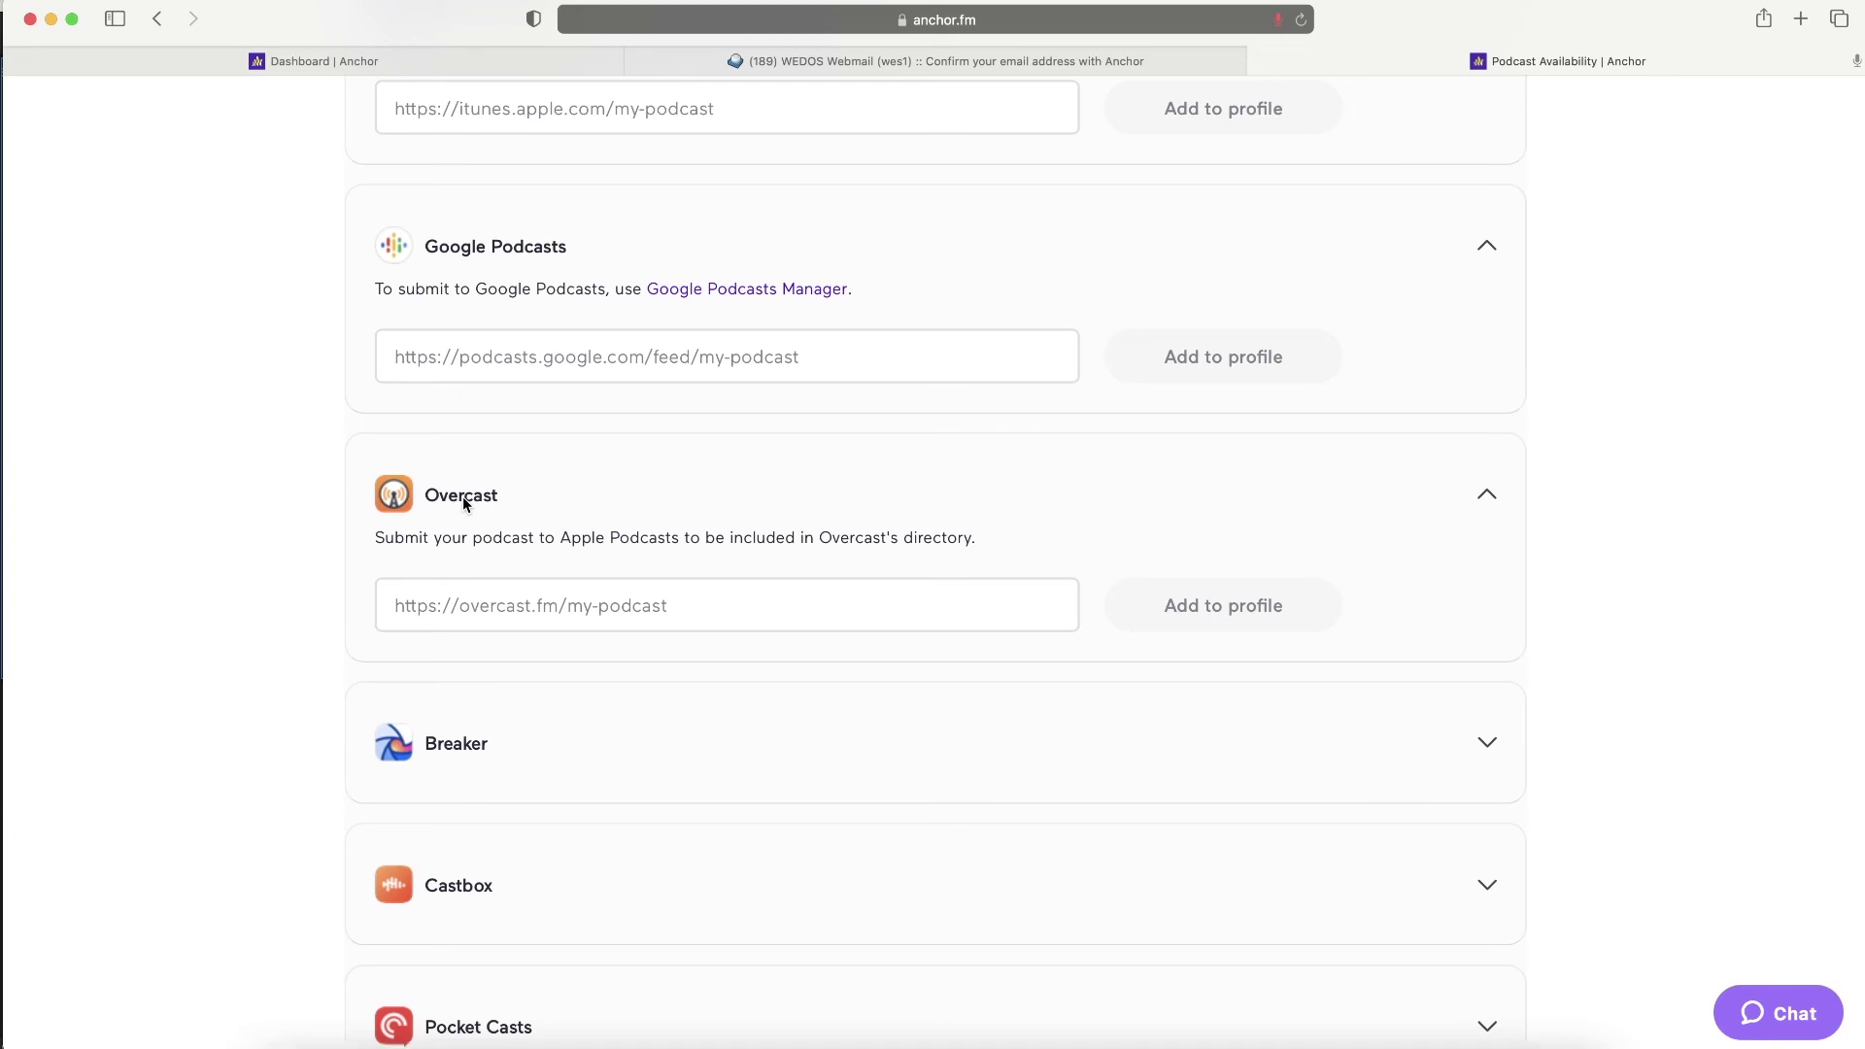
pyautogui.scroll(-2, 462, 497)
pyautogui.click(462, 560)
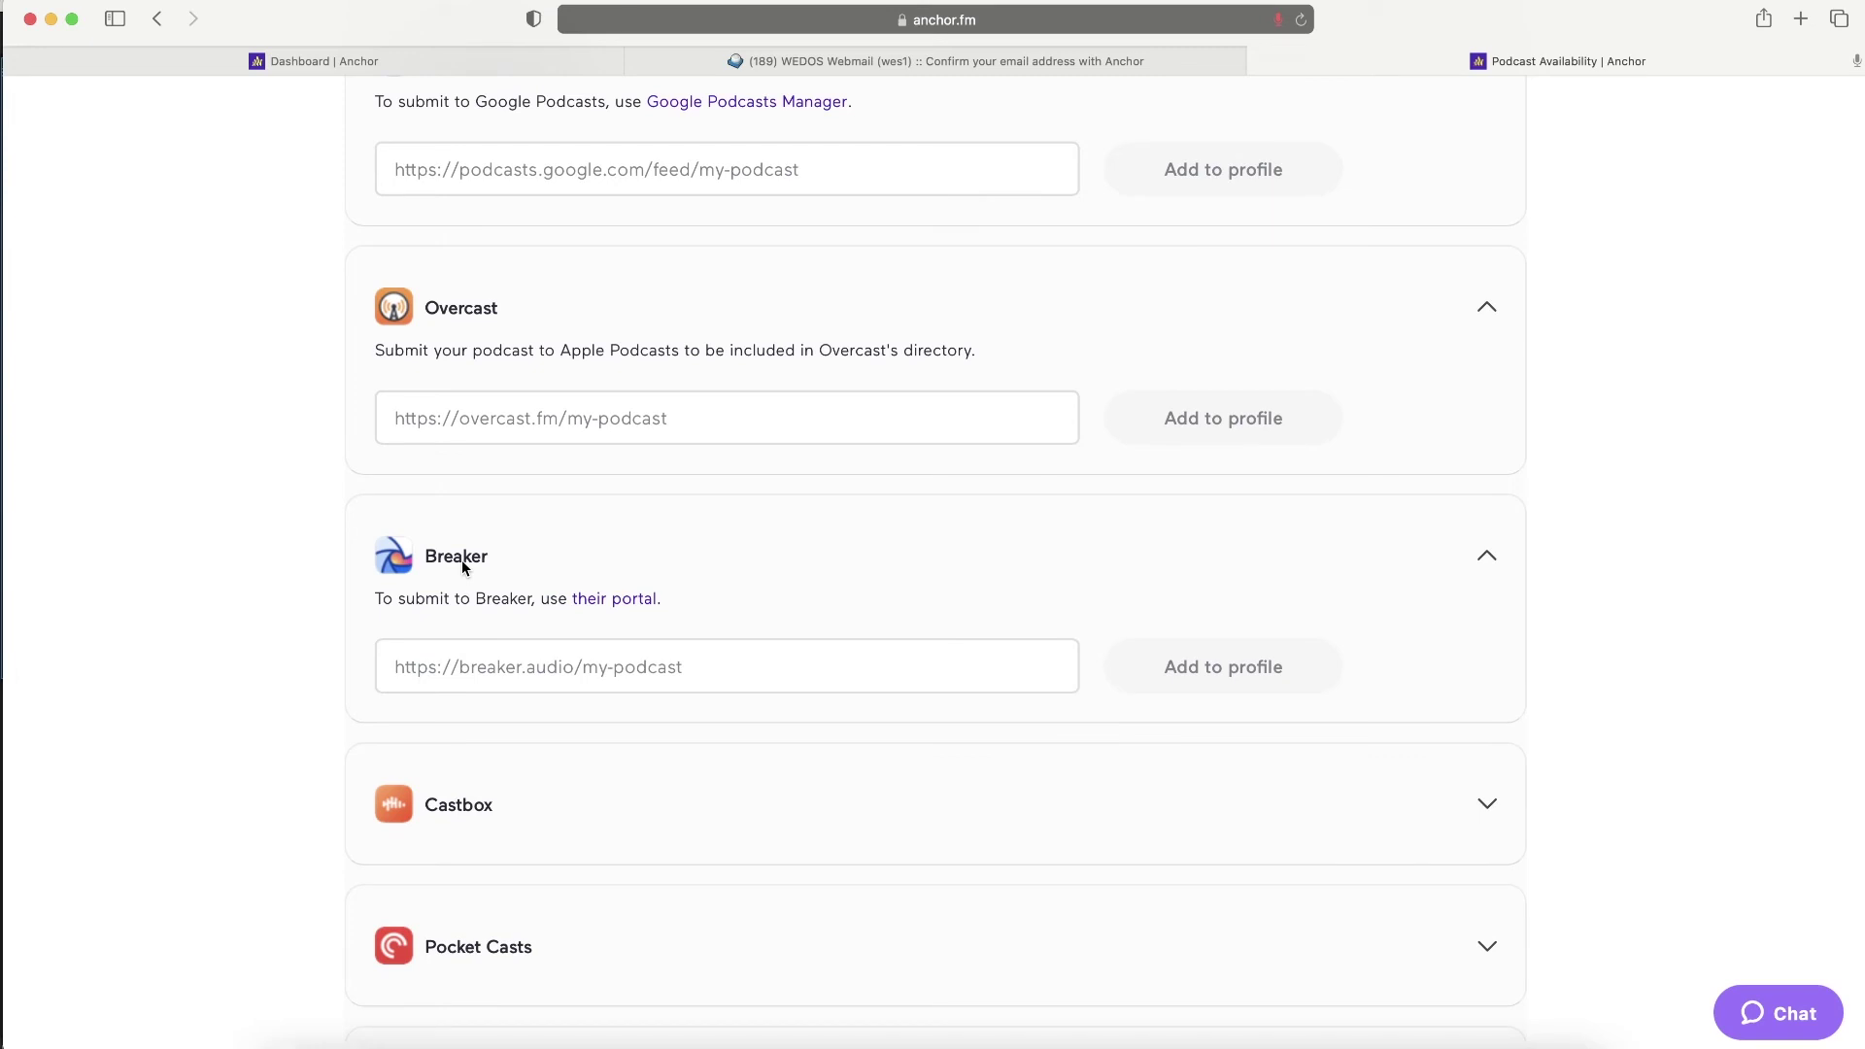
pyautogui.scroll(-2, 462, 562)
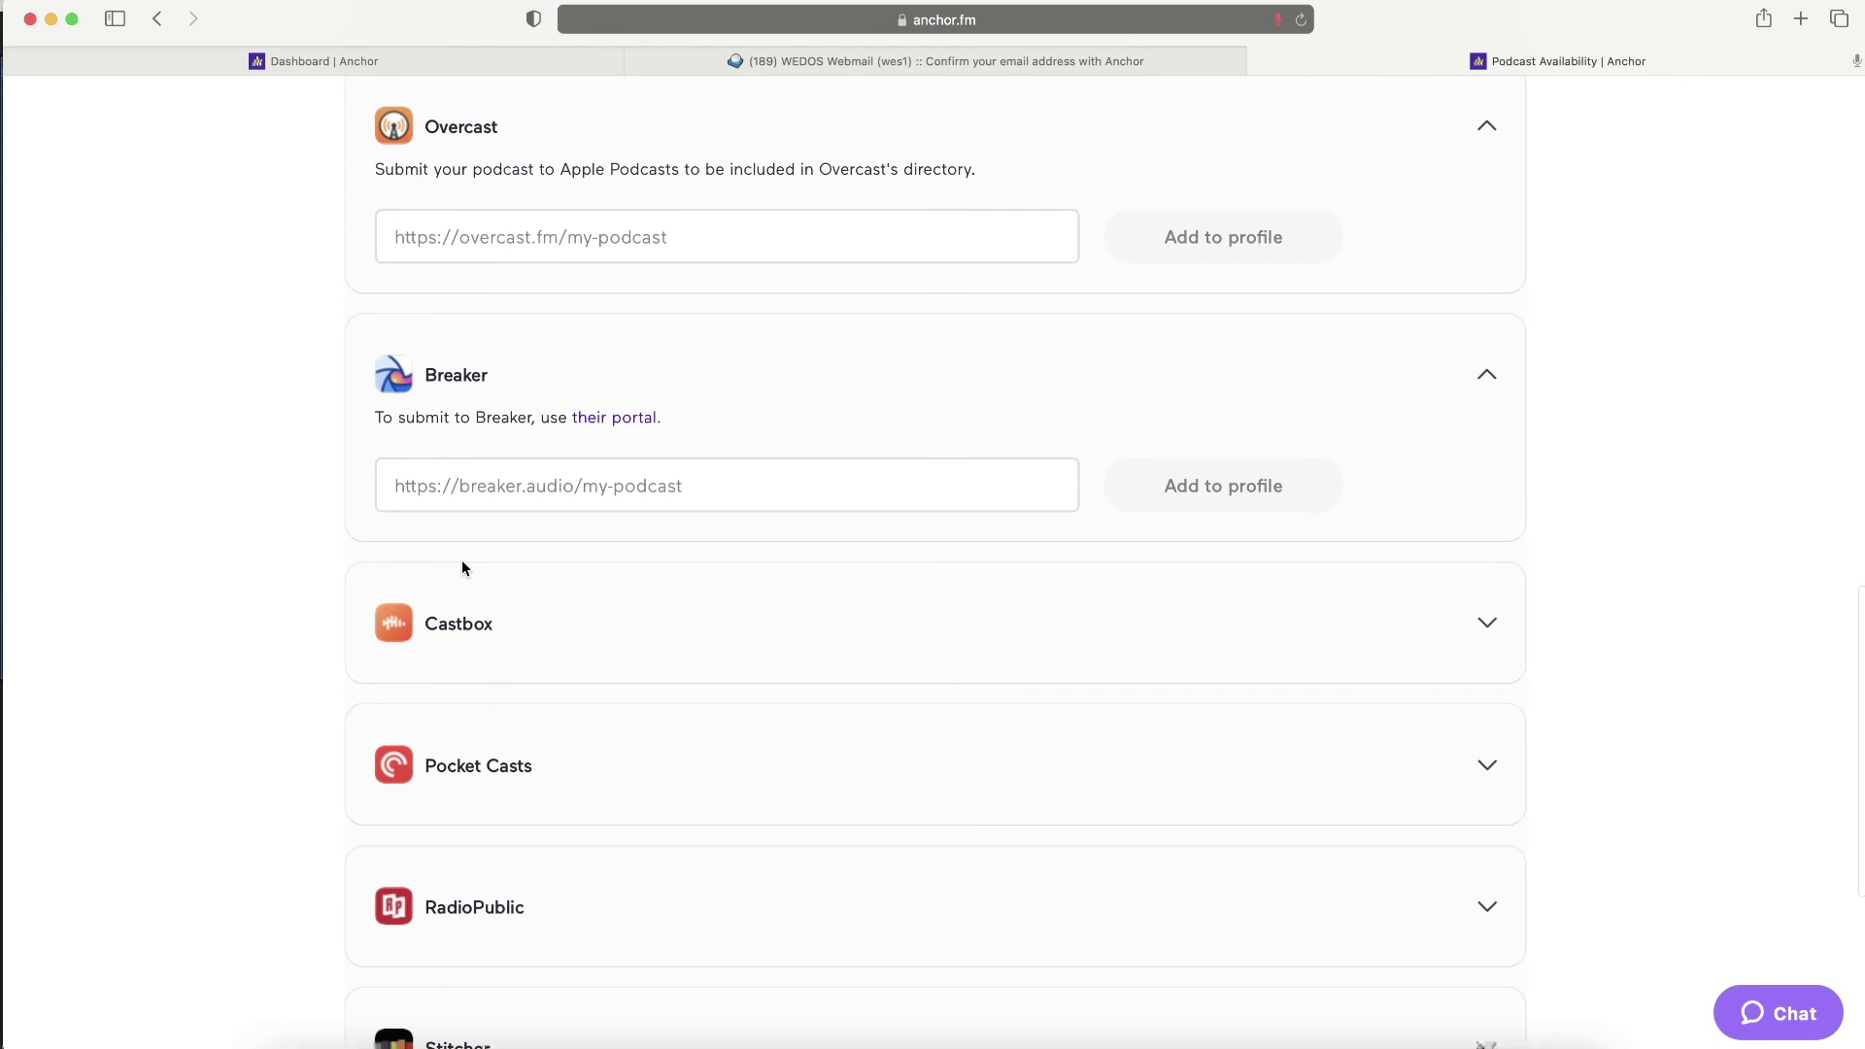
pyautogui.scroll(-3, 462, 564)
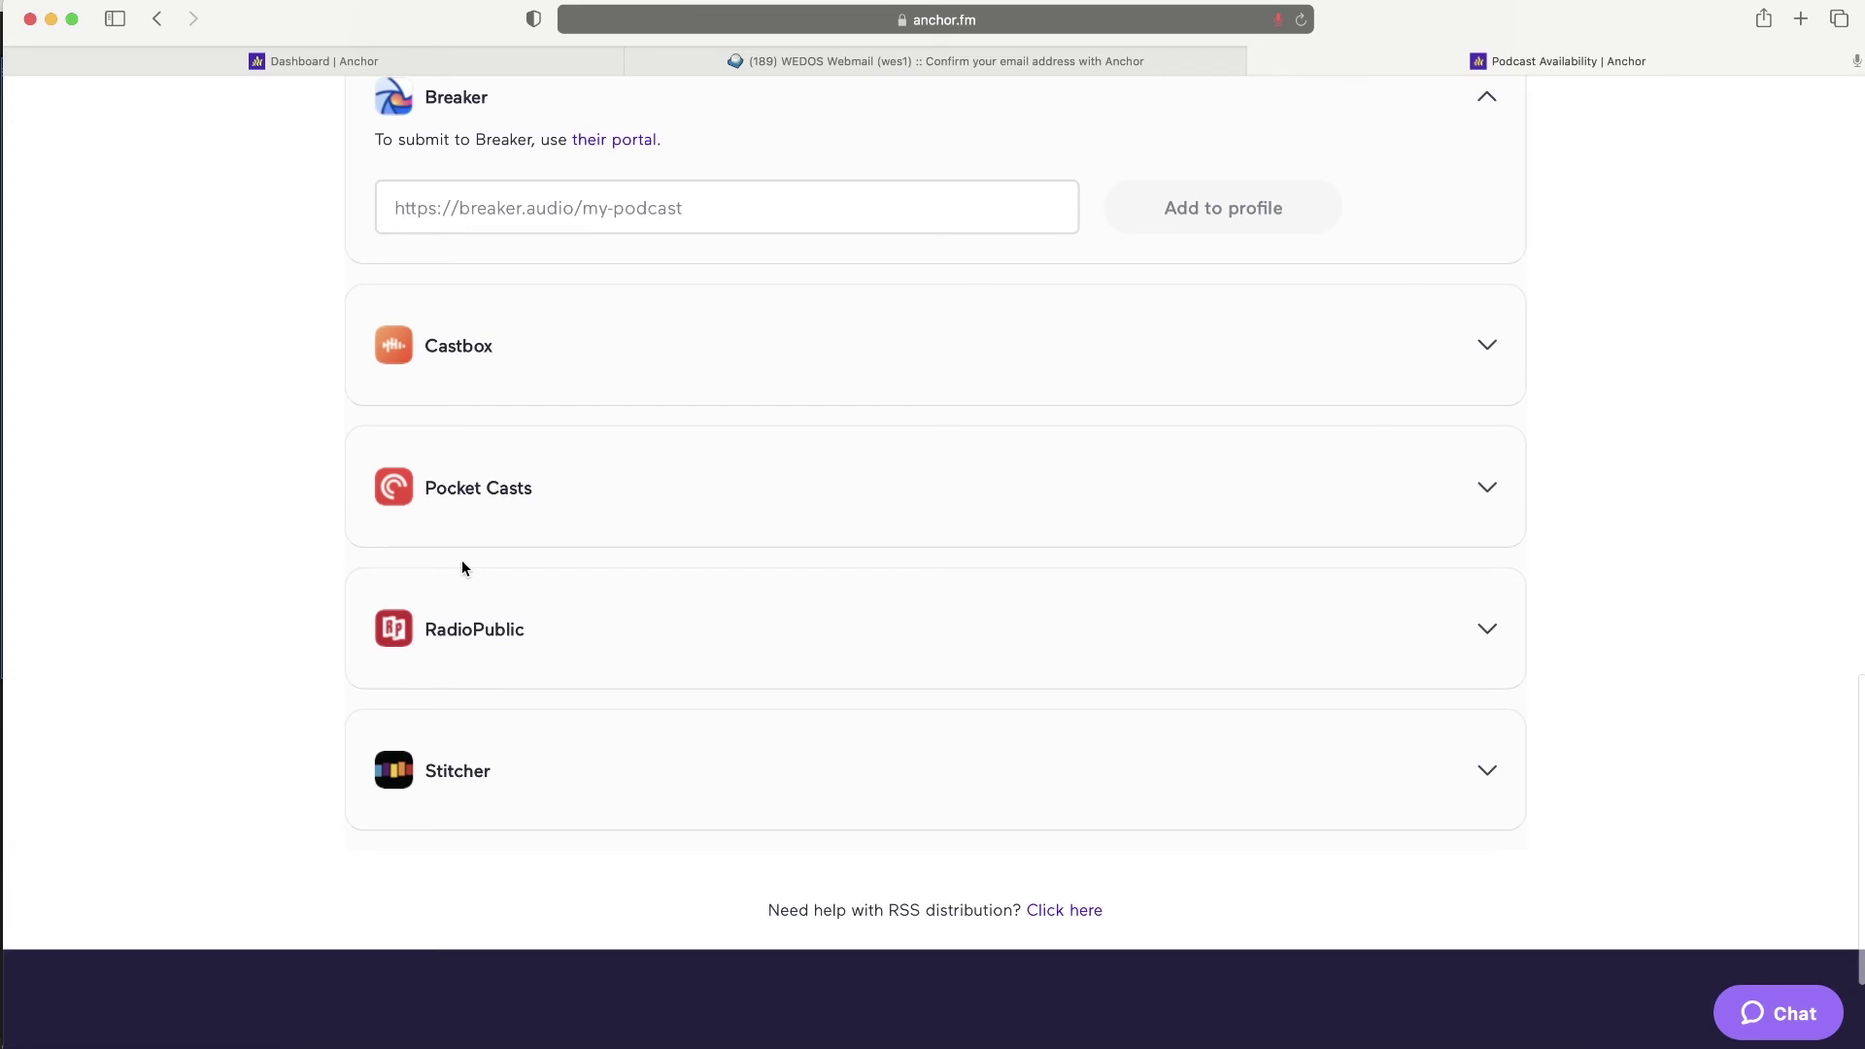
# - Try paid subscriptions under Money, dismiss the two-episode minimum notice, then start a new episode
pyautogui.scroll(15, 462, 560)
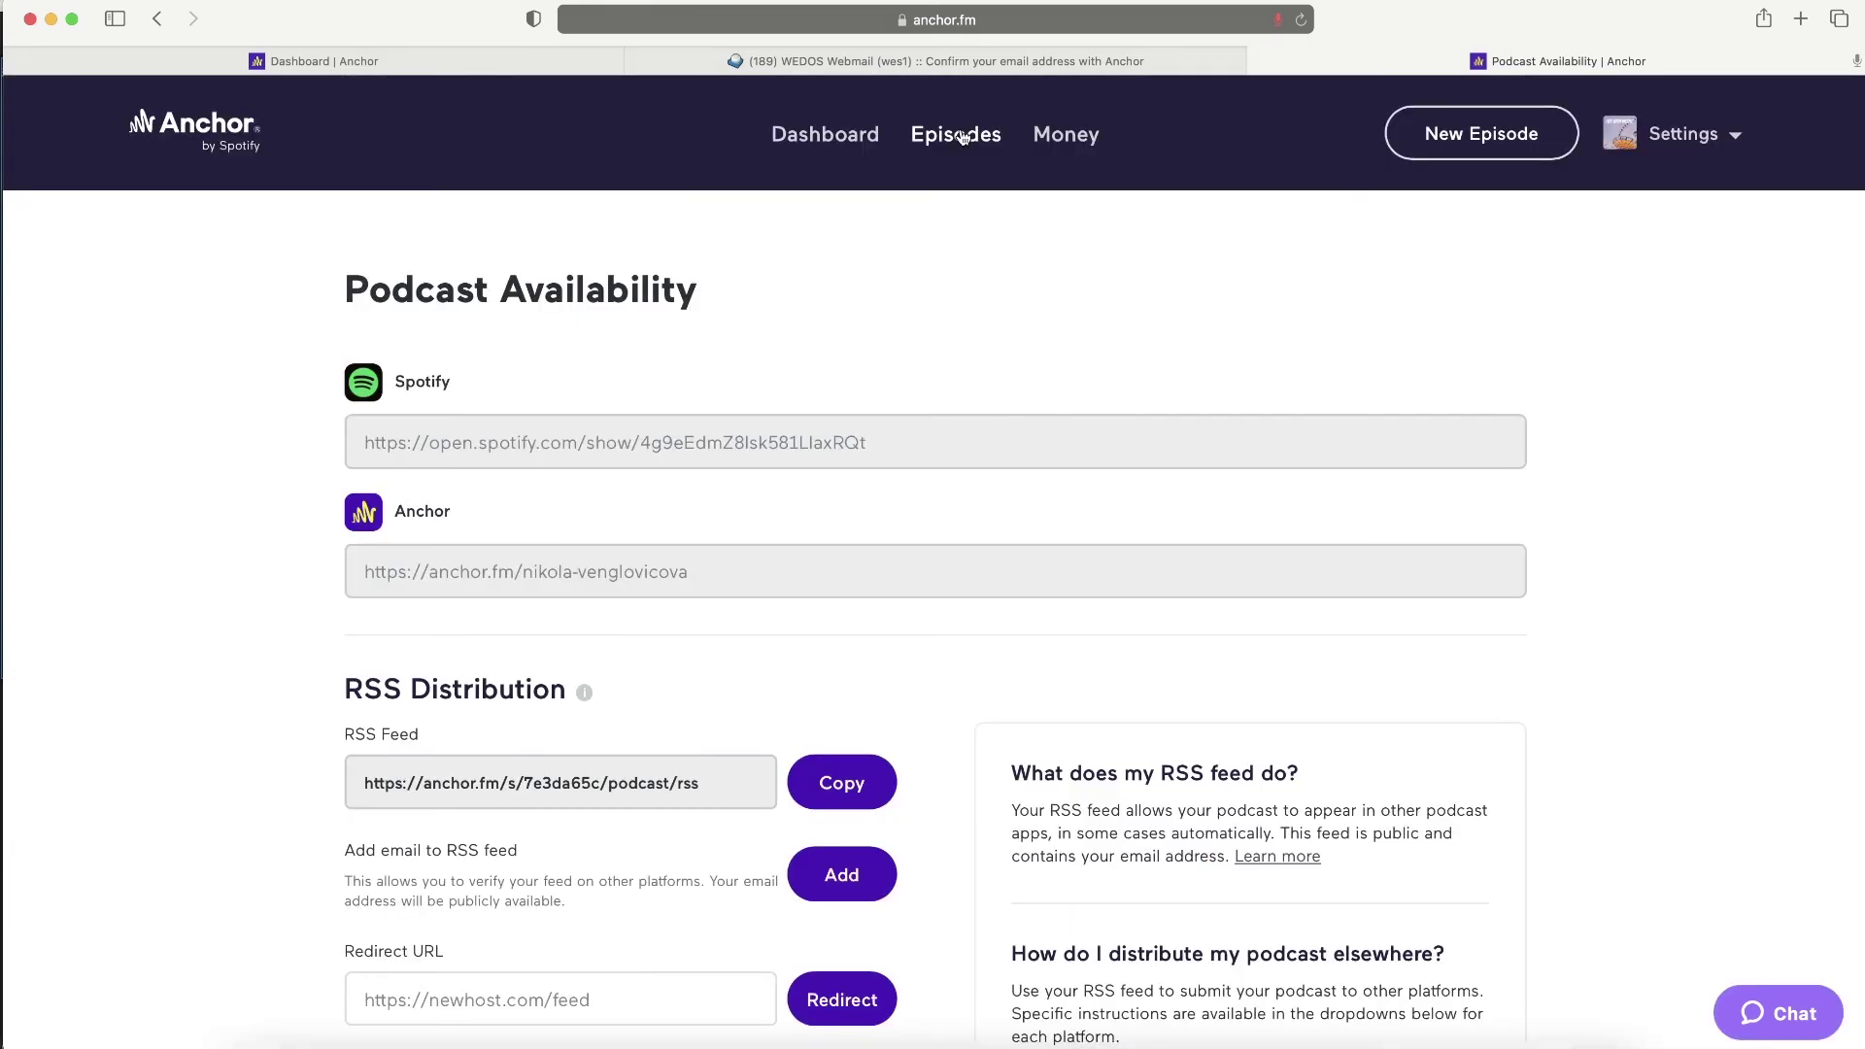
pyautogui.click(1065, 135)
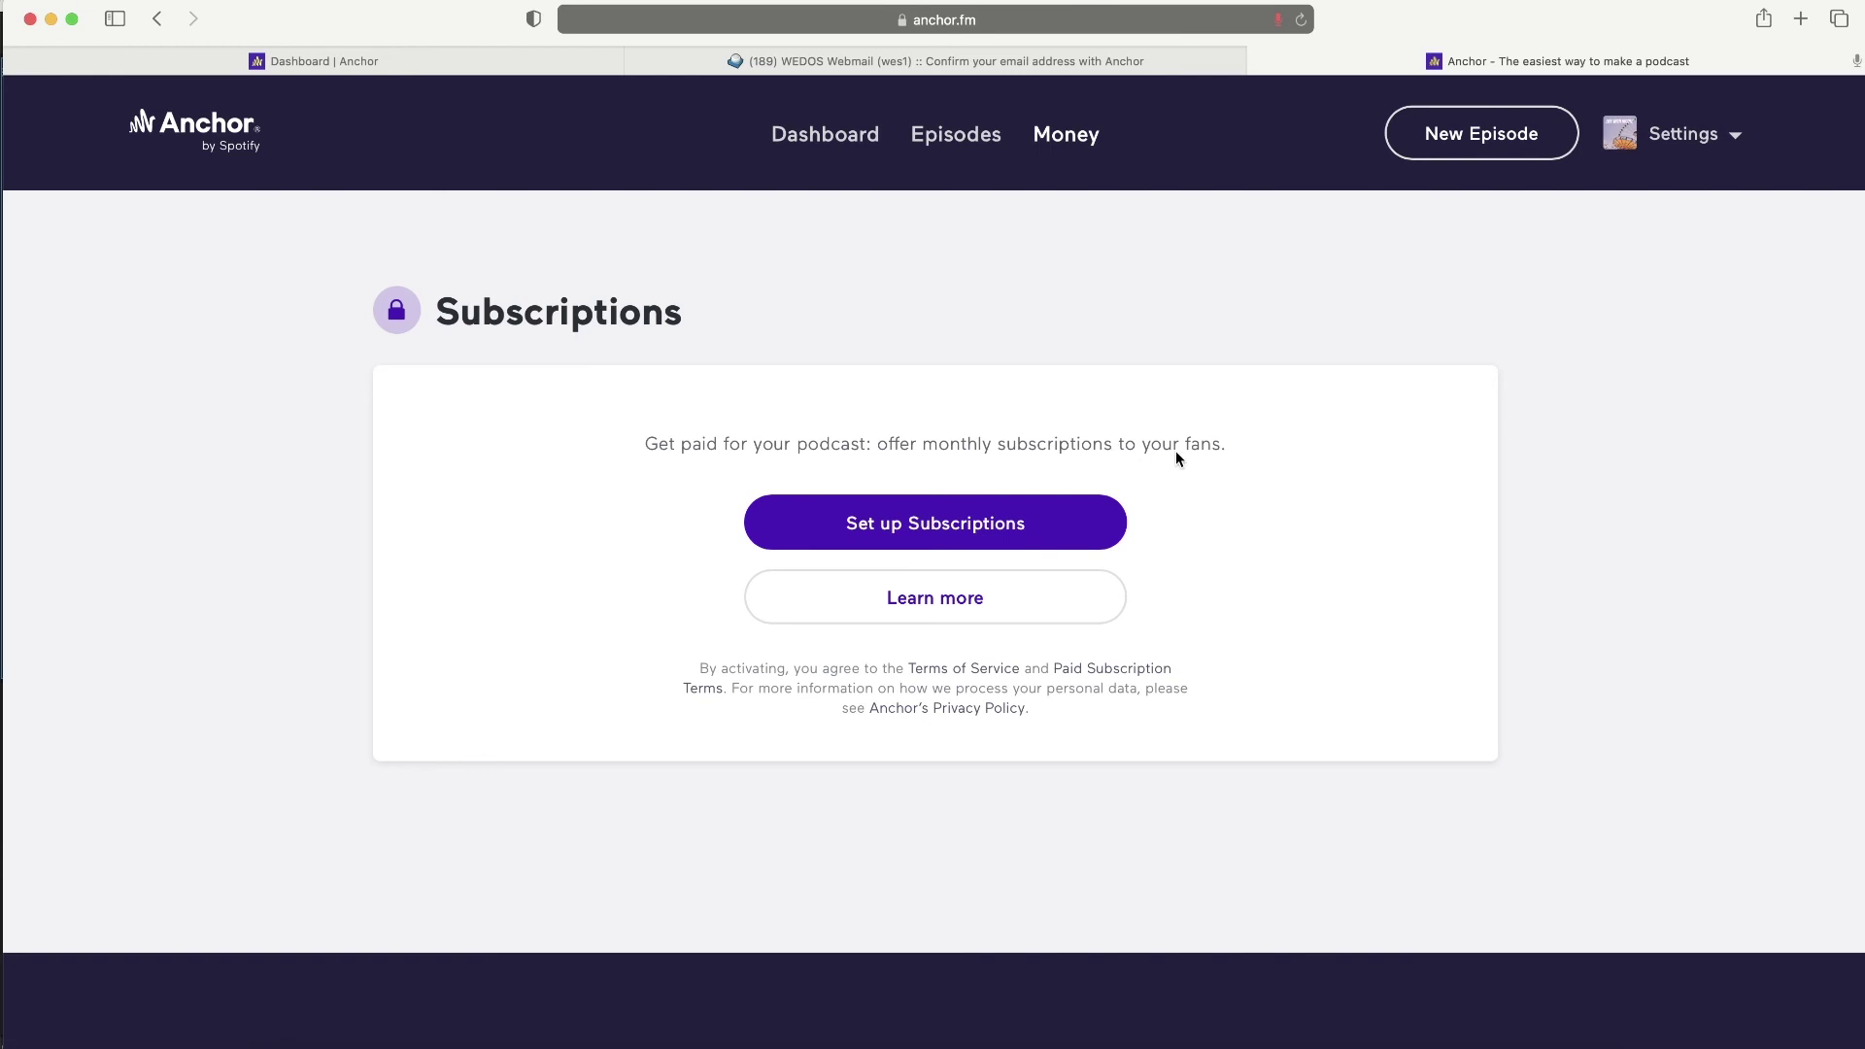
pyautogui.click(967, 542)
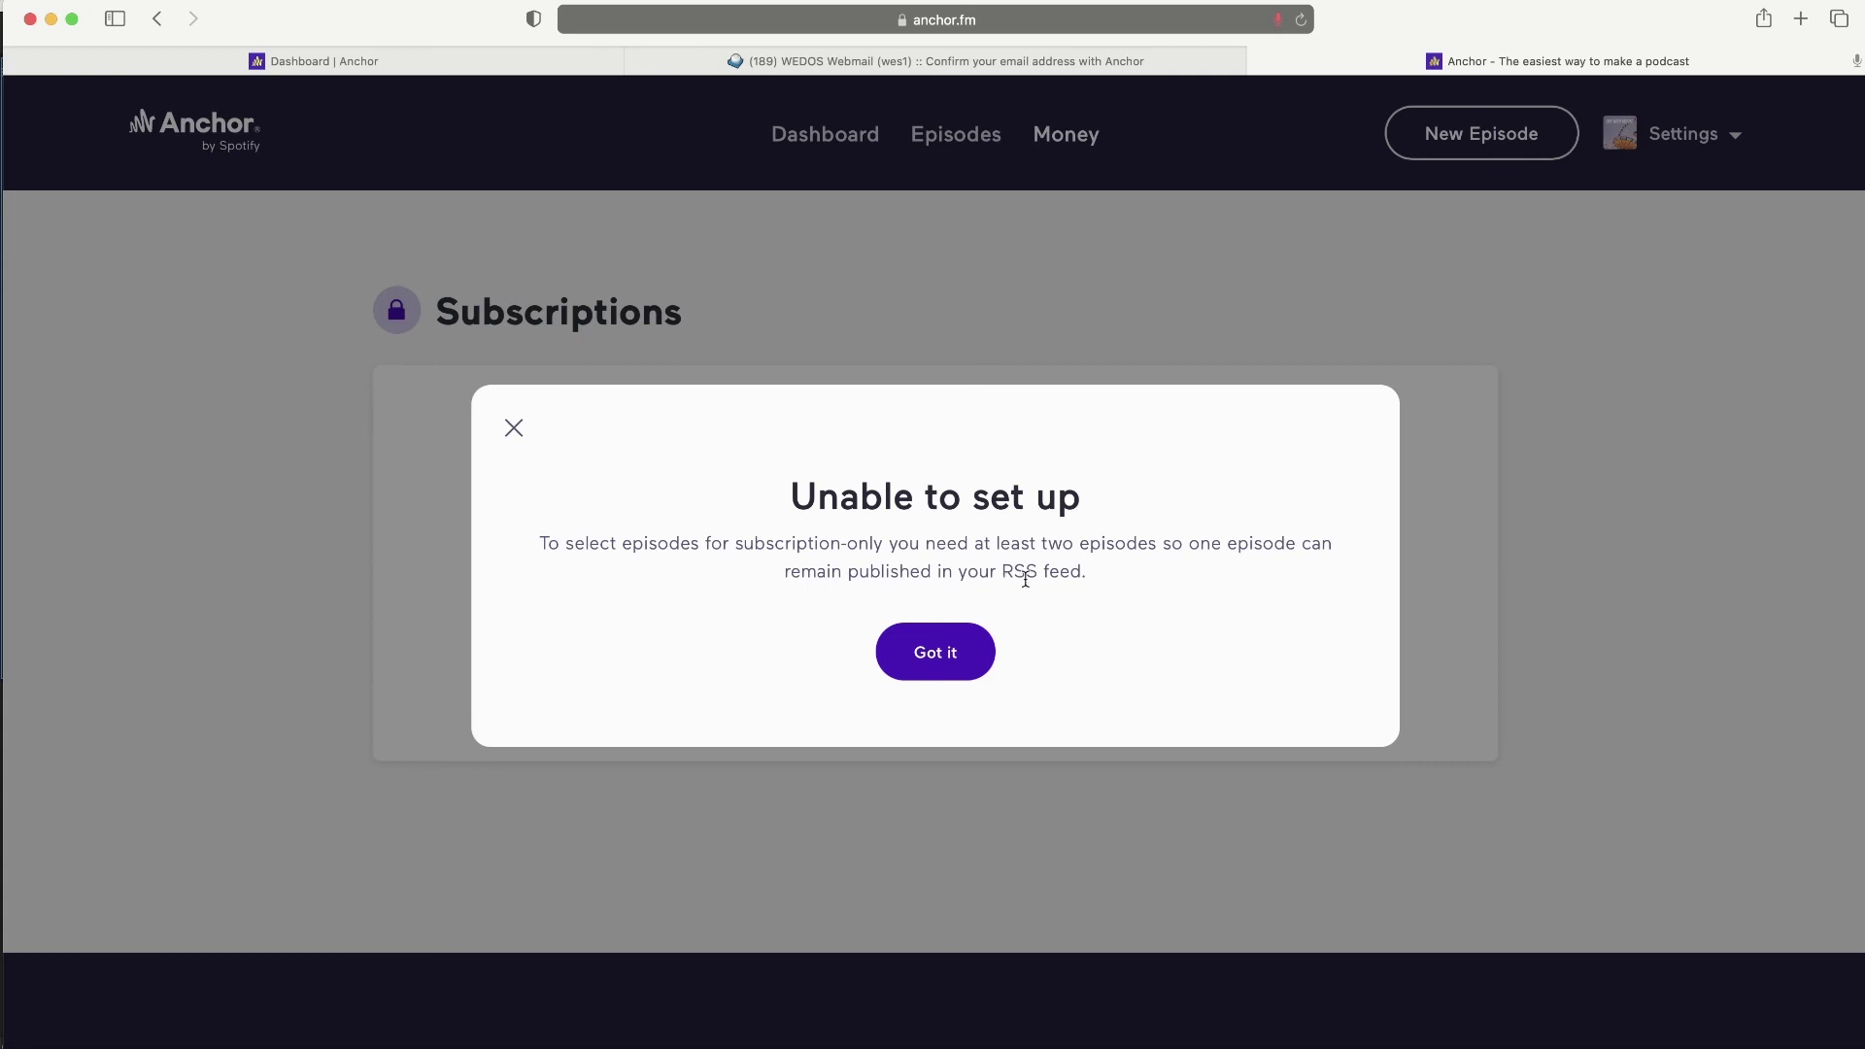
pyautogui.click(924, 654)
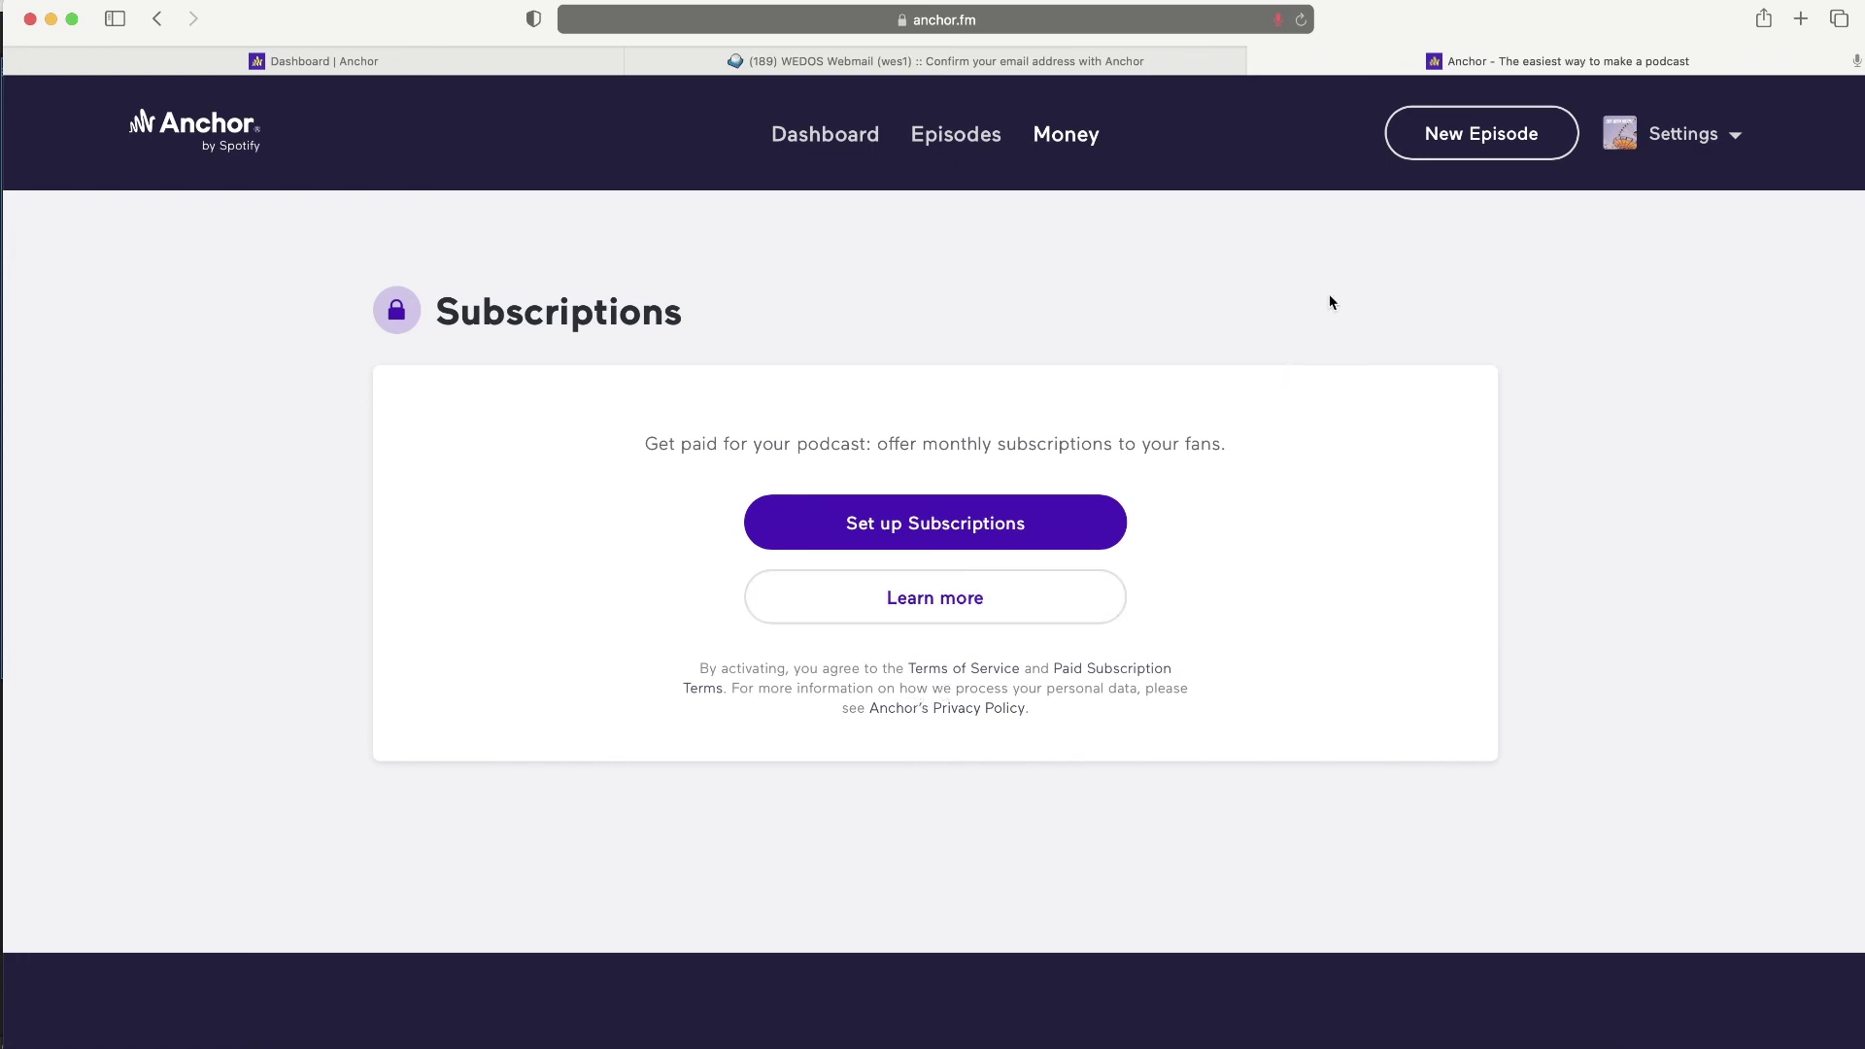
pyautogui.click(1424, 137)
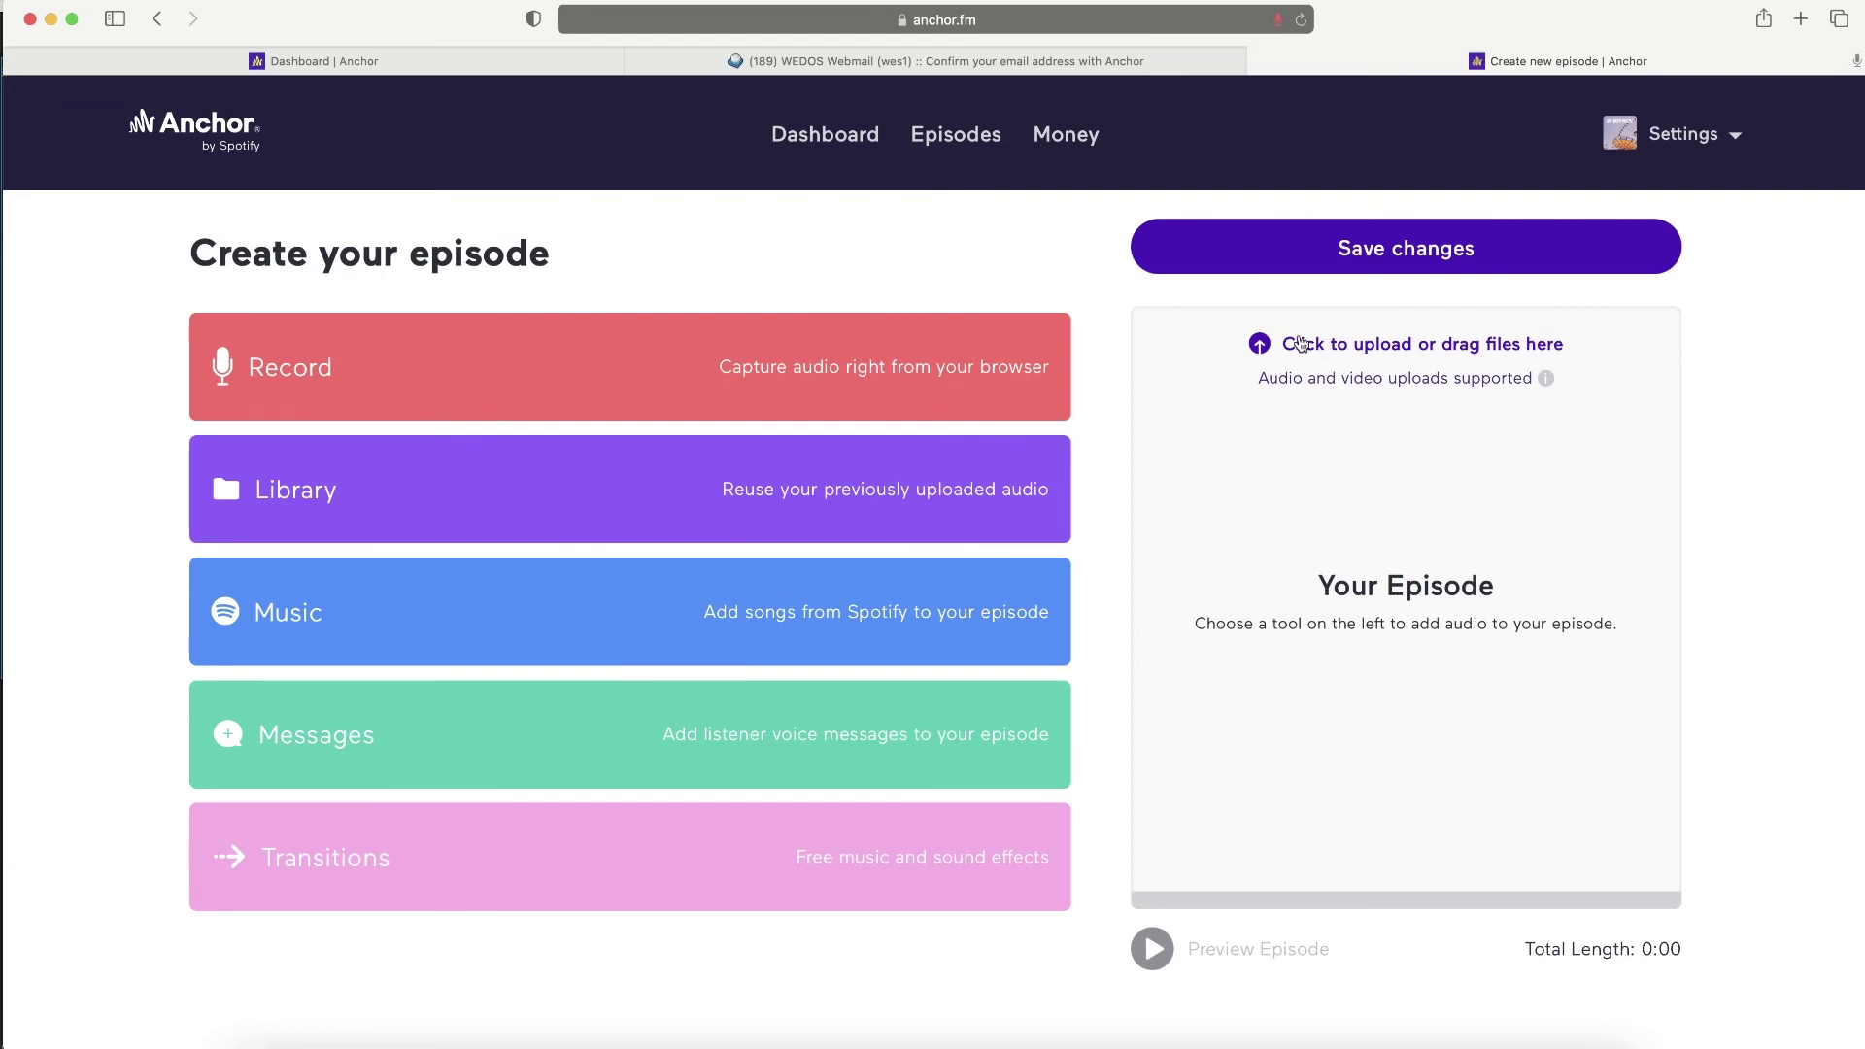
# - Upload the 'Happy intro and ending recording' audio file and check the track's options
pyautogui.click(1509, 346)
pyautogui.doubleClick(562, 655)
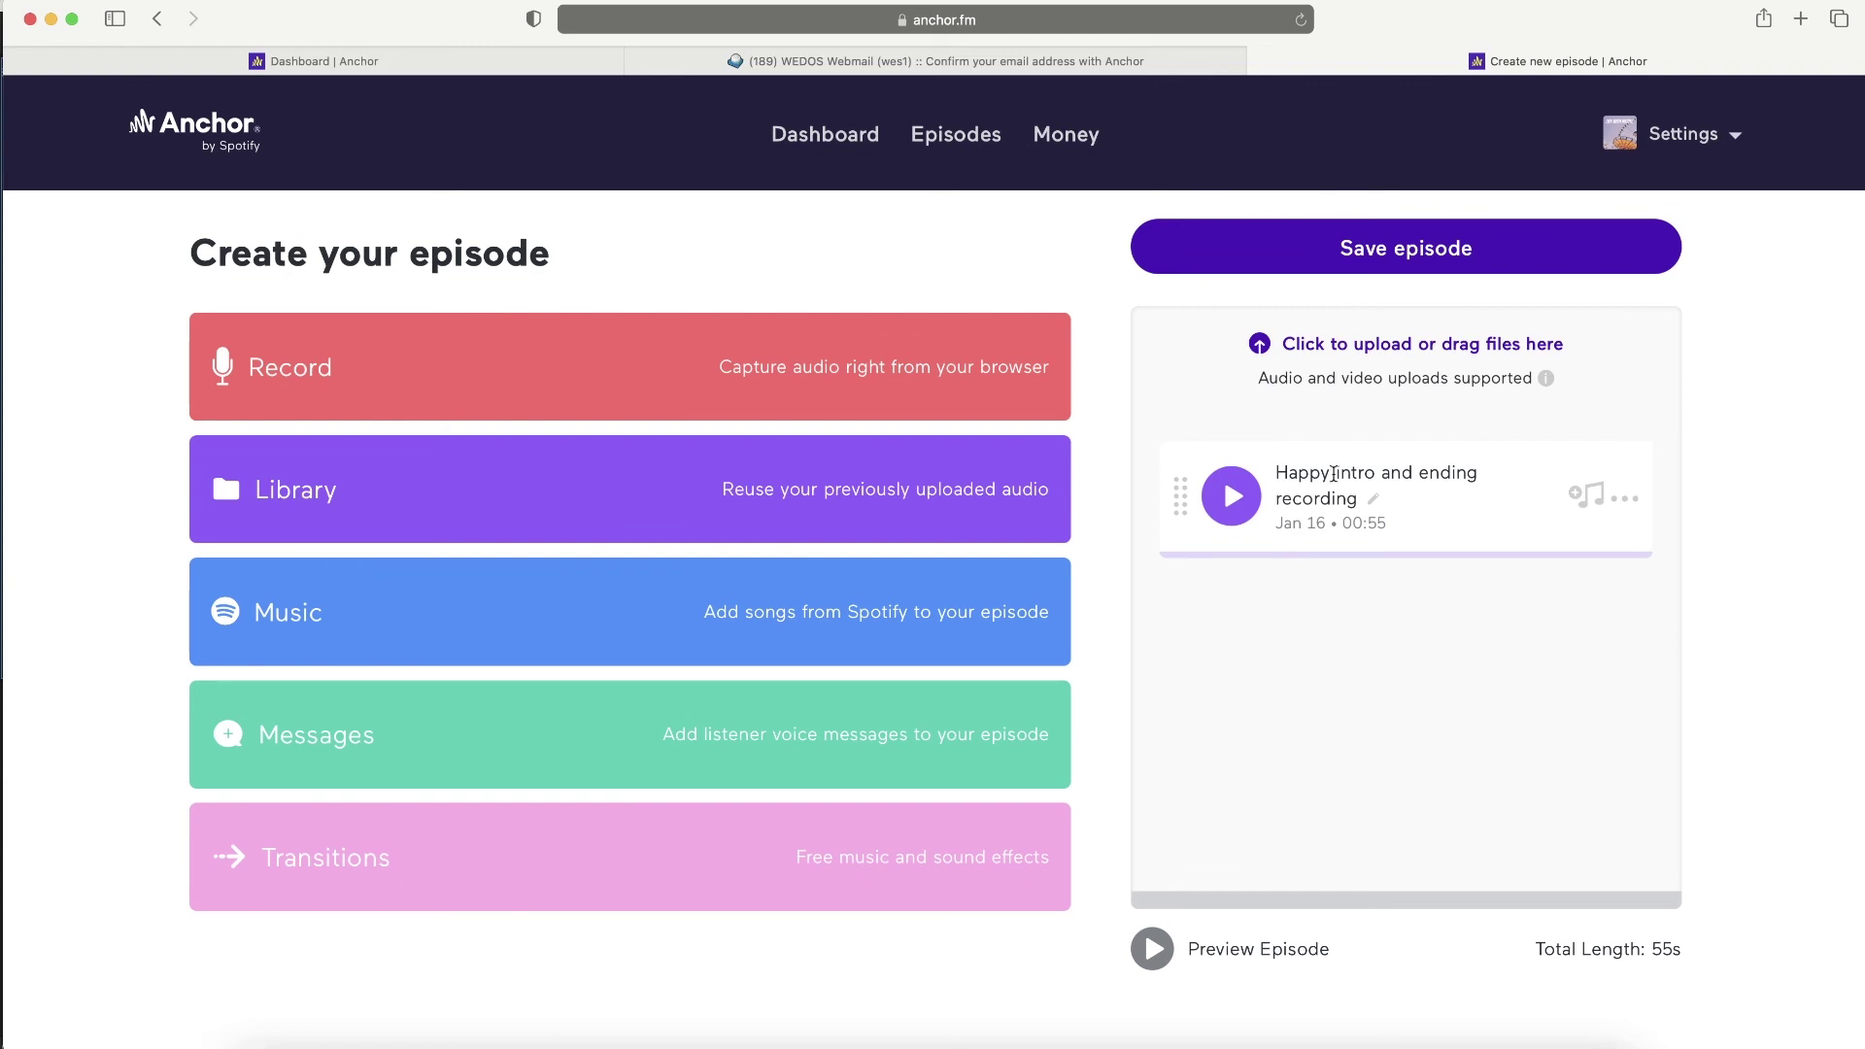
pyautogui.click(1625, 499)
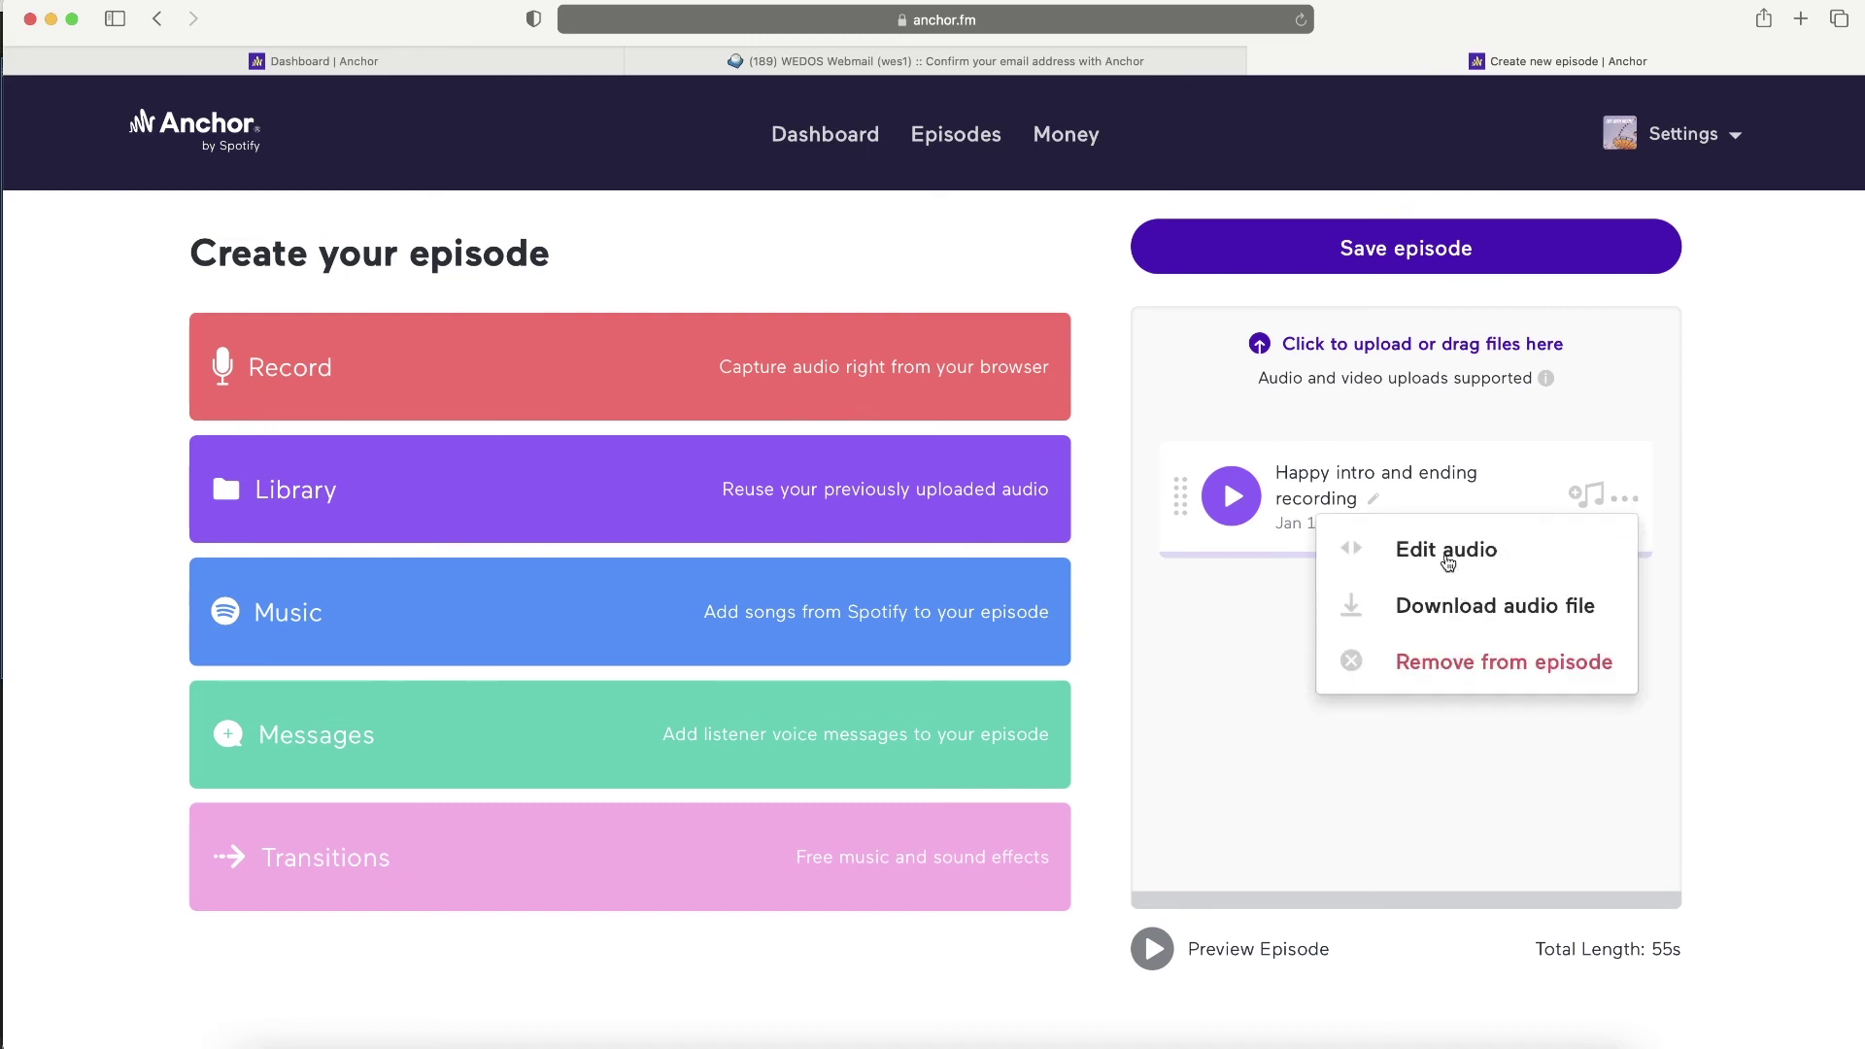
pyautogui.click(1263, 608)
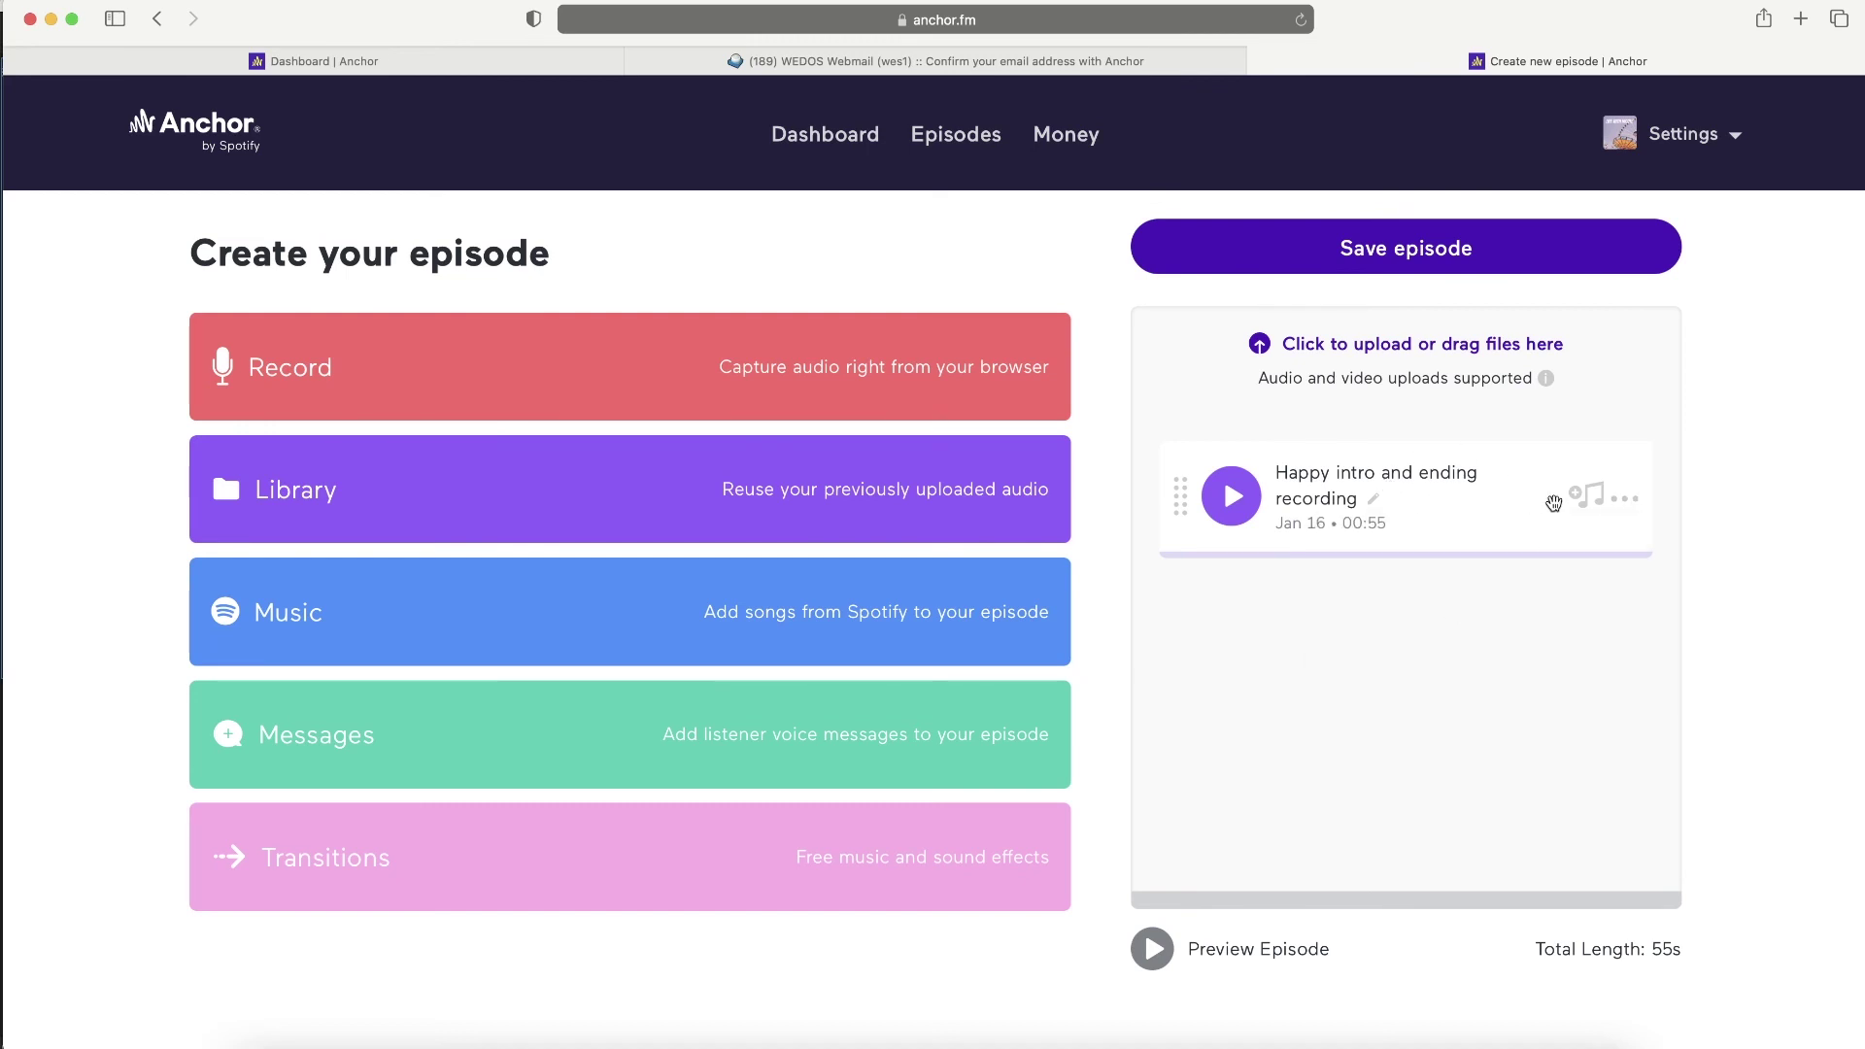
# - Browse the audio Library, then save the 55-second episode to reach its options
pyautogui.click(316, 509)
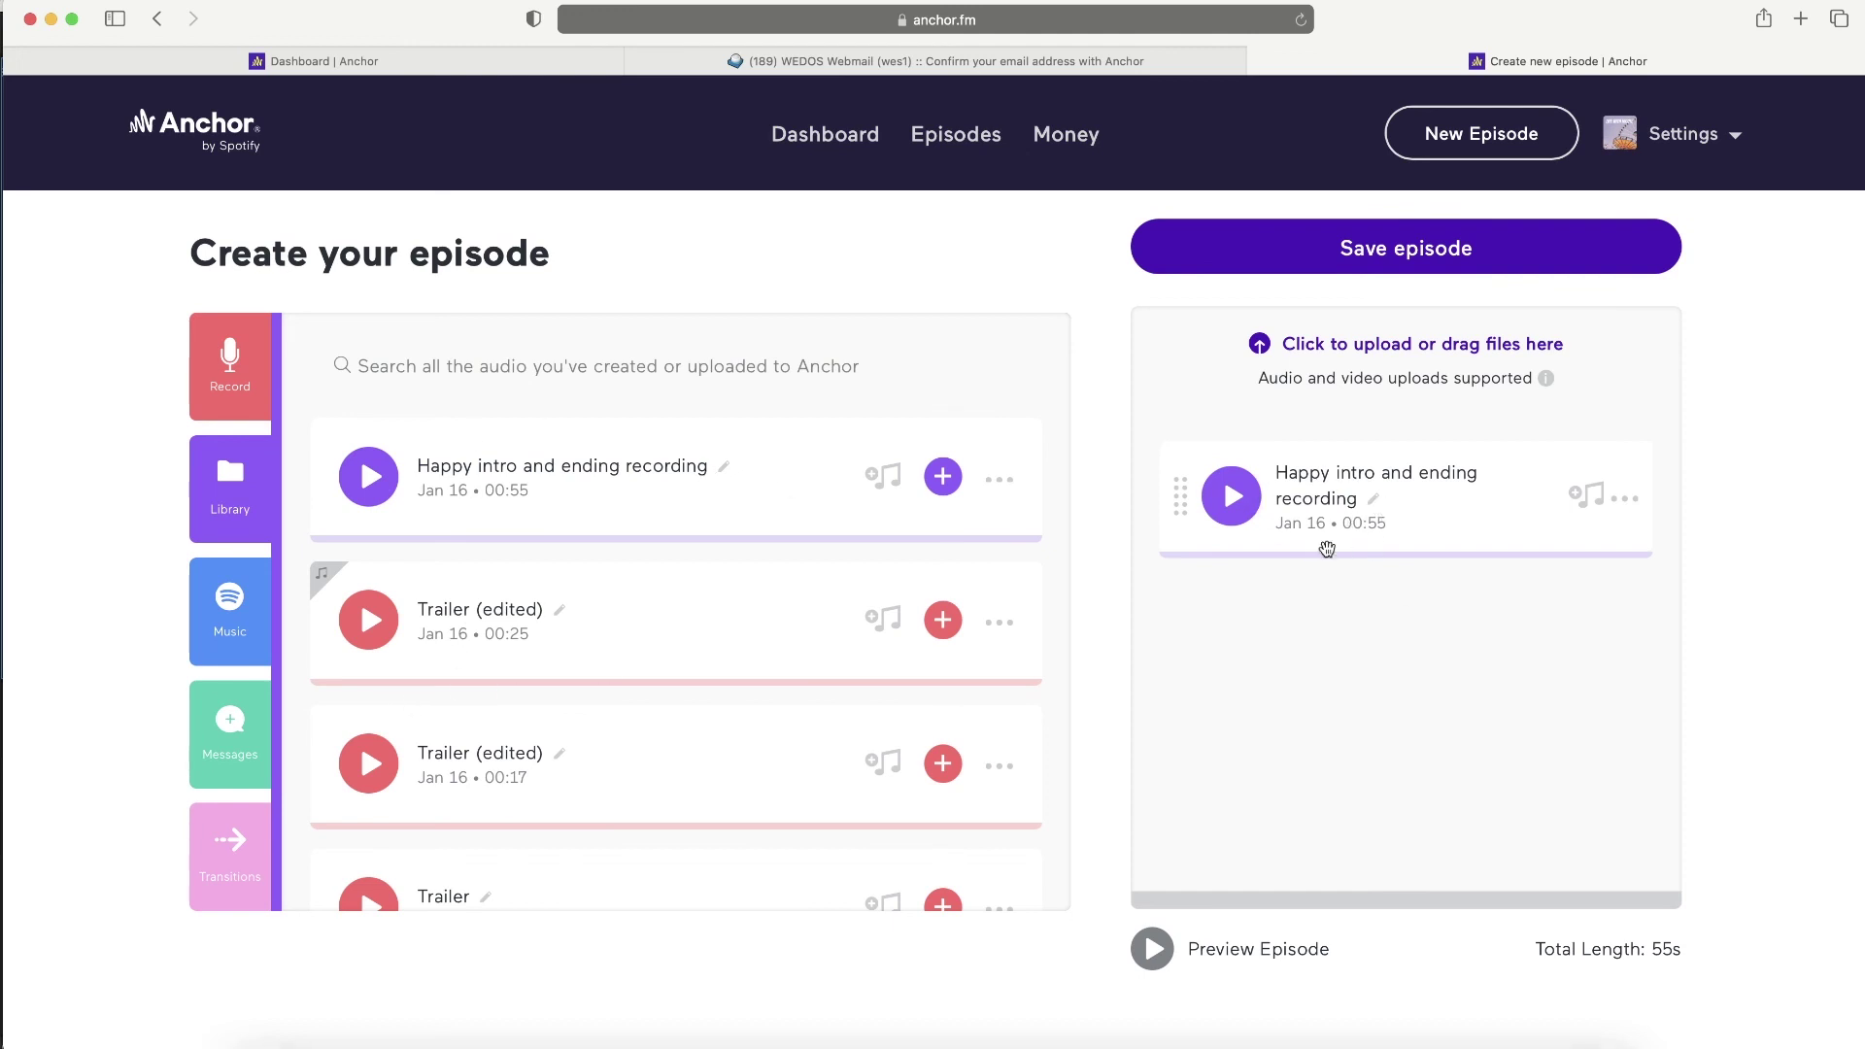
pyautogui.click(1372, 249)
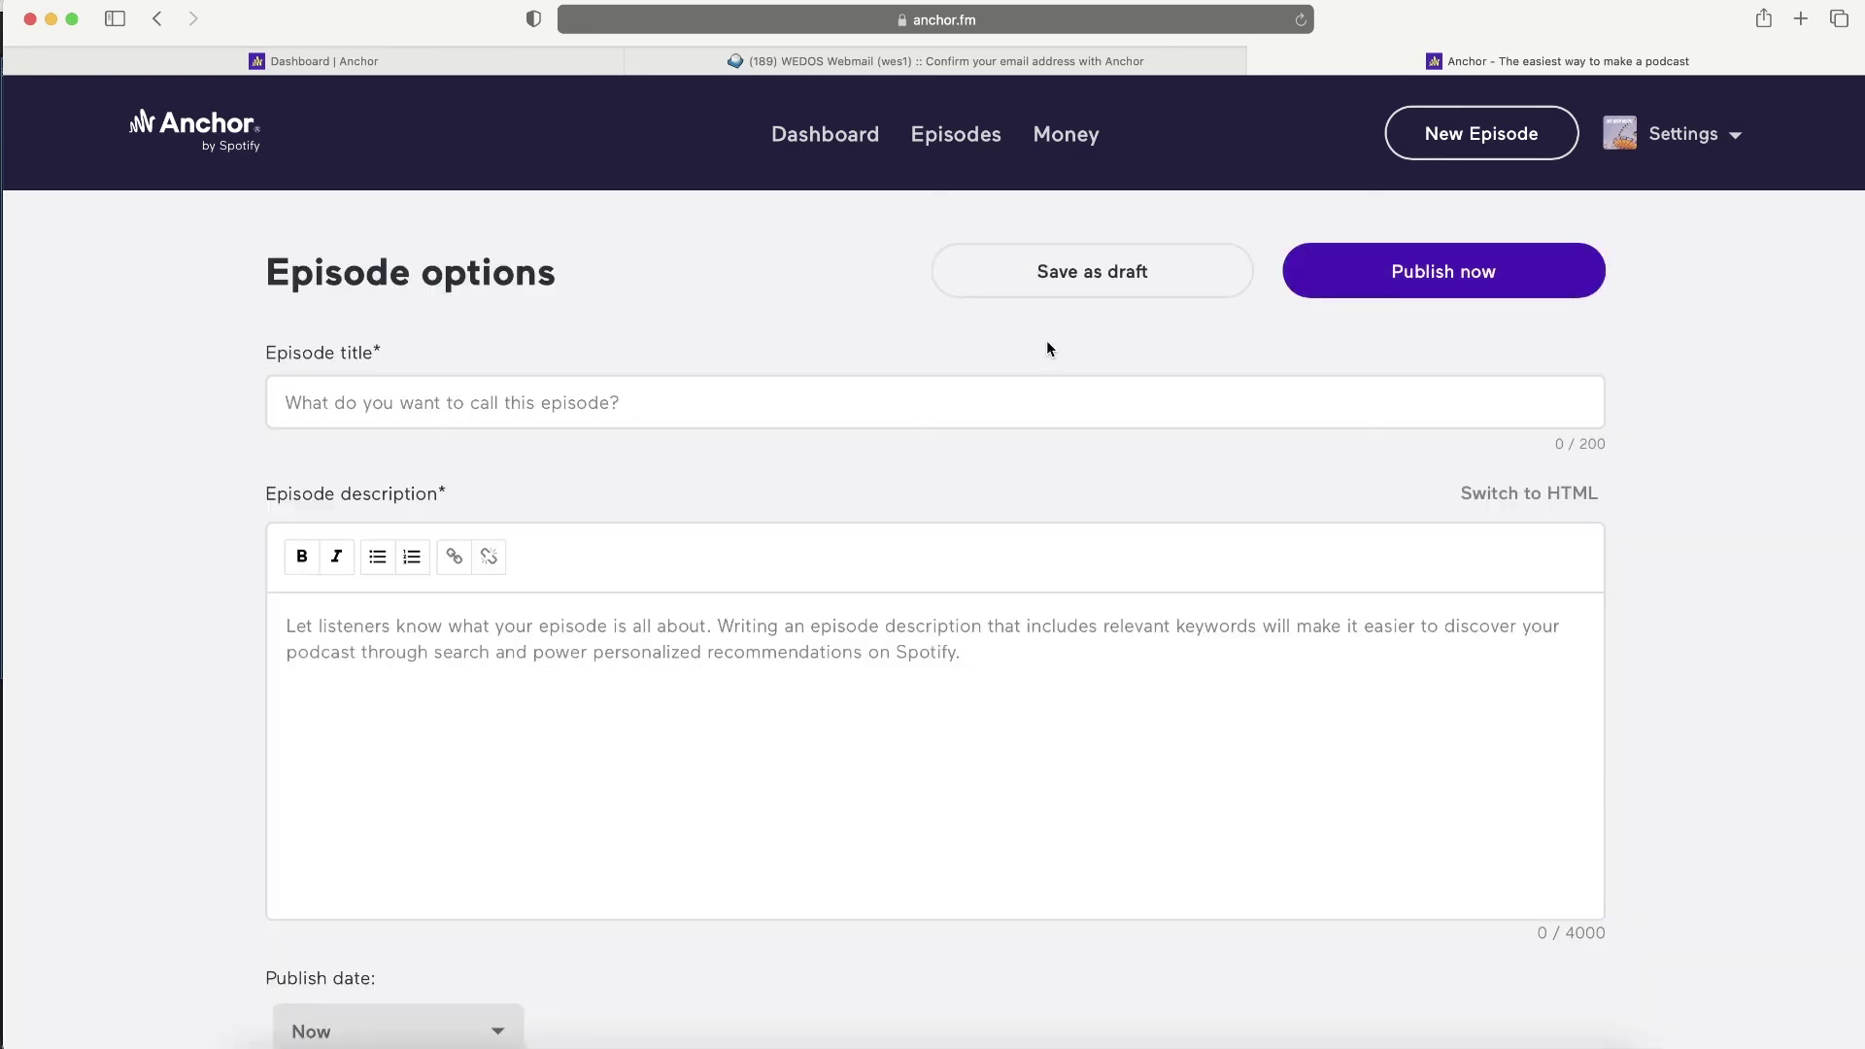
pyautogui.click(1705, 138)
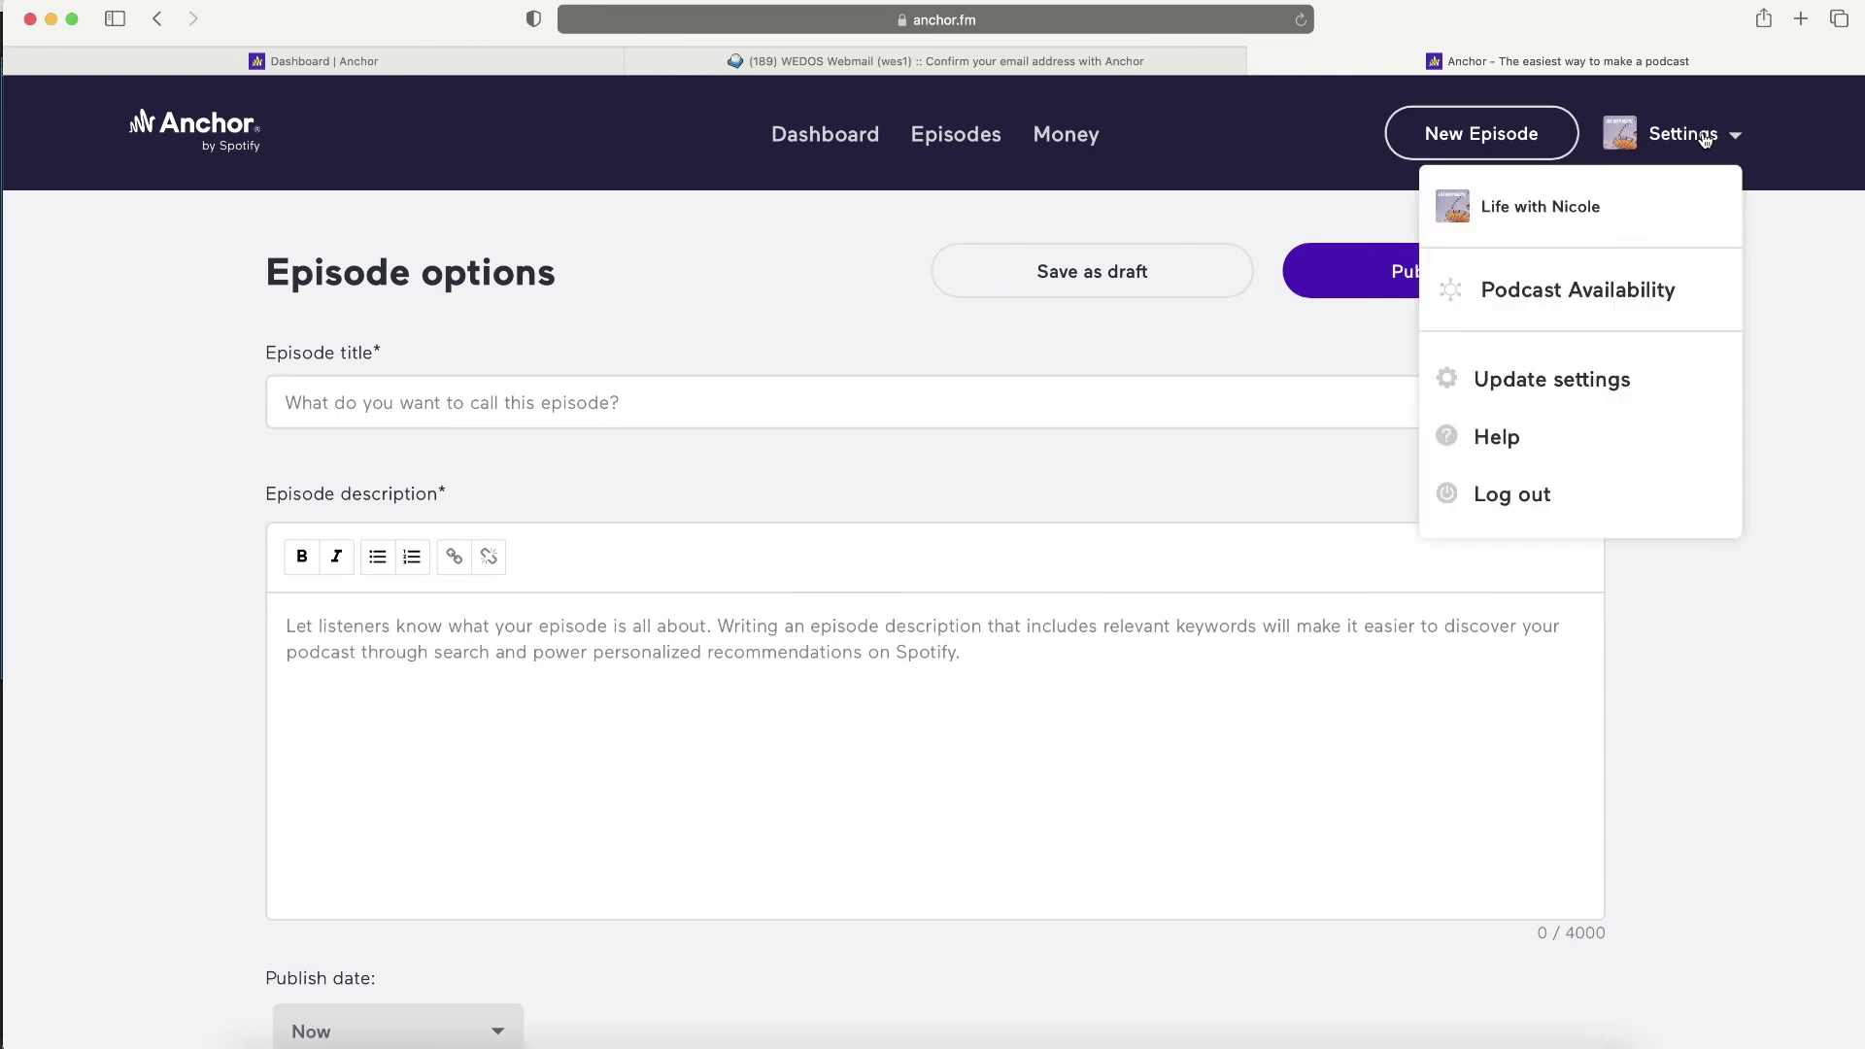